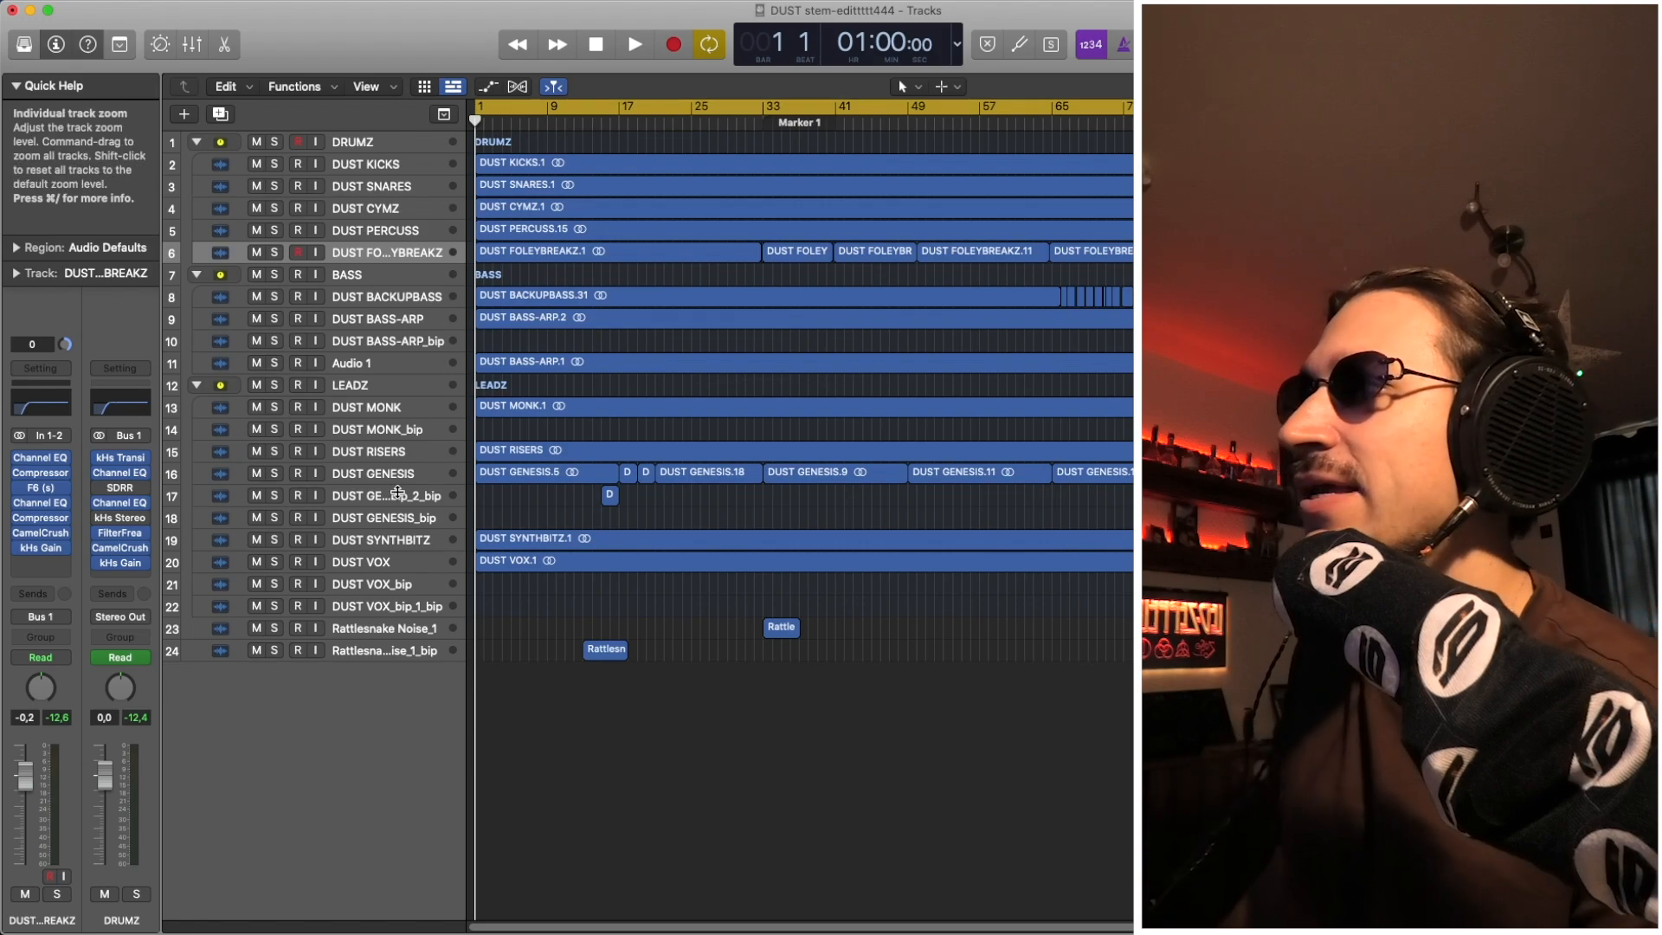
Lower the Stereo Out volume to -4.0 dB and reset it to 0 dB
click(350, 384)
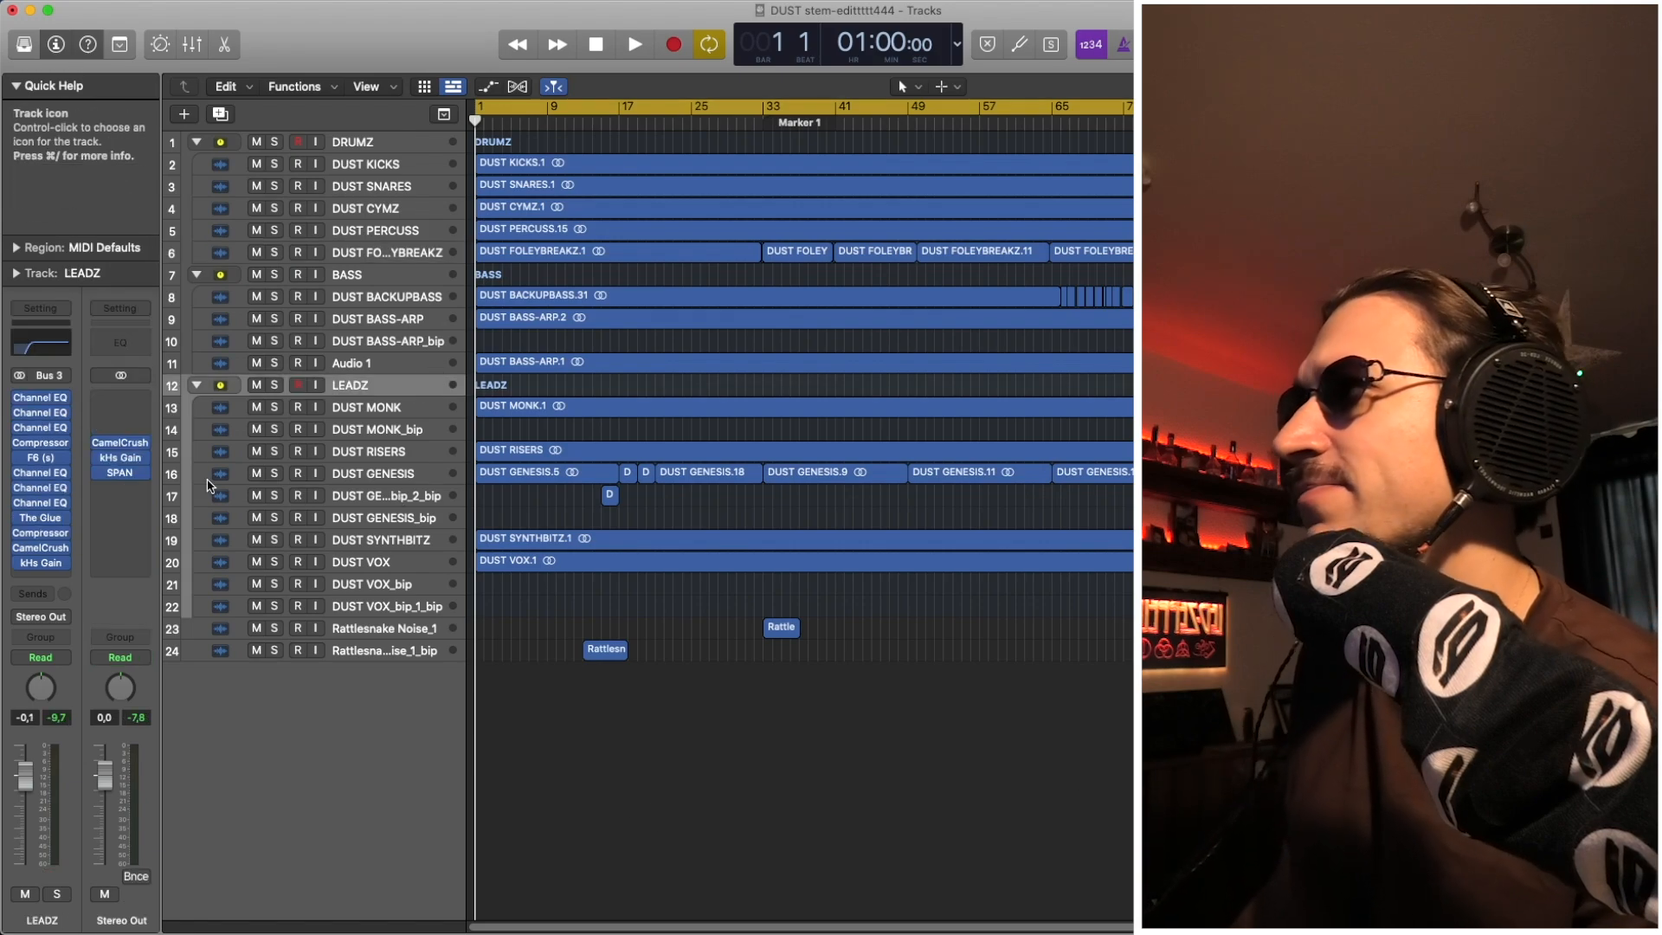
drag(104, 775, 103, 788)
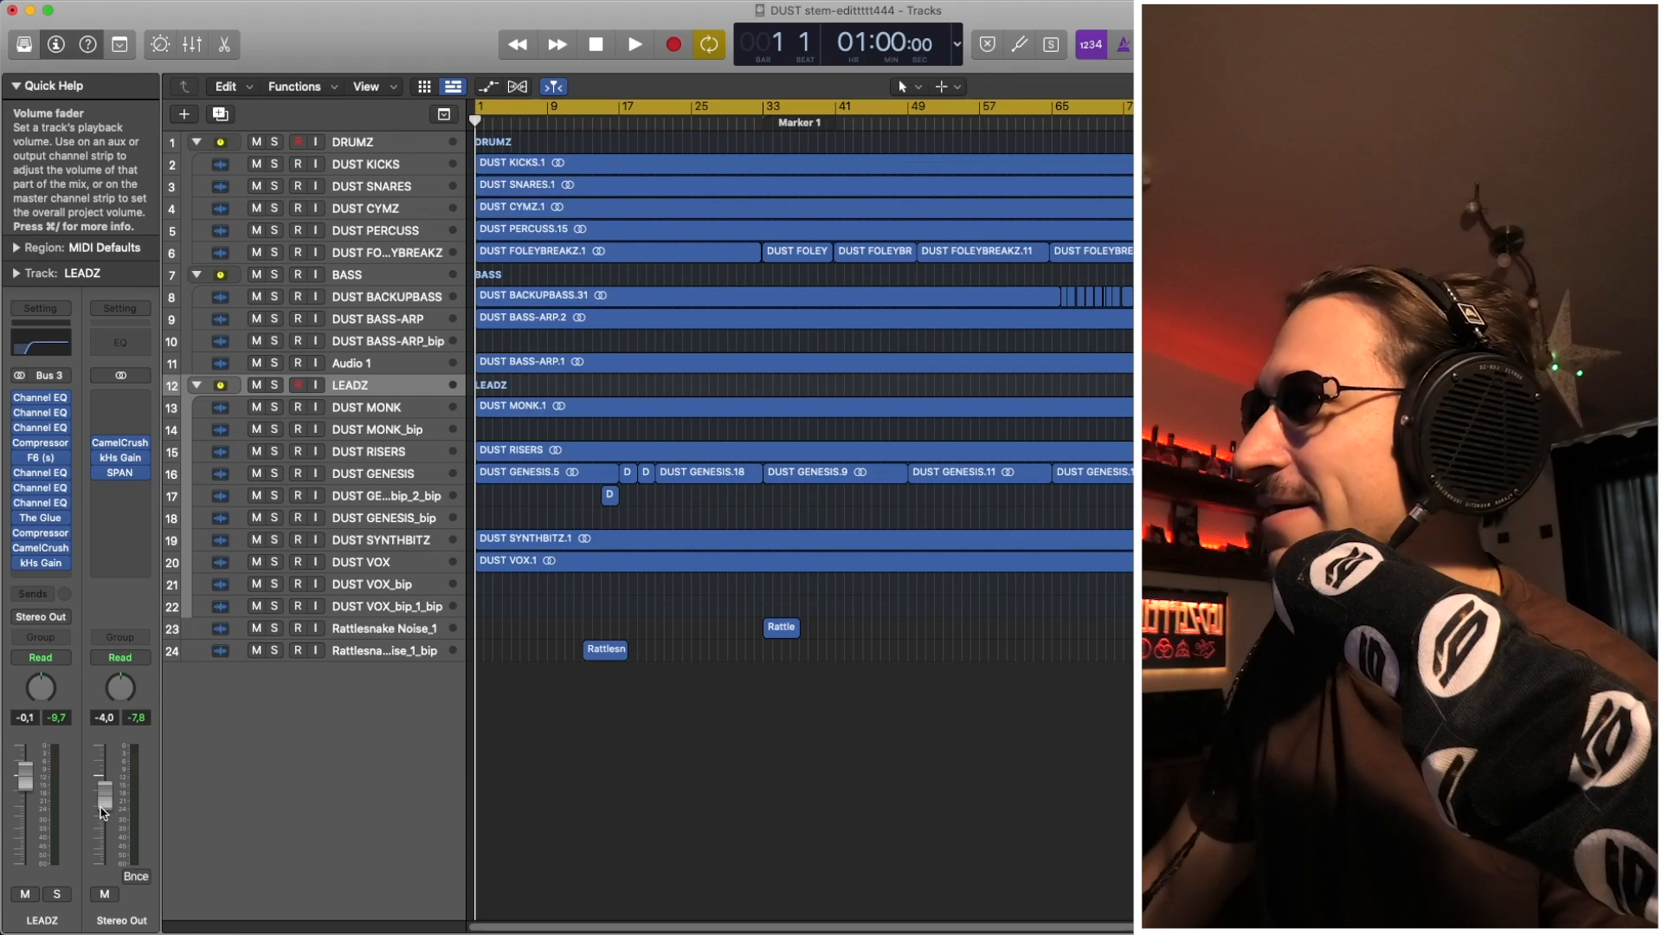
double_click(104, 718)
text(+0)
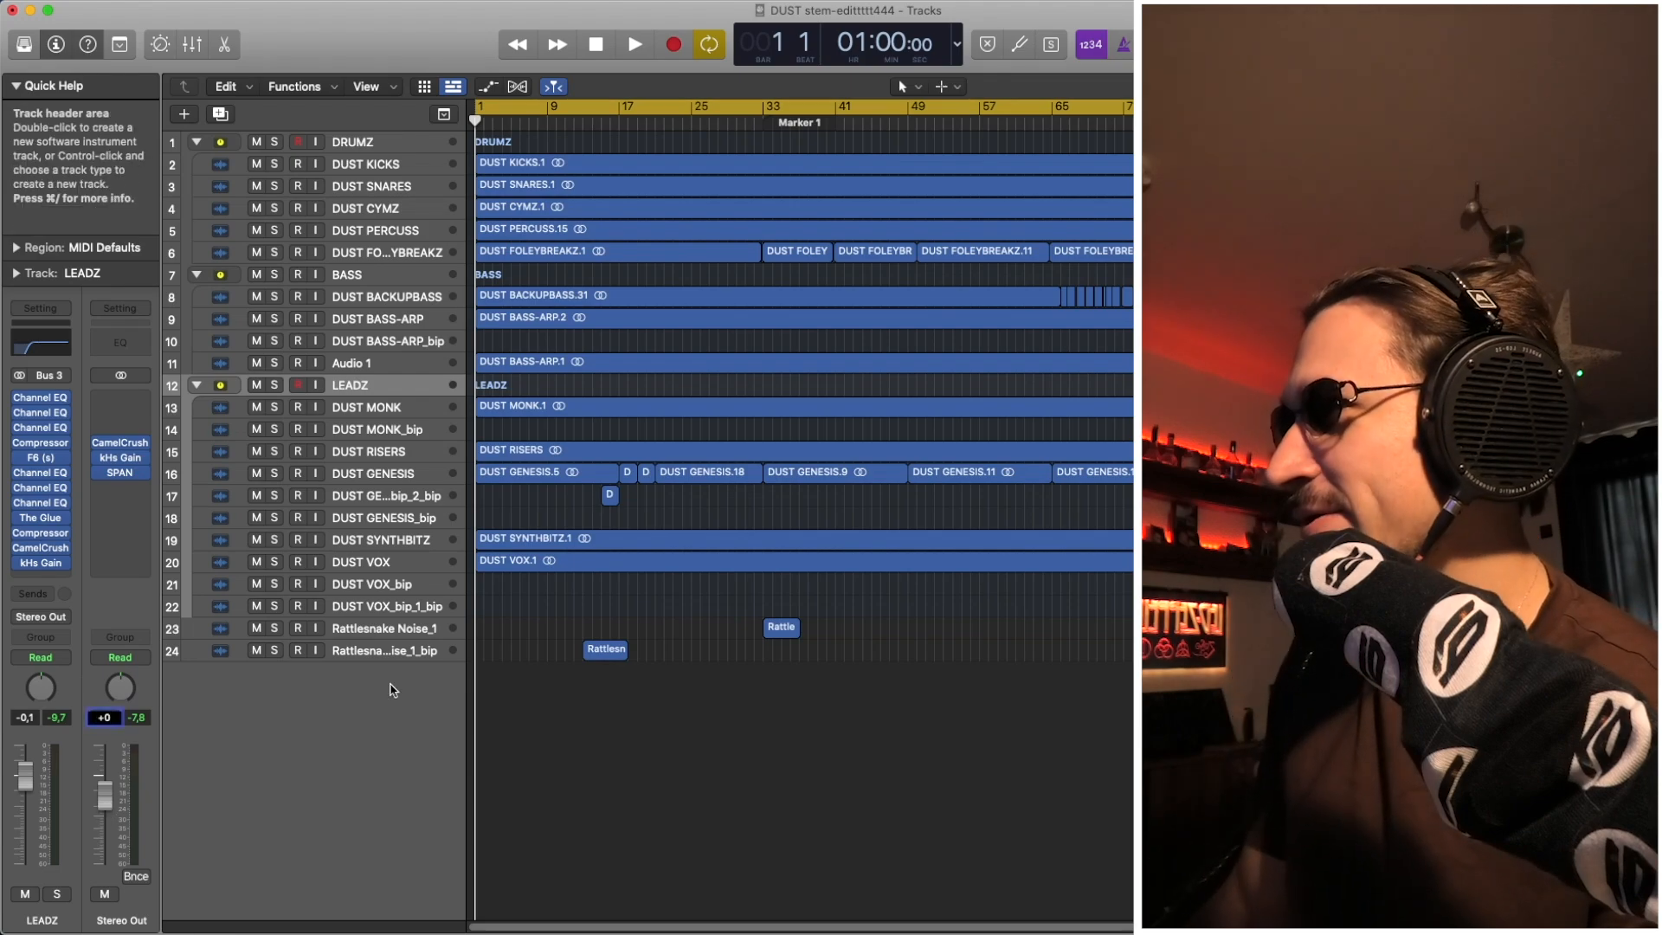
key(Return)
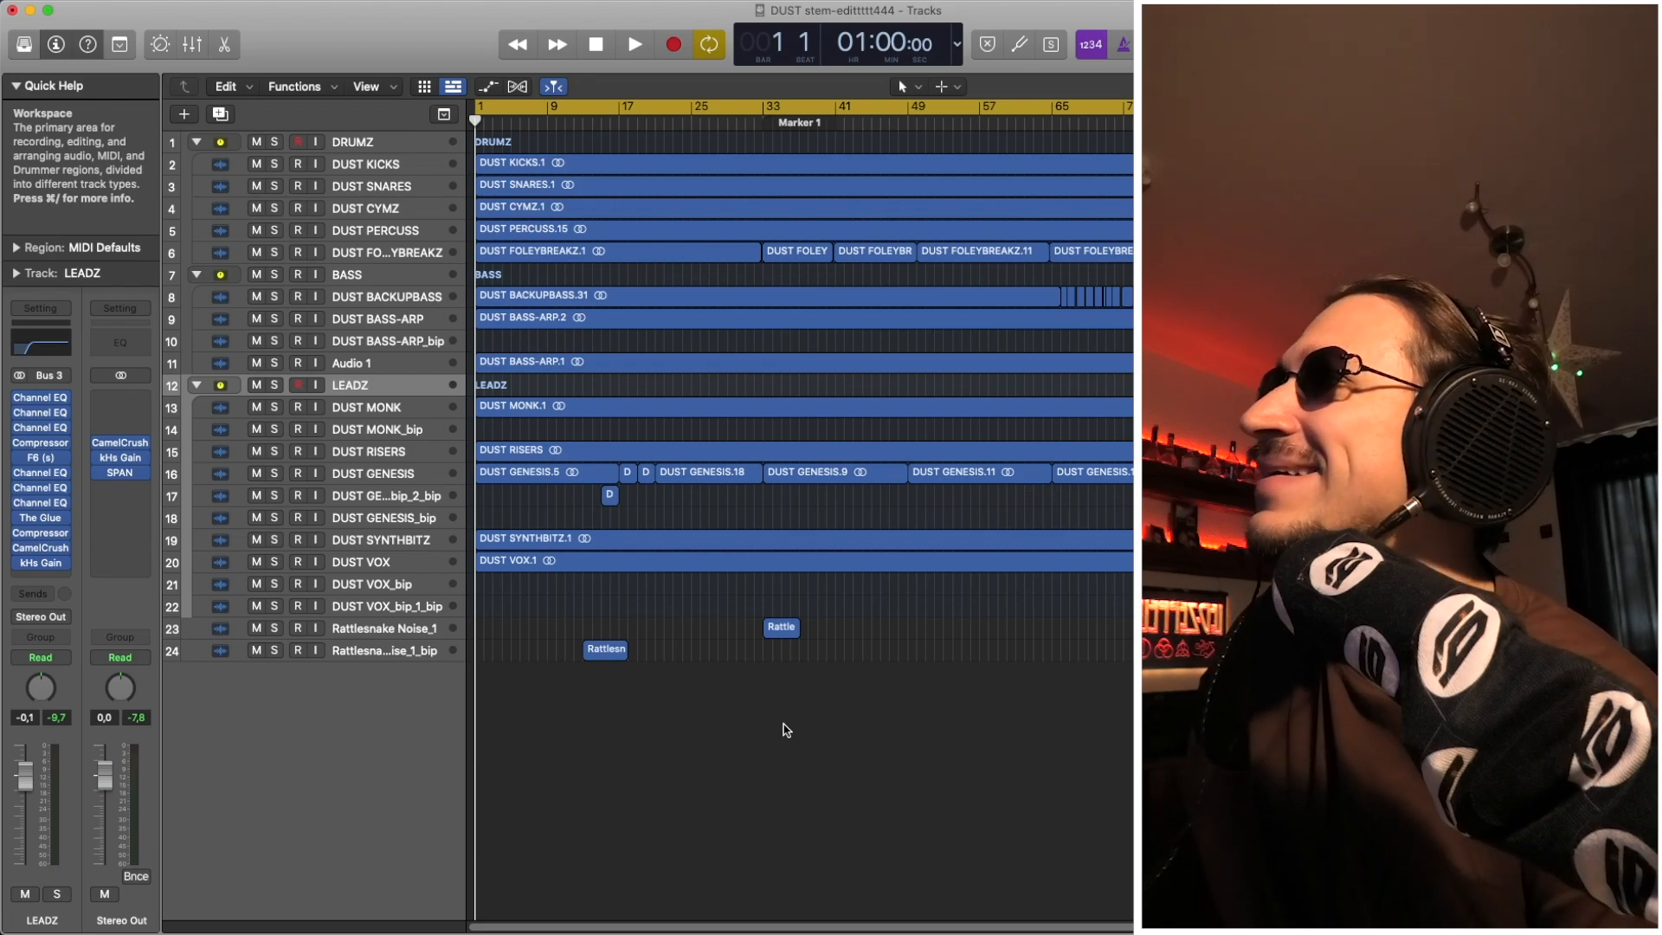
key(space)
key(n)
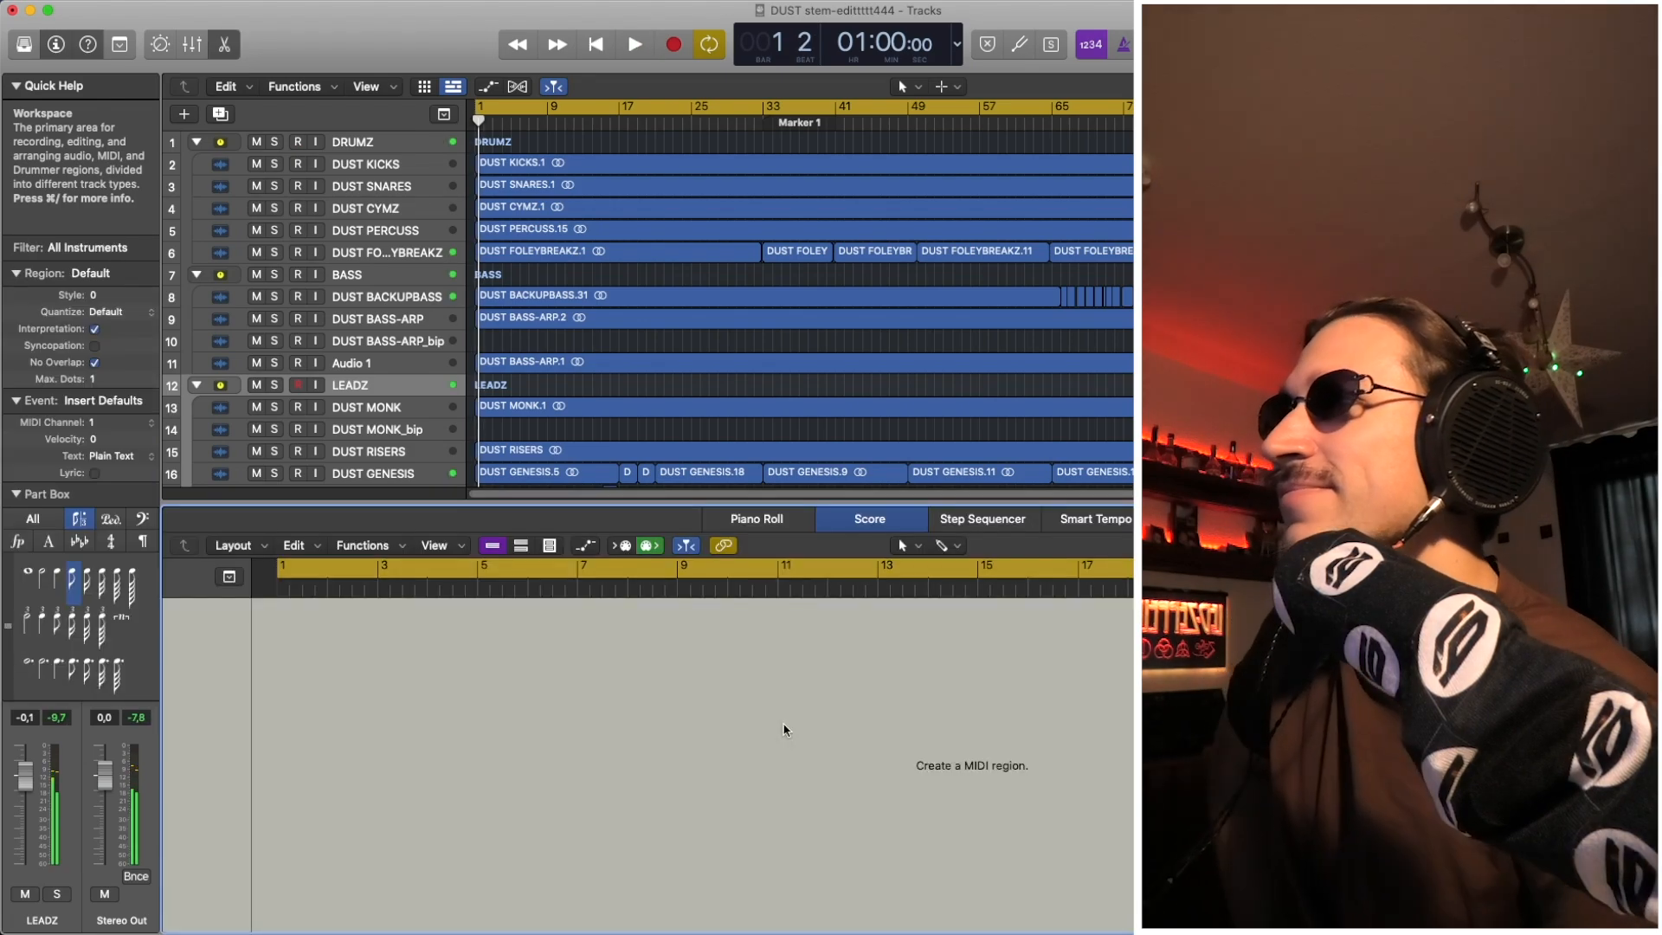
key(n)
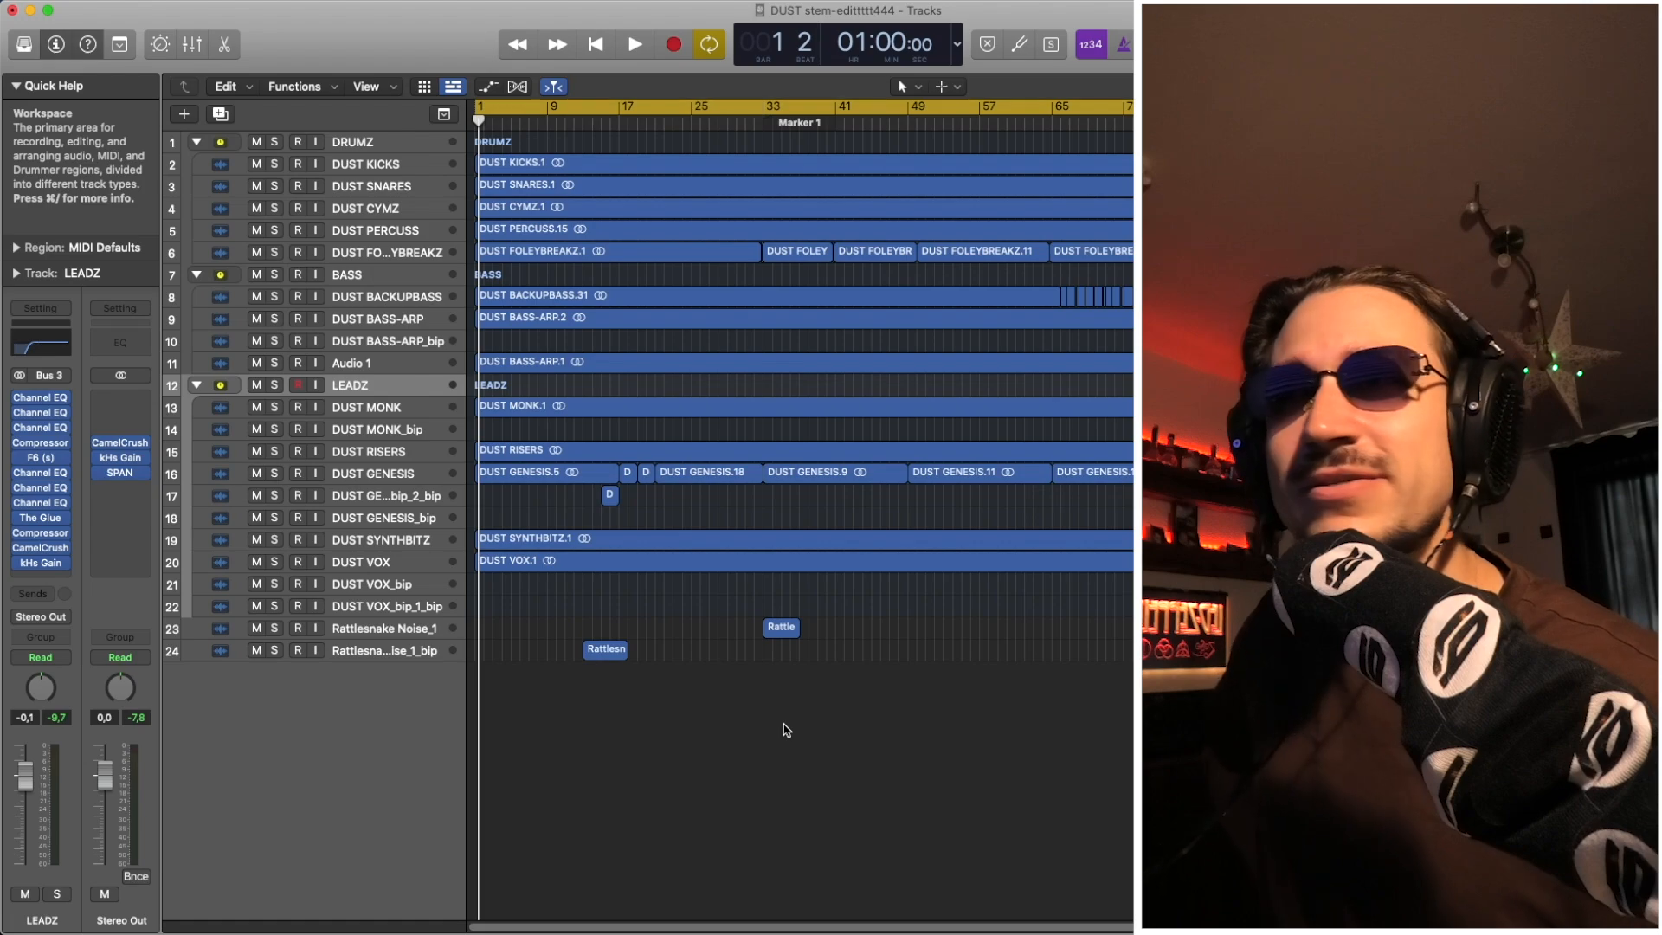
key(Return)
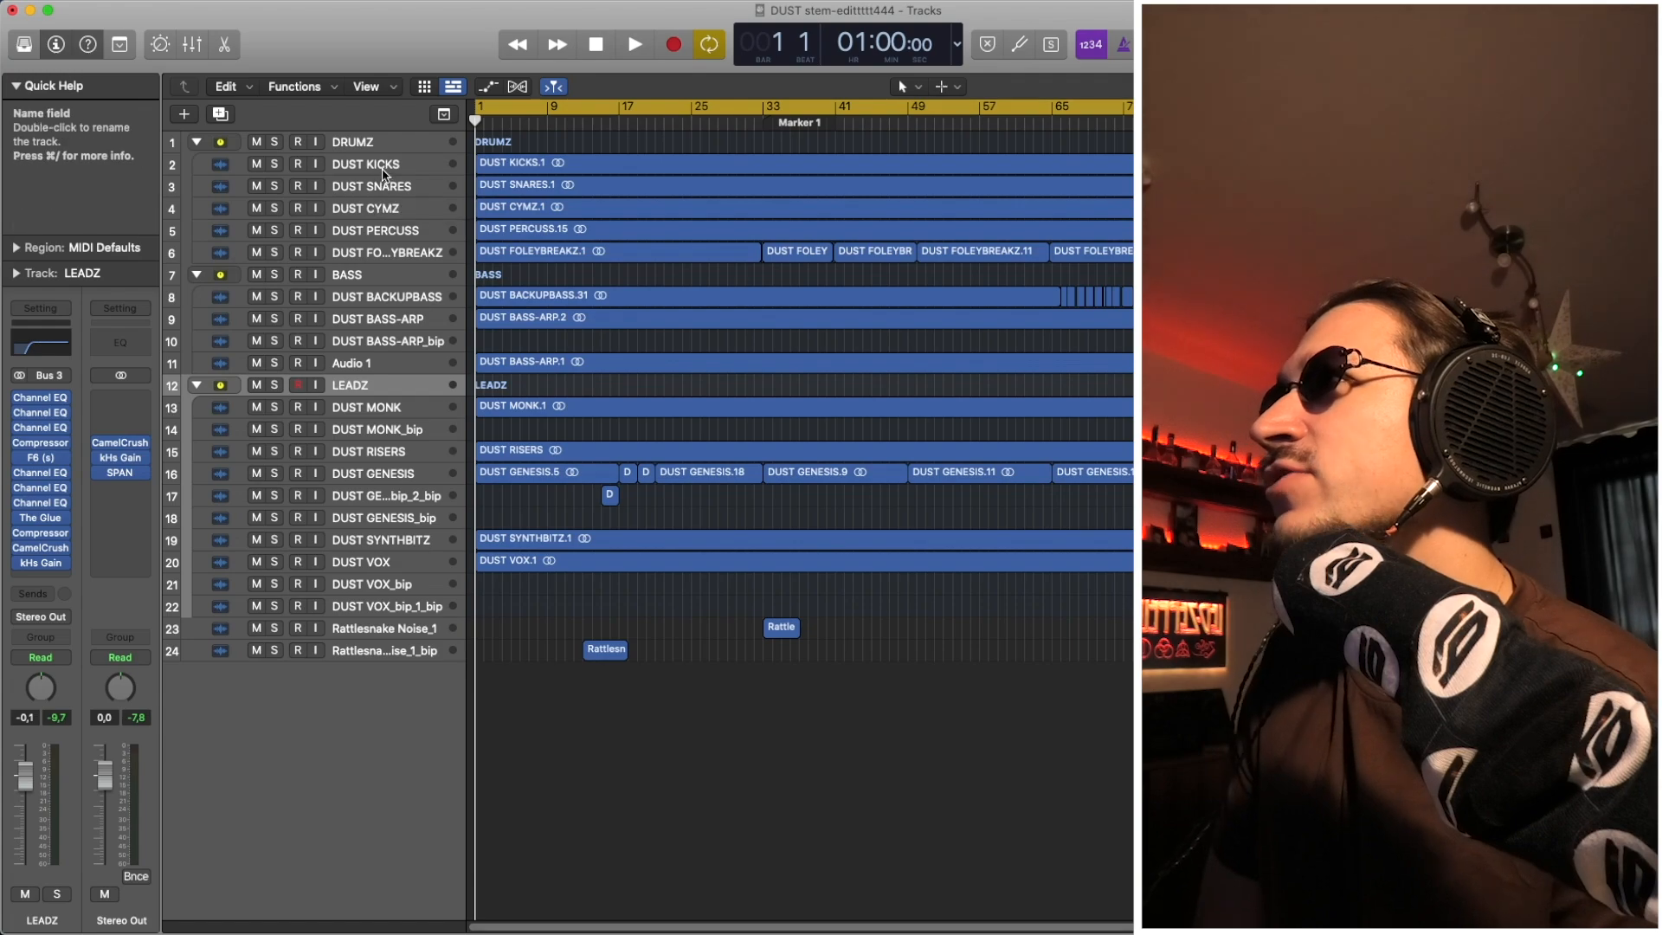
Enlarge the five drum tracks from DUST KICKS through DUST FOLEYBREAKZ using individual track zoom
click(383, 172)
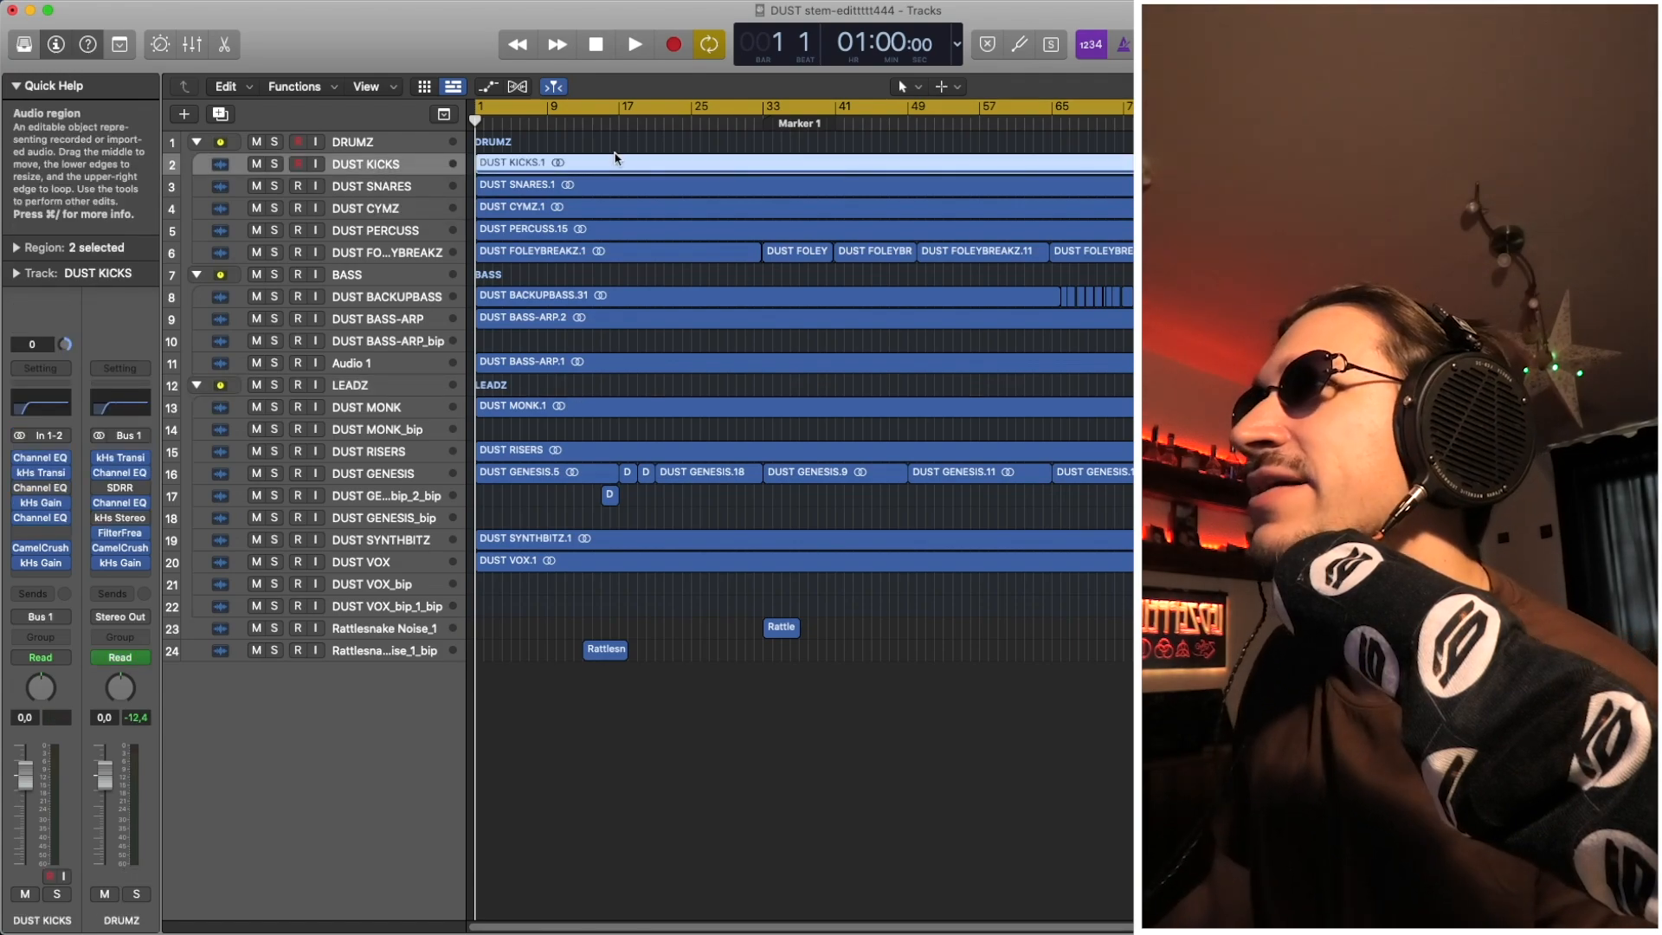
key(ctrl+z)
key(Down)
key(ctrl+z)
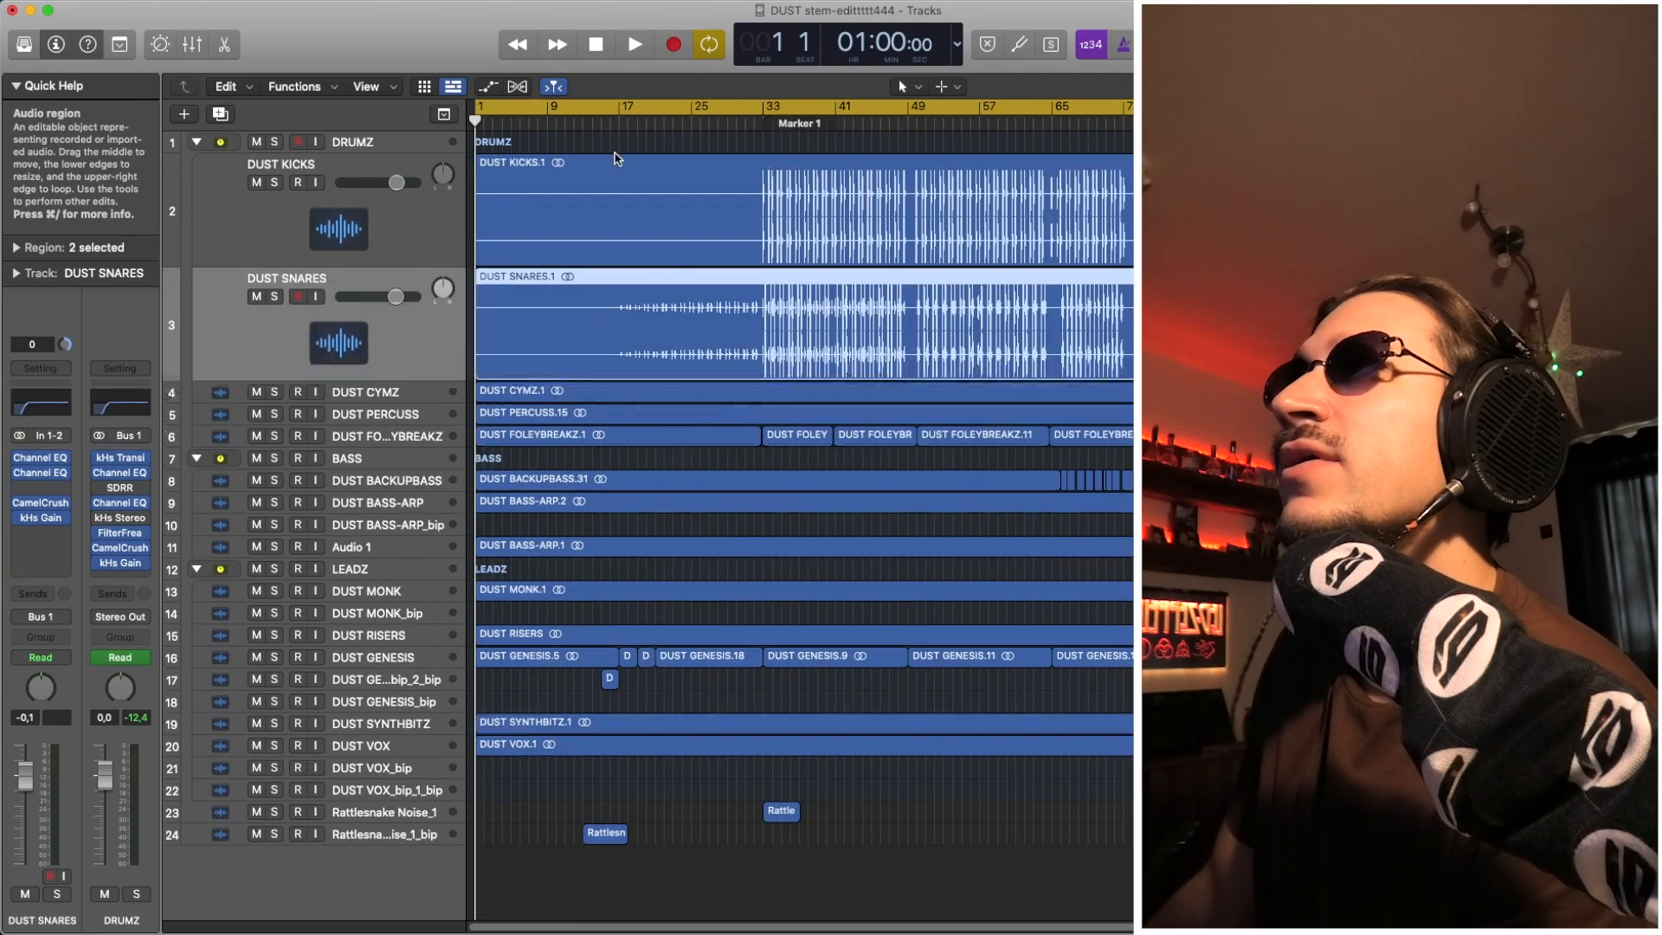
key(Down)
key(ctrl+z)
key(Down)
key(ctrl+z)
key(Down)
key(ctrl+z)
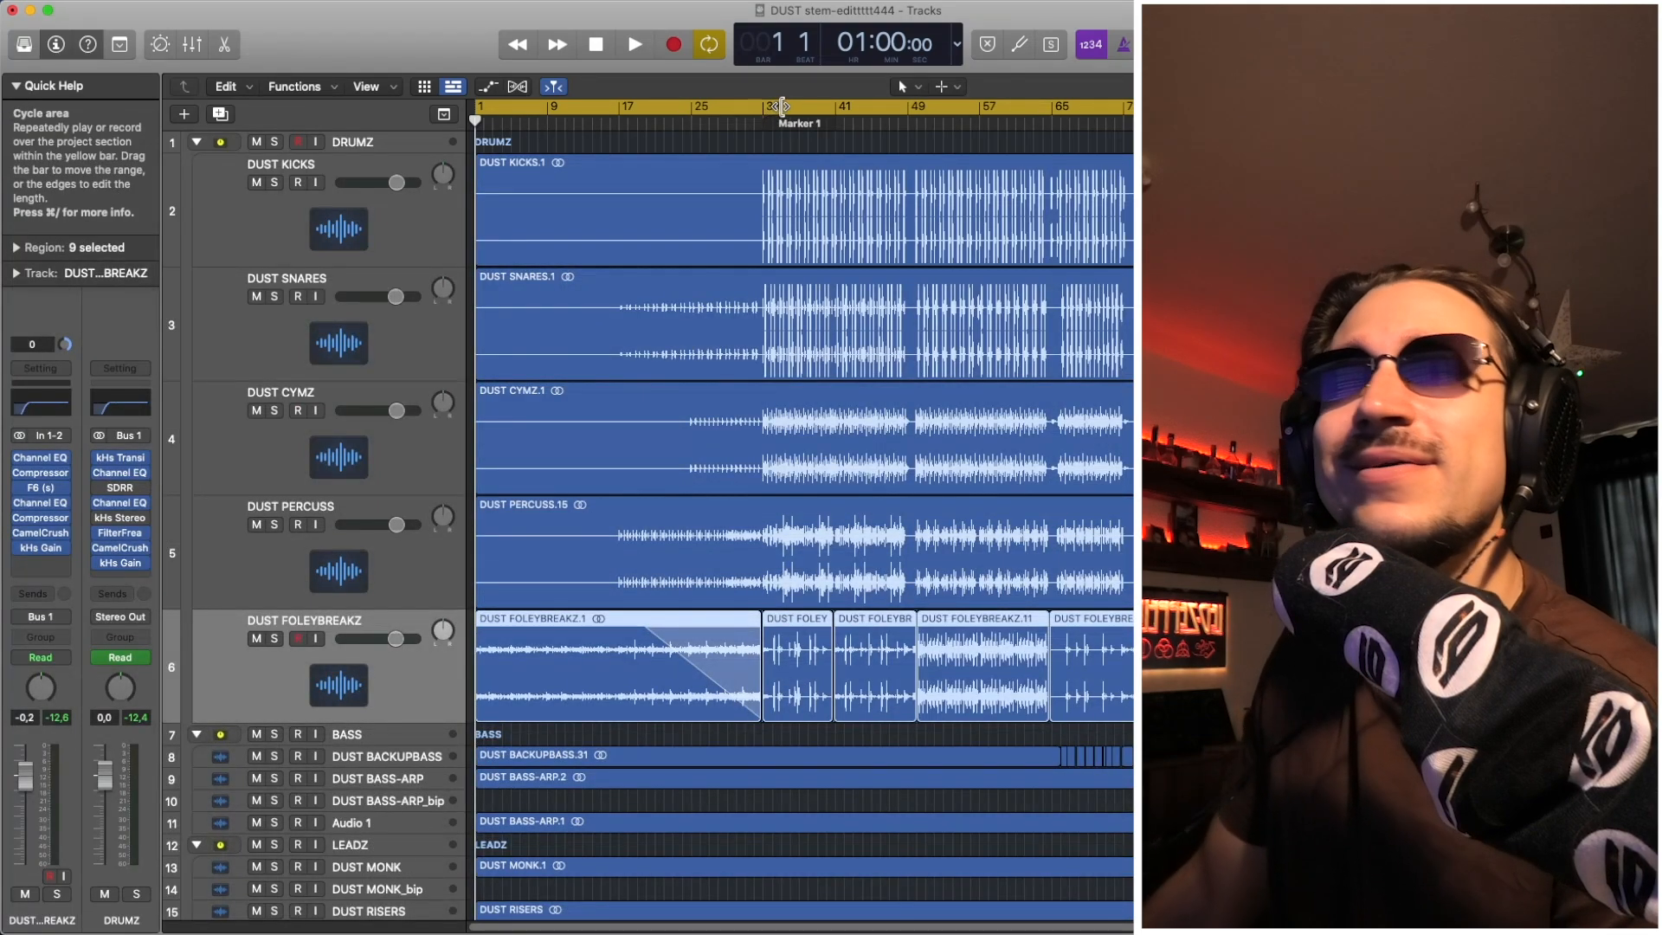
Set the cycle area around Marker 1, starting at bar 33, and solo the DRUMZ stack for playback
drag(775, 108, 831, 105)
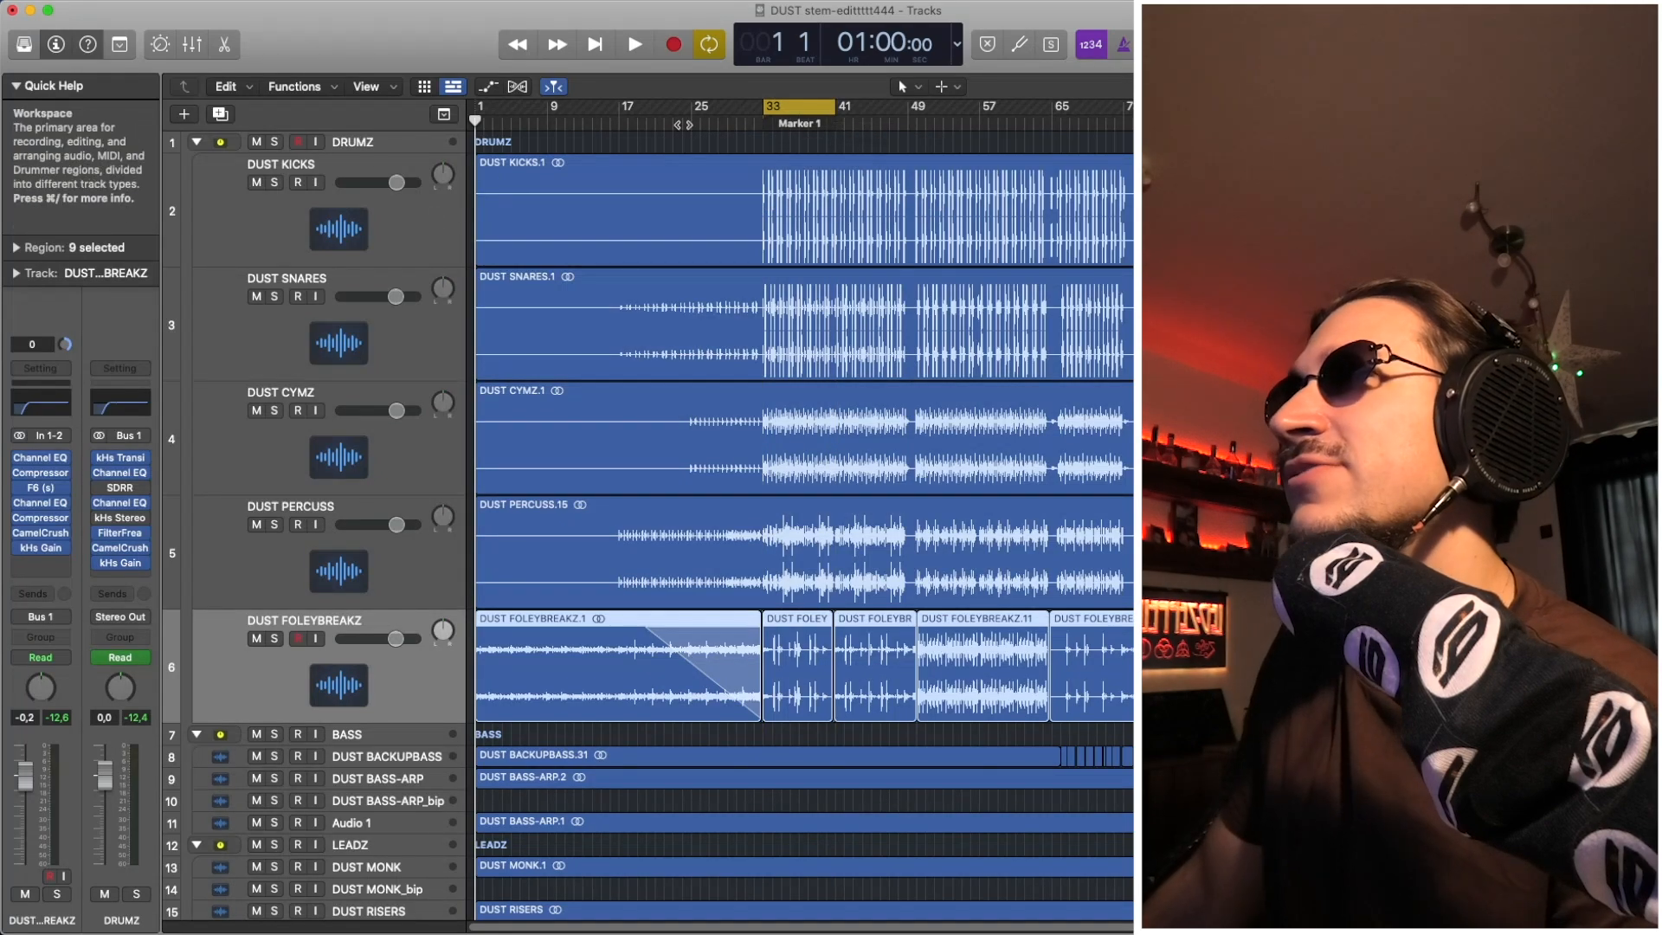
key(space)
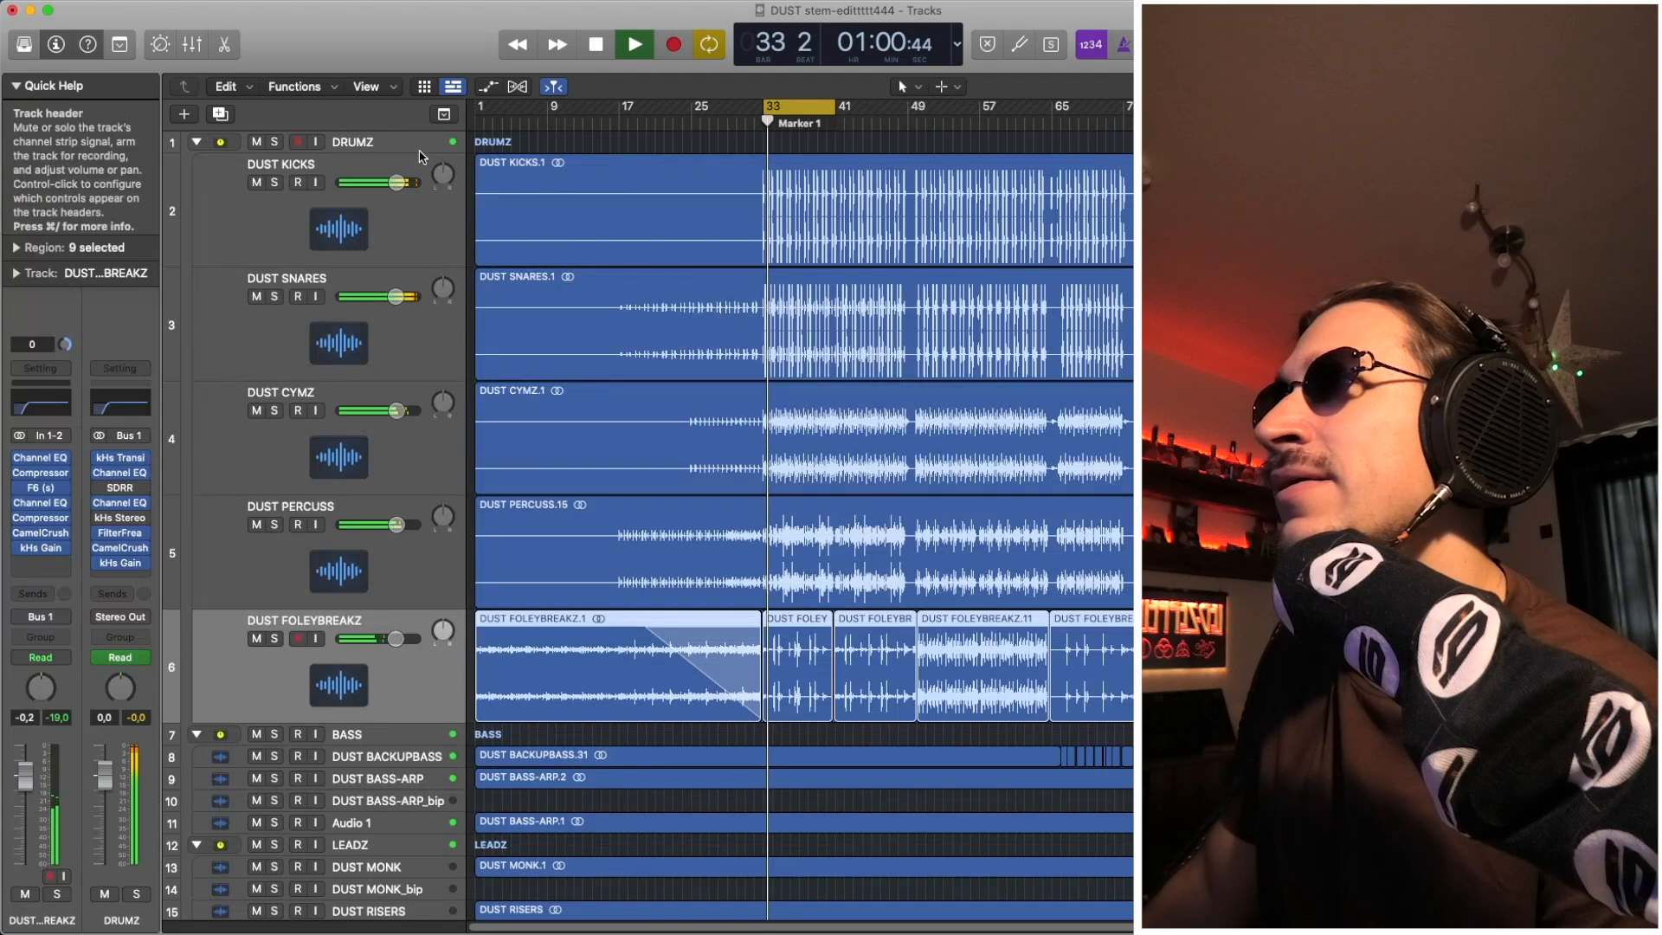
click(274, 141)
key(space)
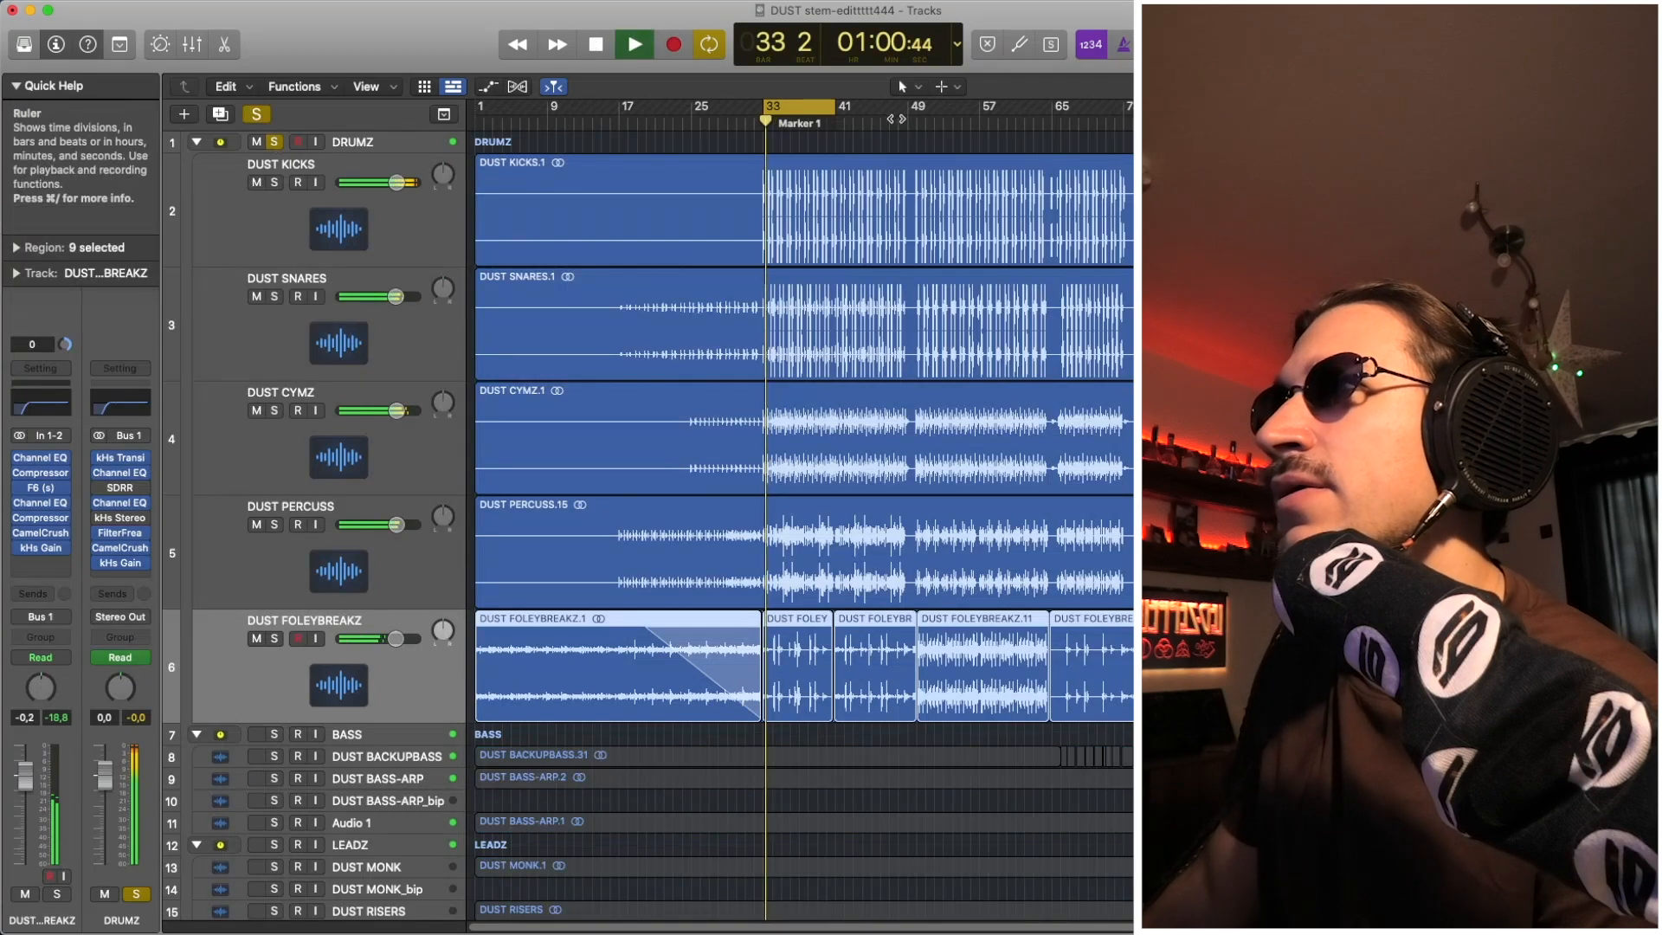
Audition the soloed drums from bar 31 with cycling off, and again with the cycle enabled
key(c)
key(space)
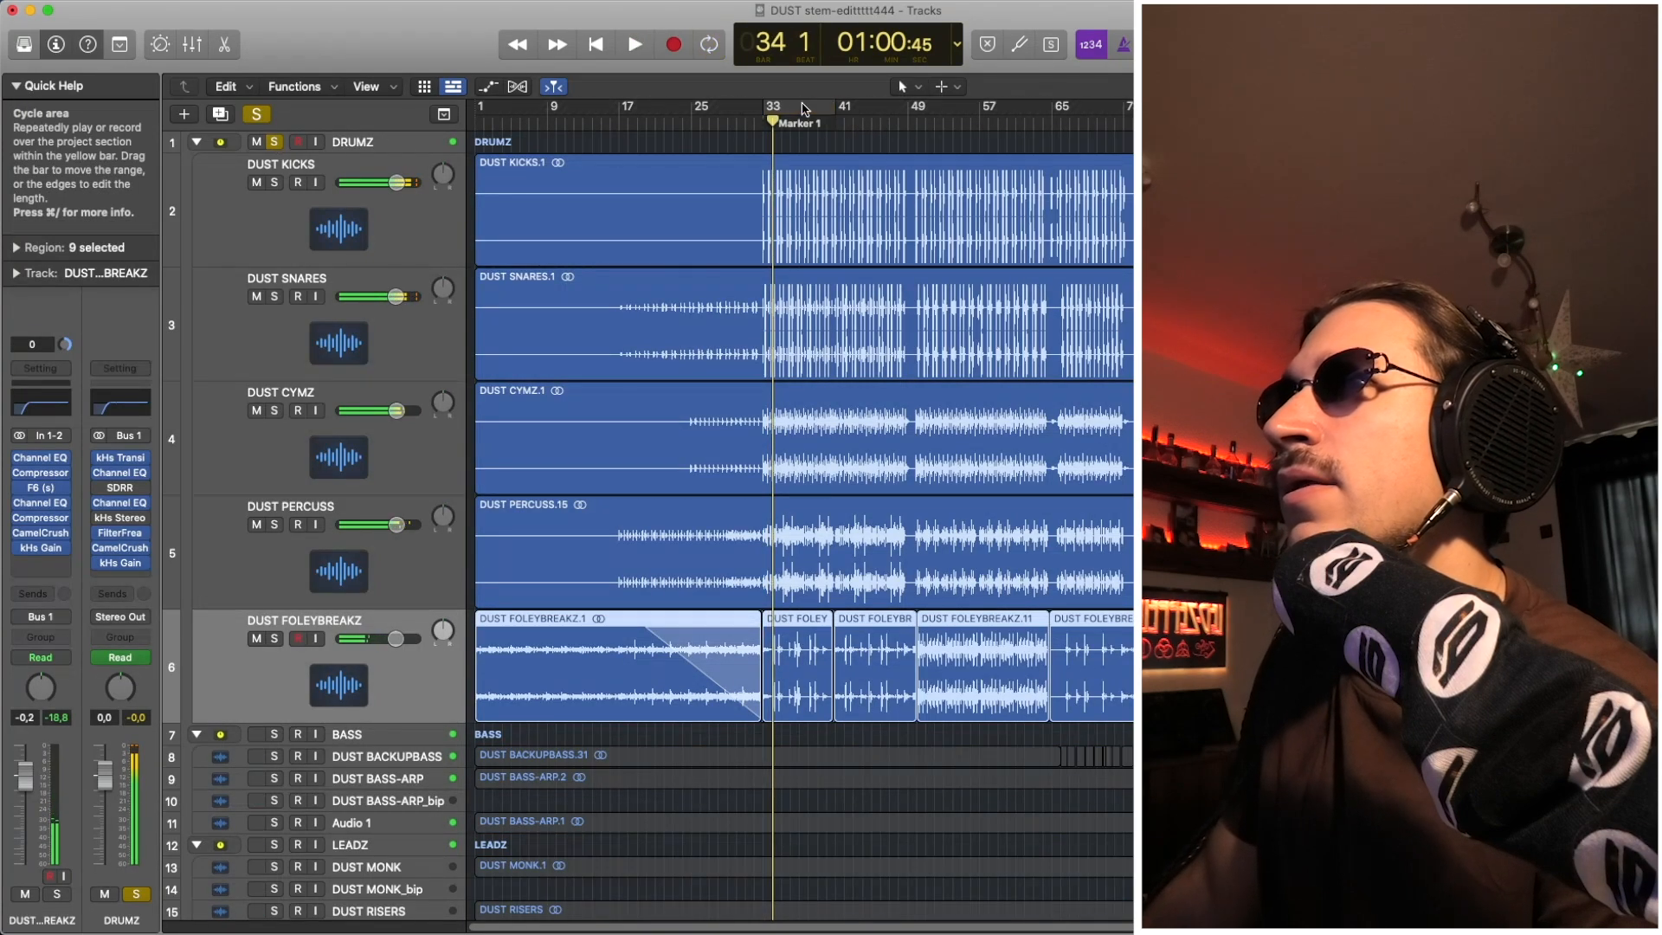
click(758, 121)
key(comma)
key(comma)
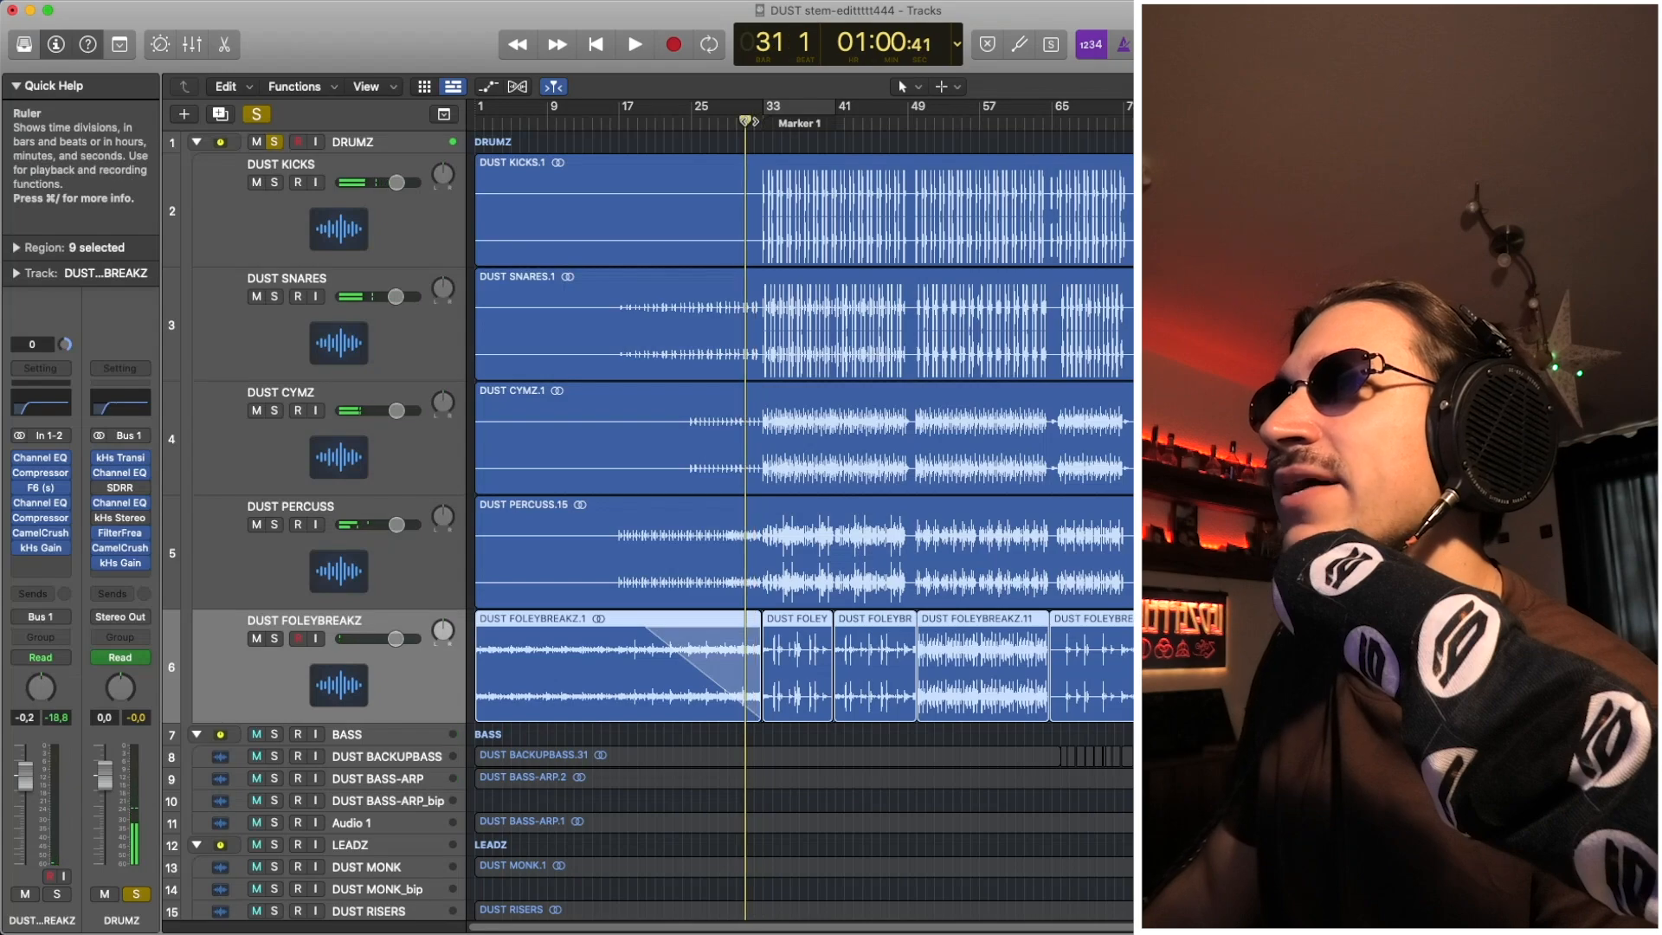
key(space)
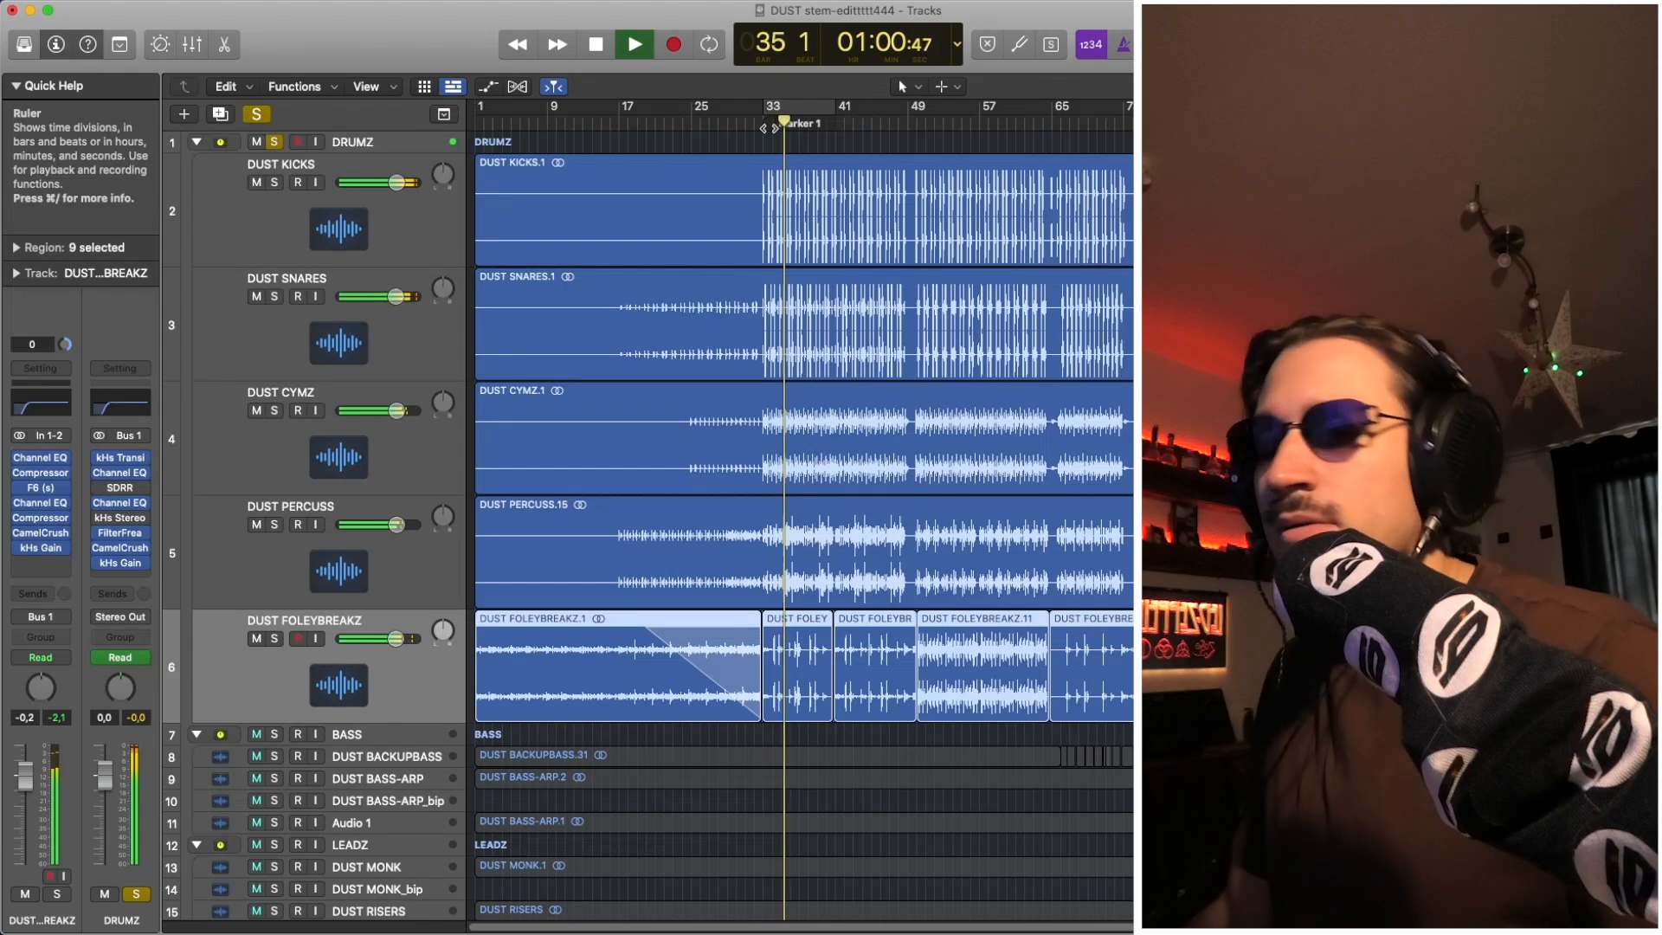
key(space)
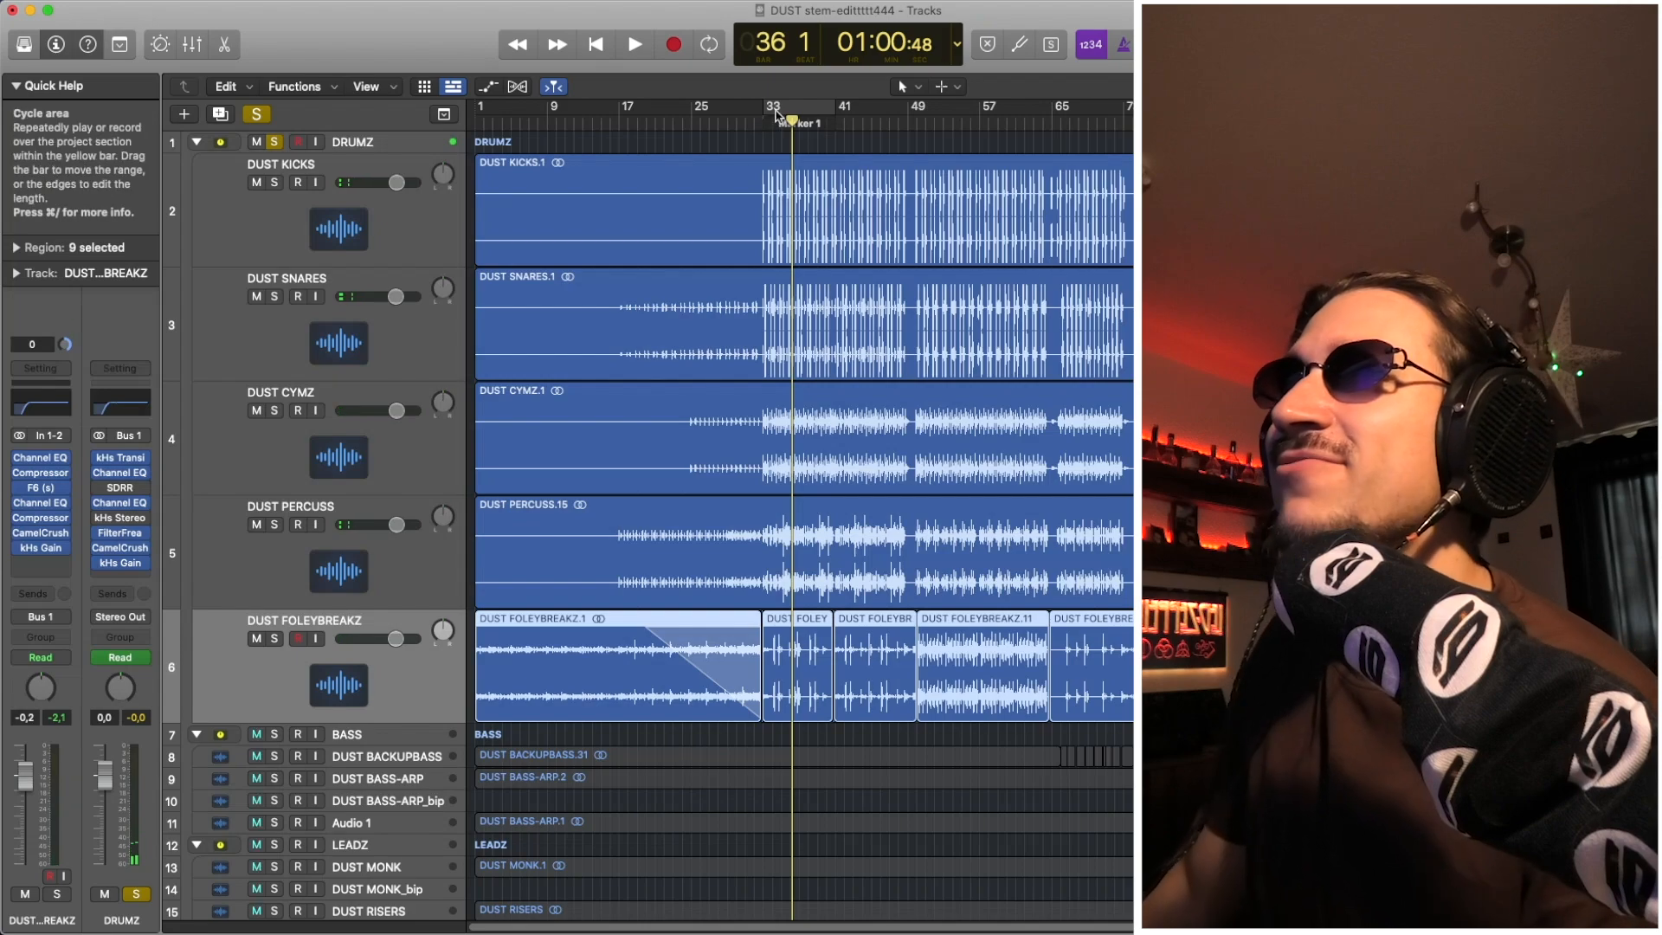
key(space)
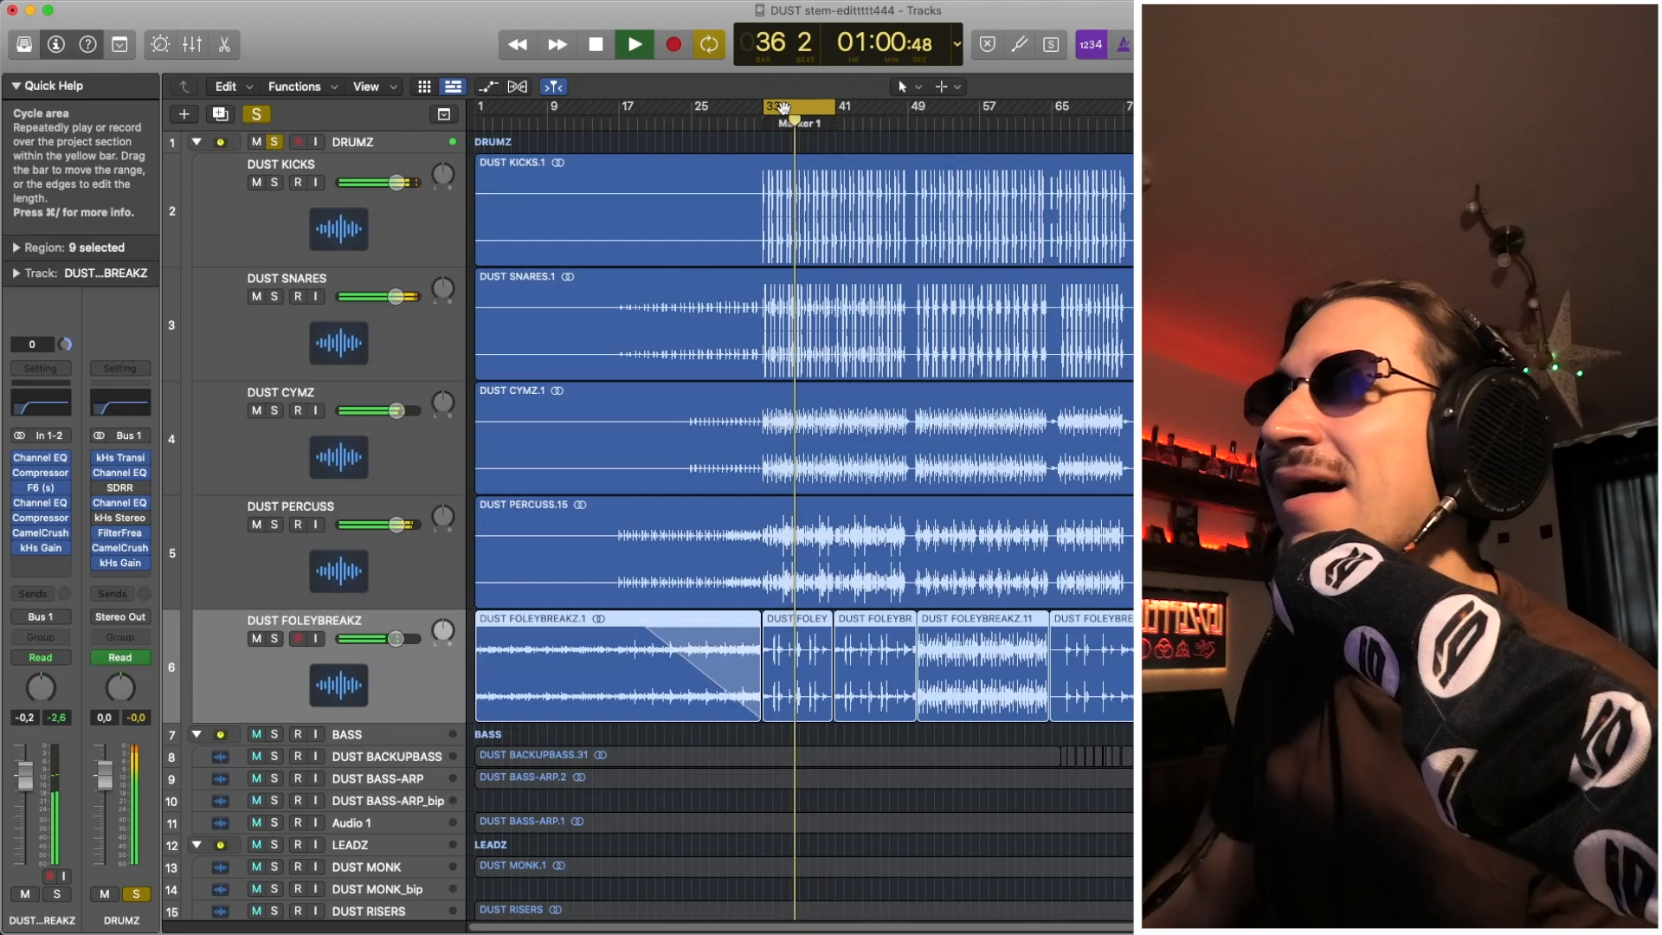
key(space)
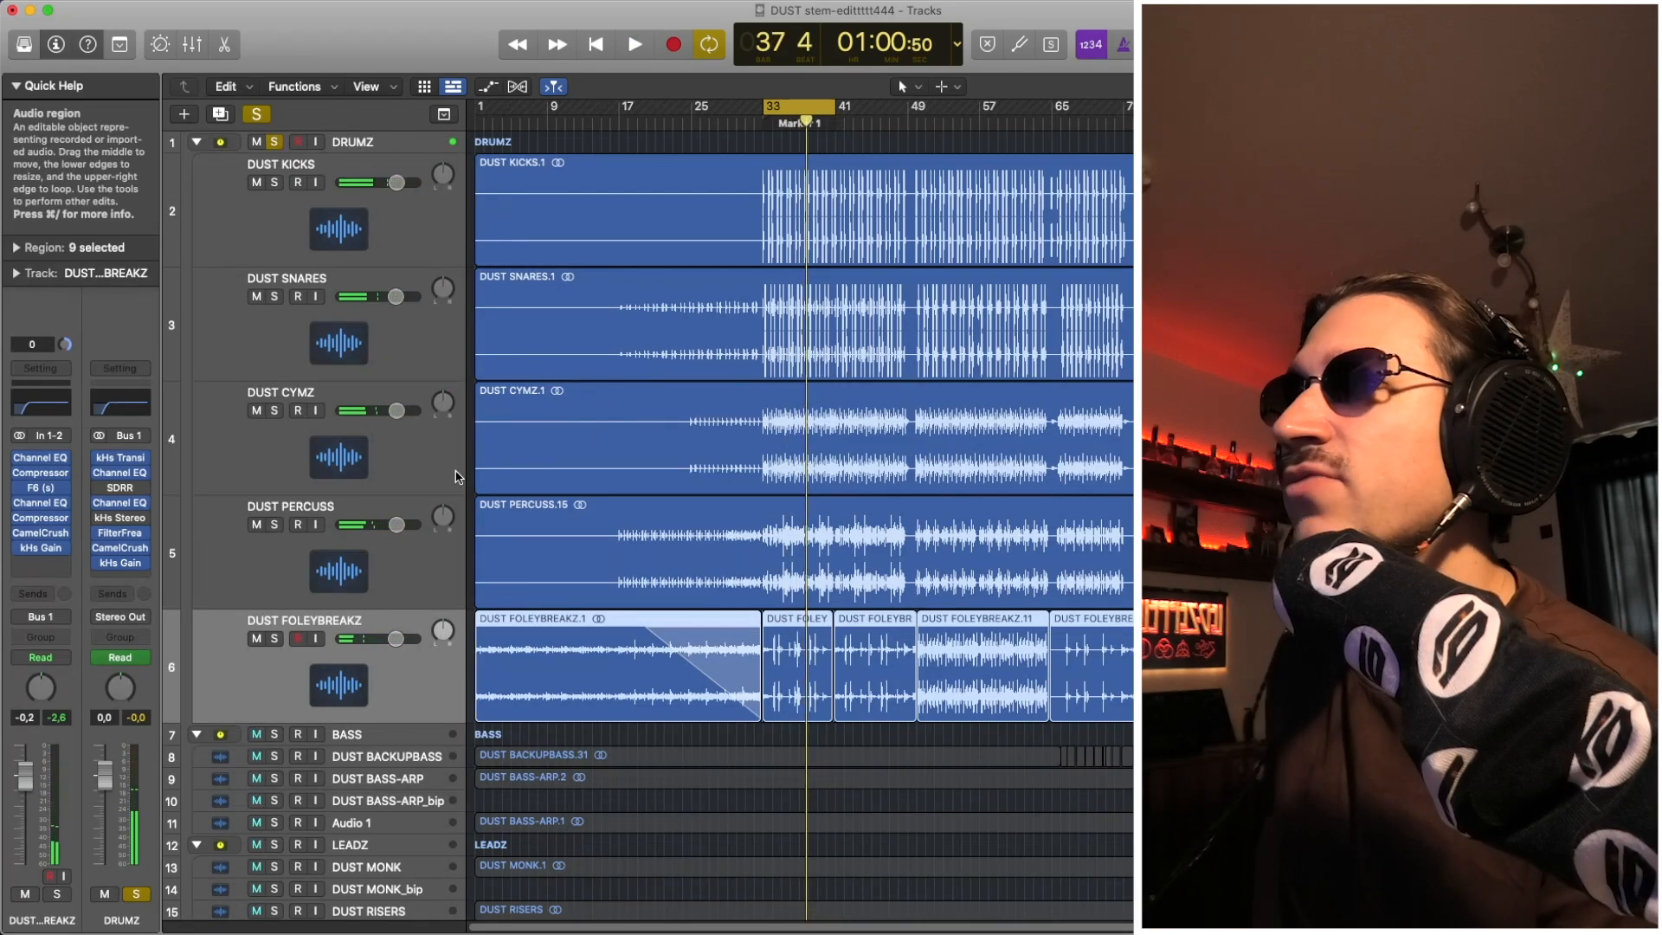
Solo DUST PERCUSS instead of the whole DRUMZ stack and listen to it alone
click(274, 524)
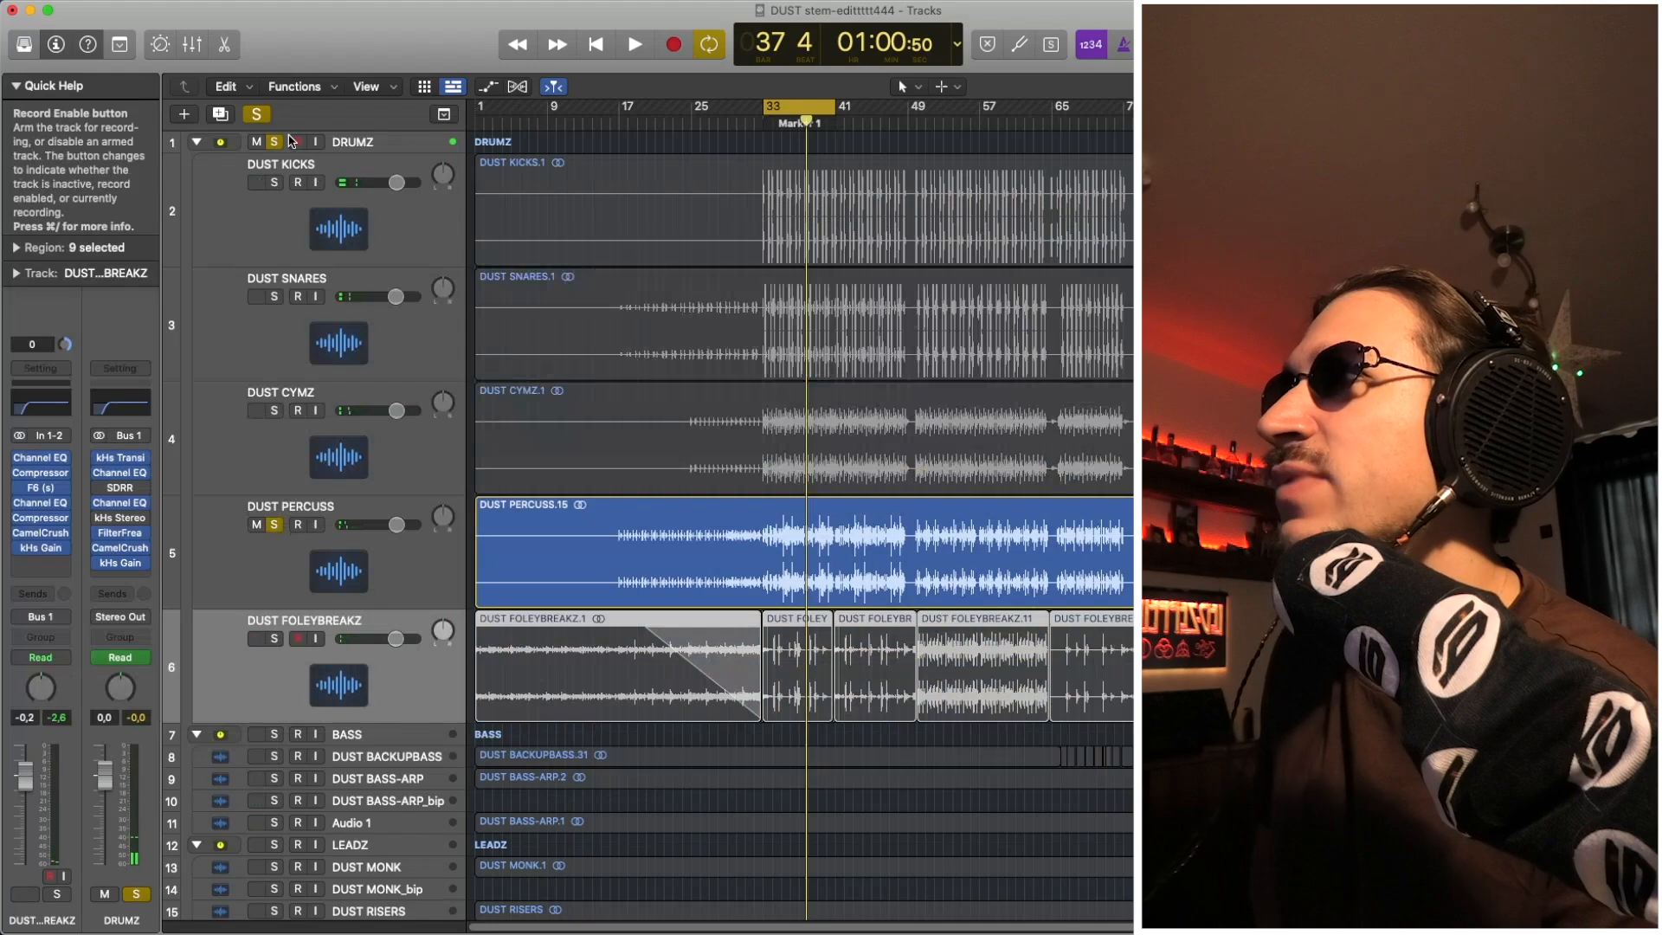
key(space)
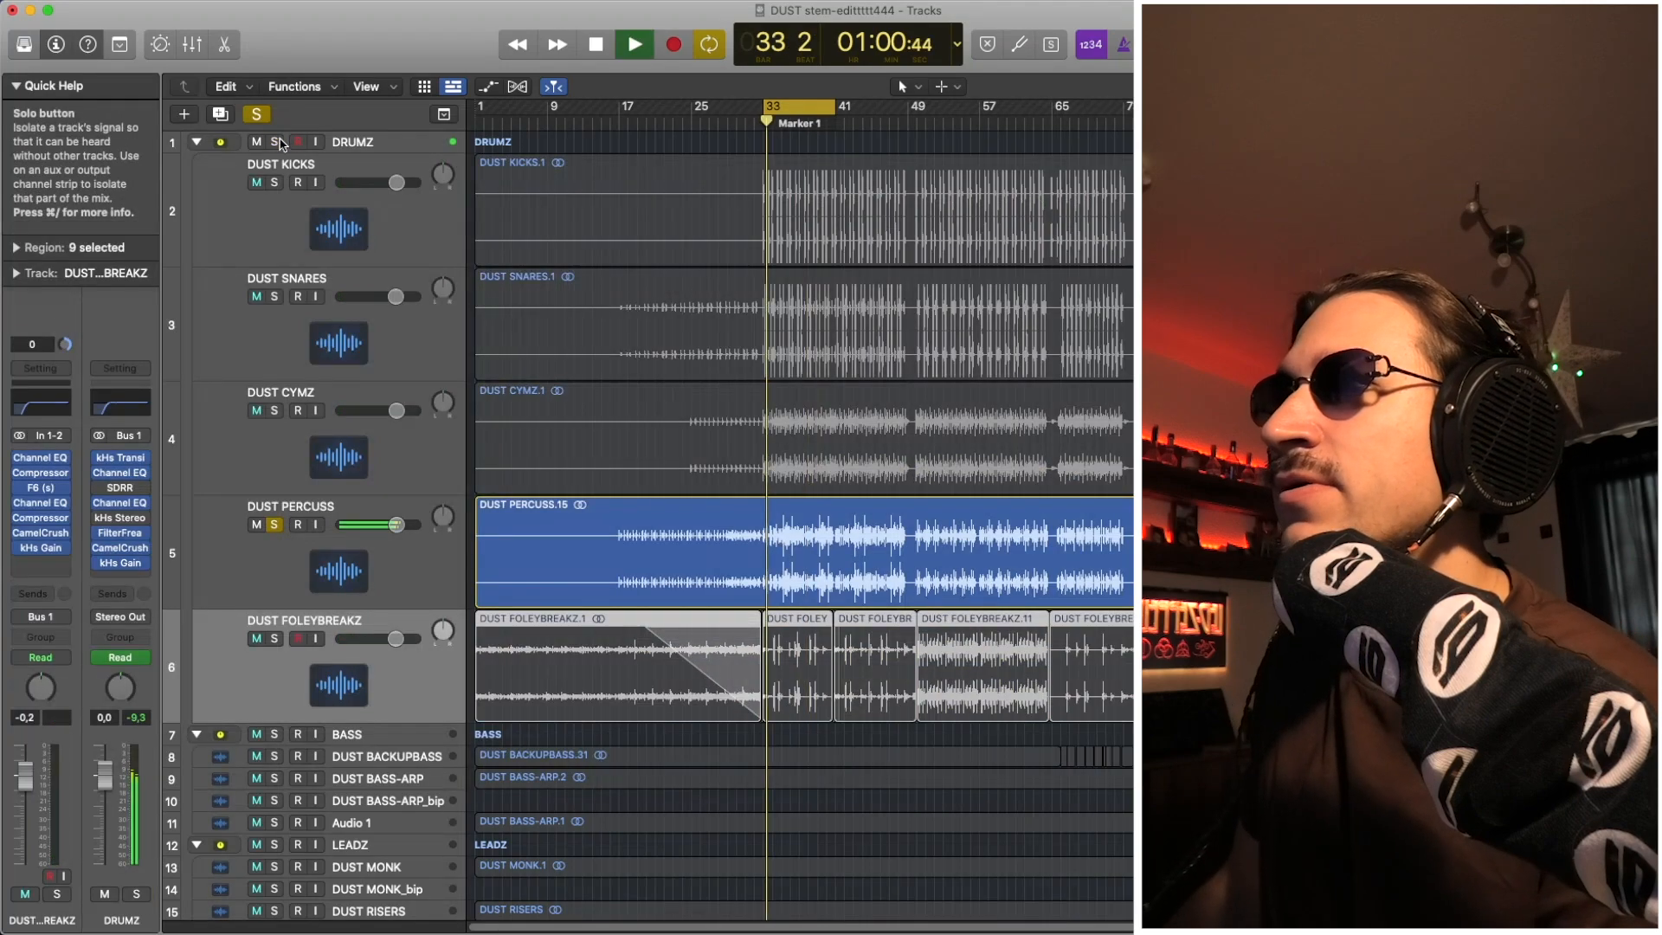
key(space)
Mute DUST PERCUSS, clear its solo and listen to the soloed DRUMZ stack without the percussion
click(272, 531)
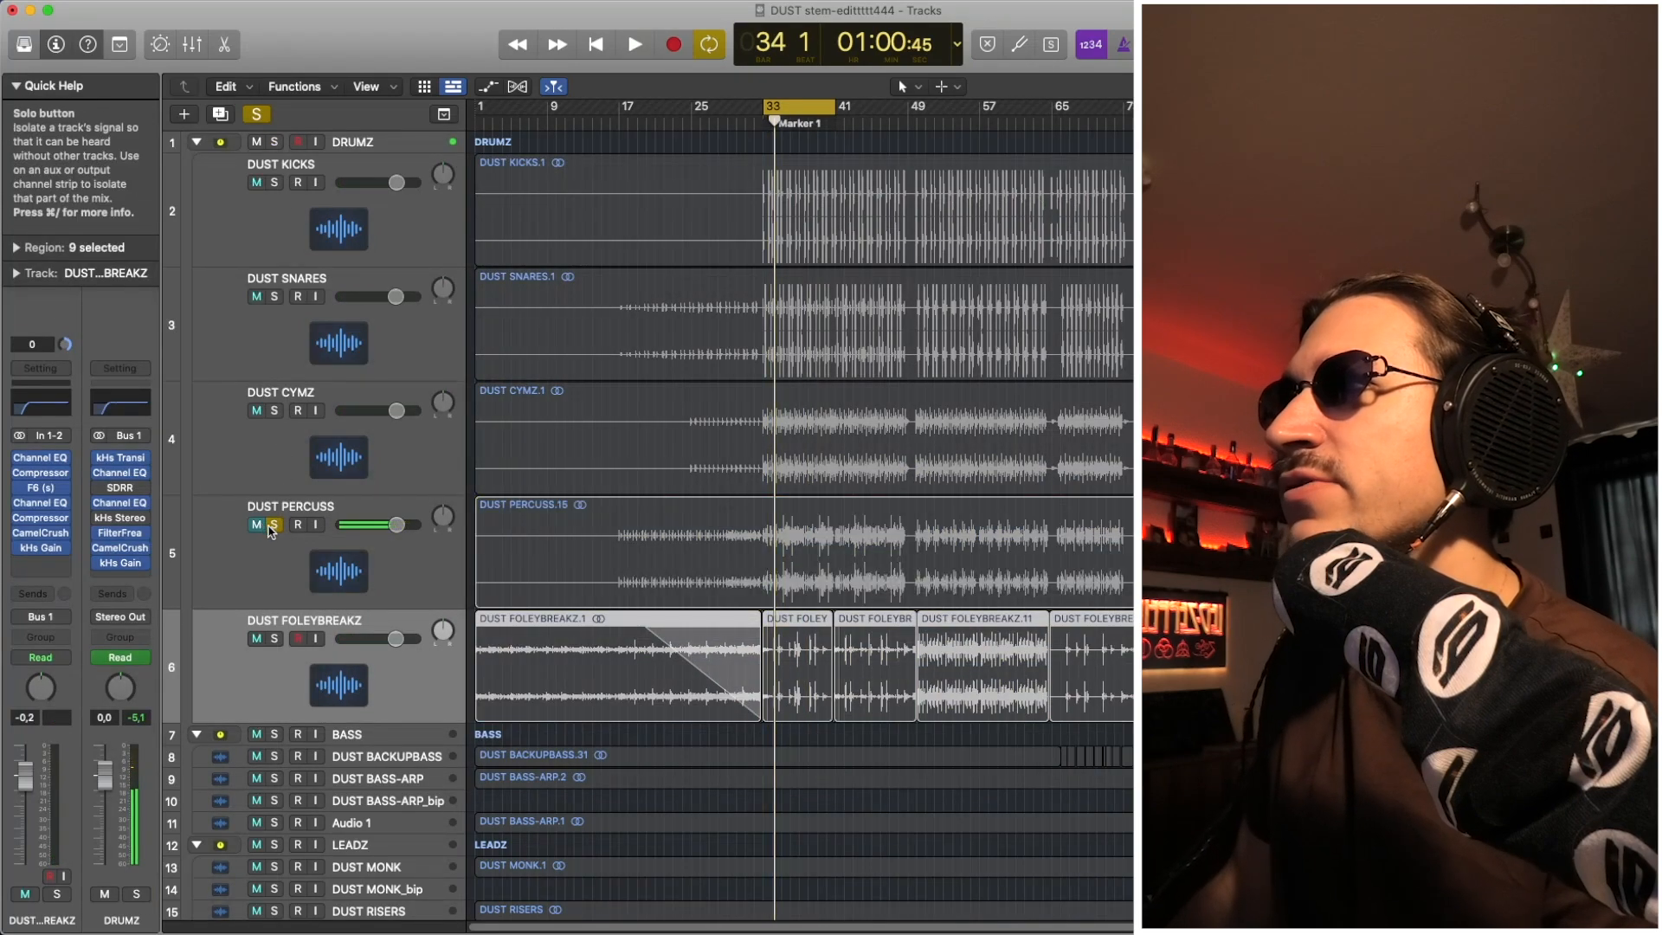
click(272, 528)
key(space)
key(space)
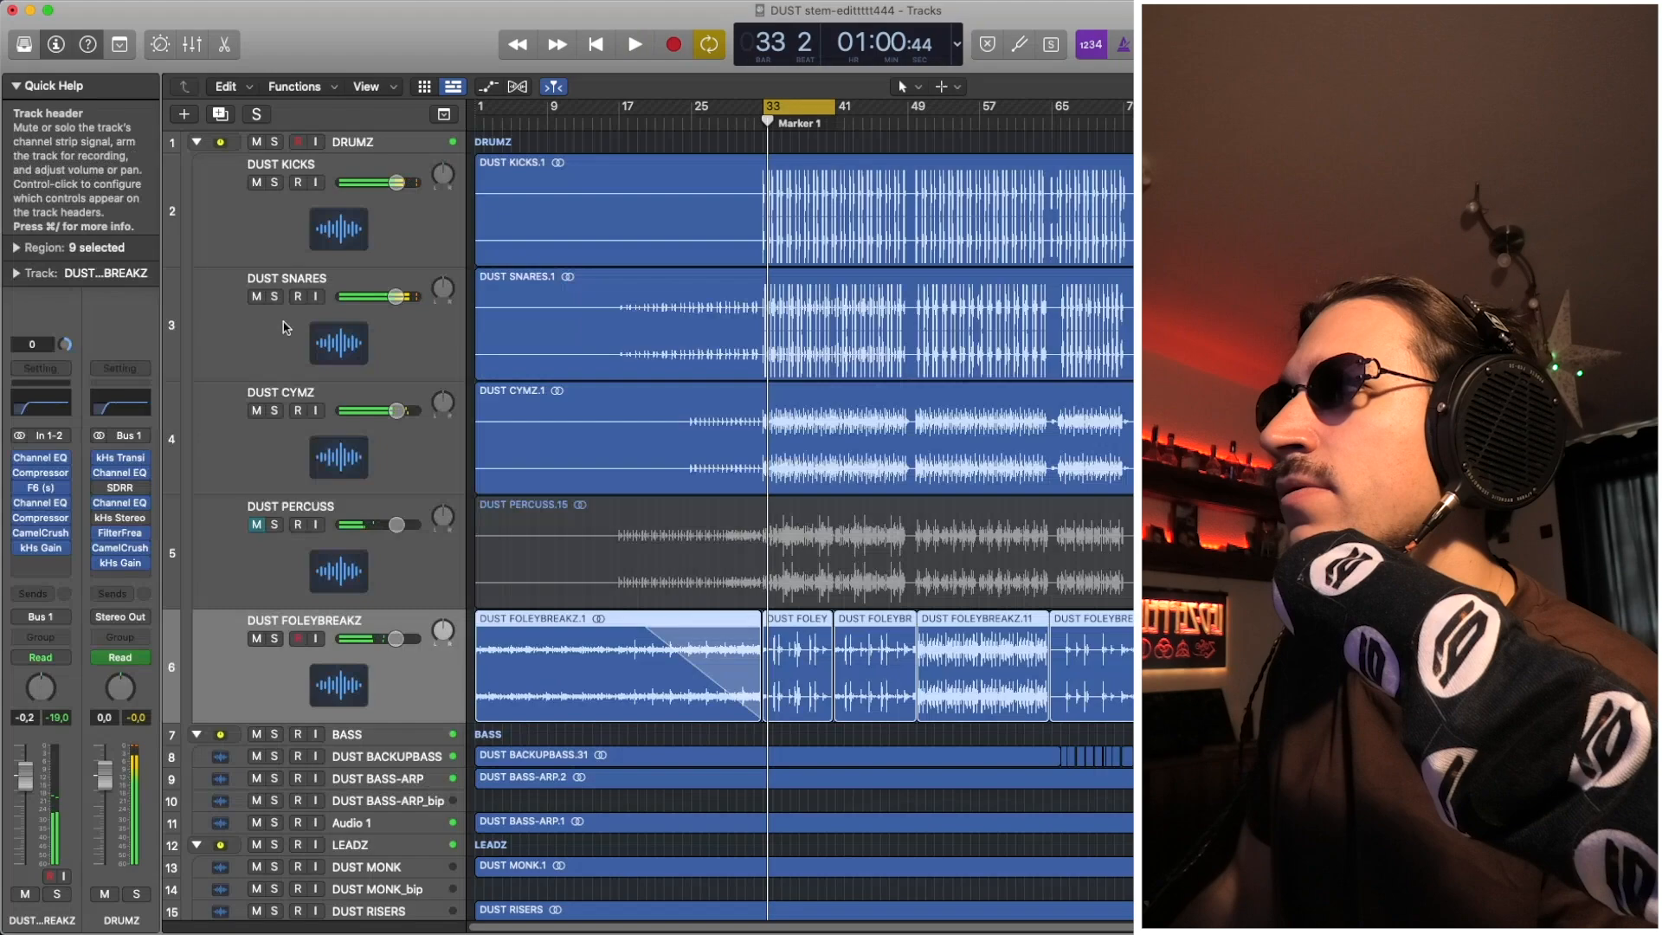
click(274, 142)
key(space)
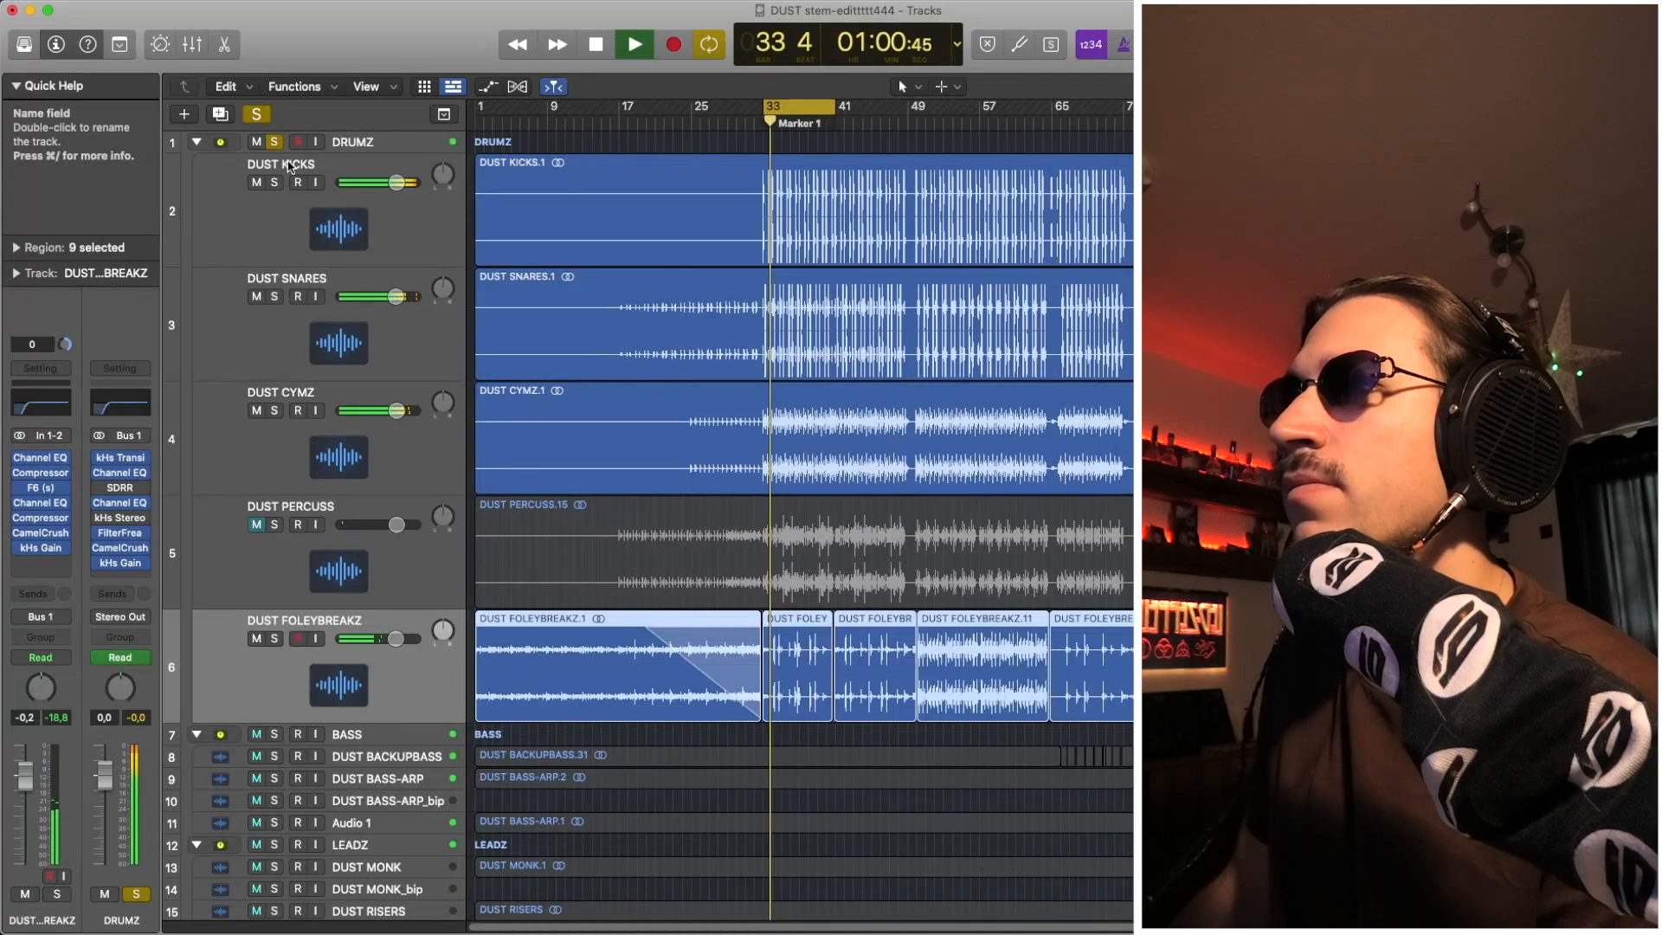
key(space)
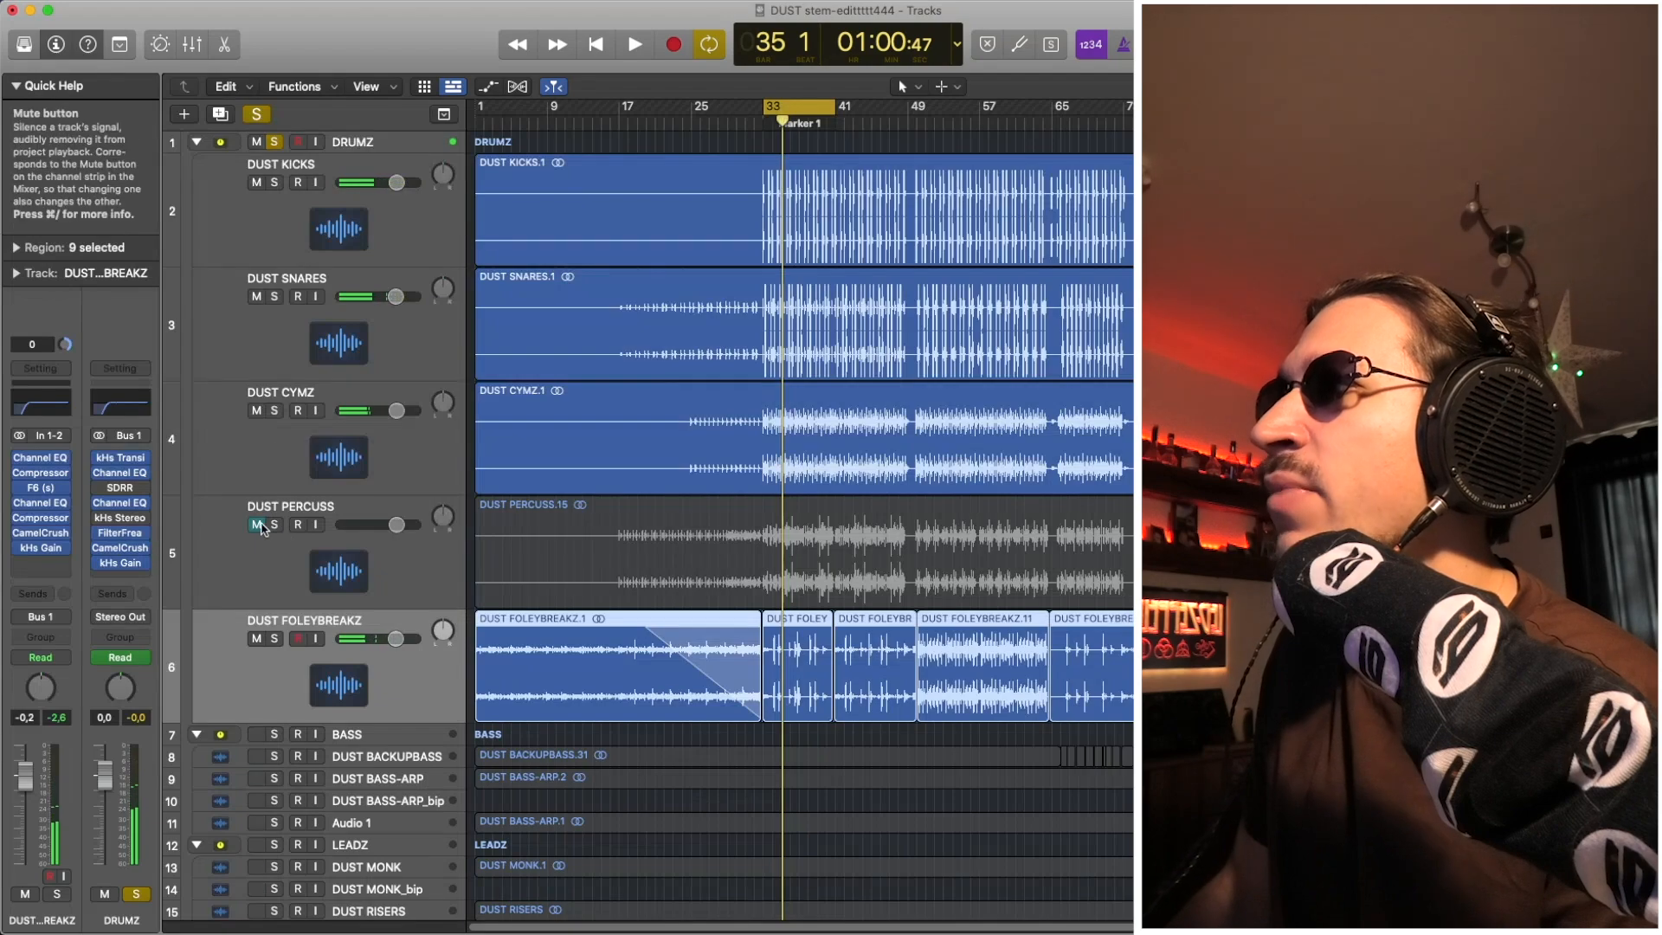
Unmute DUST PERCUSS and listen to the soloed DRUMZ stack with the percussion included
click(258, 525)
click(270, 531)
key(space)
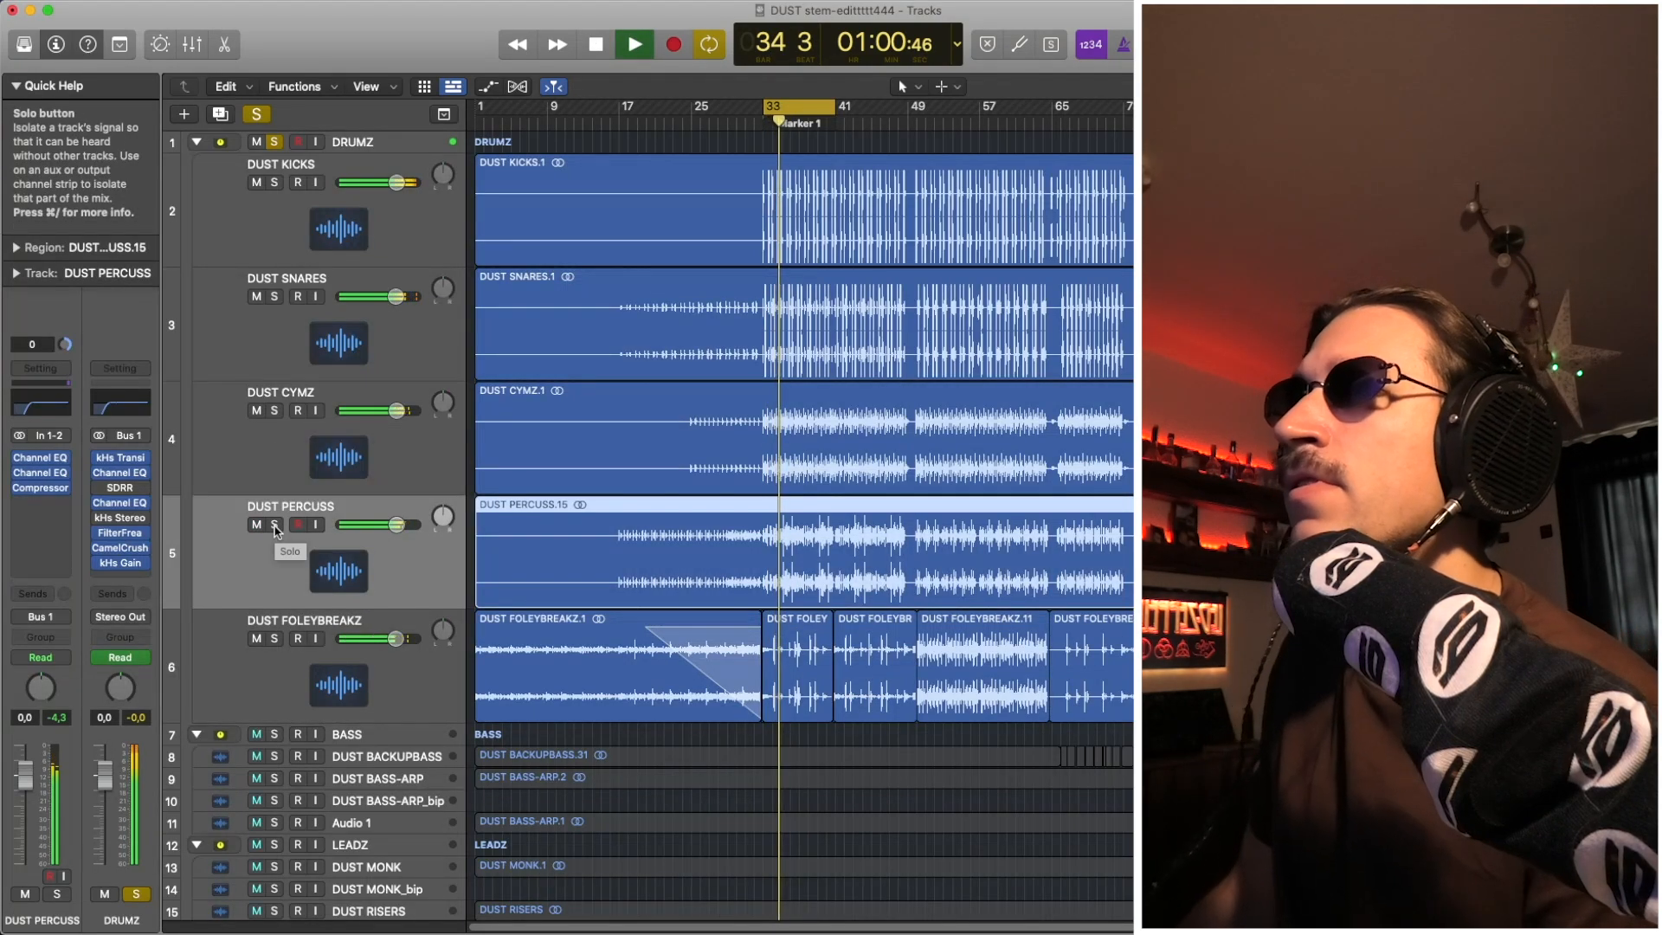
key(space)
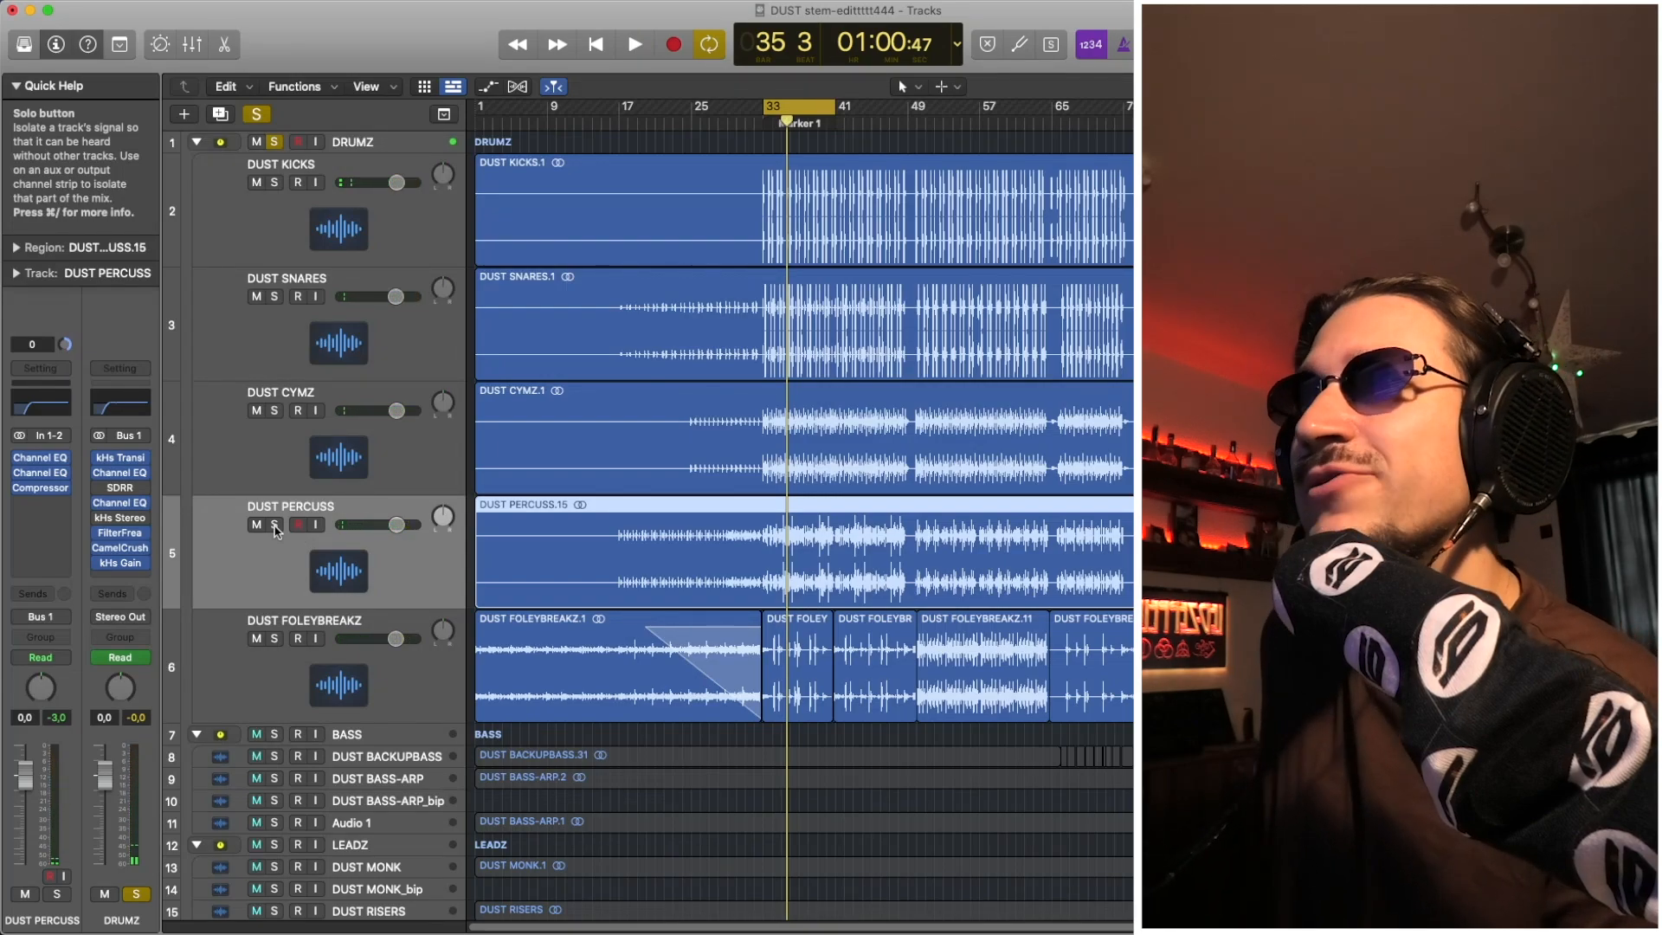
Solo DUST KICKS instead of the DRUMZ stack, select the track and audition its sound from bar 33
click(274, 182)
click(274, 142)
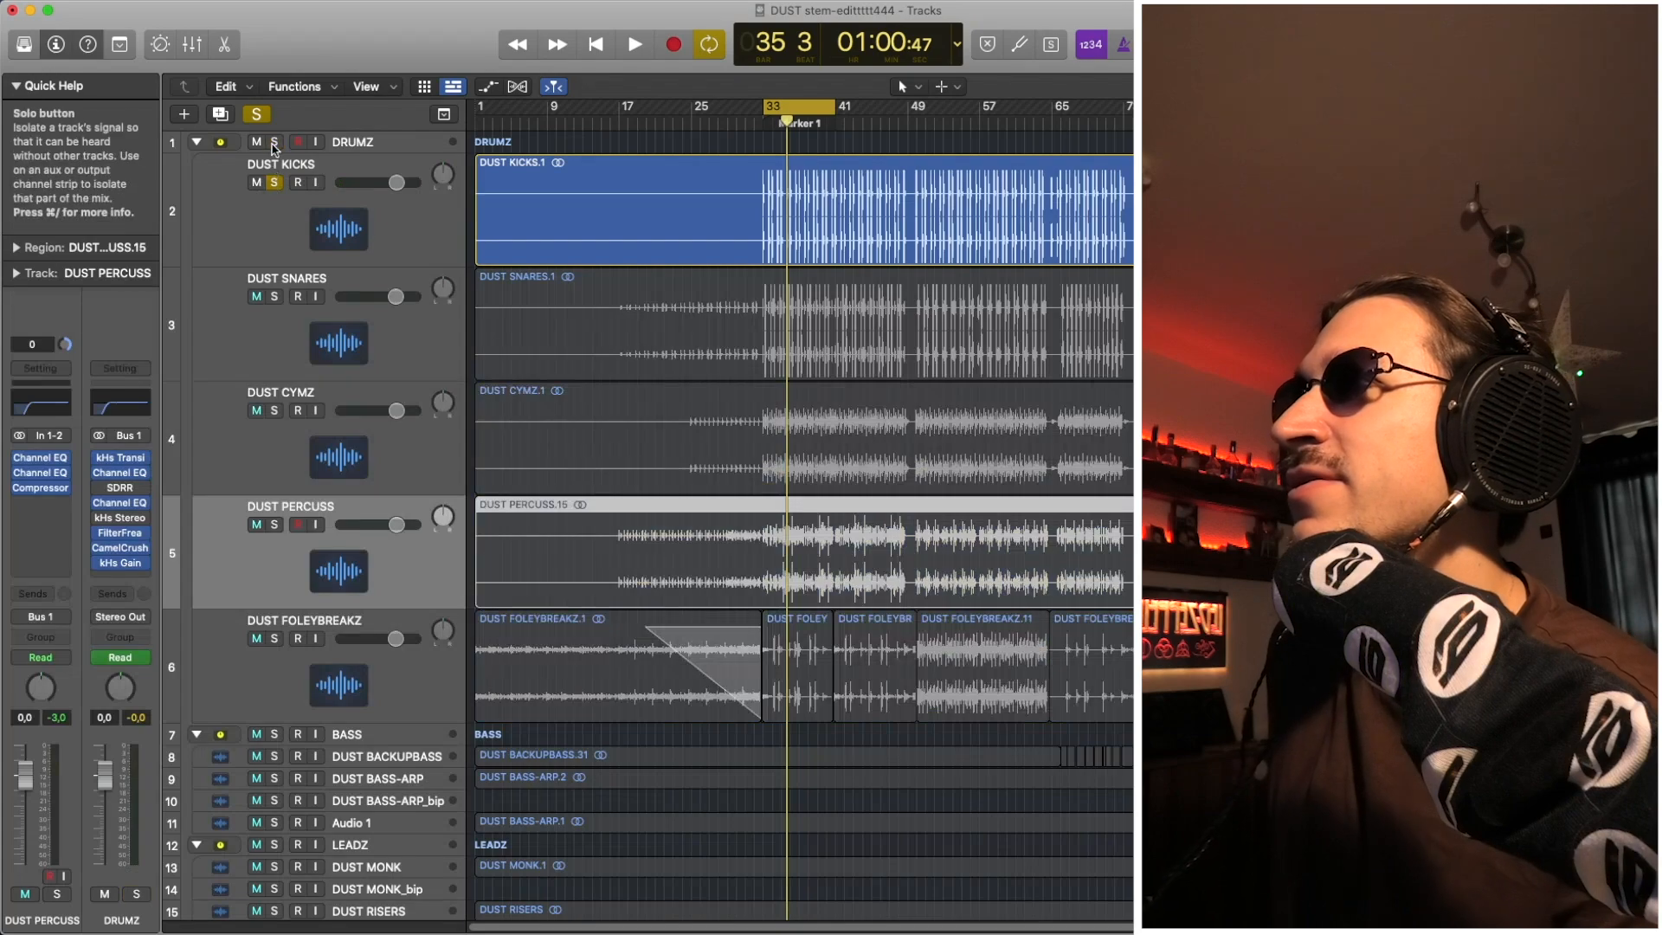
click(387, 227)
key(space)
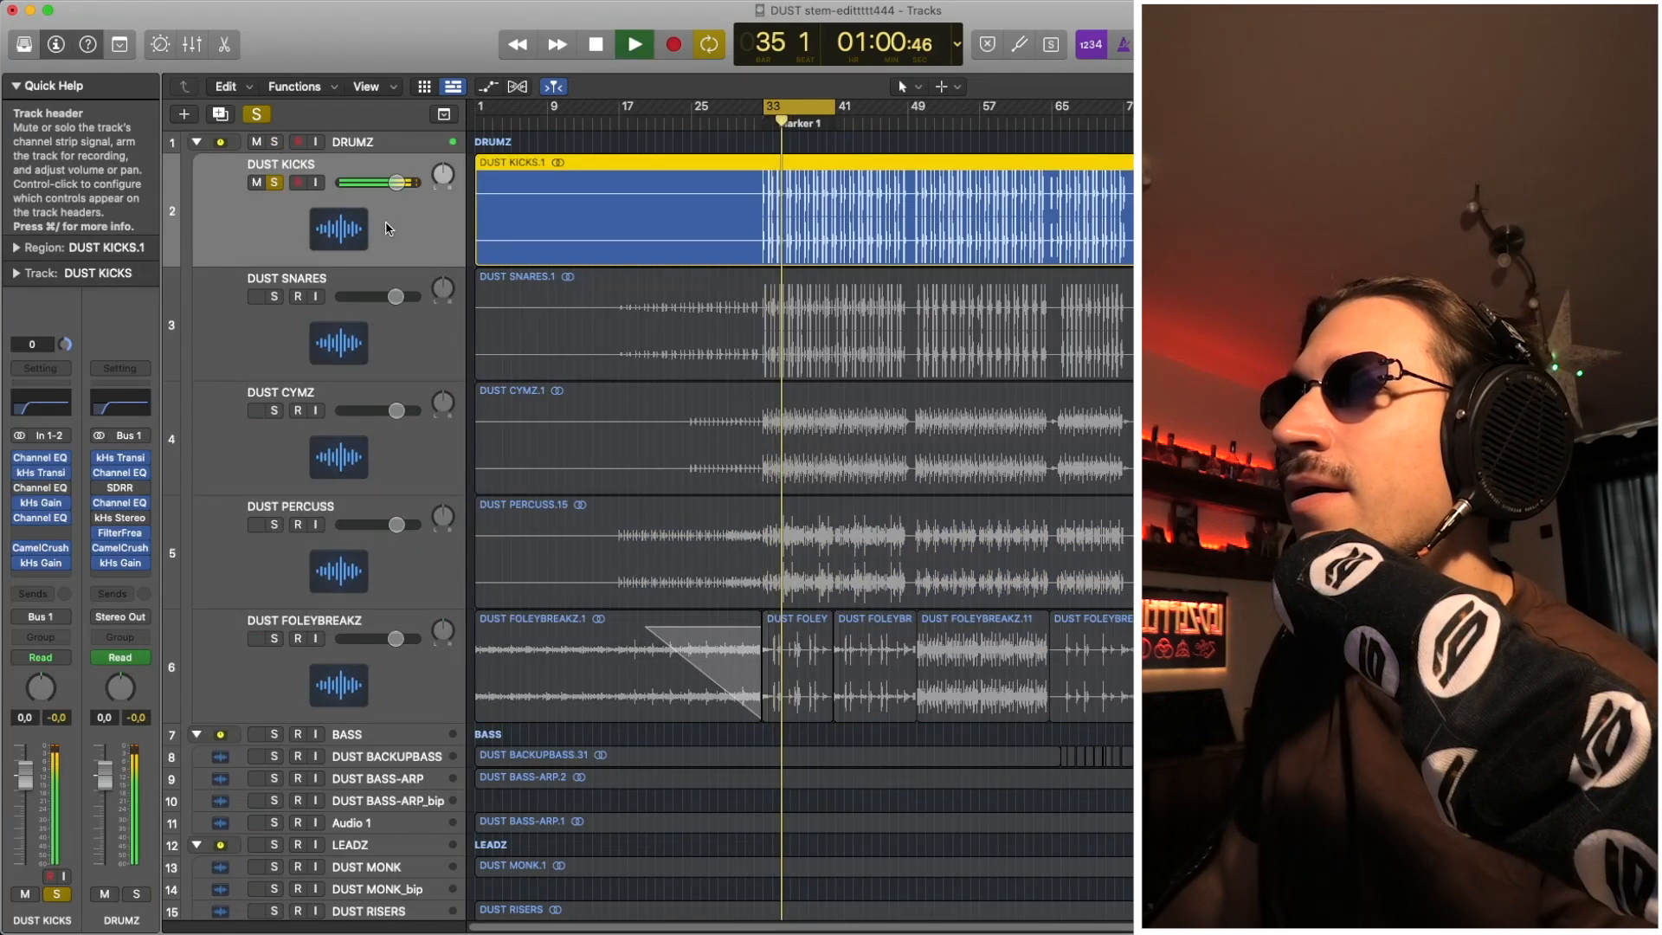
key(space)
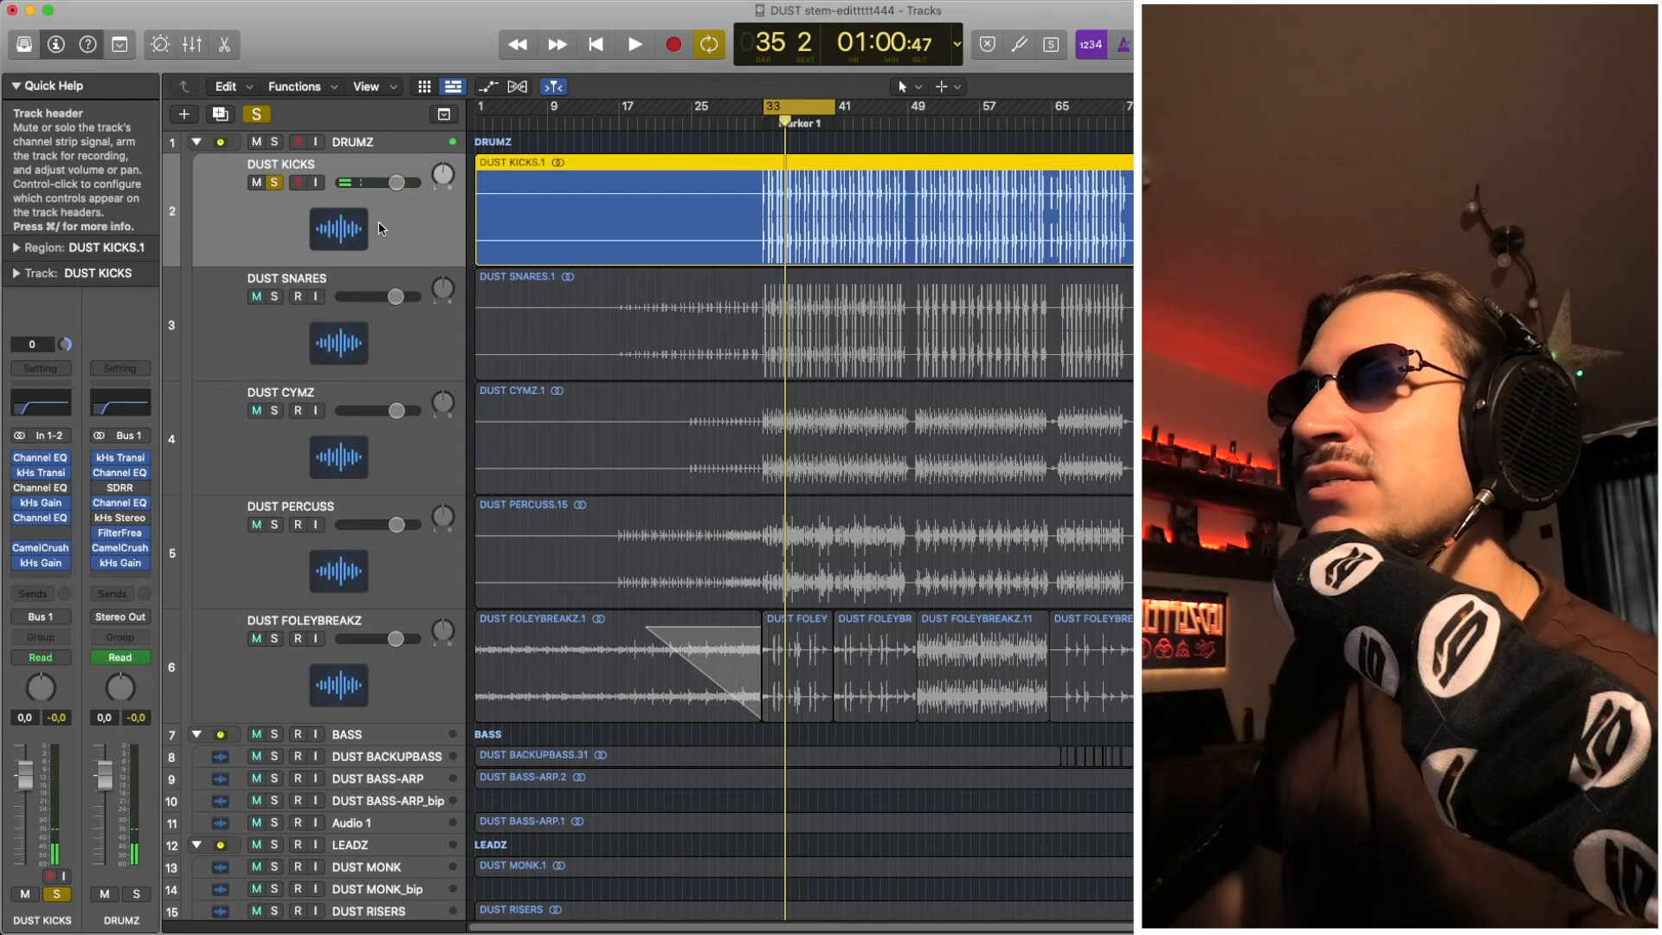
key(space)
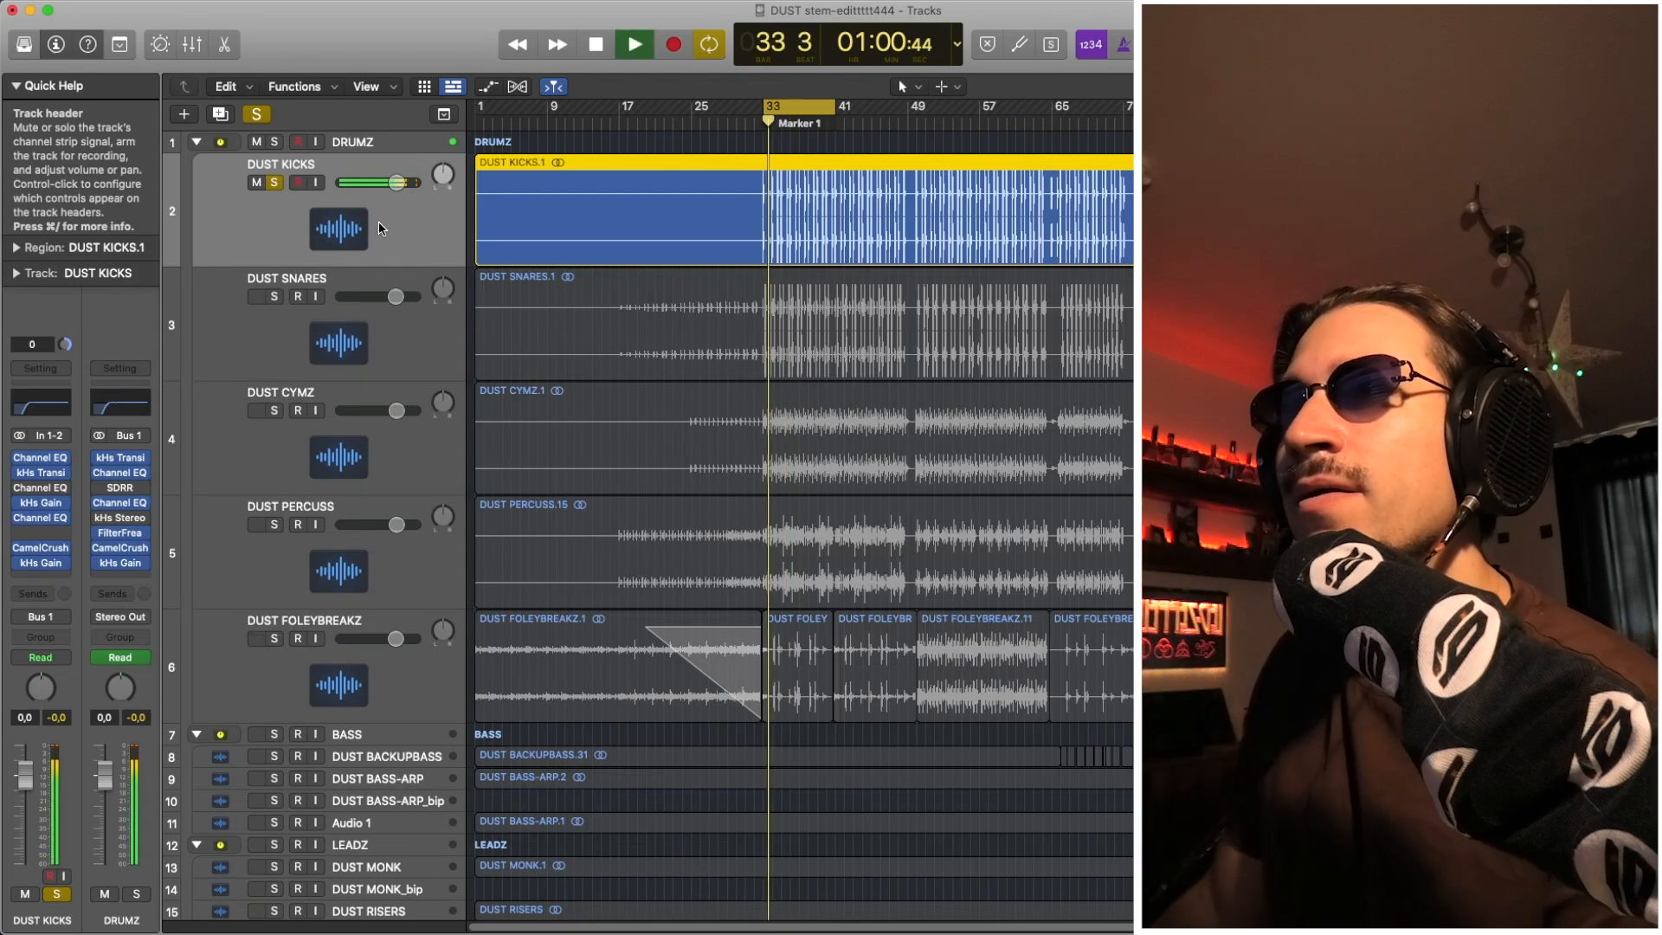
key(space)
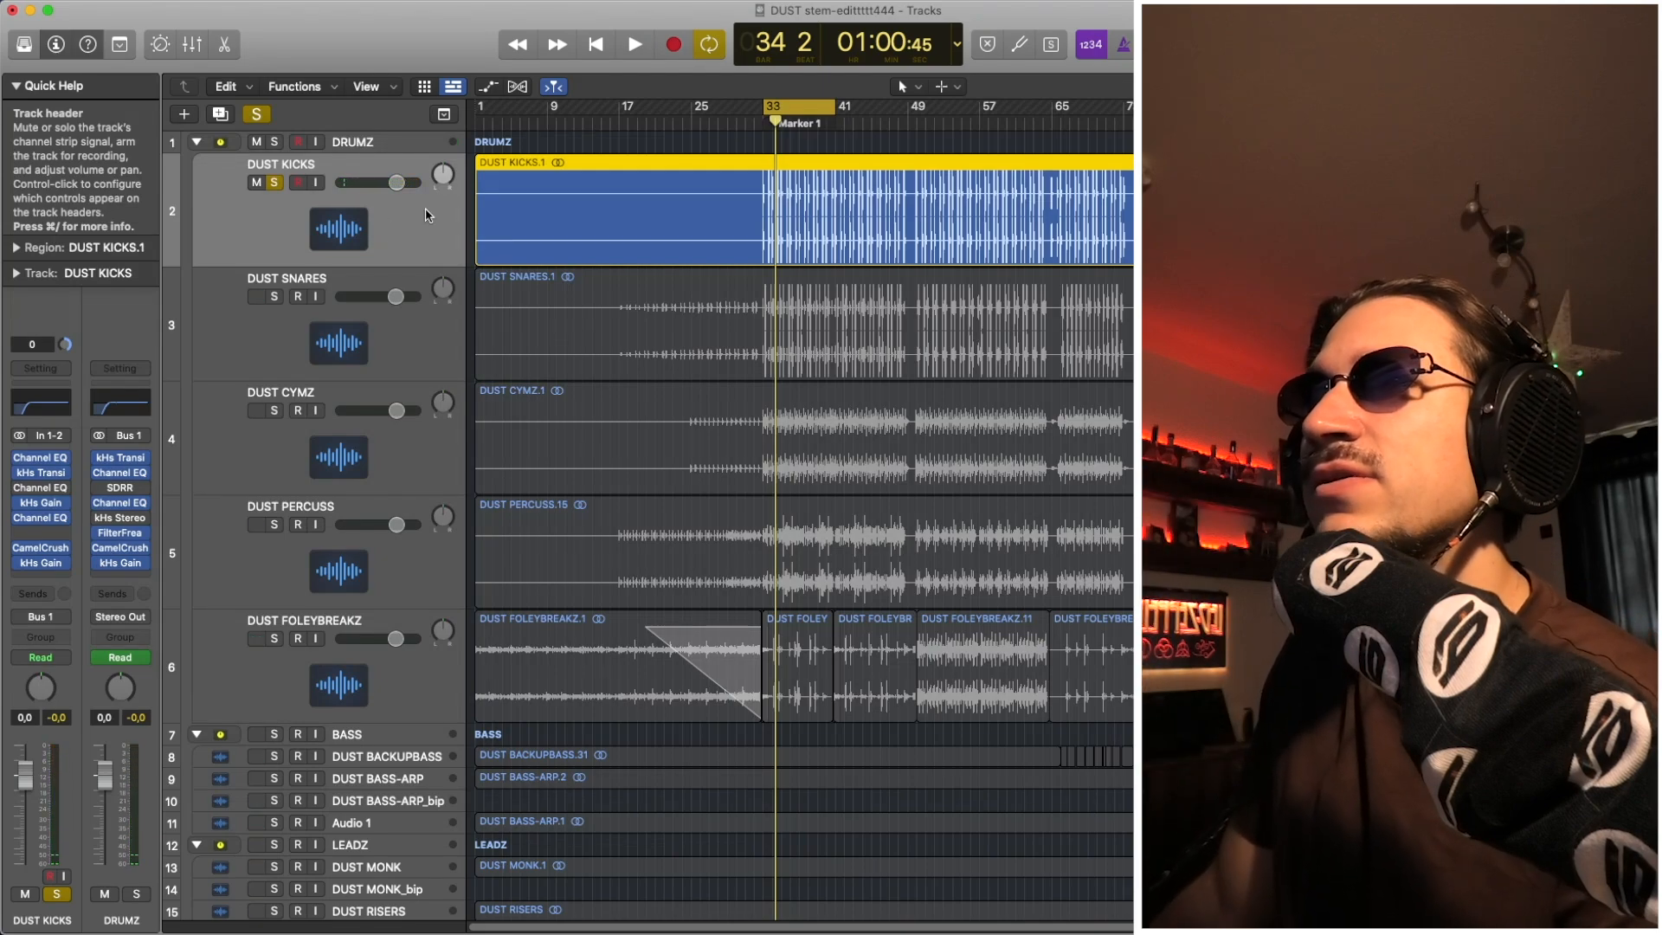
Replay the soloed kicks and open the first Channel EQ on DUST KICKS
key(space)
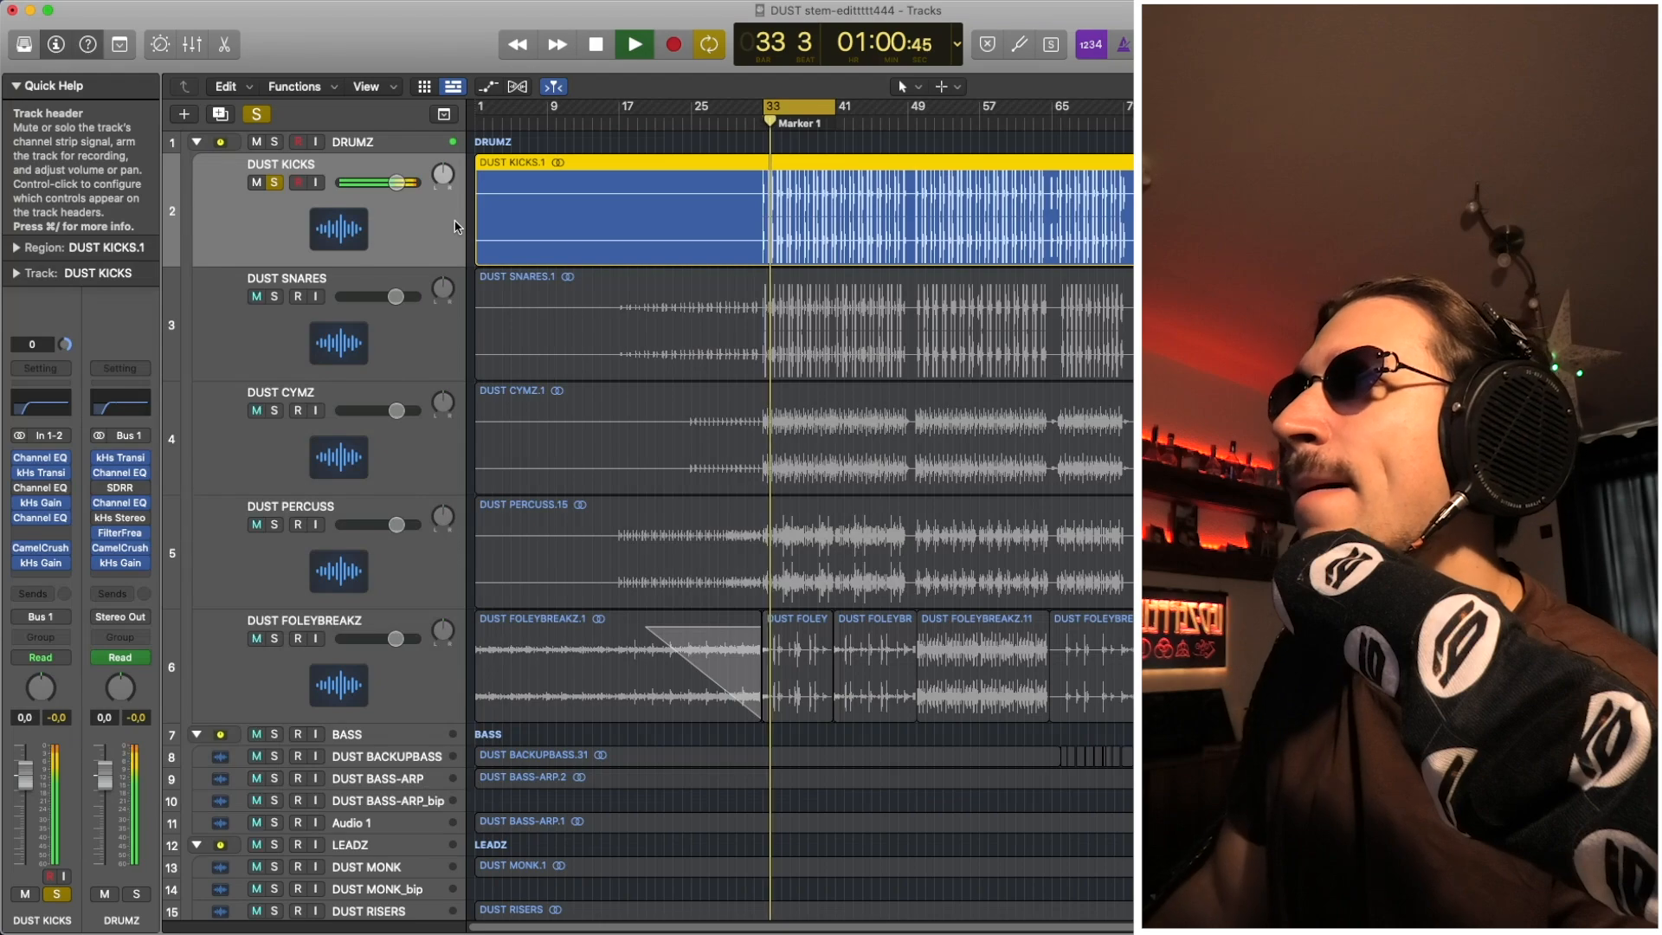
key(space)
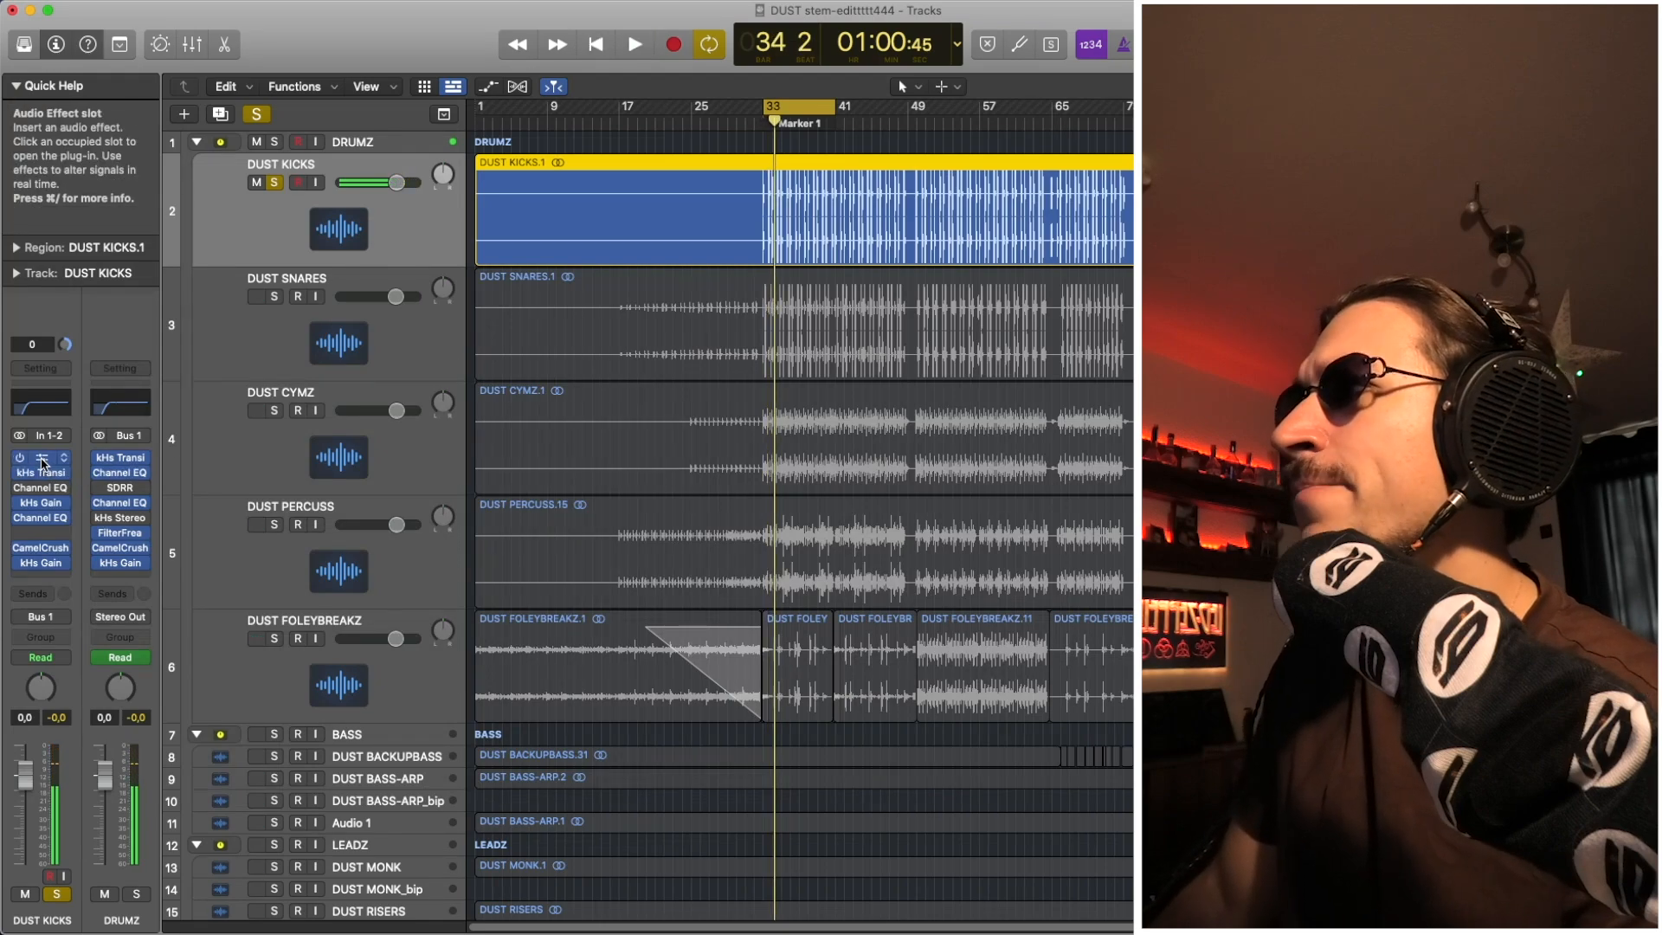
click(42, 461)
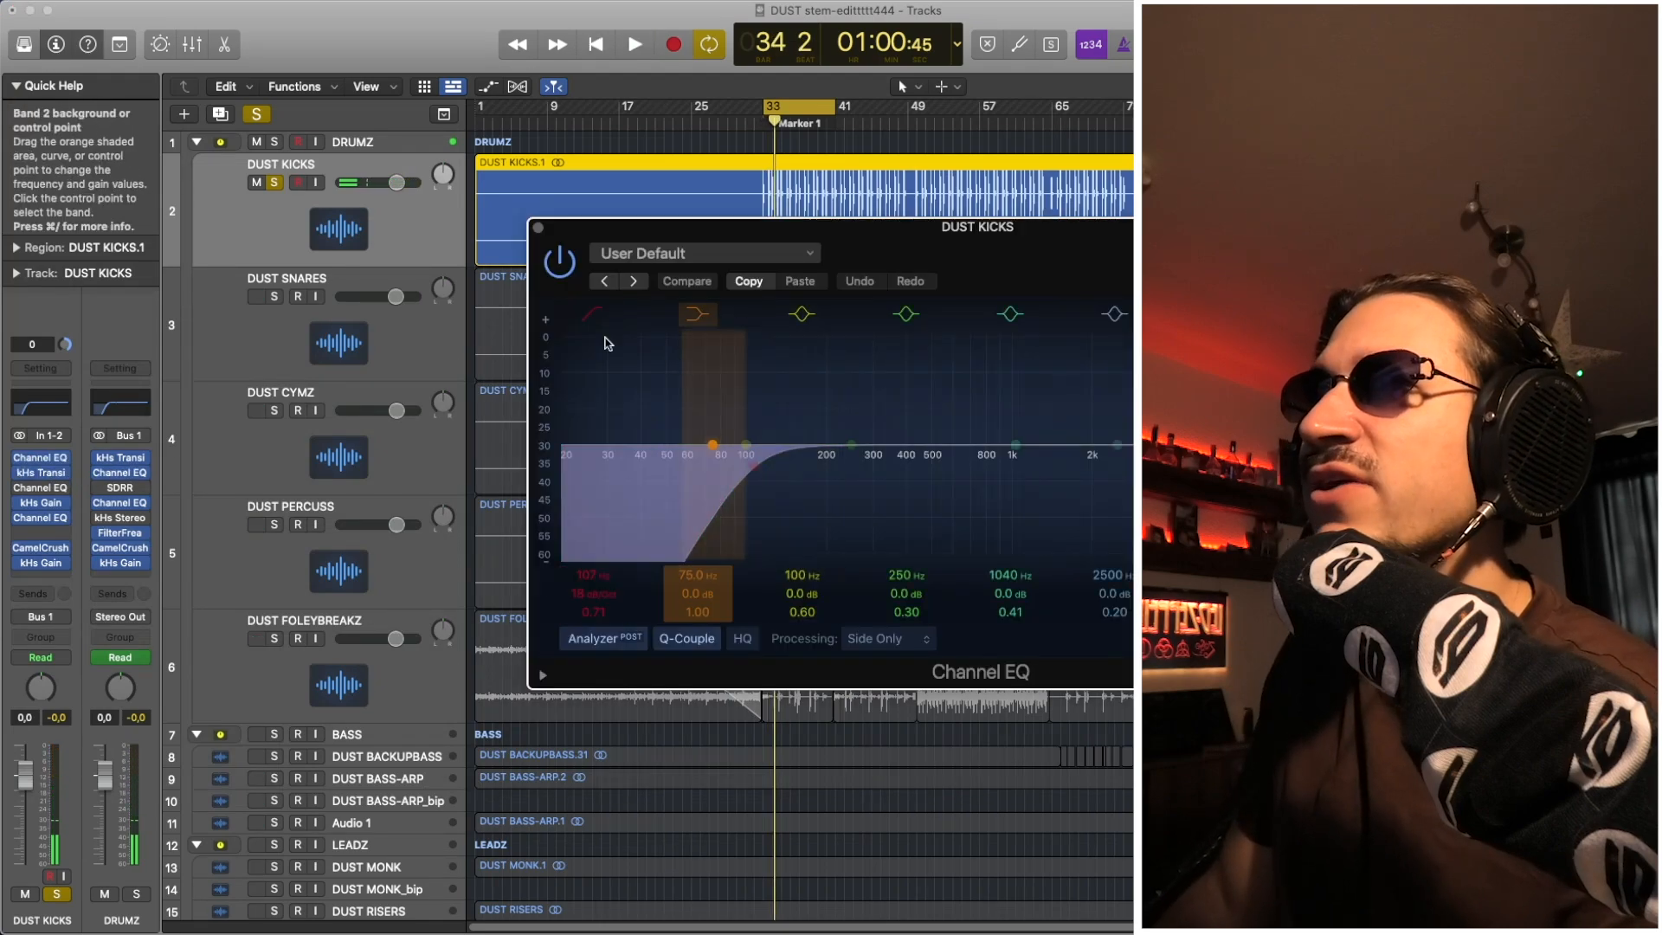
Listen to the soloed kicks, close the first Channel EQ and examine the last Channel EQ on DUST KICKS during playback
key(space)
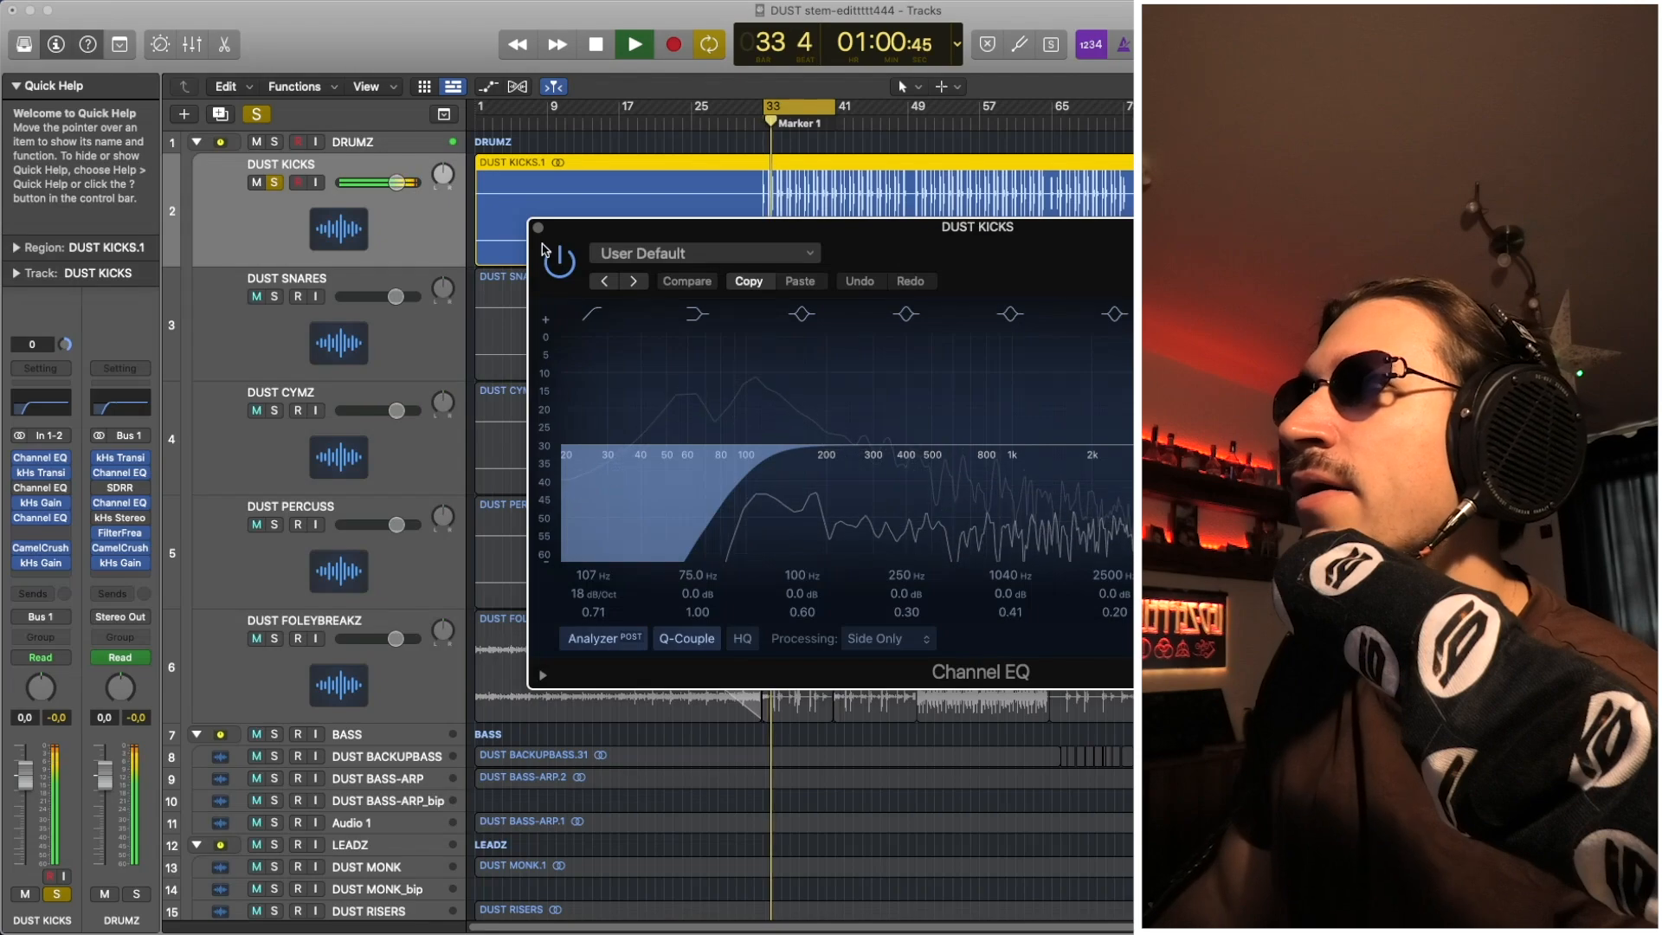
click(539, 232)
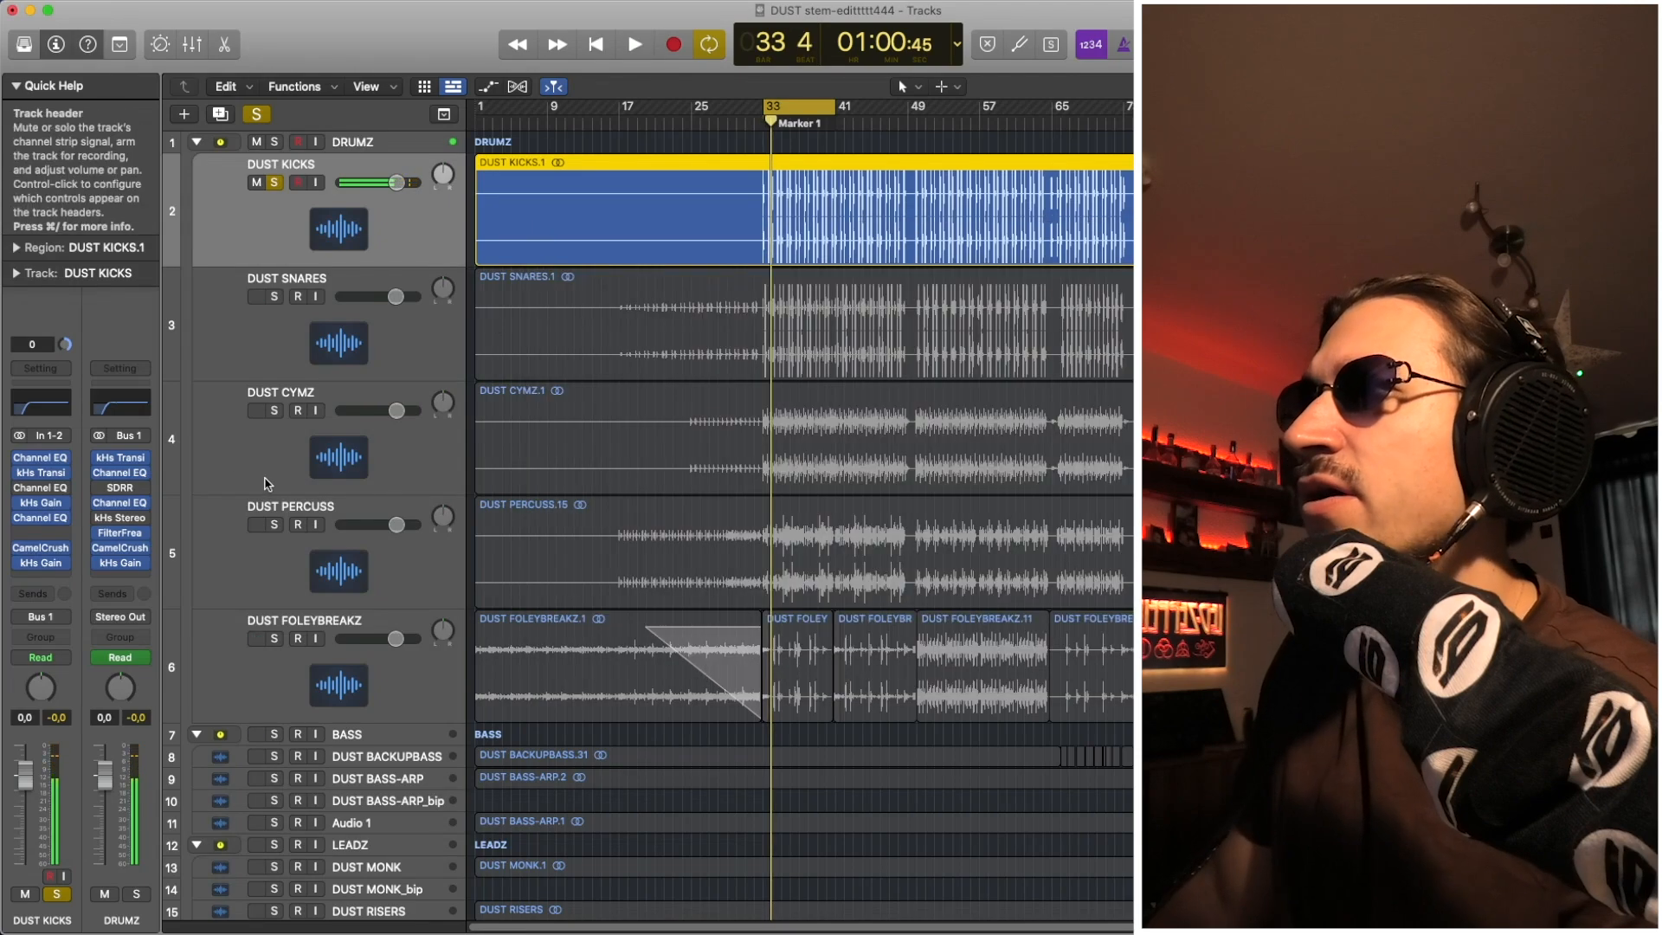
click(52, 519)
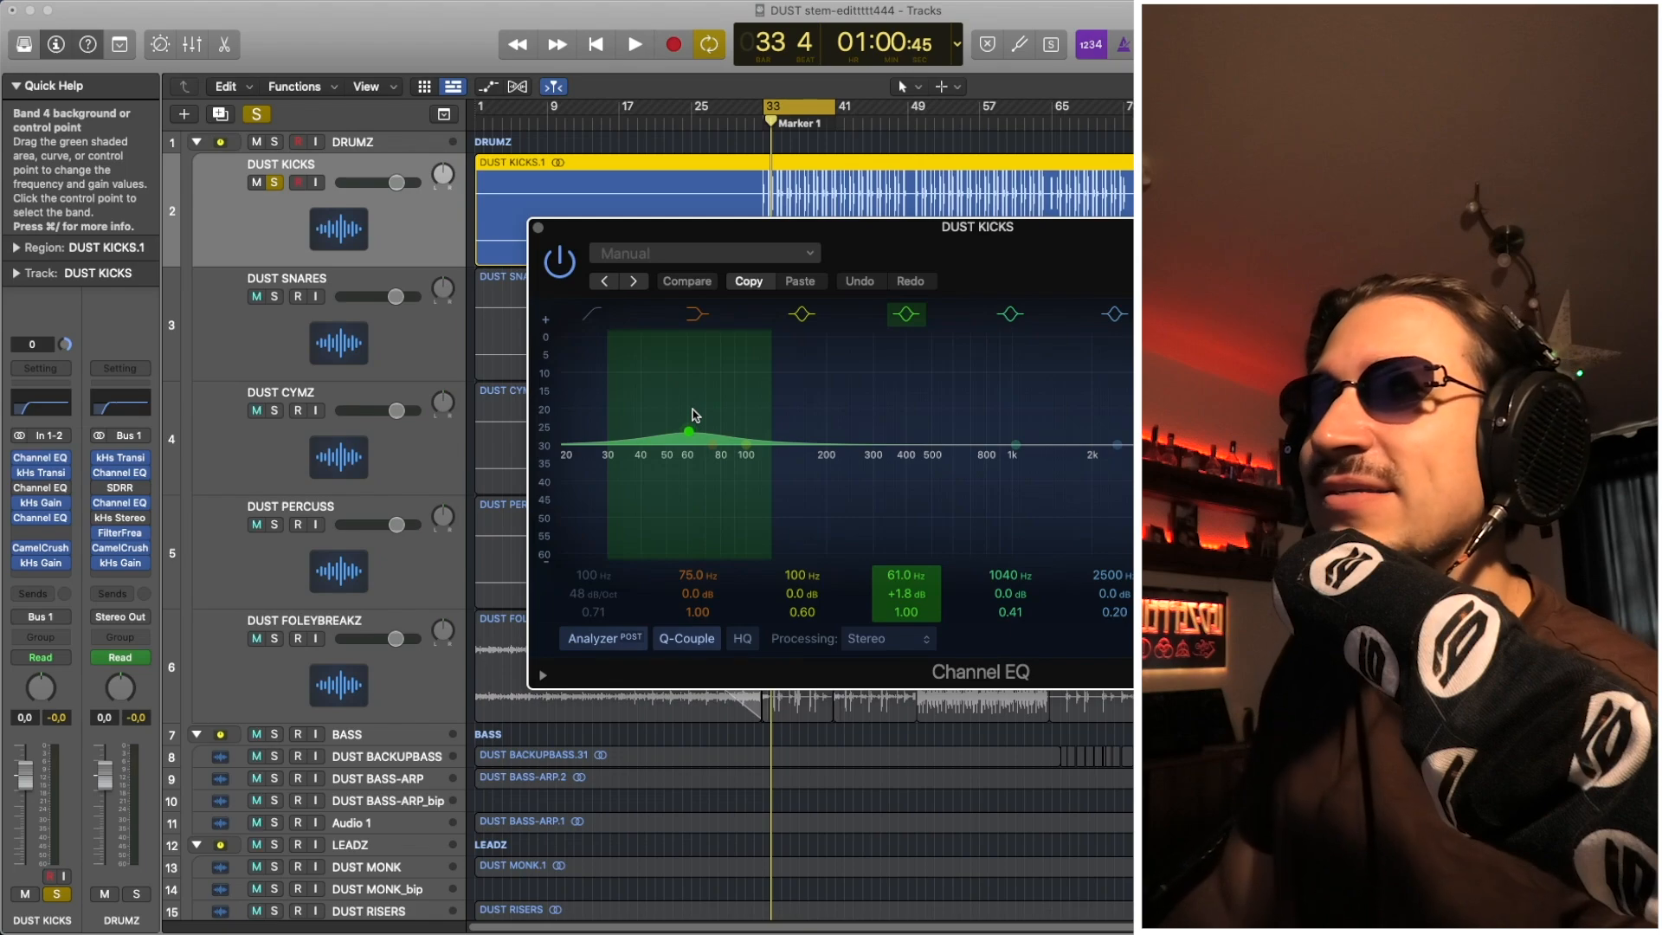
key(space)
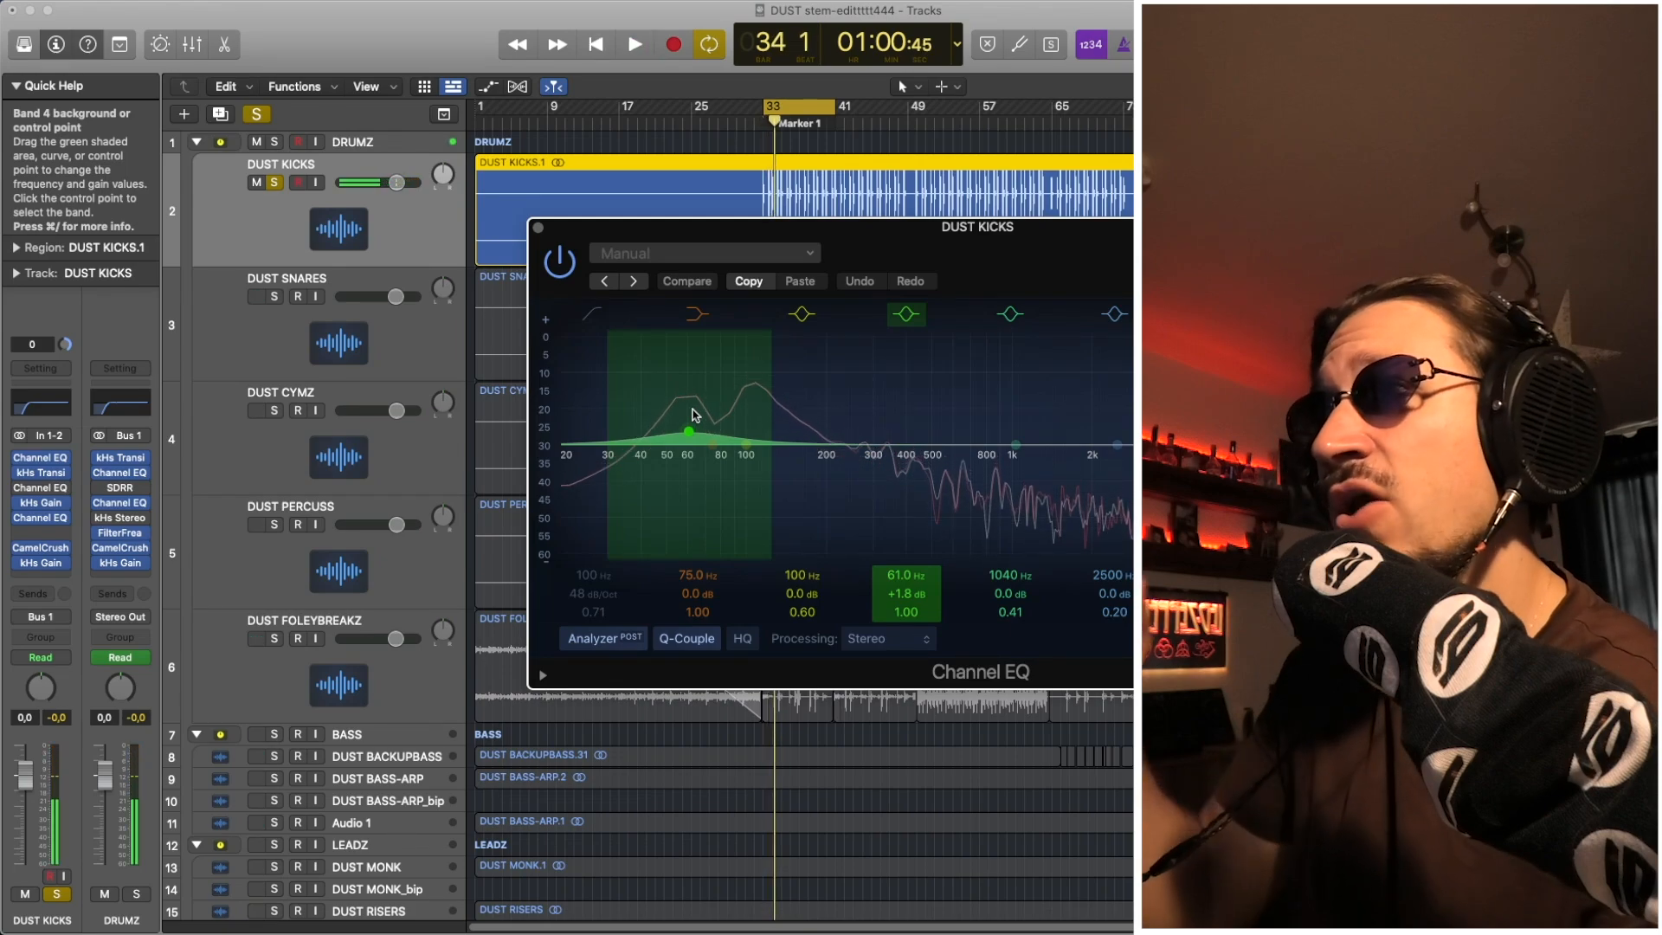
click(537, 227)
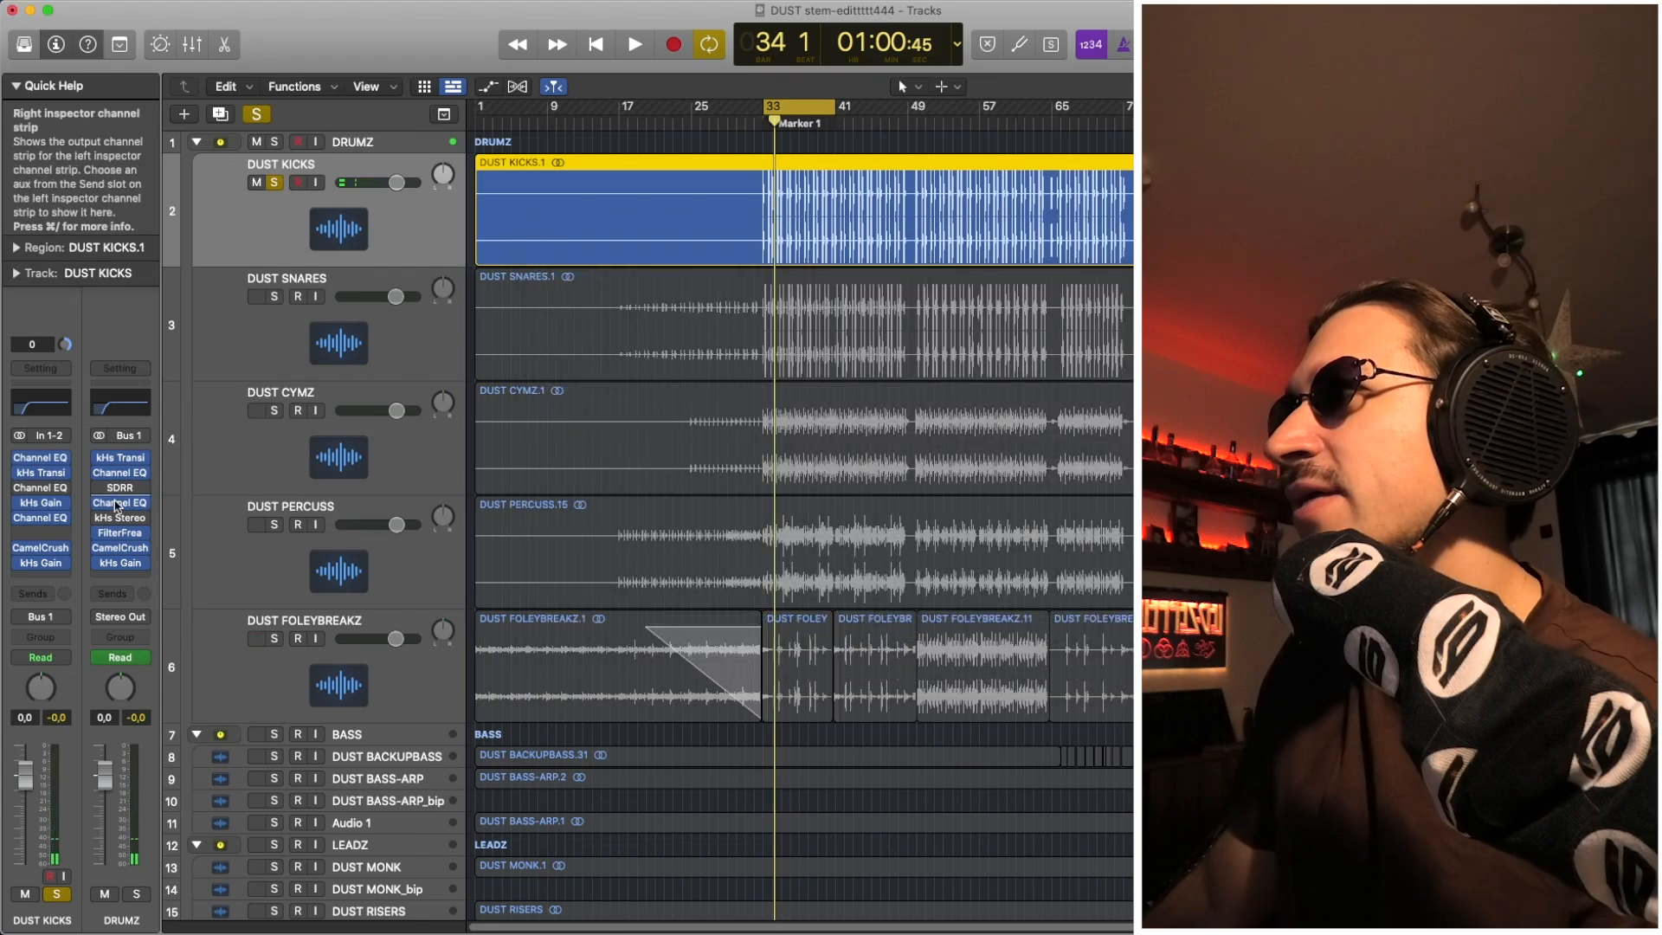
Inspect the kHs Gain plug-in on DUST KICKS while the kicks play, close it and replay the soloed kicks
click(47, 504)
key(space)
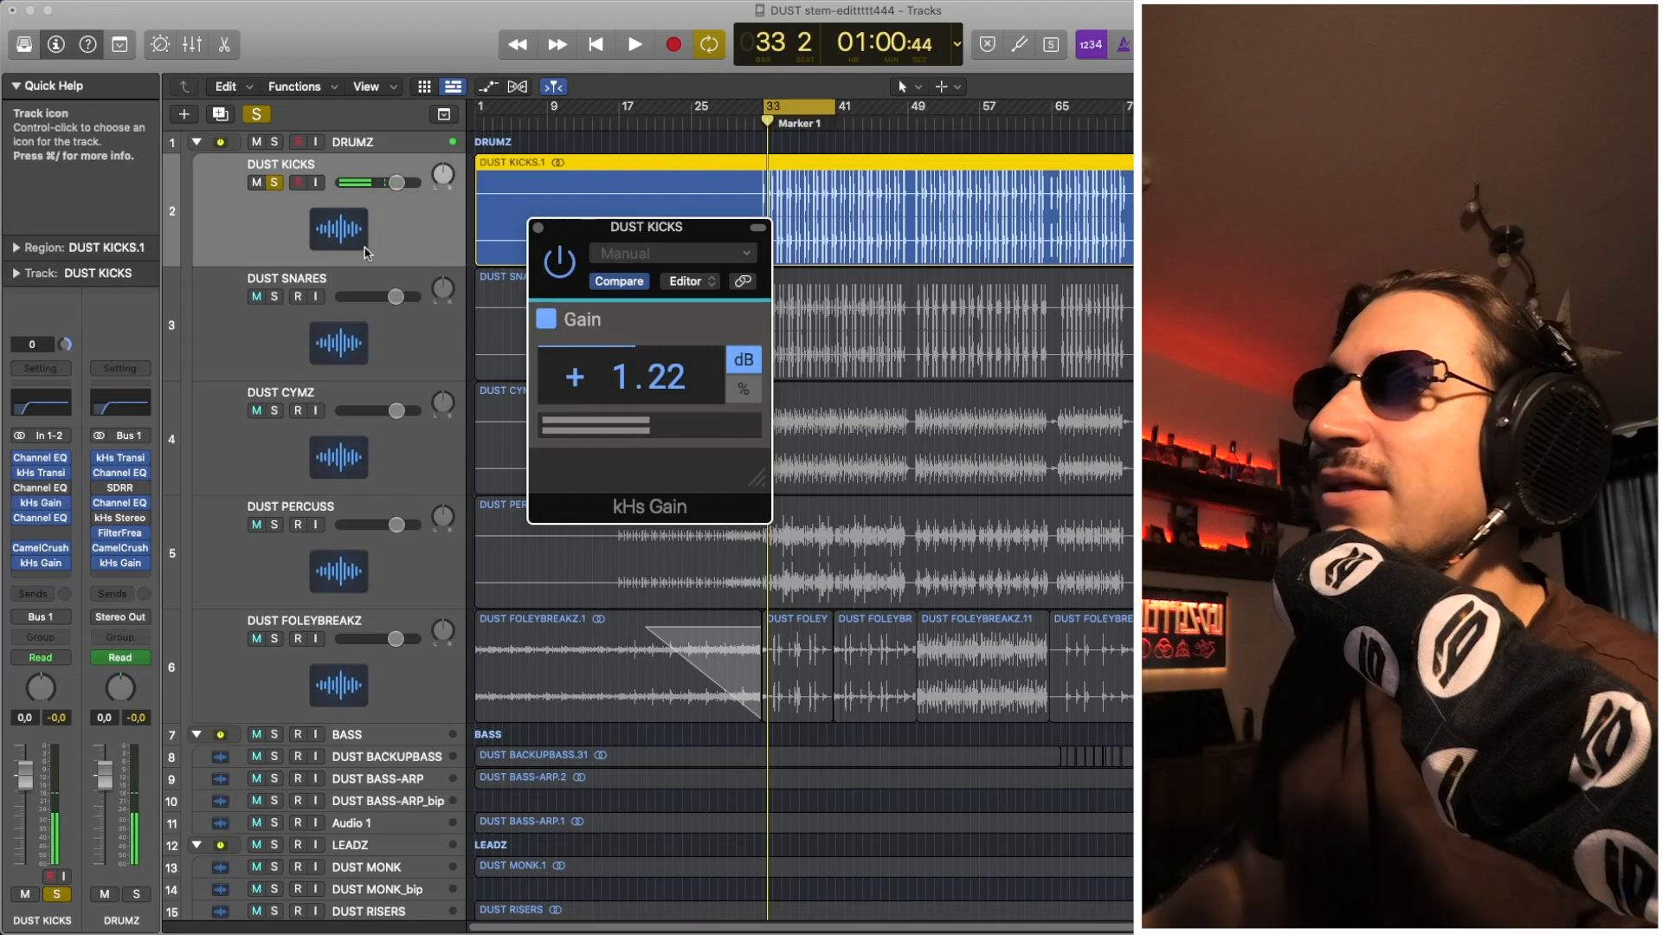
click(539, 228)
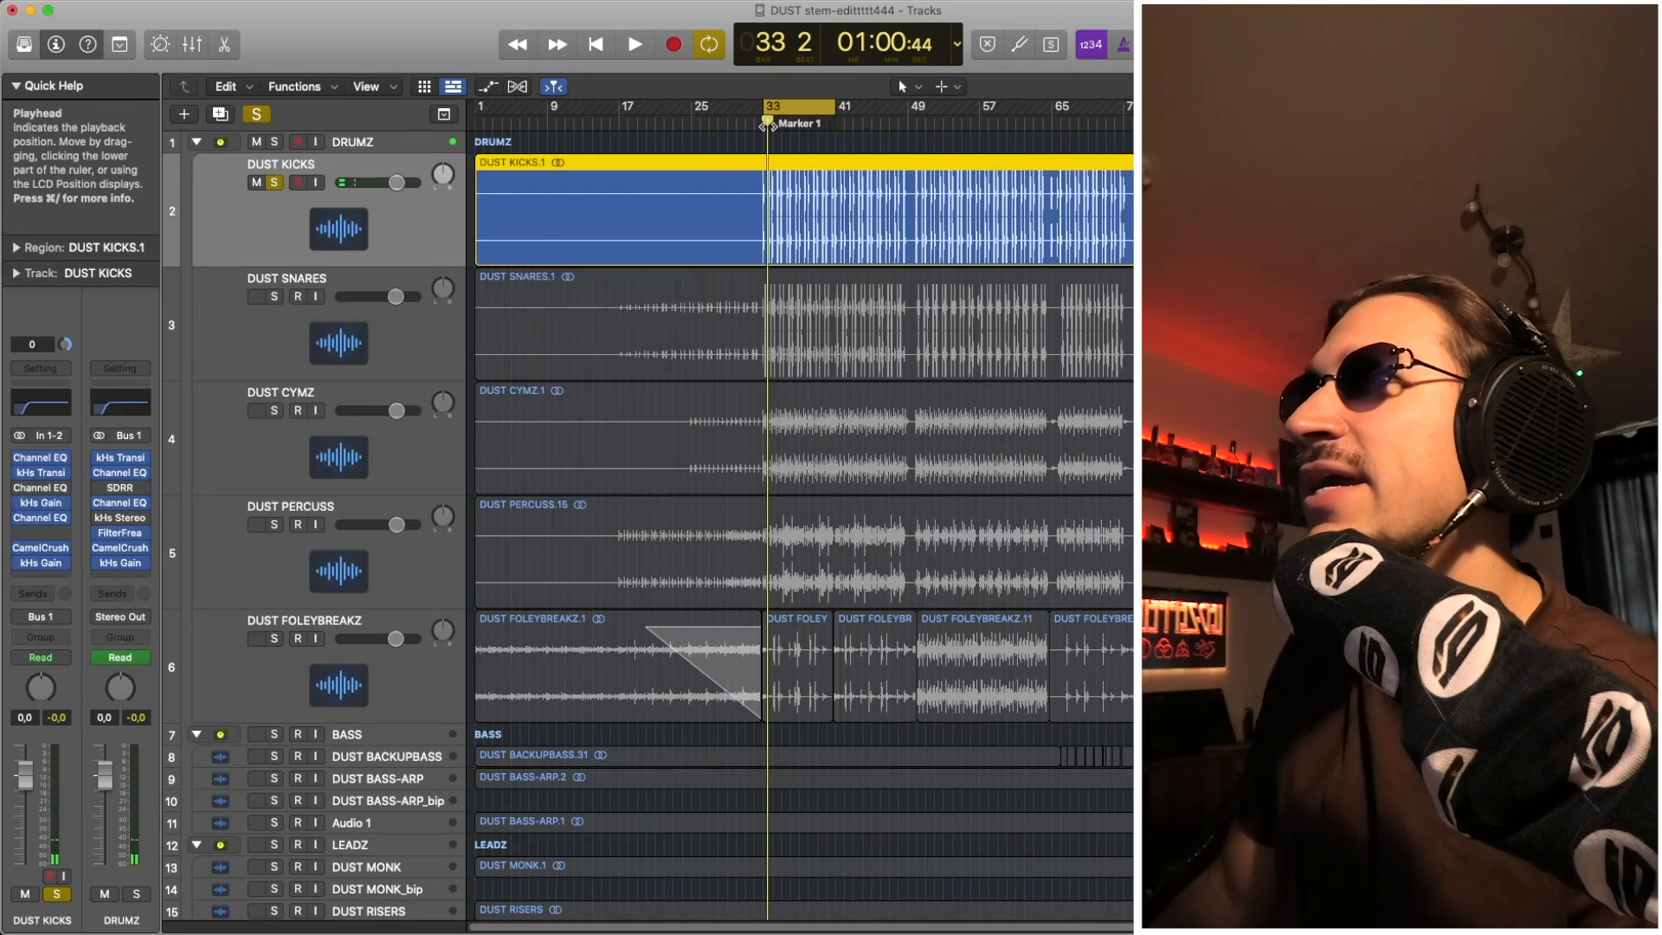
key(space)
key(space)
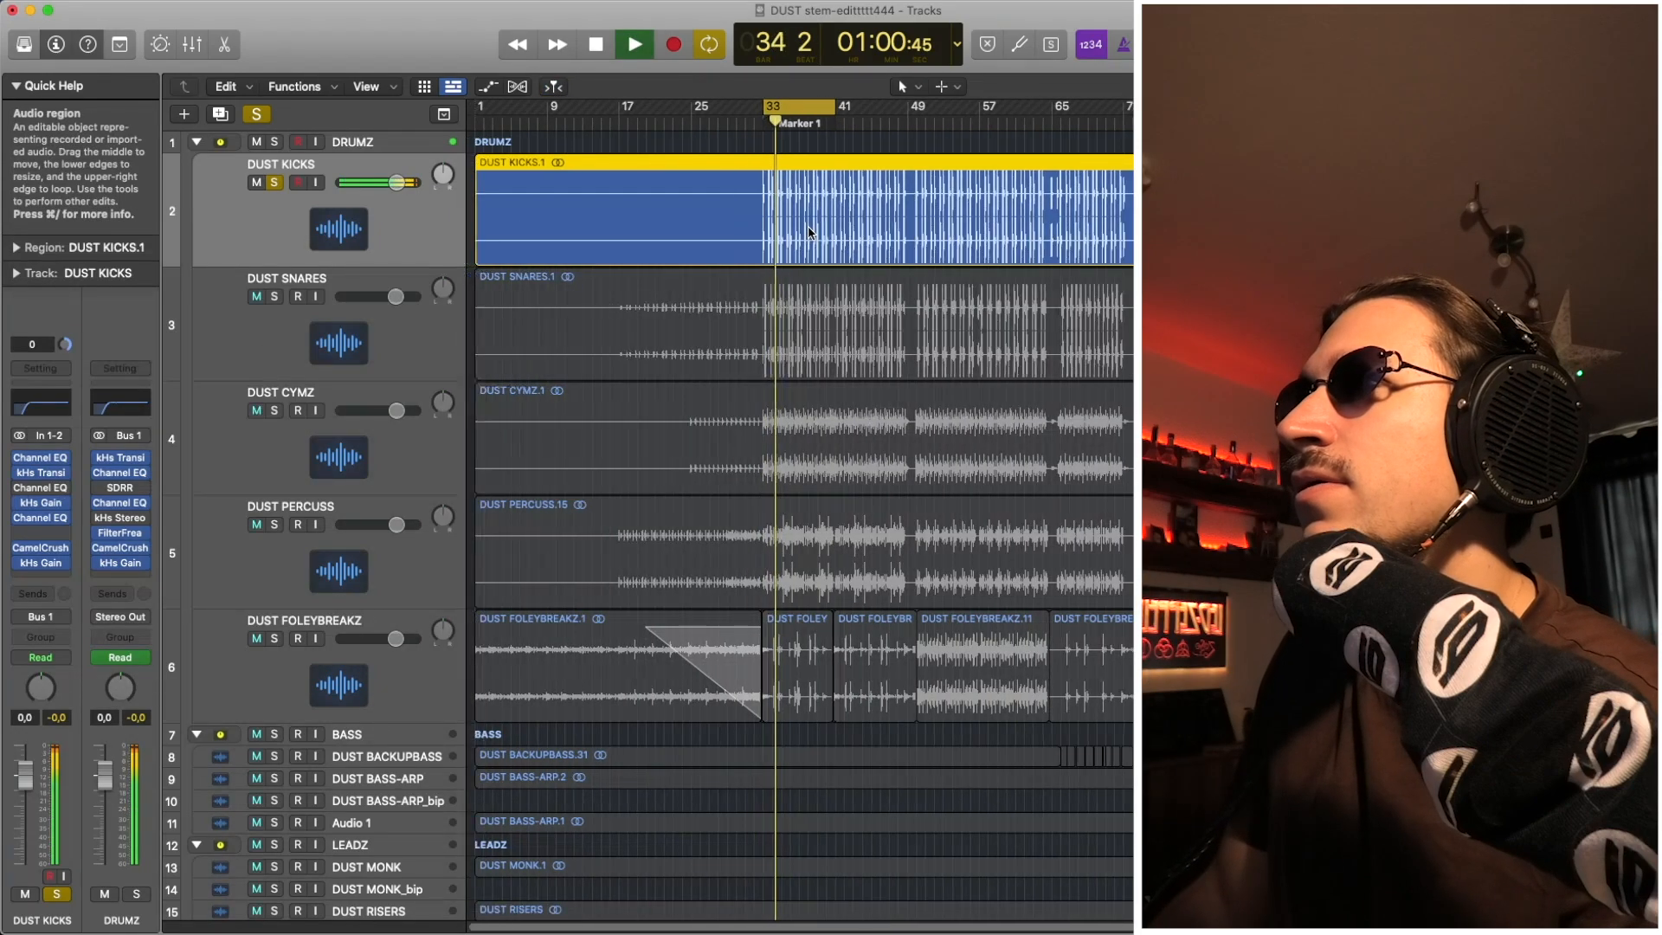
Solo DUST SNARES instead of DUST KICKS, select the snare track and audition its sound from bar 33
click(338, 343)
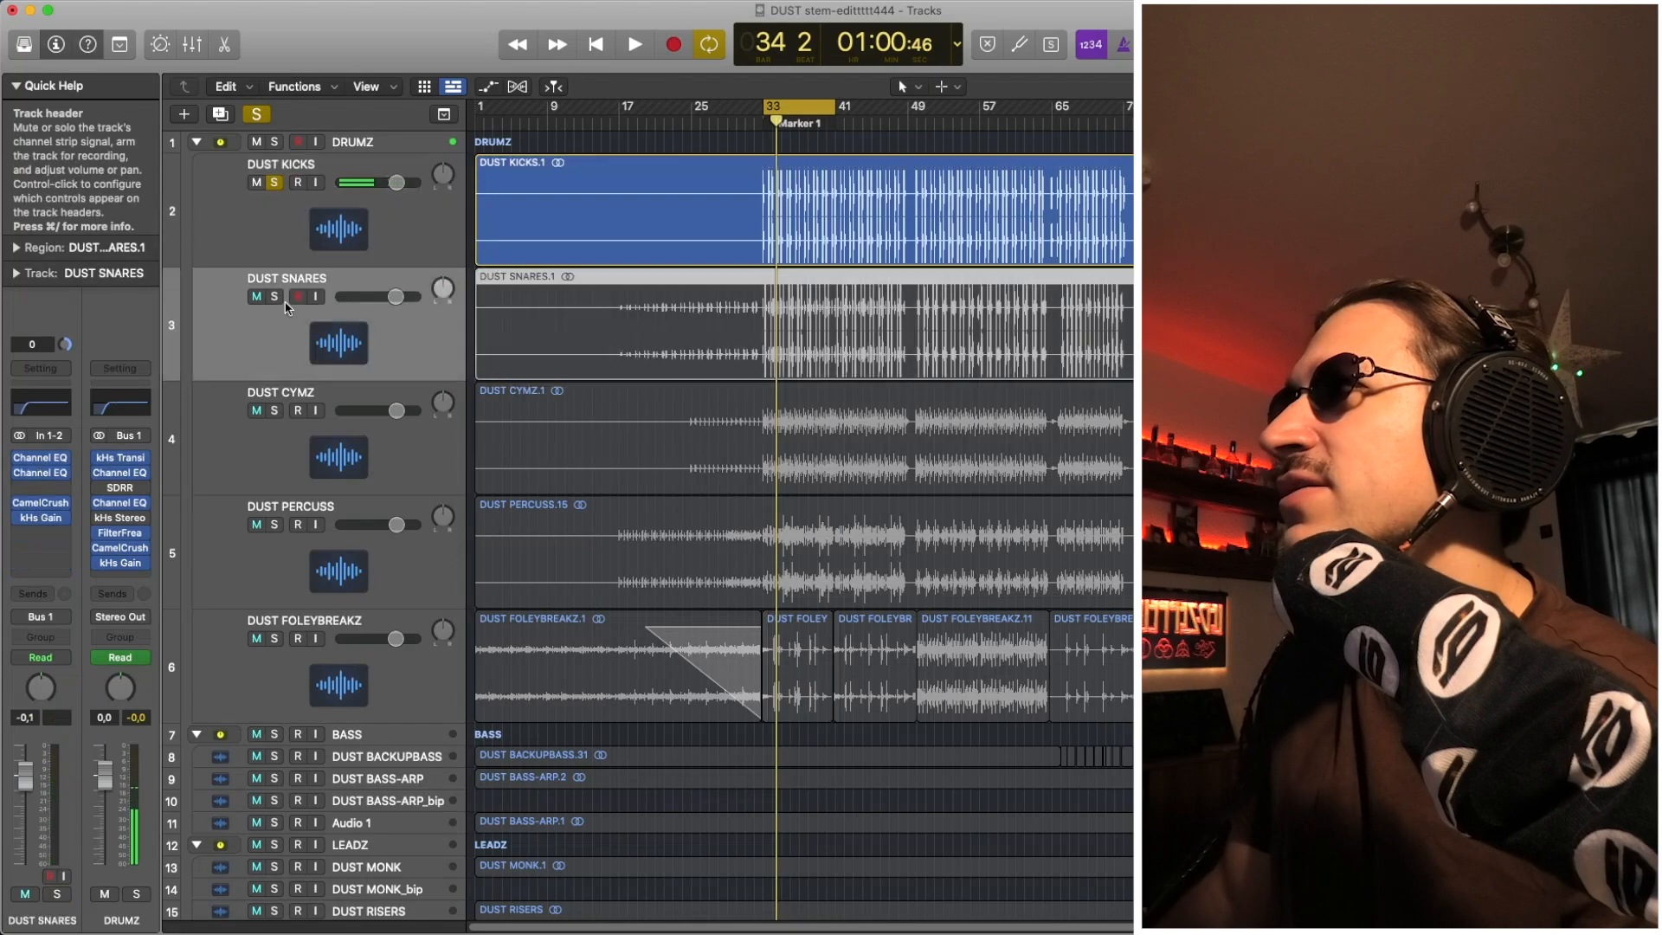
click(272, 298)
click(277, 192)
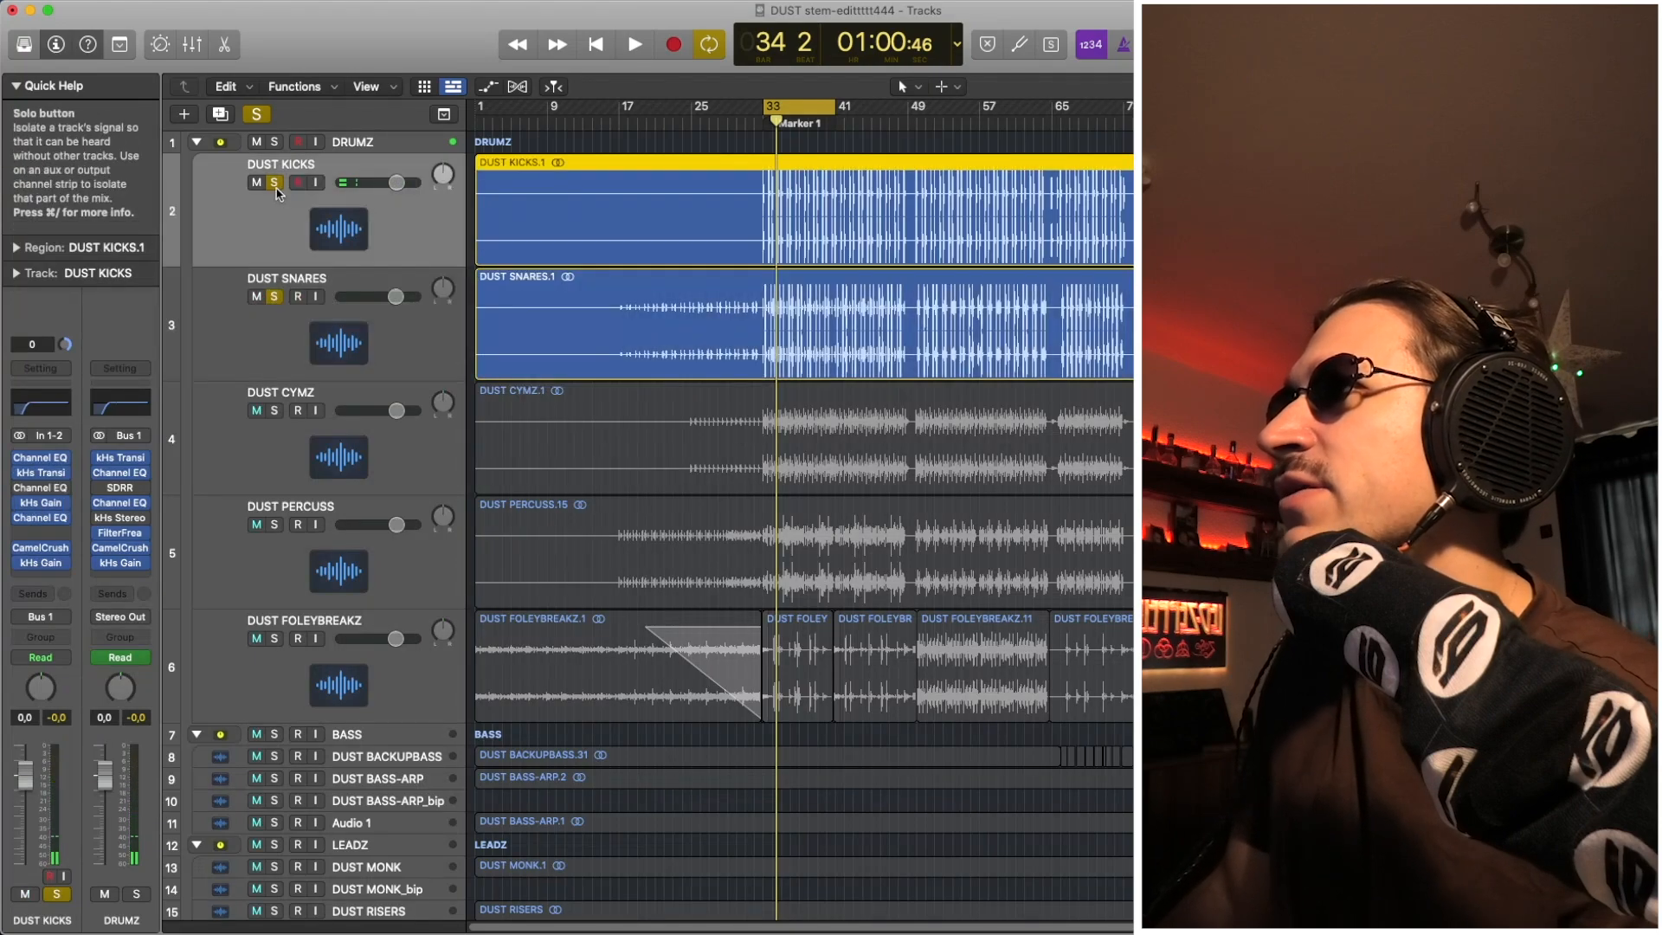
click(277, 193)
click(606, 329)
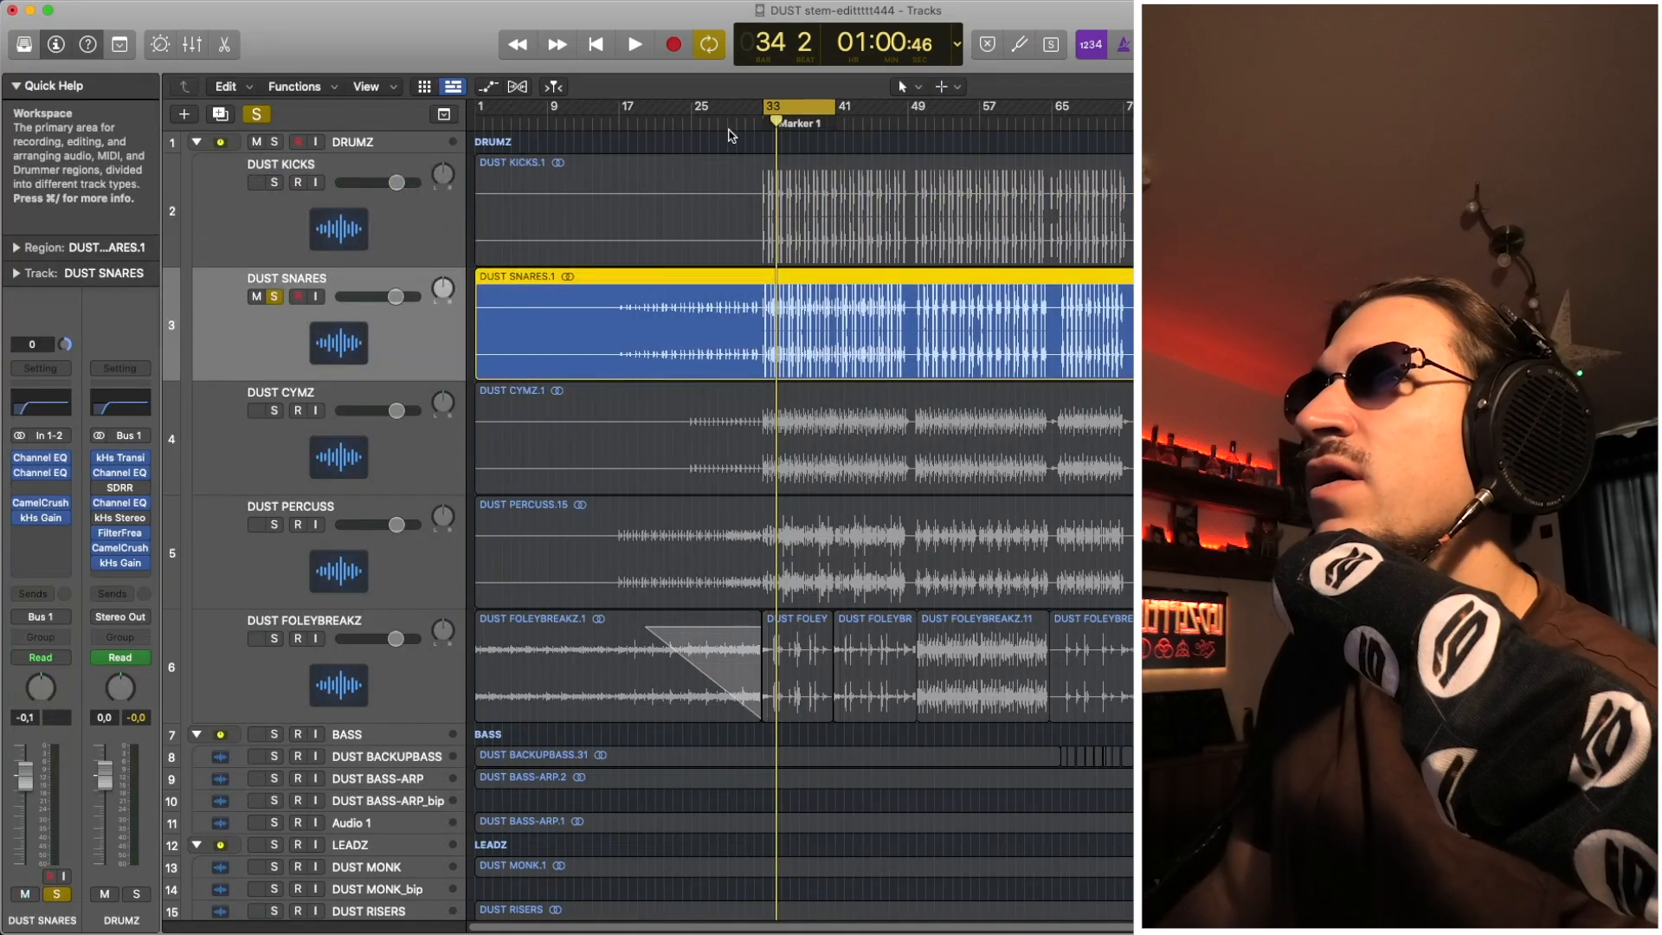
key(space)
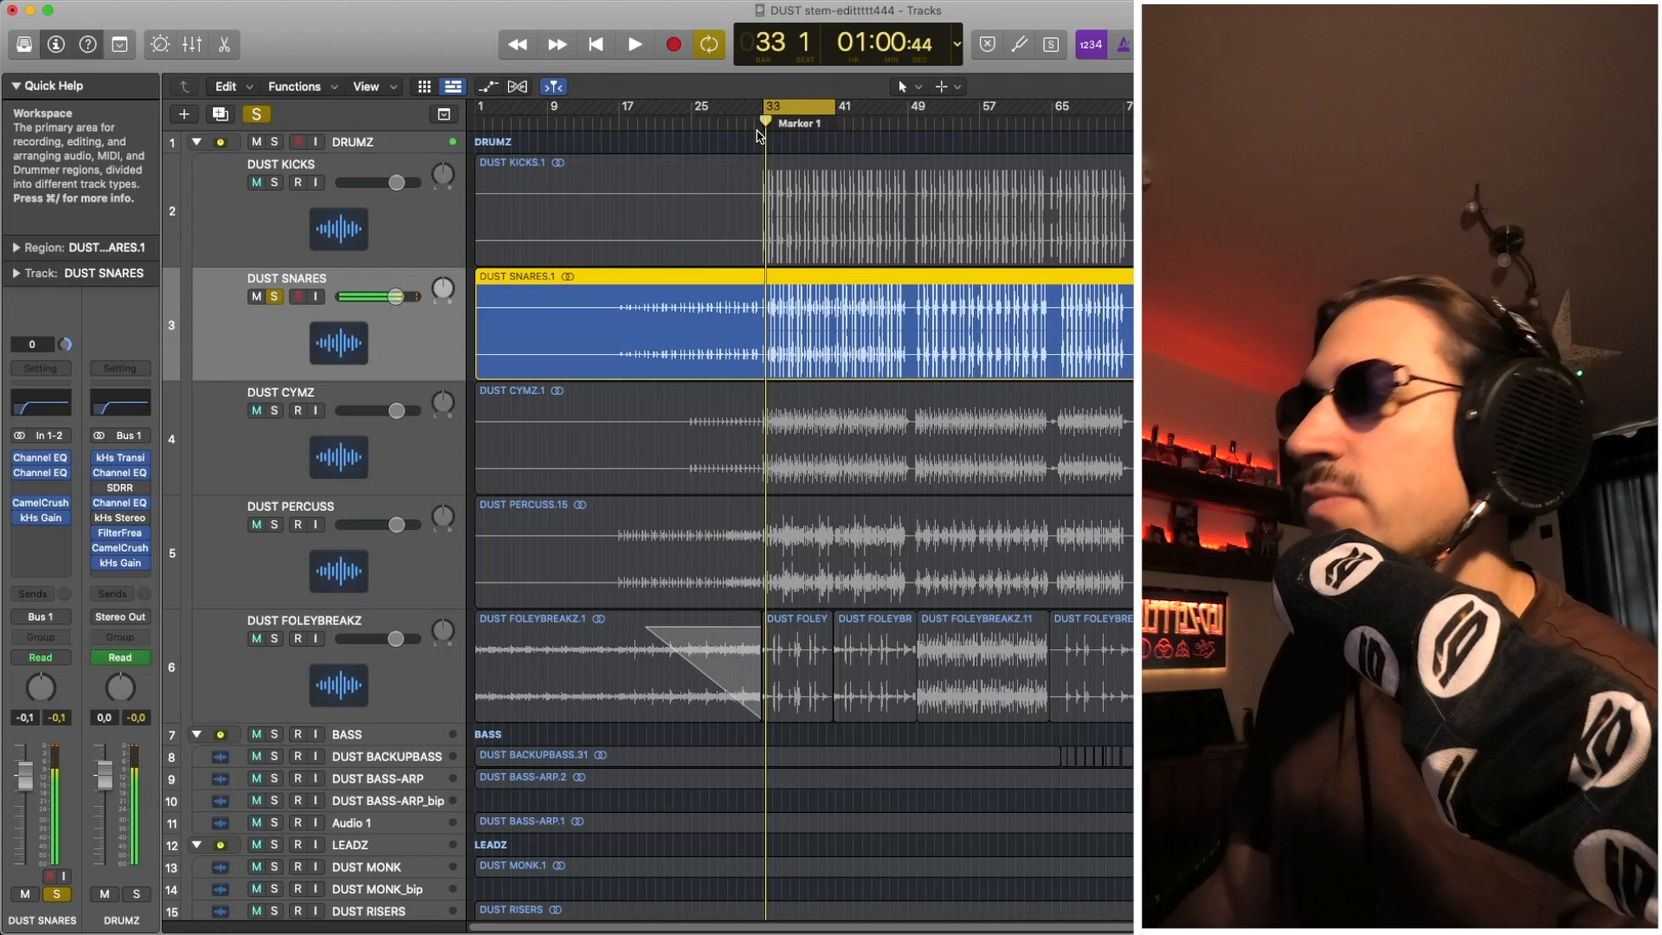
Start playback from bar 32 and listen repeatedly to the soloed DUST SNARES
click(754, 121)
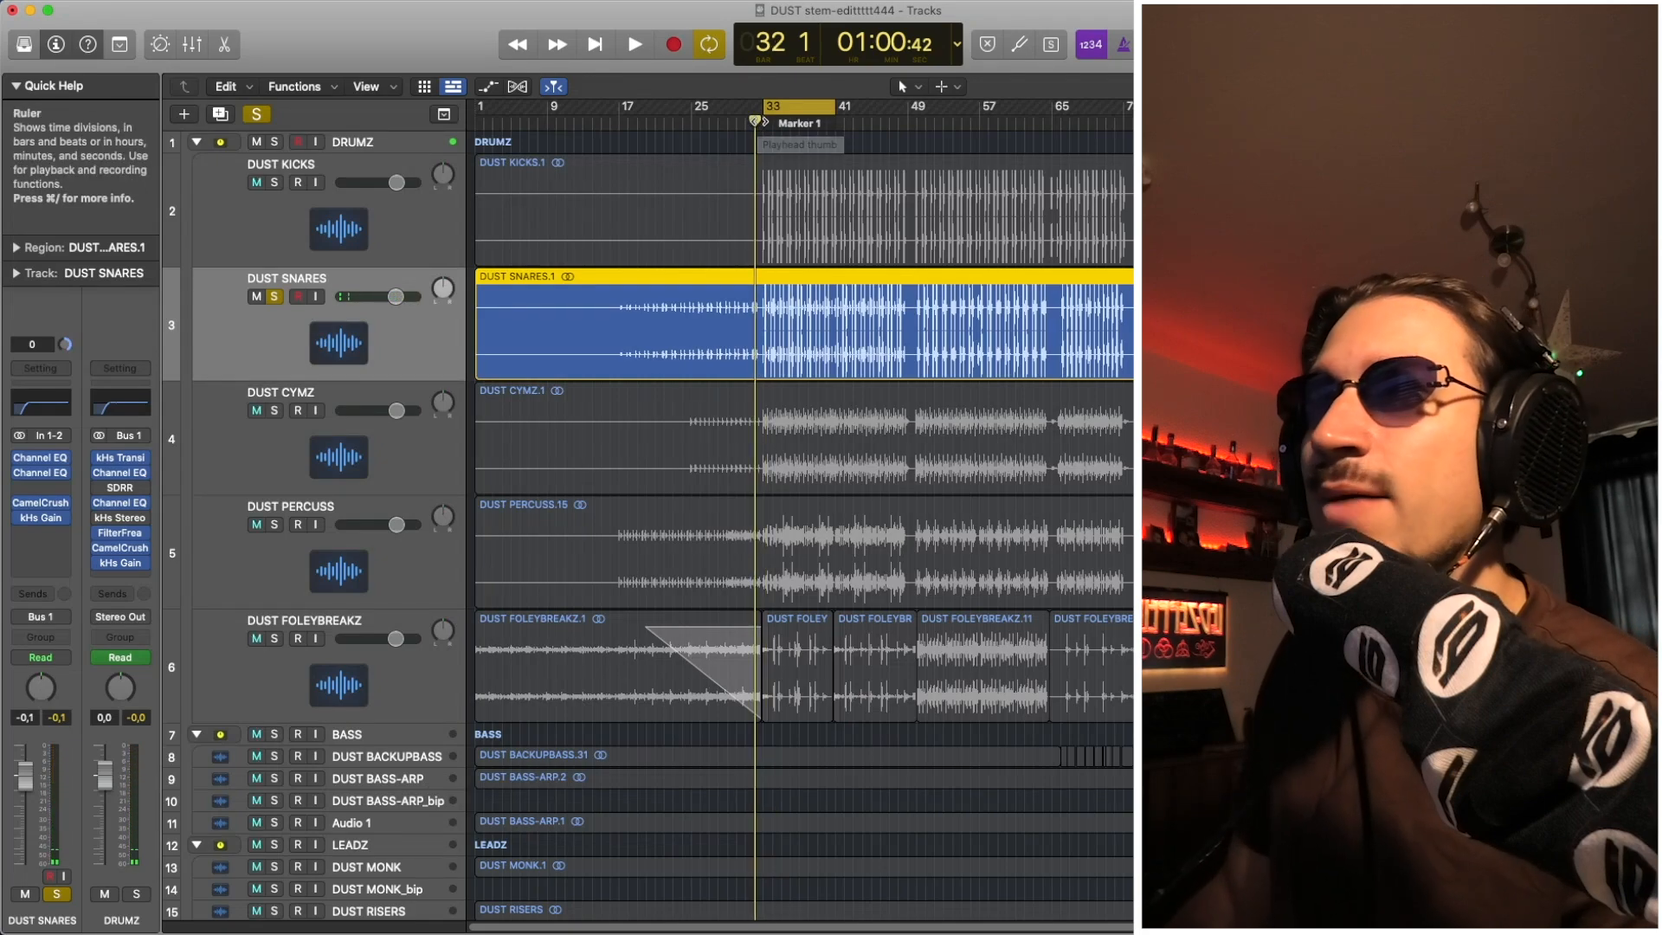
key(space)
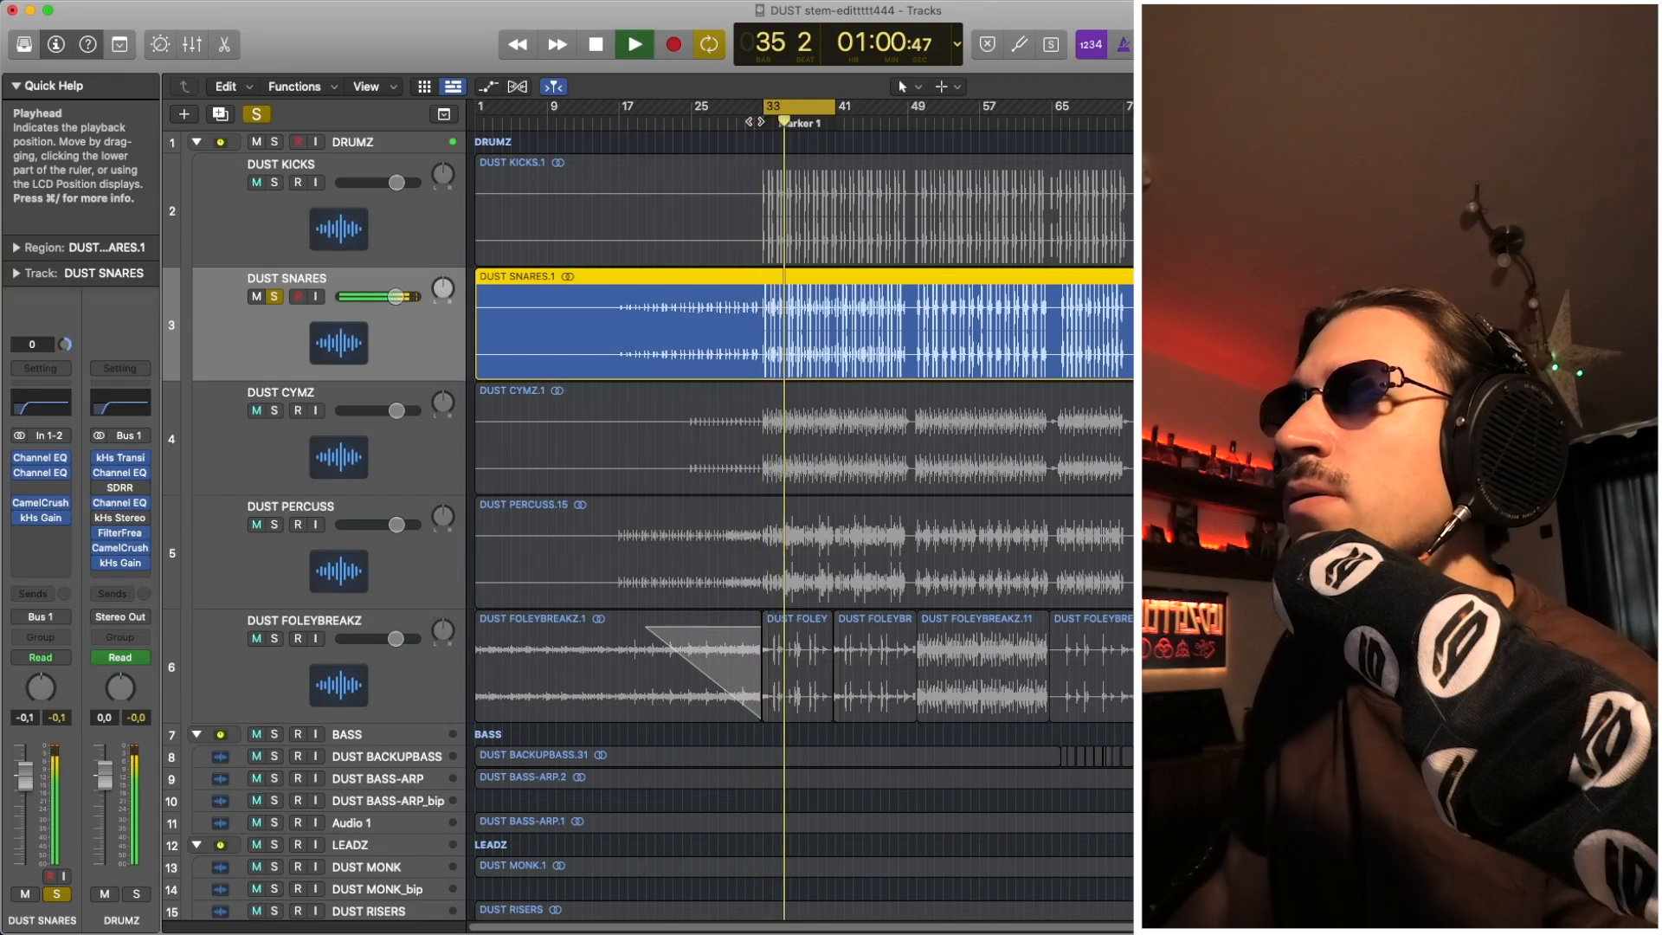
key(space)
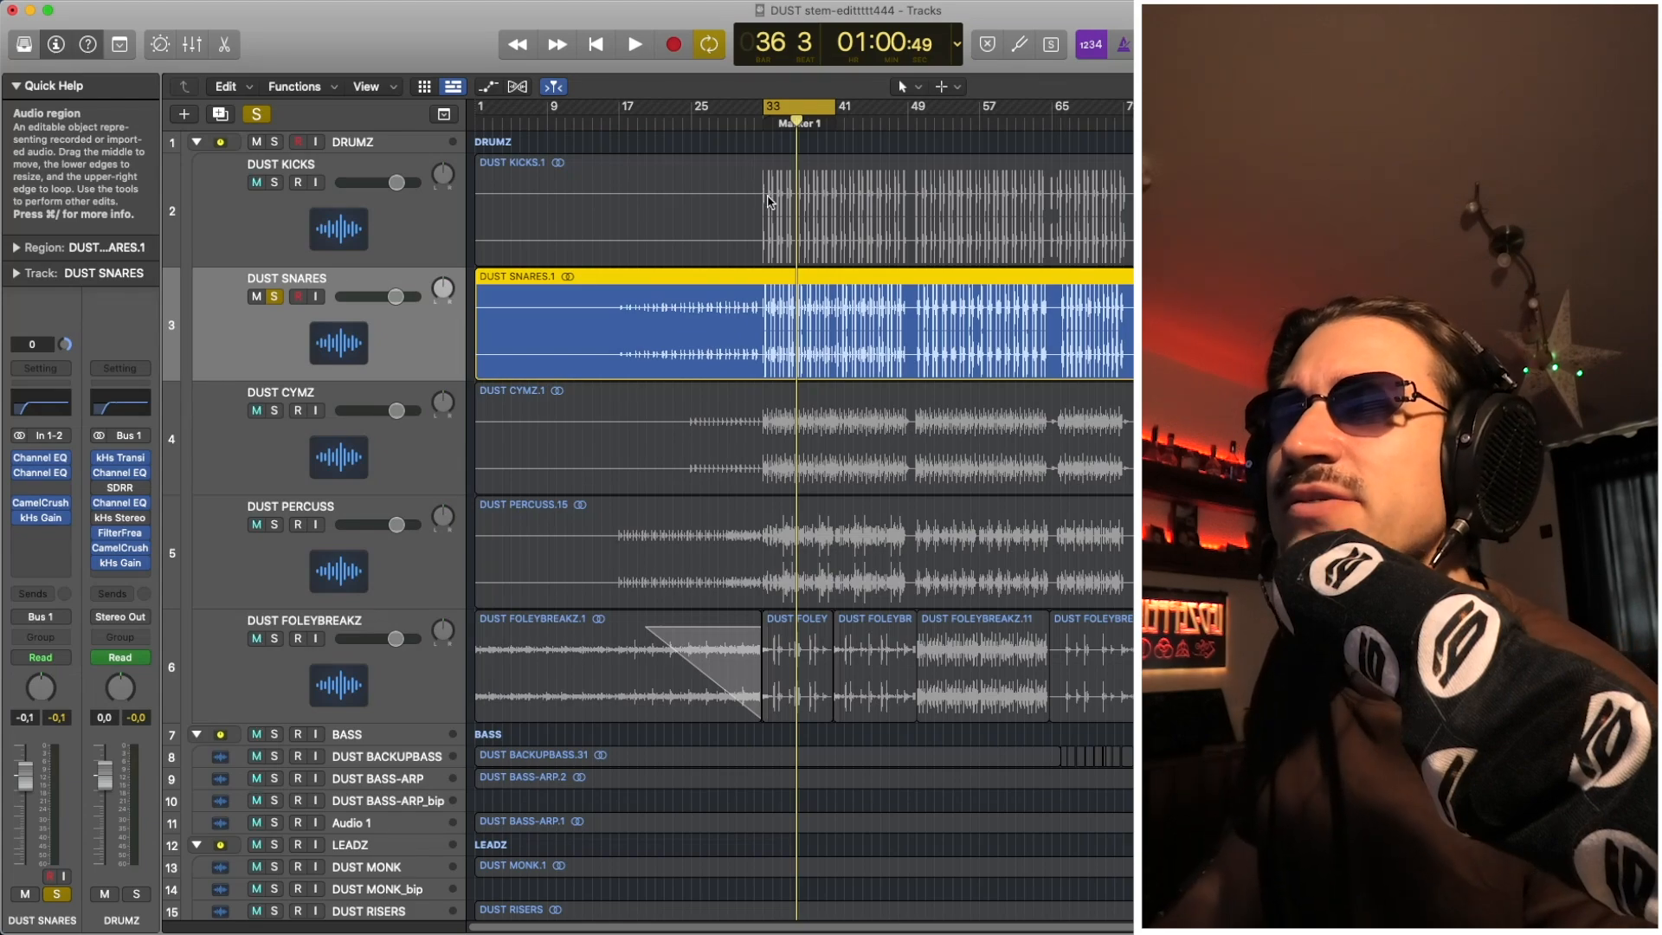
key(space)
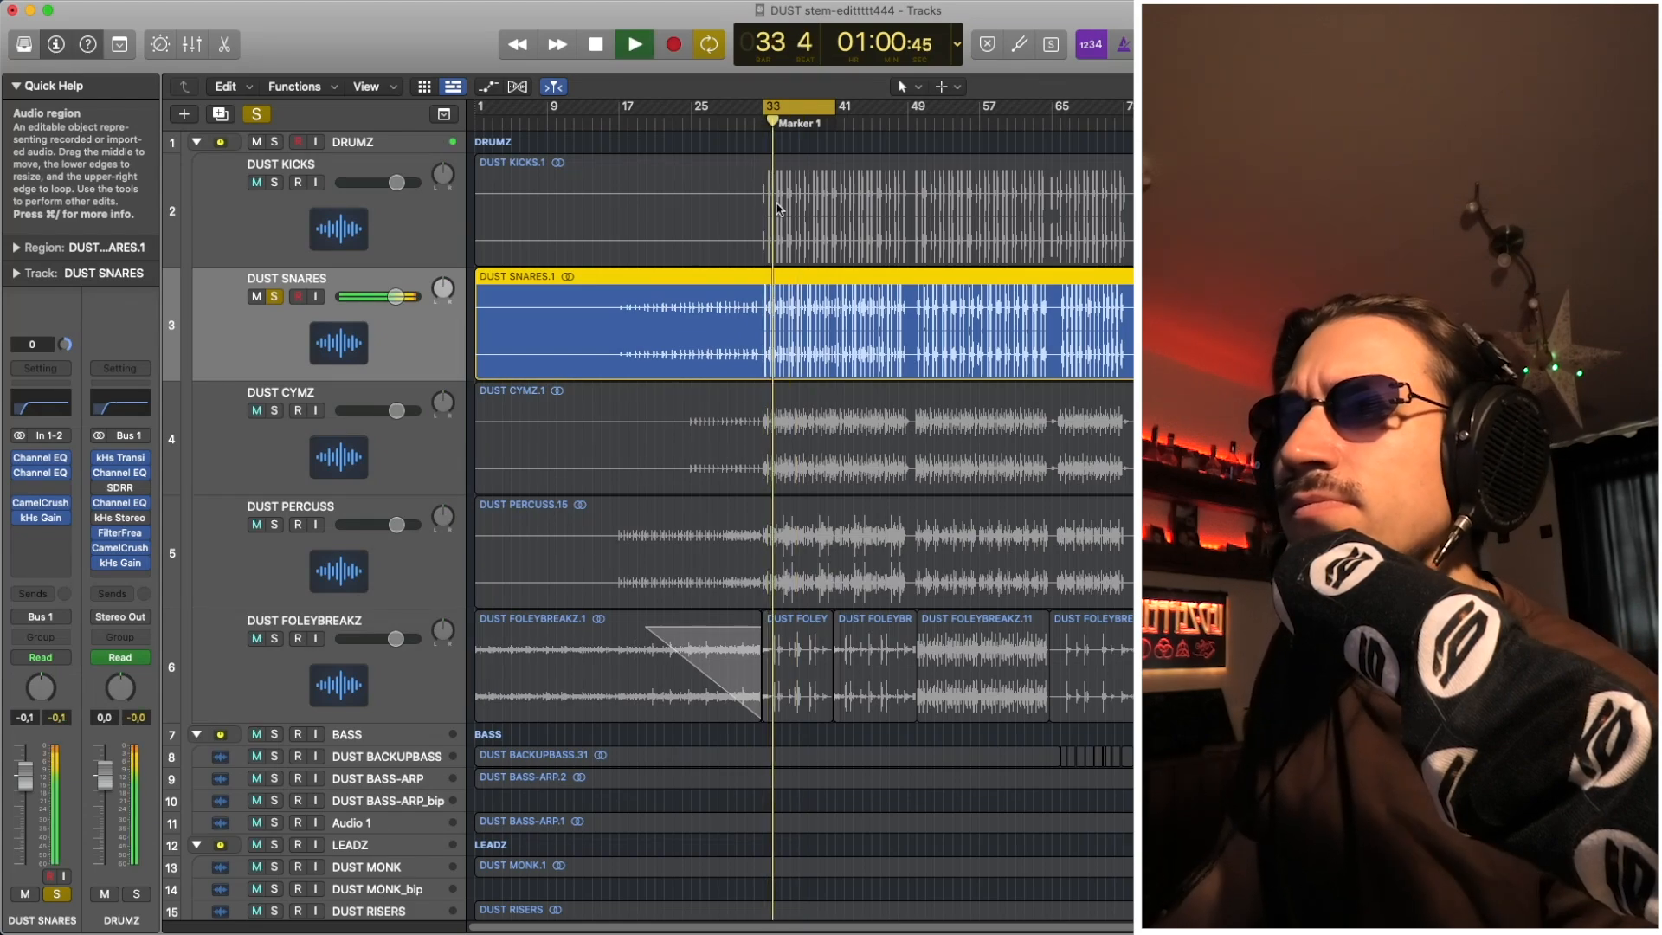
key(space)
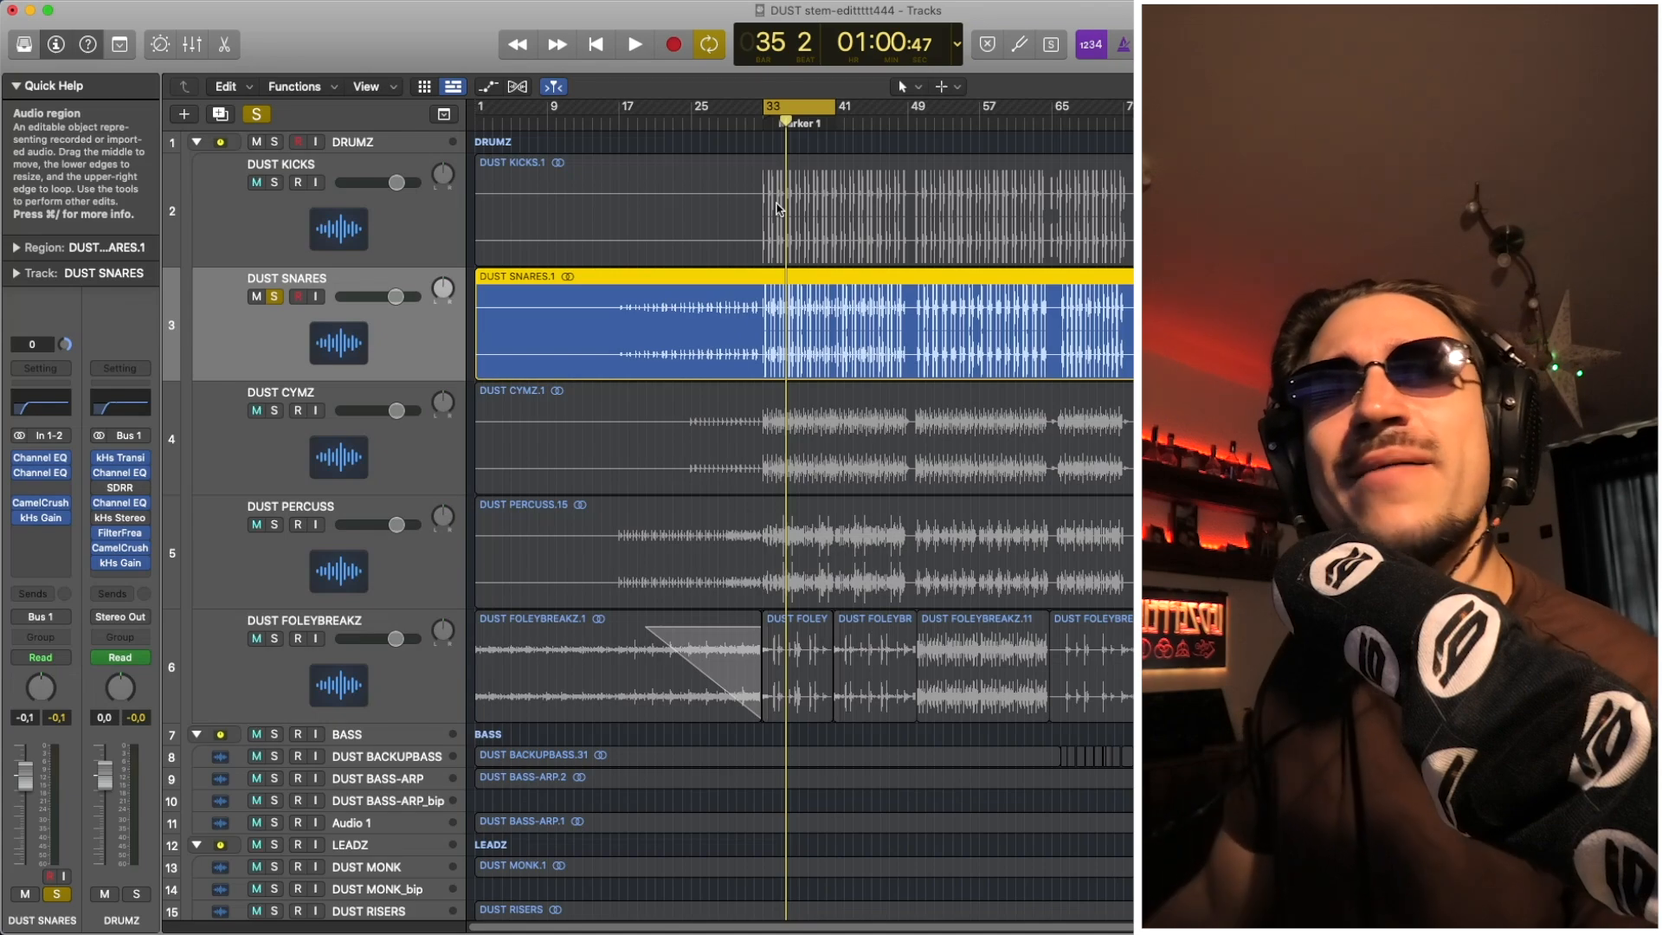
key(space)
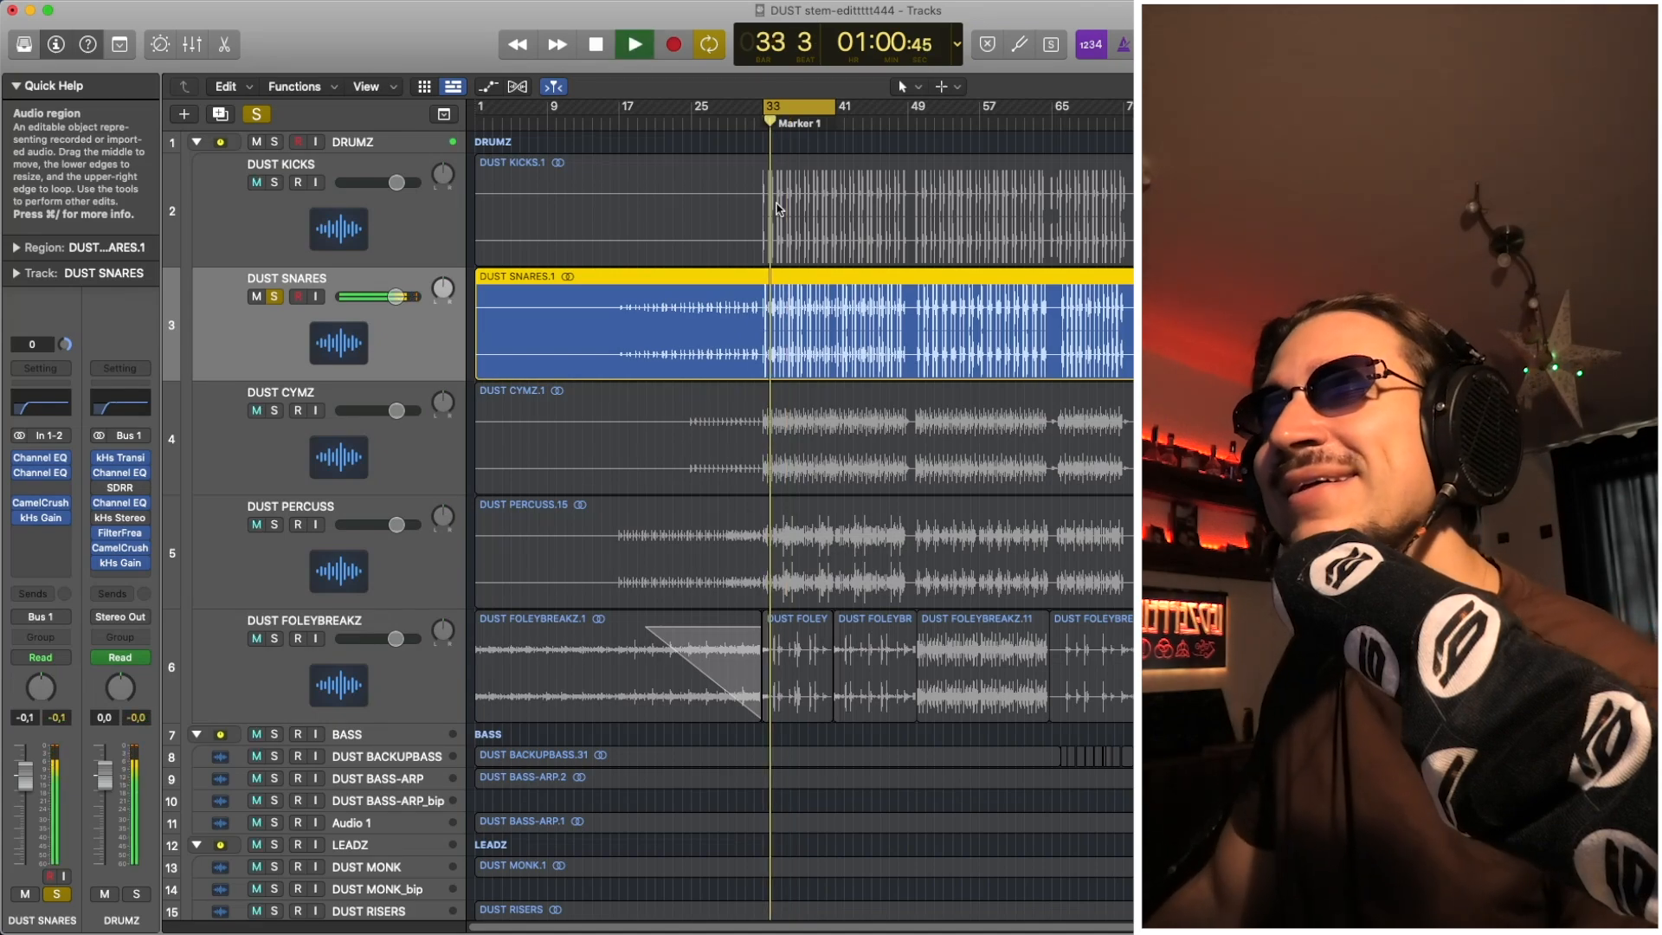
key(space)
Add DUST KICKS to the solo and listen to the kicks and snares together
click(276, 182)
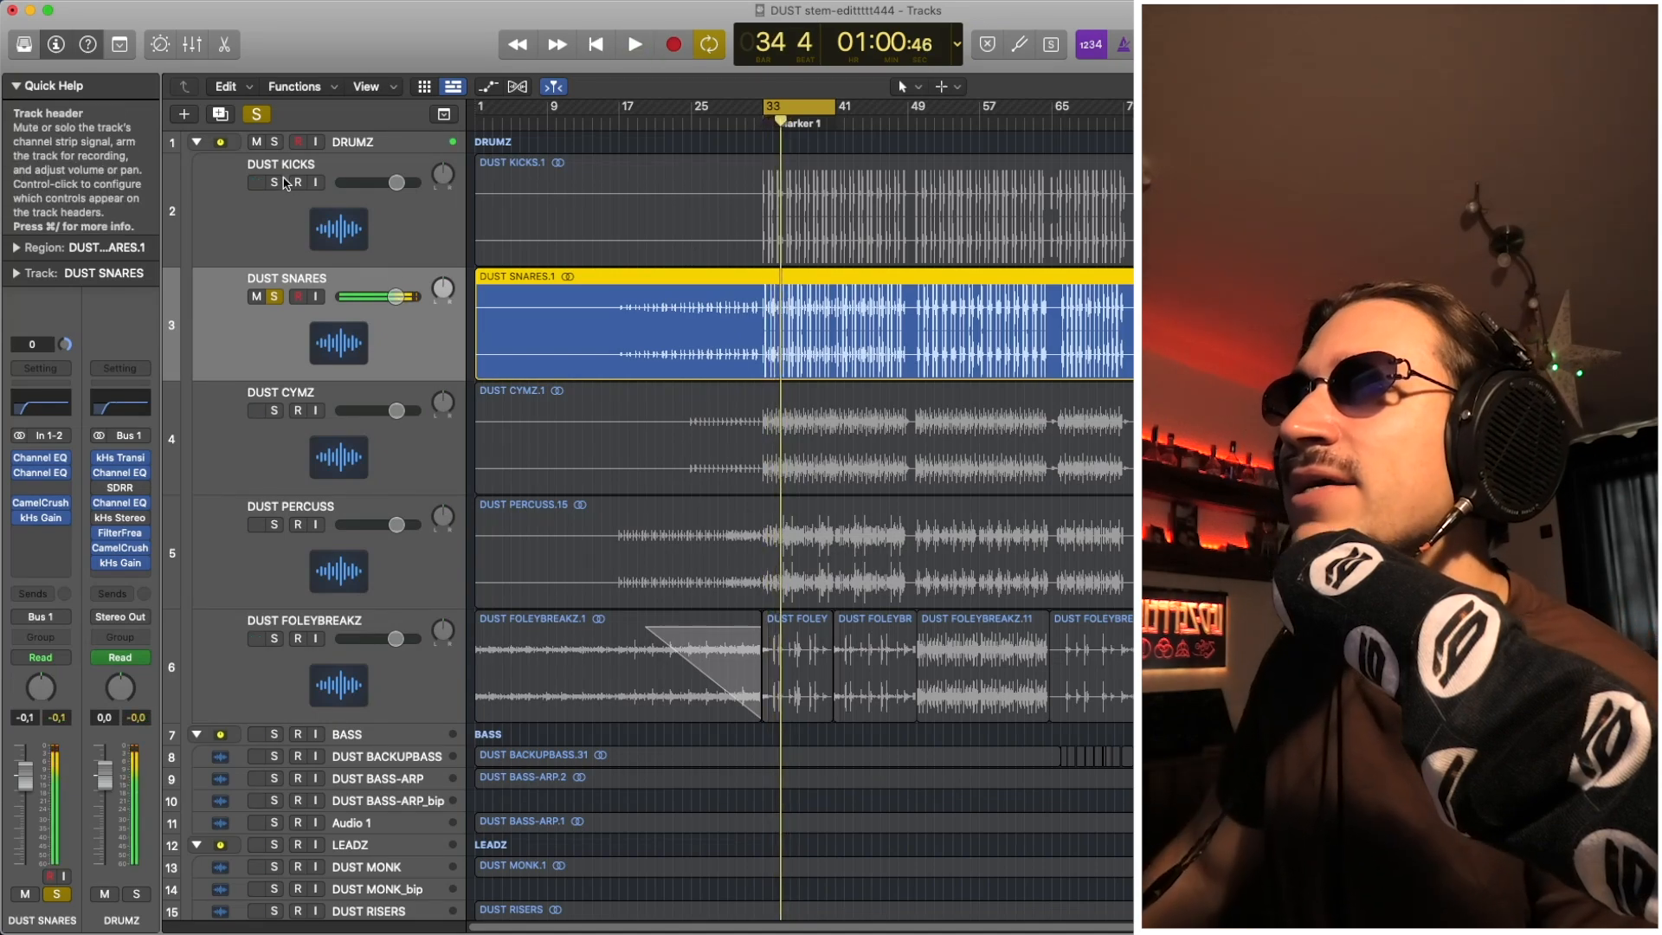
key(space)
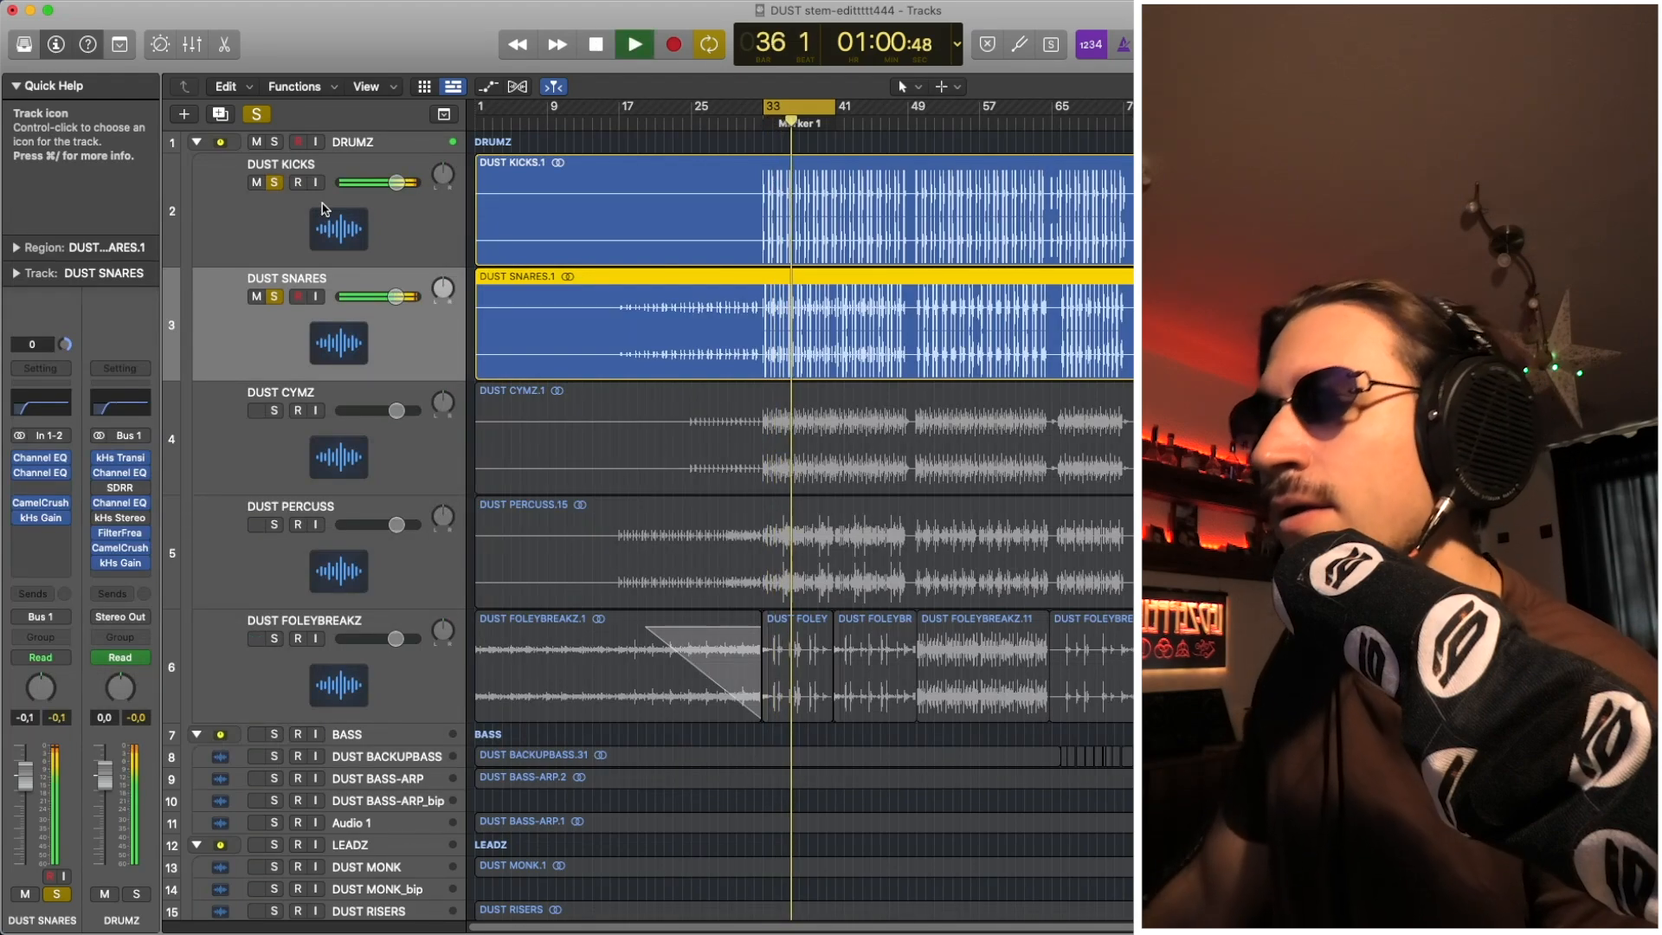
key(space)
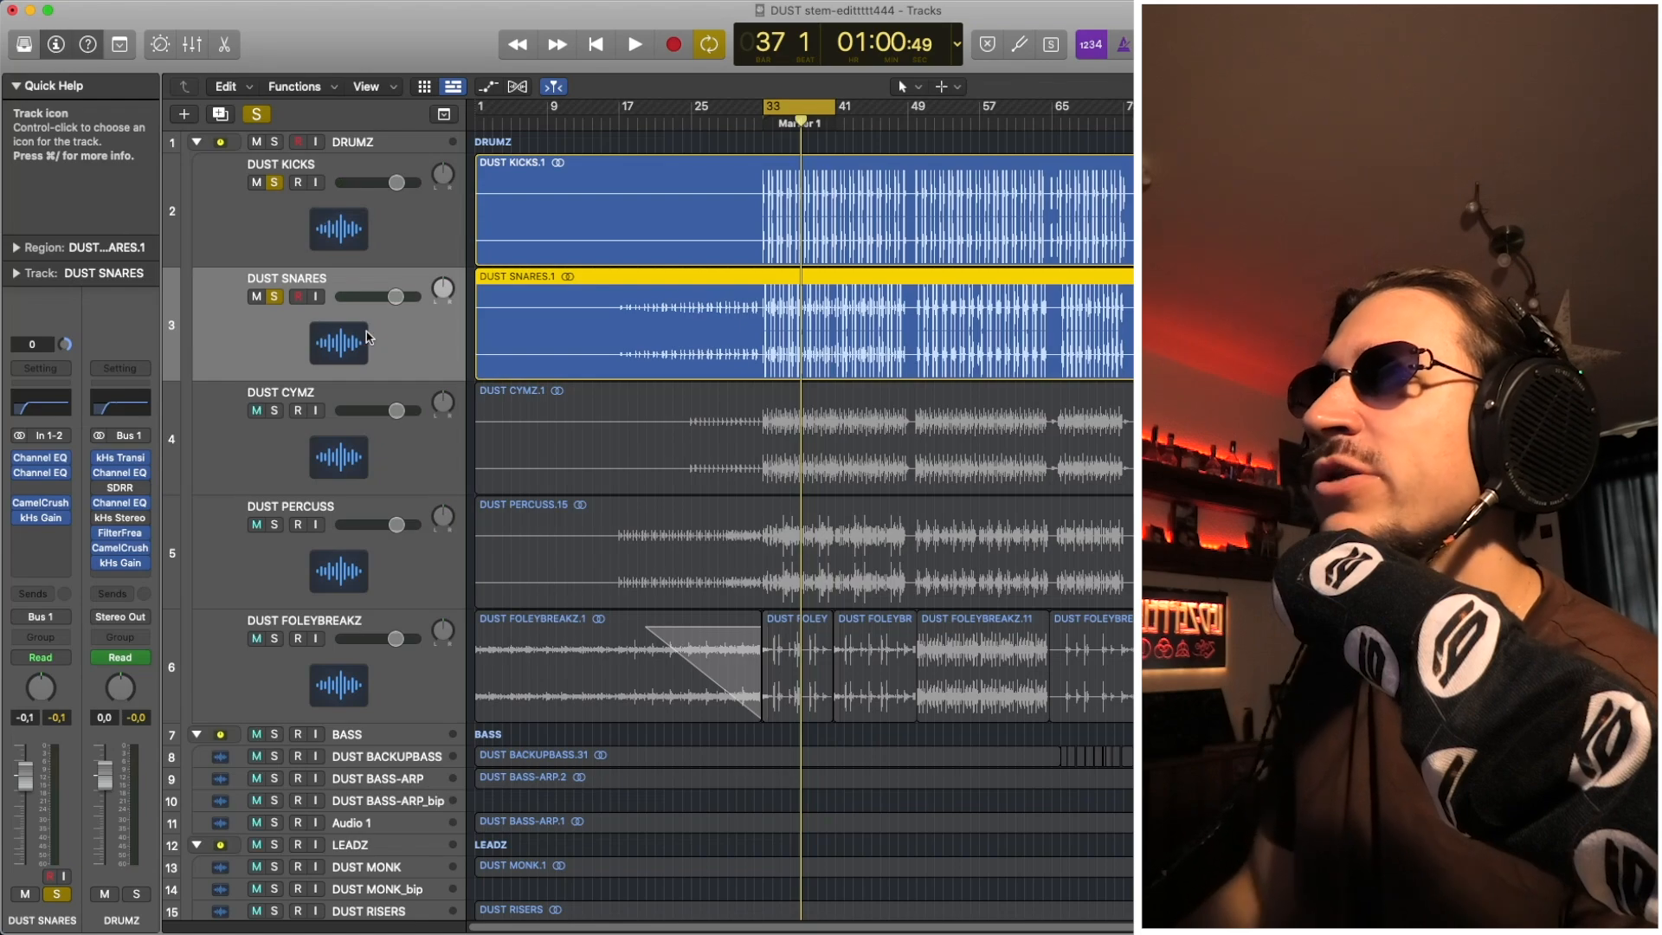
Solo DUST CYMZ alone by clearing the kick and snare solos, select the track and audition the cymbals
click(274, 410)
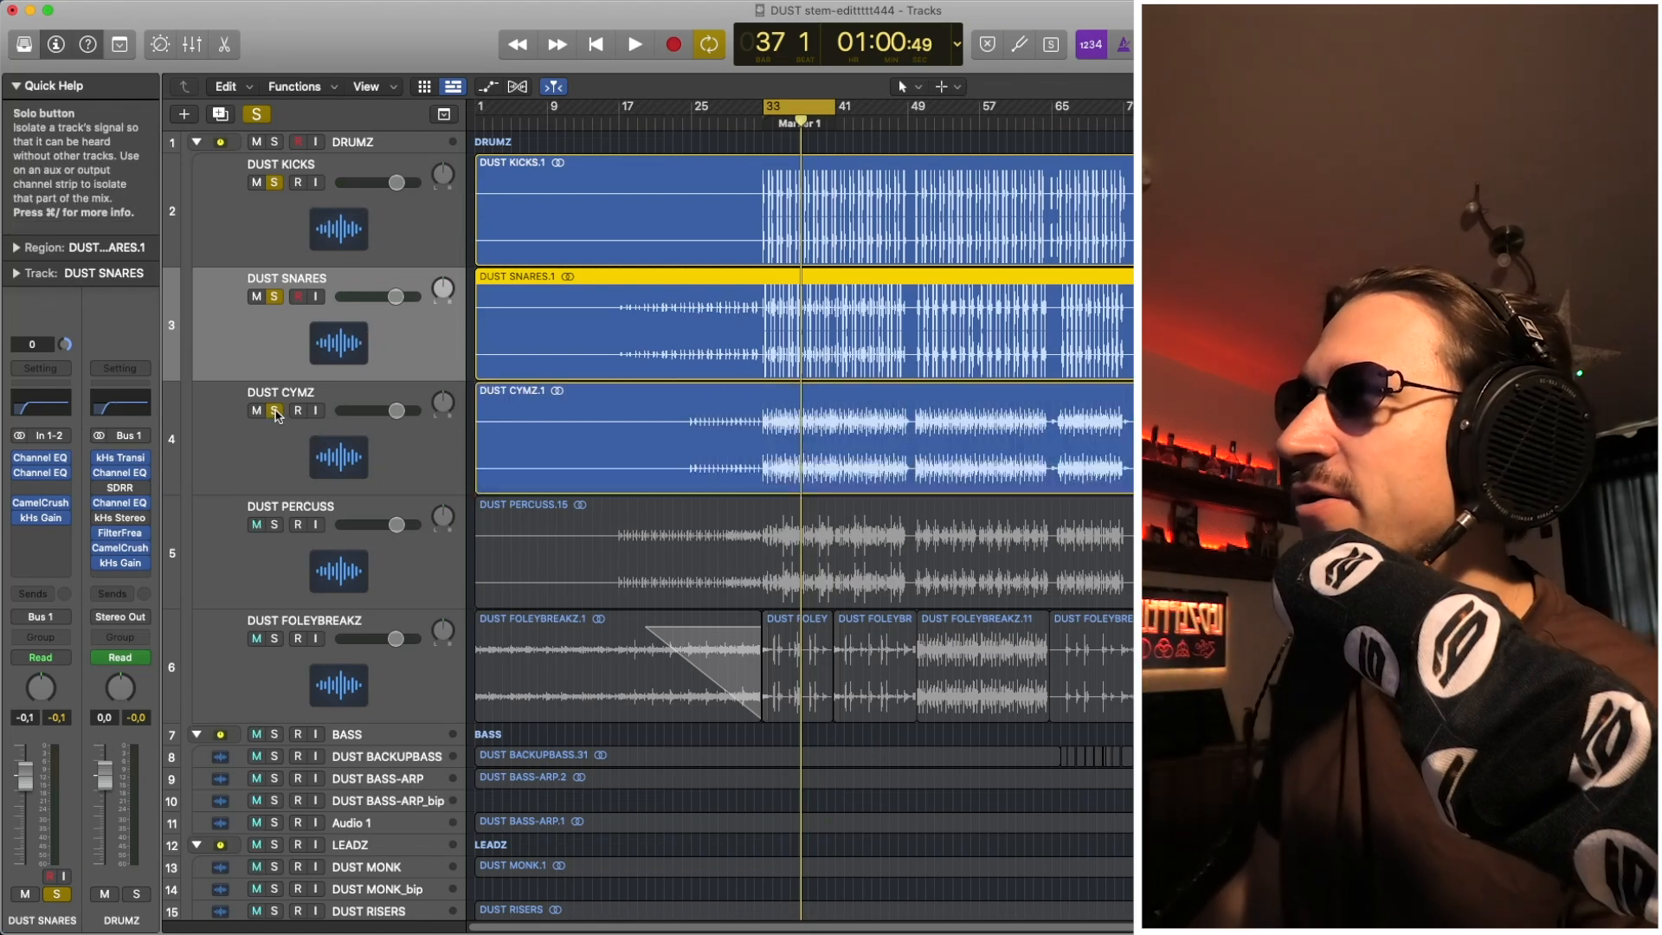
click(276, 297)
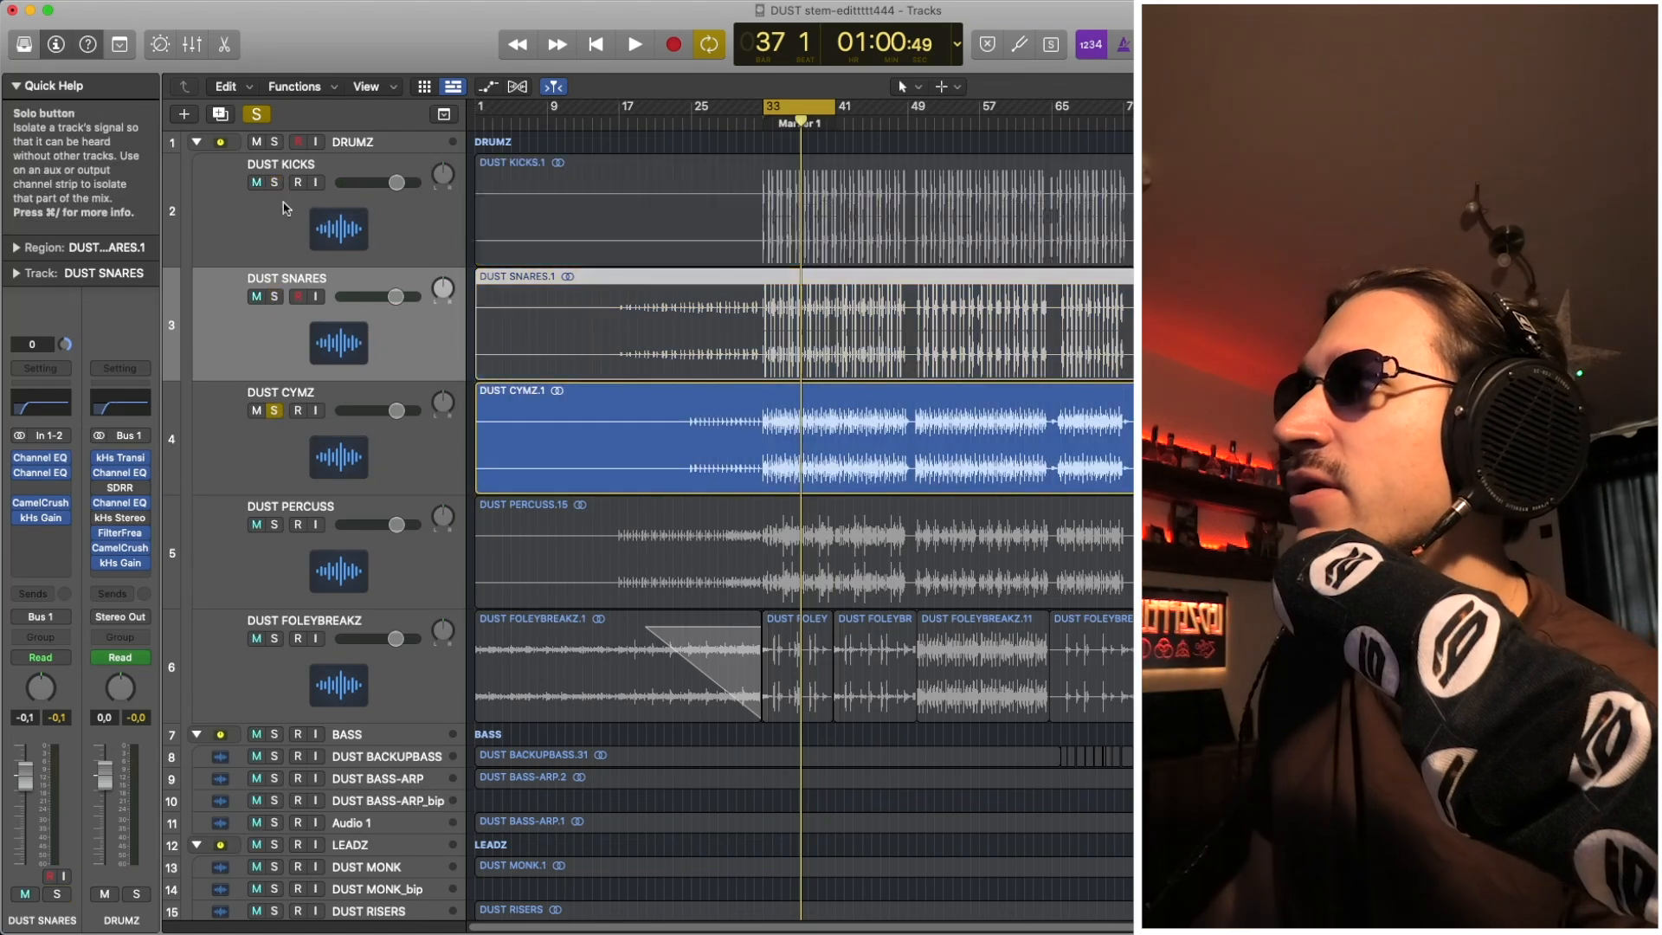
click(339, 438)
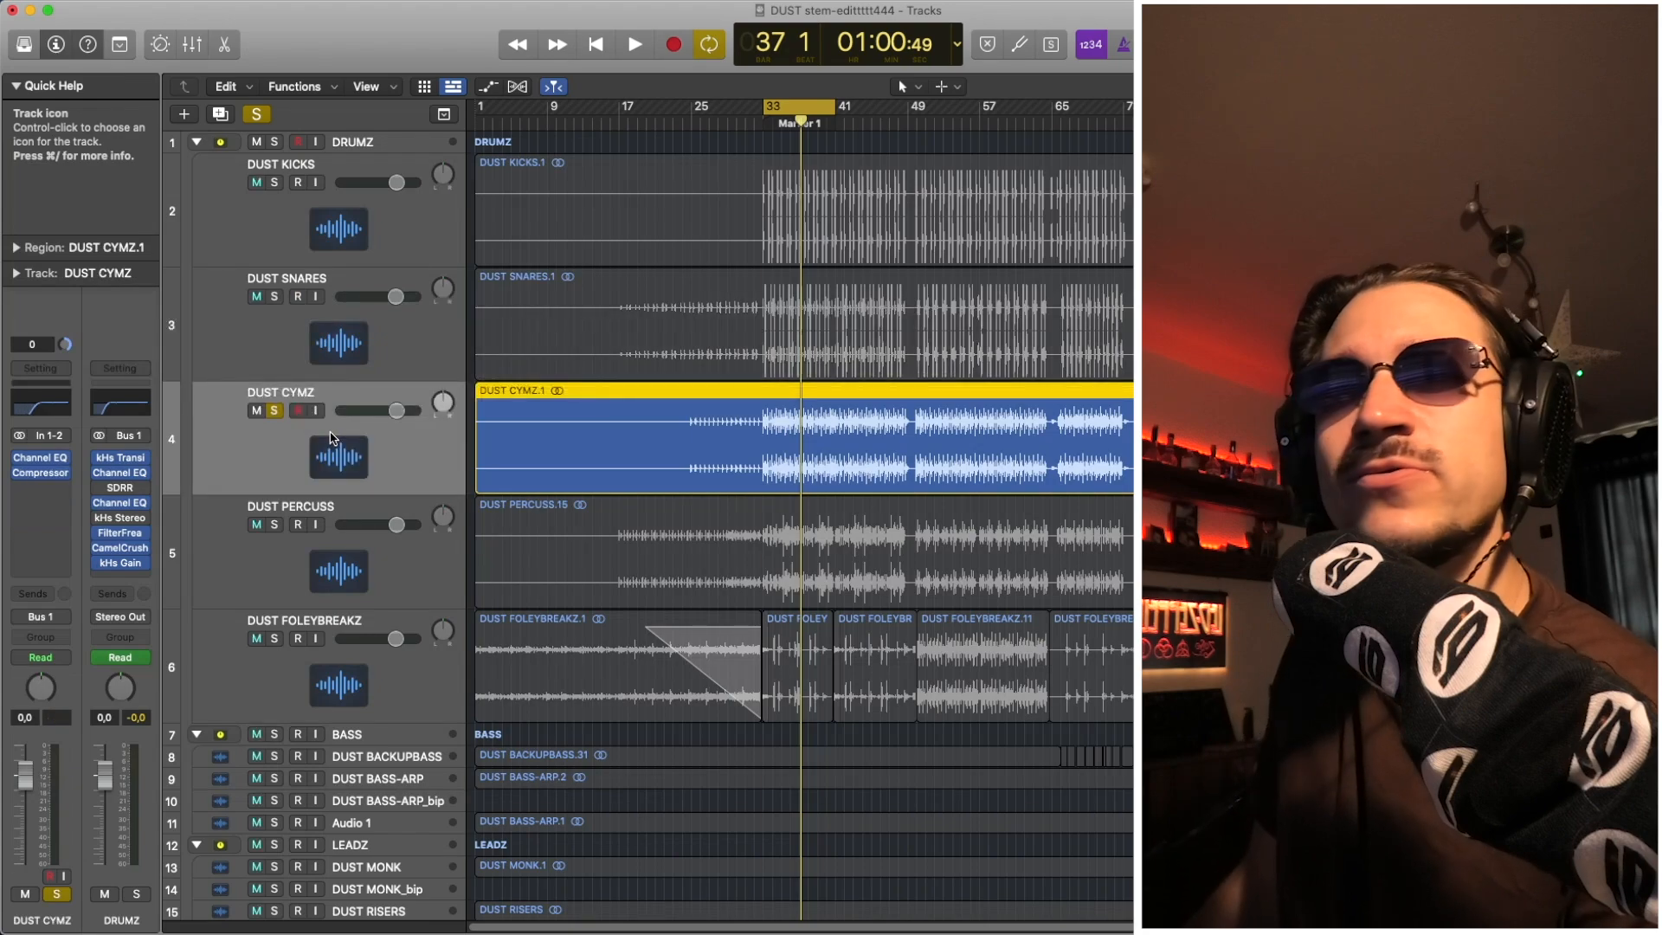
key(space)
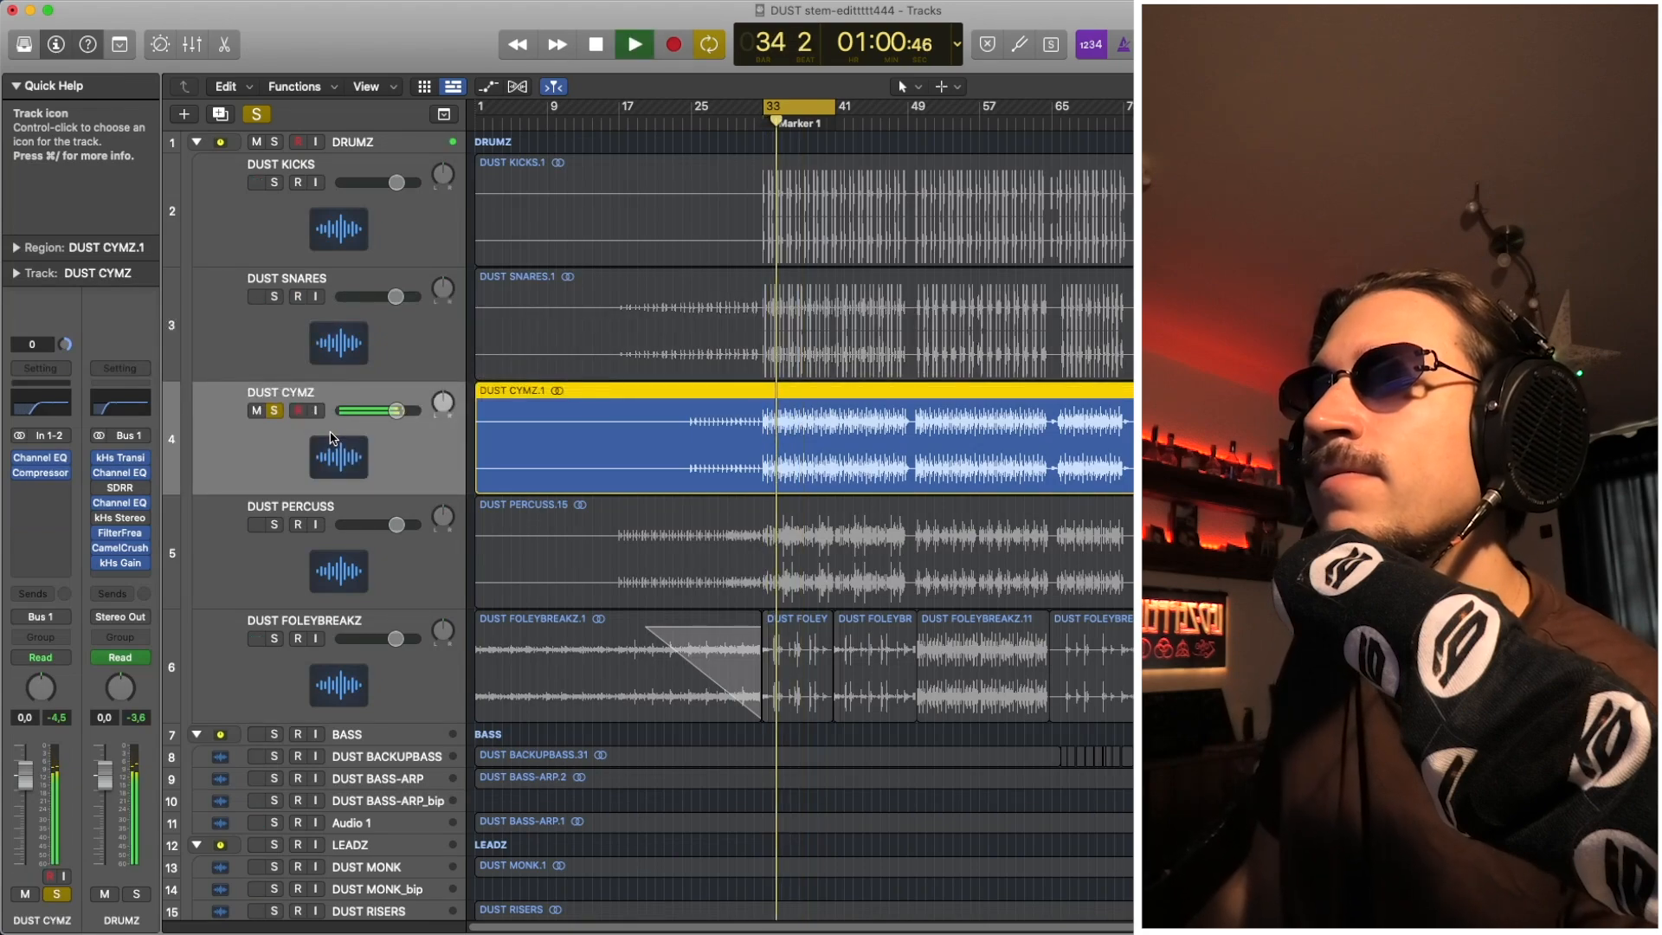
key(space)
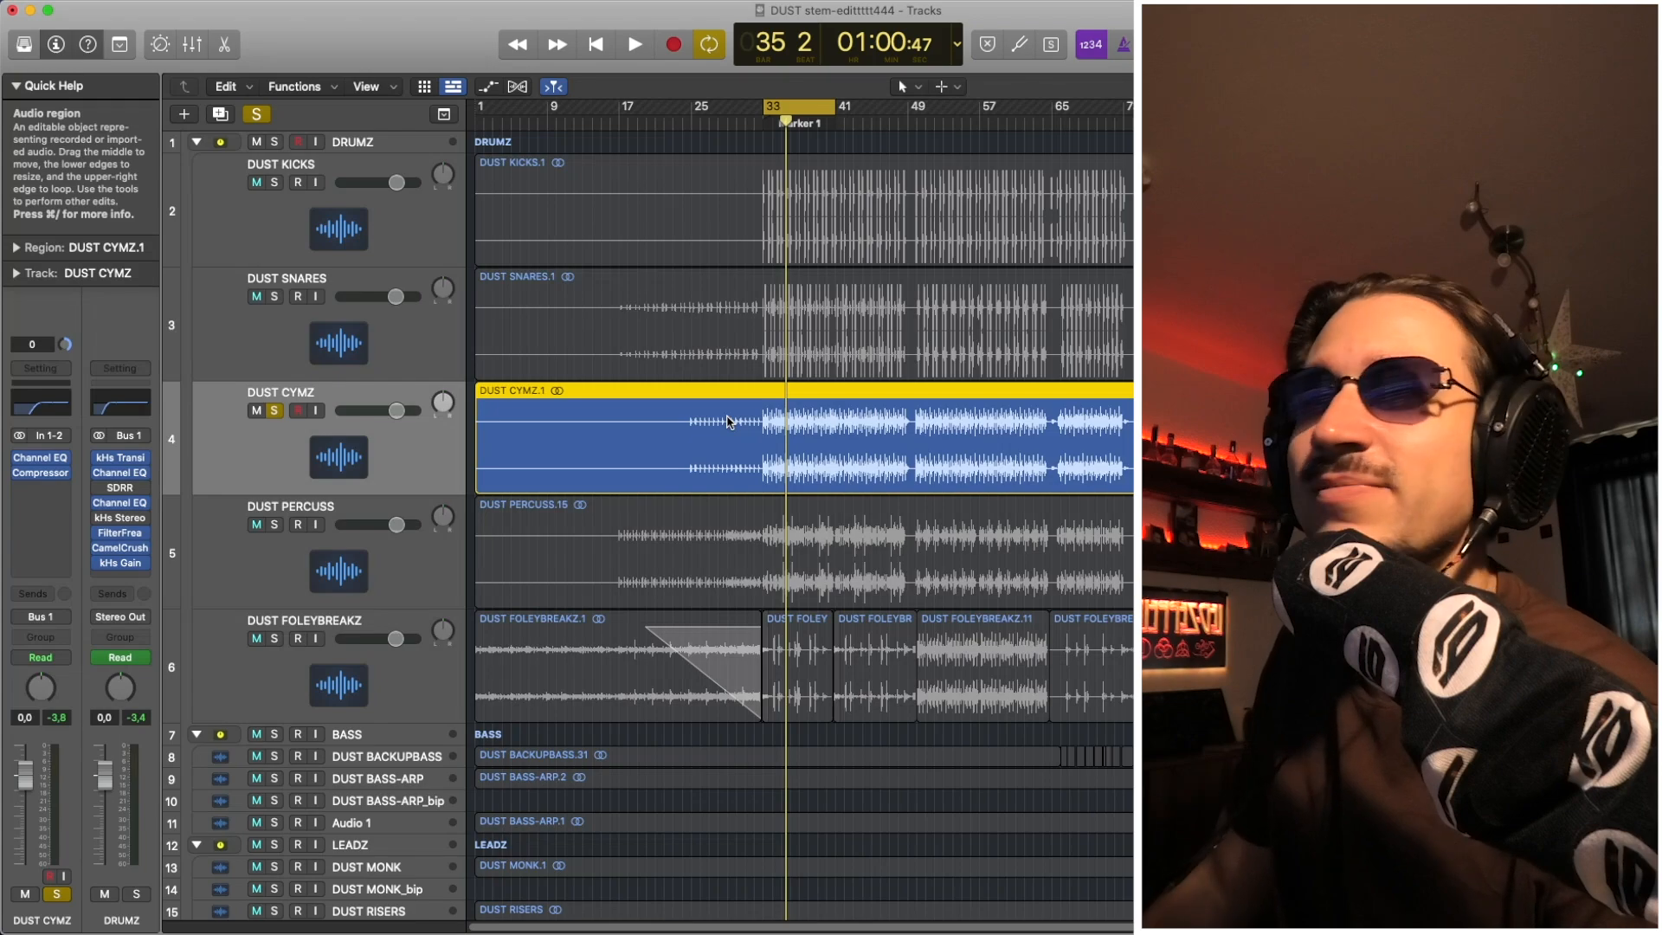
Examine the Channel EQ and Compressor on DUST CYMZ while listening, close both plug-ins and replay the cymbals
key(space)
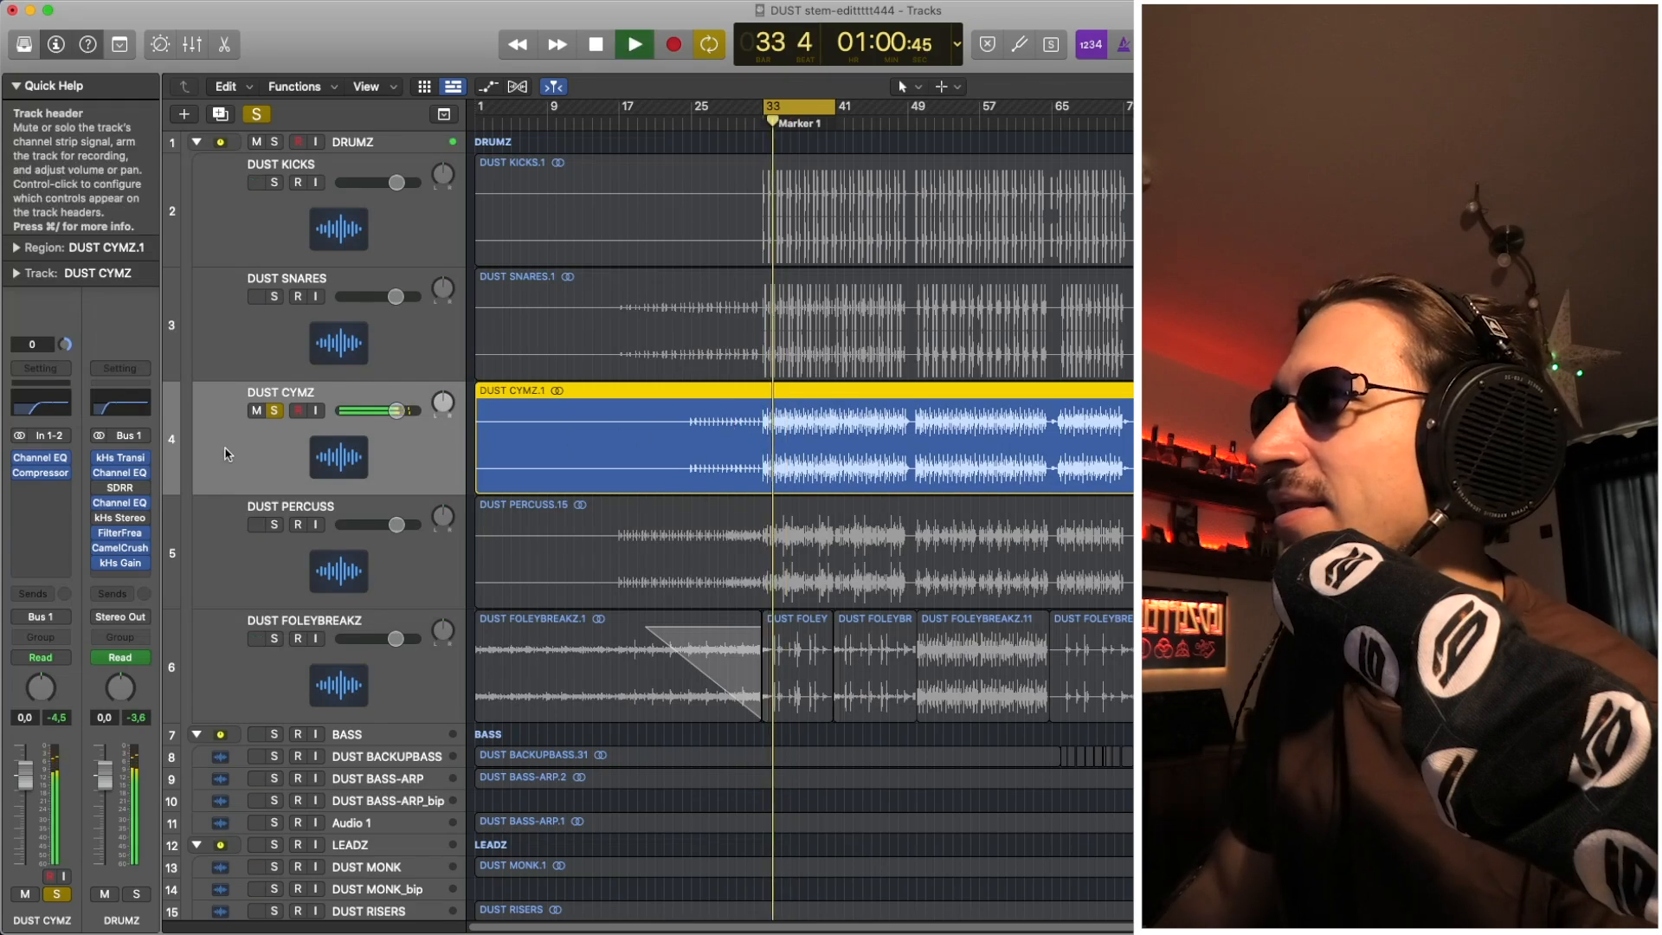
click(46, 461)
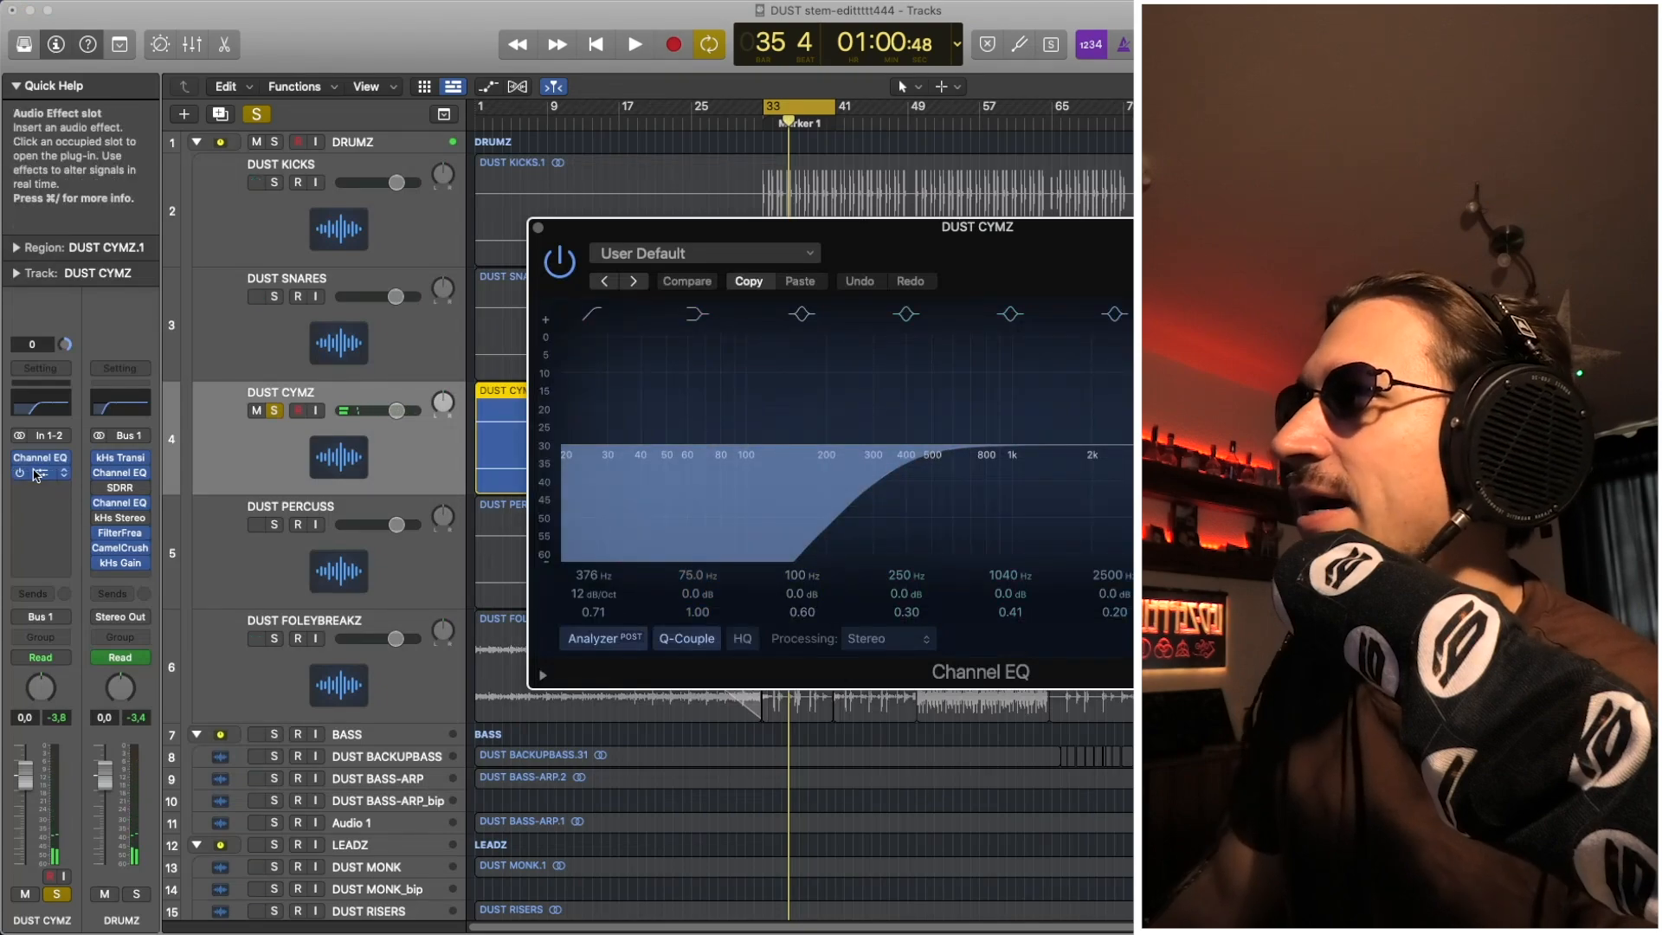
click(37, 475)
key(space)
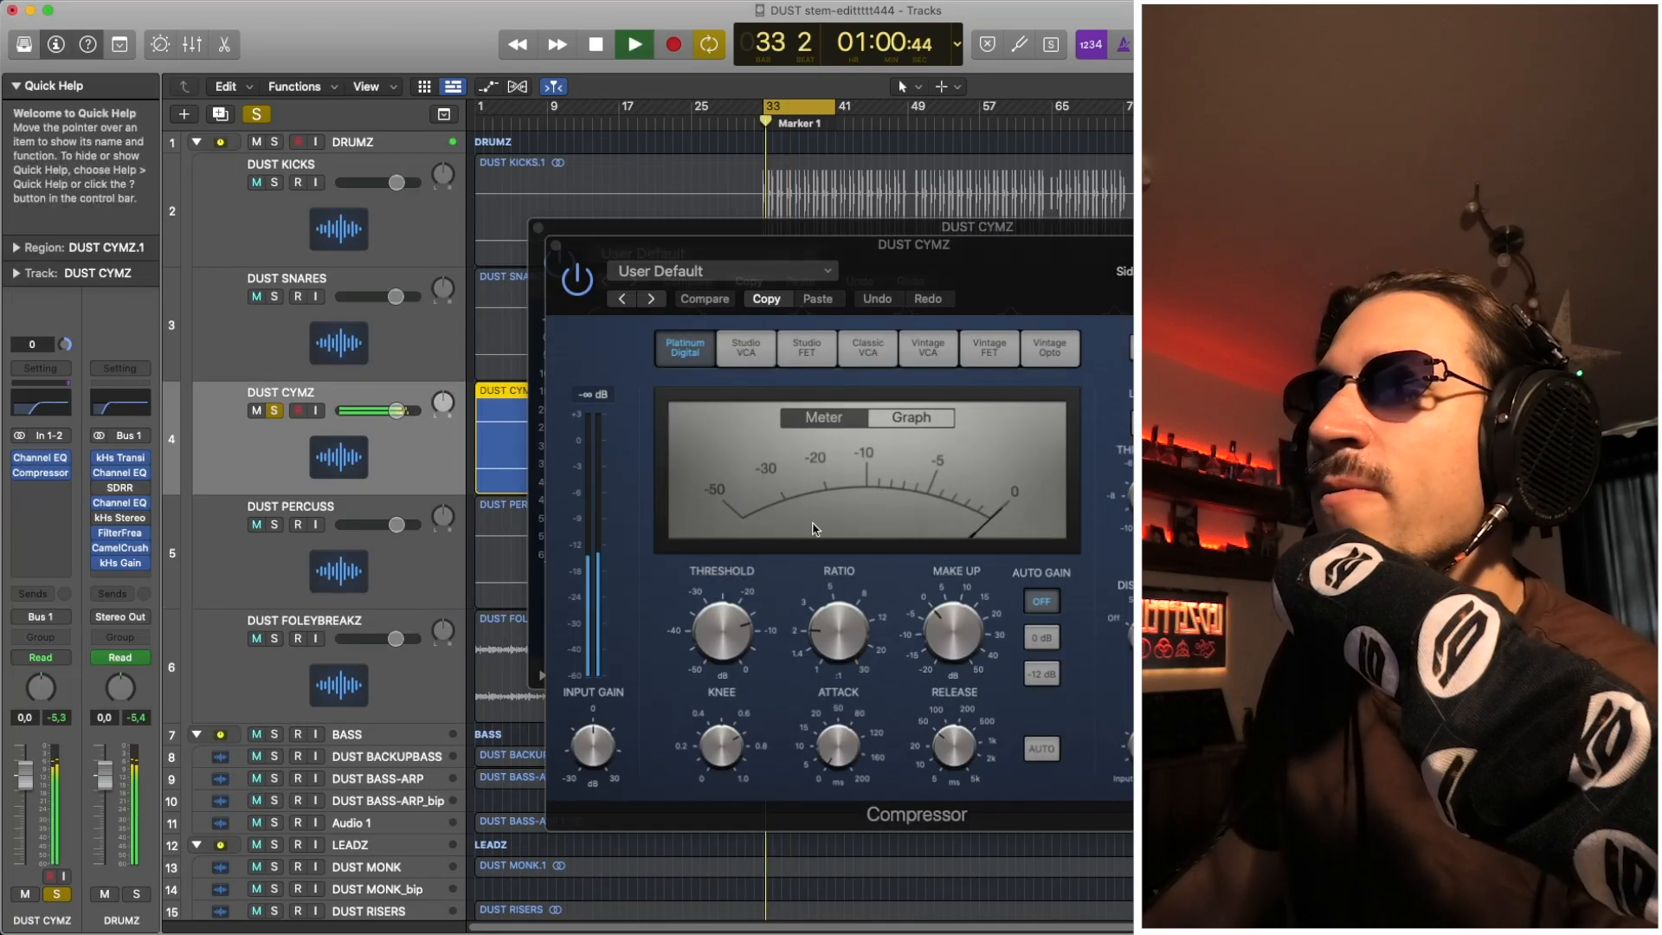
key(space)
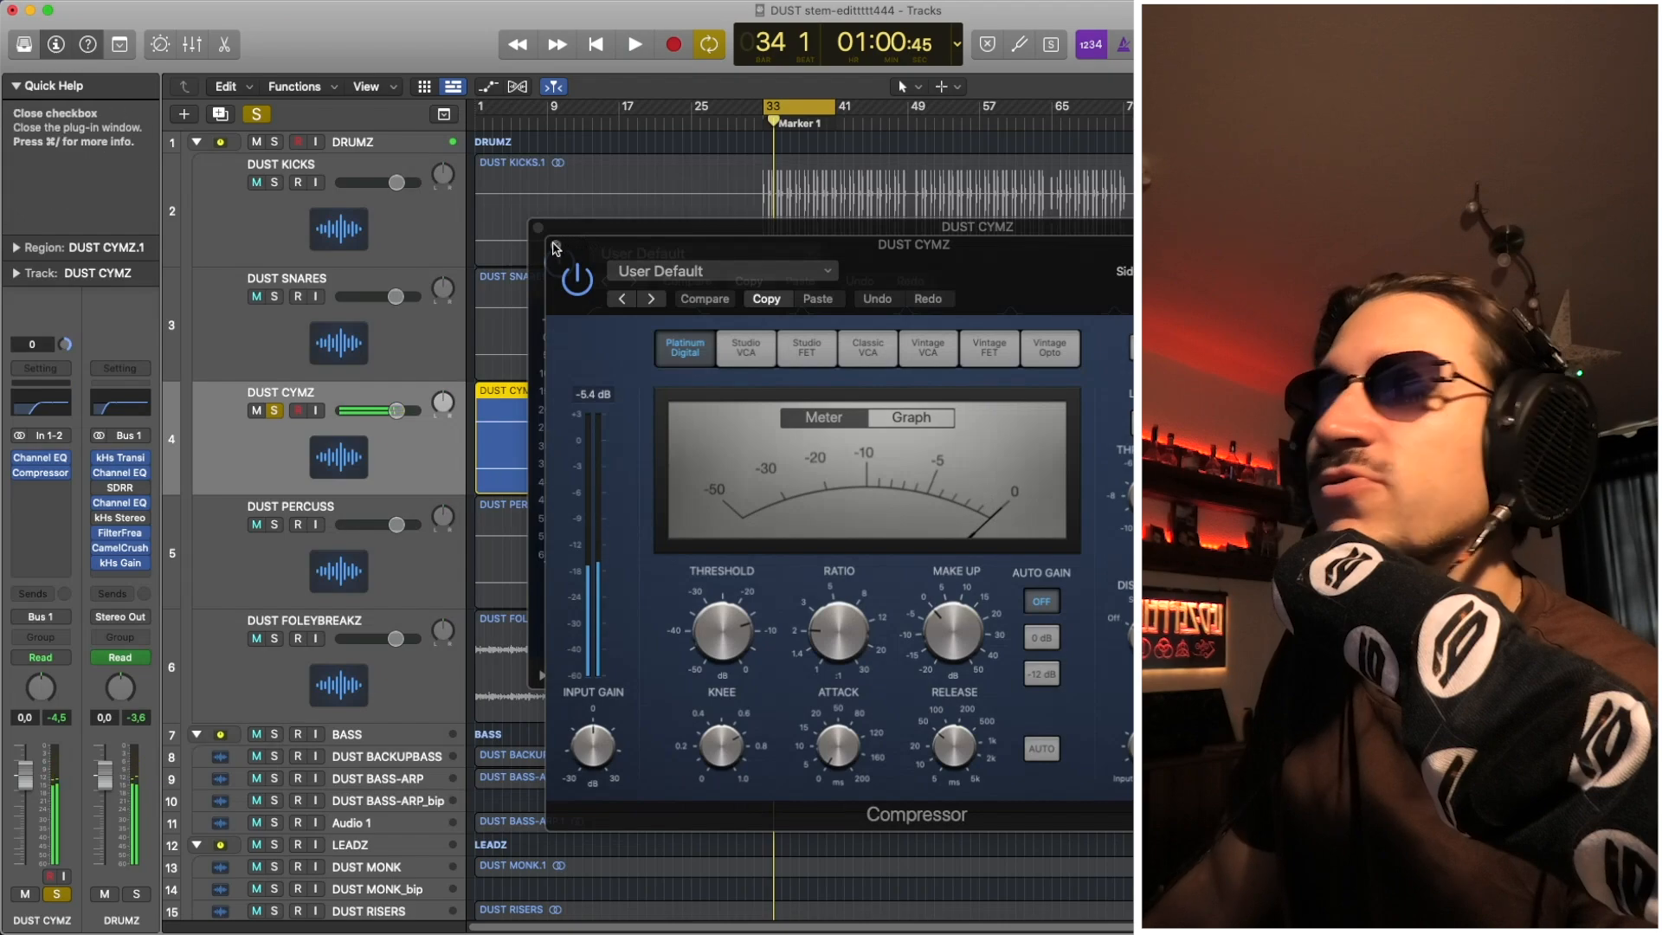
click(555, 245)
click(537, 231)
key(space)
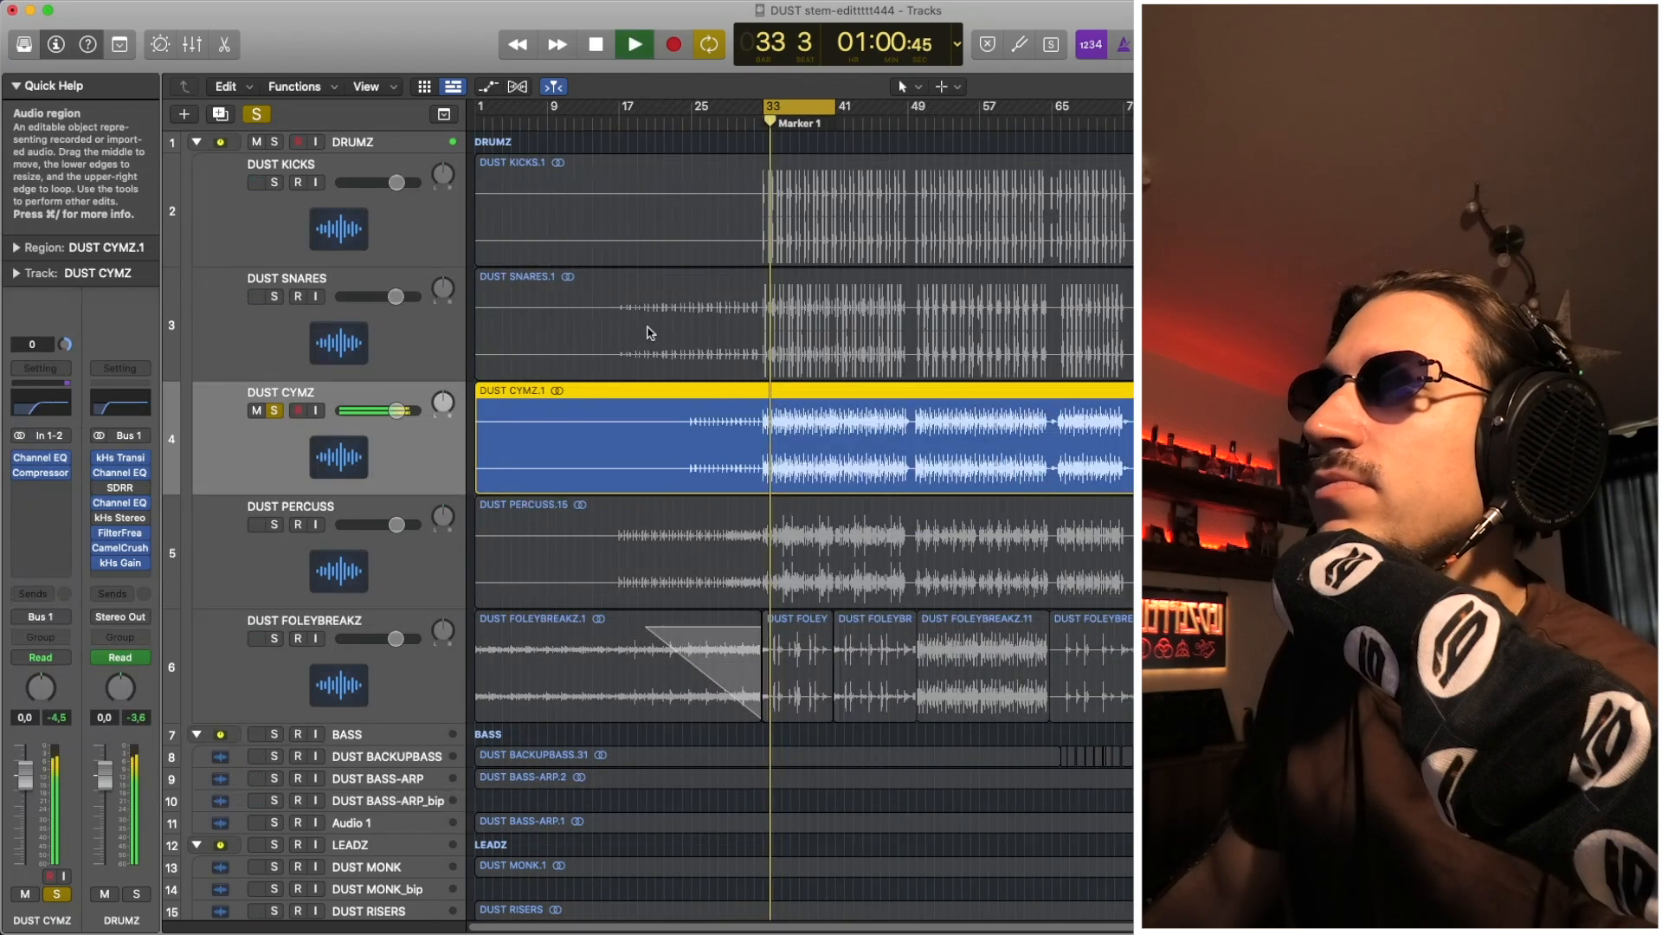
key(space)
Solo DUST SNARES and DUST KICKS alongside DUST CYMZ and listen to the three tracks together
click(275, 296)
click(274, 181)
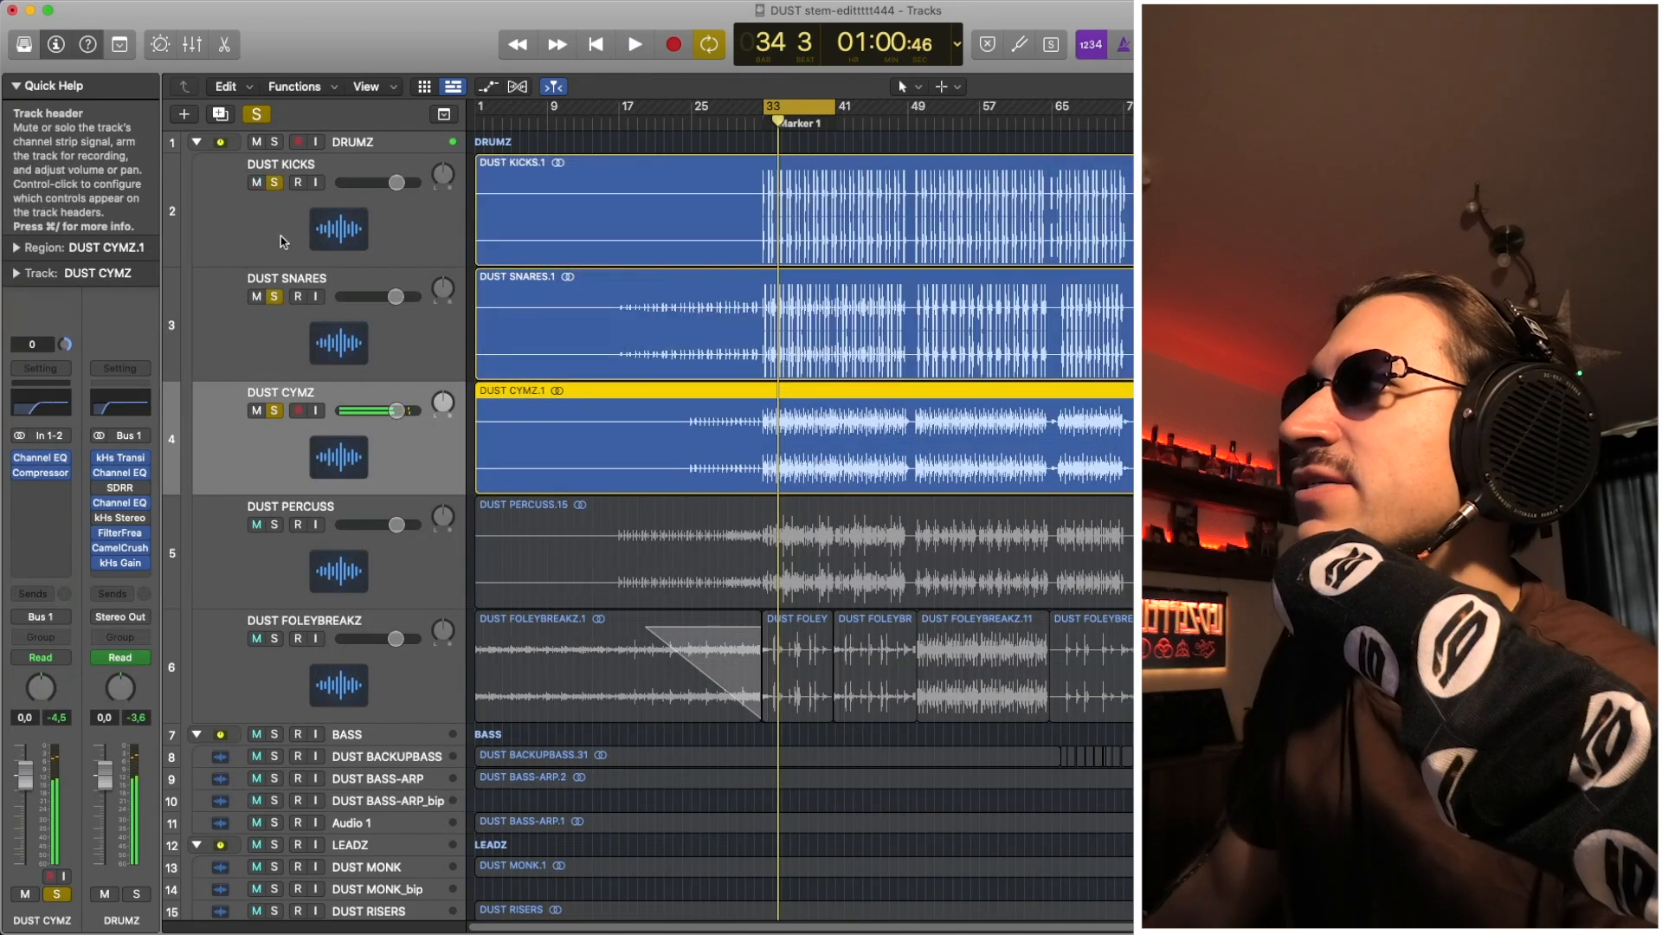
key(space)
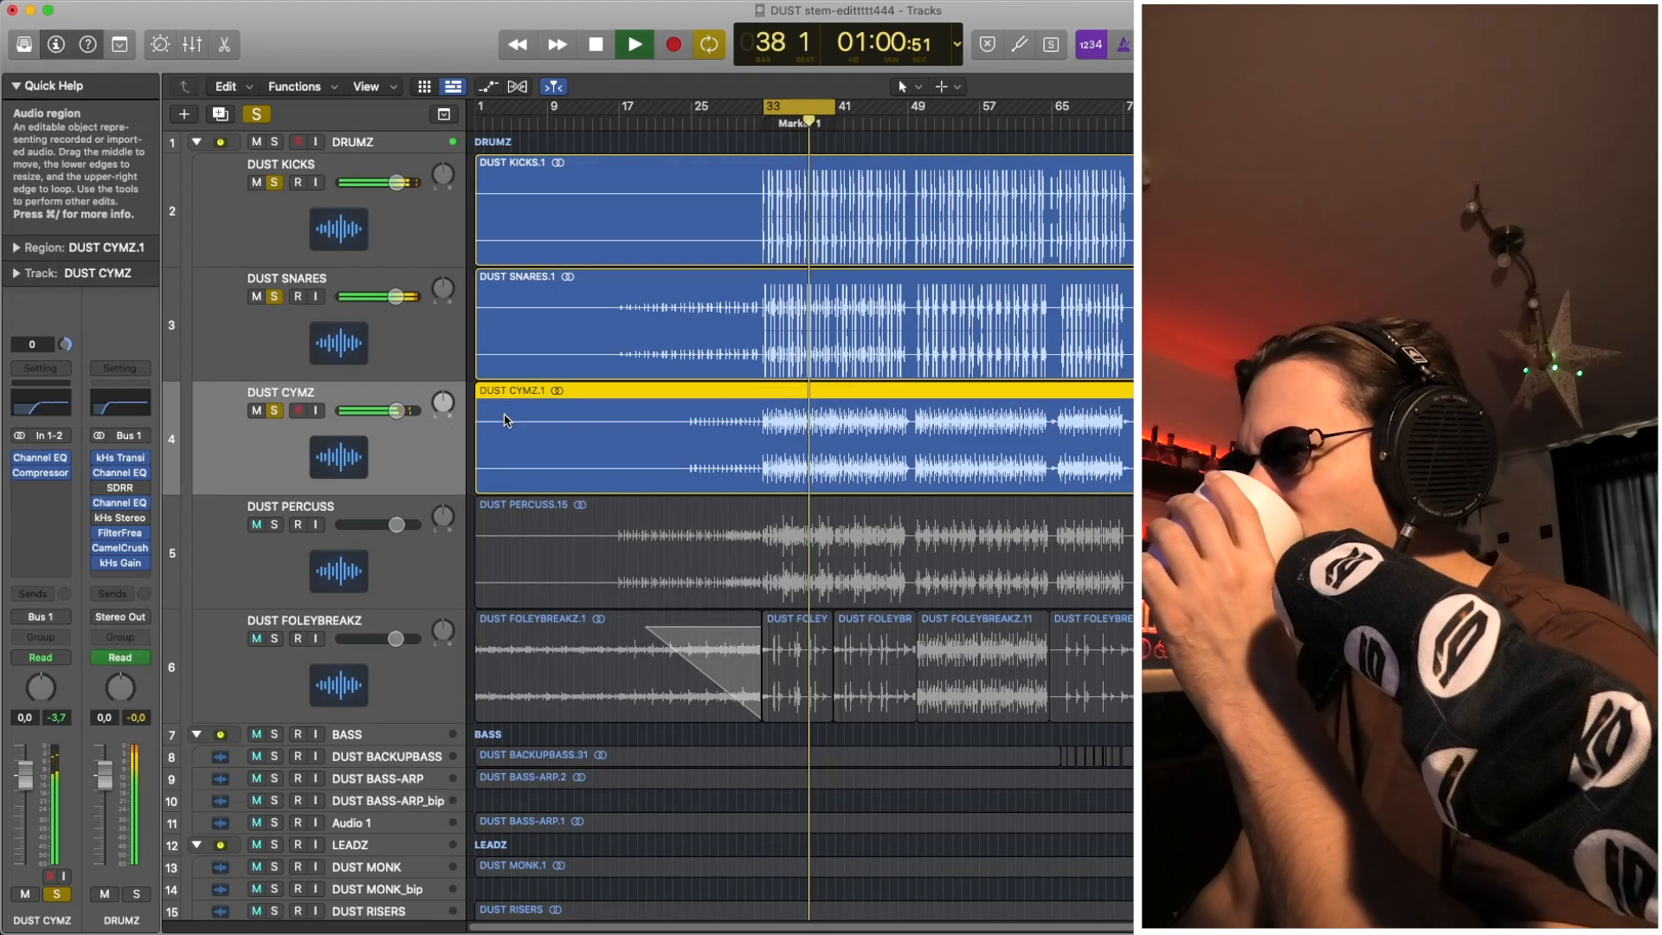
key(space)
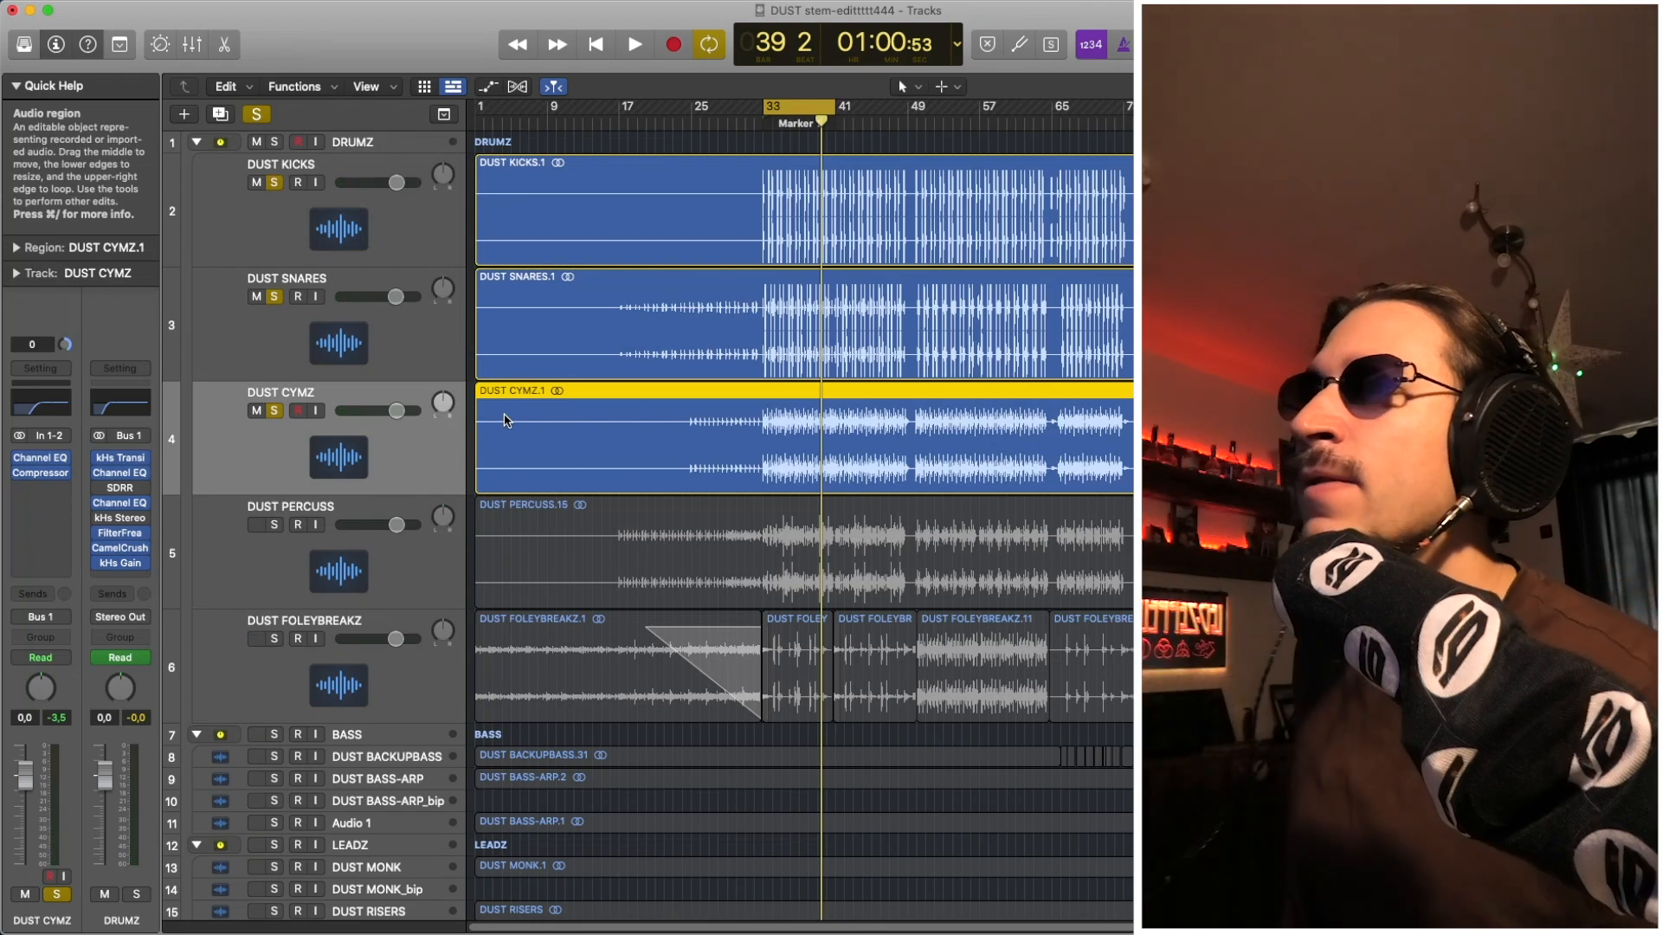
Solo DUST PERCUSS alone by clearing the cymbal, snare and kick solos, select the track and audition the percussion
click(275, 526)
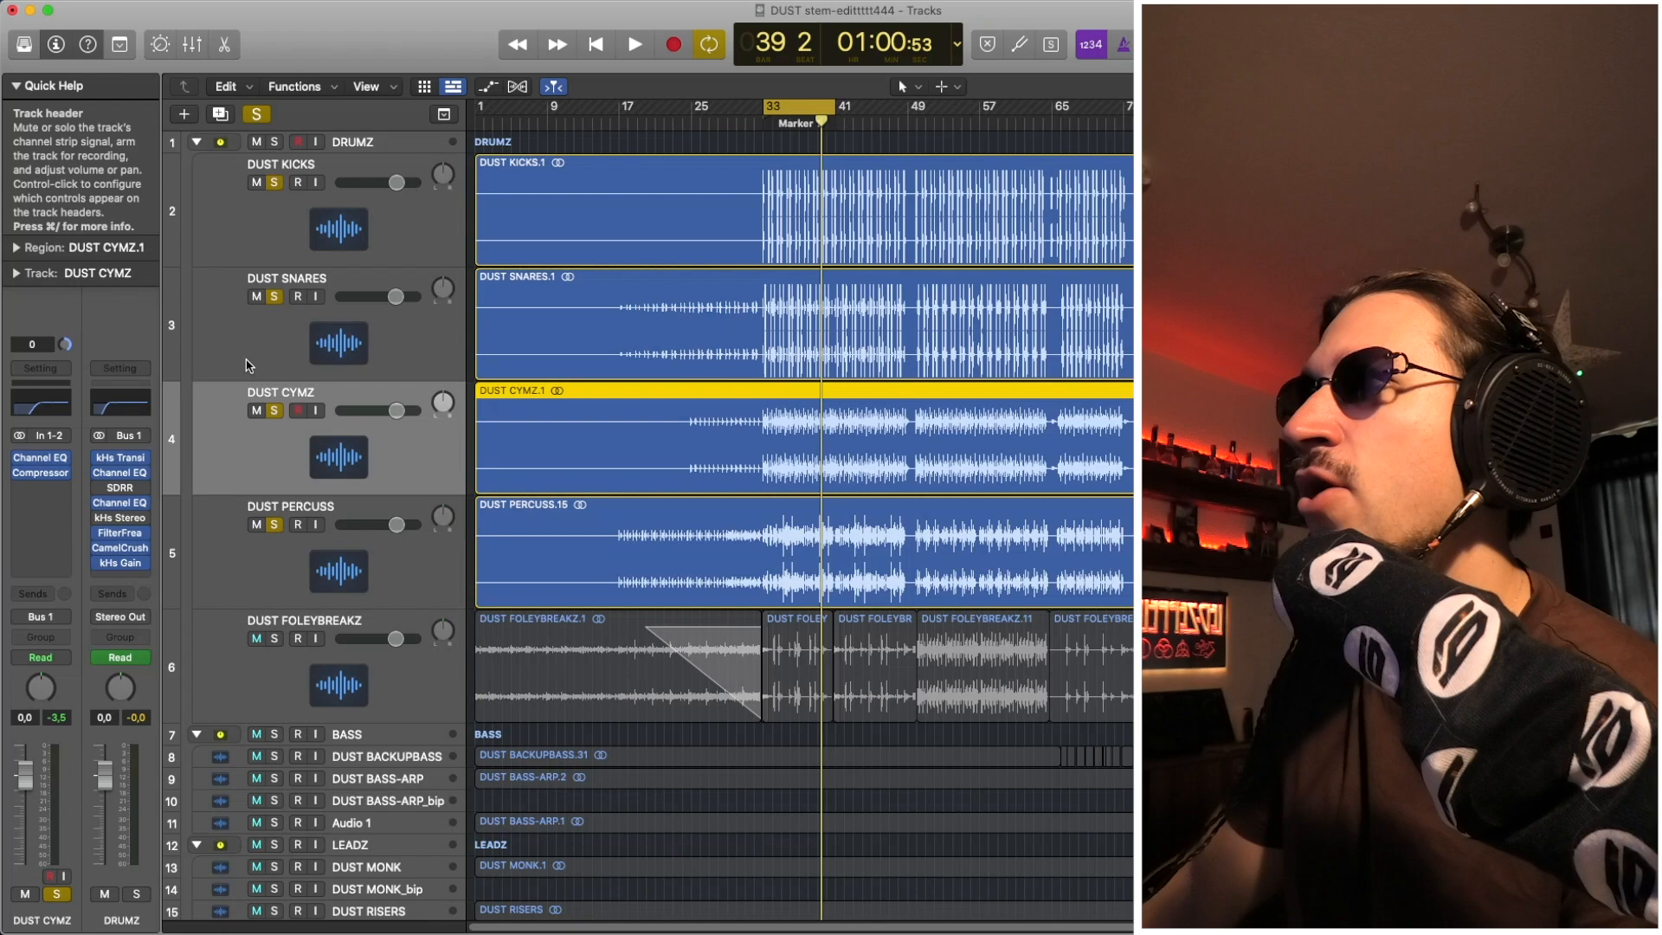
click(274, 410)
drag(277, 391, 276, 181)
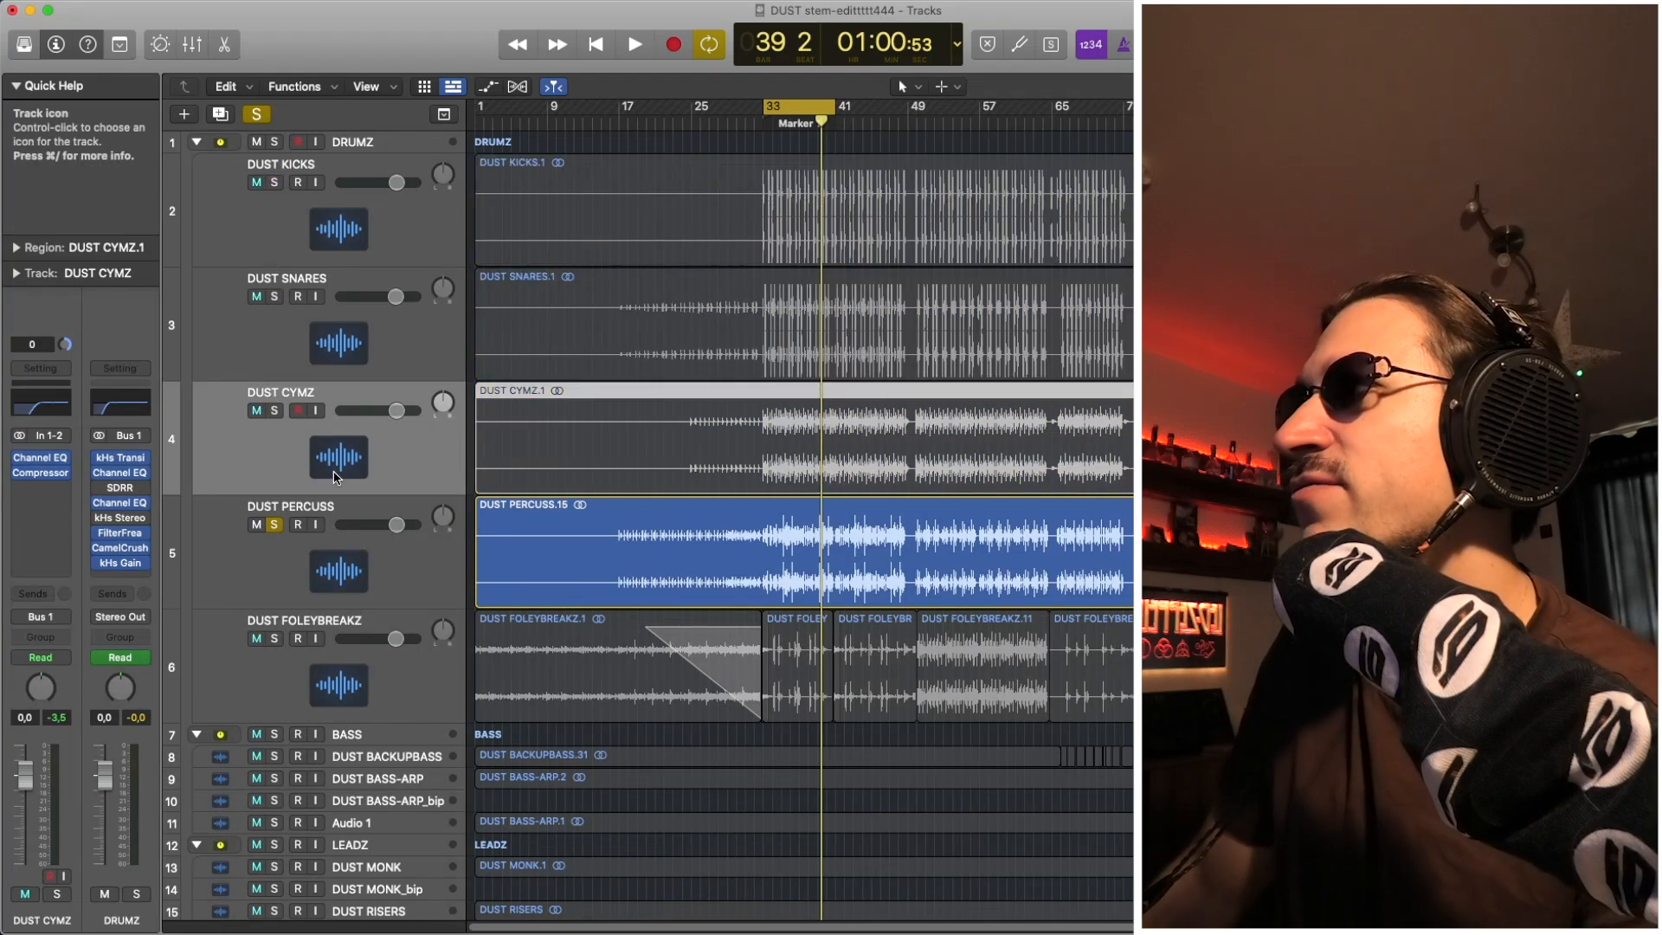
click(346, 570)
key(space)
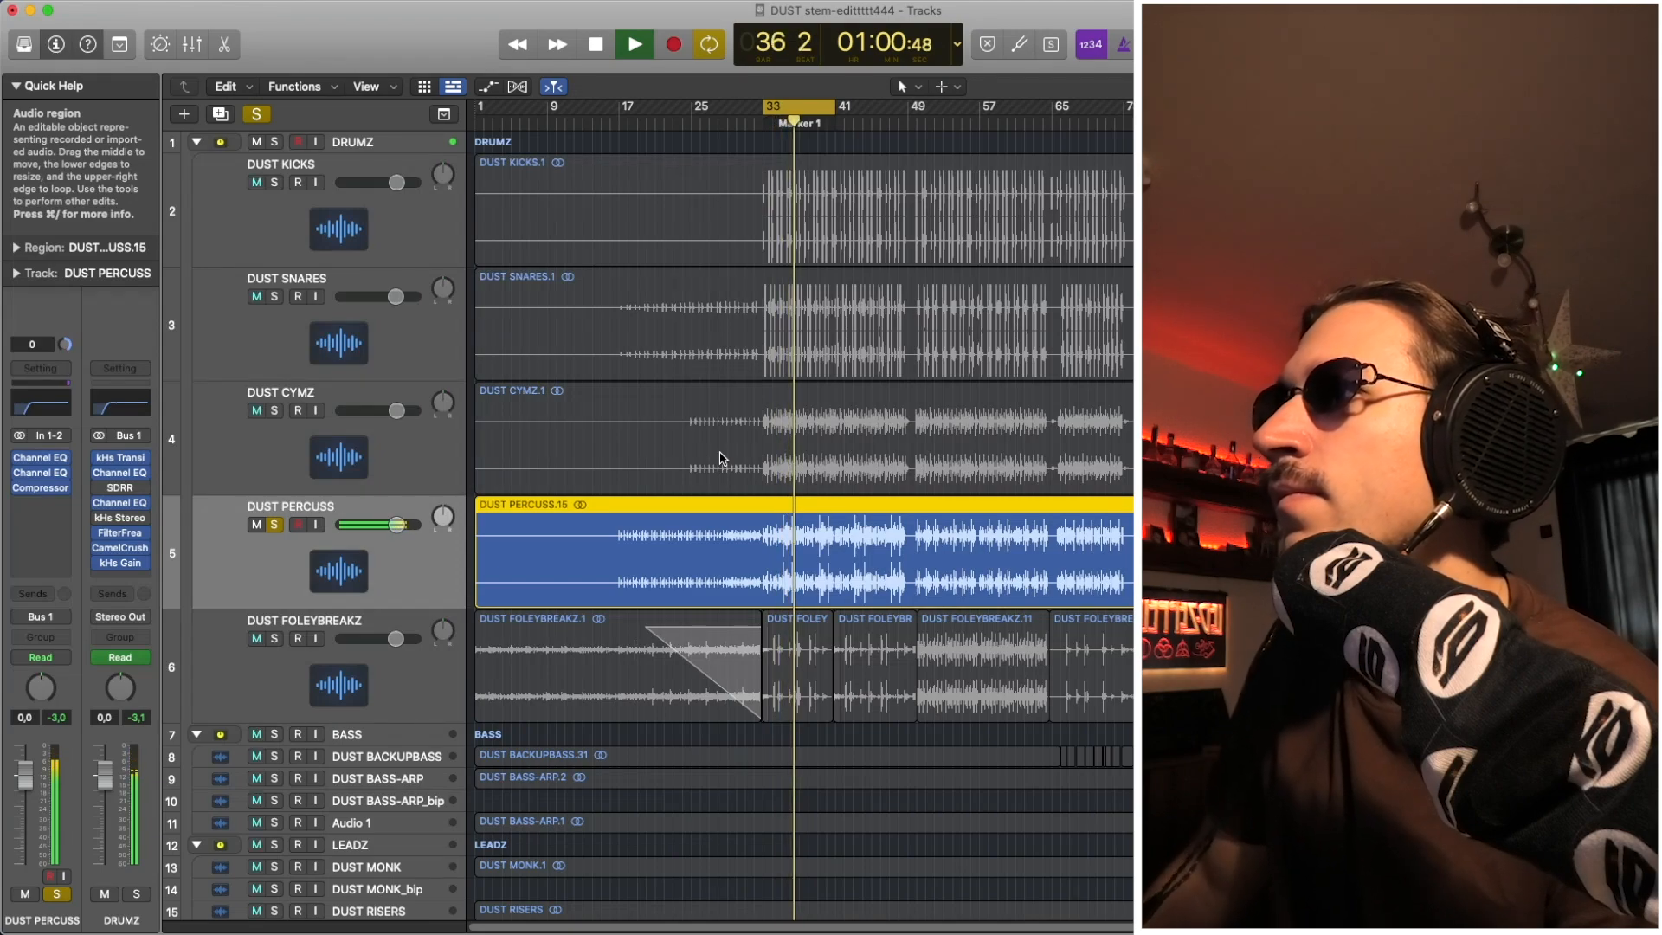
key(space)
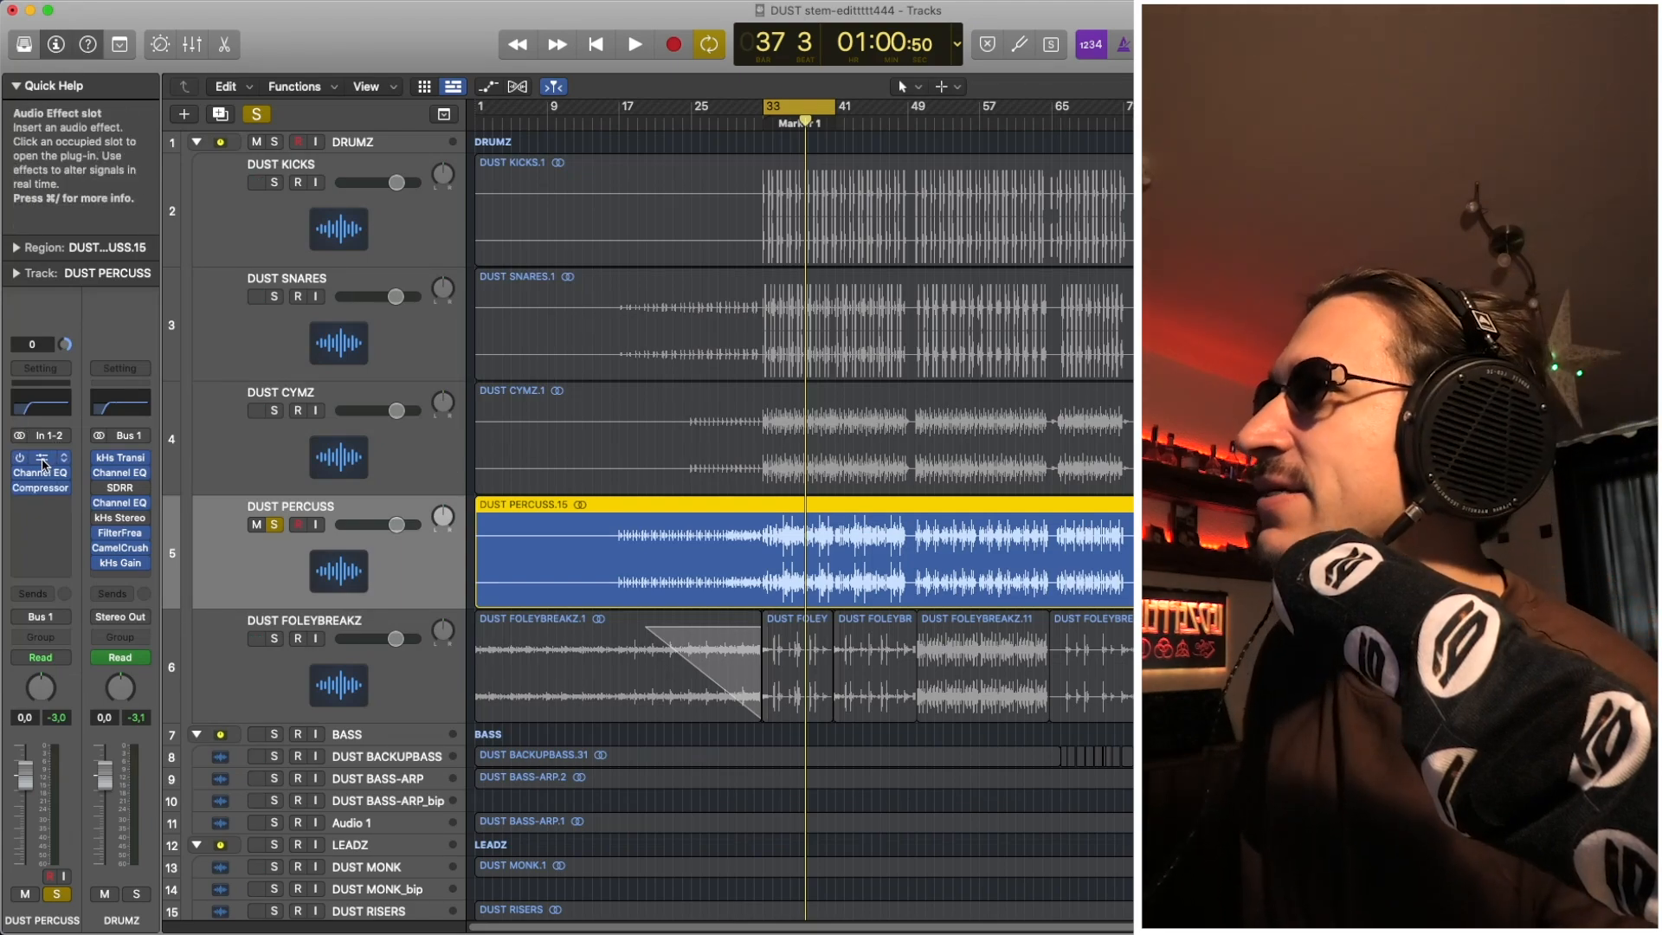
Examine the two Channel EQs and the Compressor on DUST PERCUSS with a short playback, and close all three plug-ins
click(43, 466)
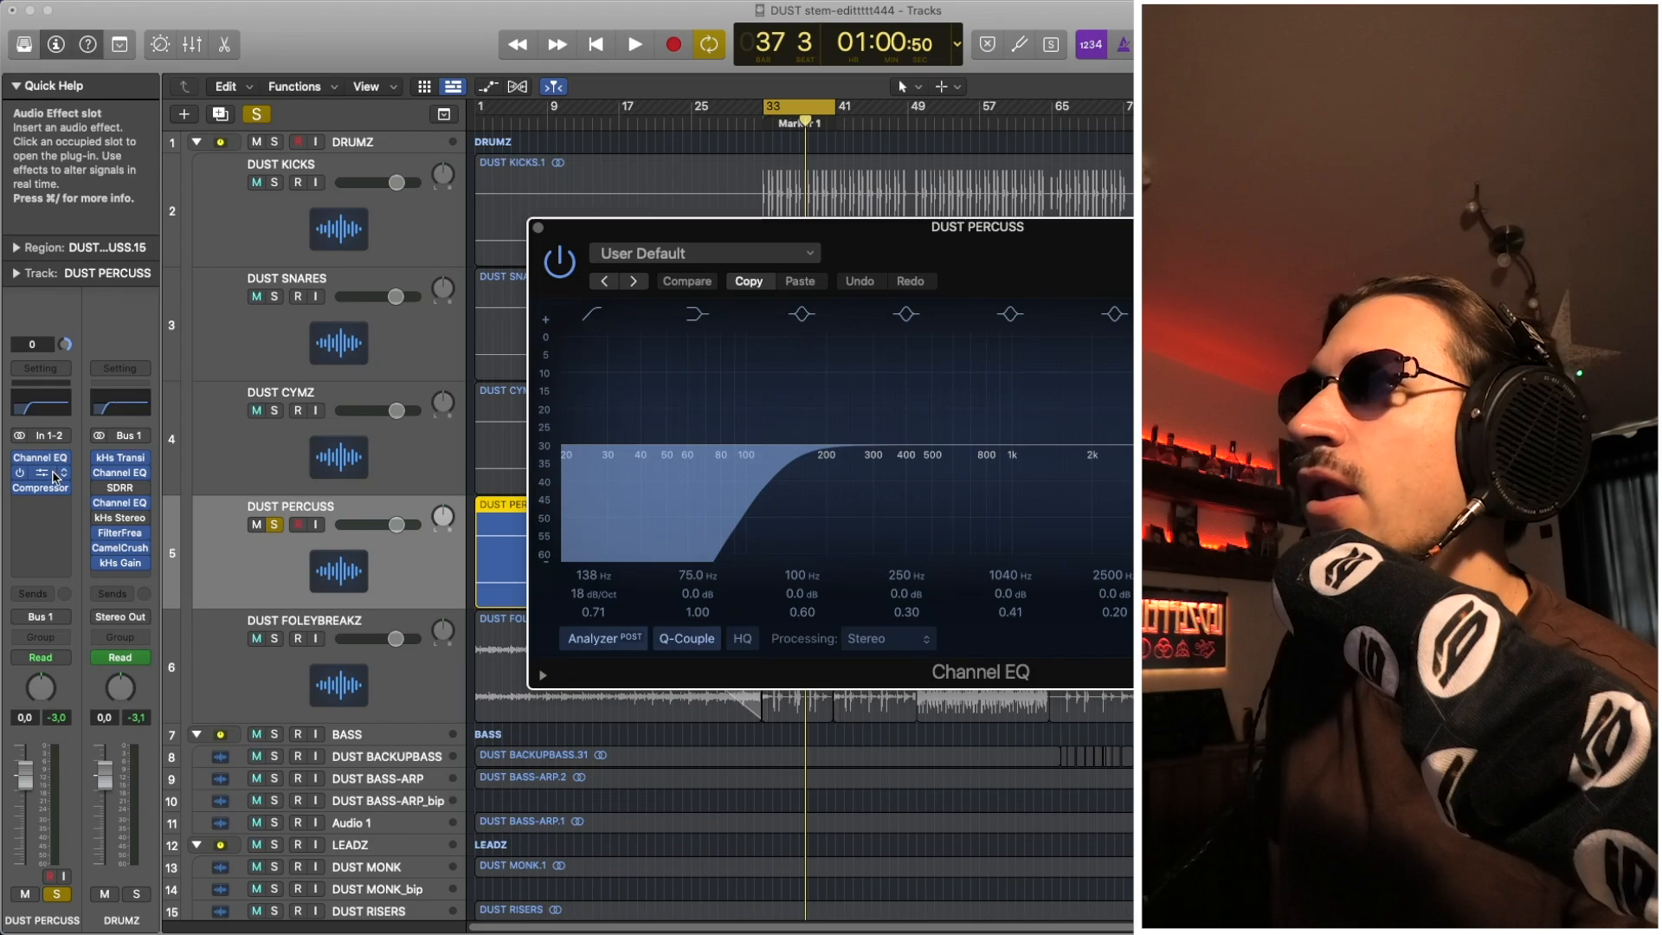
click(54, 474)
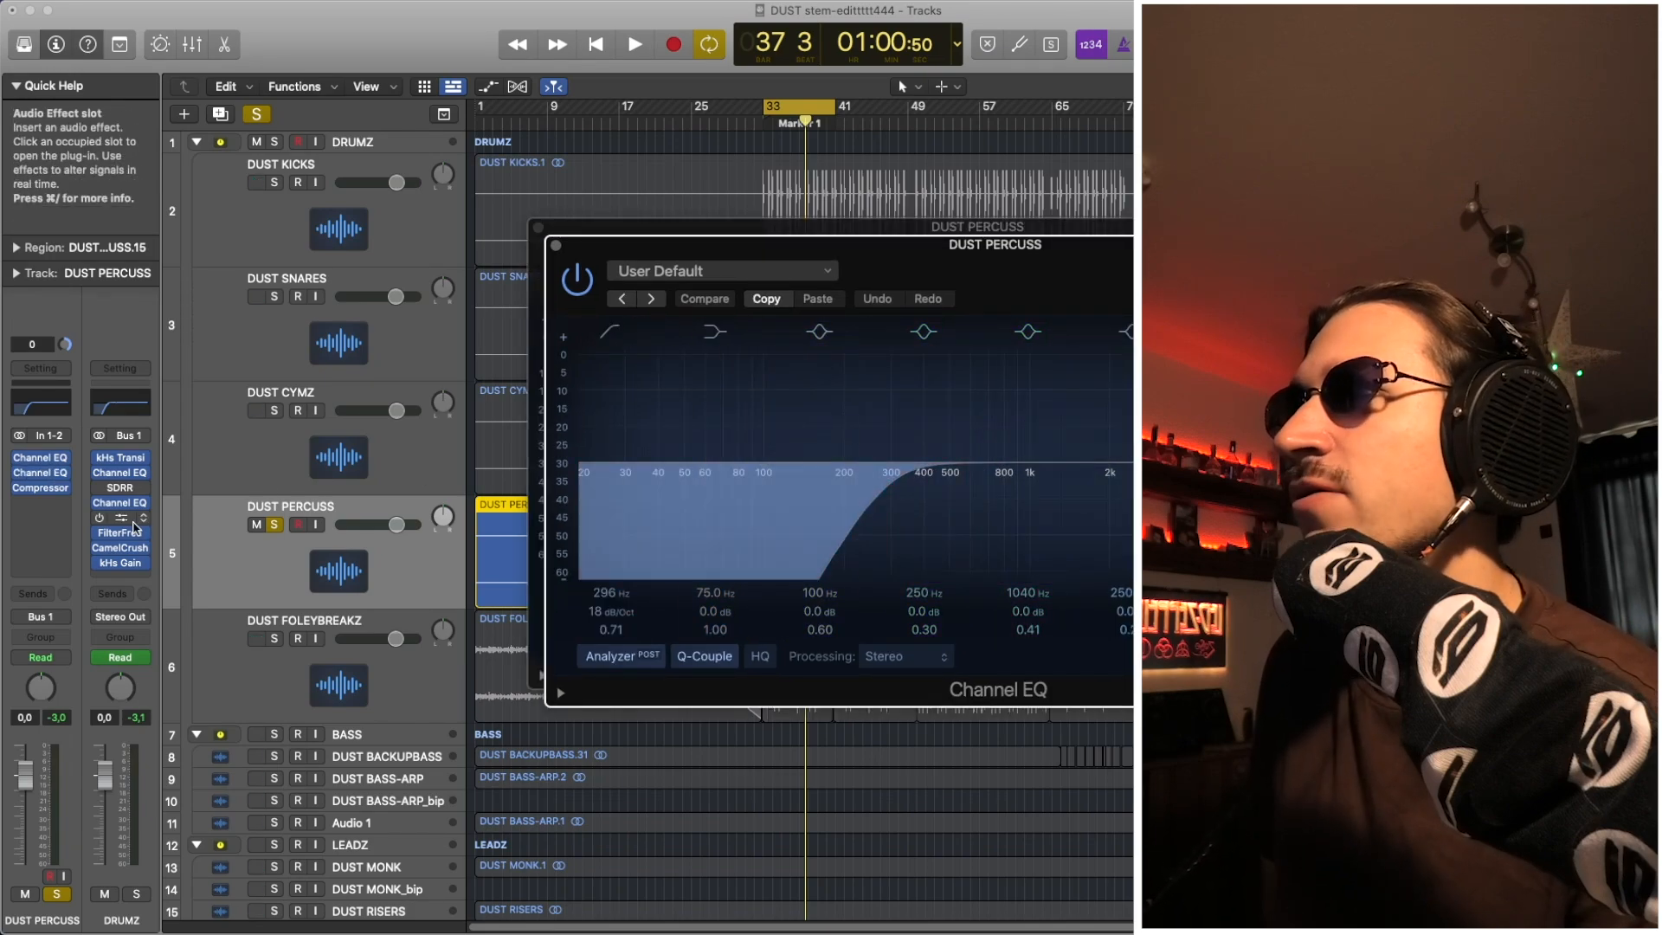
click(41, 490)
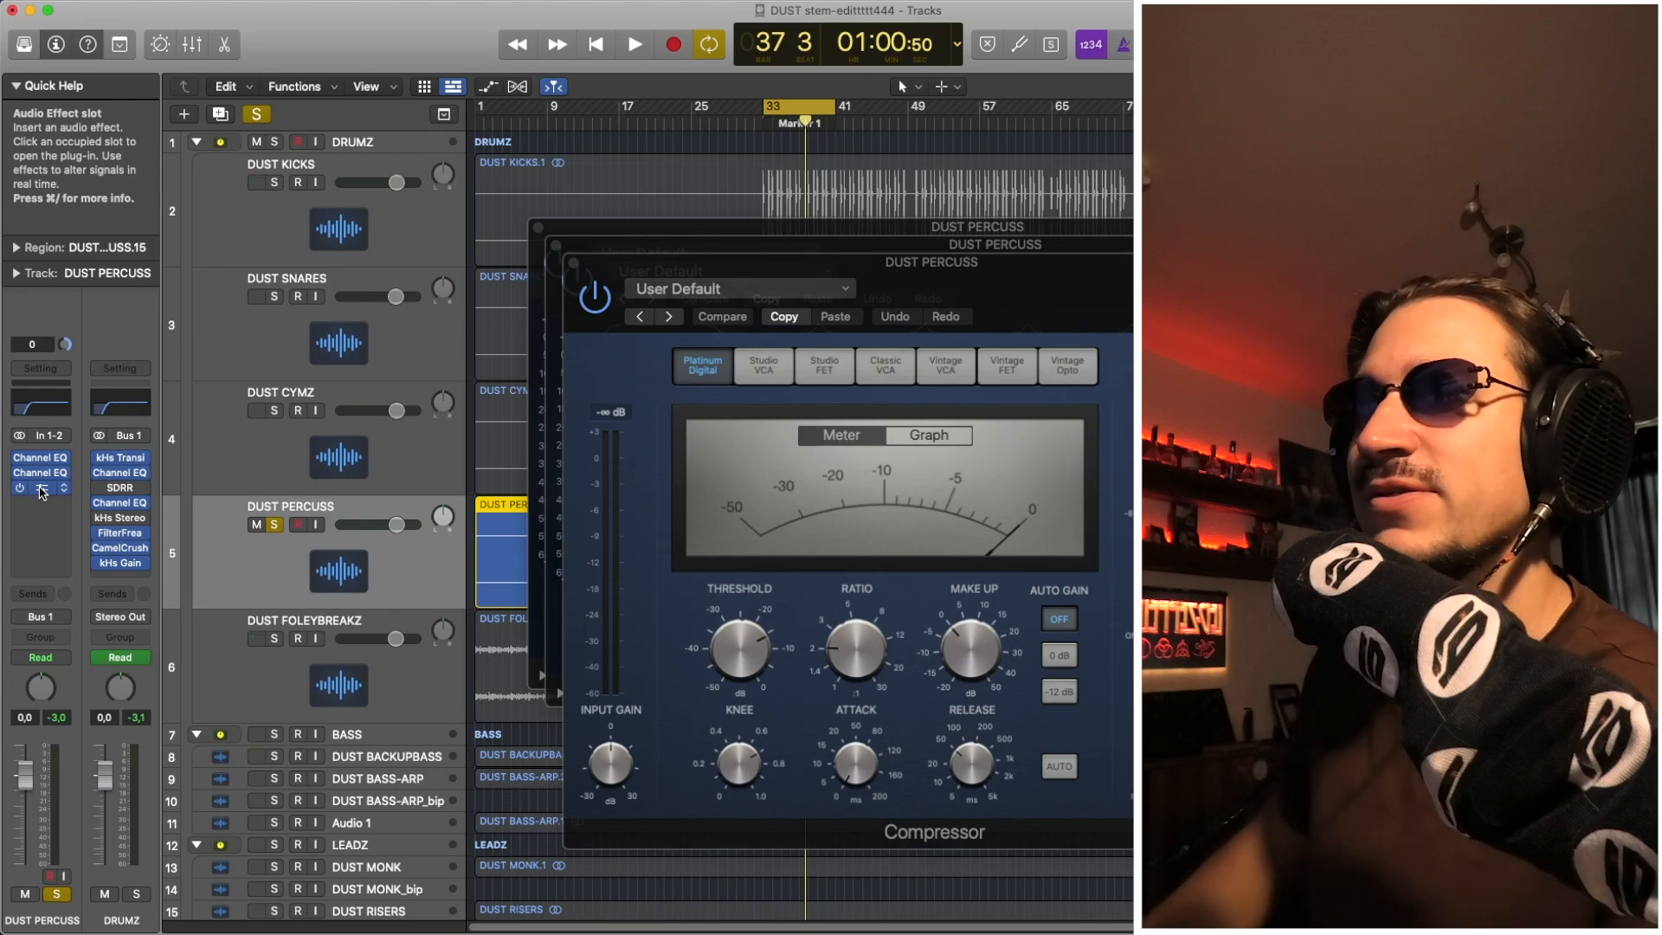
key(space)
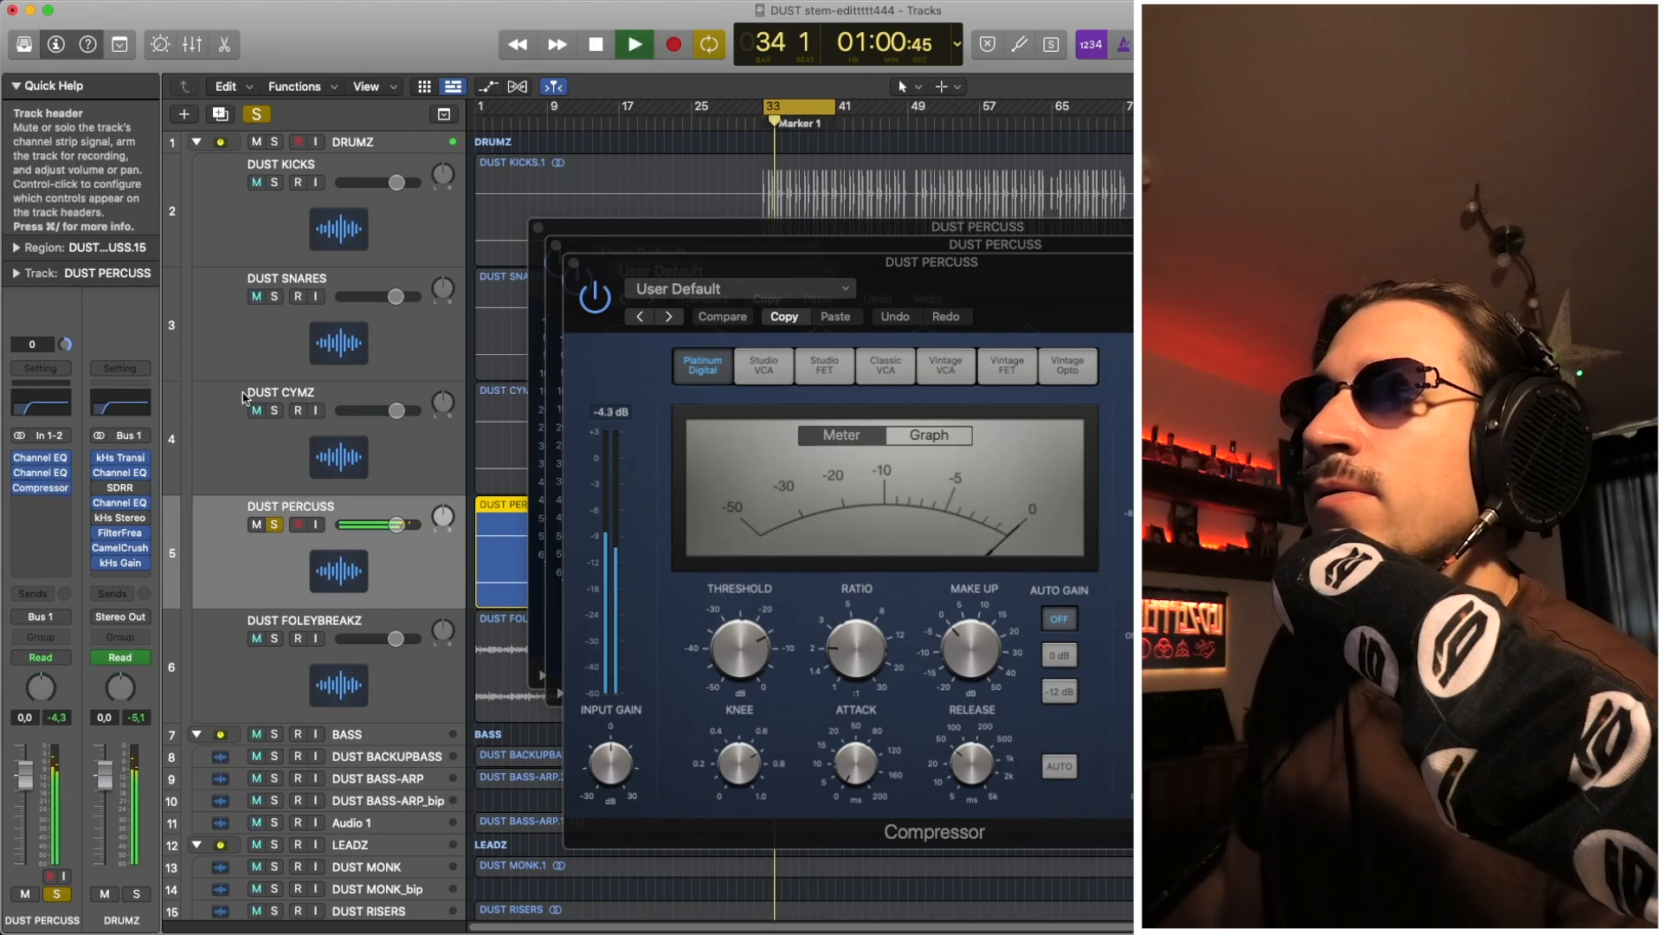
key(space)
click(572, 263)
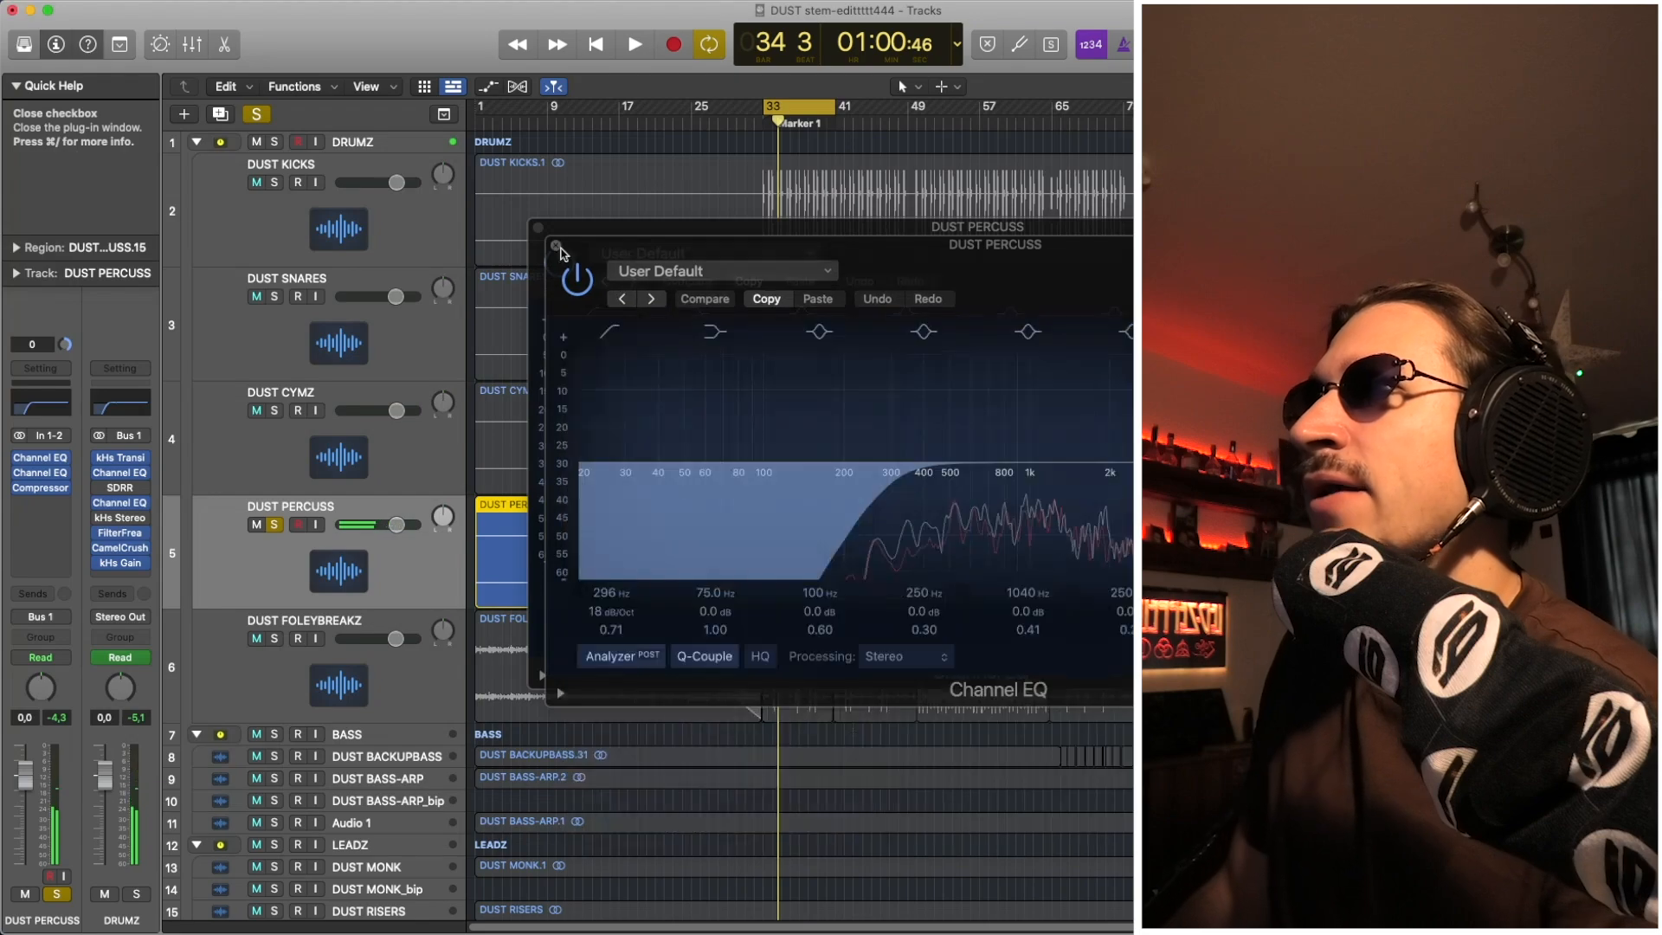
click(555, 245)
click(539, 230)
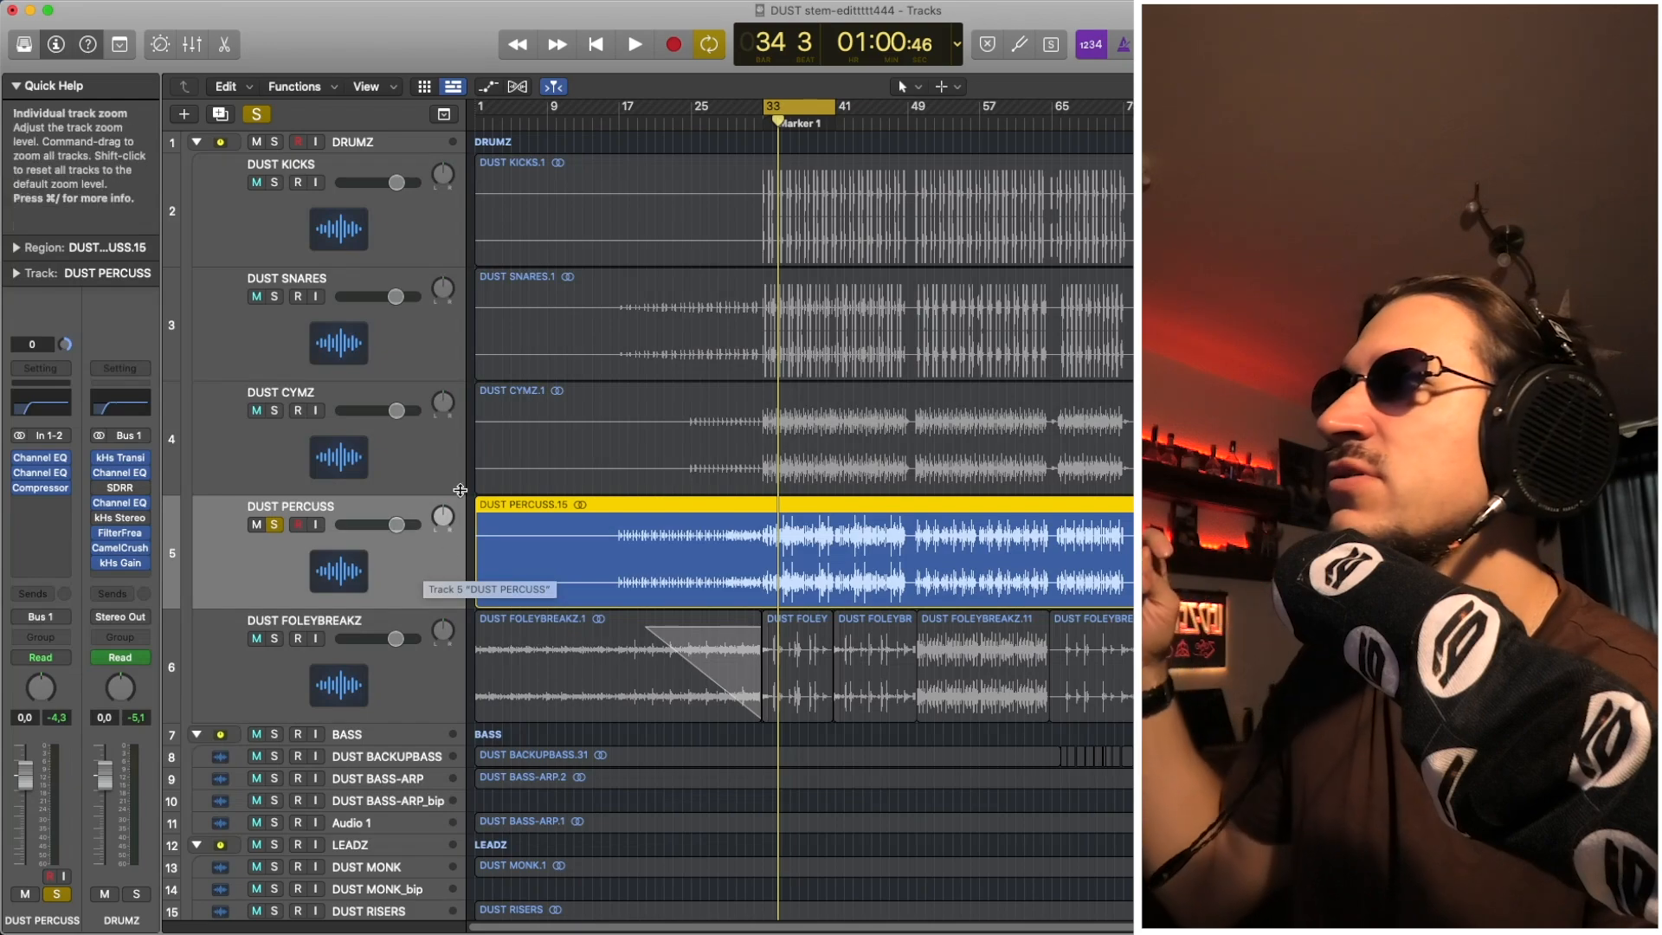
Compare the plug-in chains of DUST KICKS, DUST SNARES, DUST CYMZ and DUST PERCUSS by selecting each track in turn
click(368, 324)
click(357, 230)
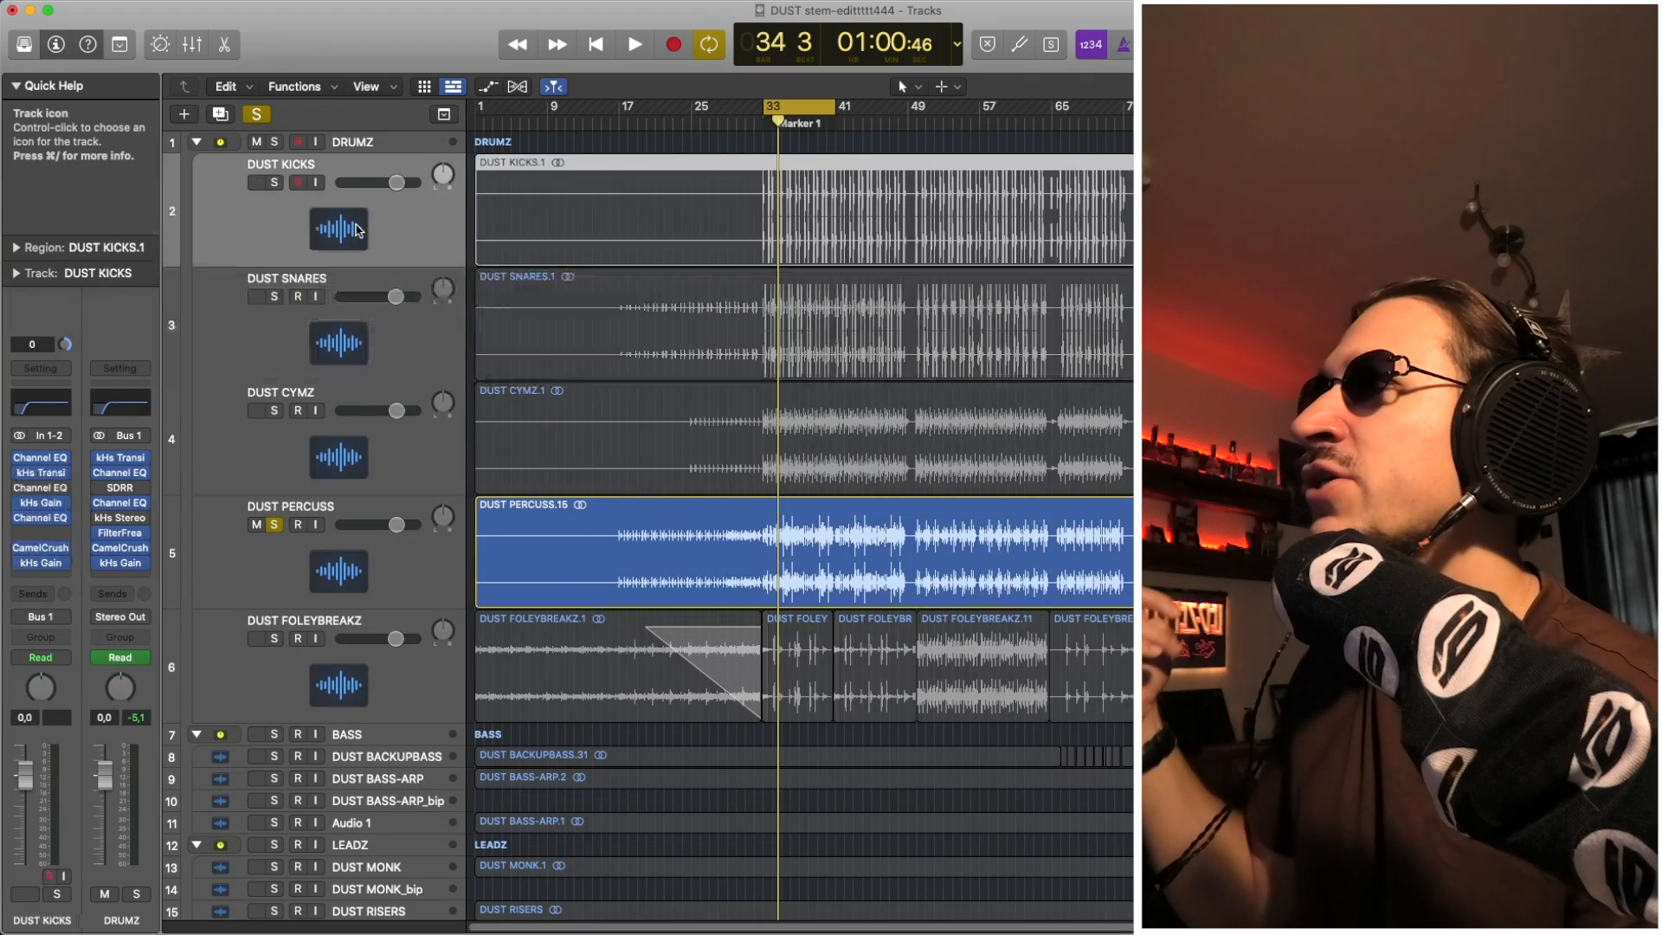
click(379, 325)
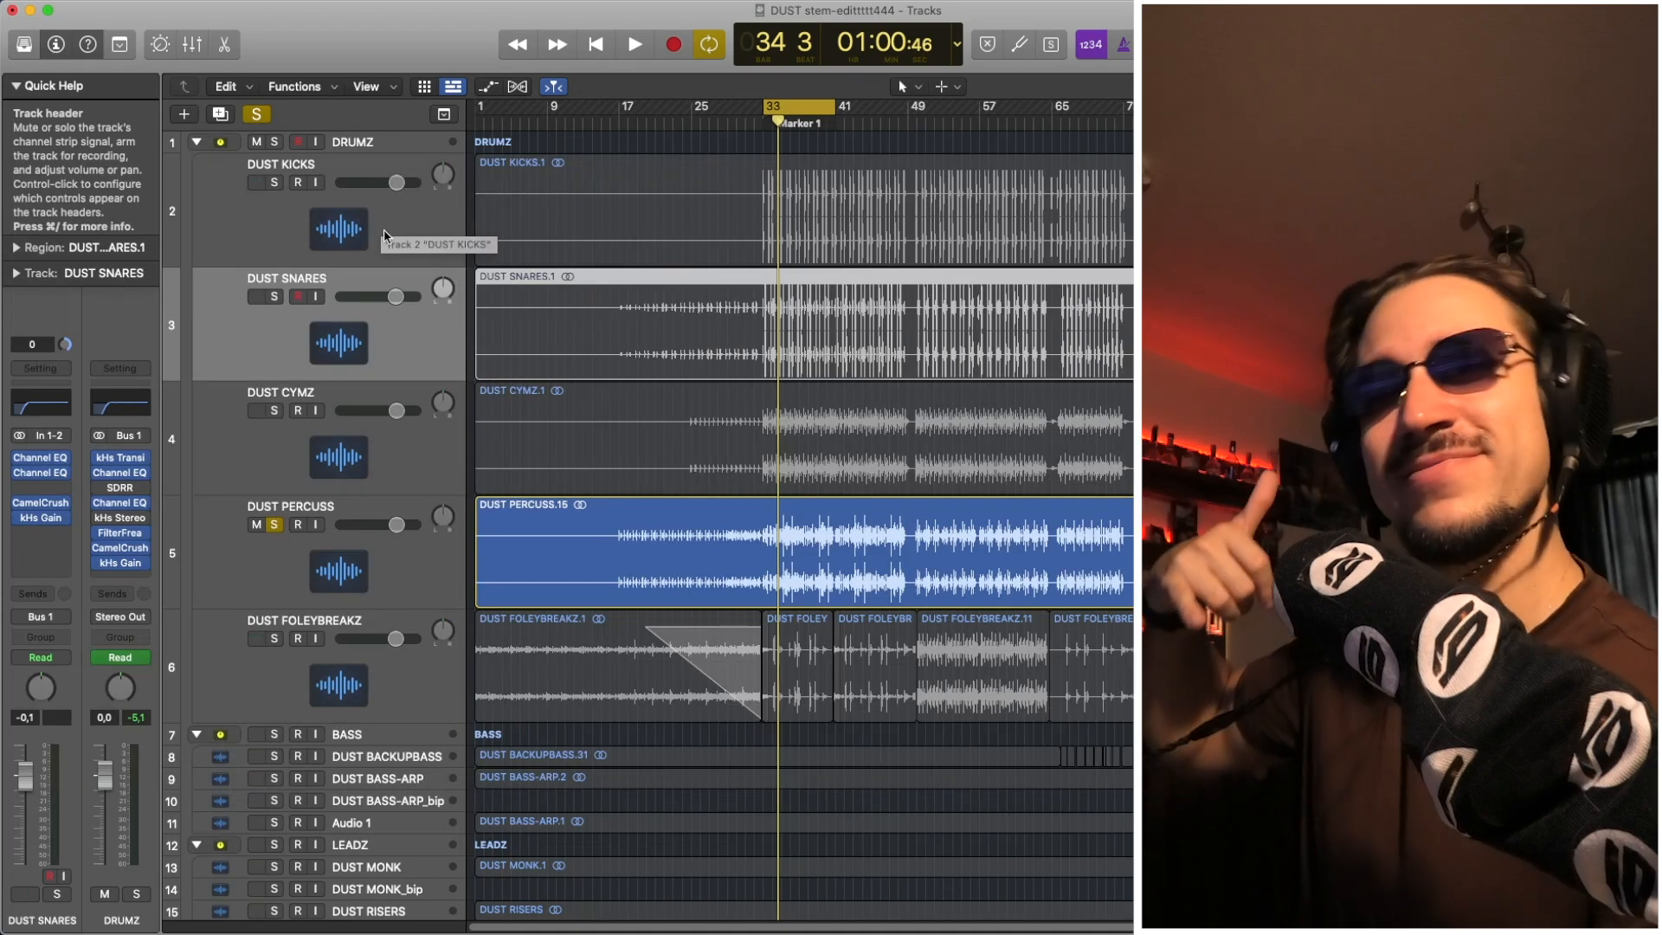
click(386, 249)
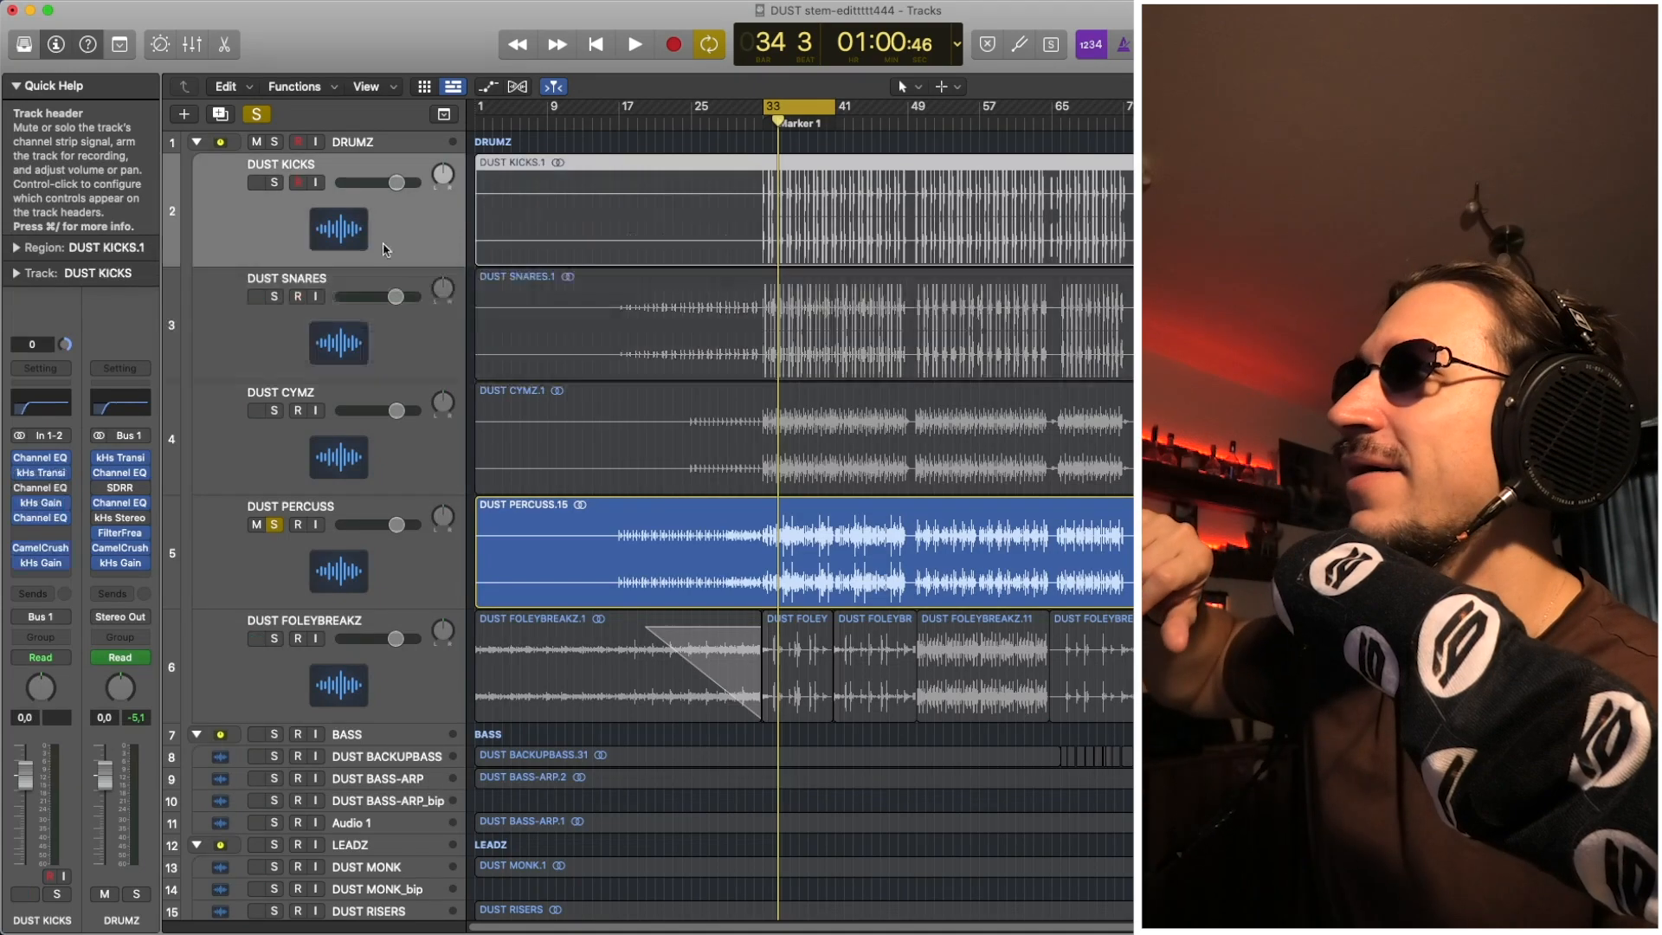
click(382, 334)
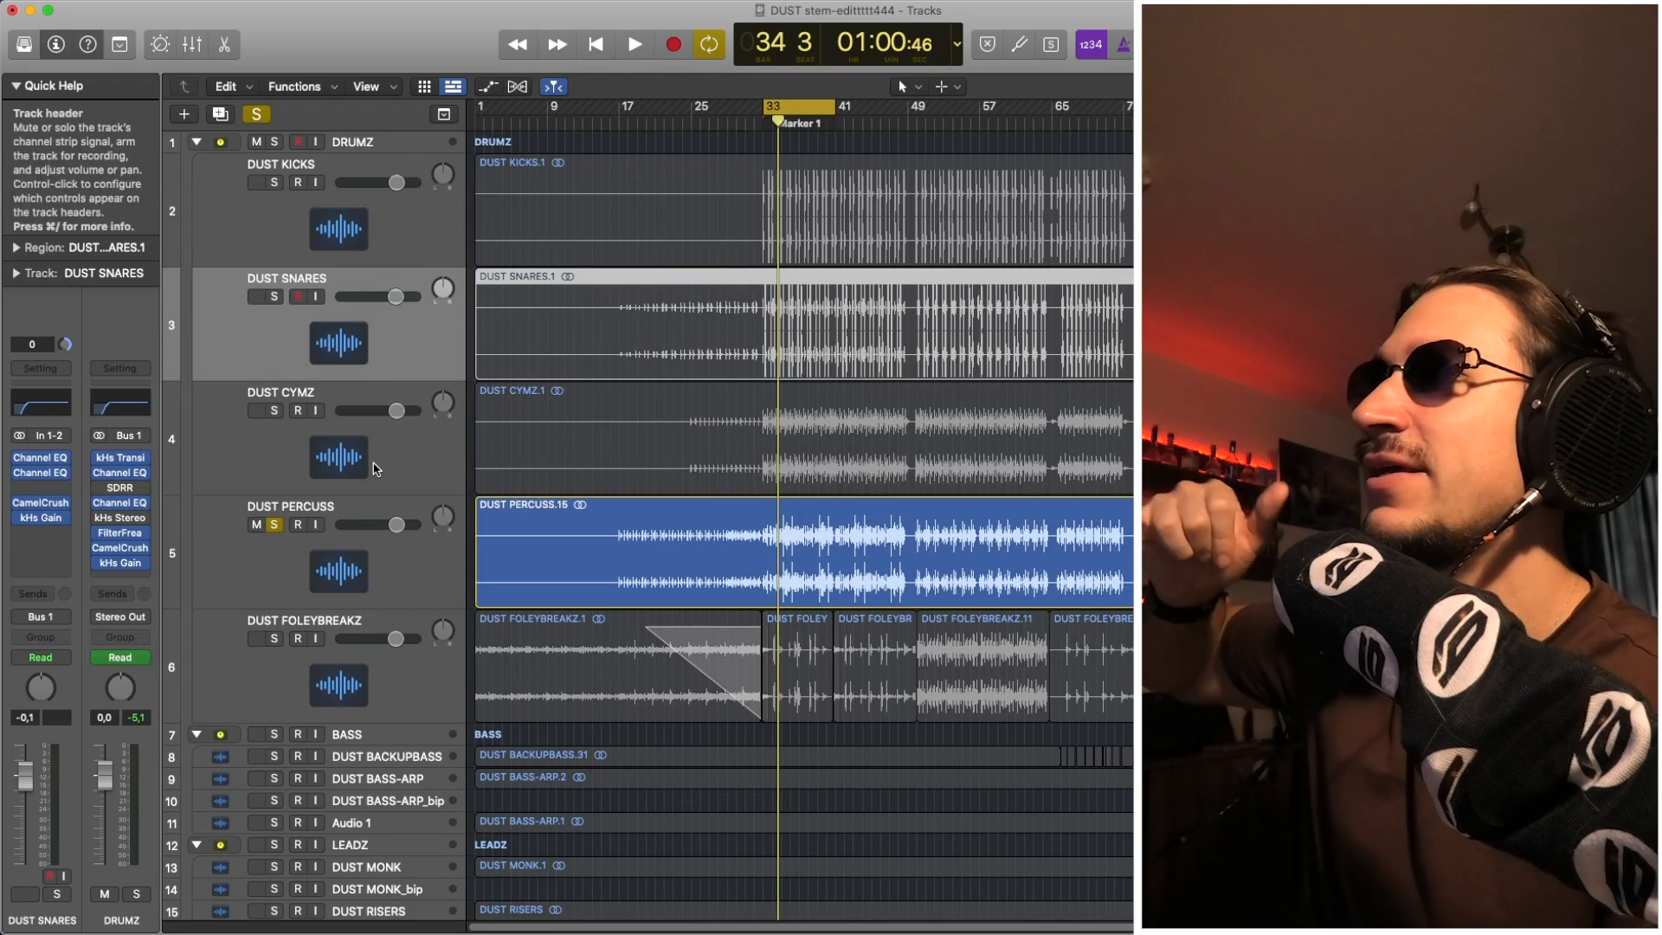
key(Down)
key(Down)
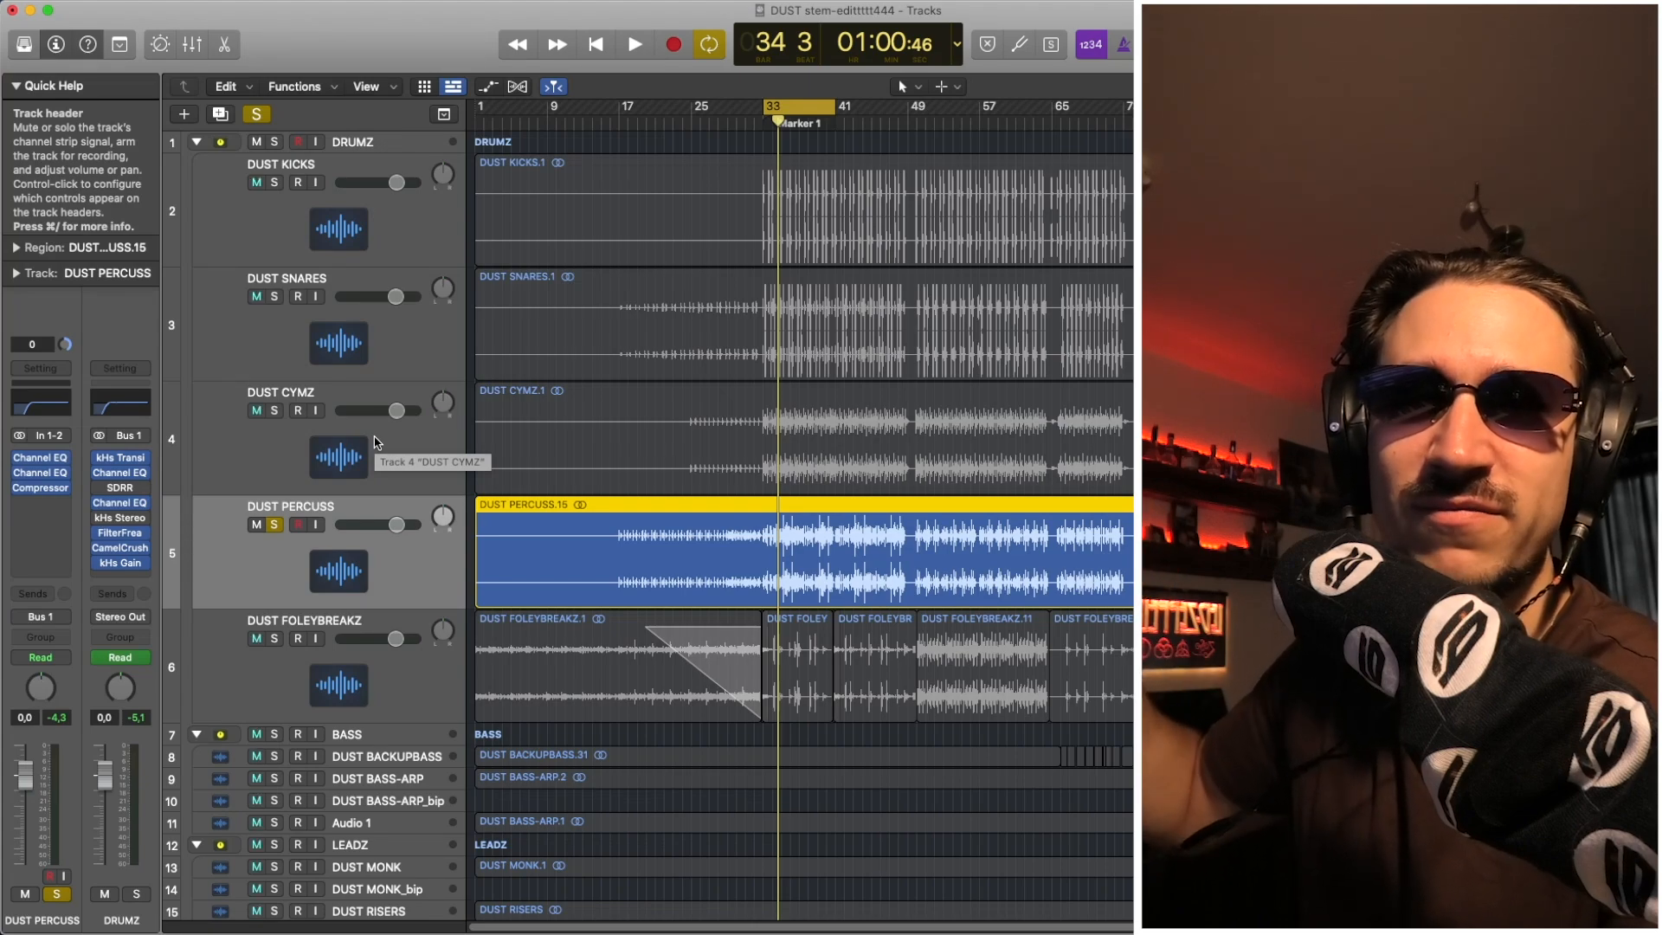
click(374, 437)
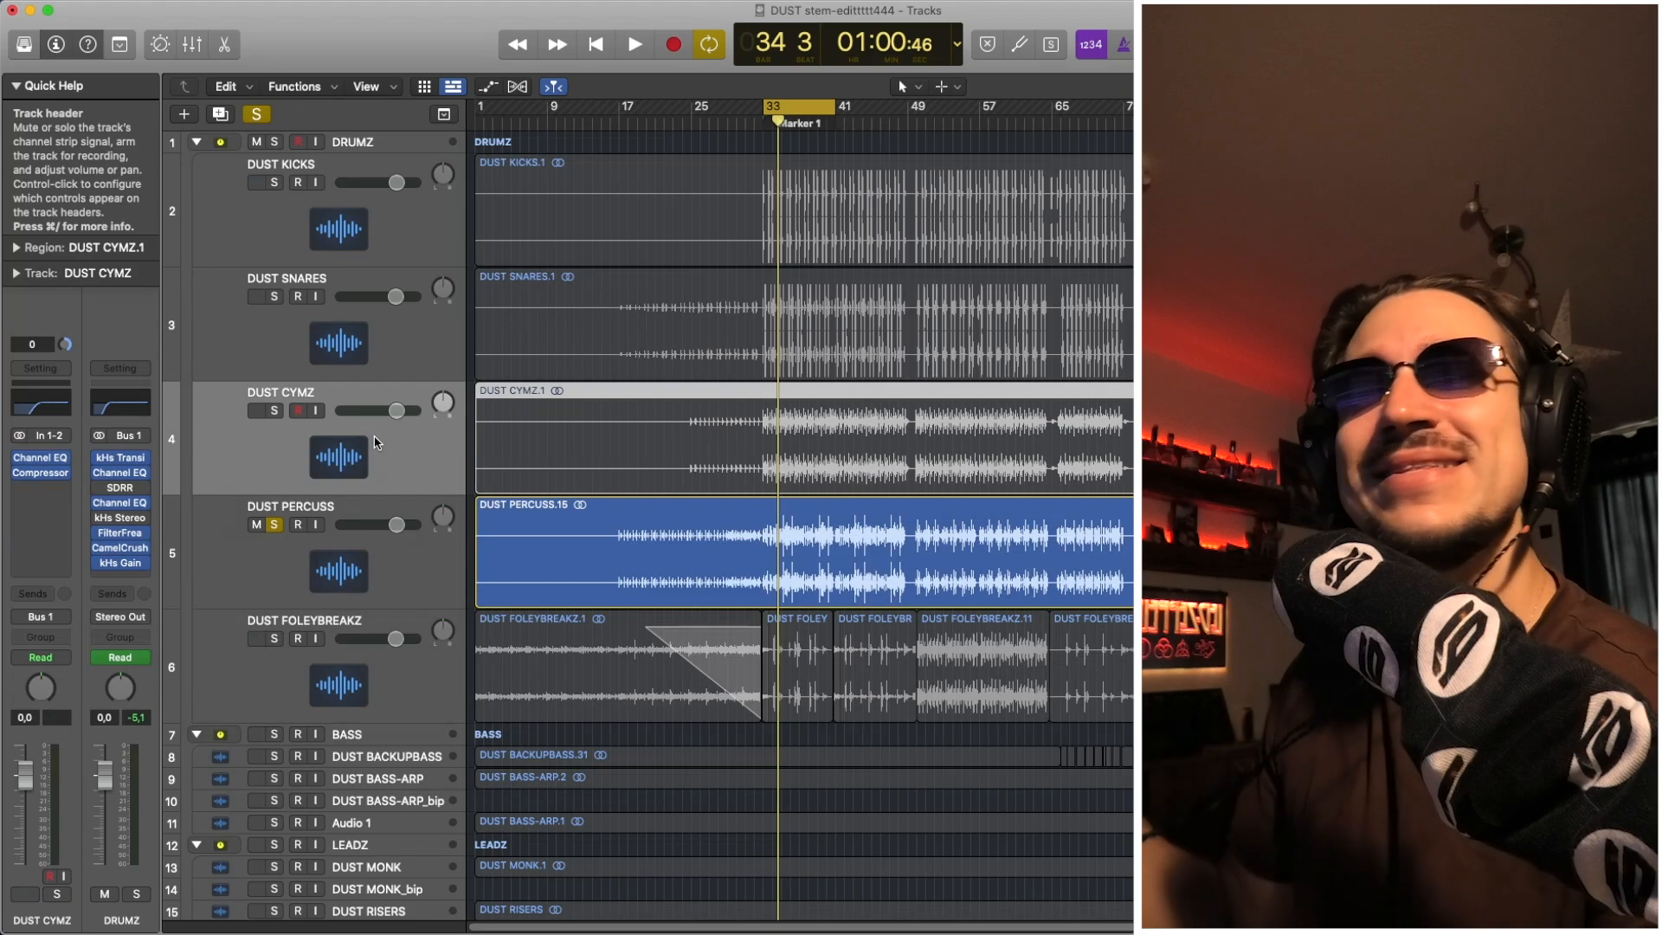
click(374, 556)
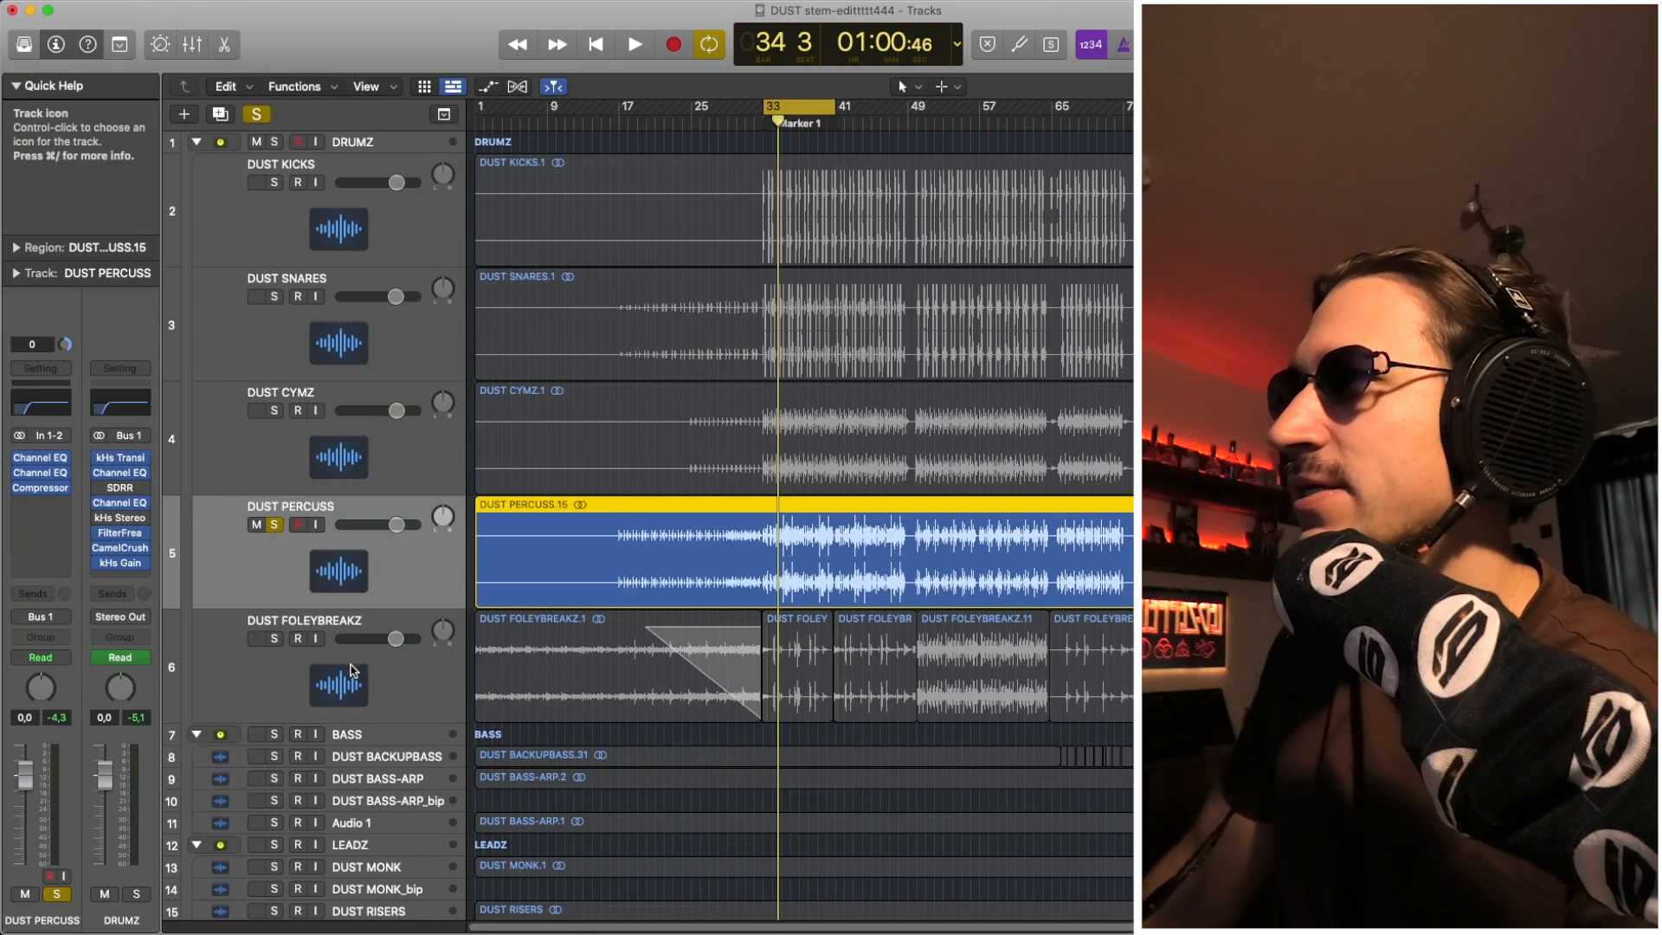
Solo DUST FOLEYBREAKZ in place of DUST PERCUSS and audition the foley breaks twice within the cycle range
click(274, 651)
click(273, 643)
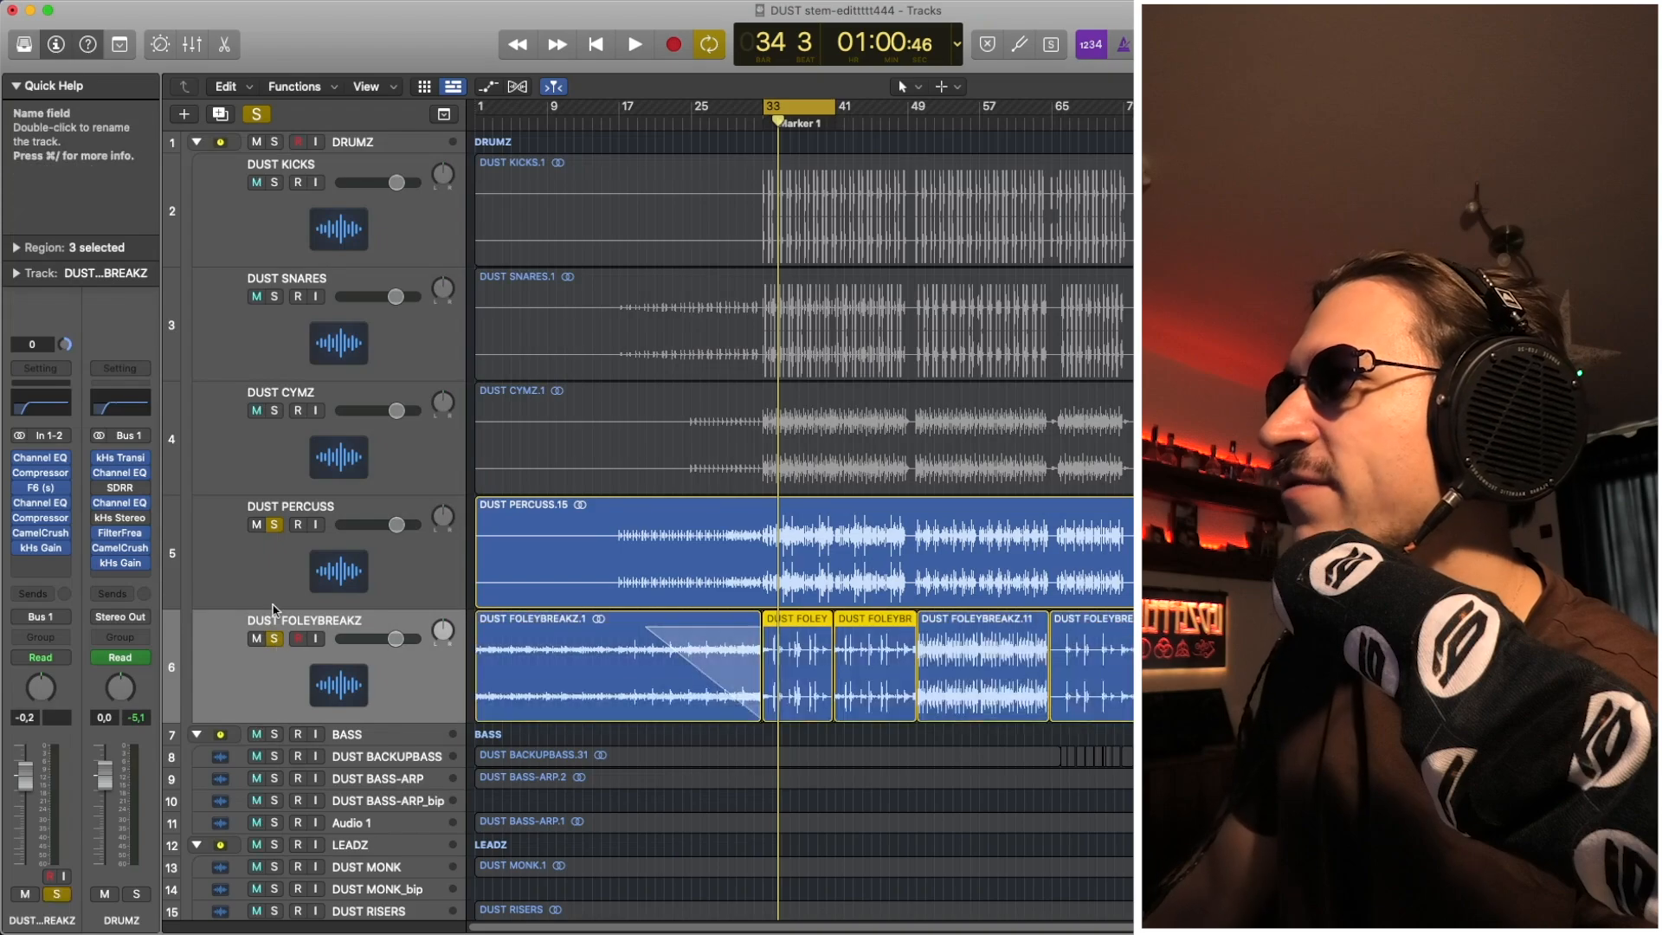
click(274, 525)
key(space)
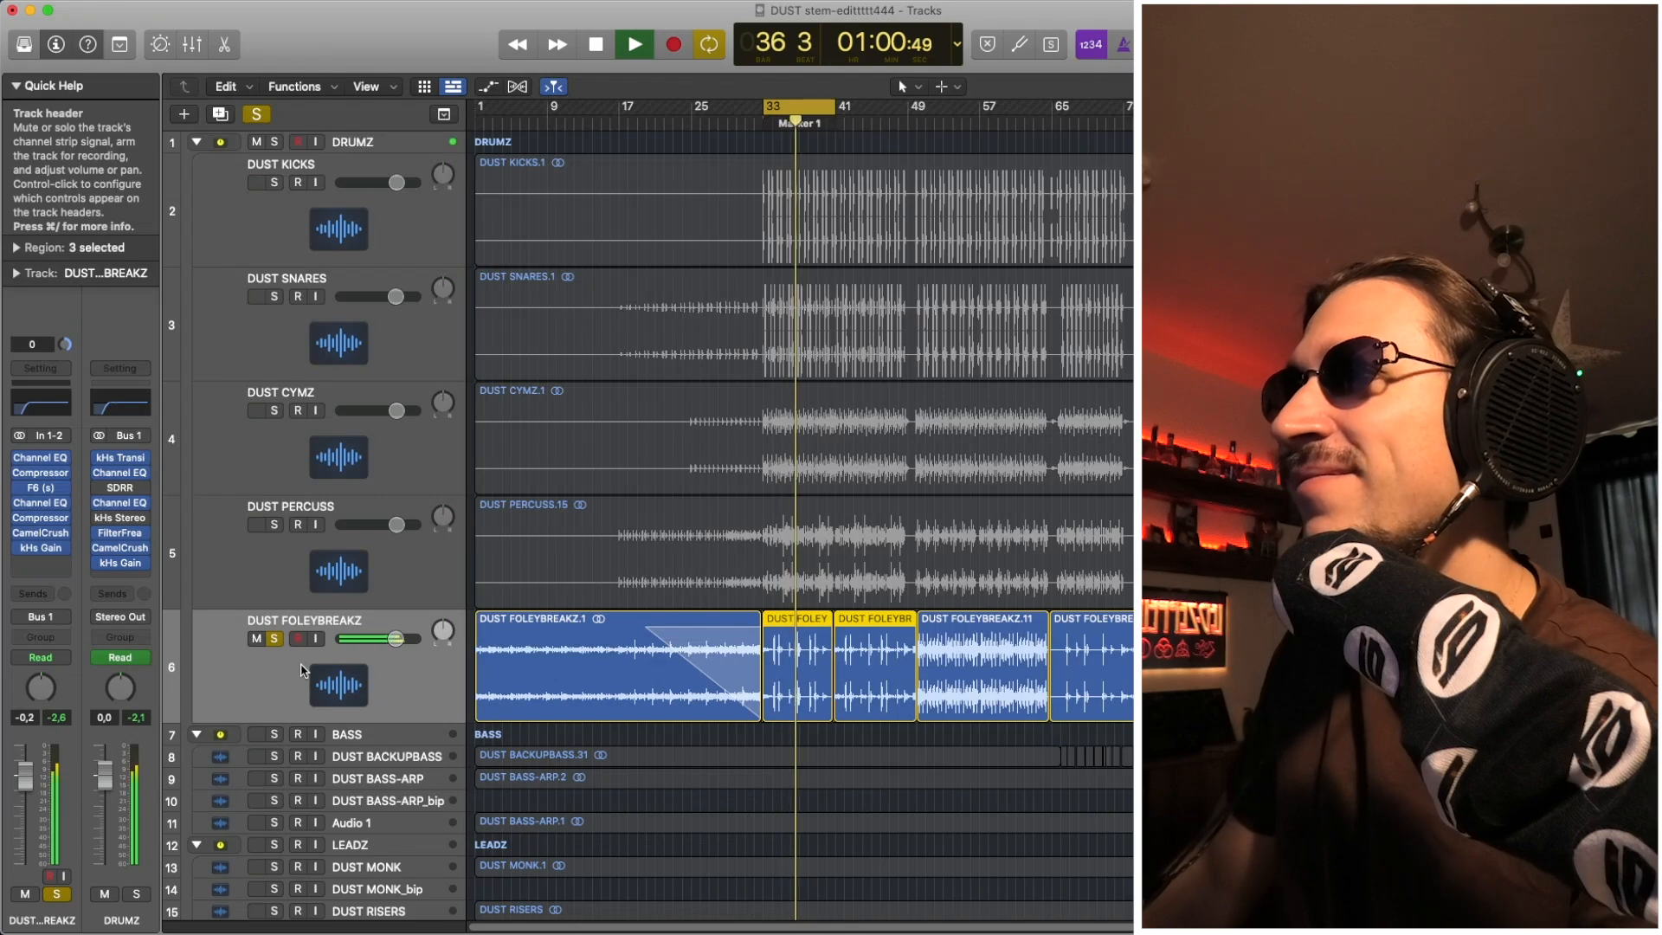
key(space)
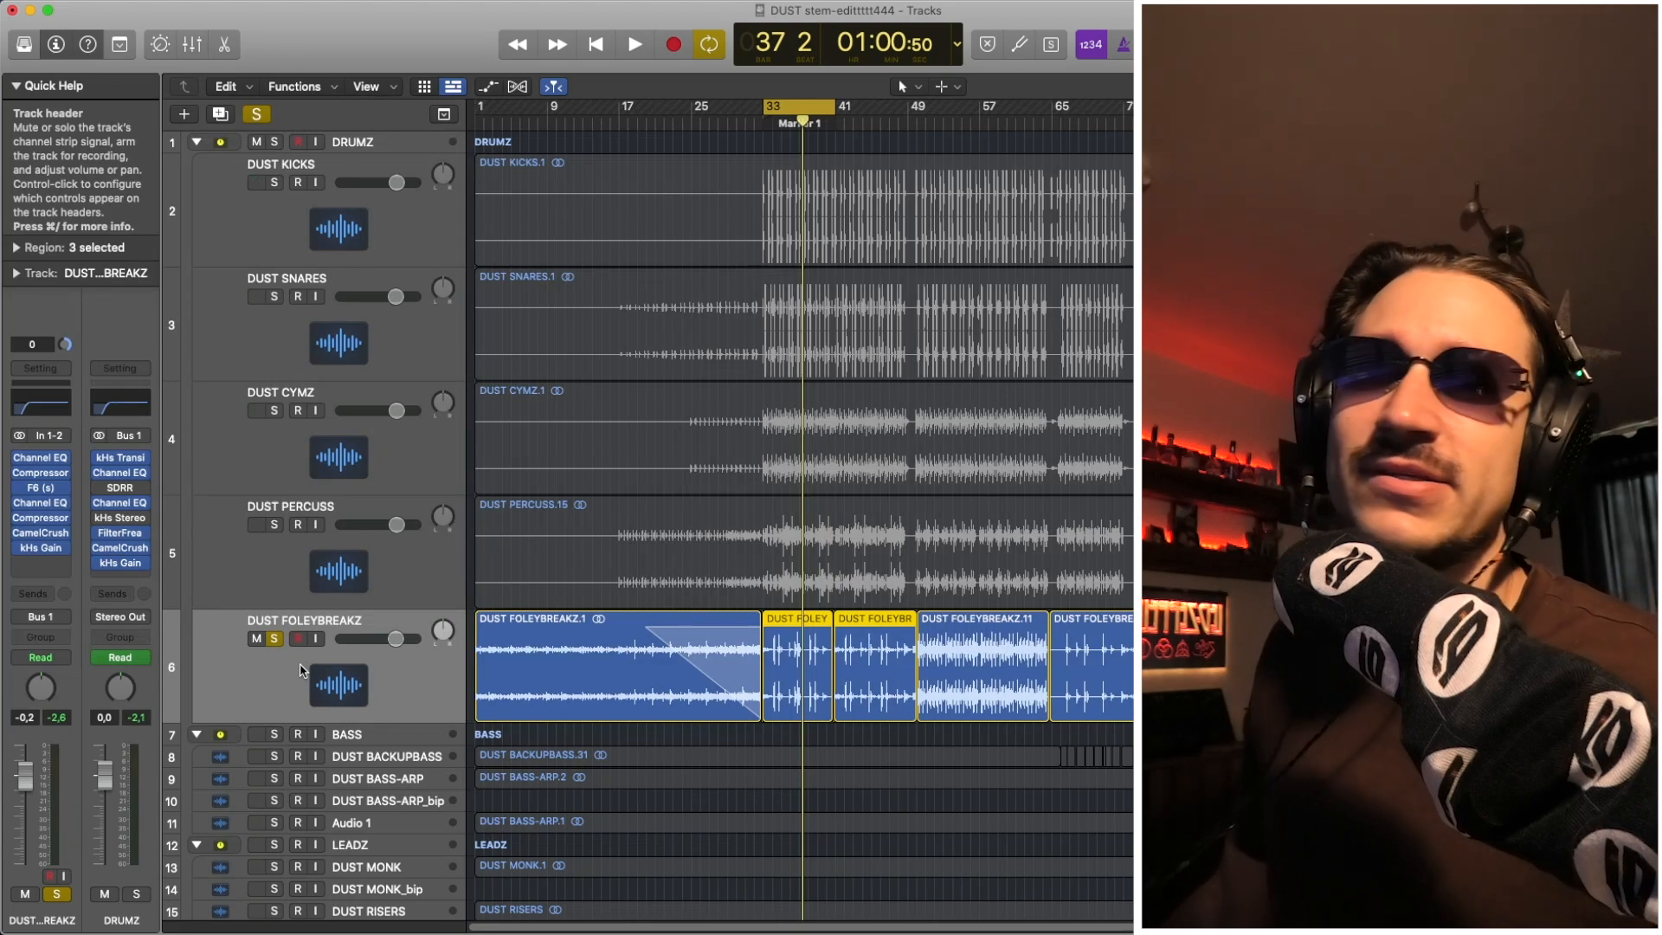
key(space)
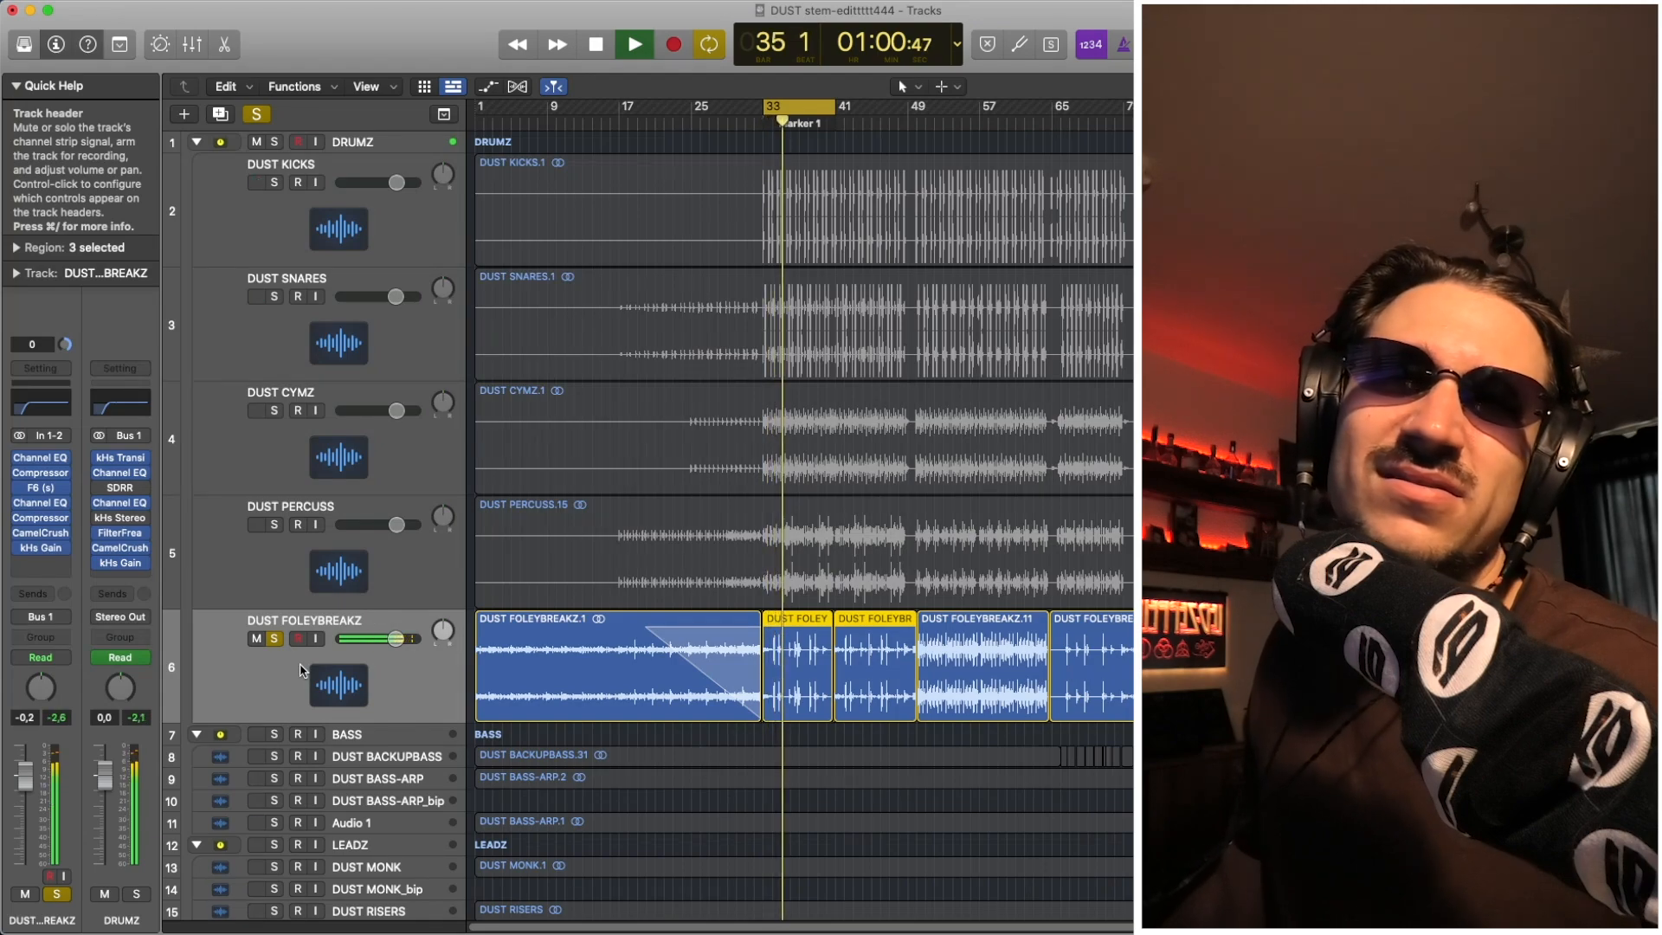
key(space)
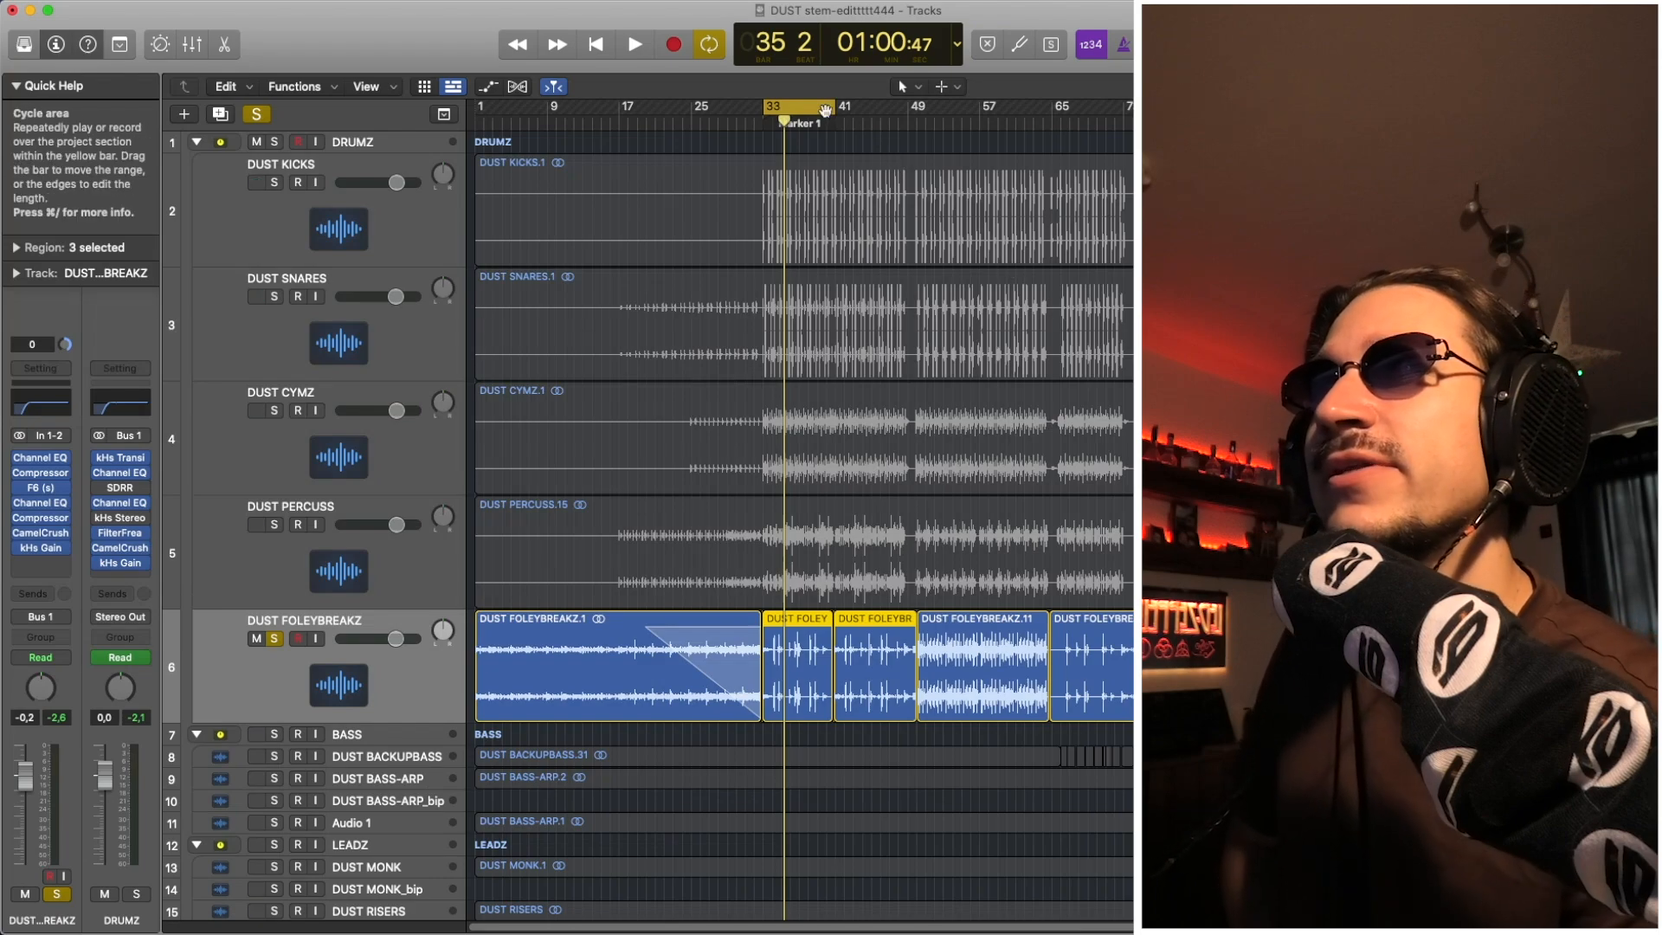
Turn off cycling and audition DUST FOLEYBREAKZ from around bar 42 and across the section change at bar 49
click(857, 123)
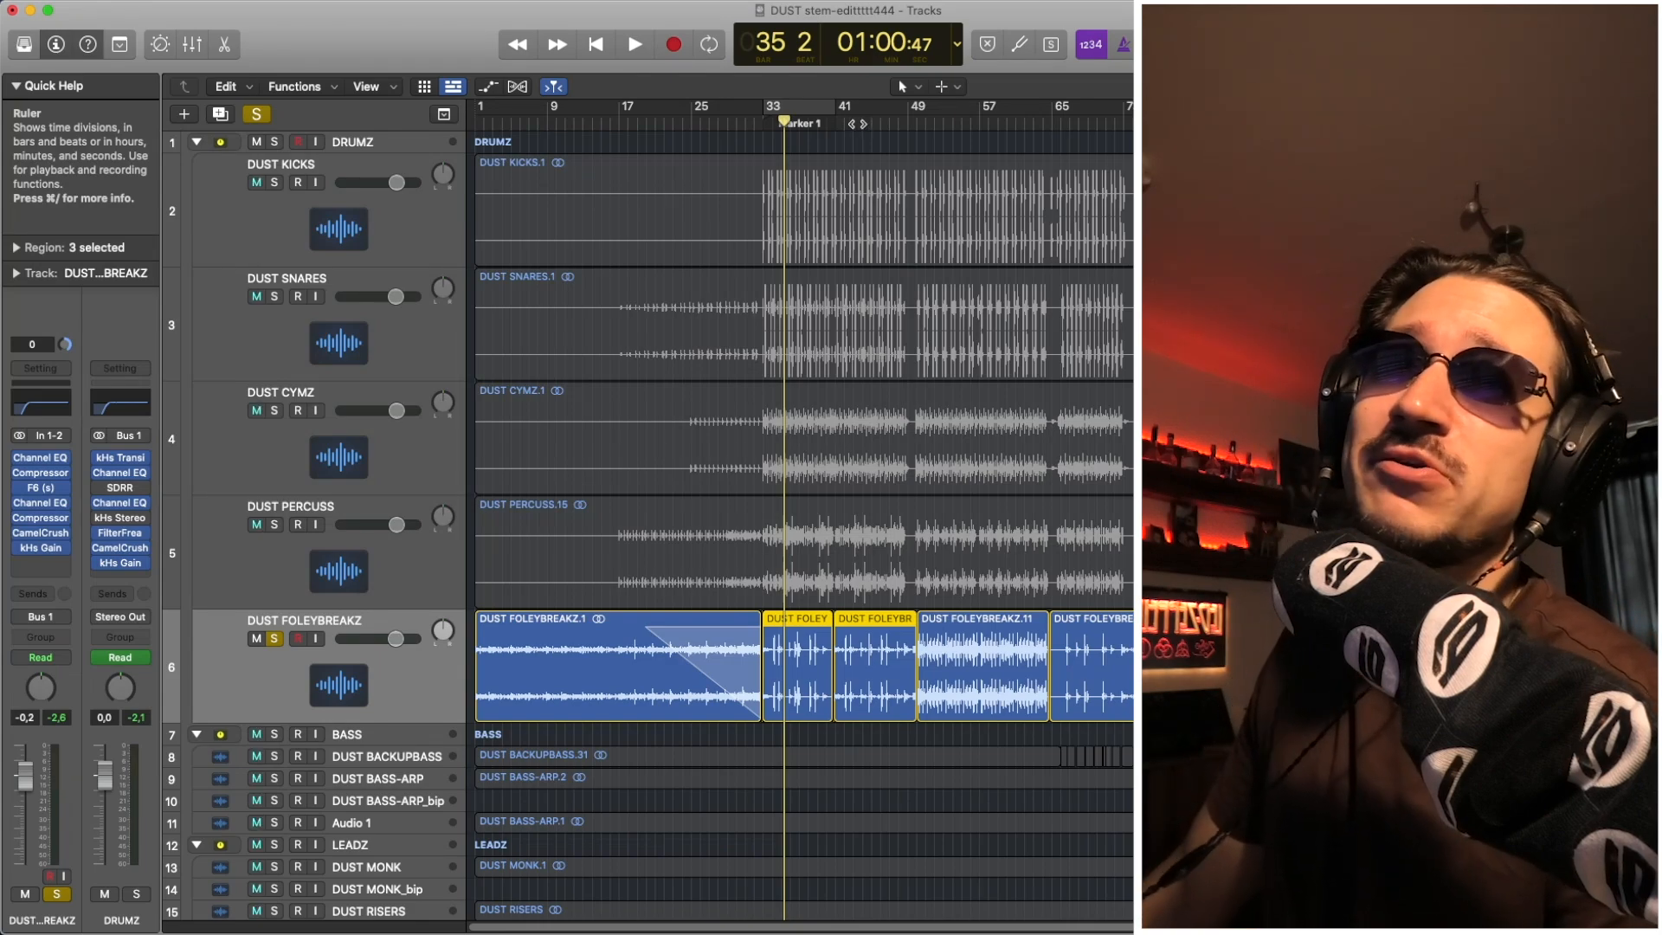
click(851, 123)
key(space)
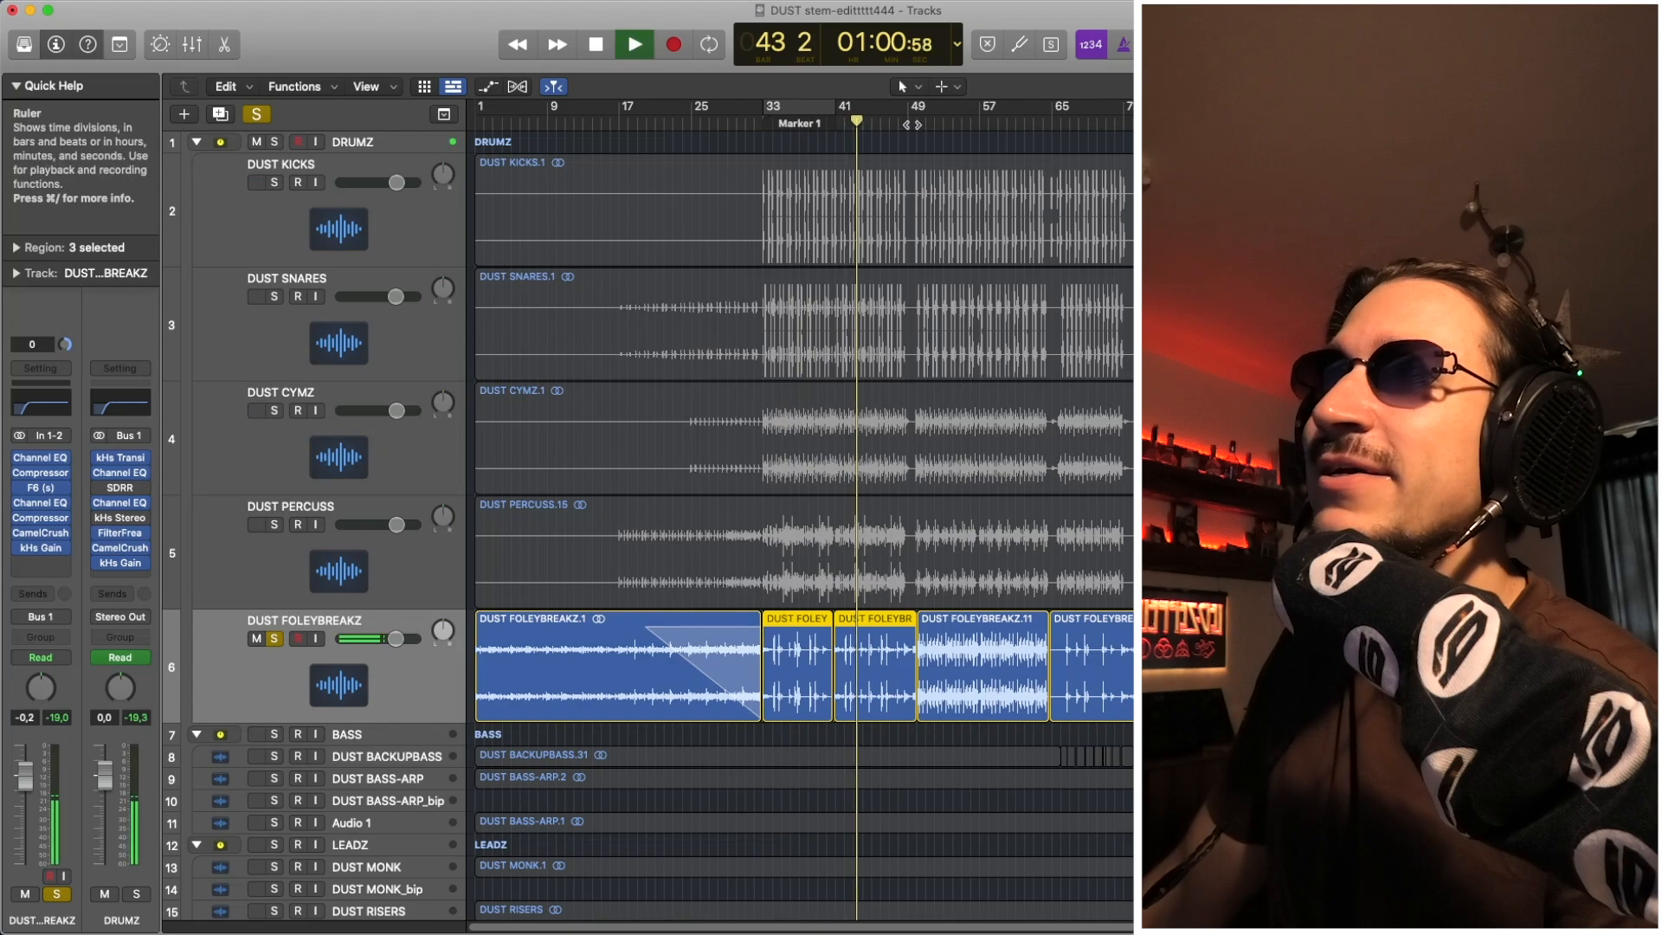
click(909, 123)
key(space)
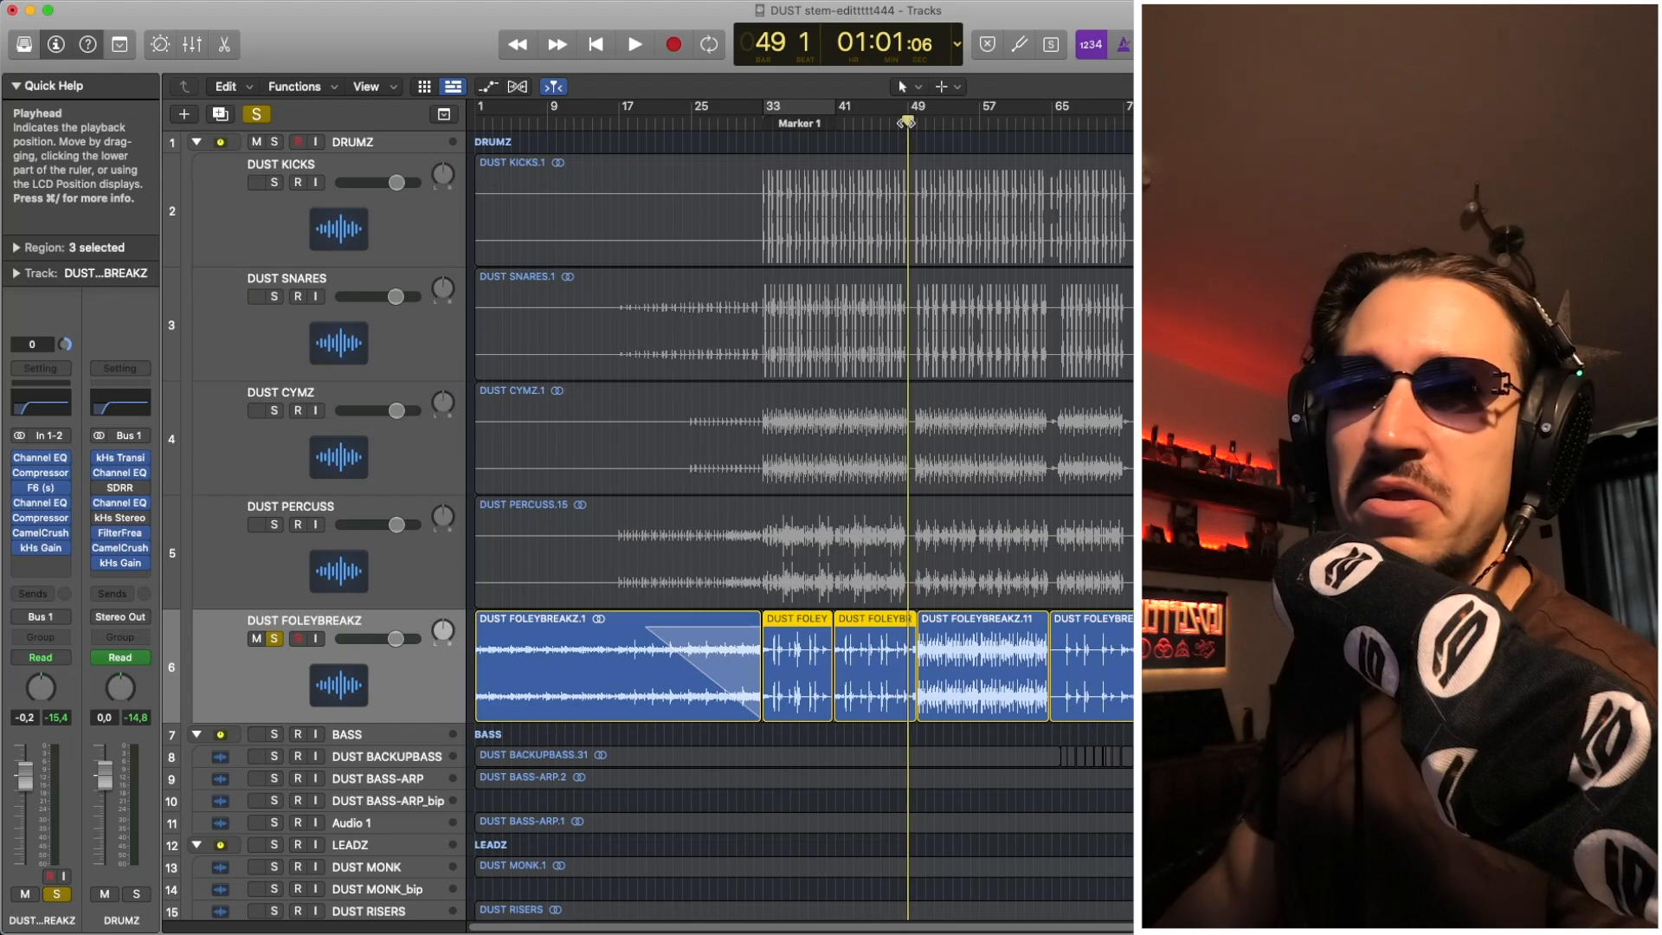
key(space)
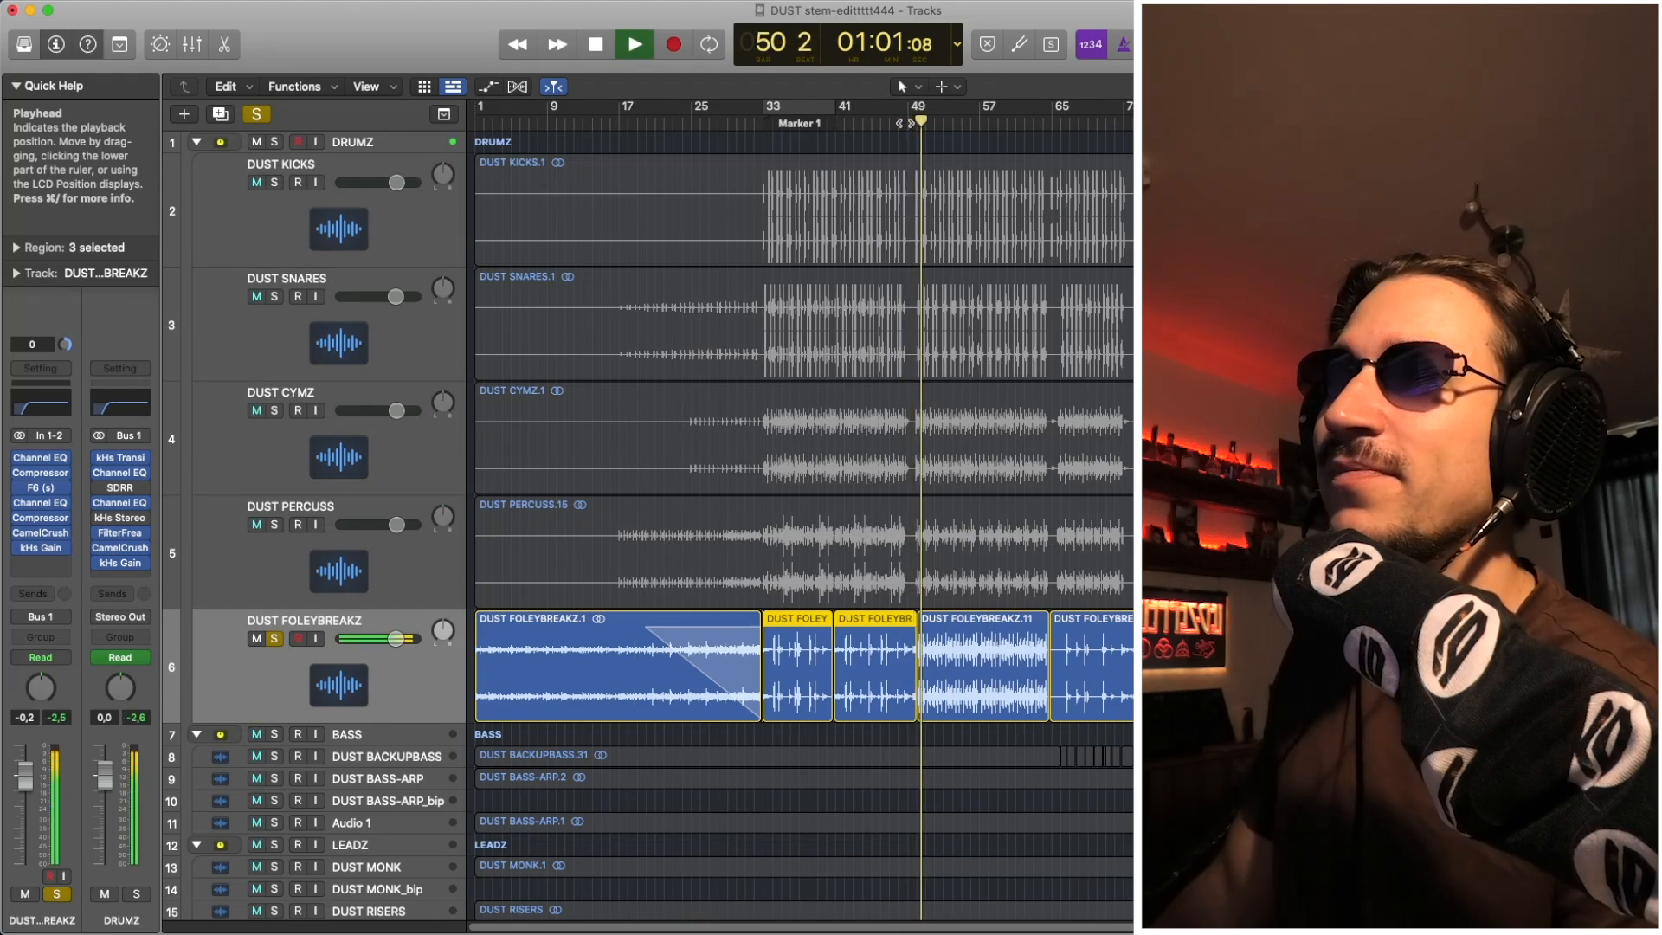
key(space)
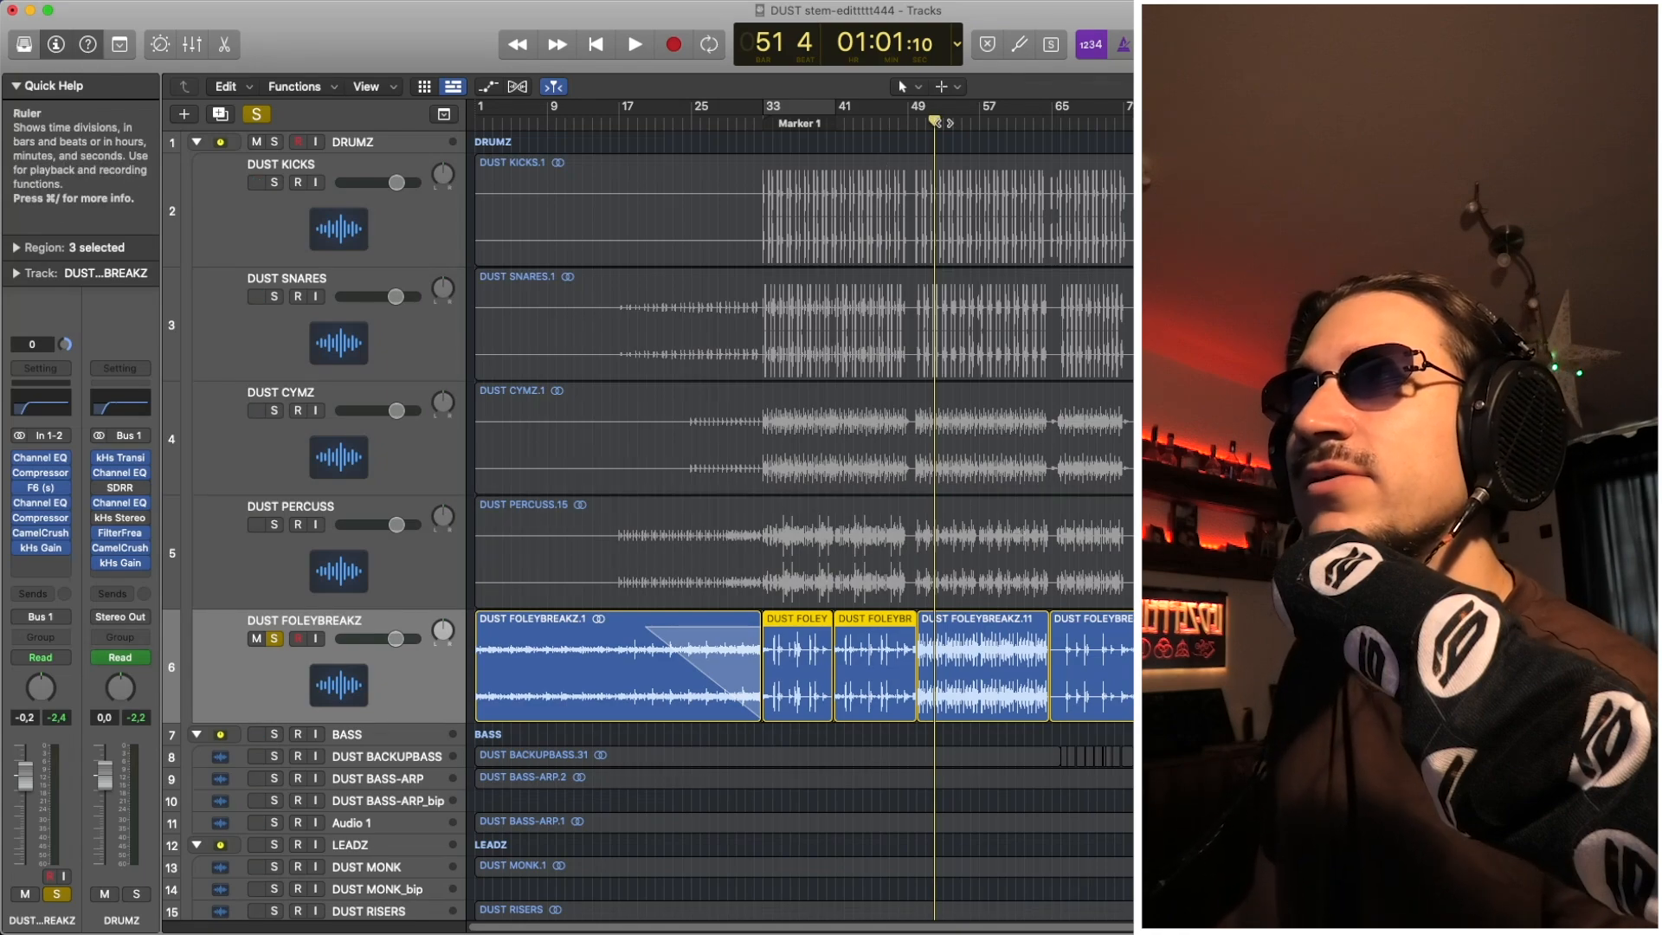
Select the opening DUST FOLEYBREAKZ.1 region and listen to the DUST FOLEYBREAKZ.11 section from around bar 54
click(869, 569)
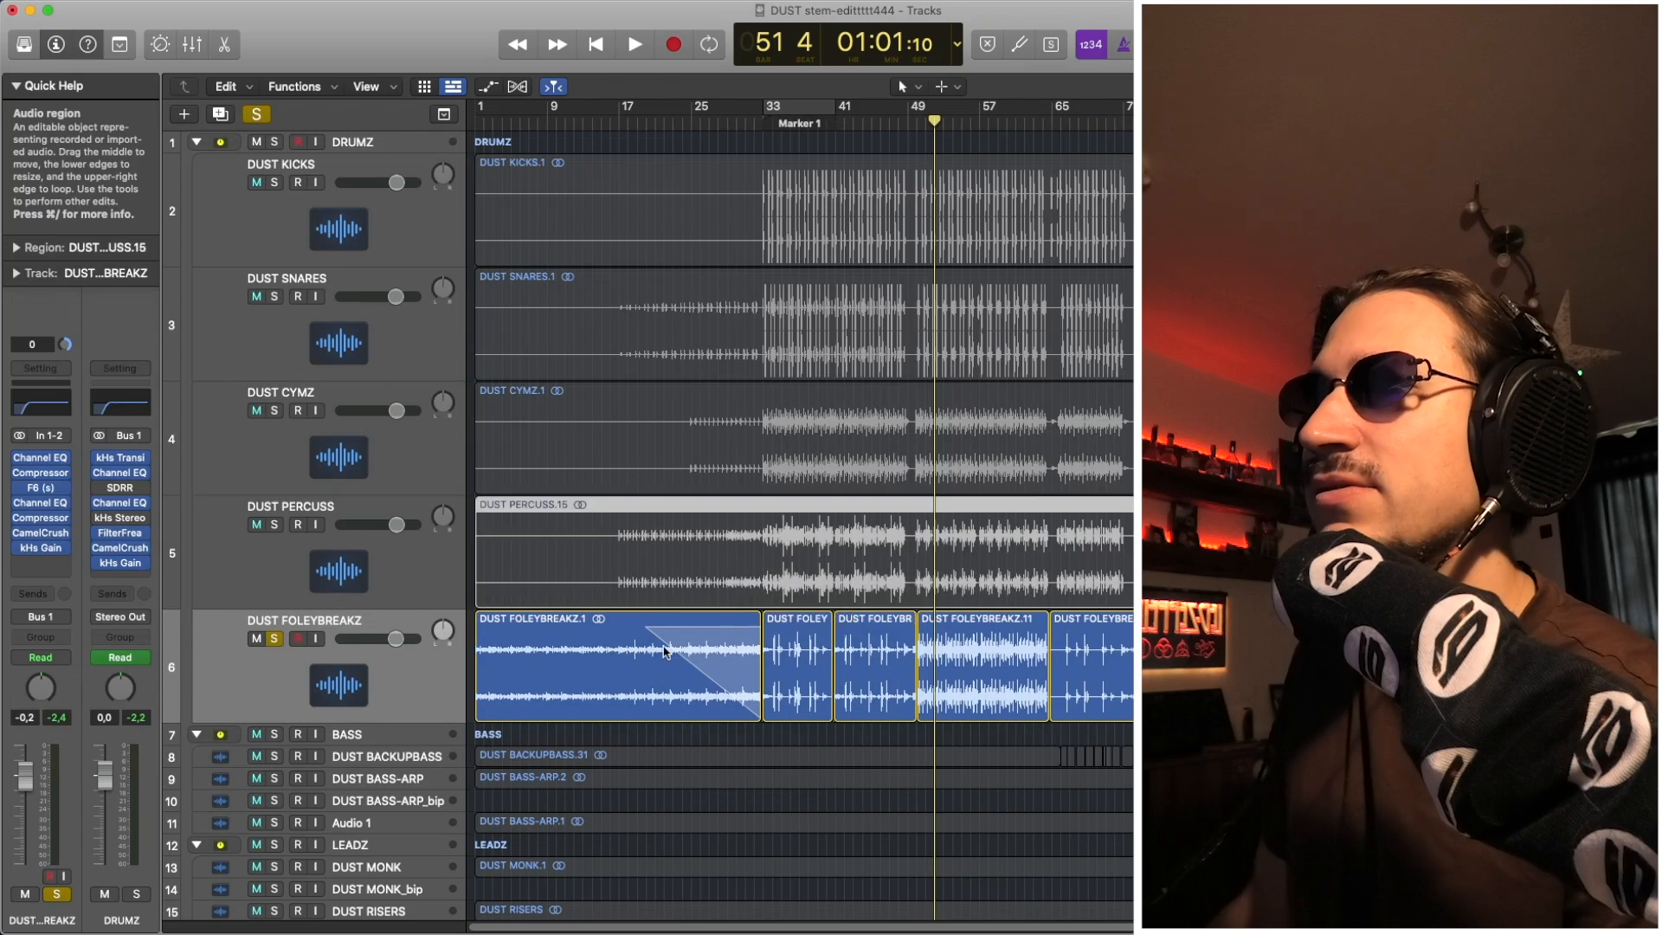
click(631, 658)
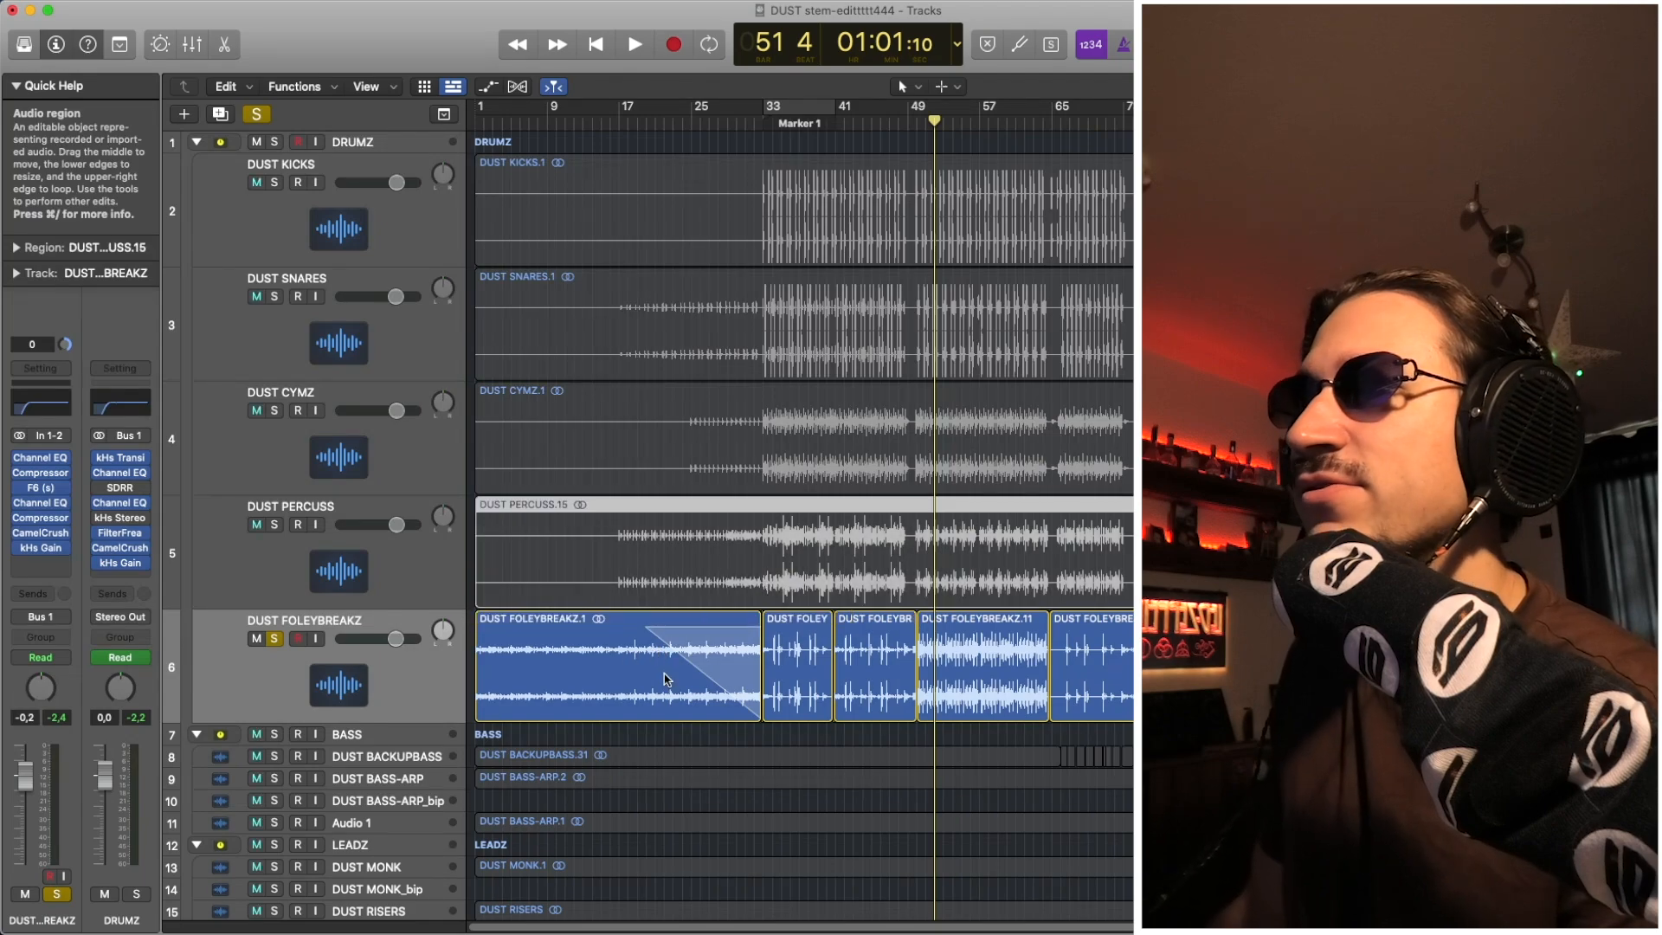
click(952, 126)
key(space)
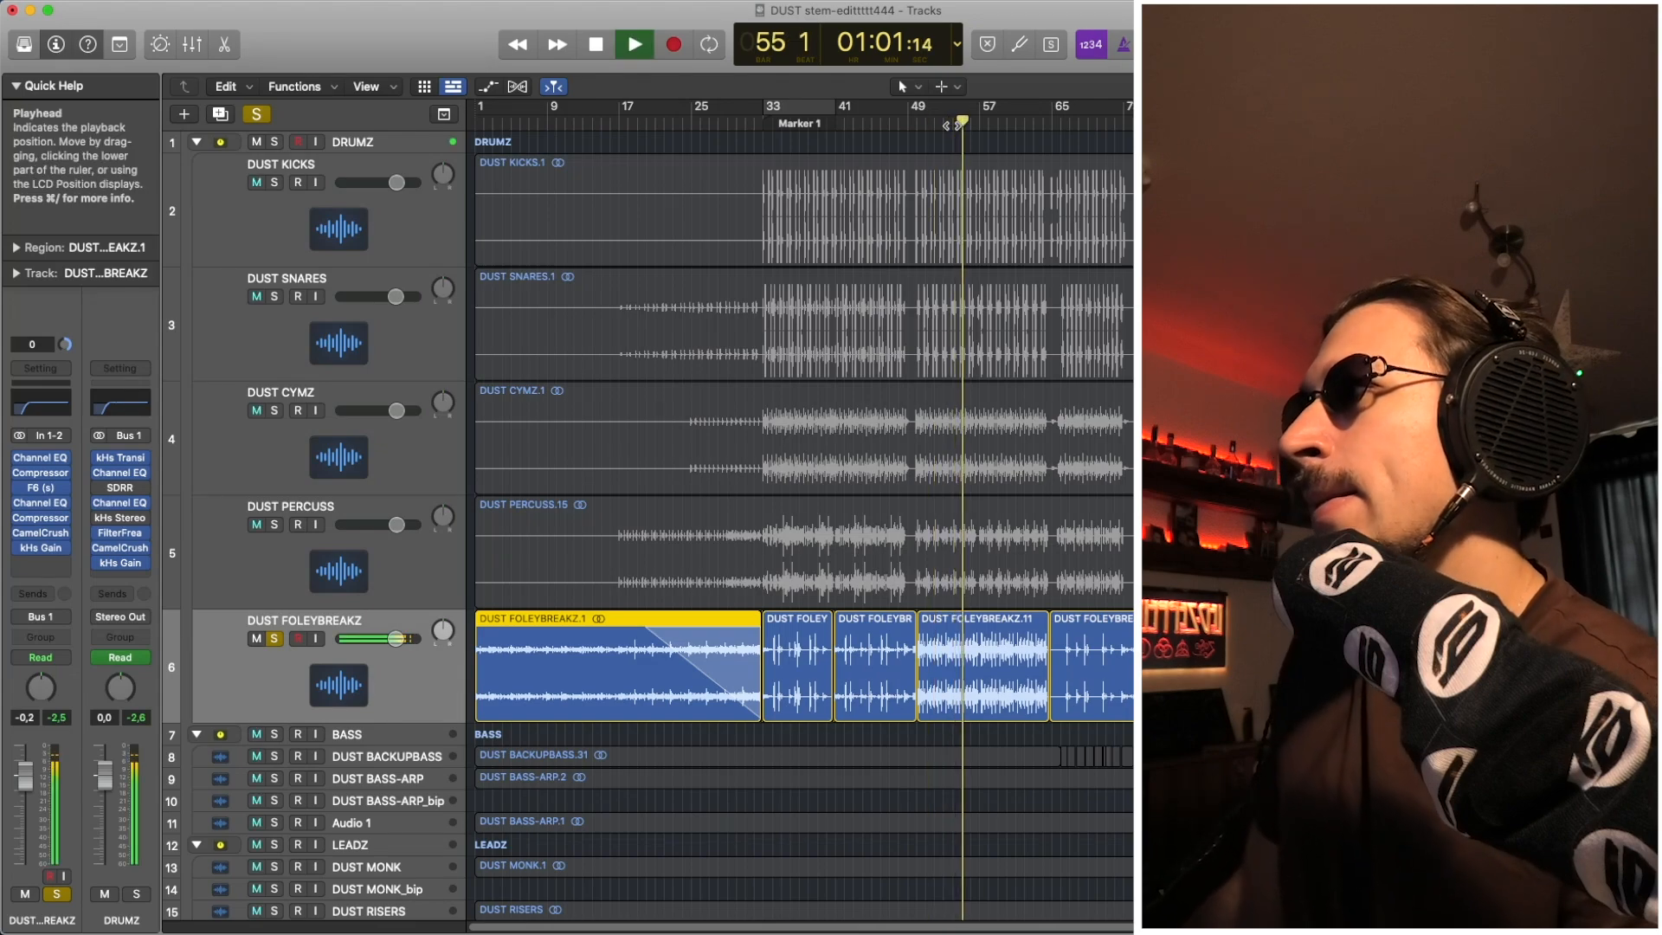
key(space)
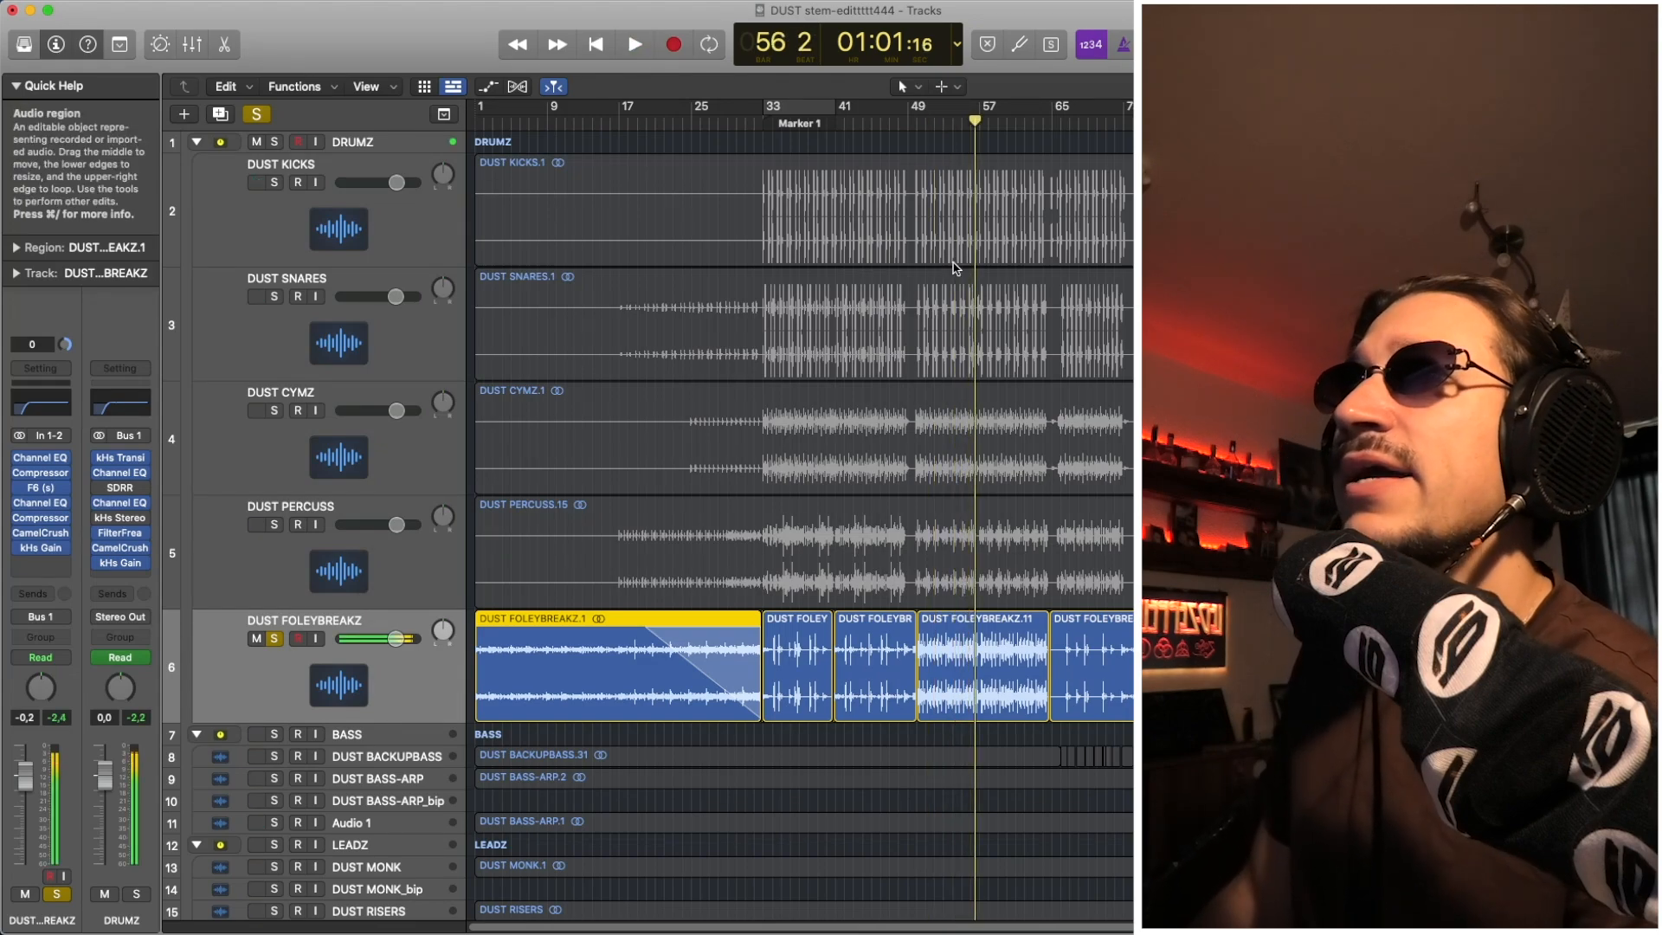
Move the playhead to bar 50 and create a cycle range from there to bar 64
click(933, 125)
click(911, 125)
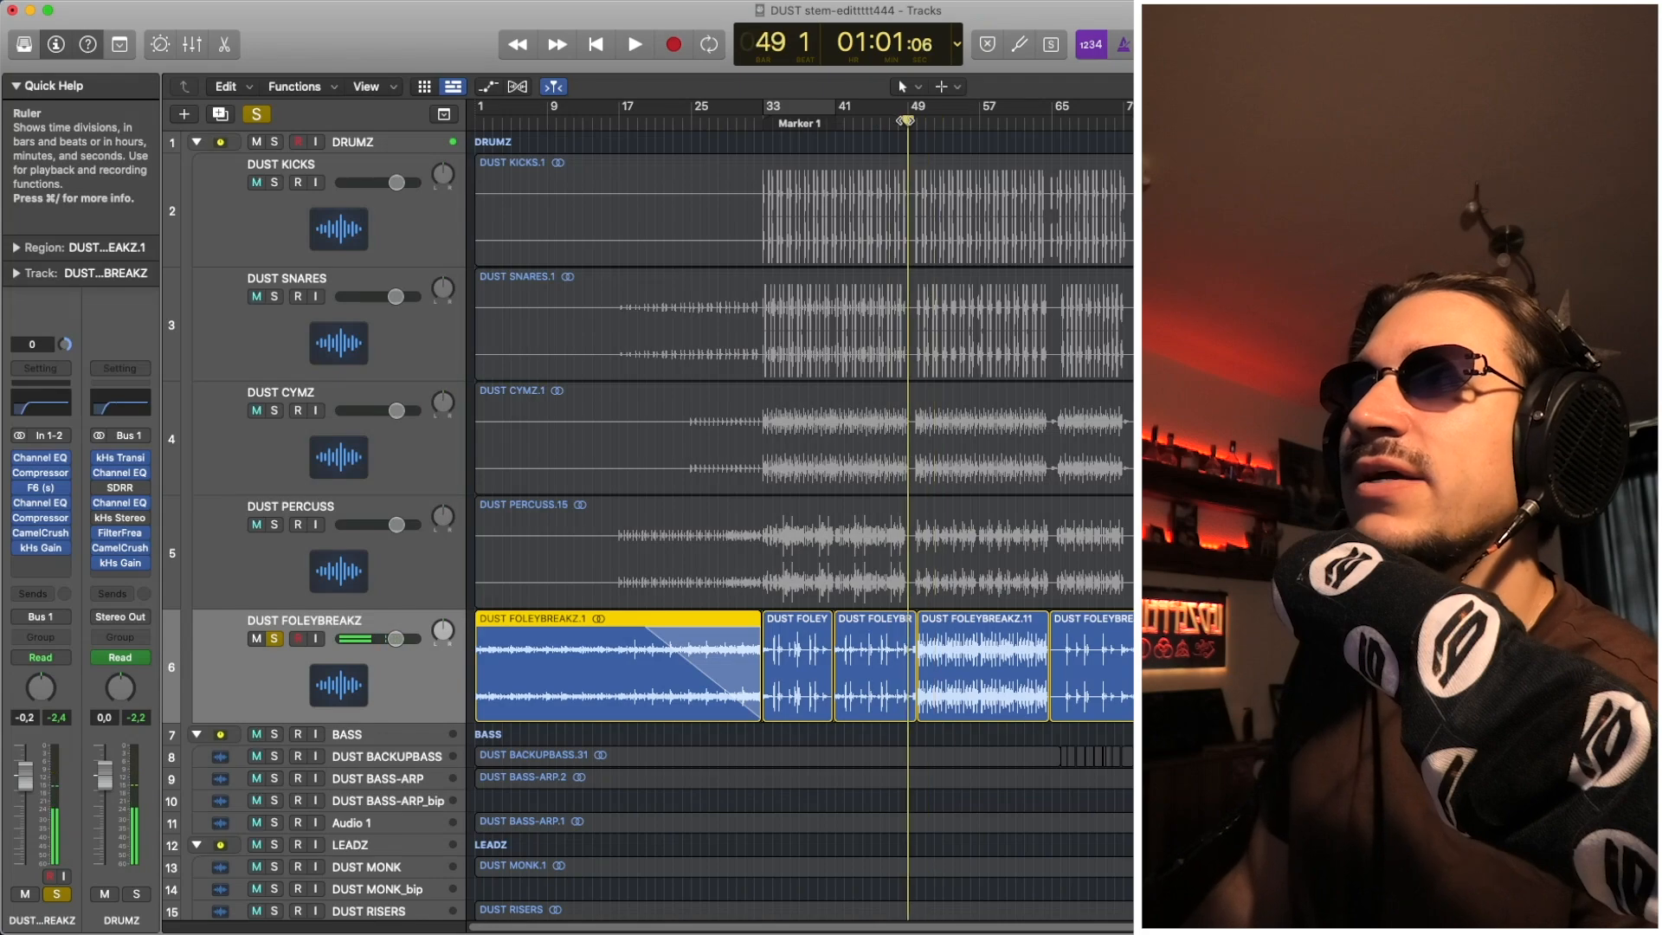
click(918, 122)
drag(920, 107, 1042, 107)
Clear the DUST FOLEYBREAKZ solo, solo the DRUMZ stack and extend the cycle range's start to bar 48
click(273, 641)
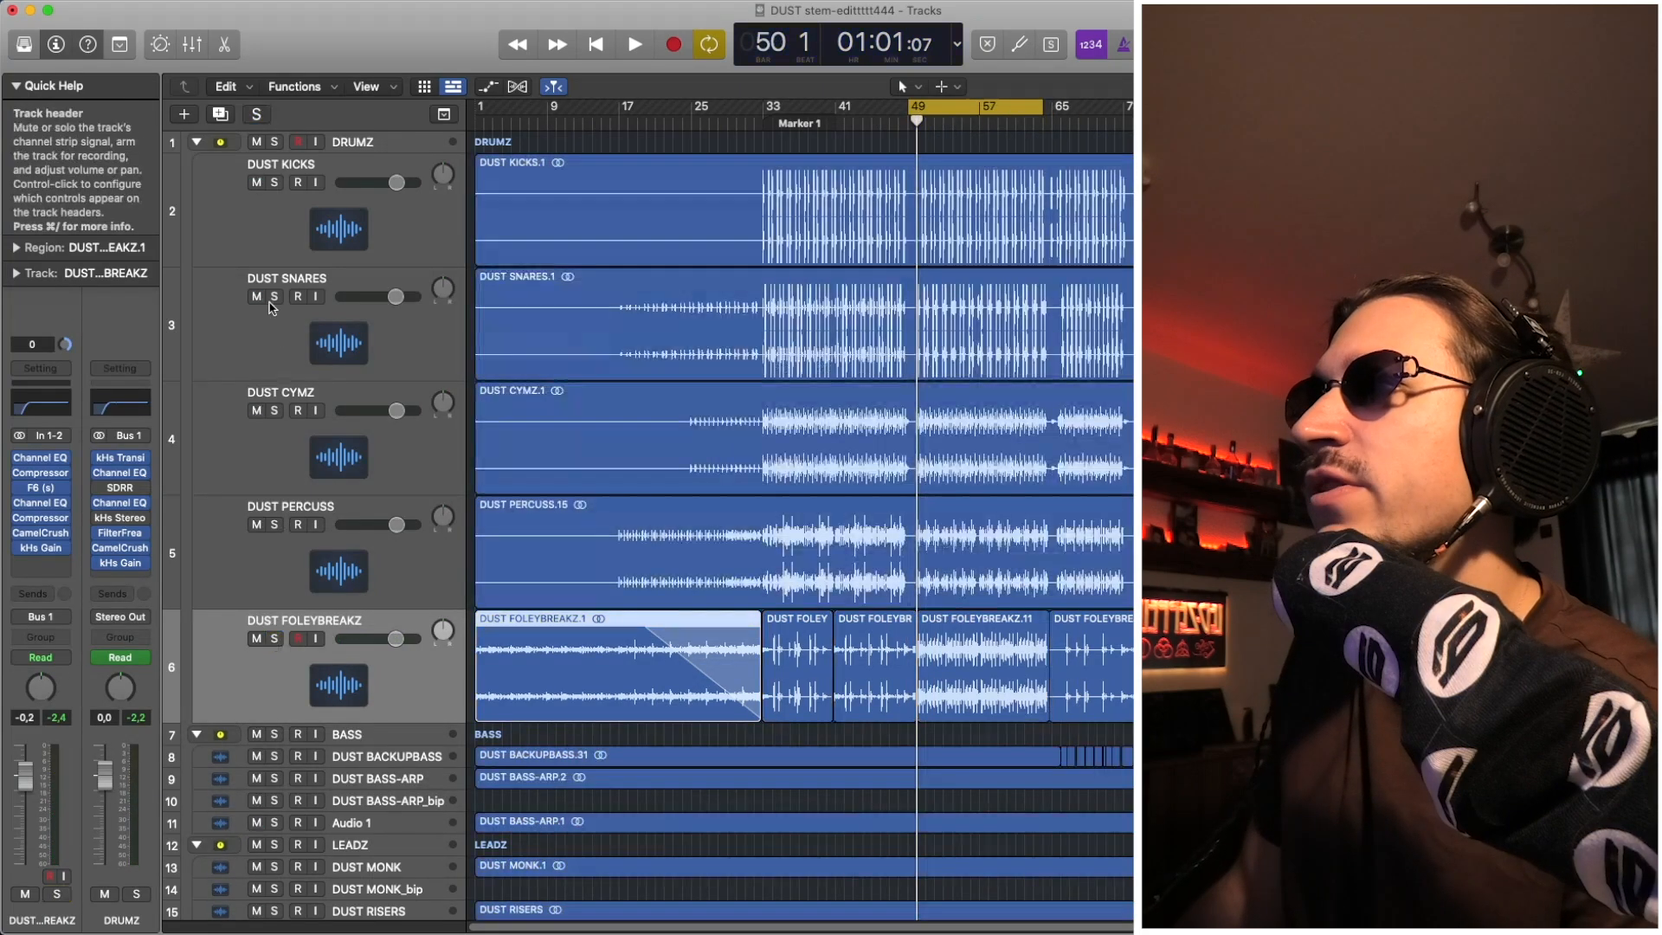
click(273, 141)
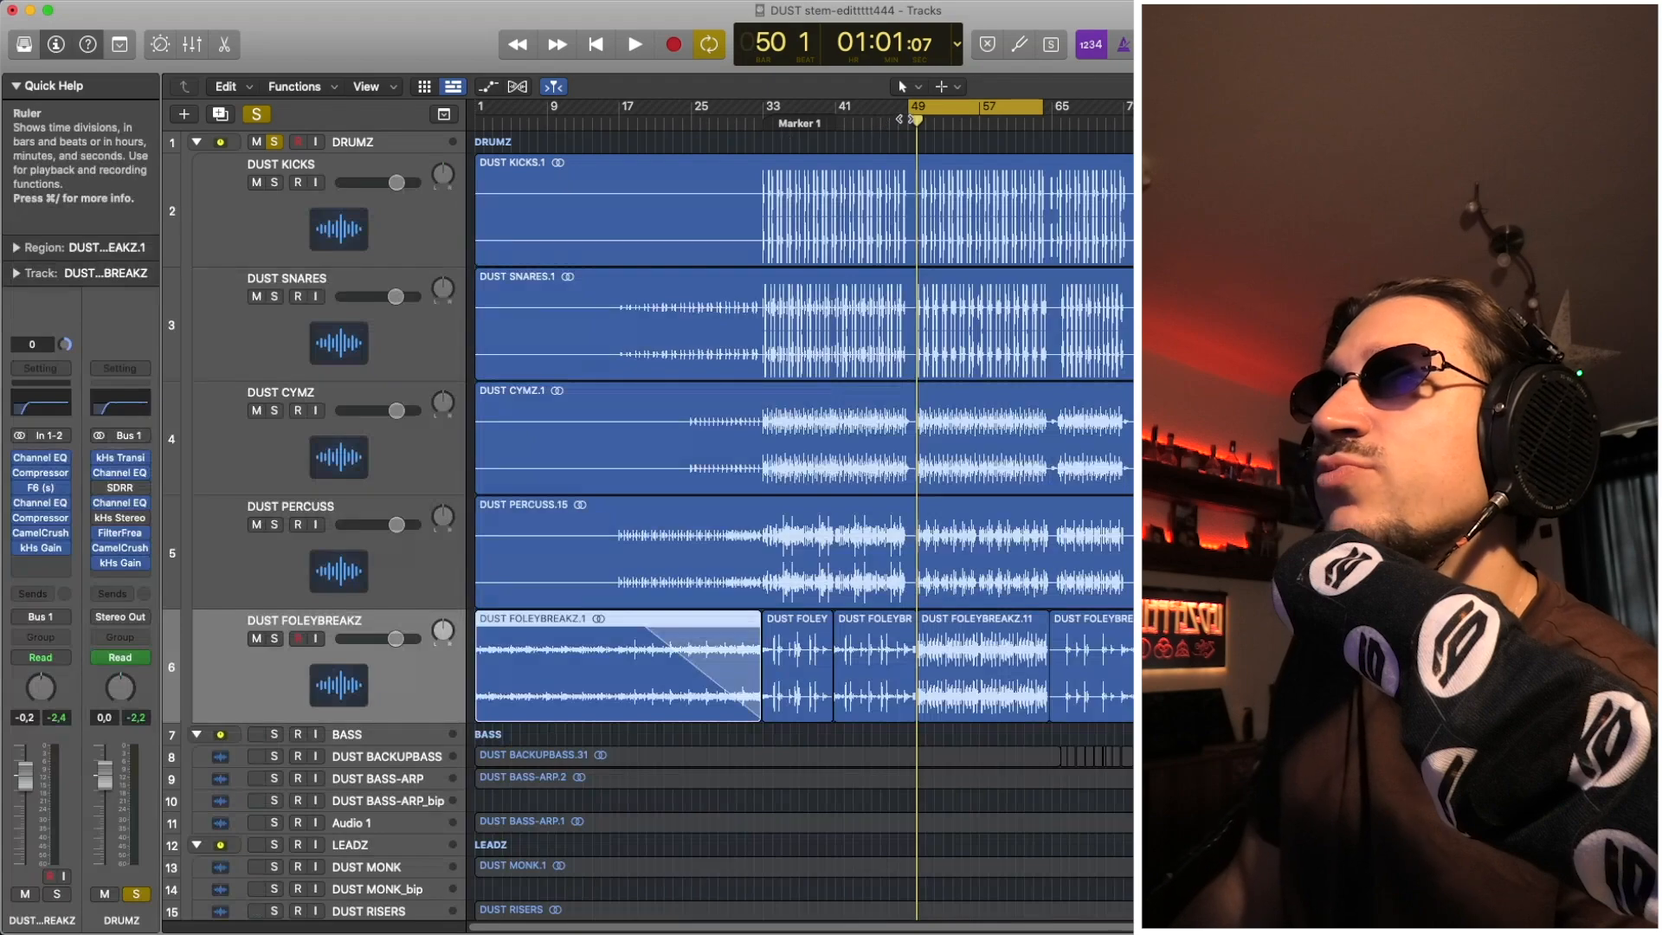
drag(906, 107, 900, 107)
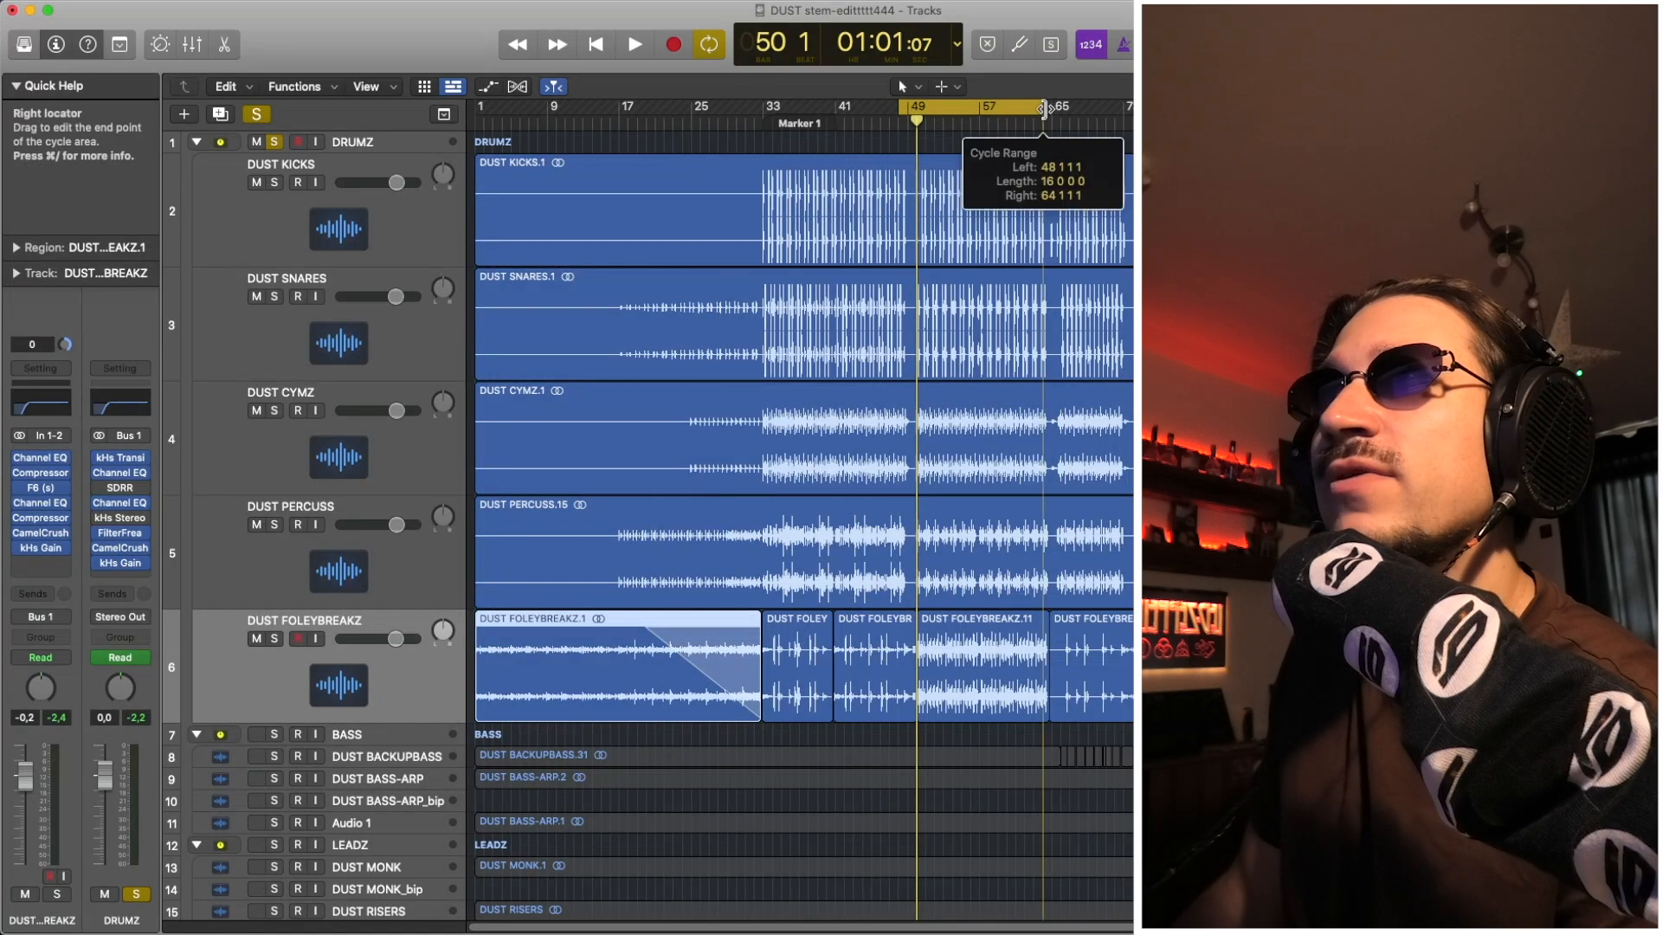
Extend the cycle range's end past bar 64 and audition the soloed DRUMZ stack in several passes from bar 48
drag(1046, 108, 1061, 107)
key(space)
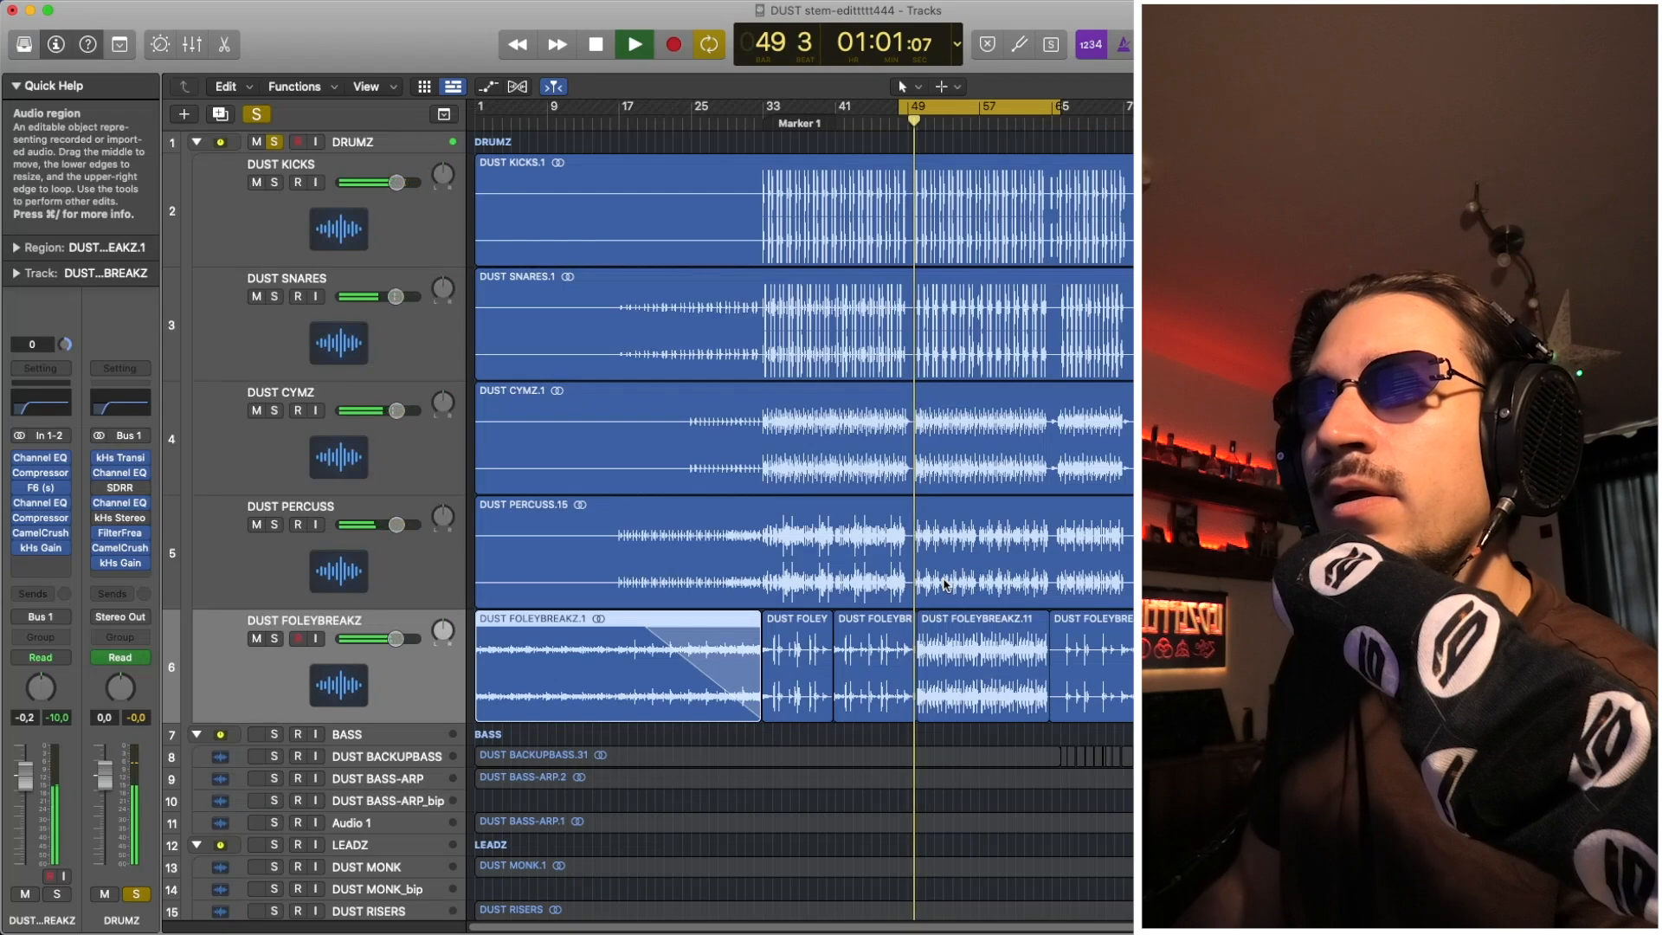
key(space)
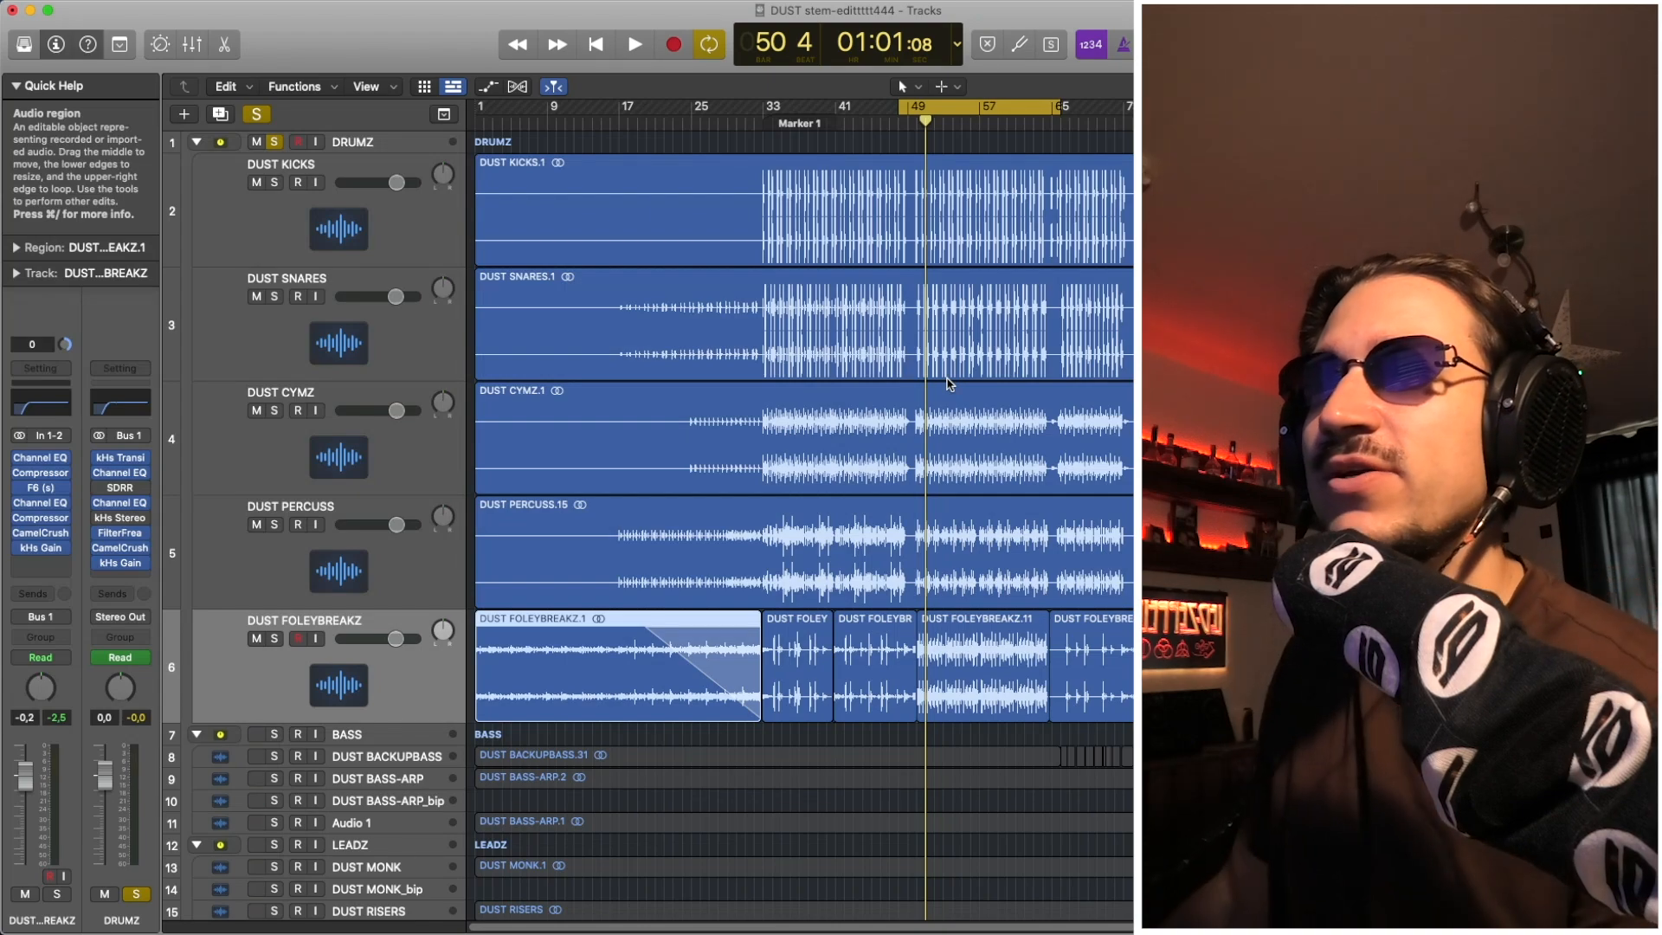
key(space)
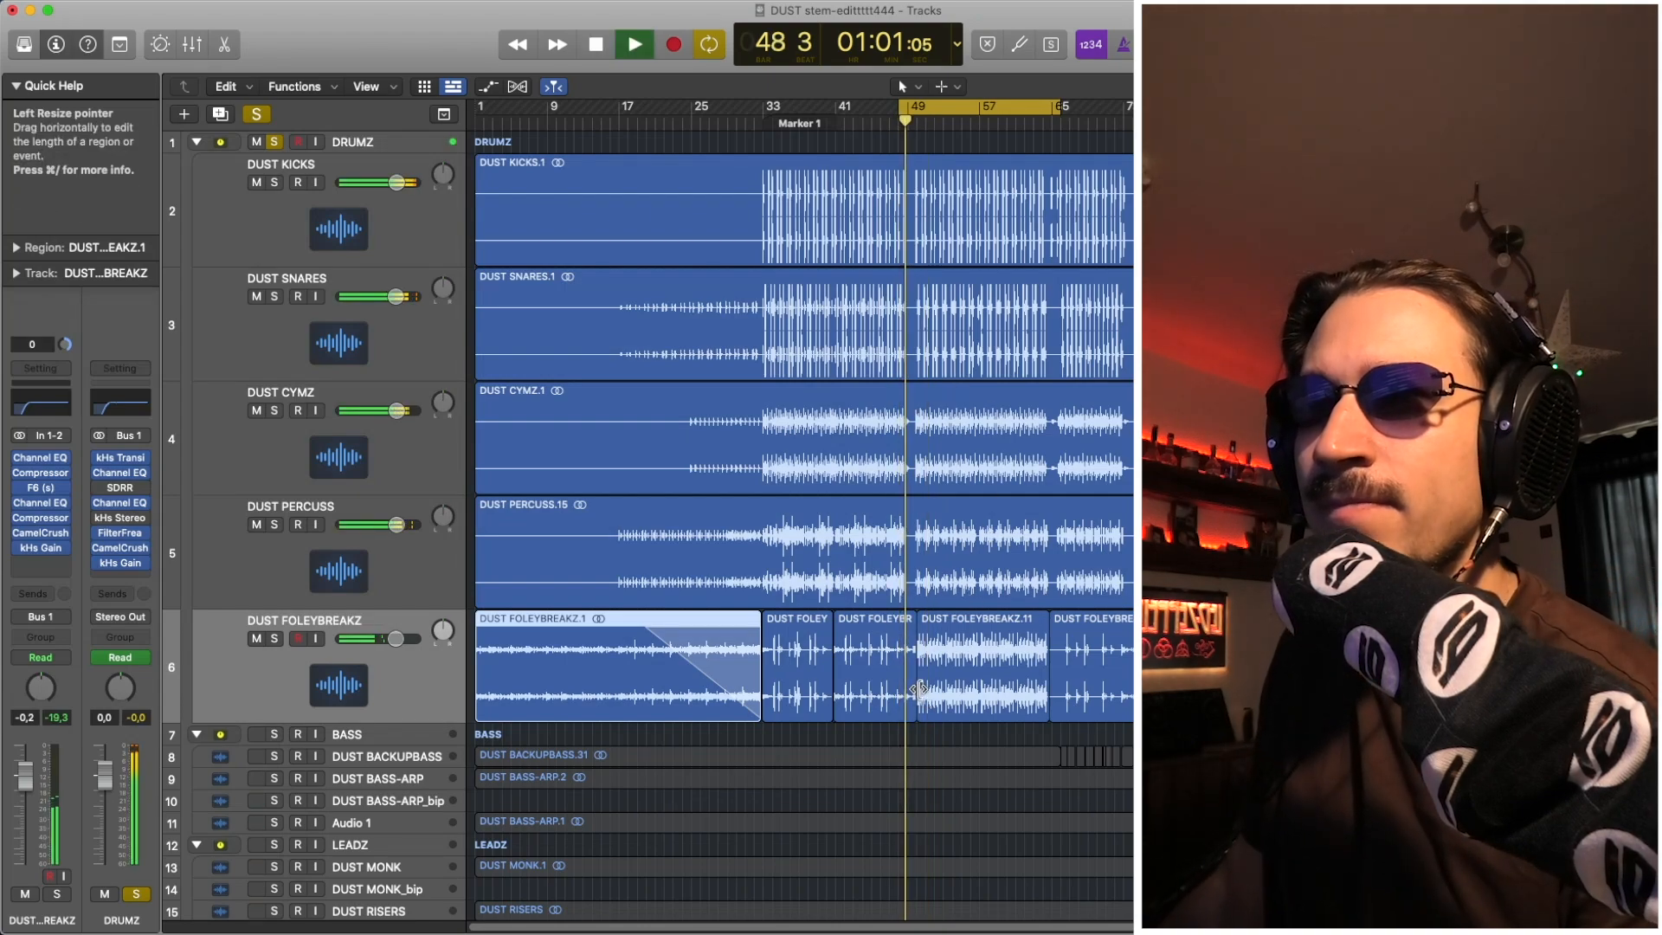
key(space)
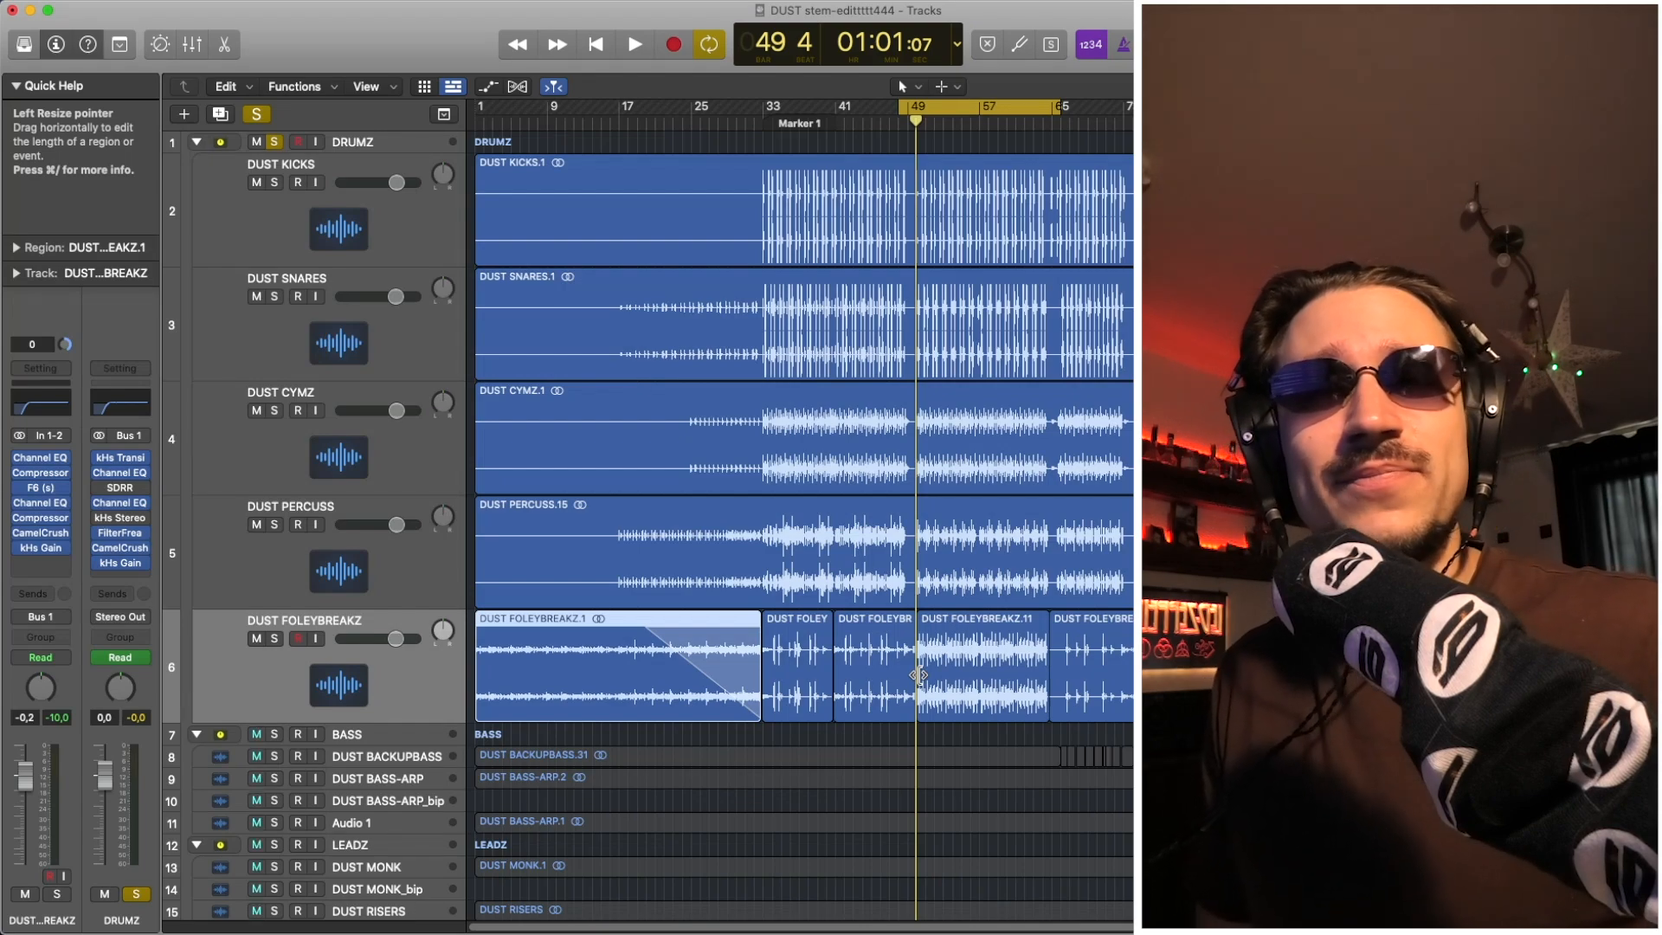
key(space)
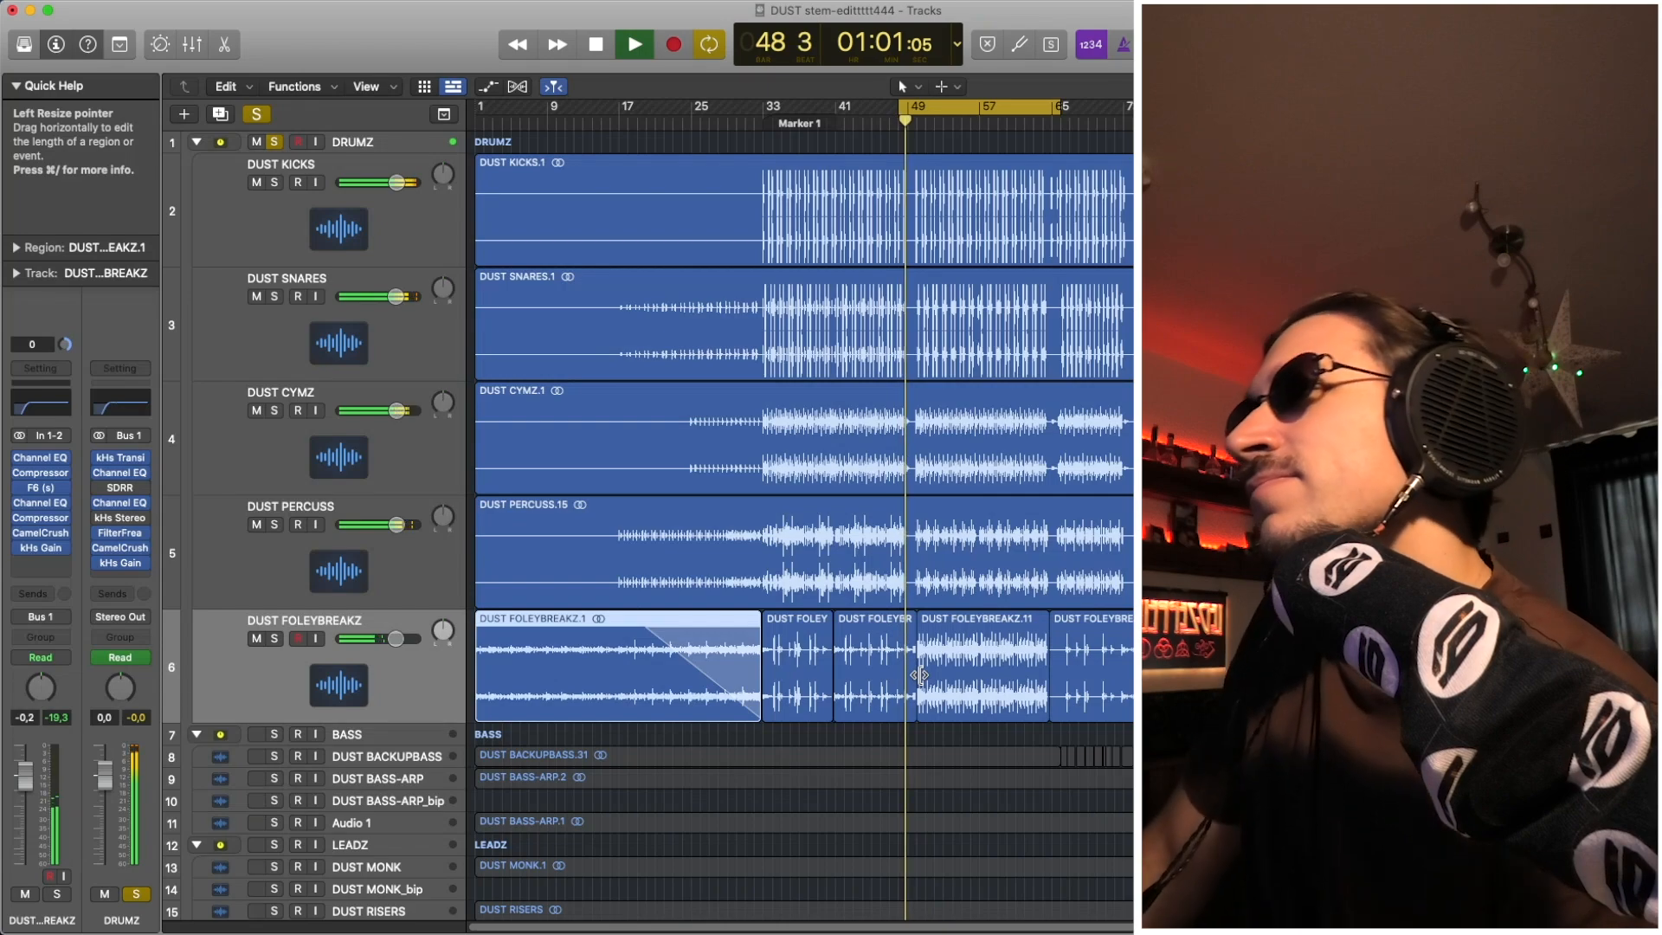
key(space)
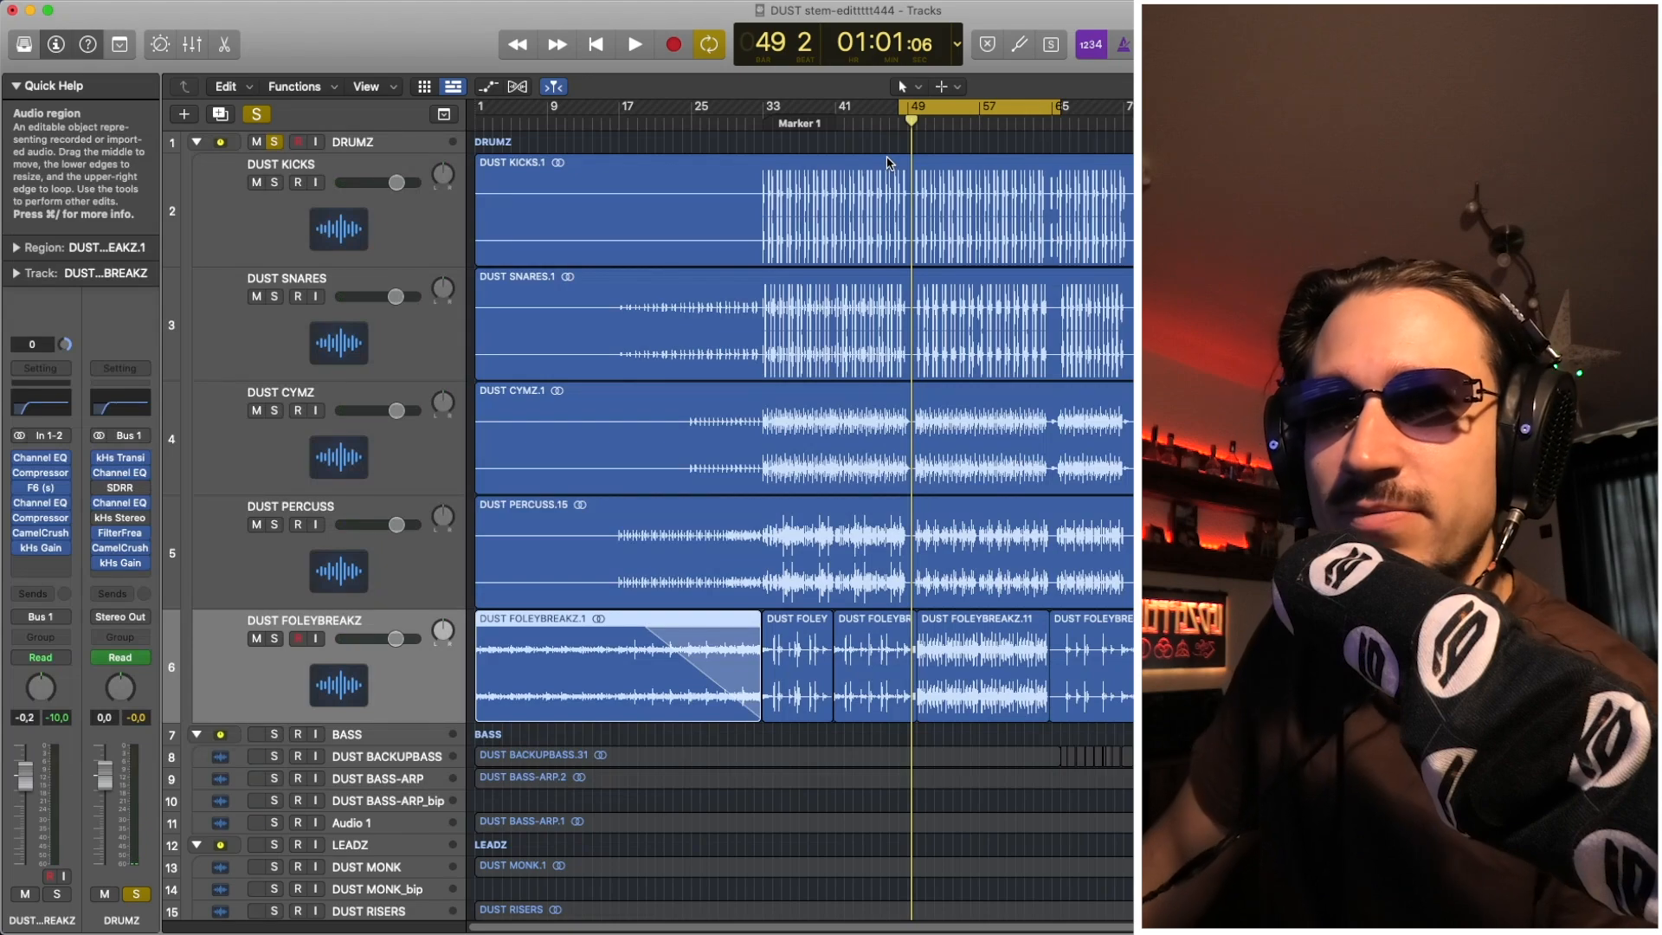
key(space)
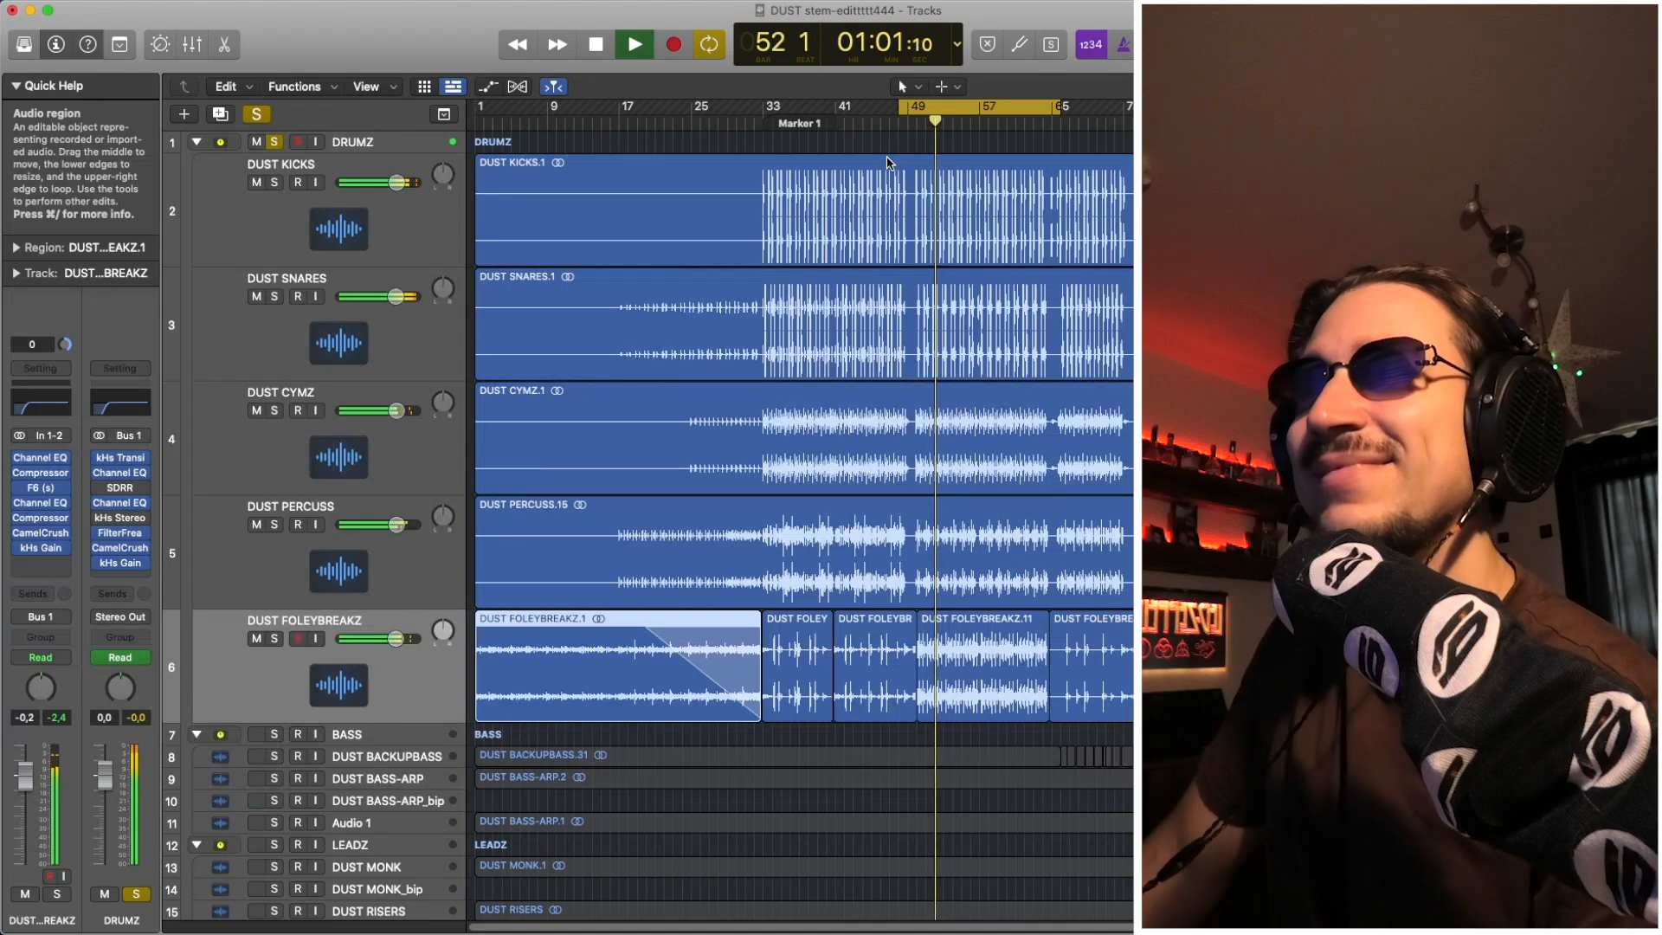
key(space)
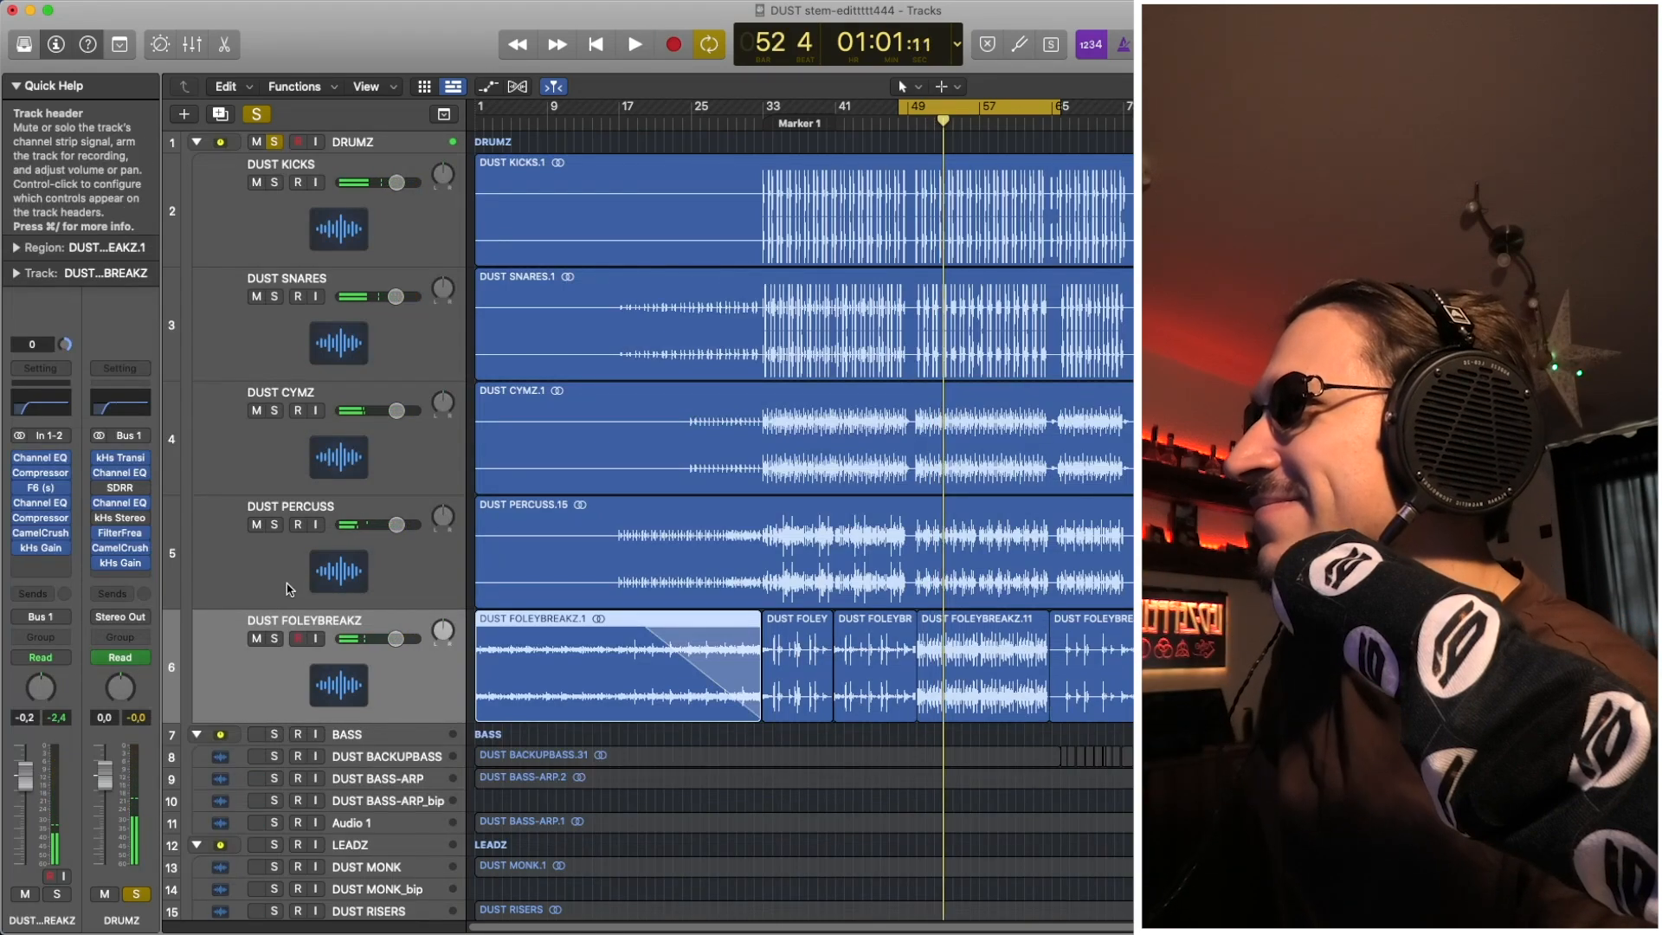
Examine the F6 dynamic EQ on DUST FOLEYBREAKZ, including its side-chain source options, and close the plug-in
click(41, 490)
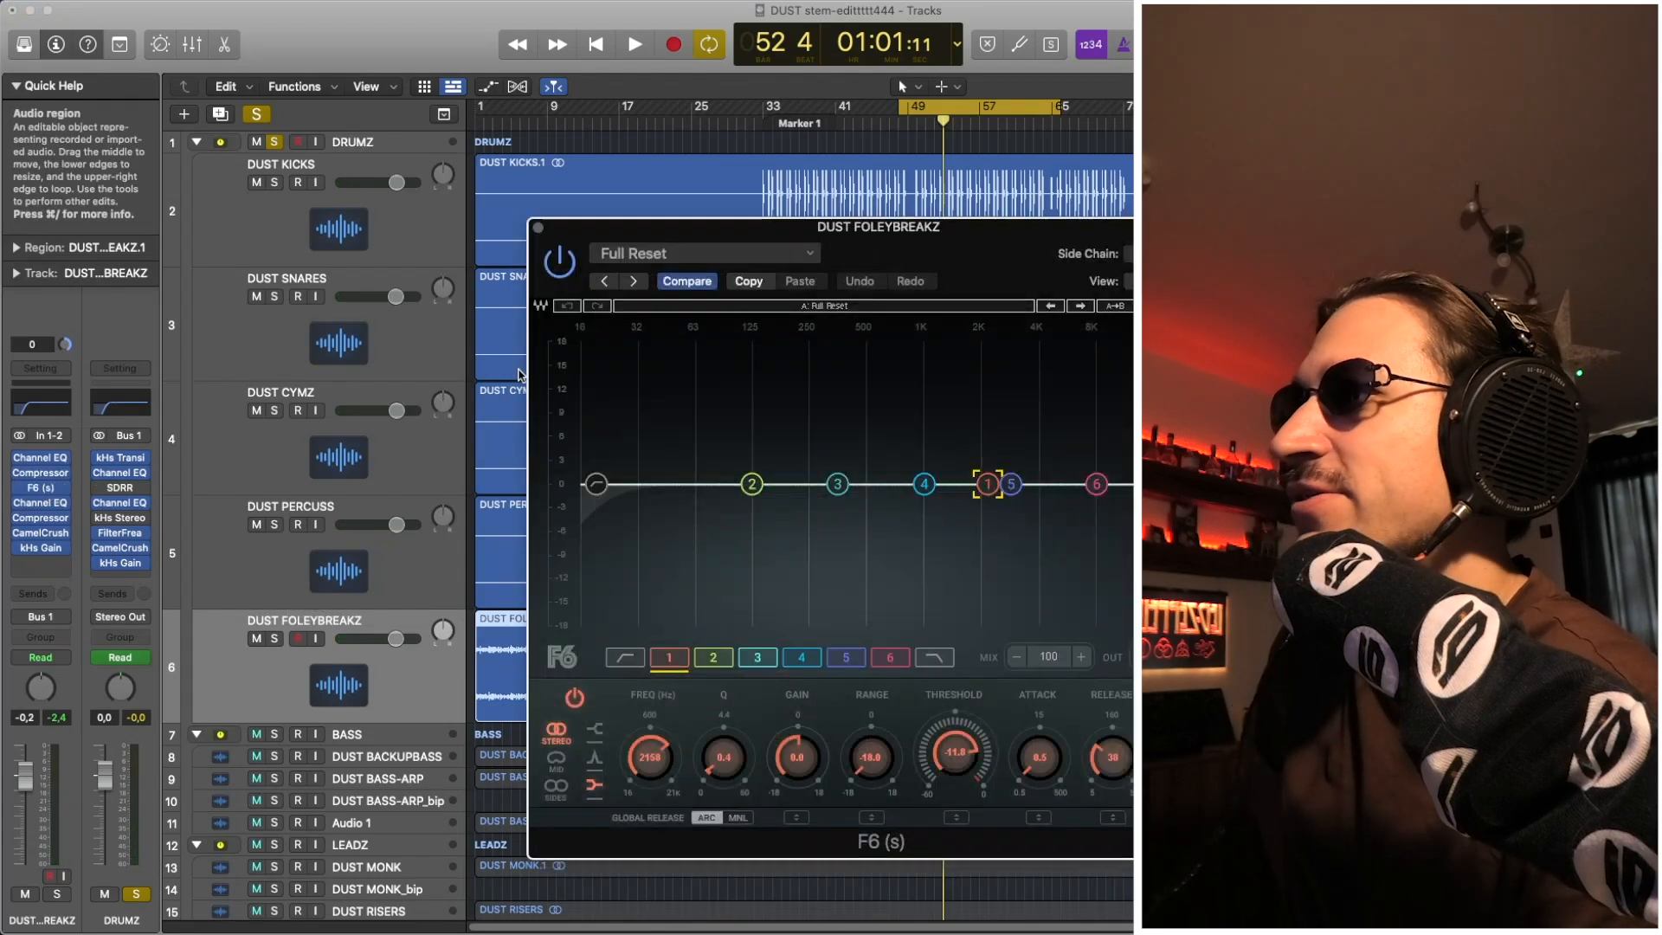
click(1128, 253)
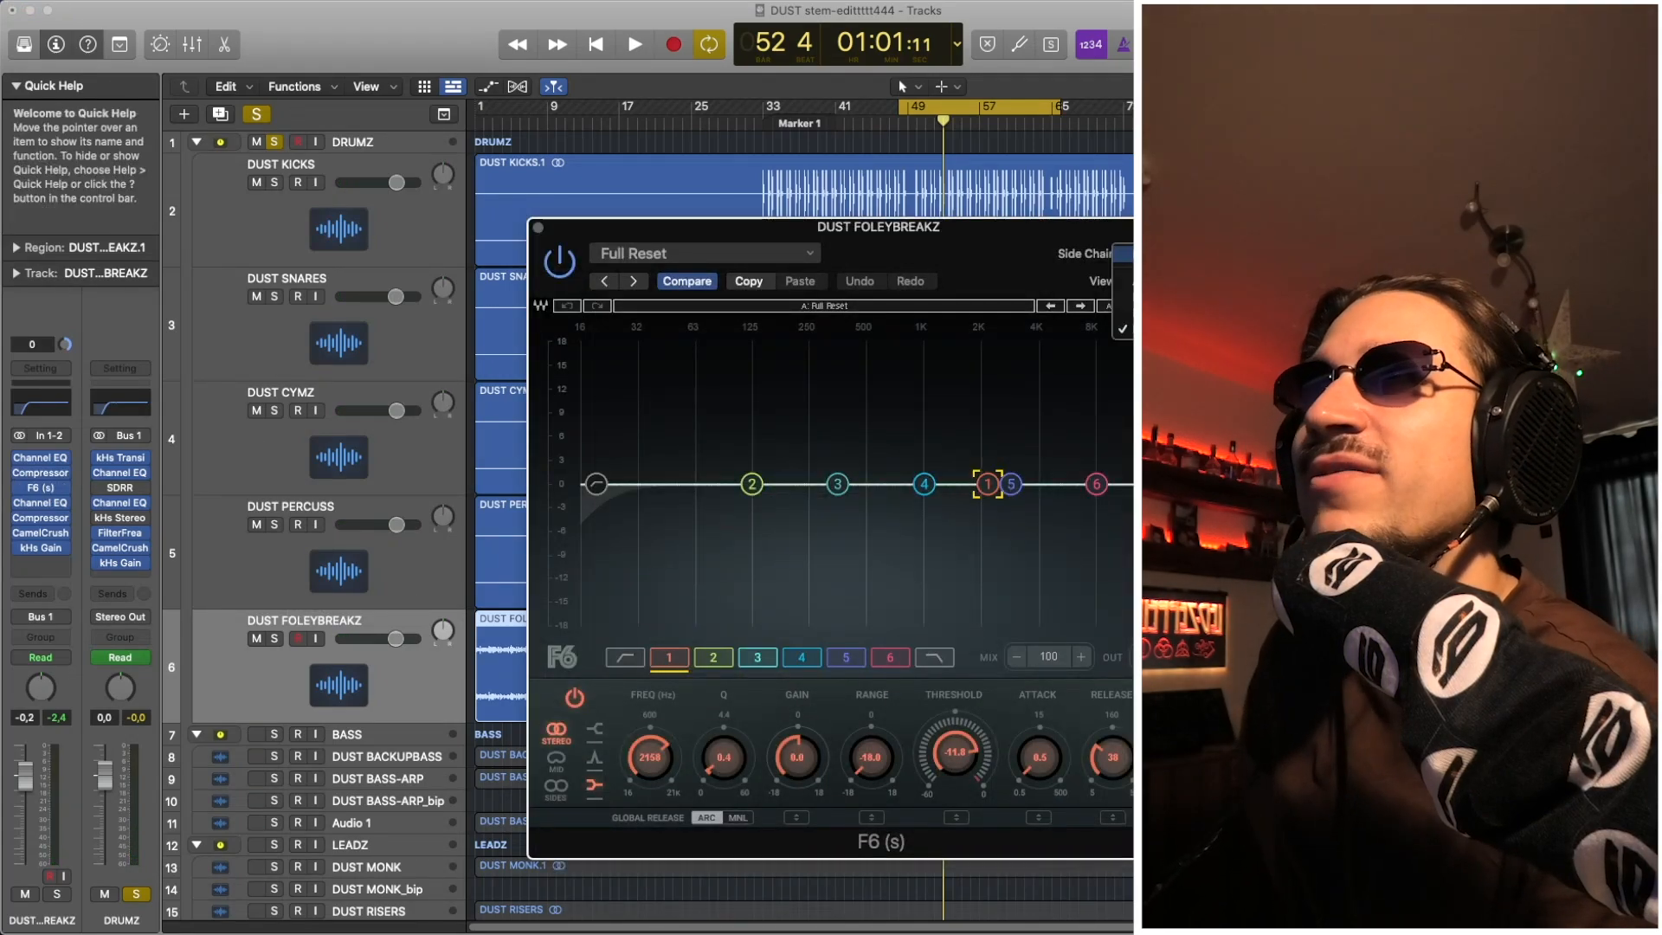
click(972, 242)
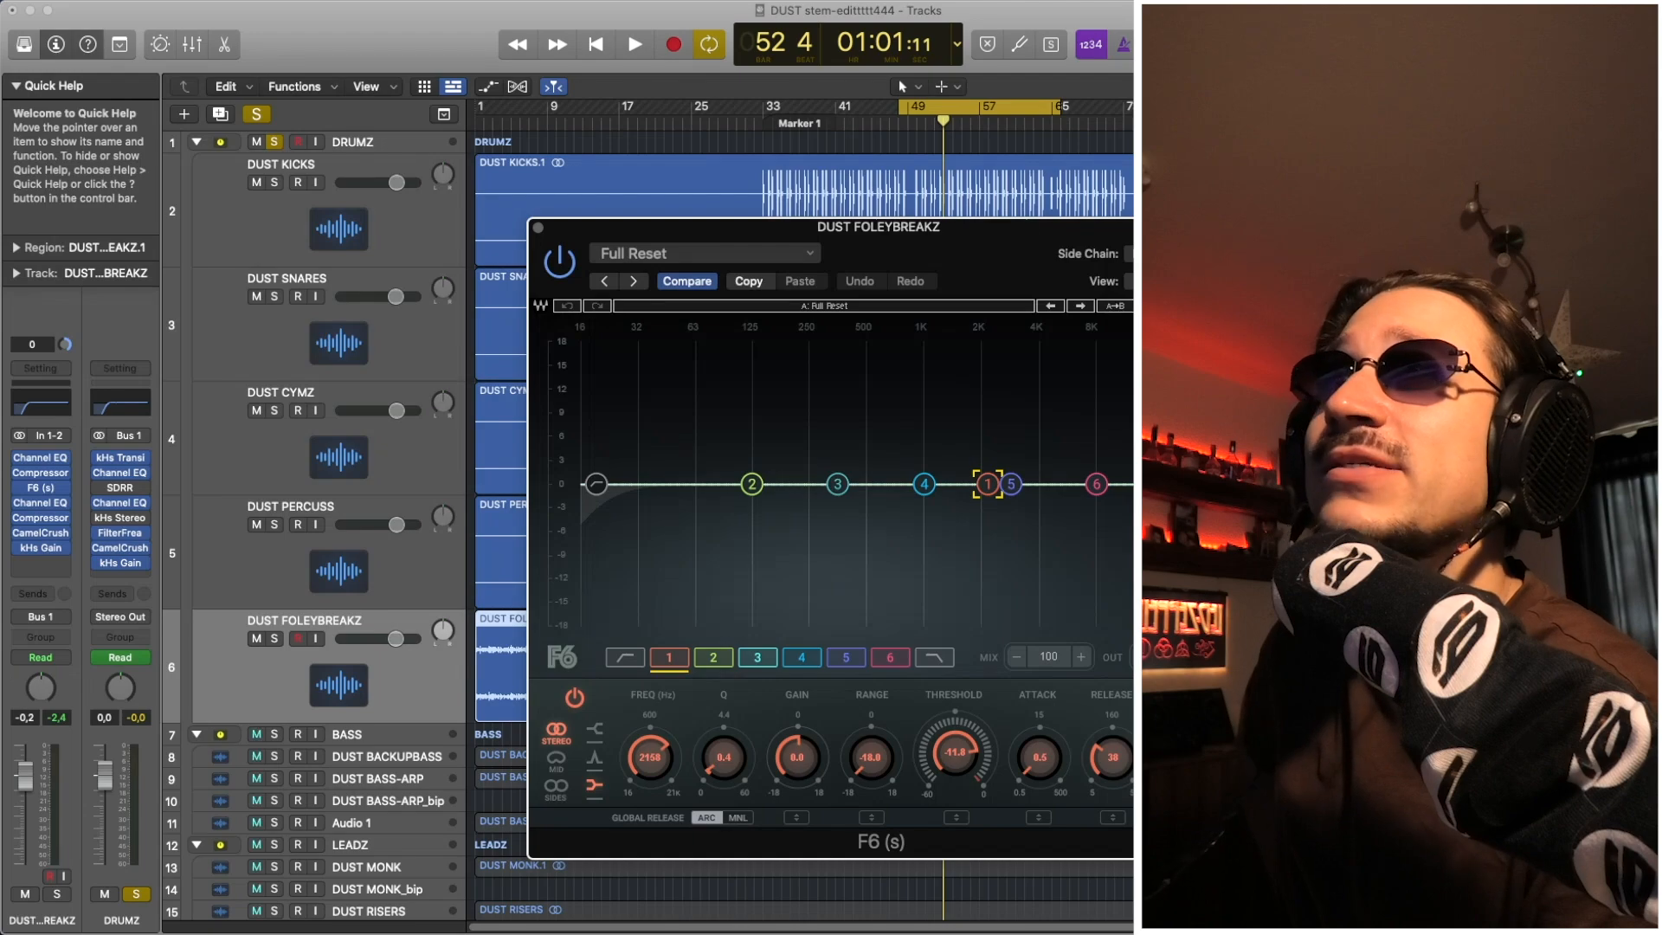
click(538, 228)
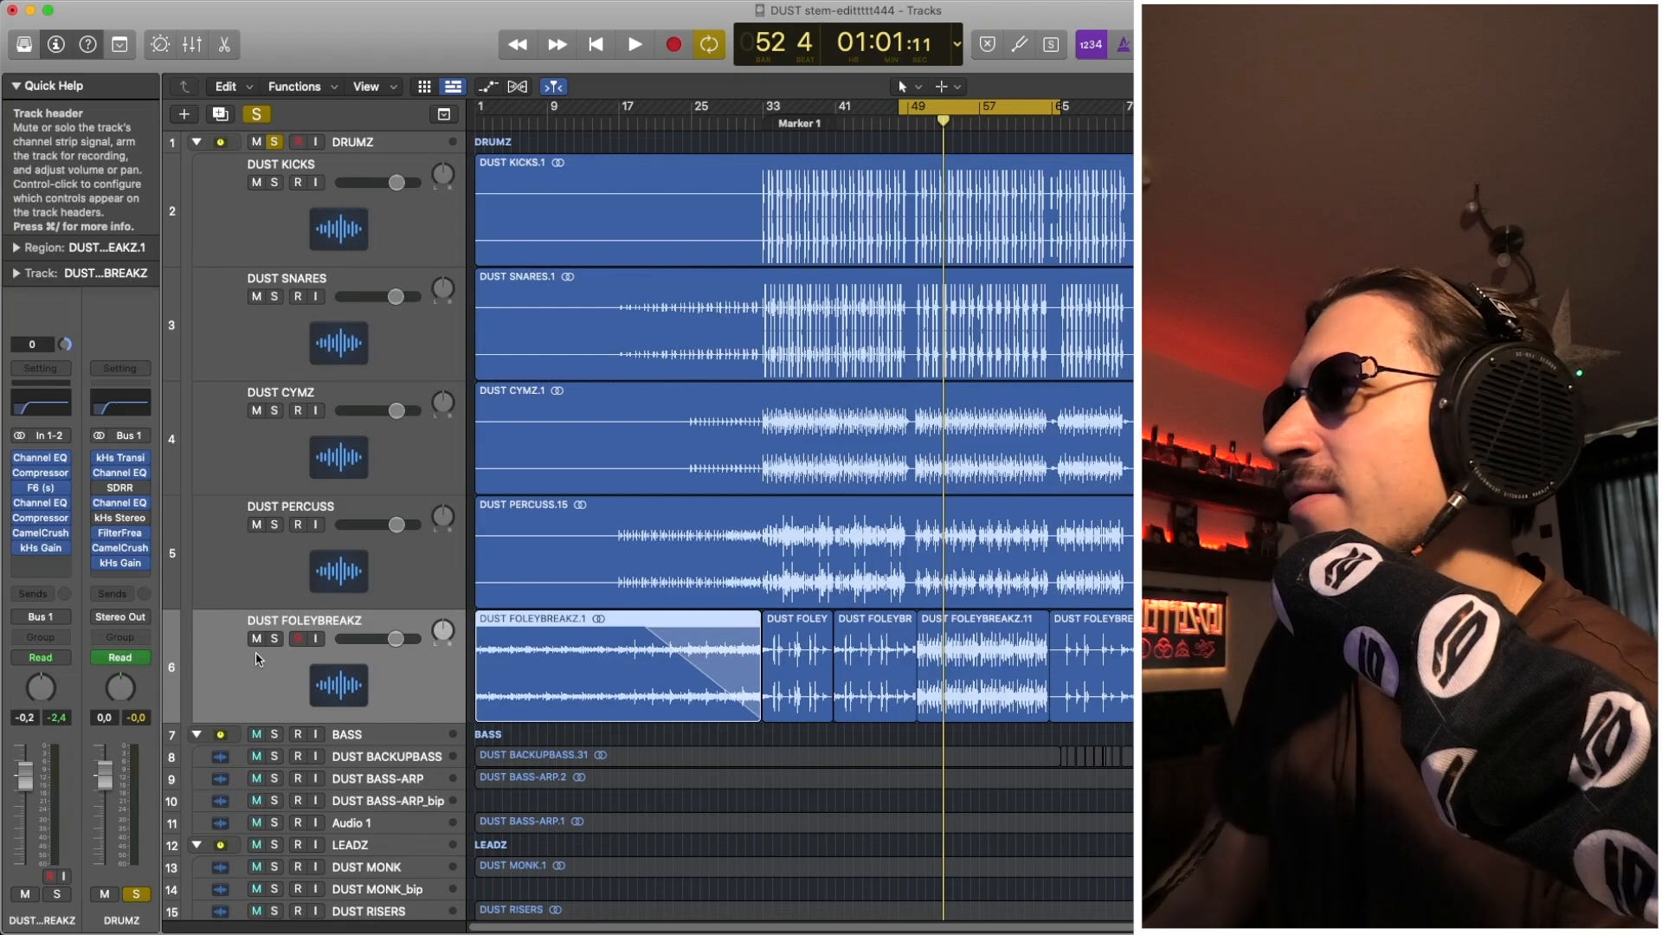
Solo all five individual tracks inside the DRUMZ stack and listen to them from around bar 52
drag(273, 638, 274, 182)
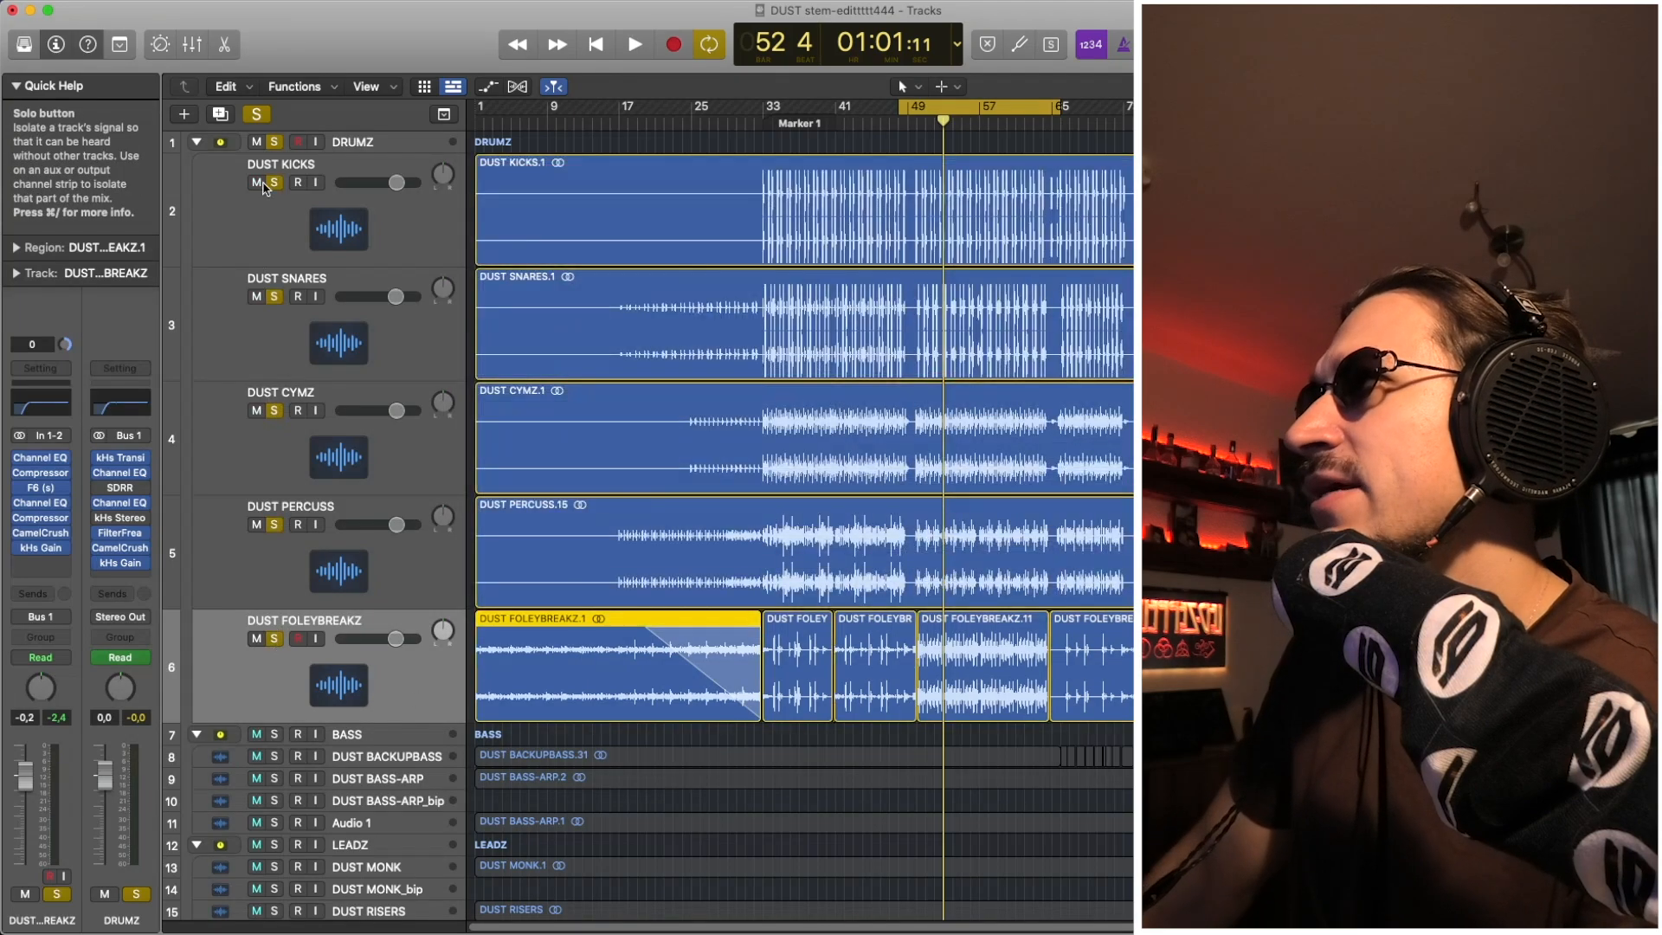
key(space)
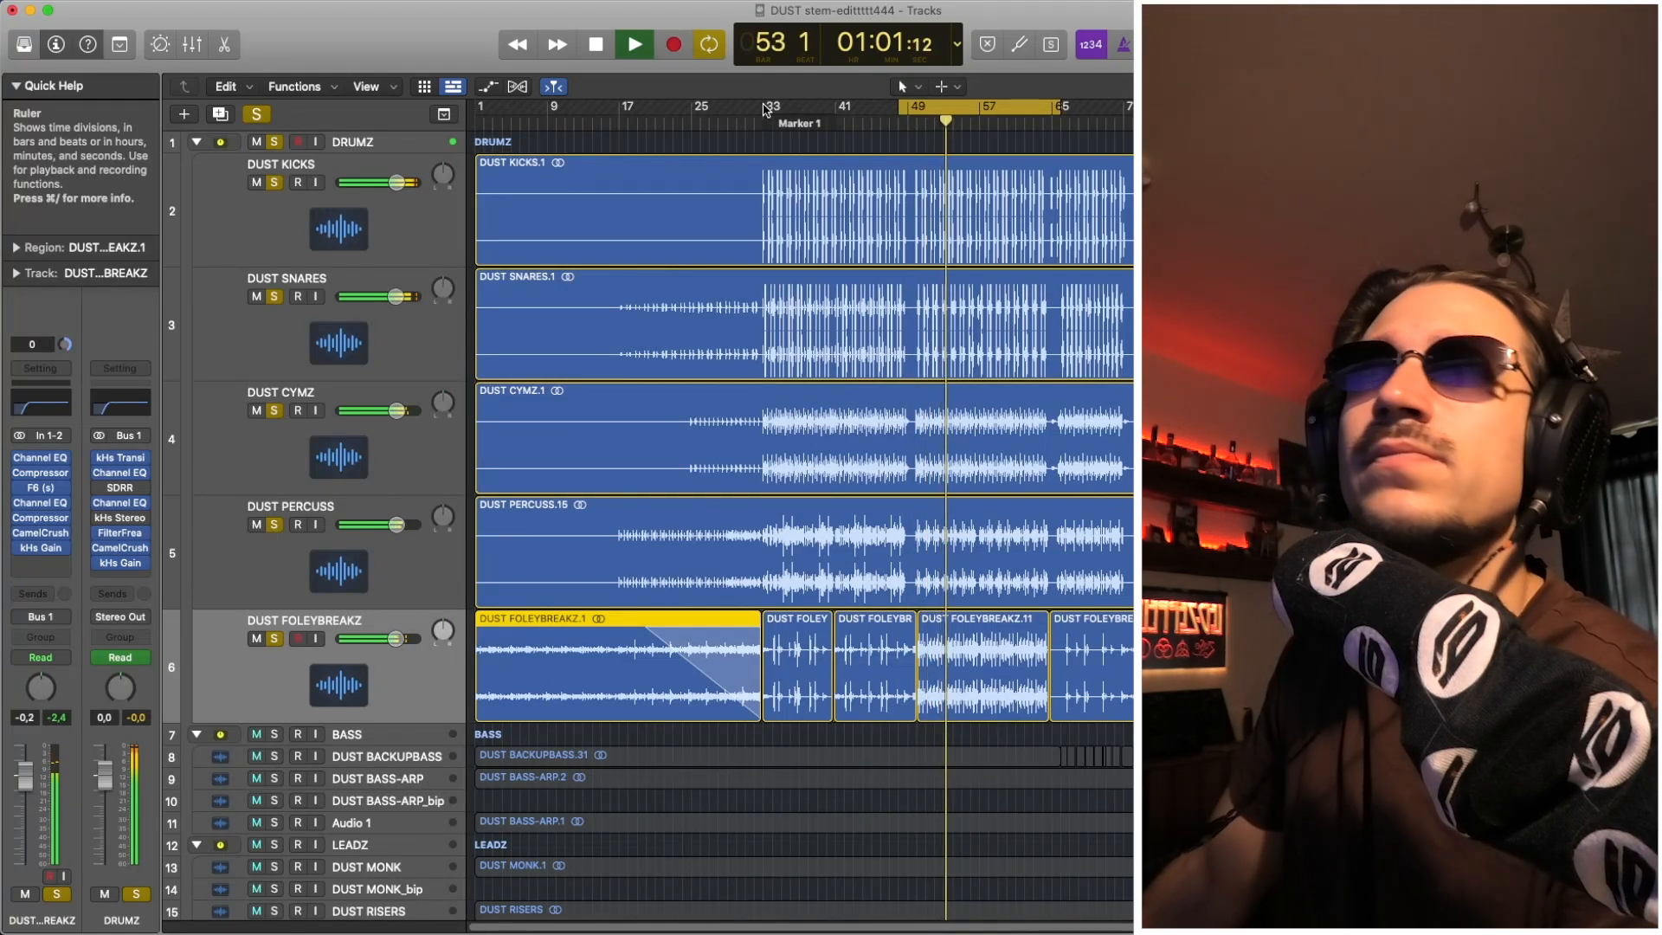
key(space)
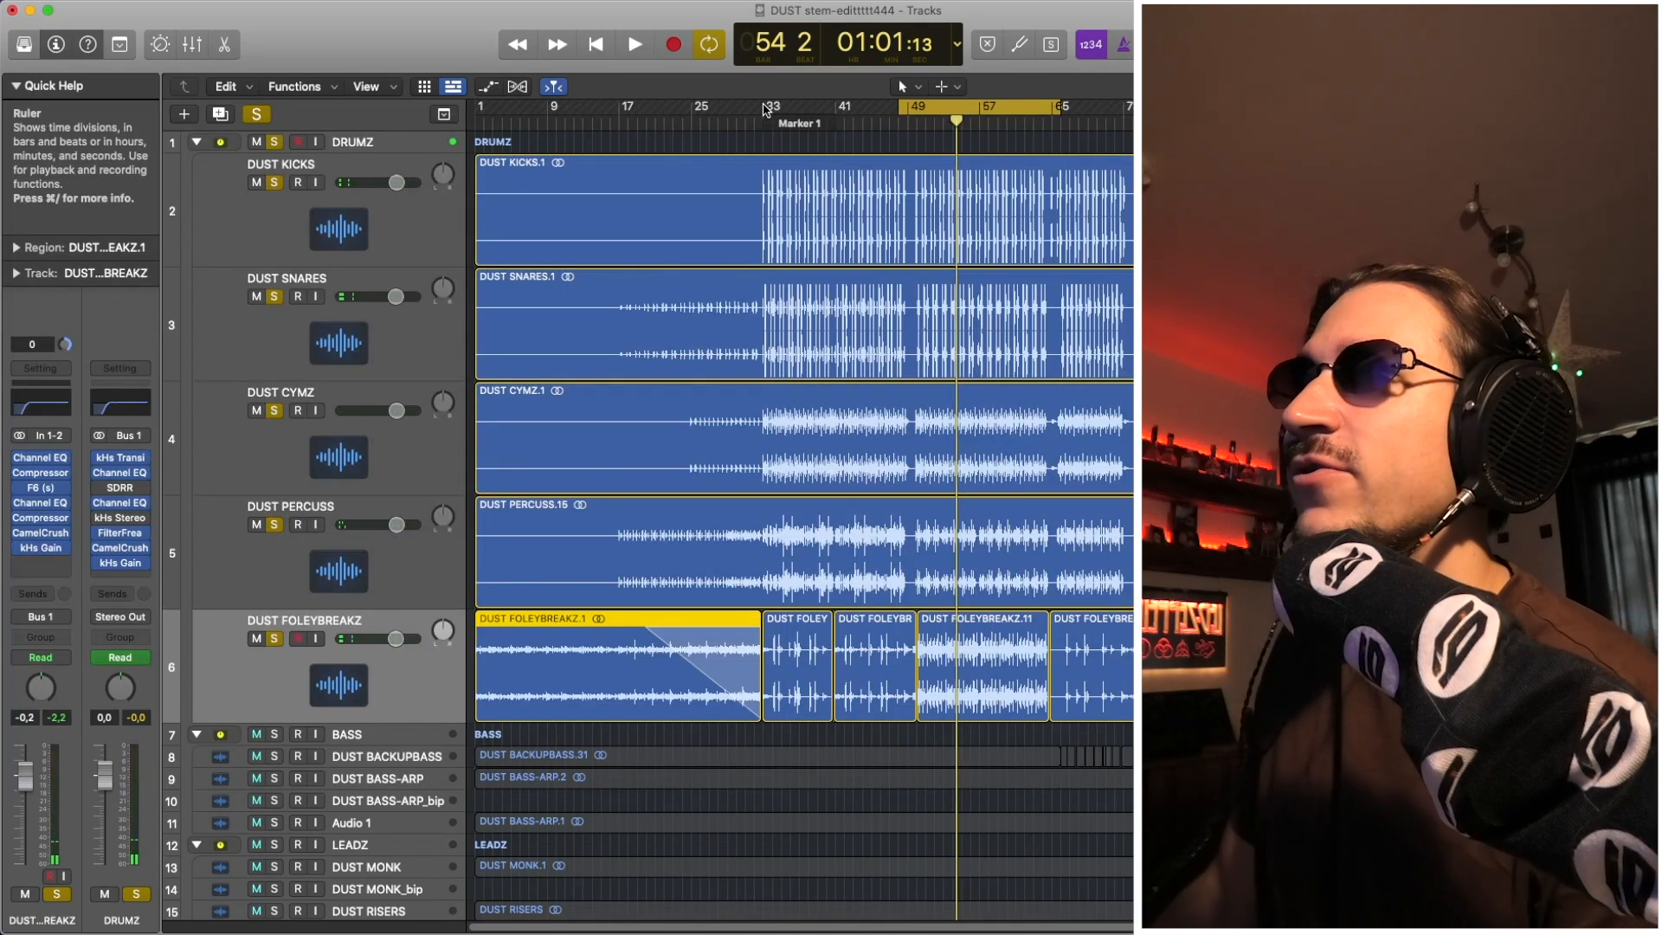
Set the cycle range from bar 33 to bar 49 and clear the solos on the five individual drum tracks
drag(766, 108, 907, 109)
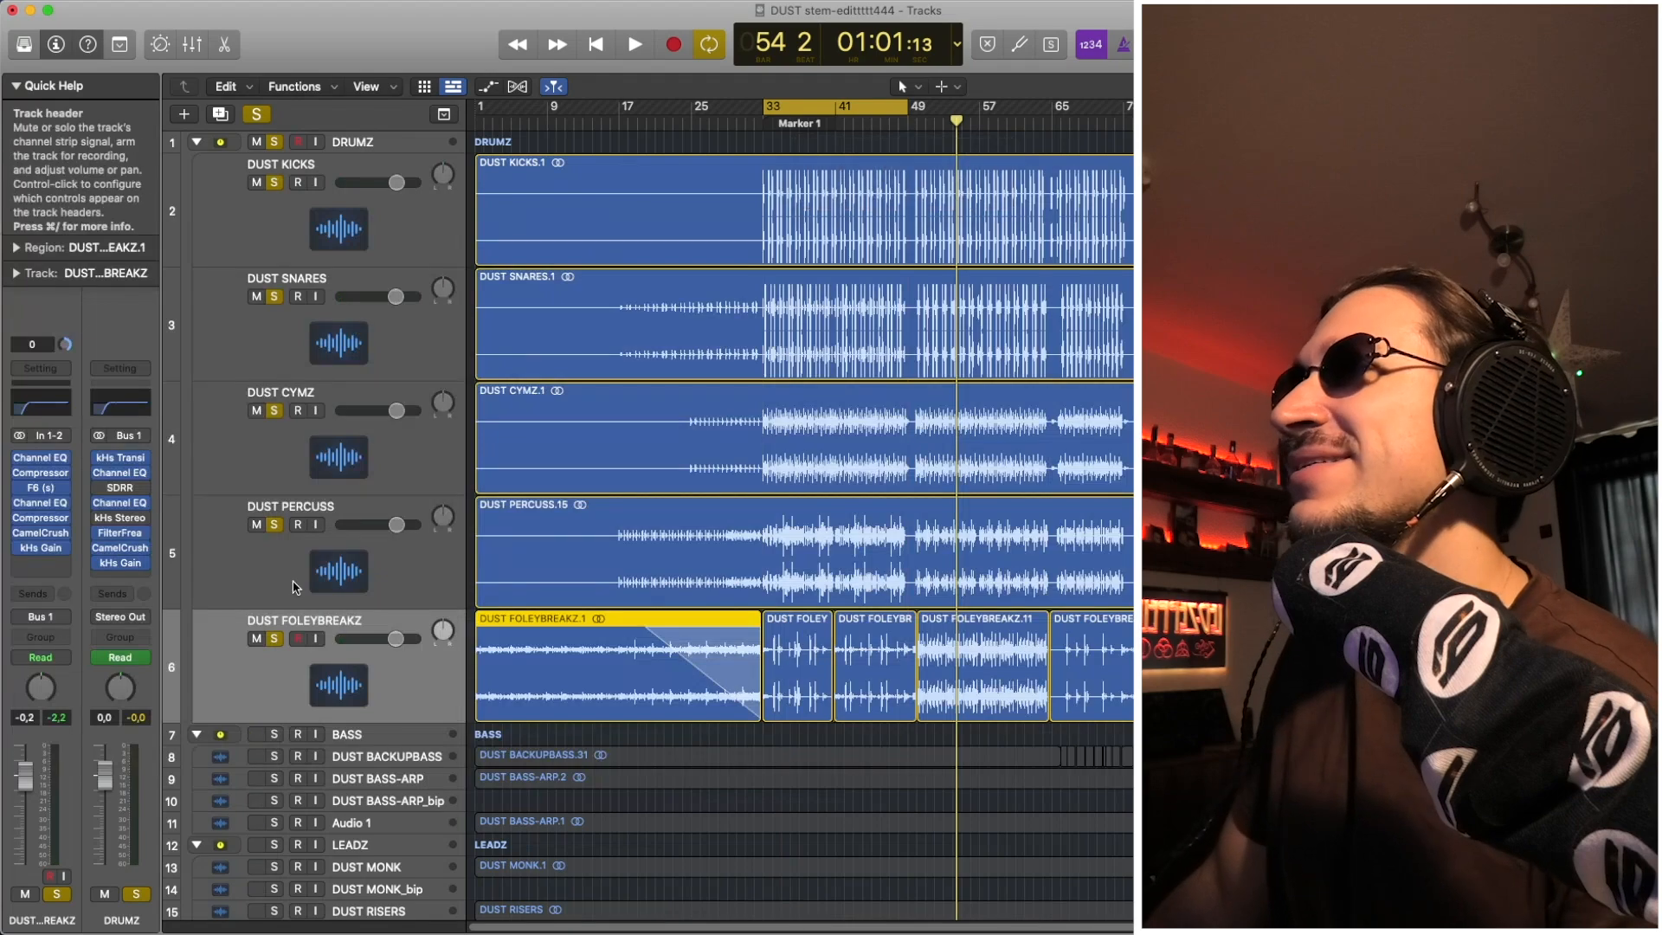
click(274, 639)
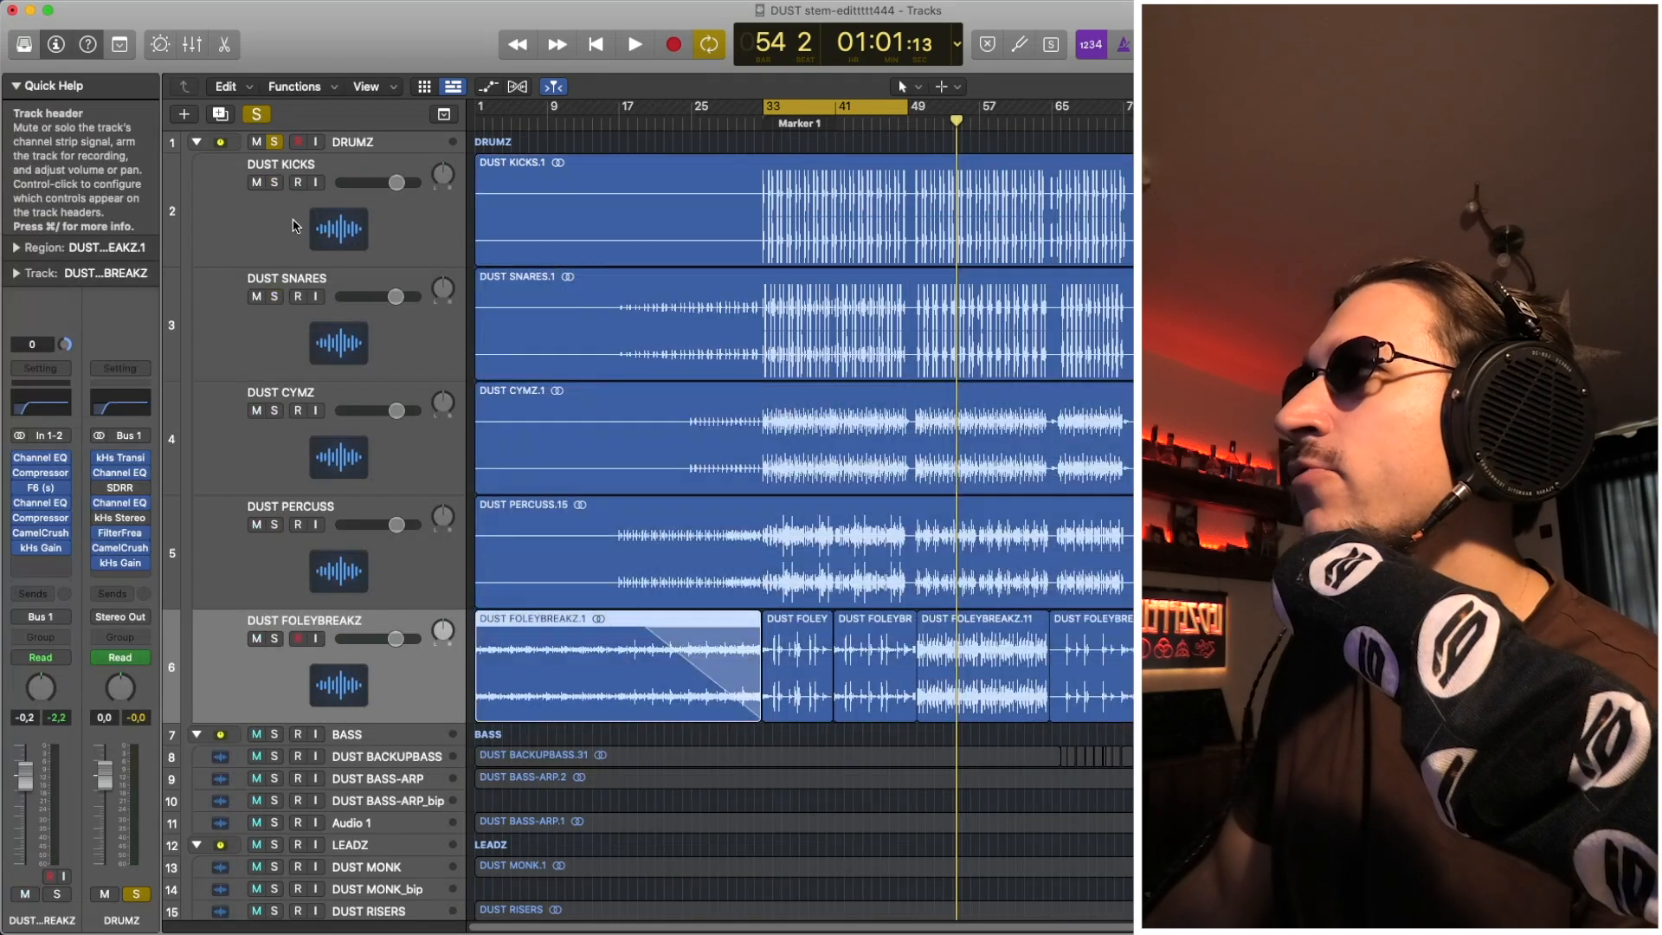
Collapse the five enlarged drum tracks to the minimum track height and select the DRUMZ stack
click(281, 223)
click(299, 245)
click(299, 245)
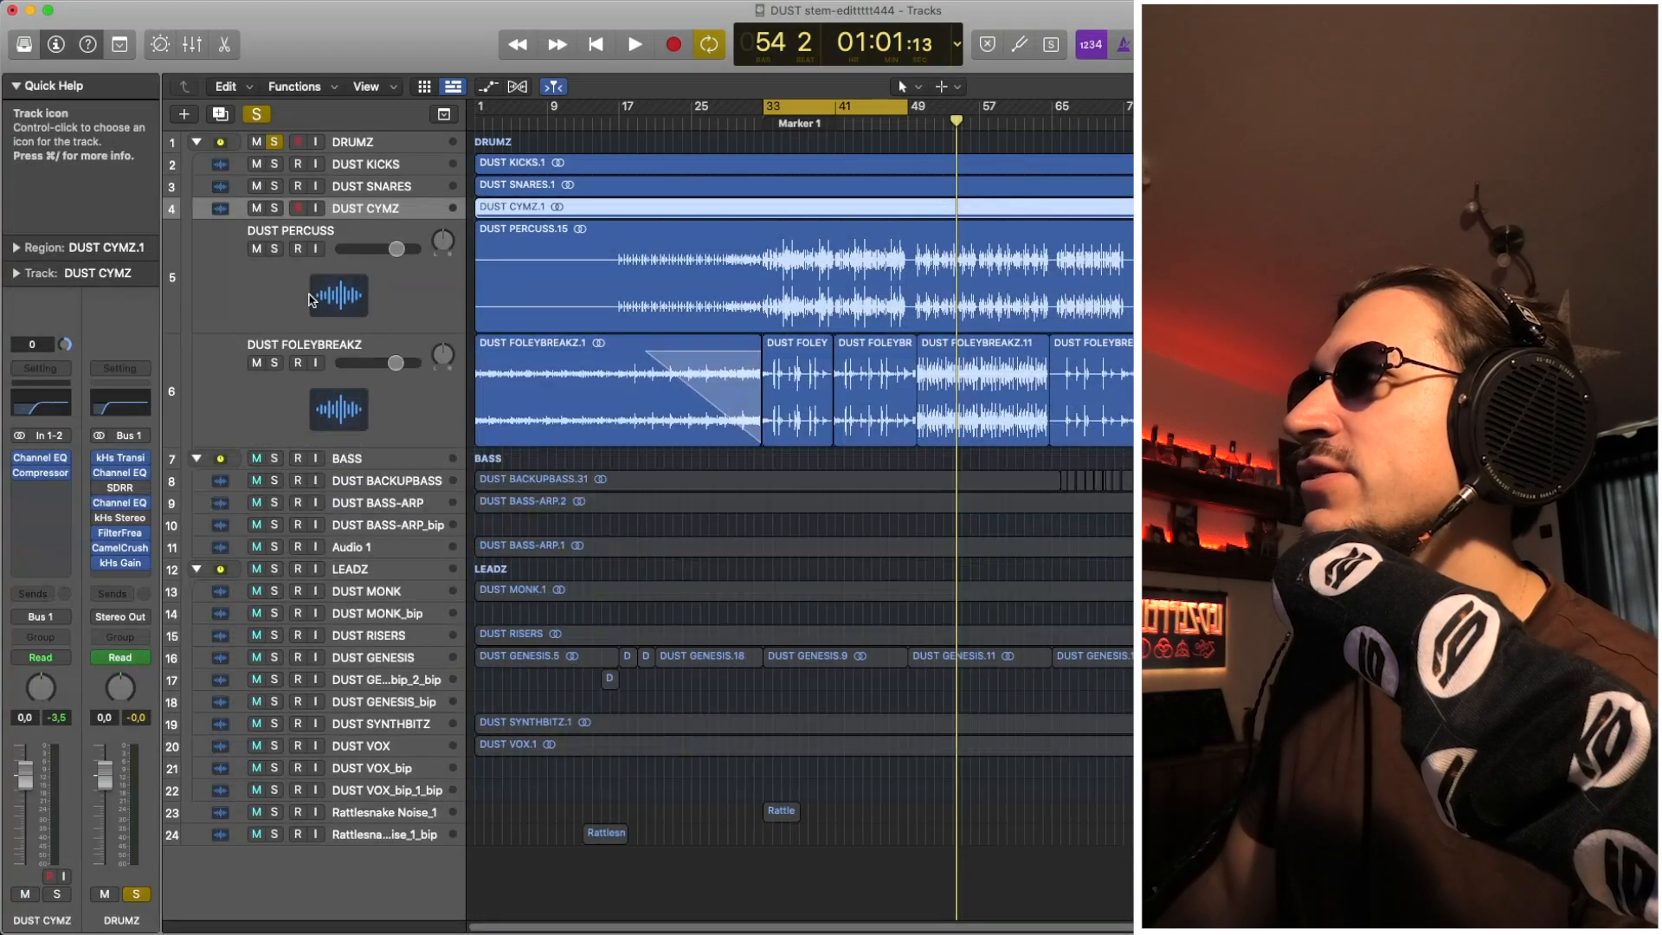
click(298, 245)
click(301, 260)
click(339, 144)
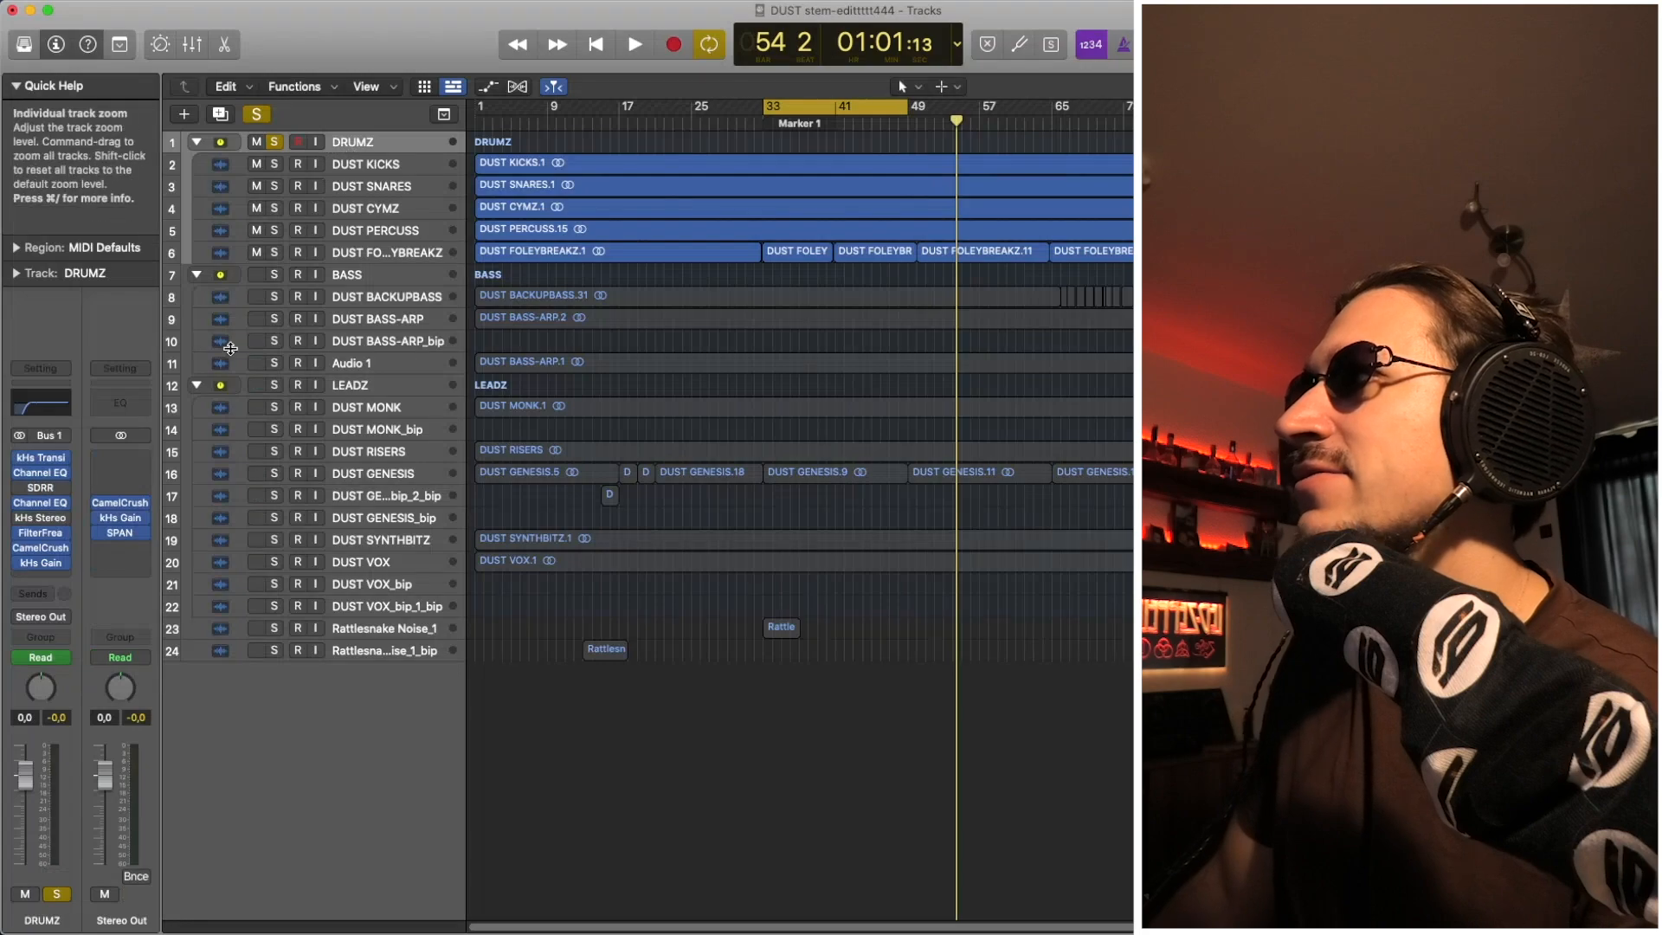
Examine the kHs Transient Shaper's Attack and Sustain on DRUMZ, comparing the drums with it bypassed and active from bar 33
click(46, 459)
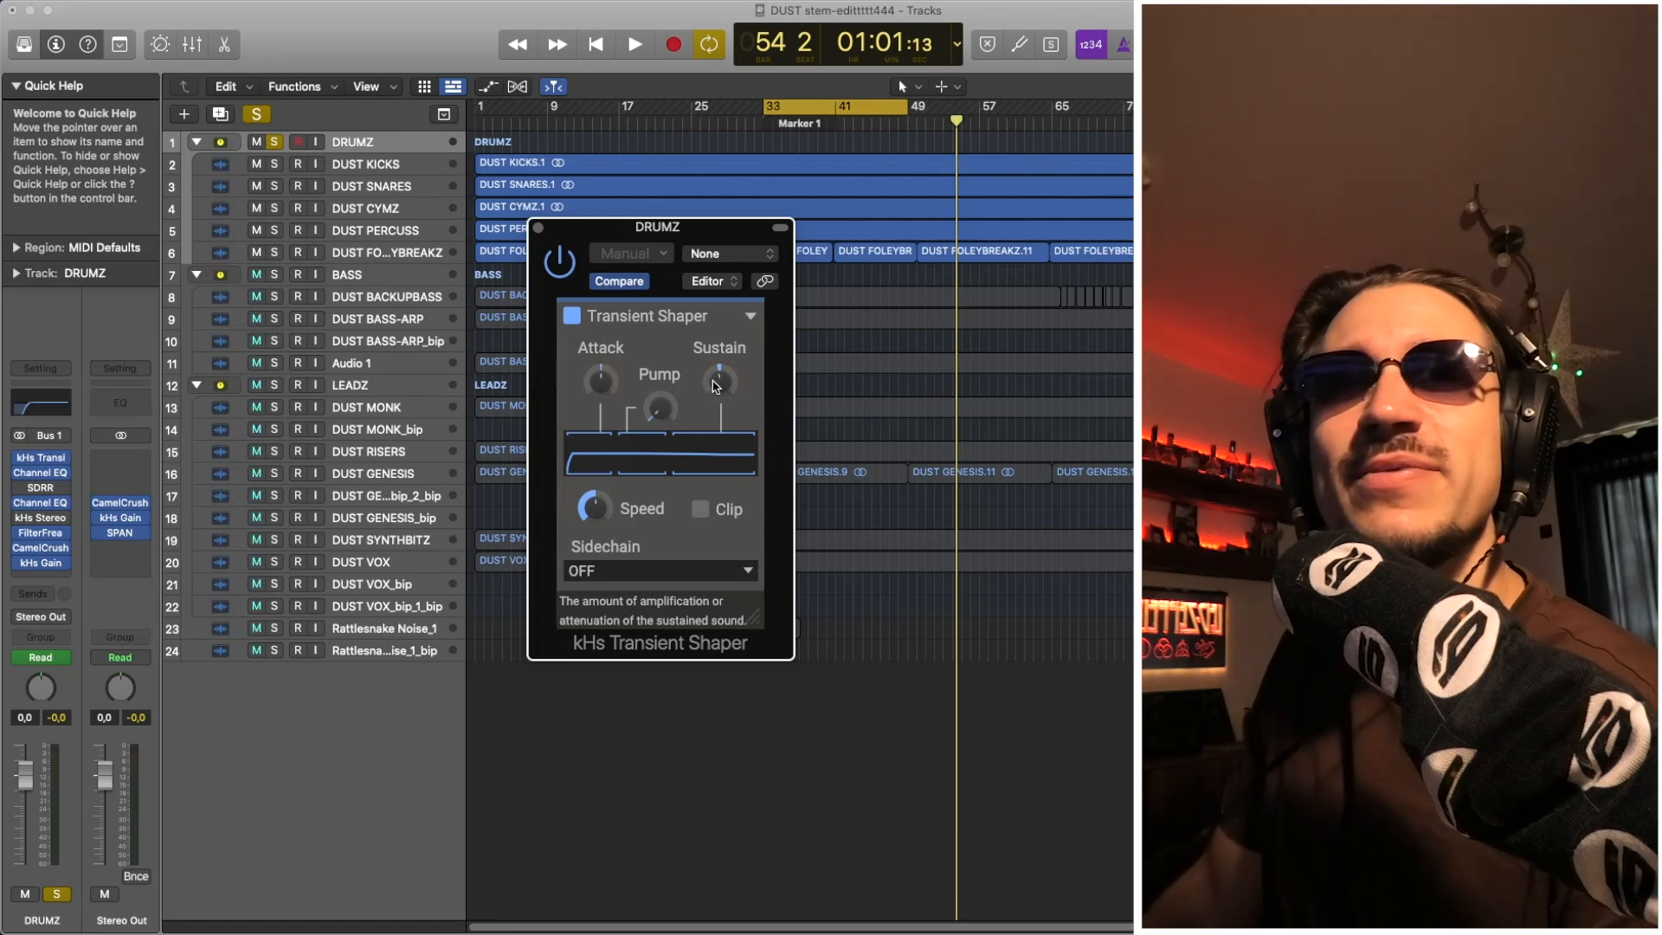
key(space)
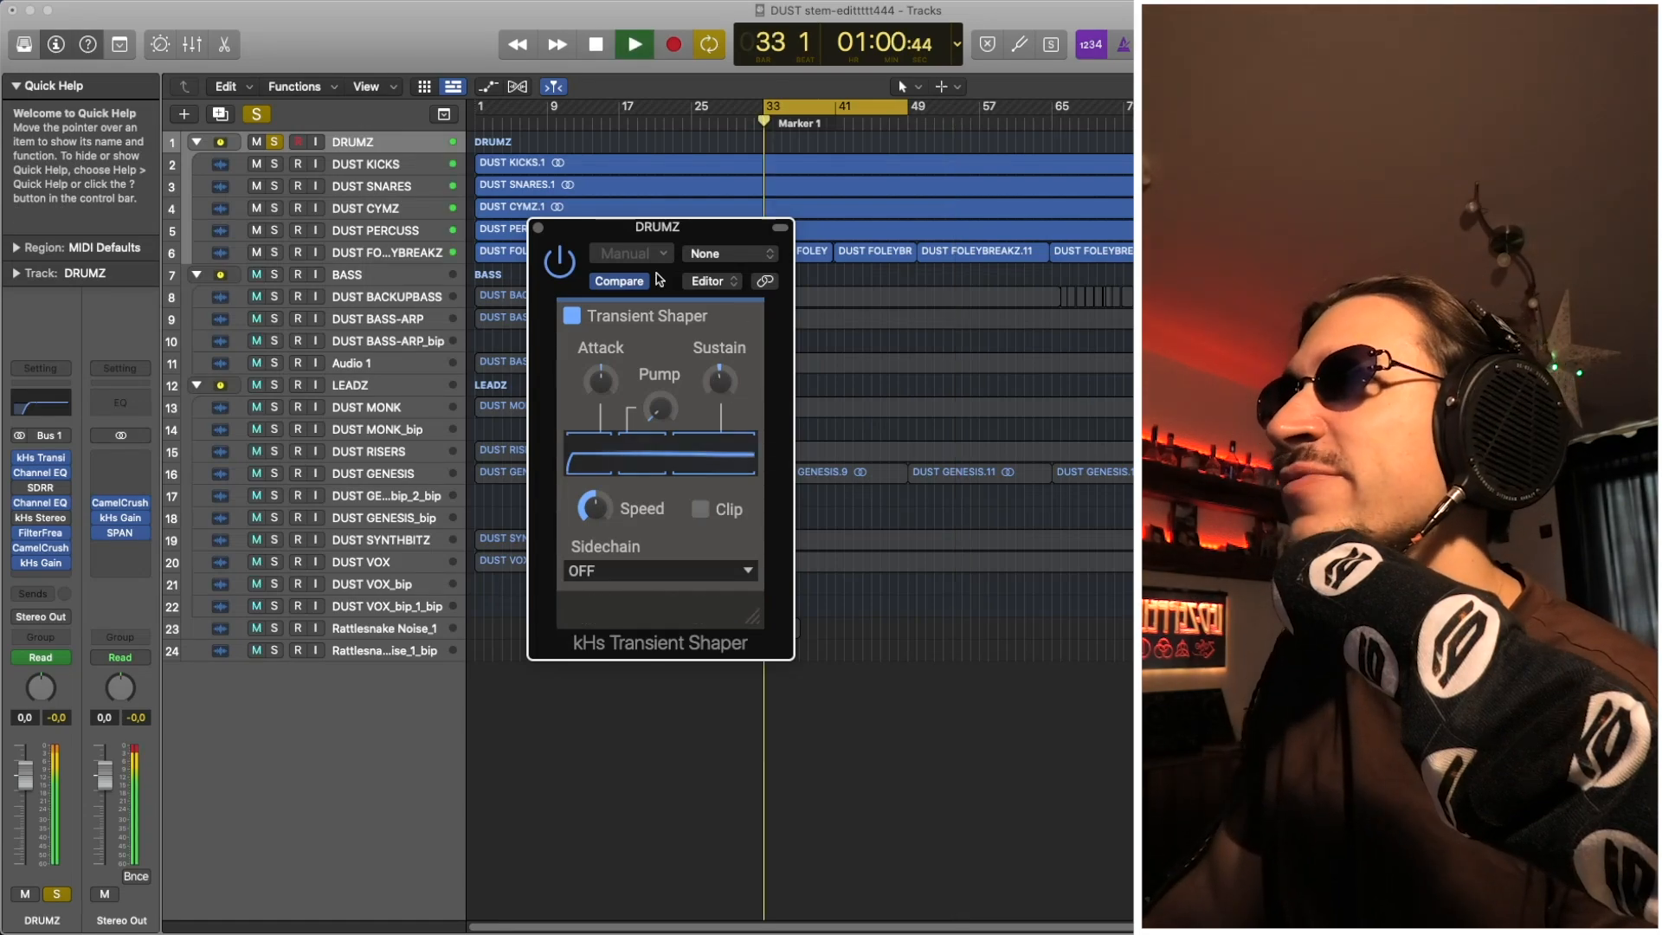
click(562, 270)
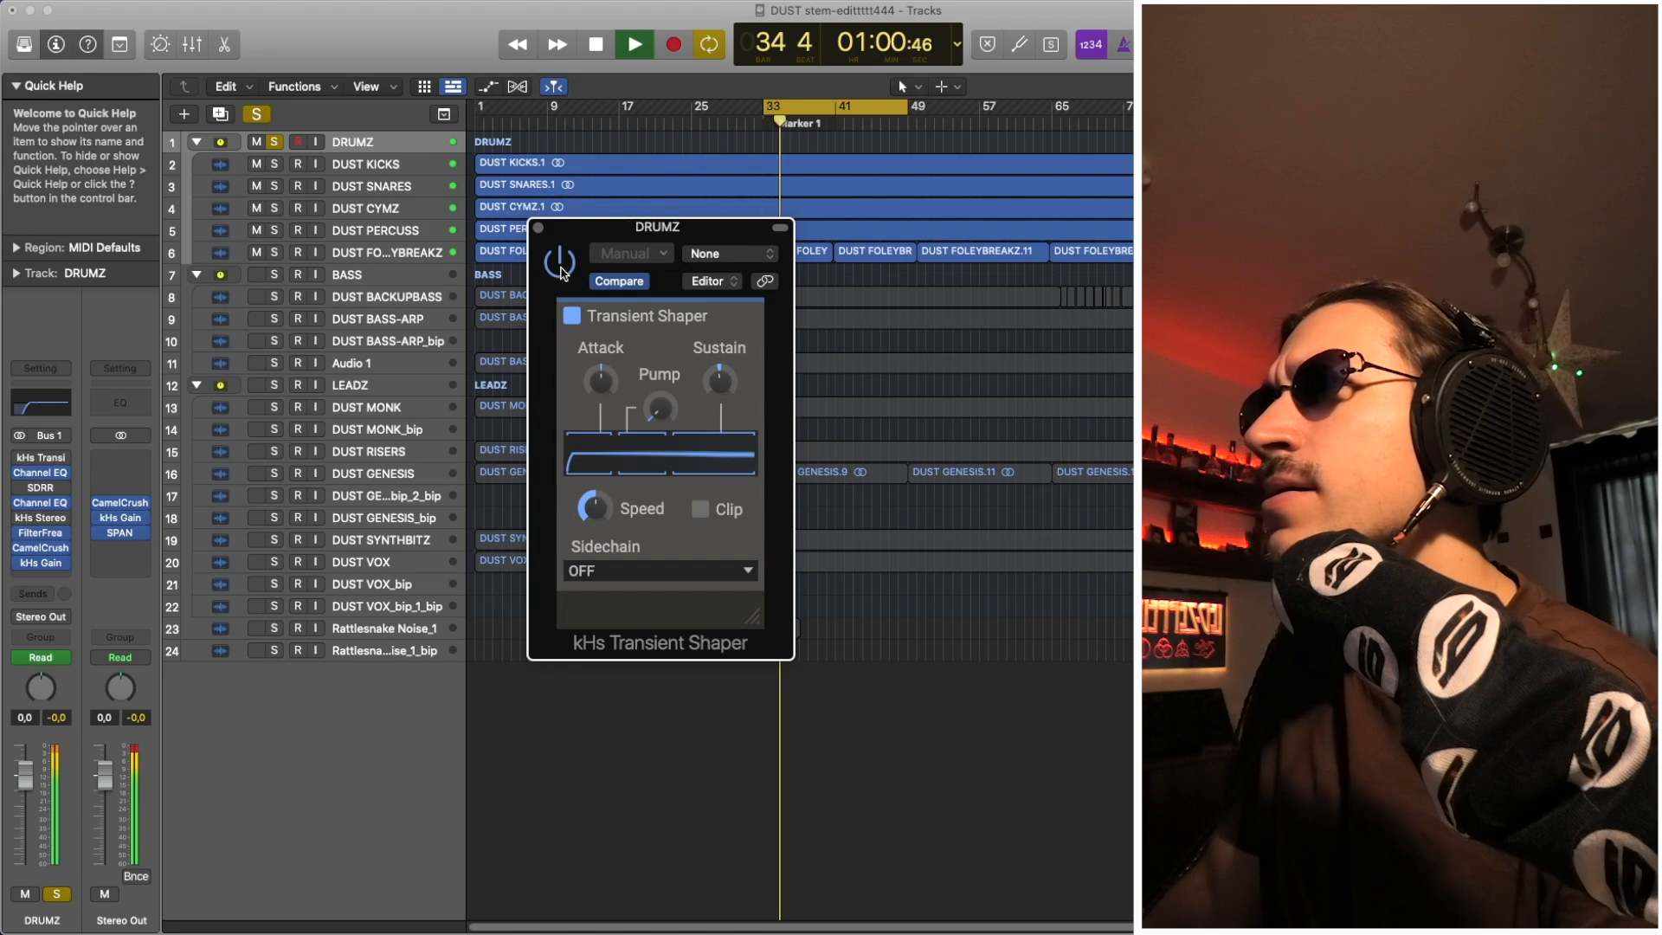
click(562, 270)
key(space)
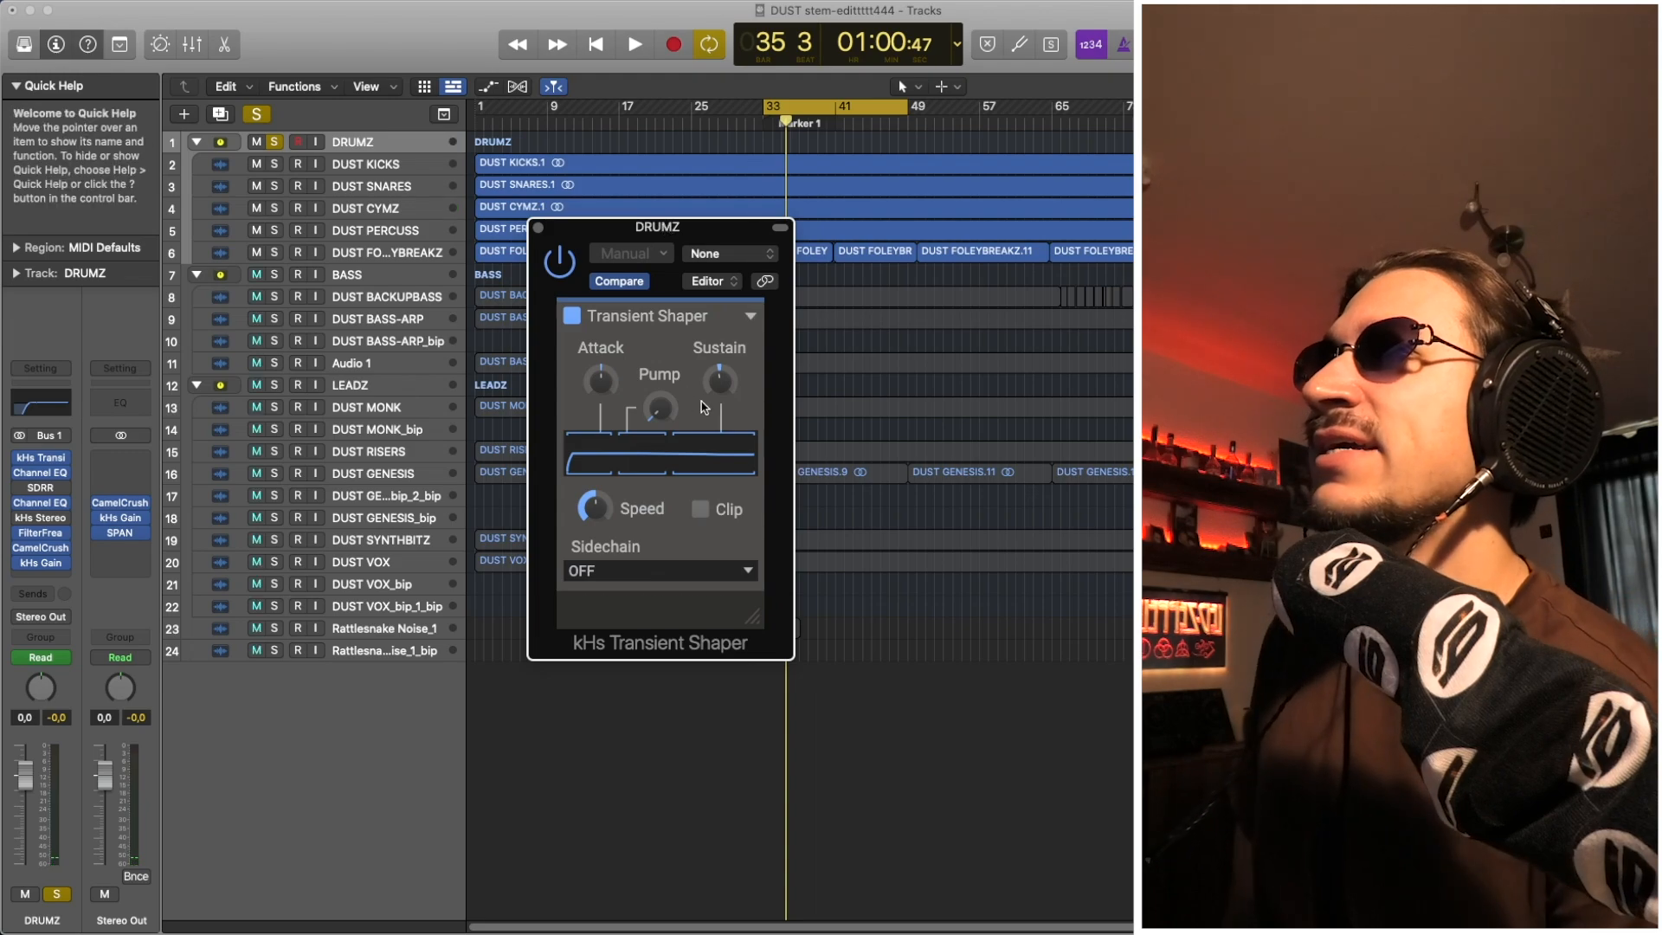
mouse_move(597, 382)
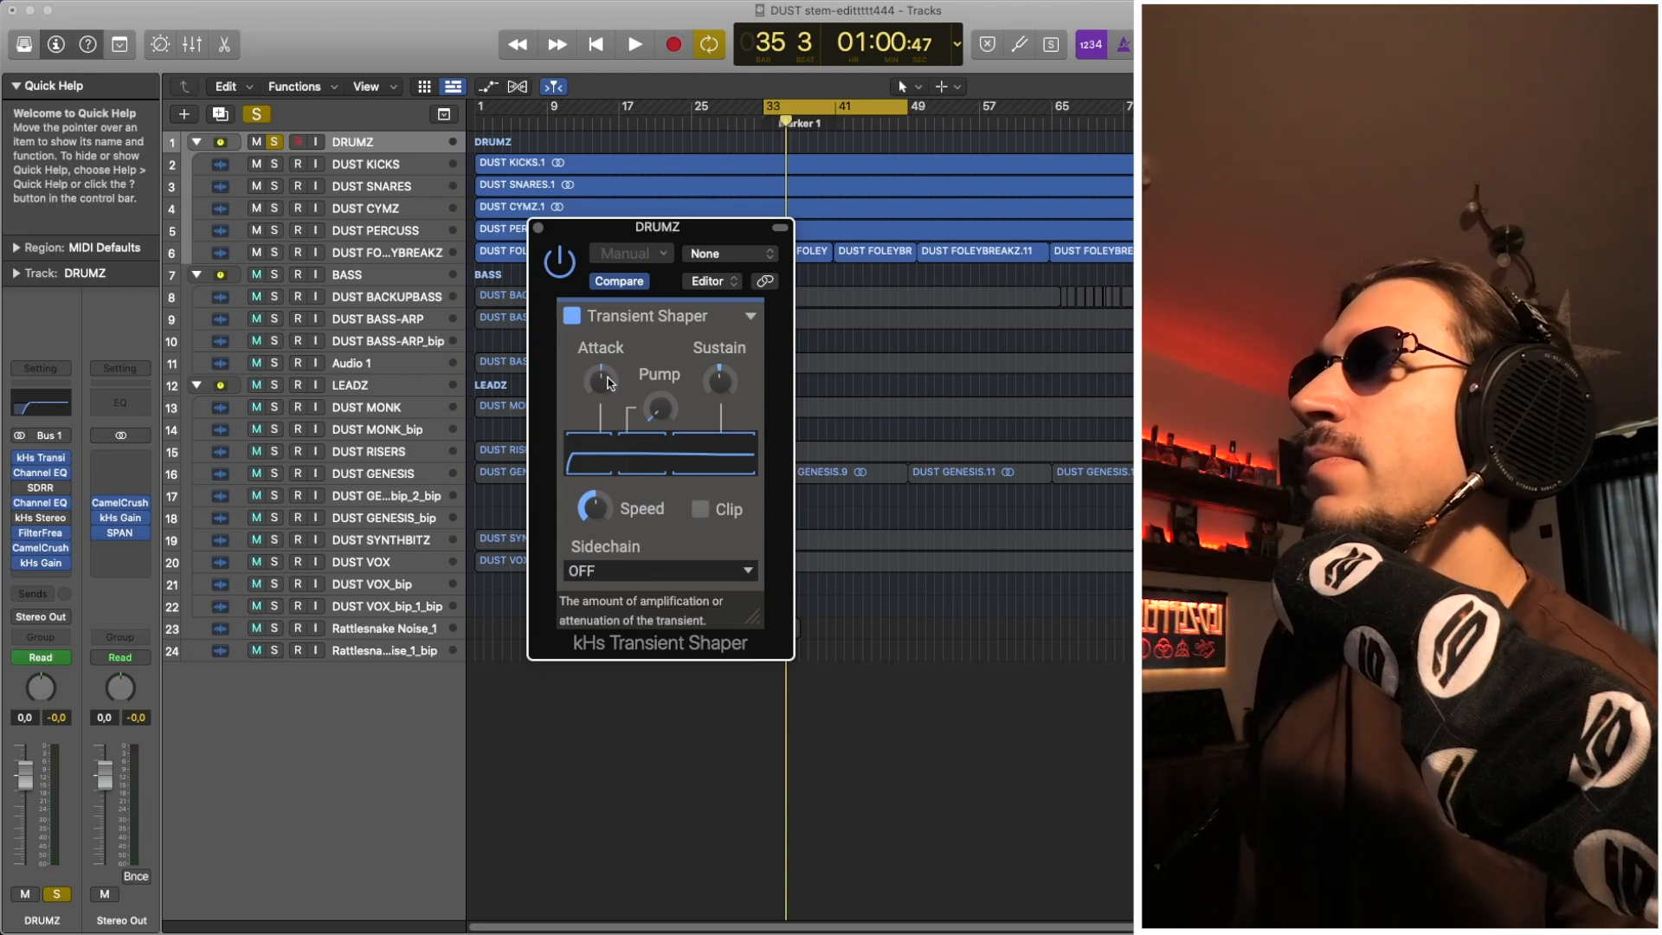
mouse_move(729, 383)
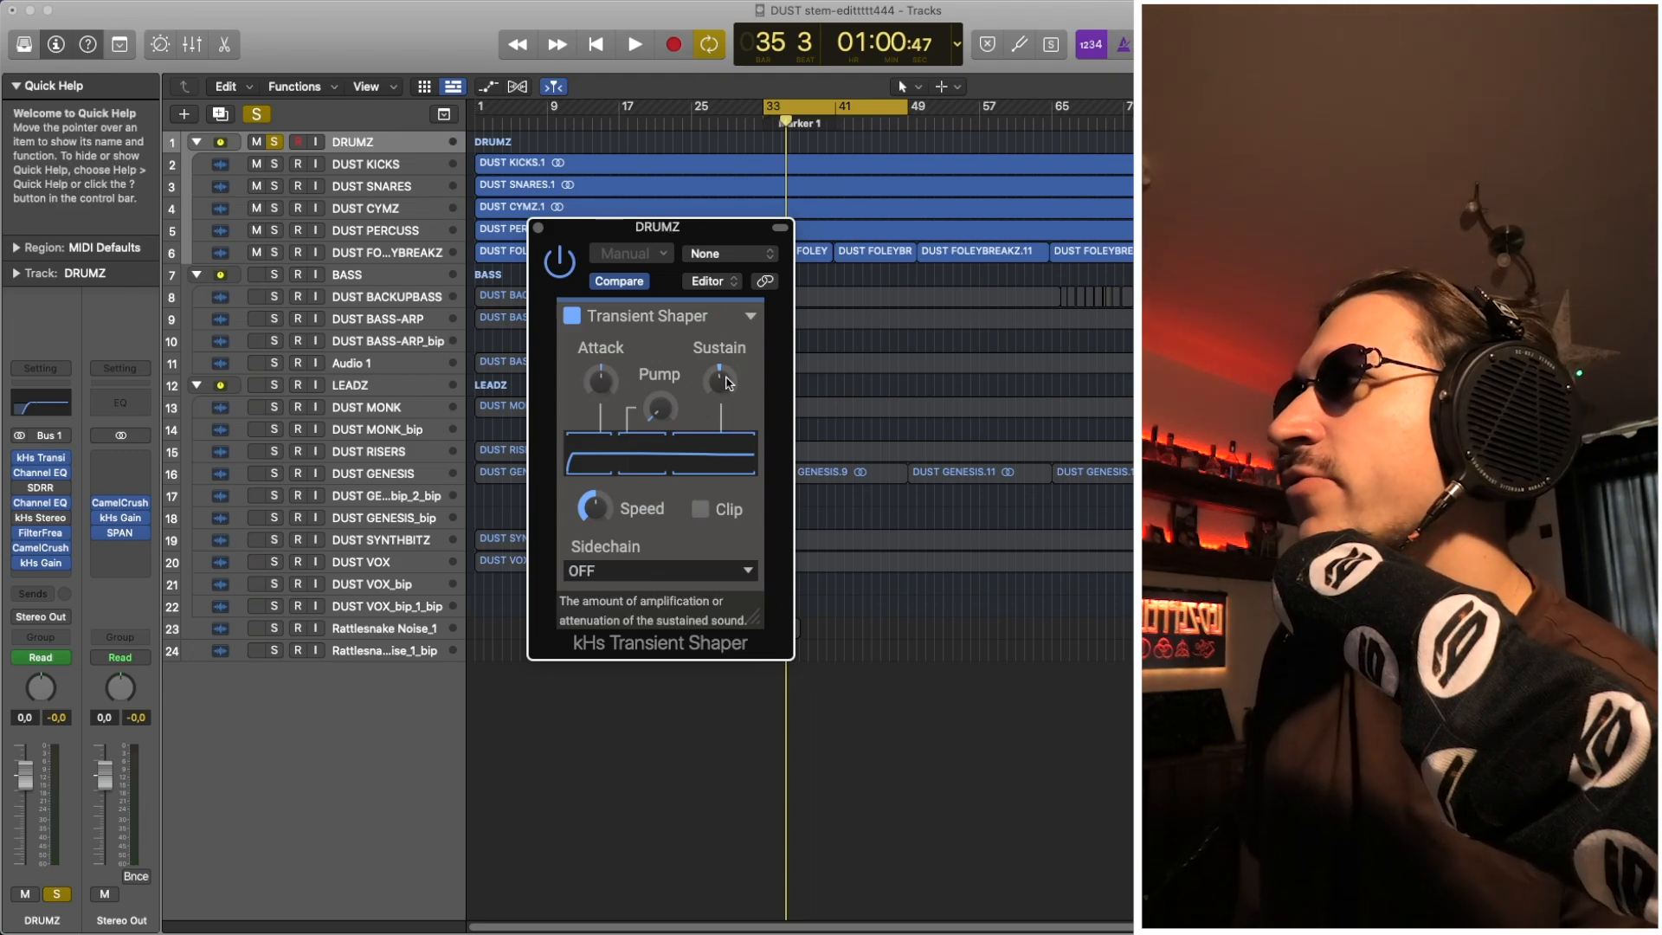
drag(729, 384, 728, 388)
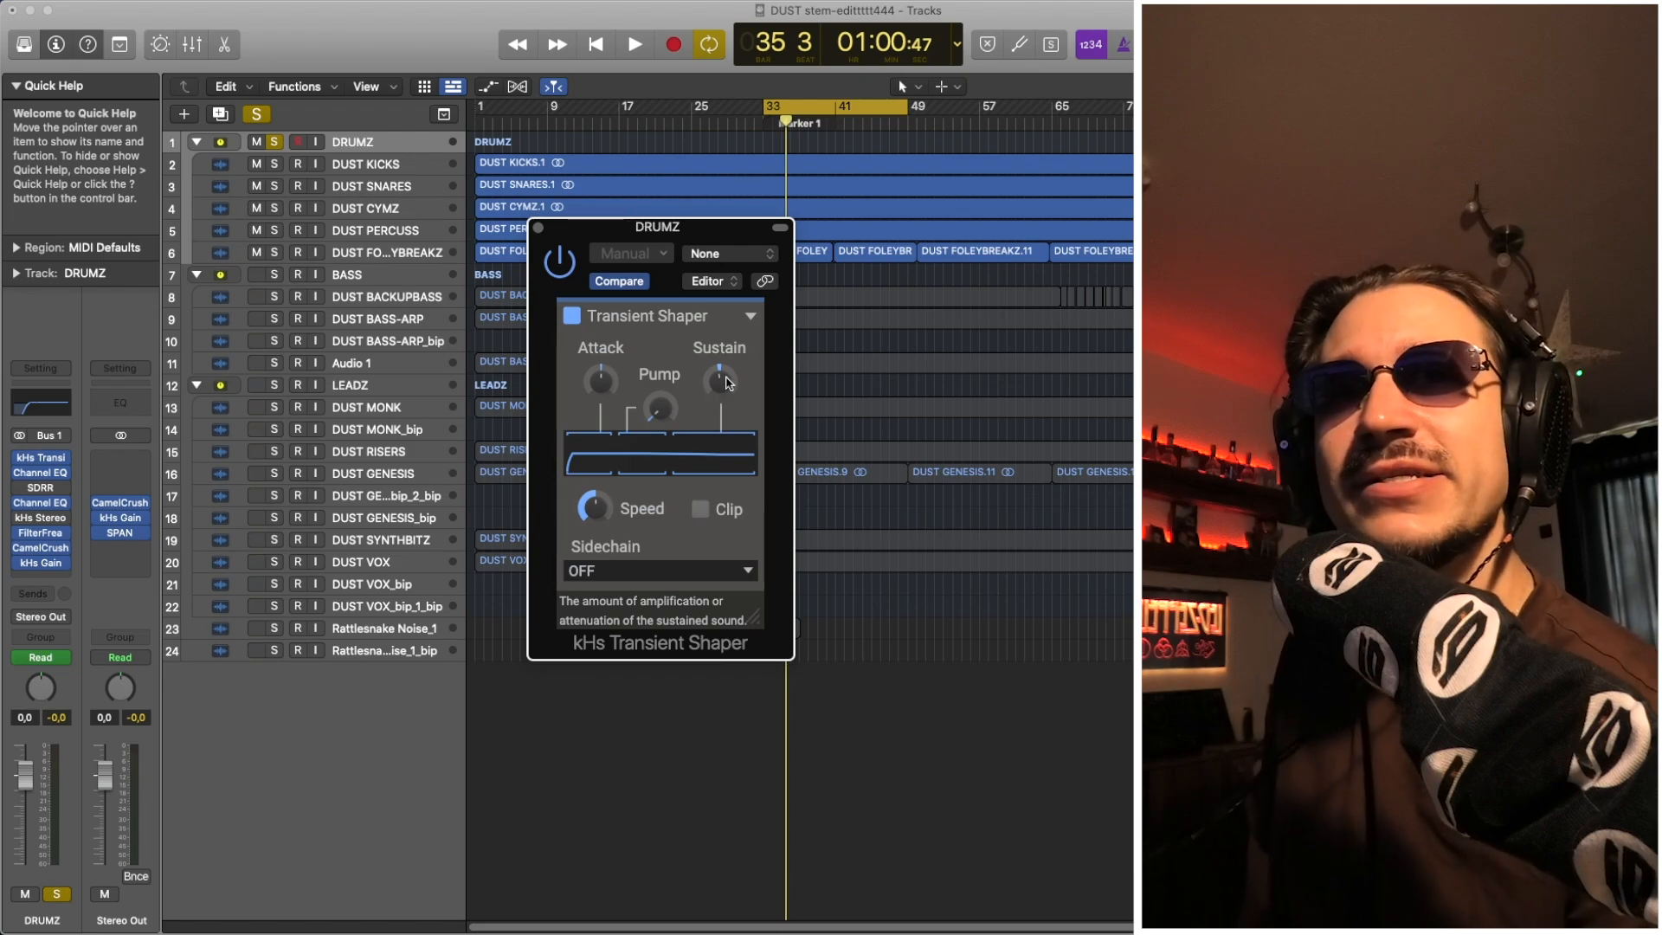
Examine the two side-only Channel EQs on the DRUMZ stack and close all open plug-in windows
click(37, 472)
click(86, 497)
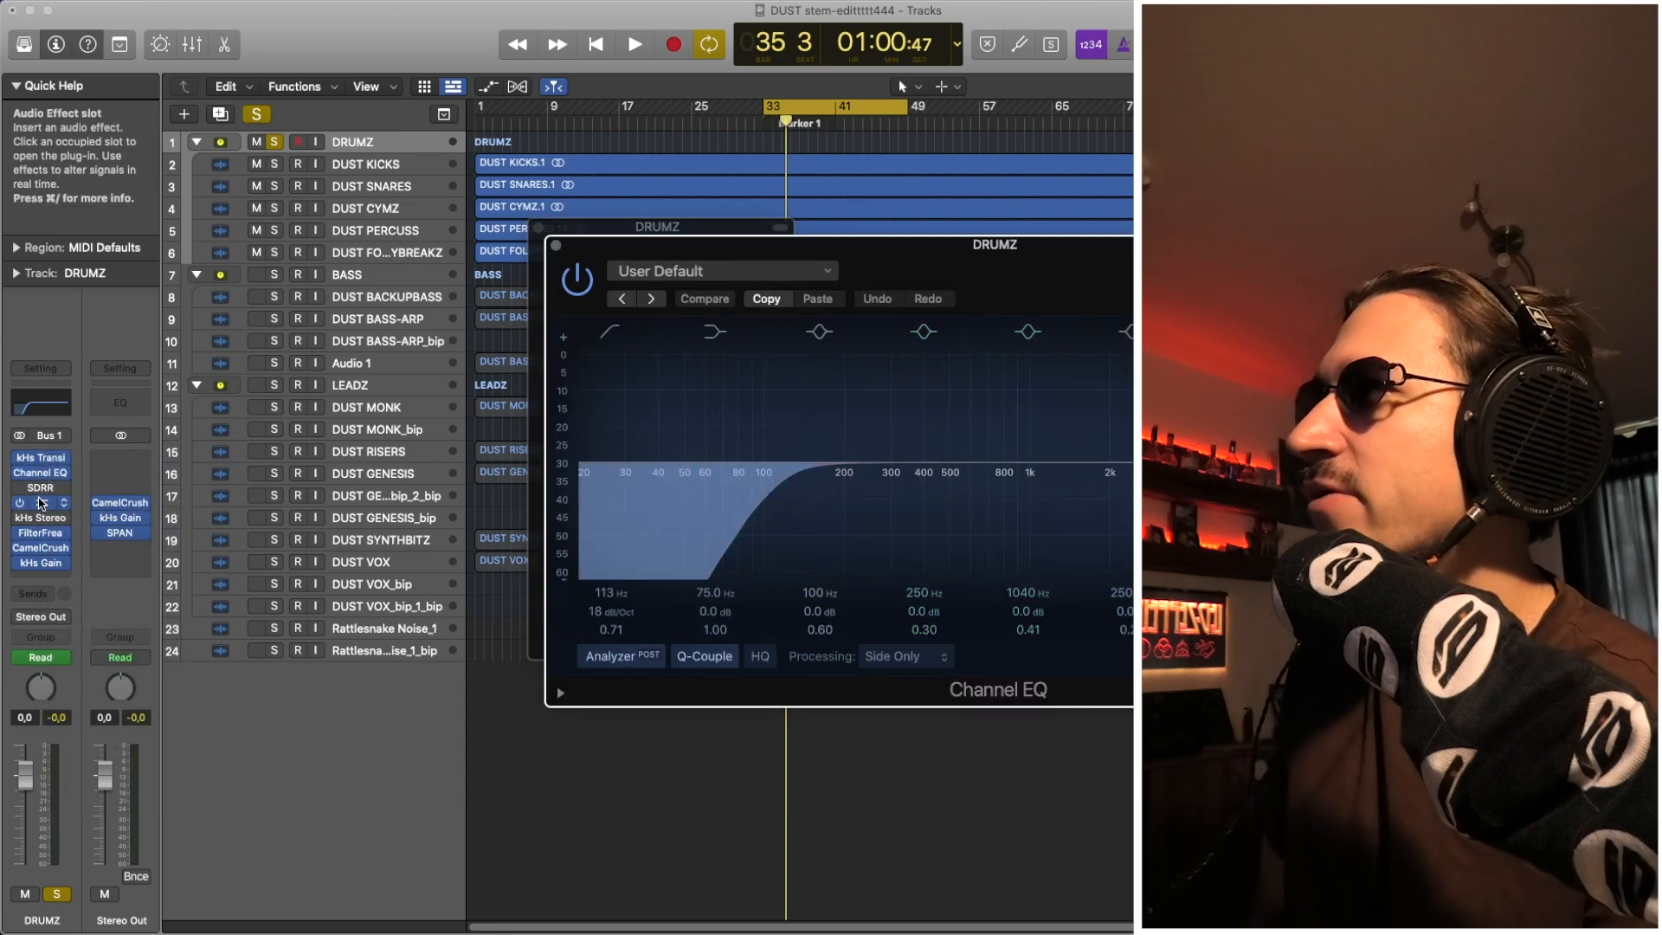
click(41, 502)
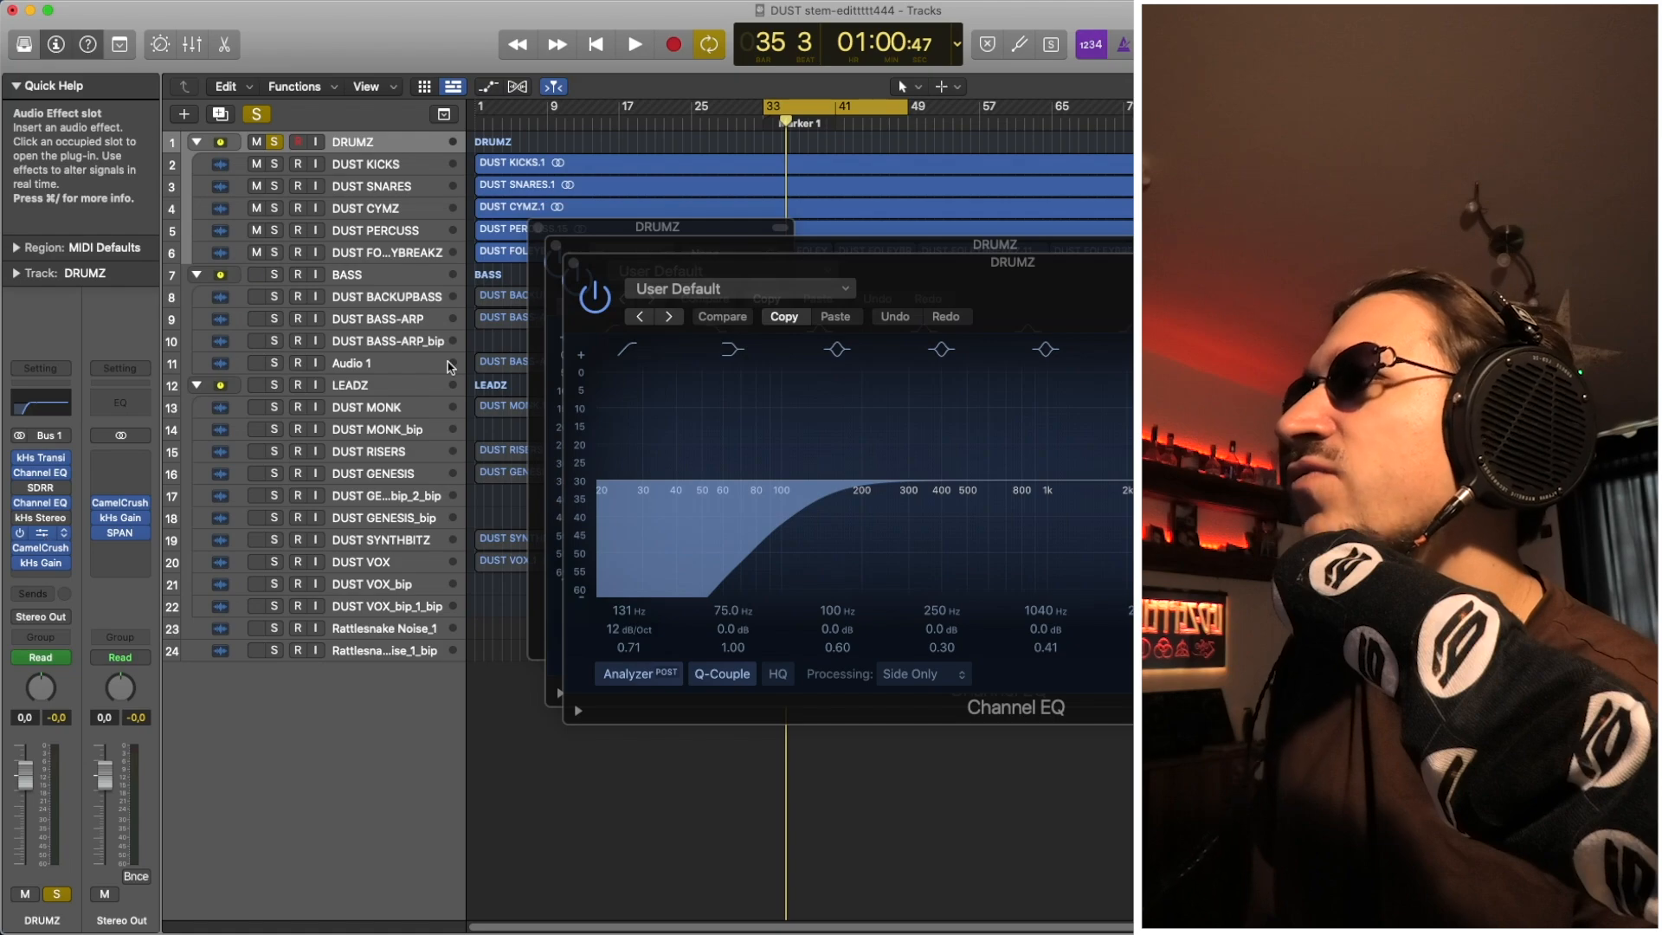
click(591, 281)
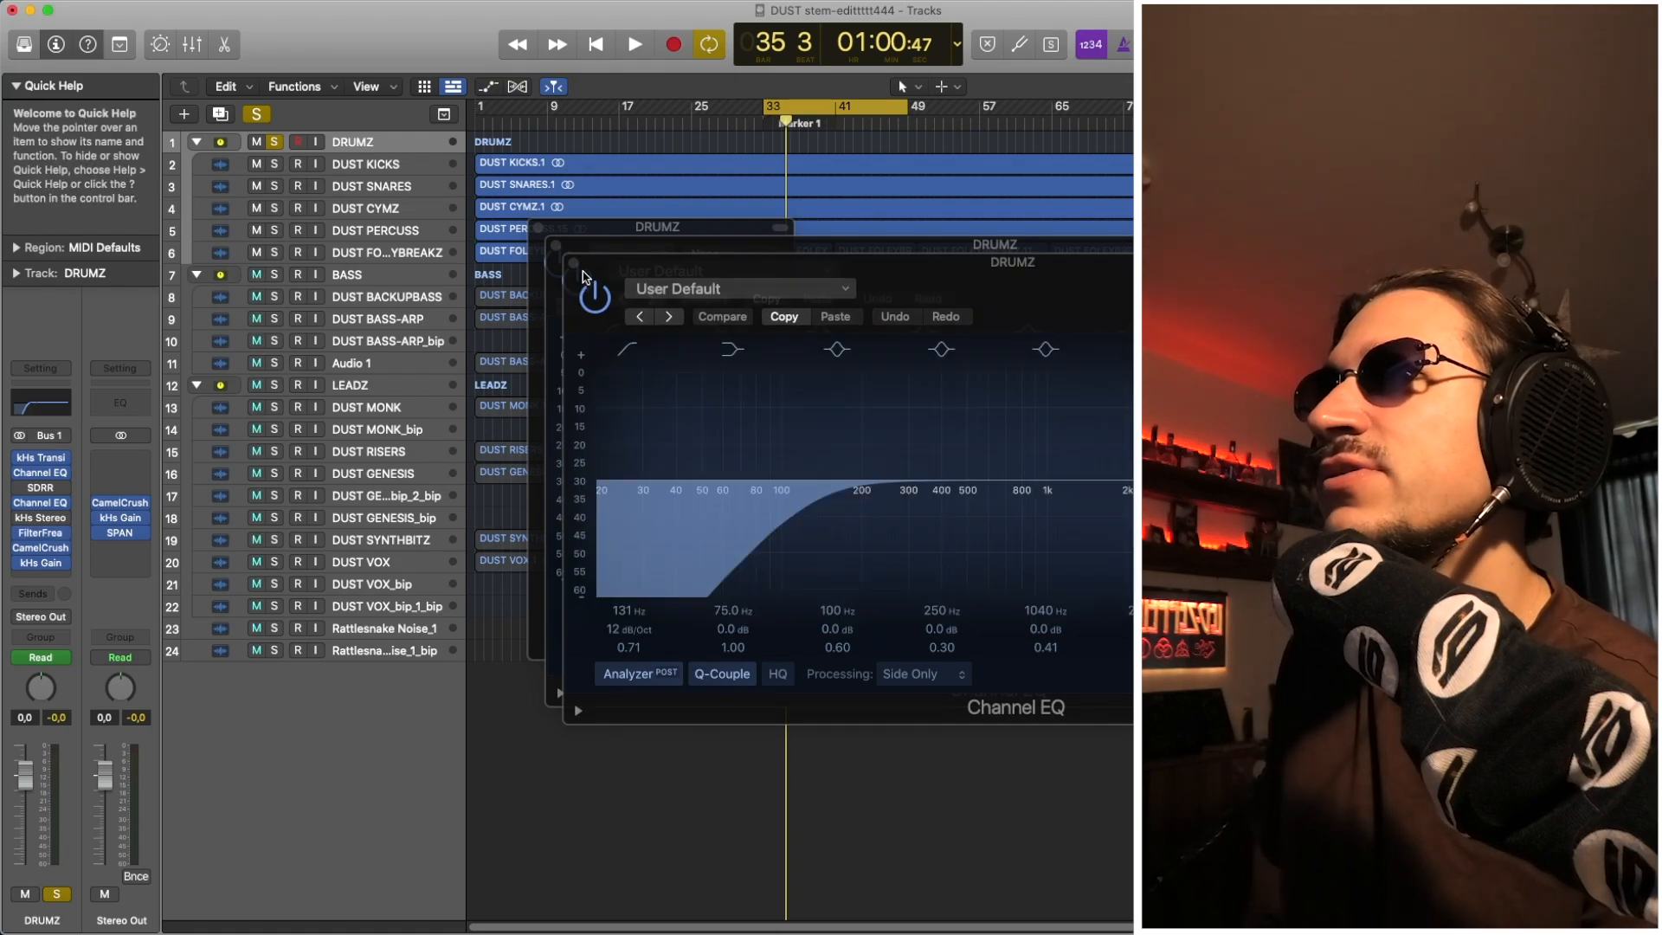
click(573, 262)
click(555, 245)
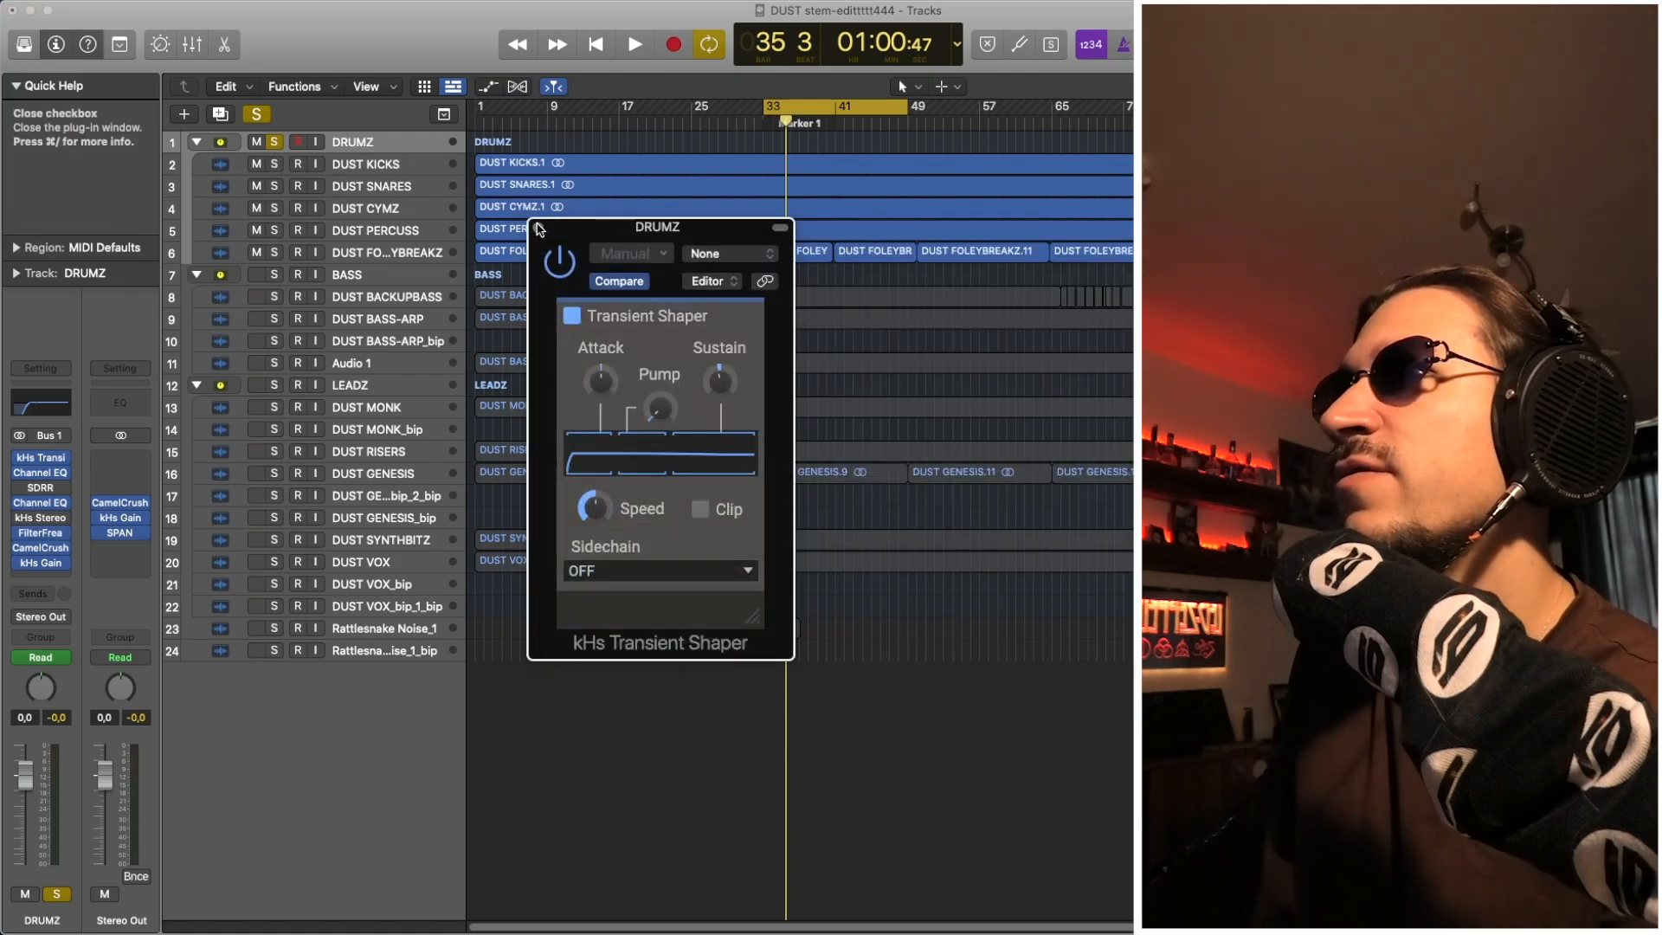
click(539, 227)
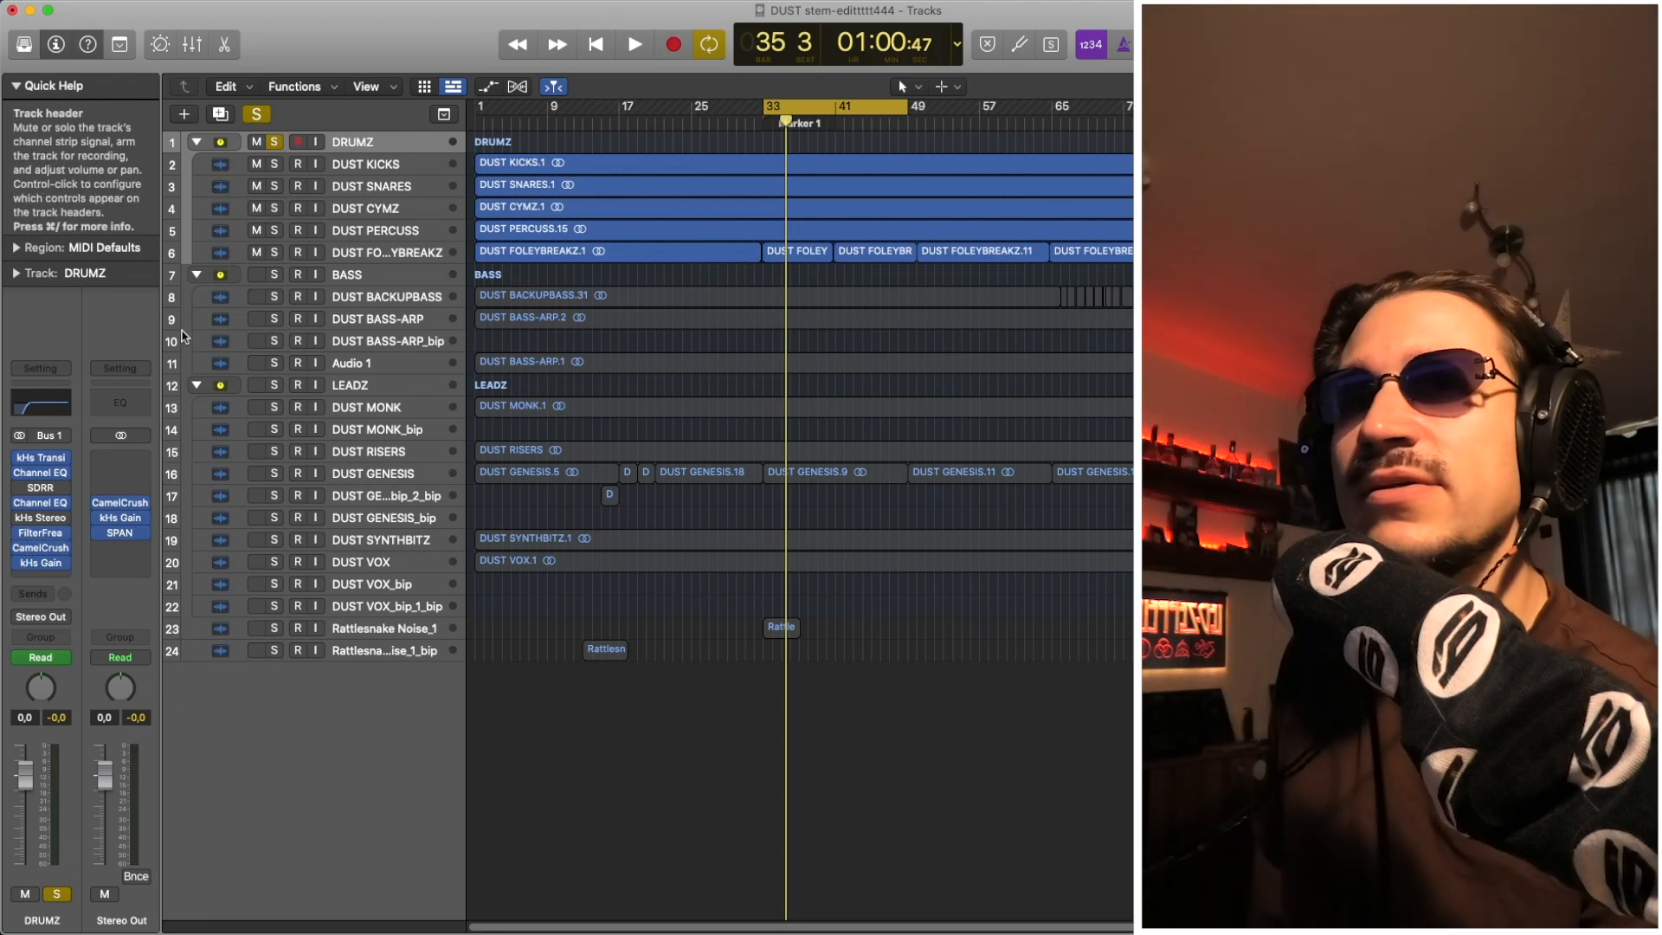
Clear the DRUMZ solo, select the BASS stack and briefly play the full mix from bar 33
click(274, 143)
click(353, 276)
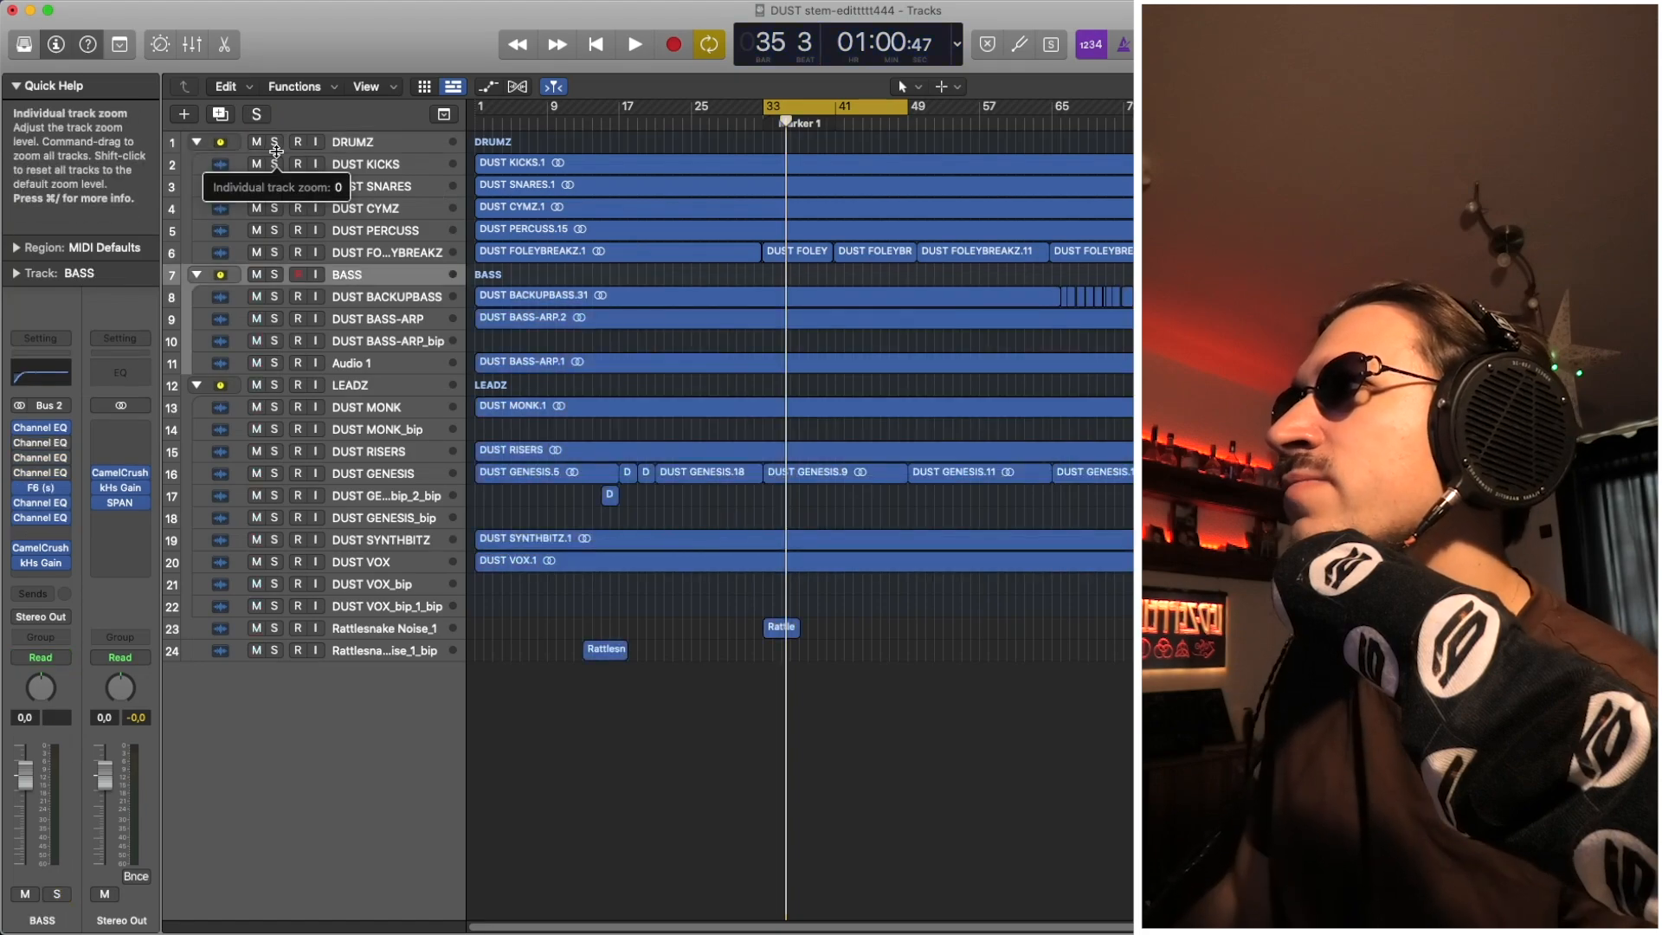
click(274, 144)
key(space)
key(space)
click(275, 143)
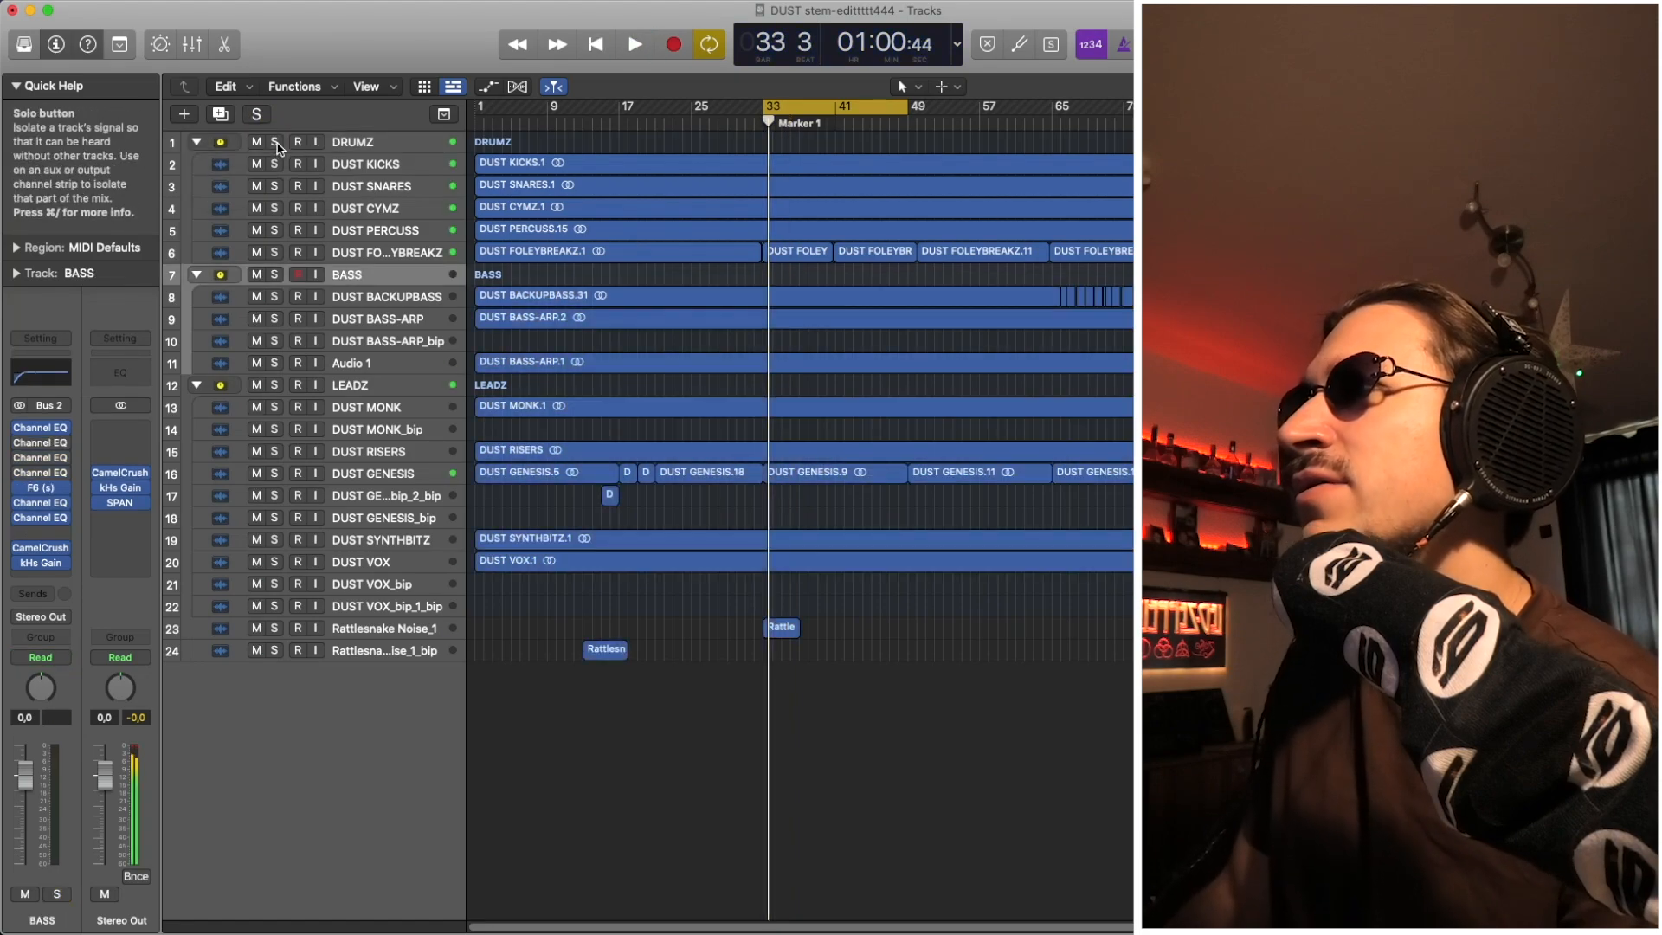
Solo the BASS stack and select its DUST BACKUPBASS track
click(275, 275)
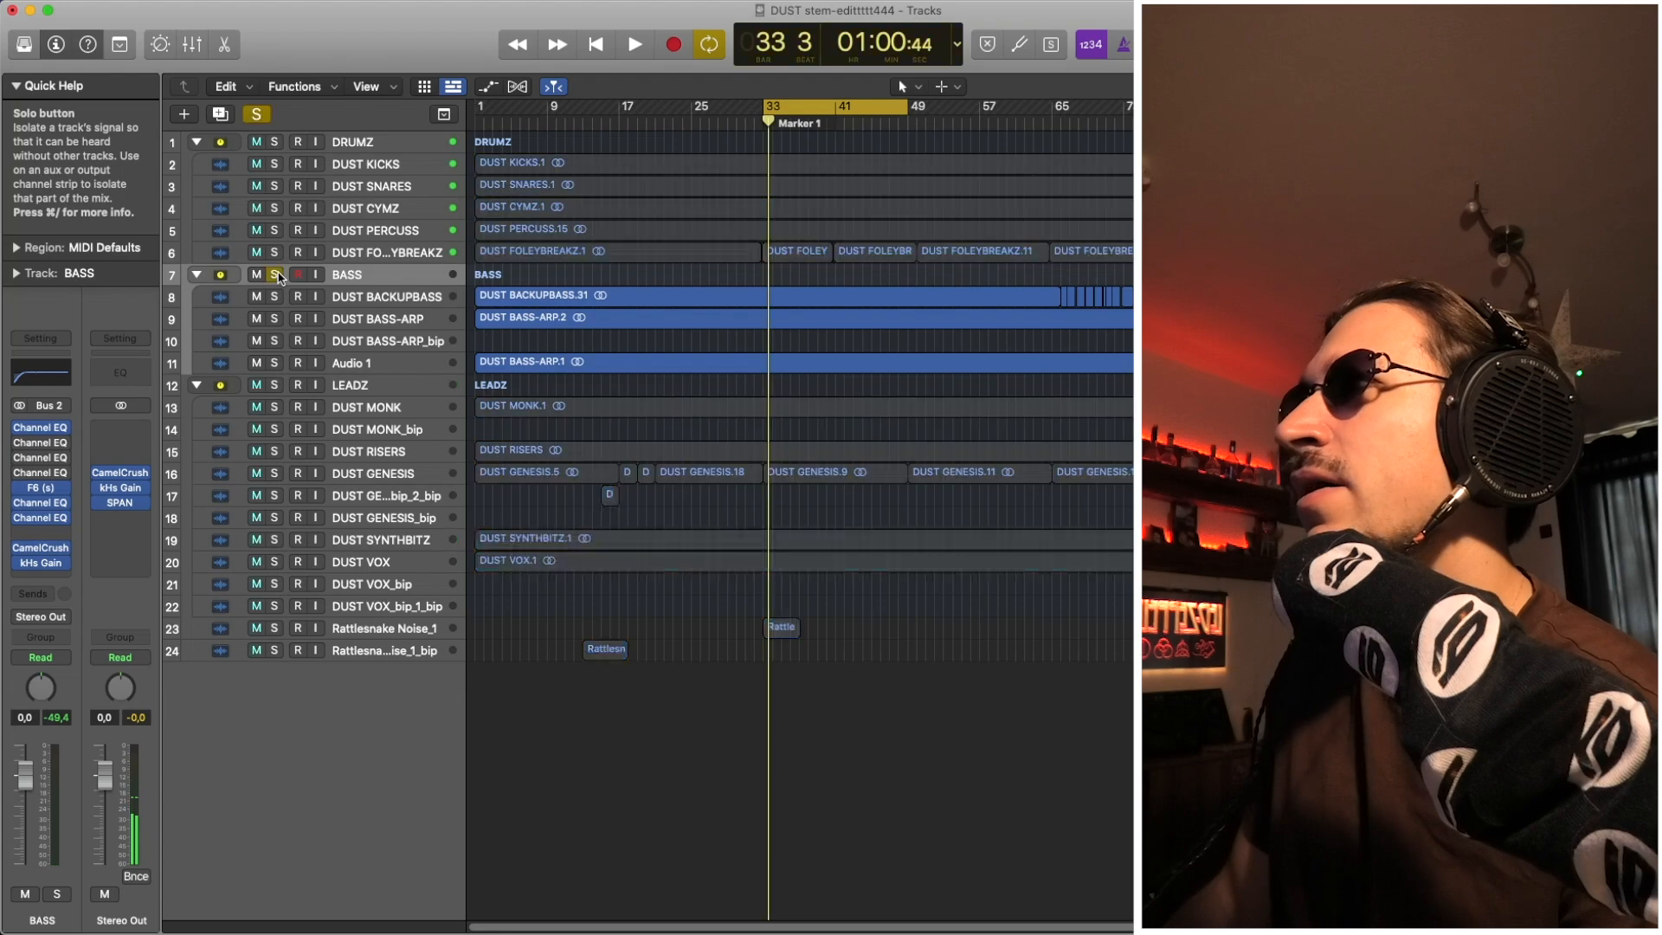
click(387, 295)
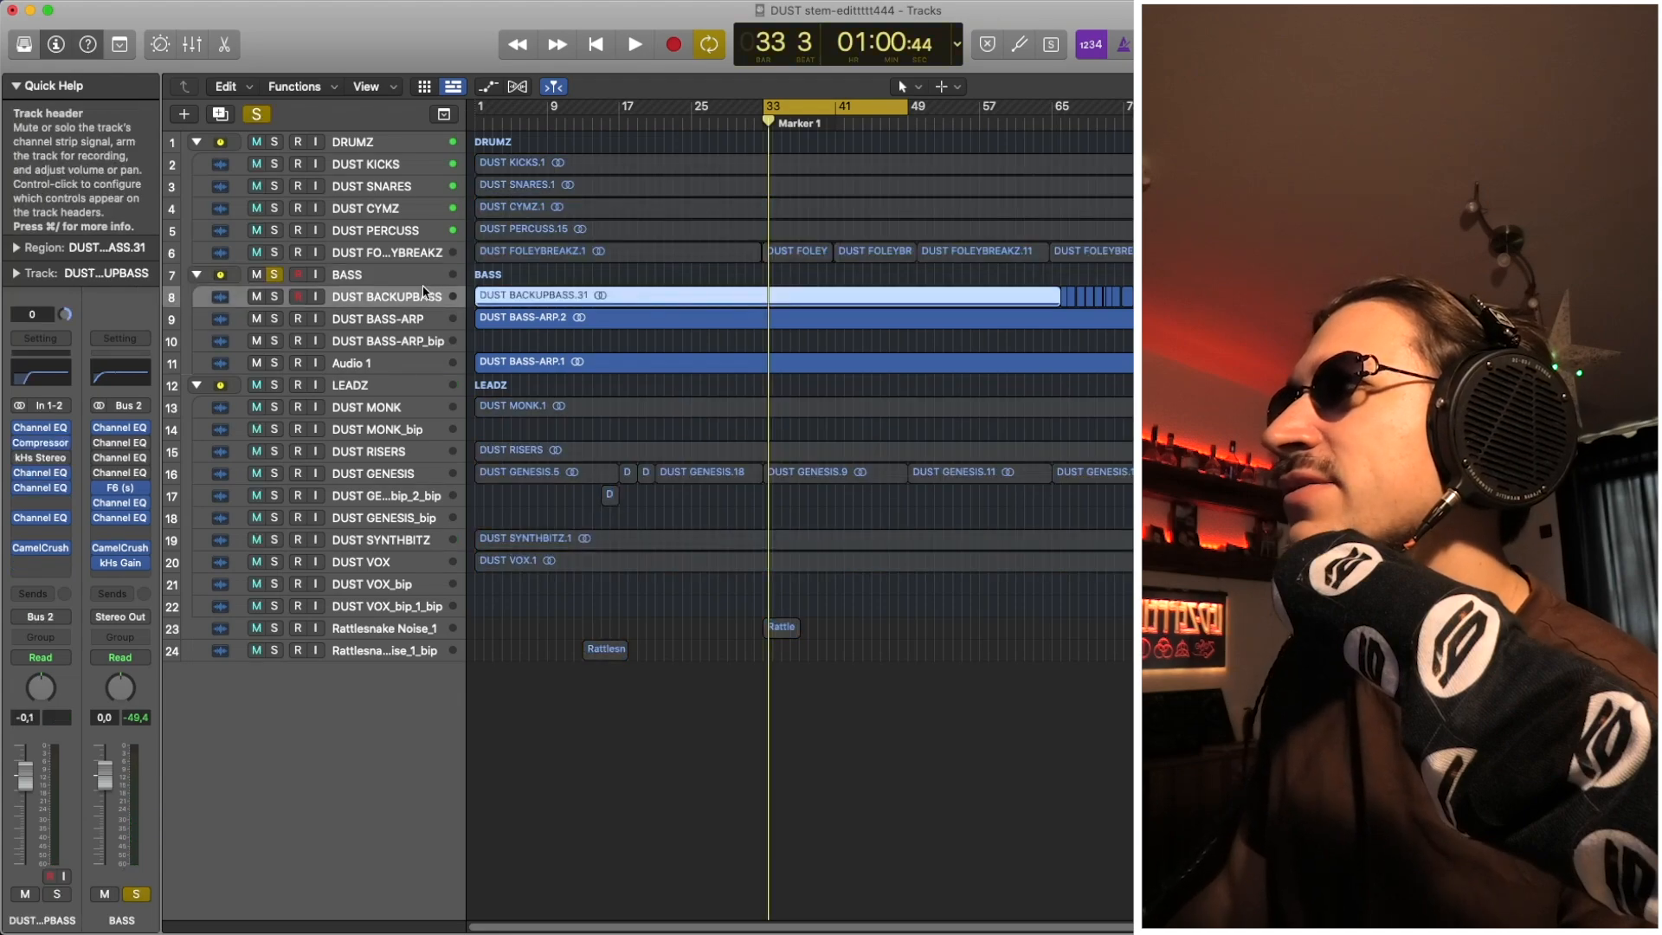
Select the BASS stack and play it soloed from bar 33
click(388, 281)
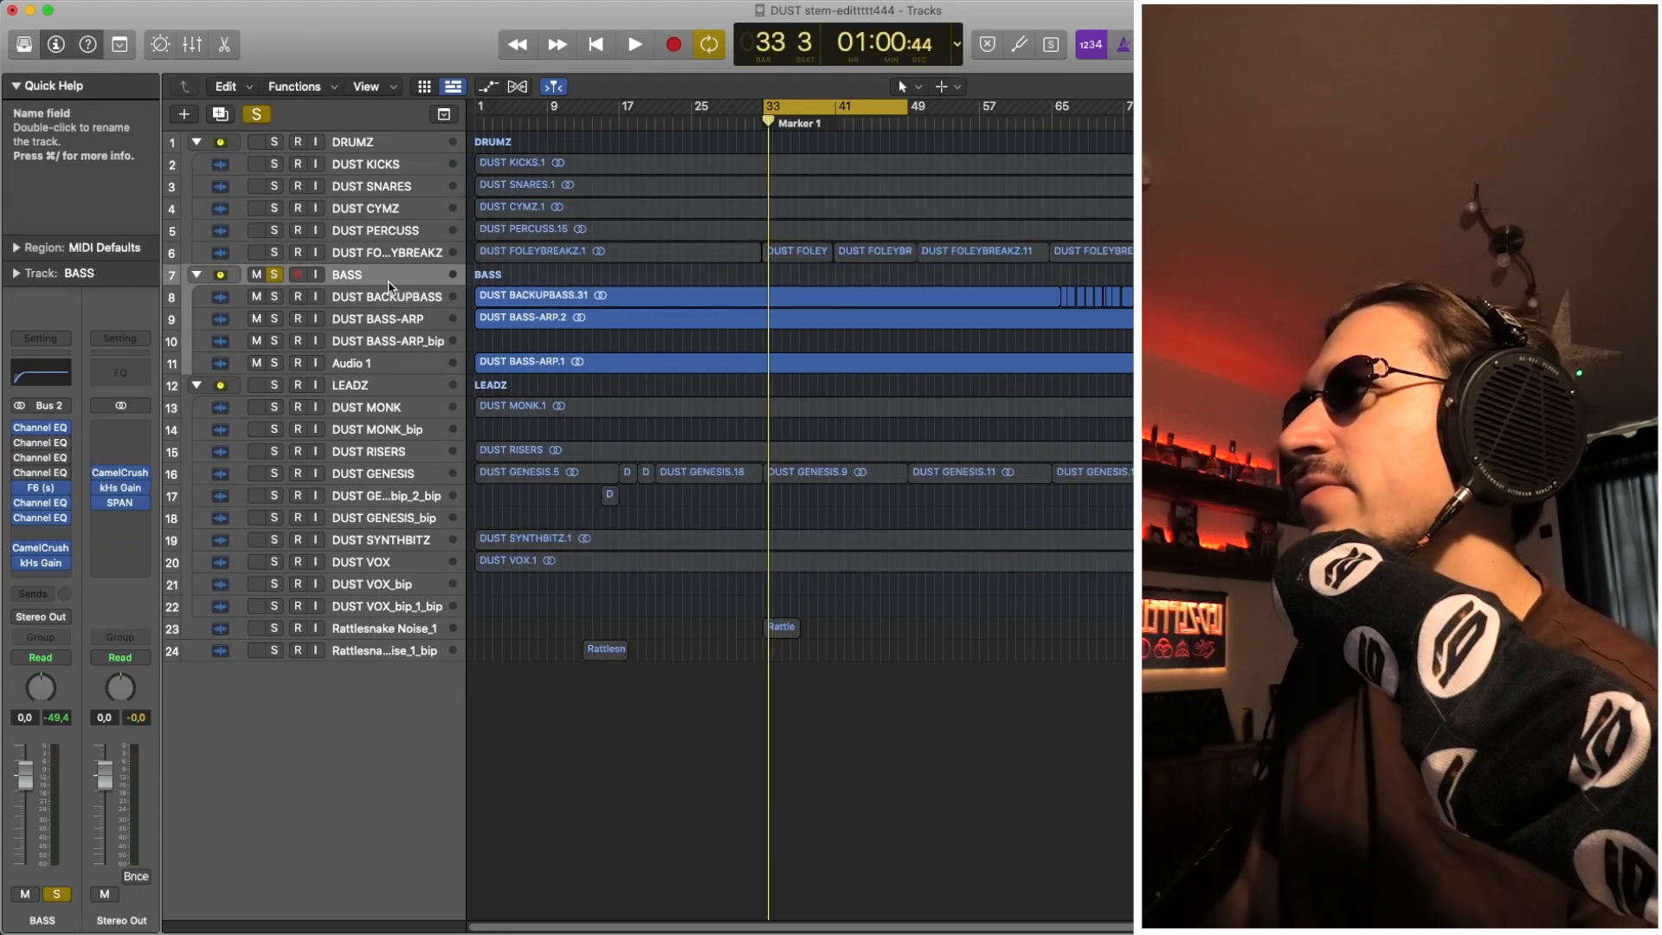
click(388, 289)
click(388, 281)
key(space)
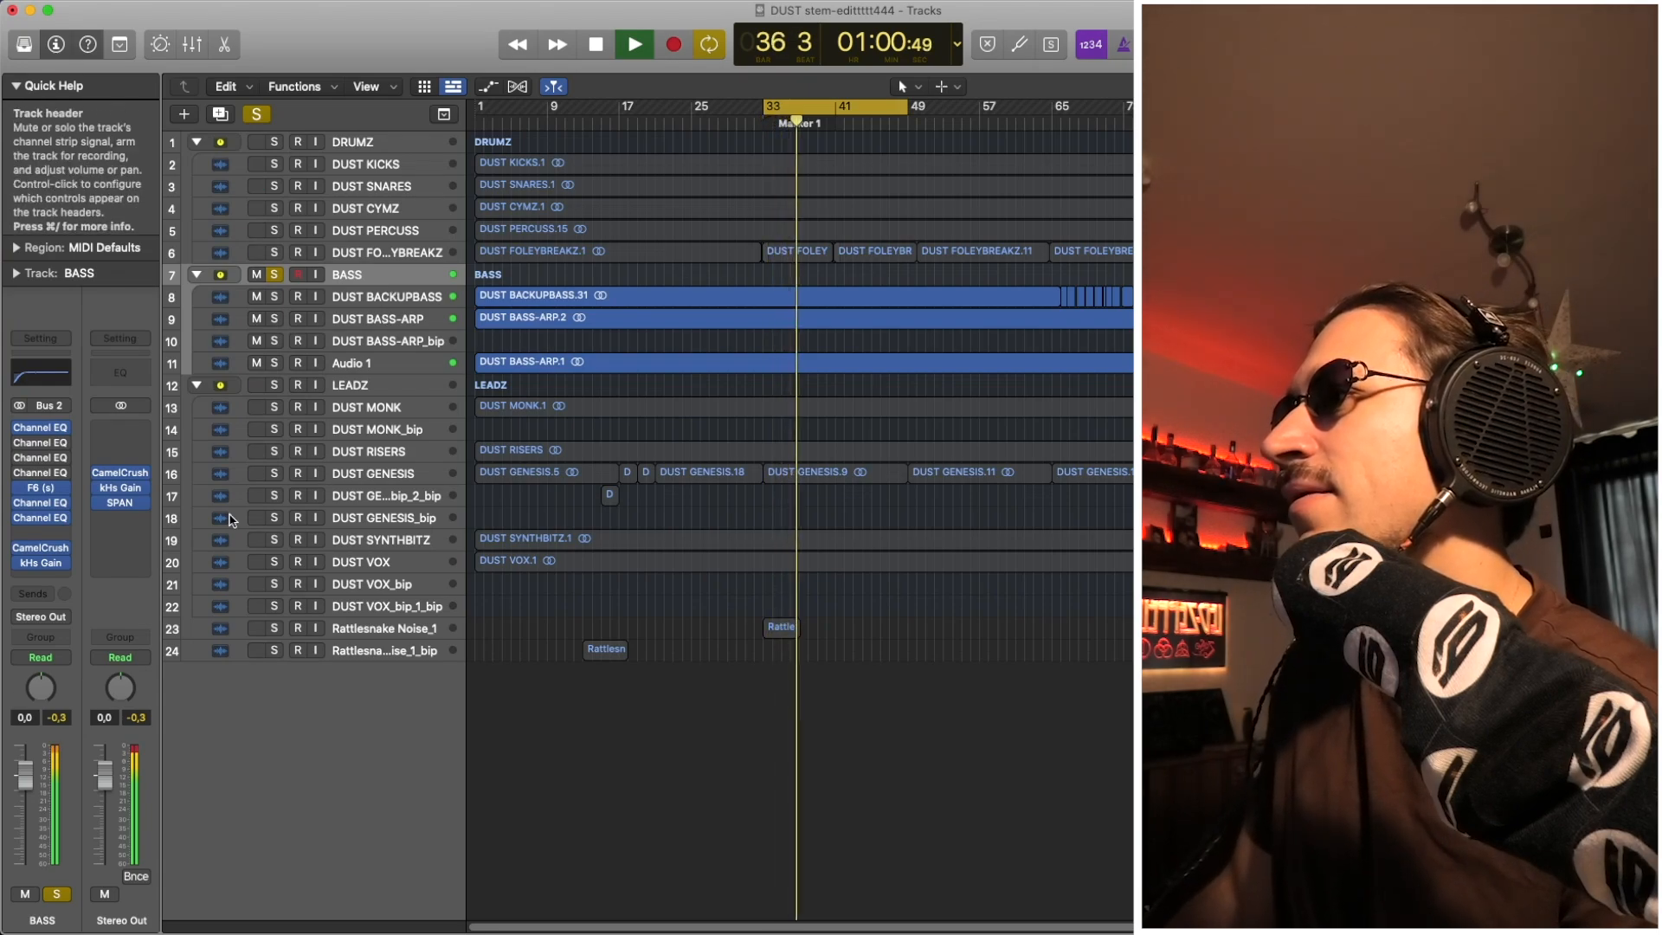
key(space)
Open SPAN on Stereo Out and examine the soloed BASS stack's low-frequency spectrum while playing from bar 33
click(119, 502)
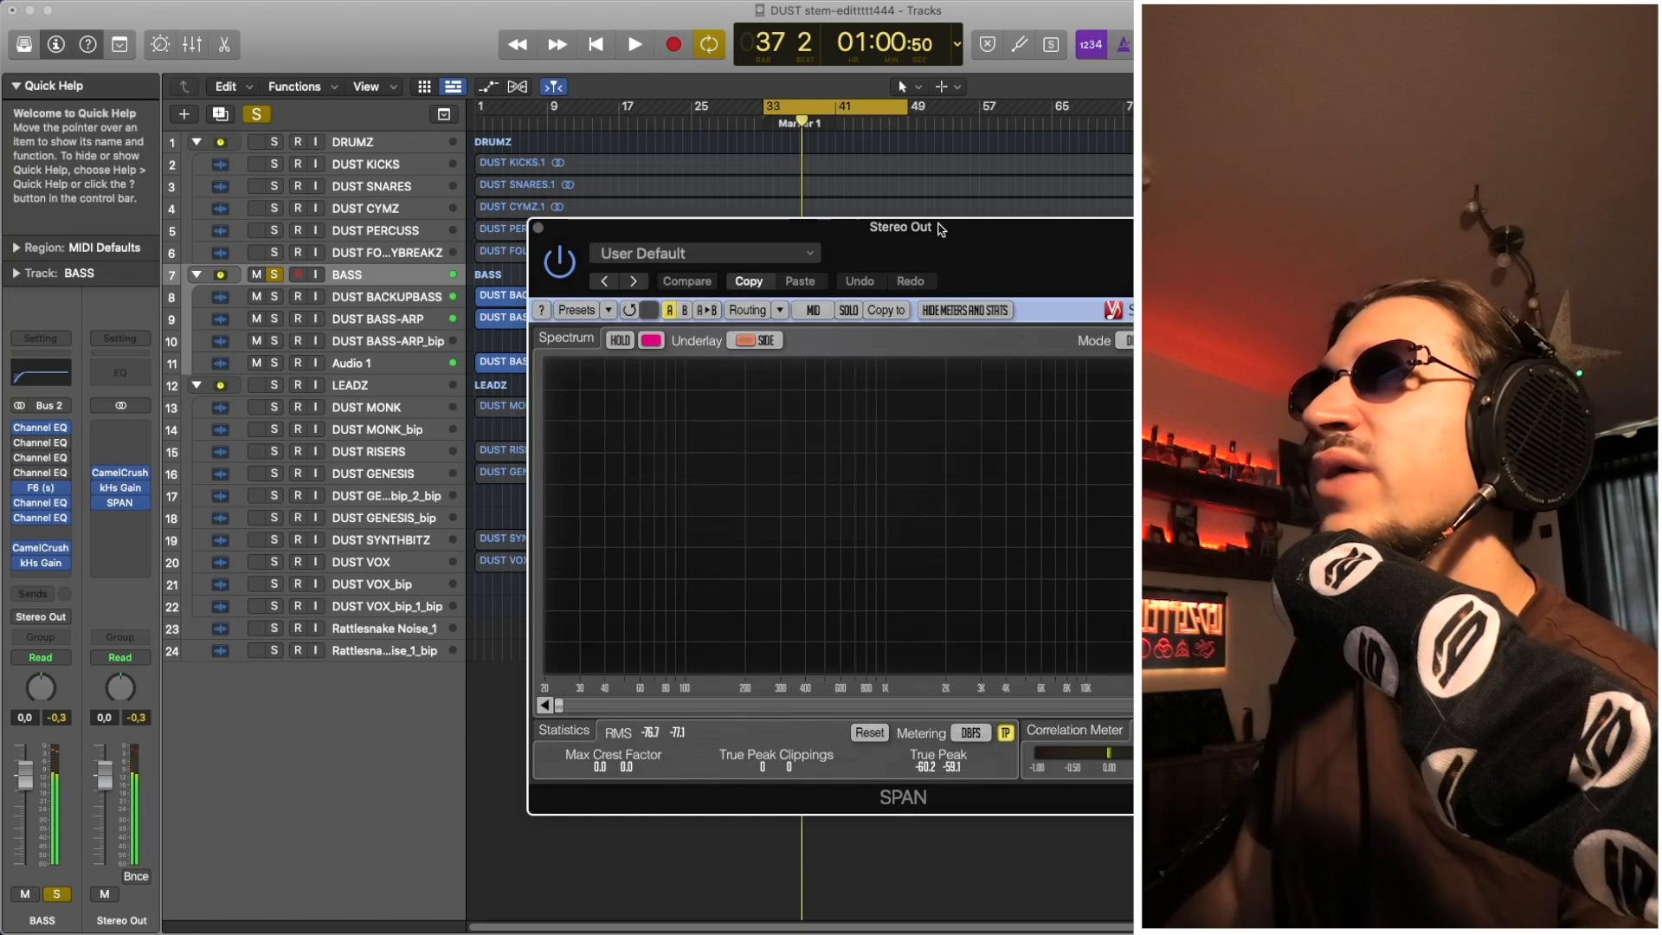
drag(824, 159, 753, 159)
key(space)
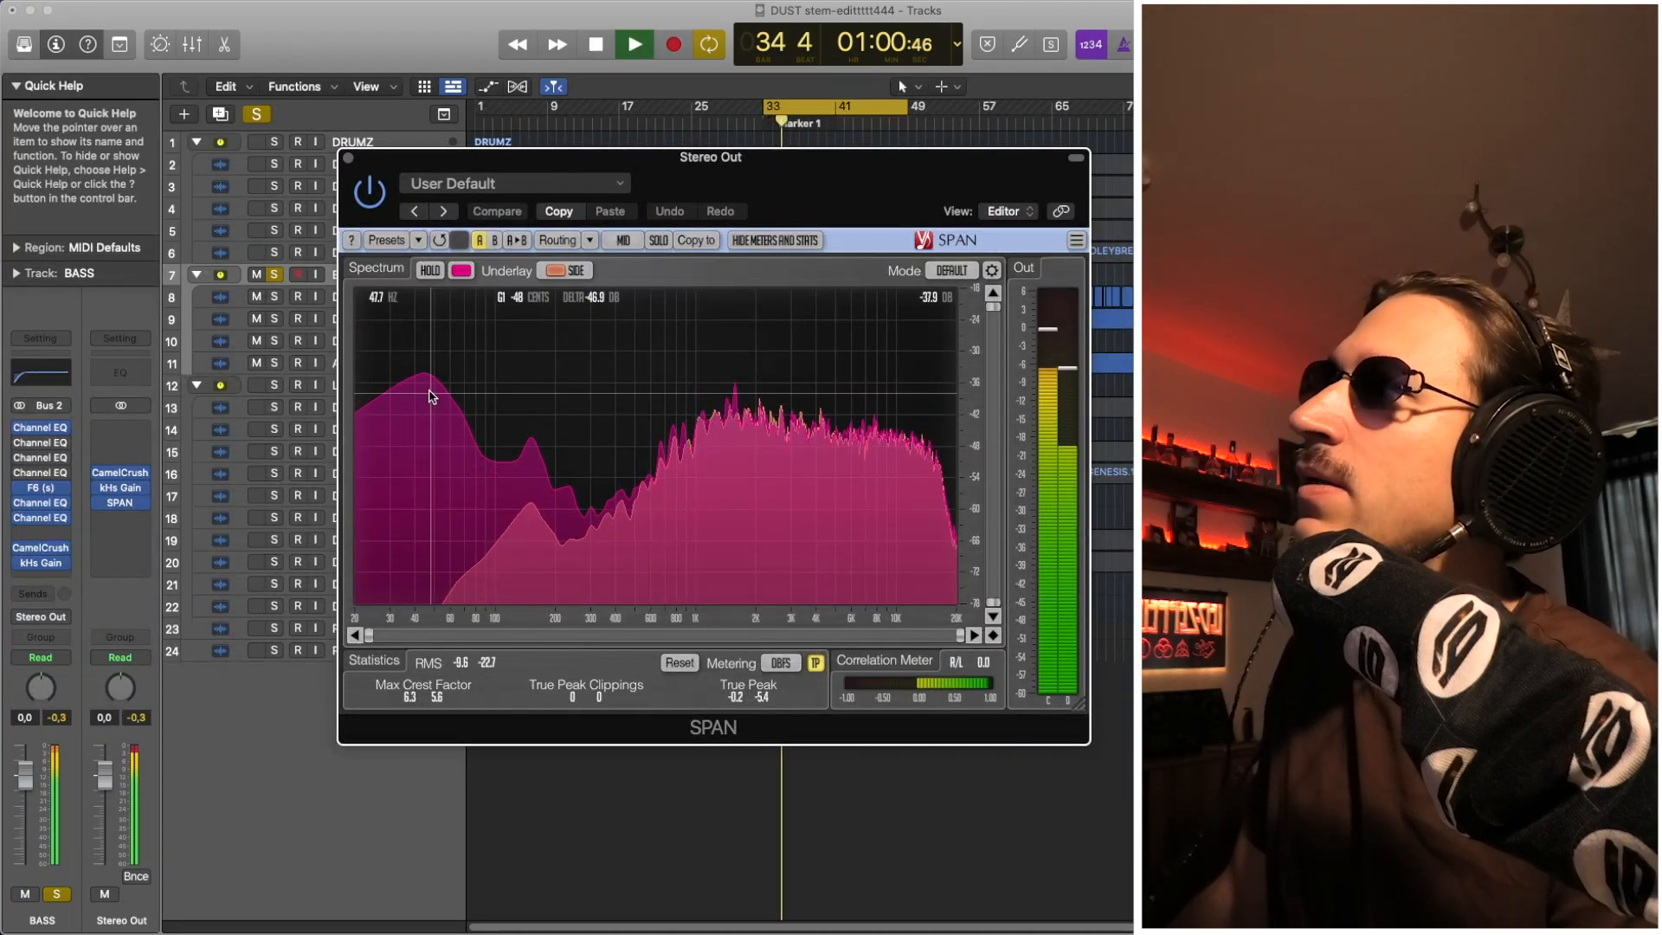
key(space)
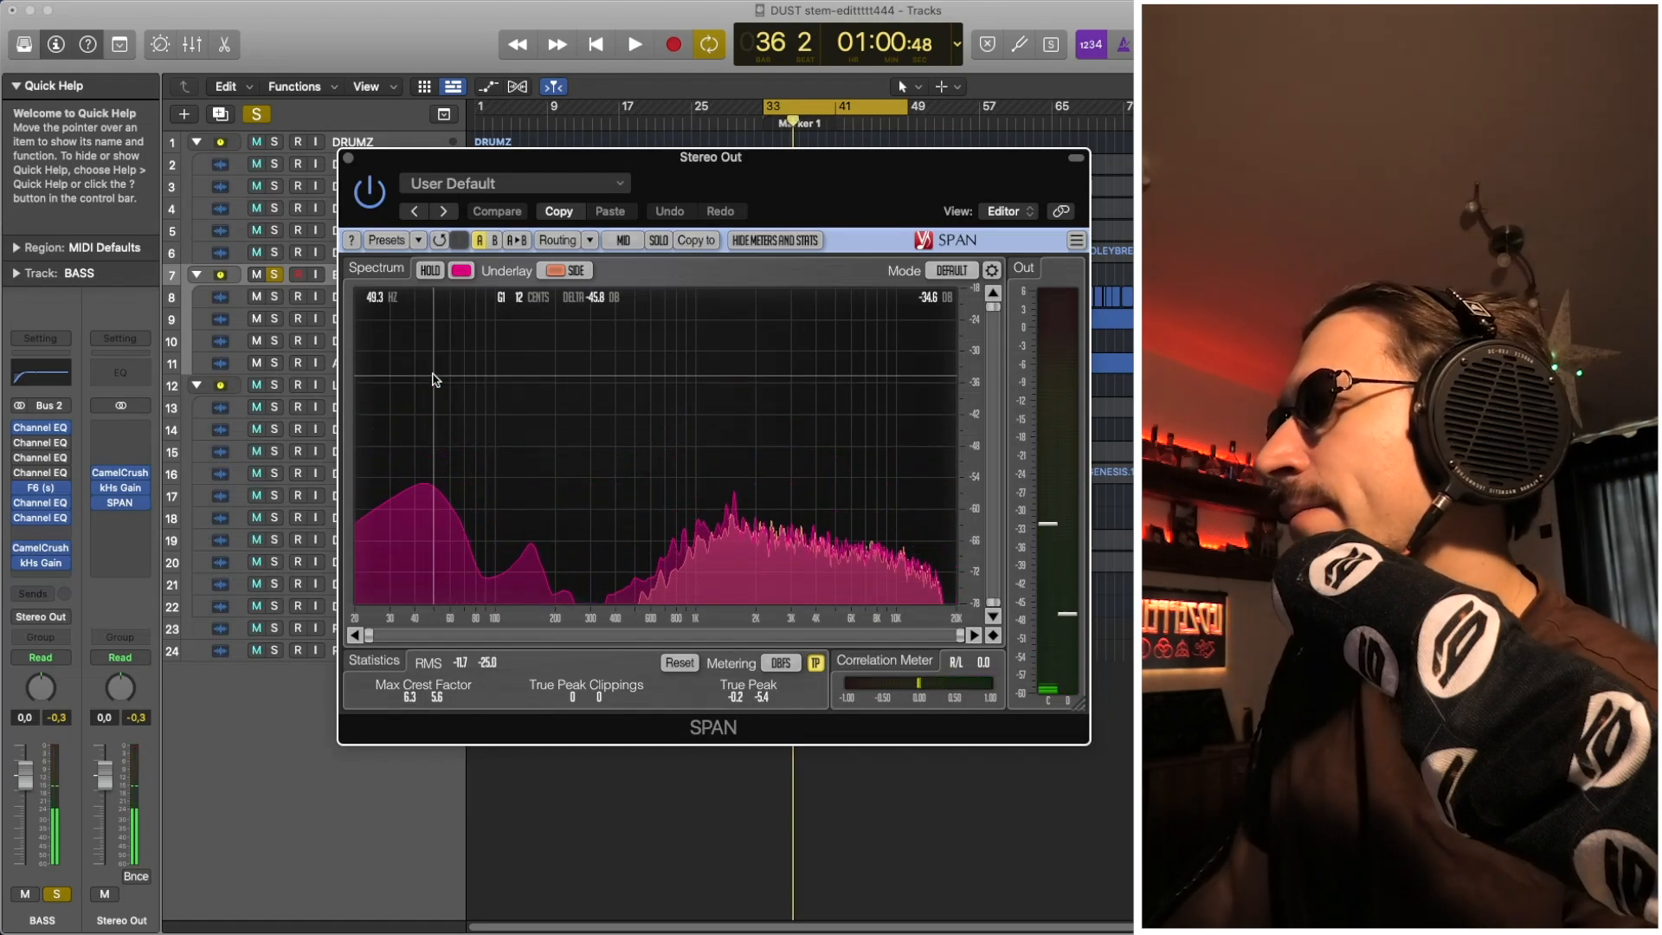
key(space)
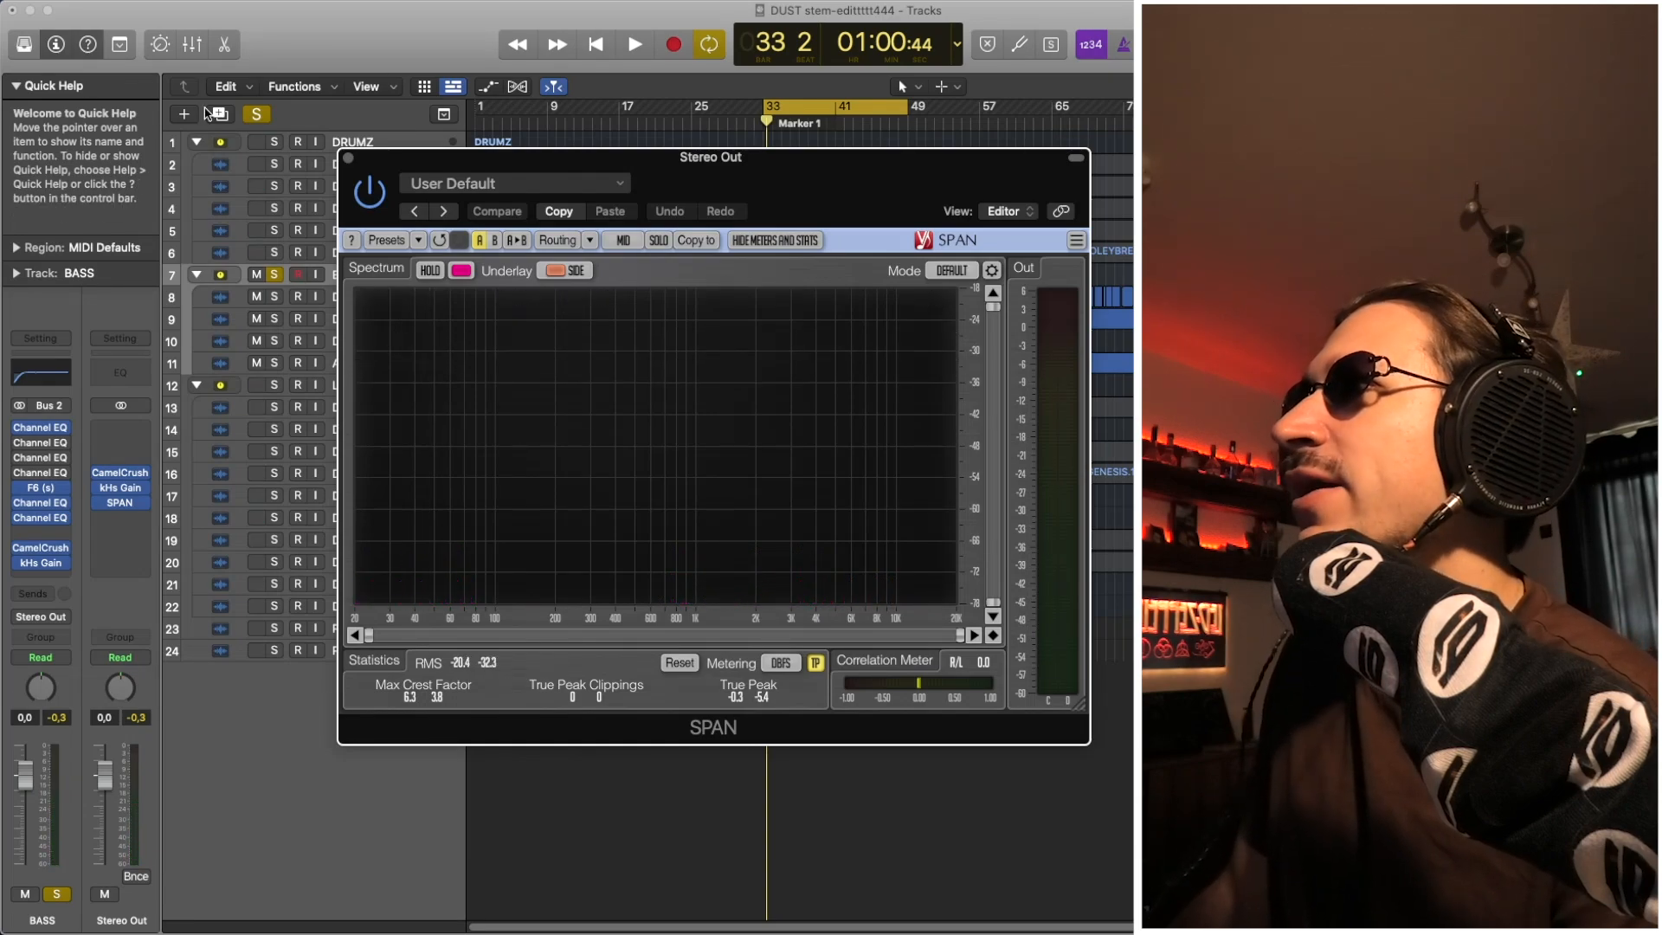
Solo DUST KICKS and examine the kick's low-frequency spectrum in SPAN
click(277, 165)
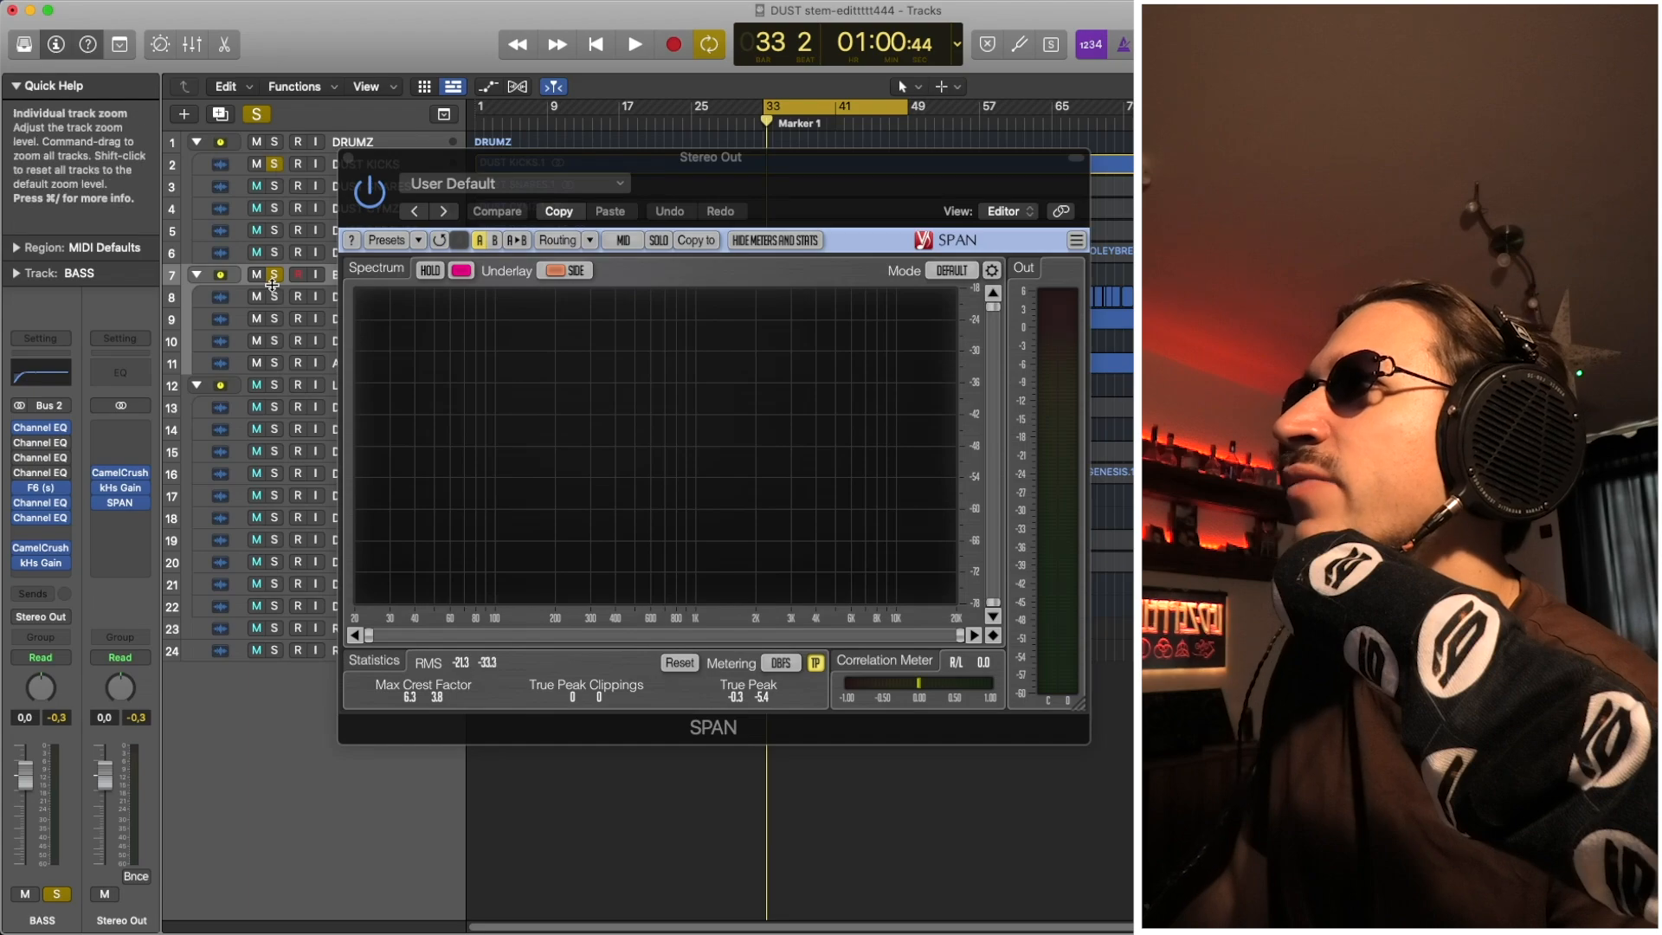
key(space)
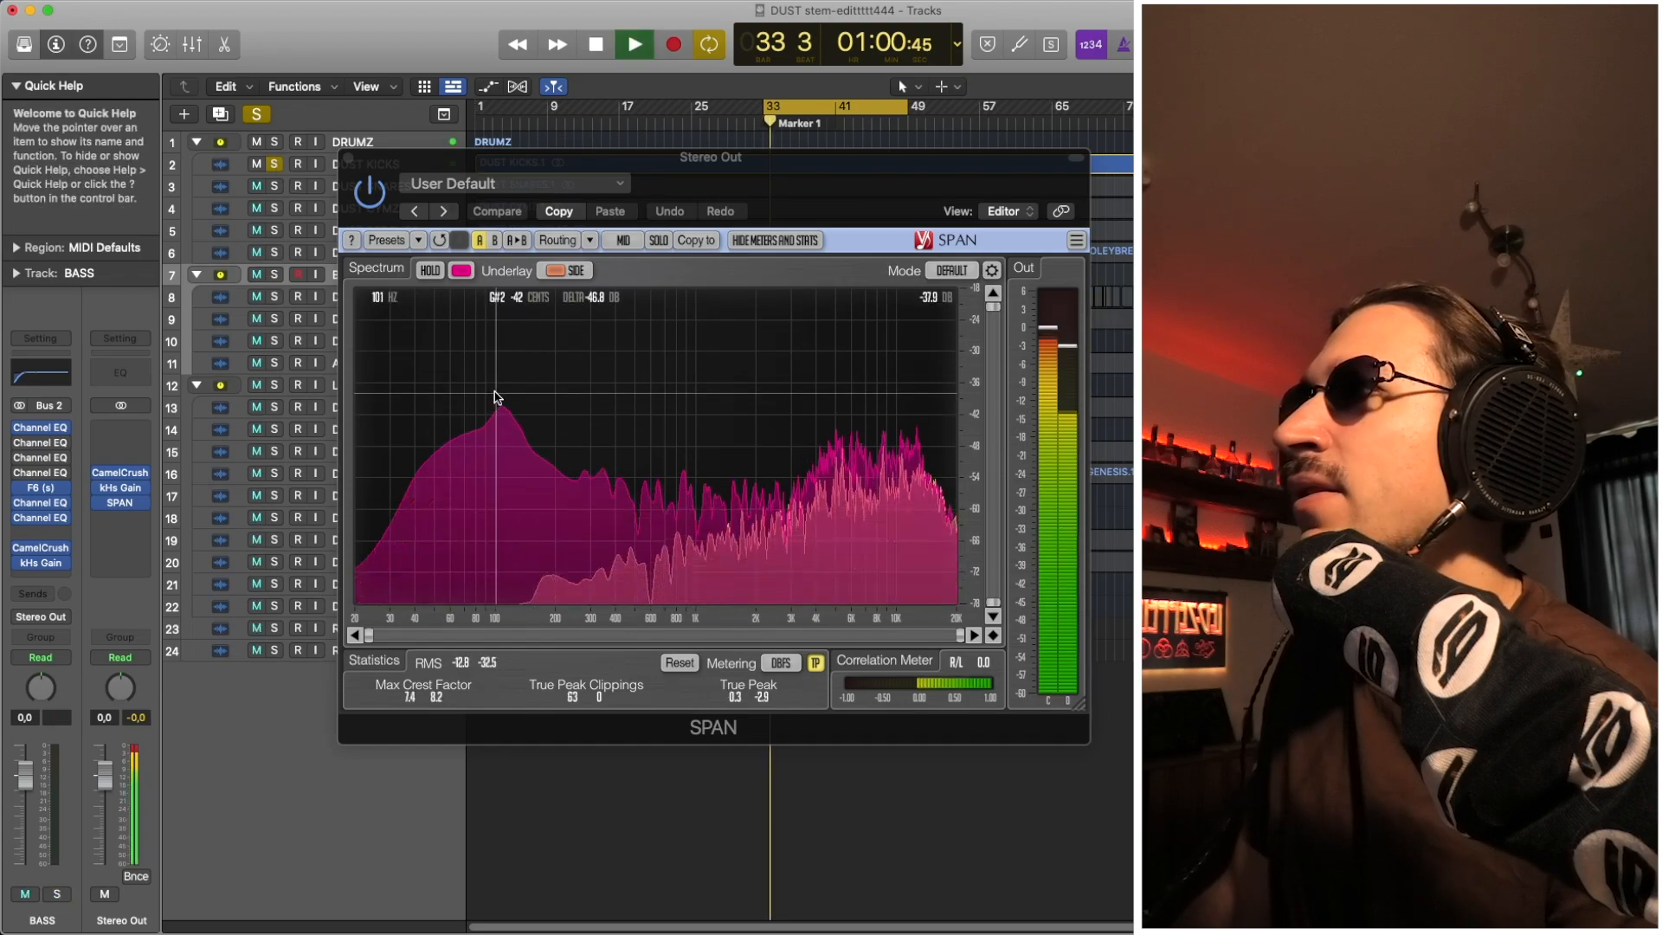
key(space)
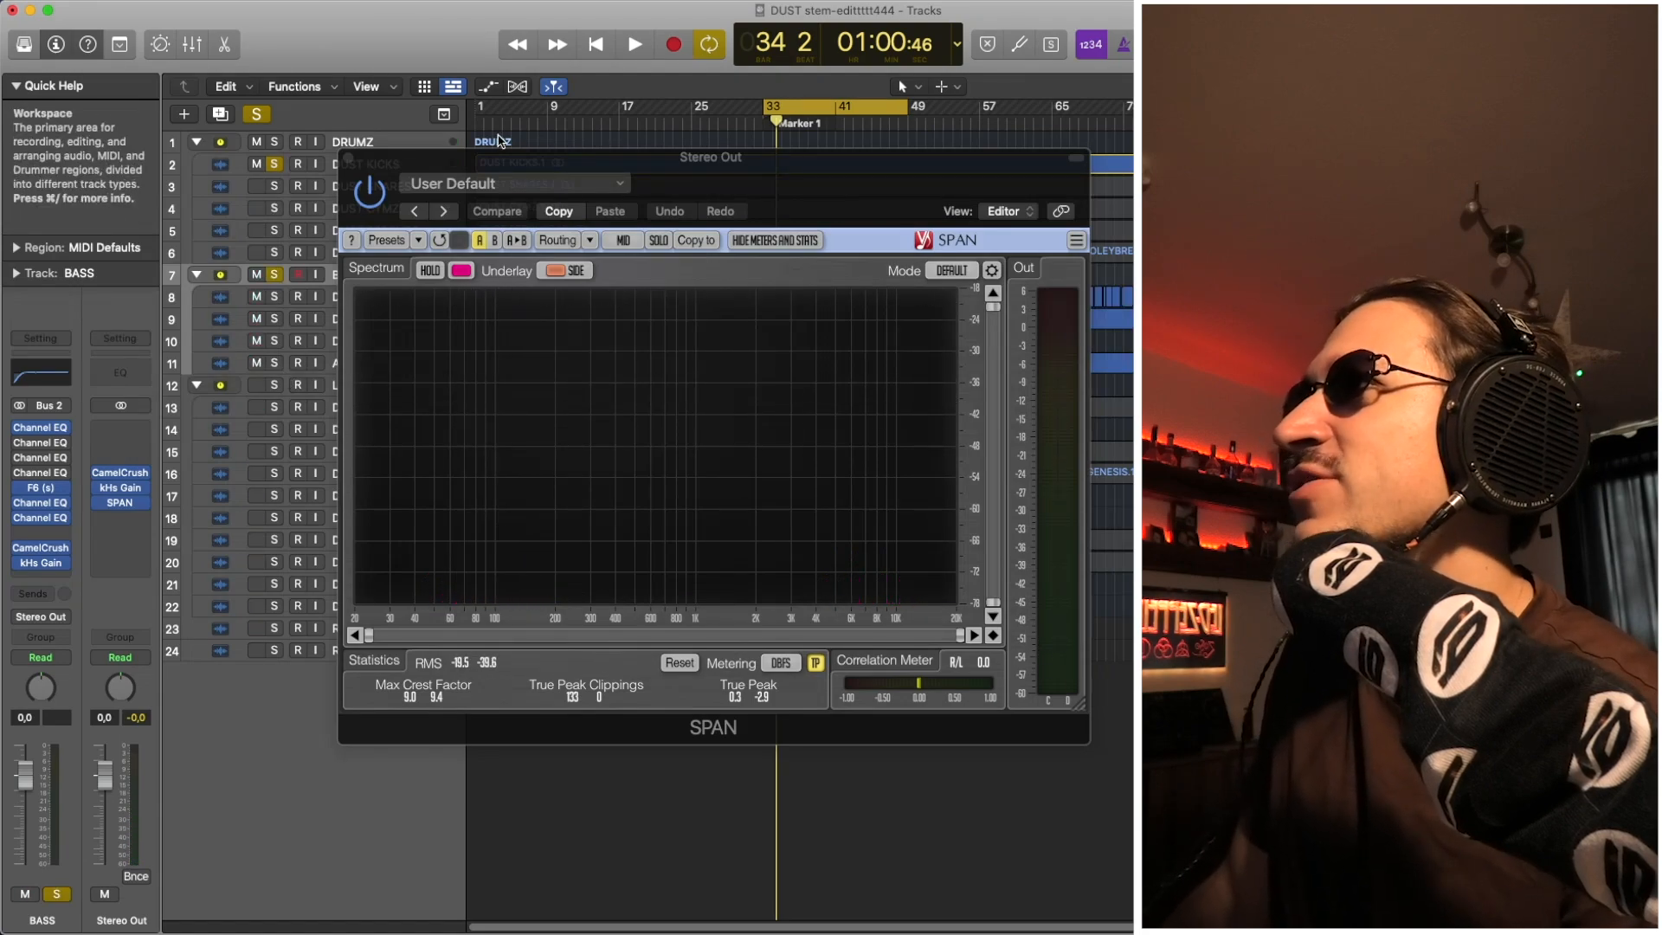
Examine DUST KICKS and the BASS stack together in SPAN, comparing their spectrum with the bass alone
drag(551, 165, 584, 204)
key(space)
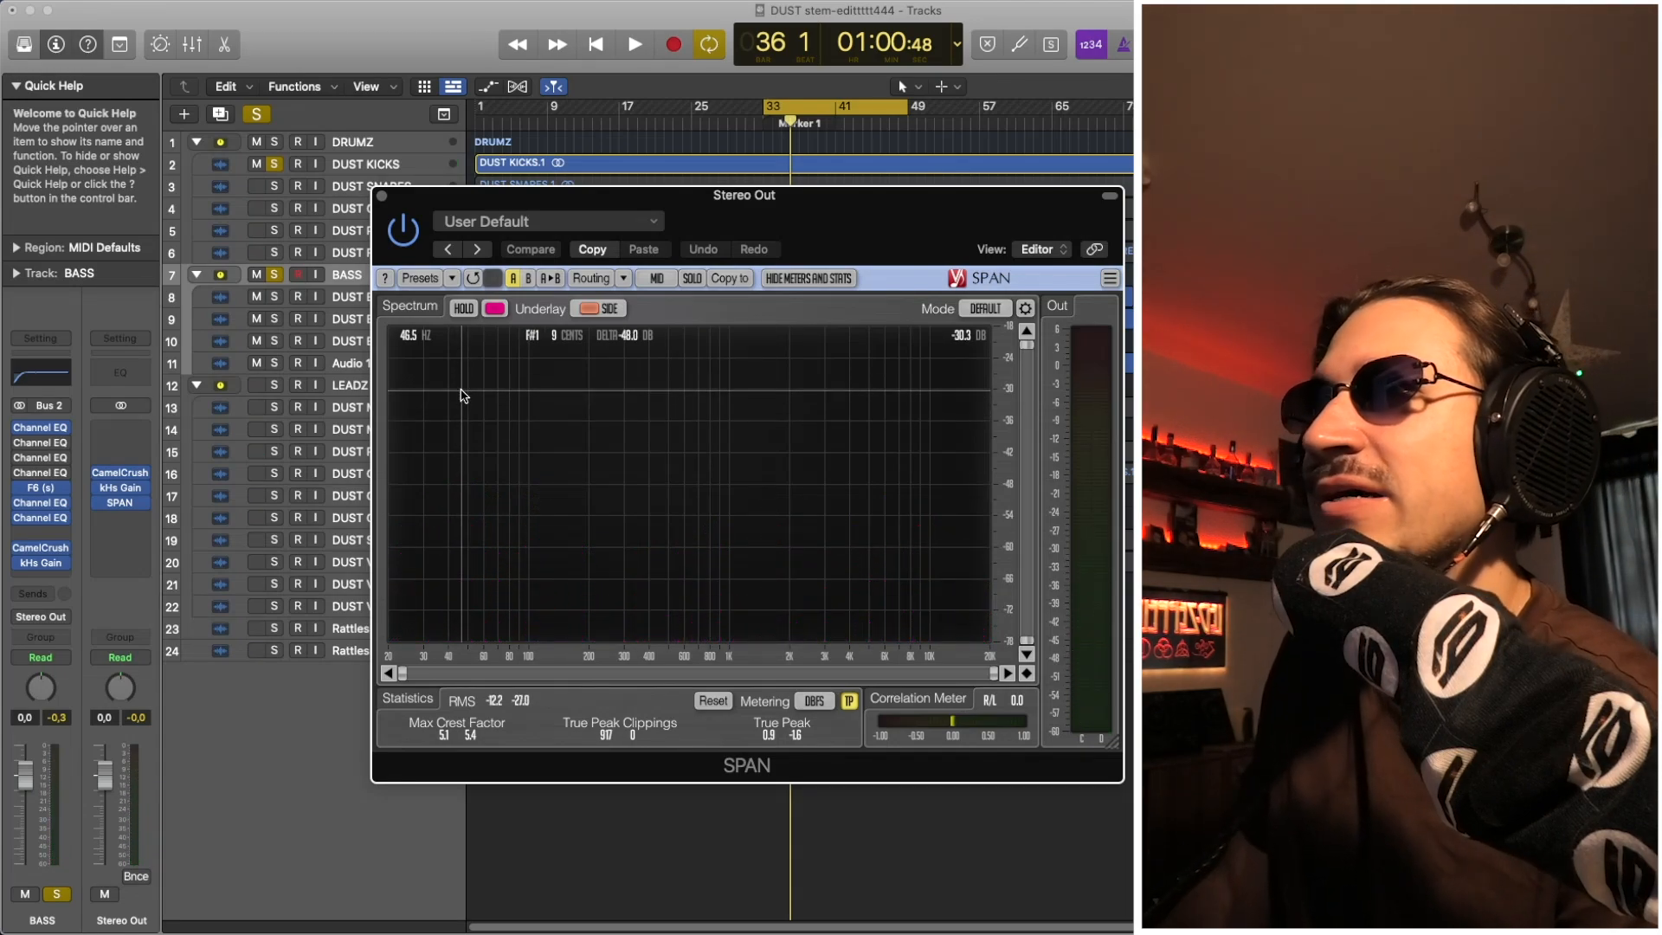
key(space)
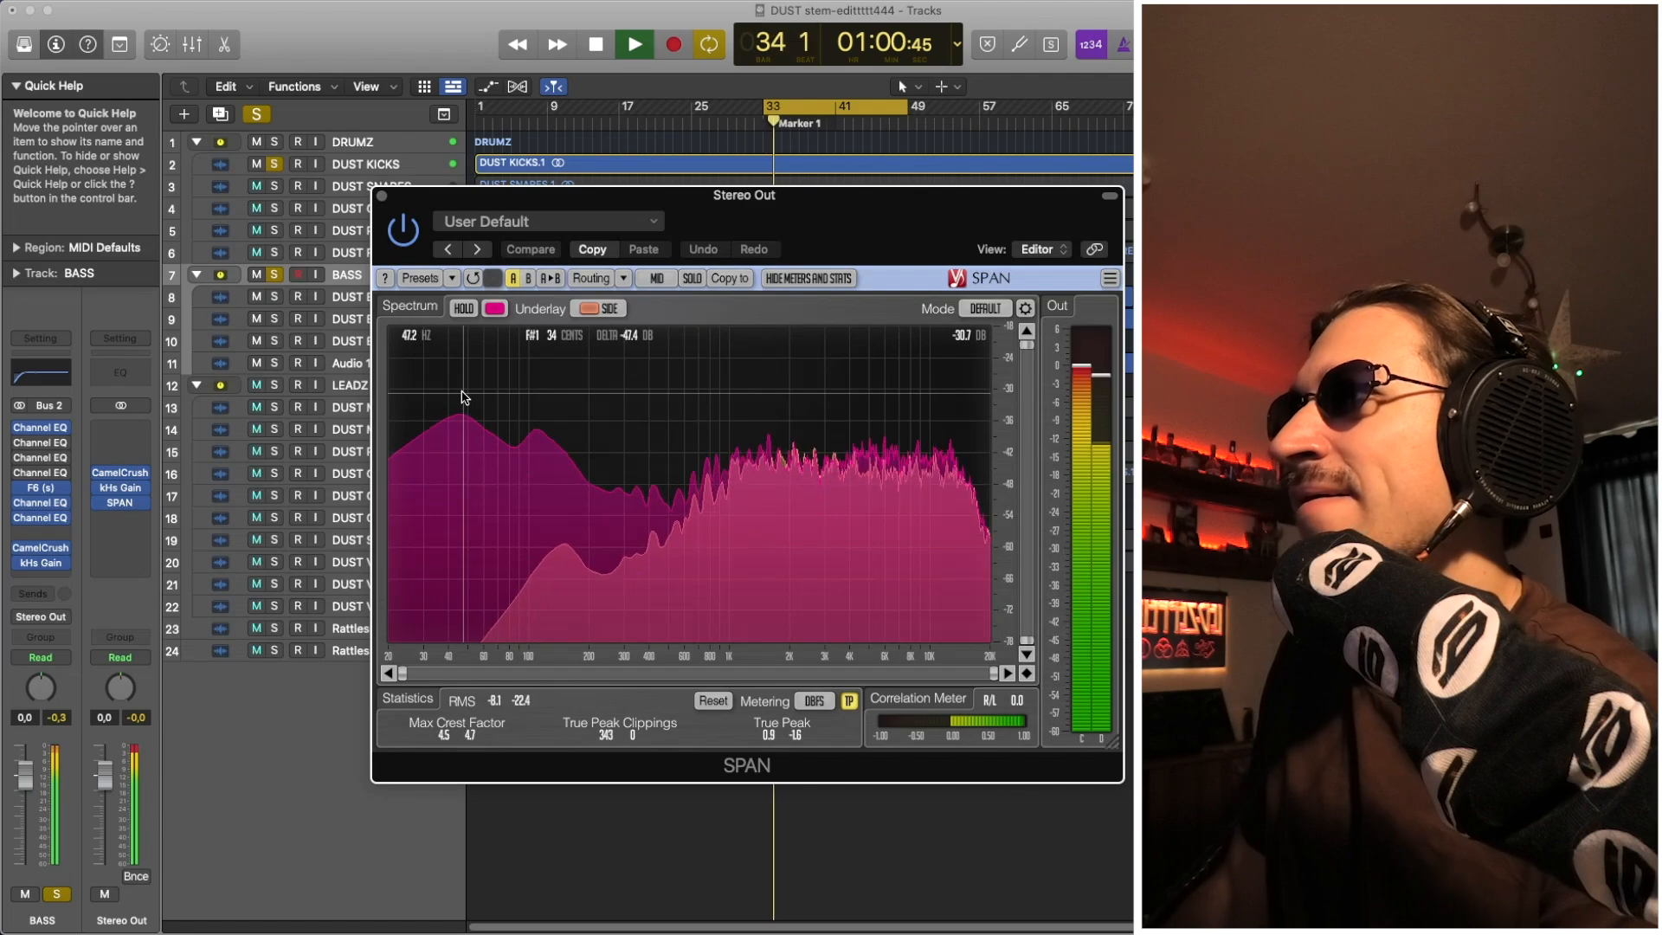
key(space)
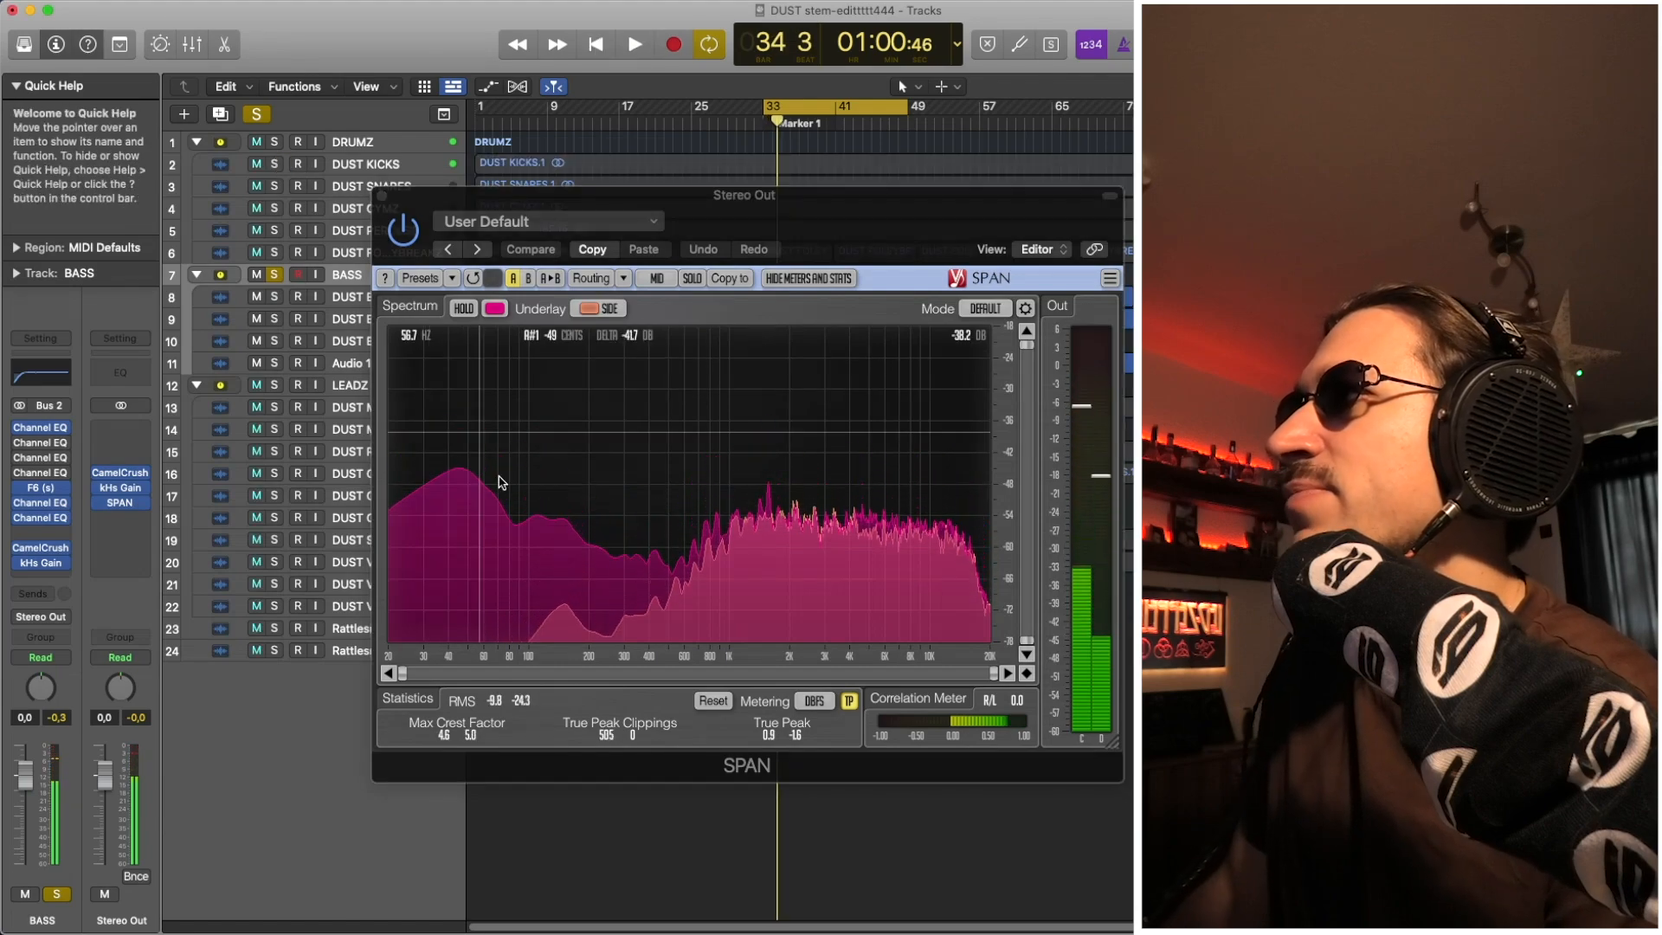
key(space)
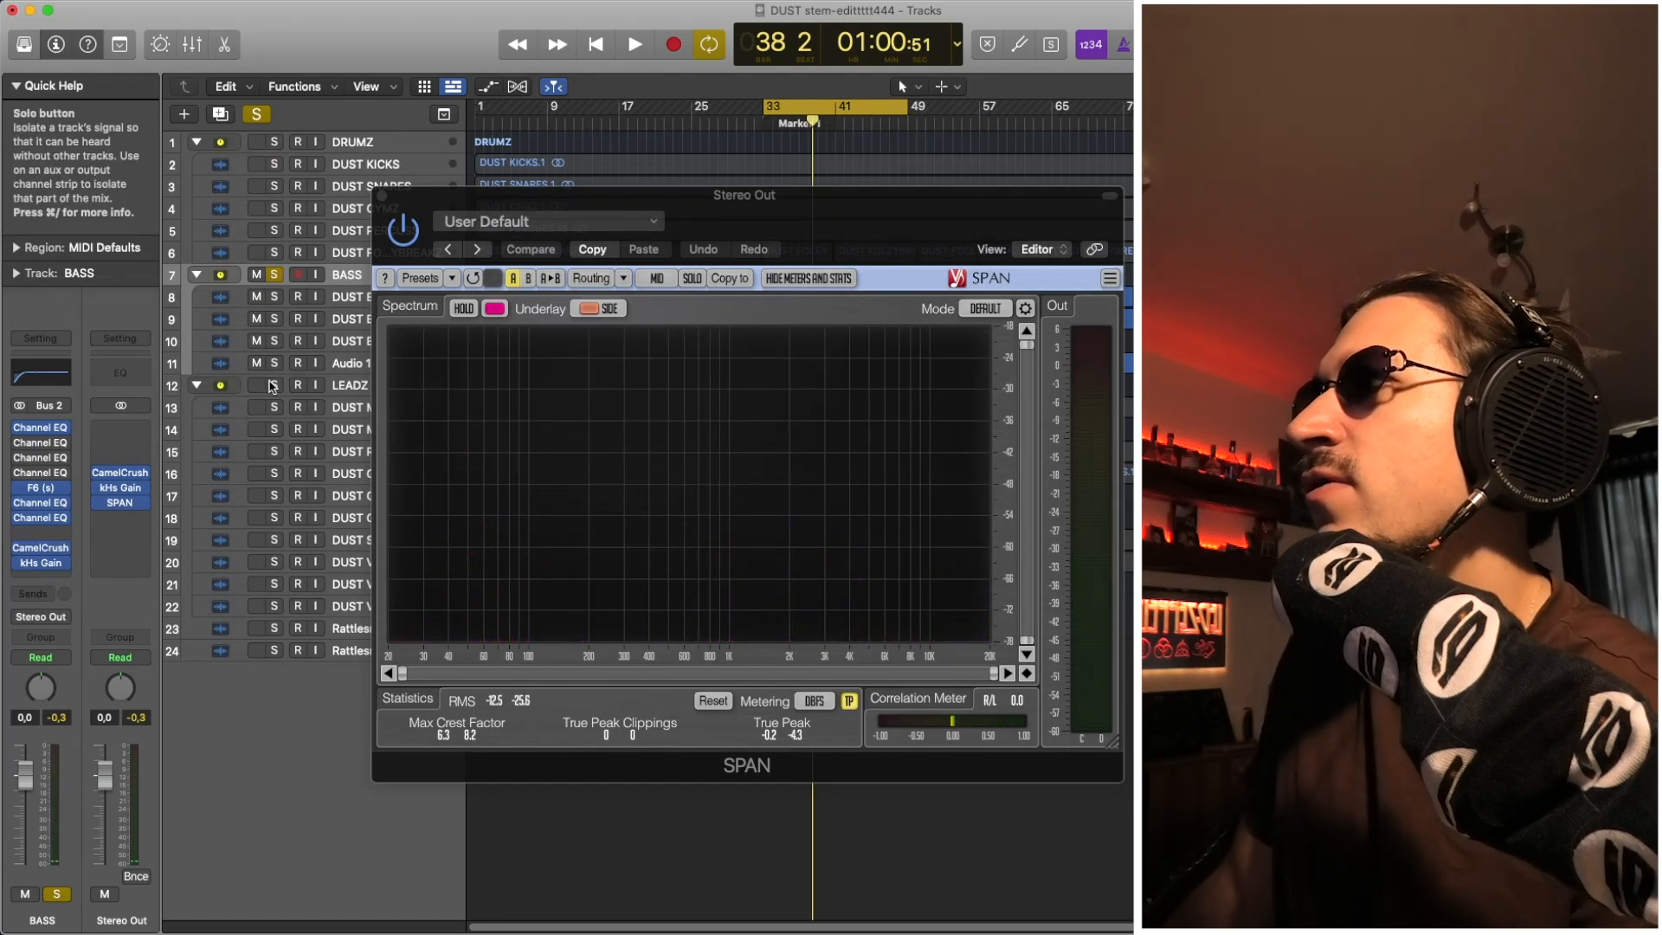
Examine LEADZ alone and in combination with DRUMZ and BASS in SPAN, returning to only BASS soloed
click(274, 277)
key(space)
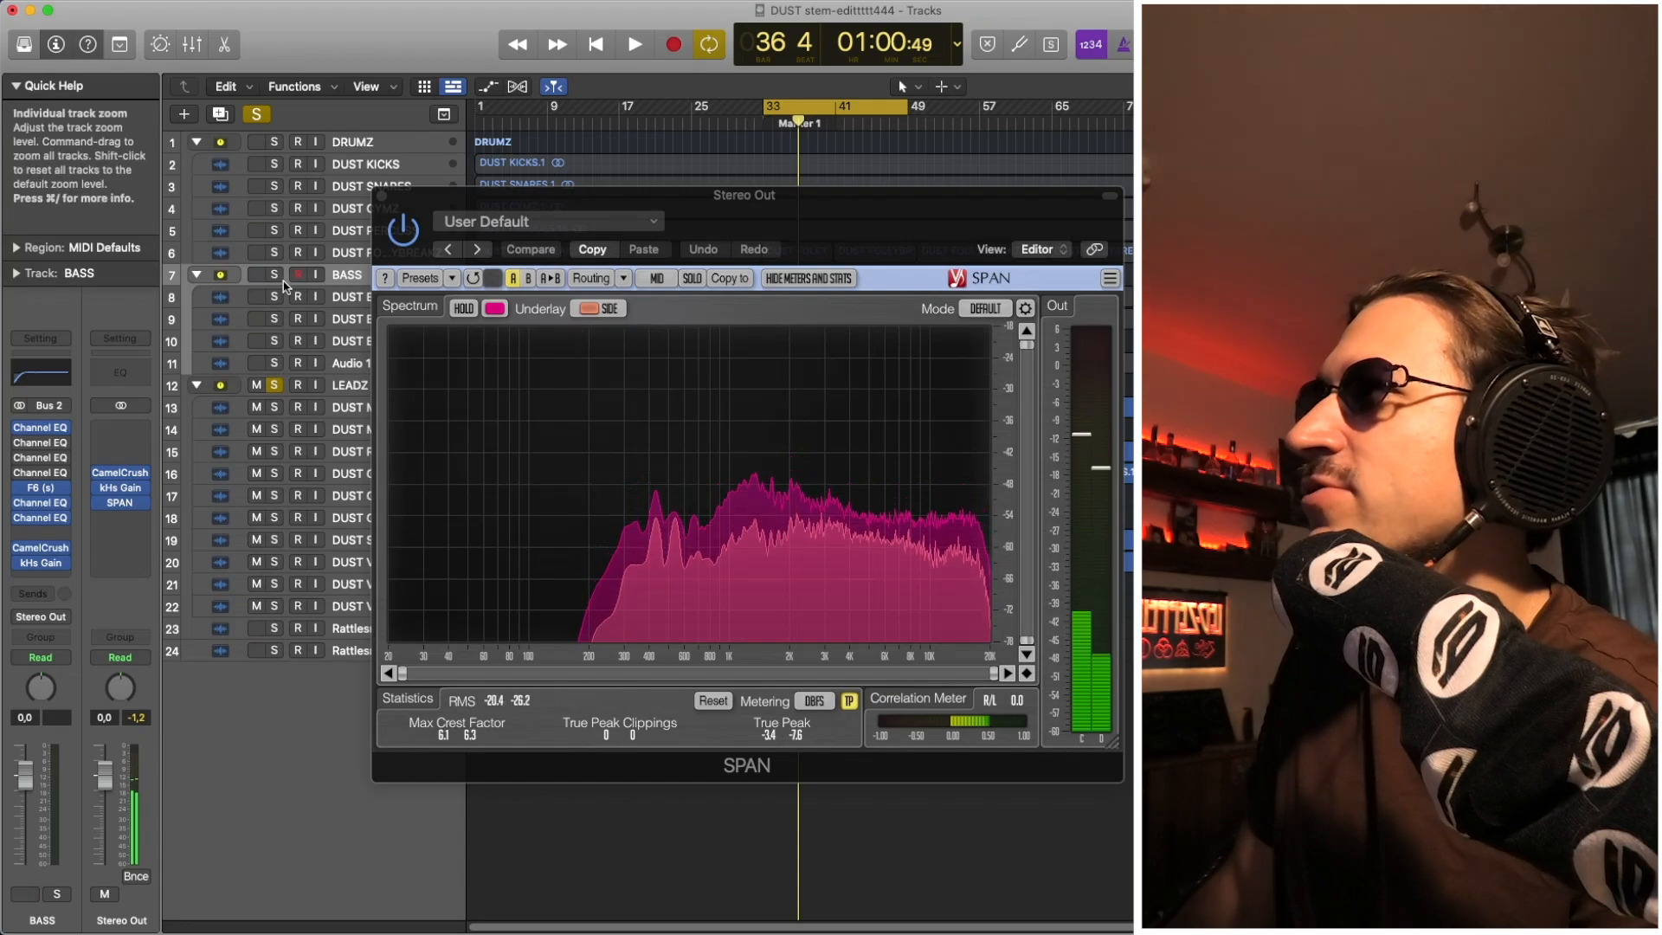
key(s)
key(space)
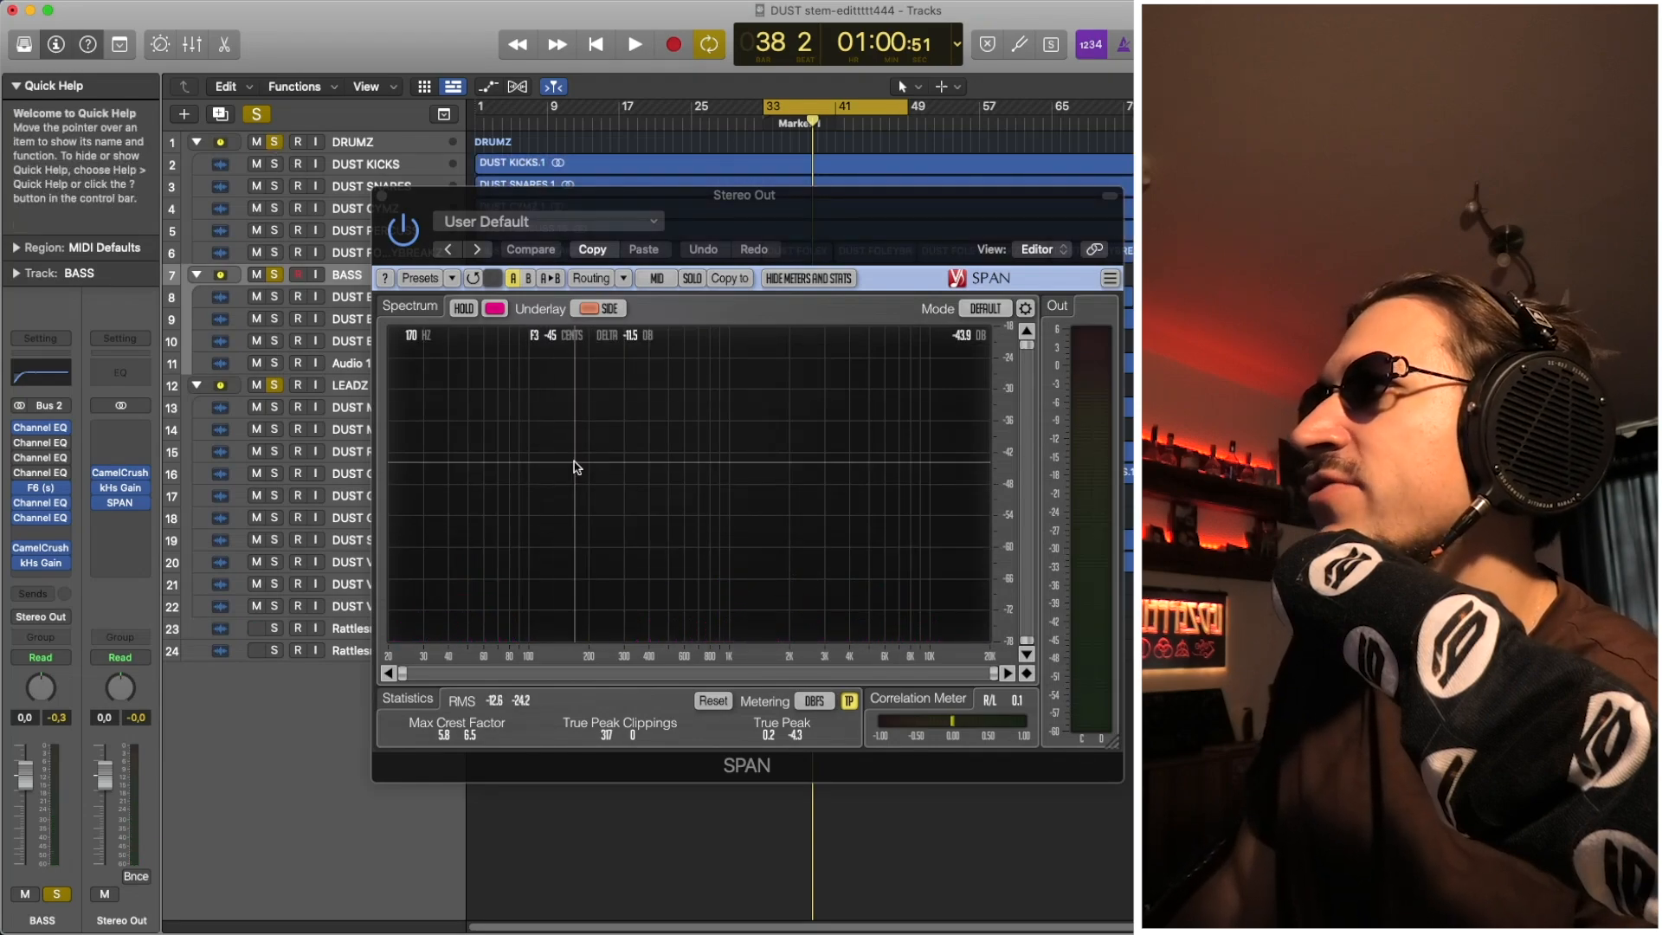
key(space)
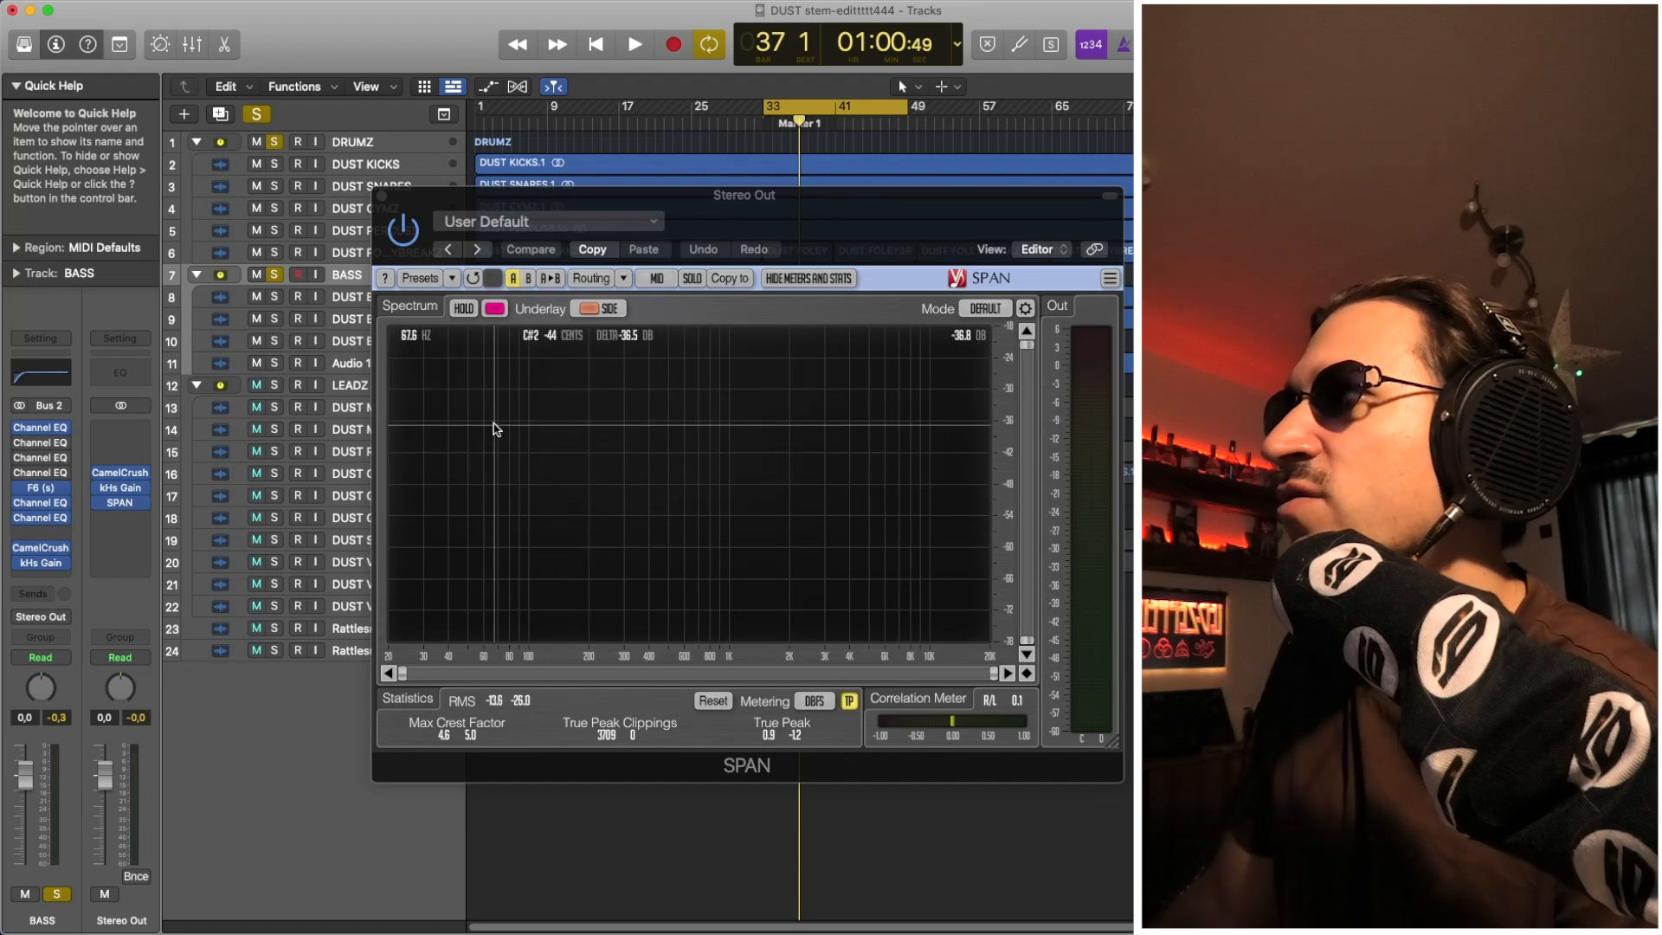
key(space)
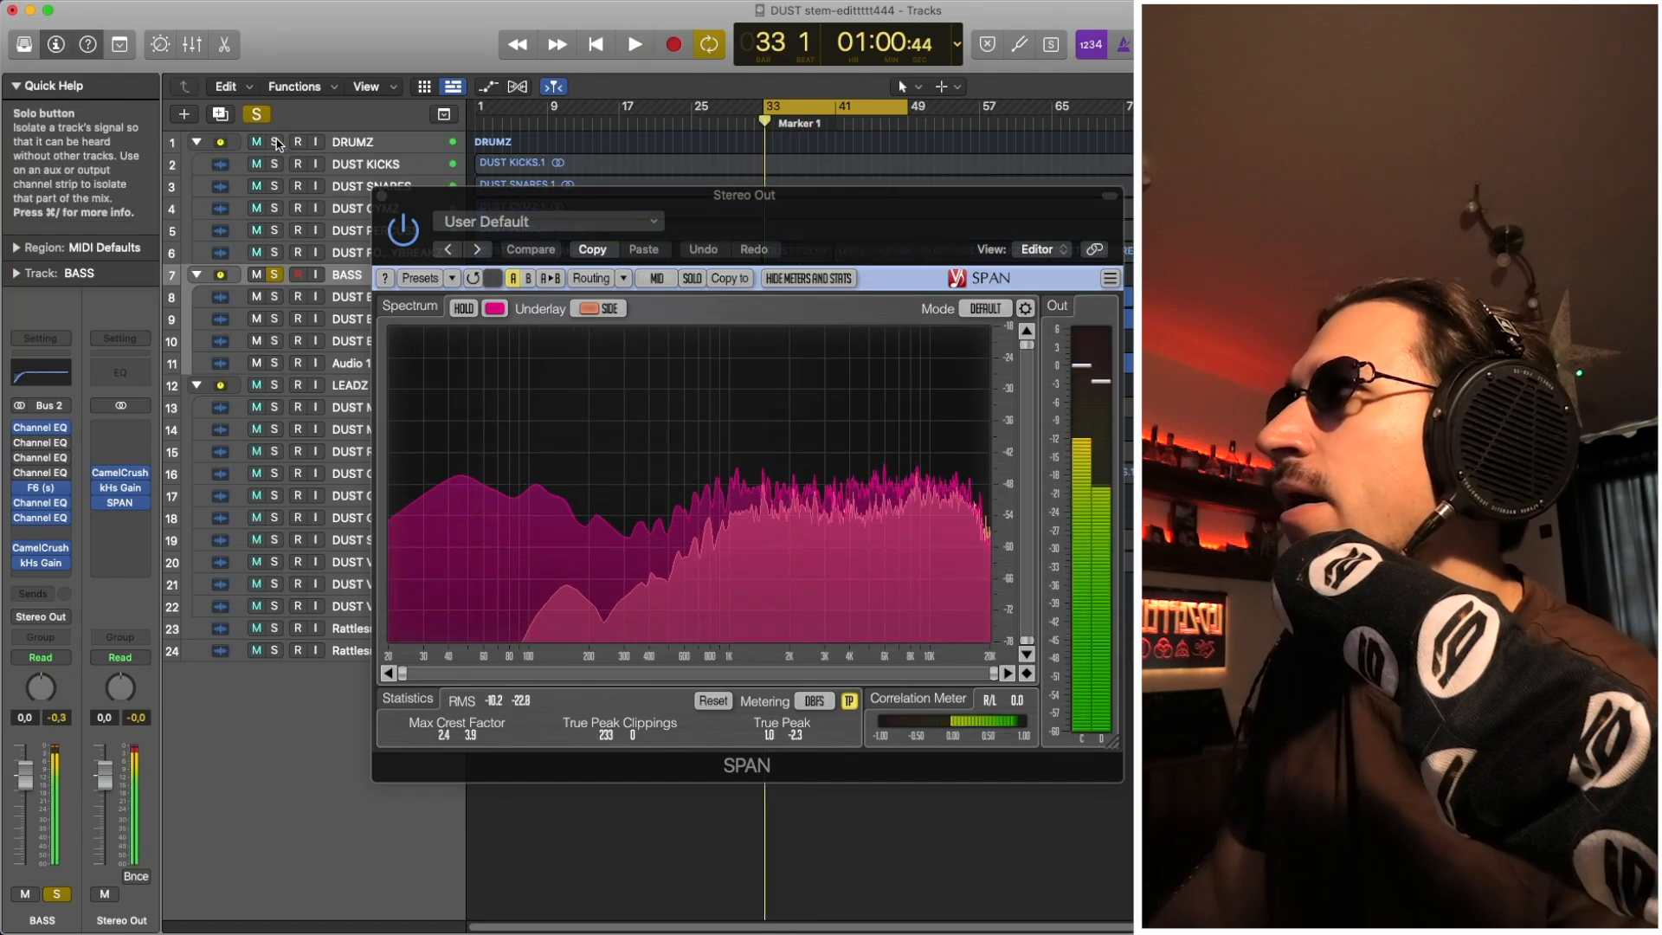
Close SPAN and play the soloed BASS stack again from bar 33
click(382, 195)
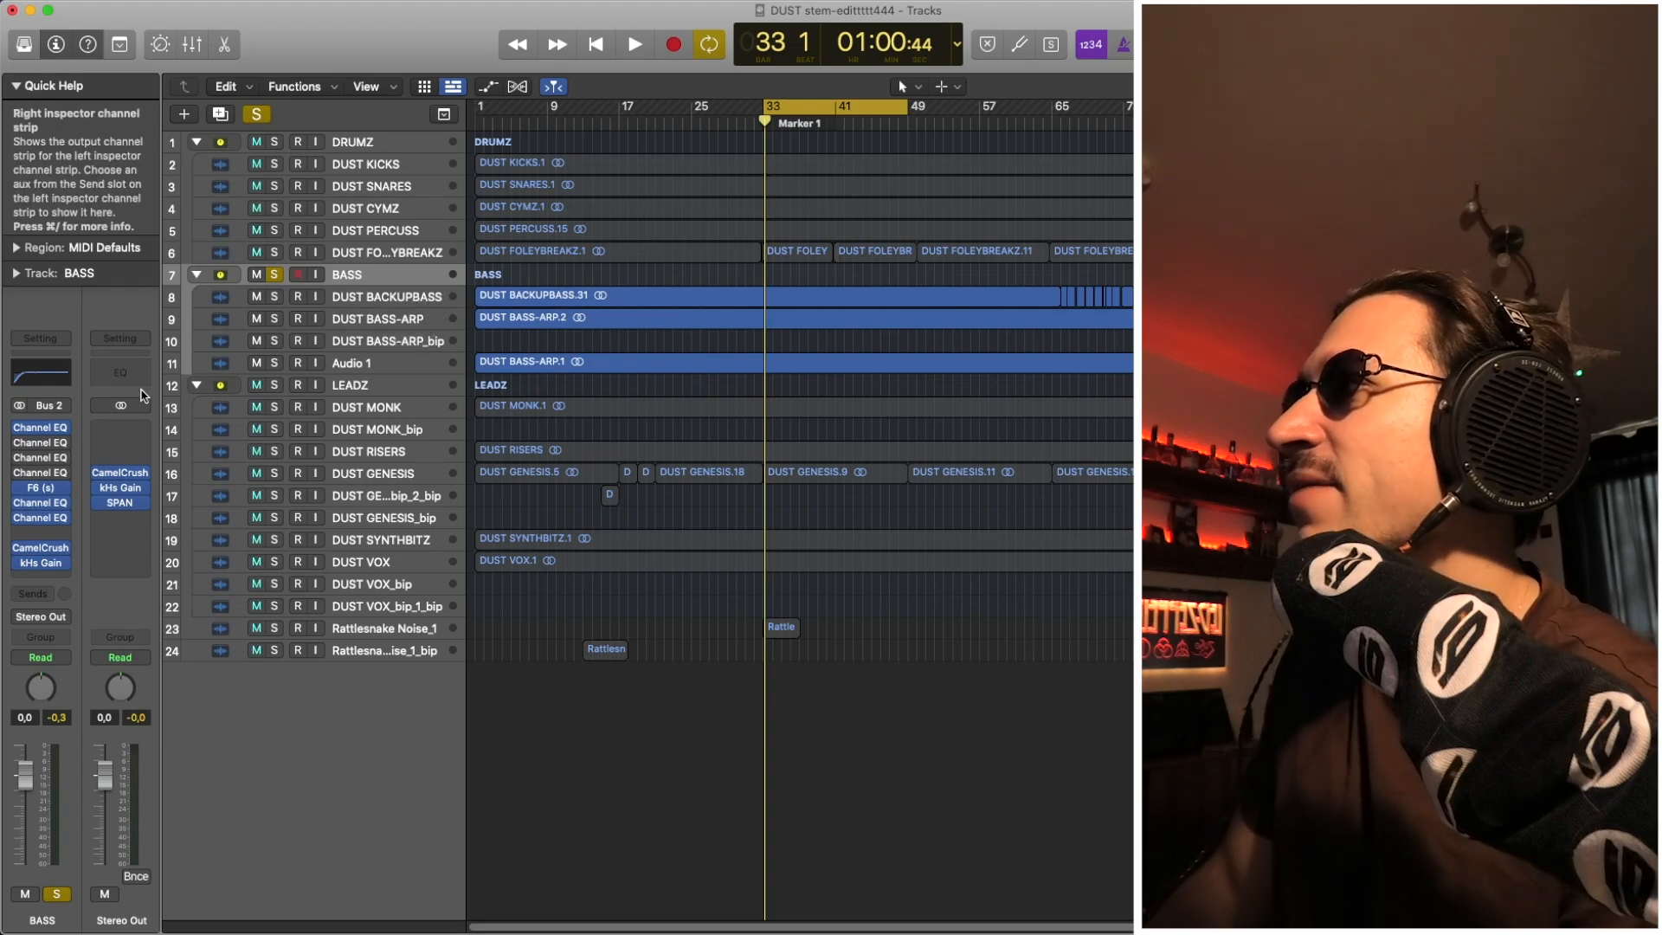
key(space)
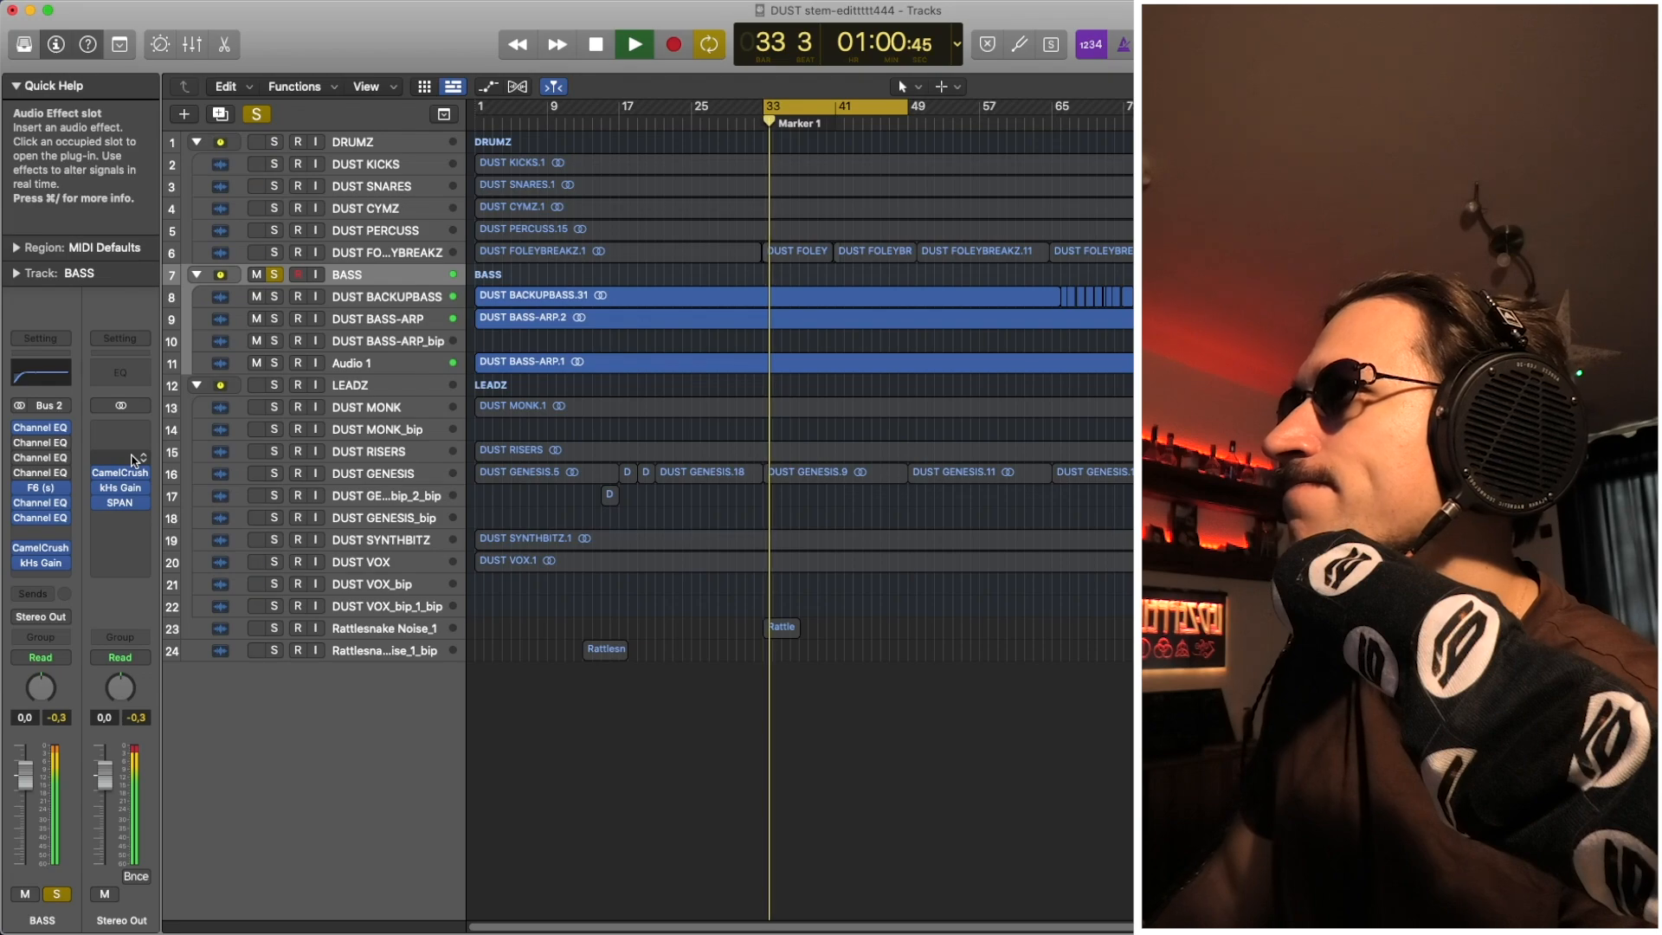
key(space)
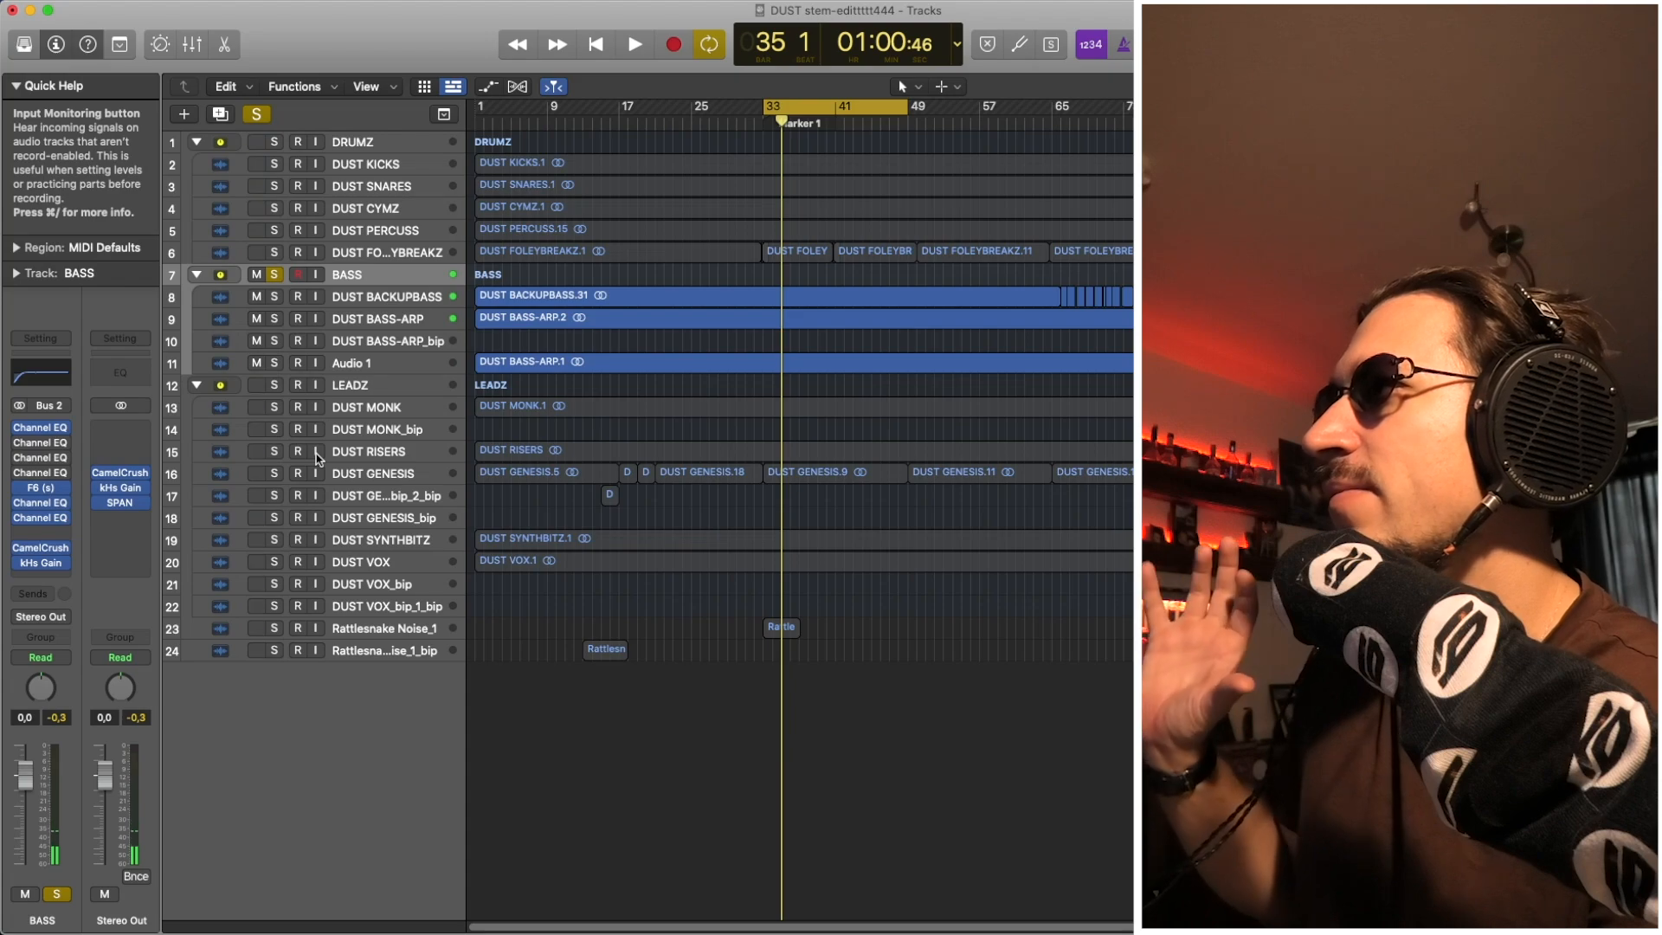
Switch between the DUST BACKUPBASS and DUST BASS-ARP tracks to compare their channel strips, ending on DUST BACKUPBASS
click(704, 295)
key(Down)
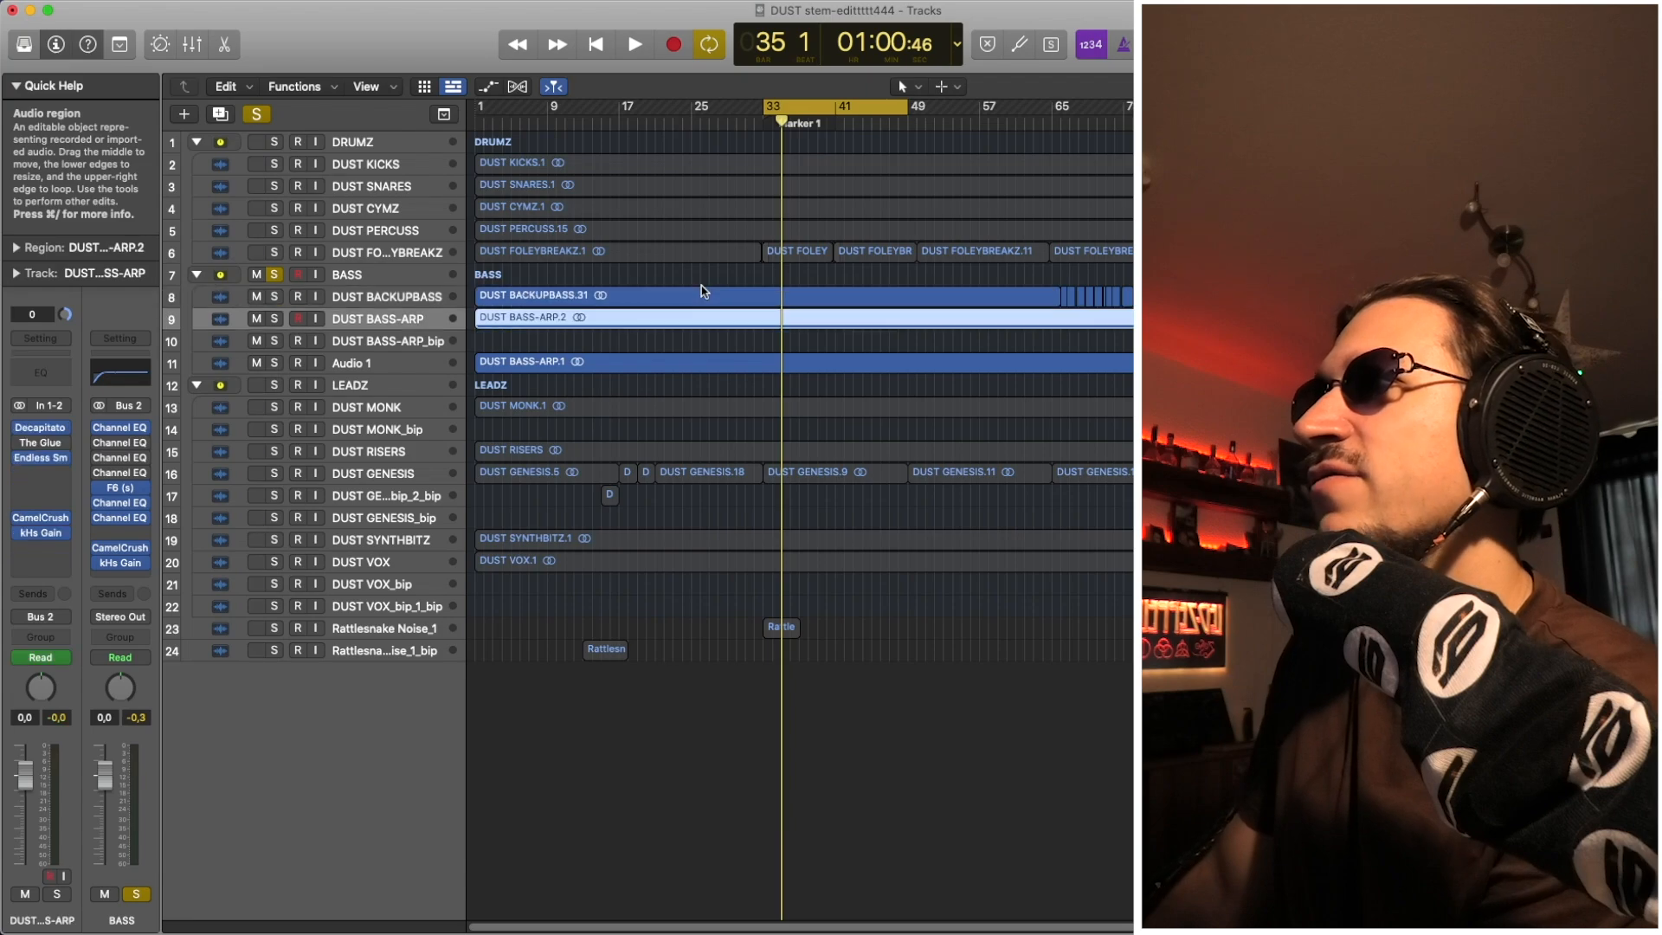
key(Up)
key(Down)
key(Up)
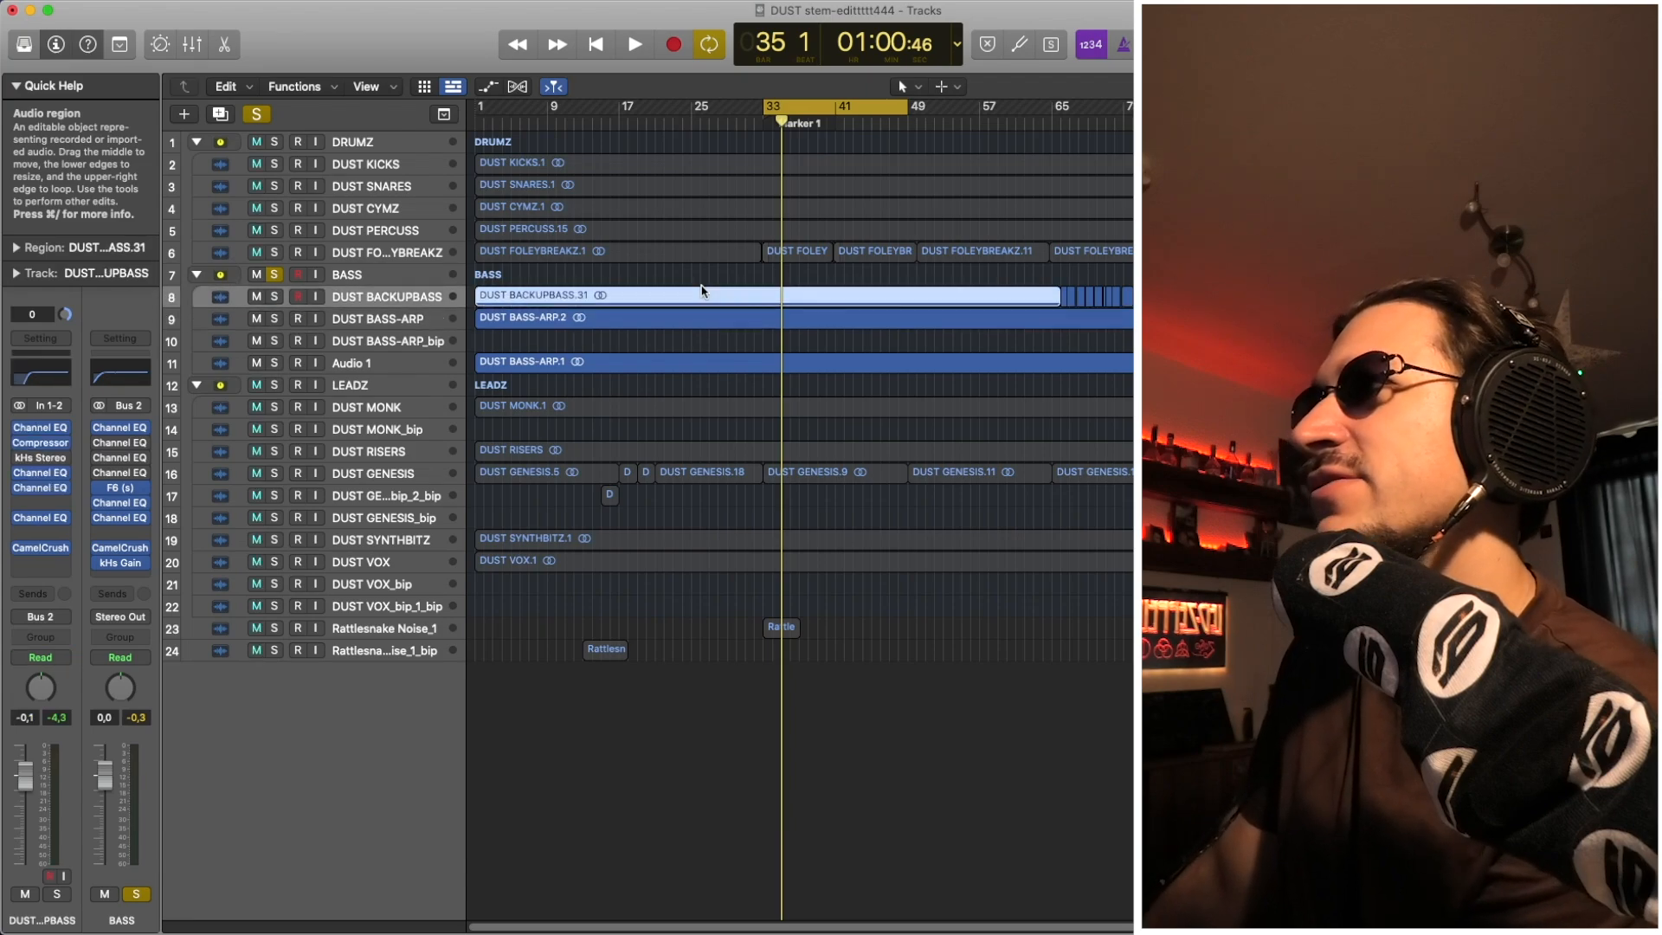
Play the soloed bass tracks from bar 33 with the arrangement around Marker 1 in closer view
key(super+Down)
key(space)
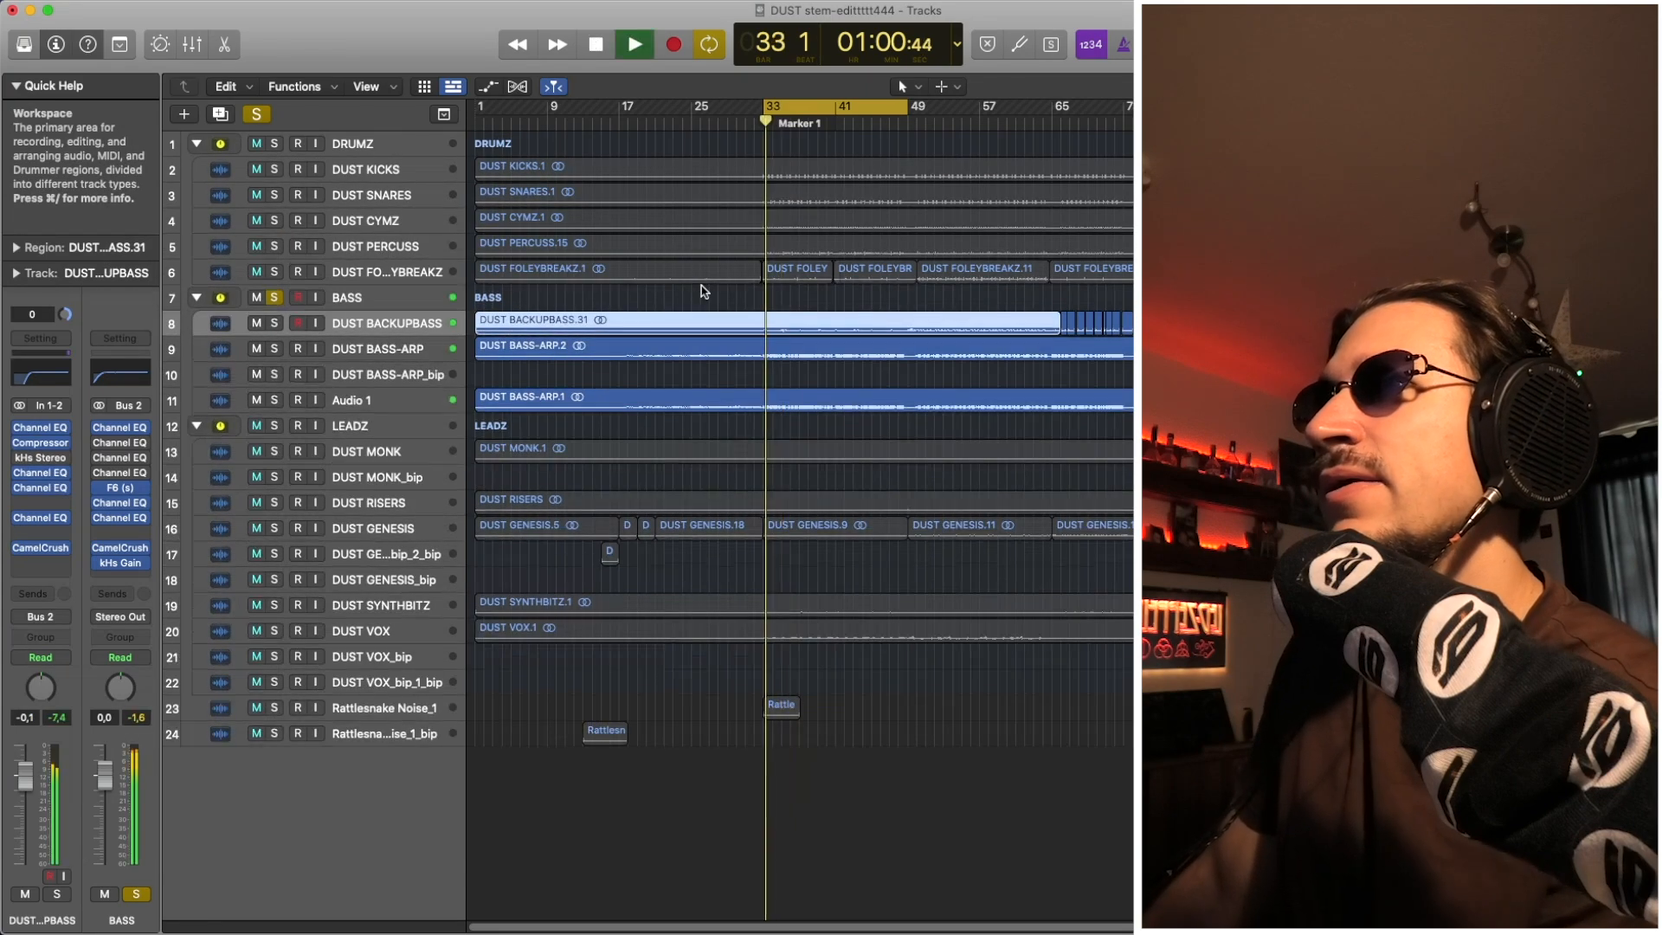
key(super+Right)
key(super+Right)
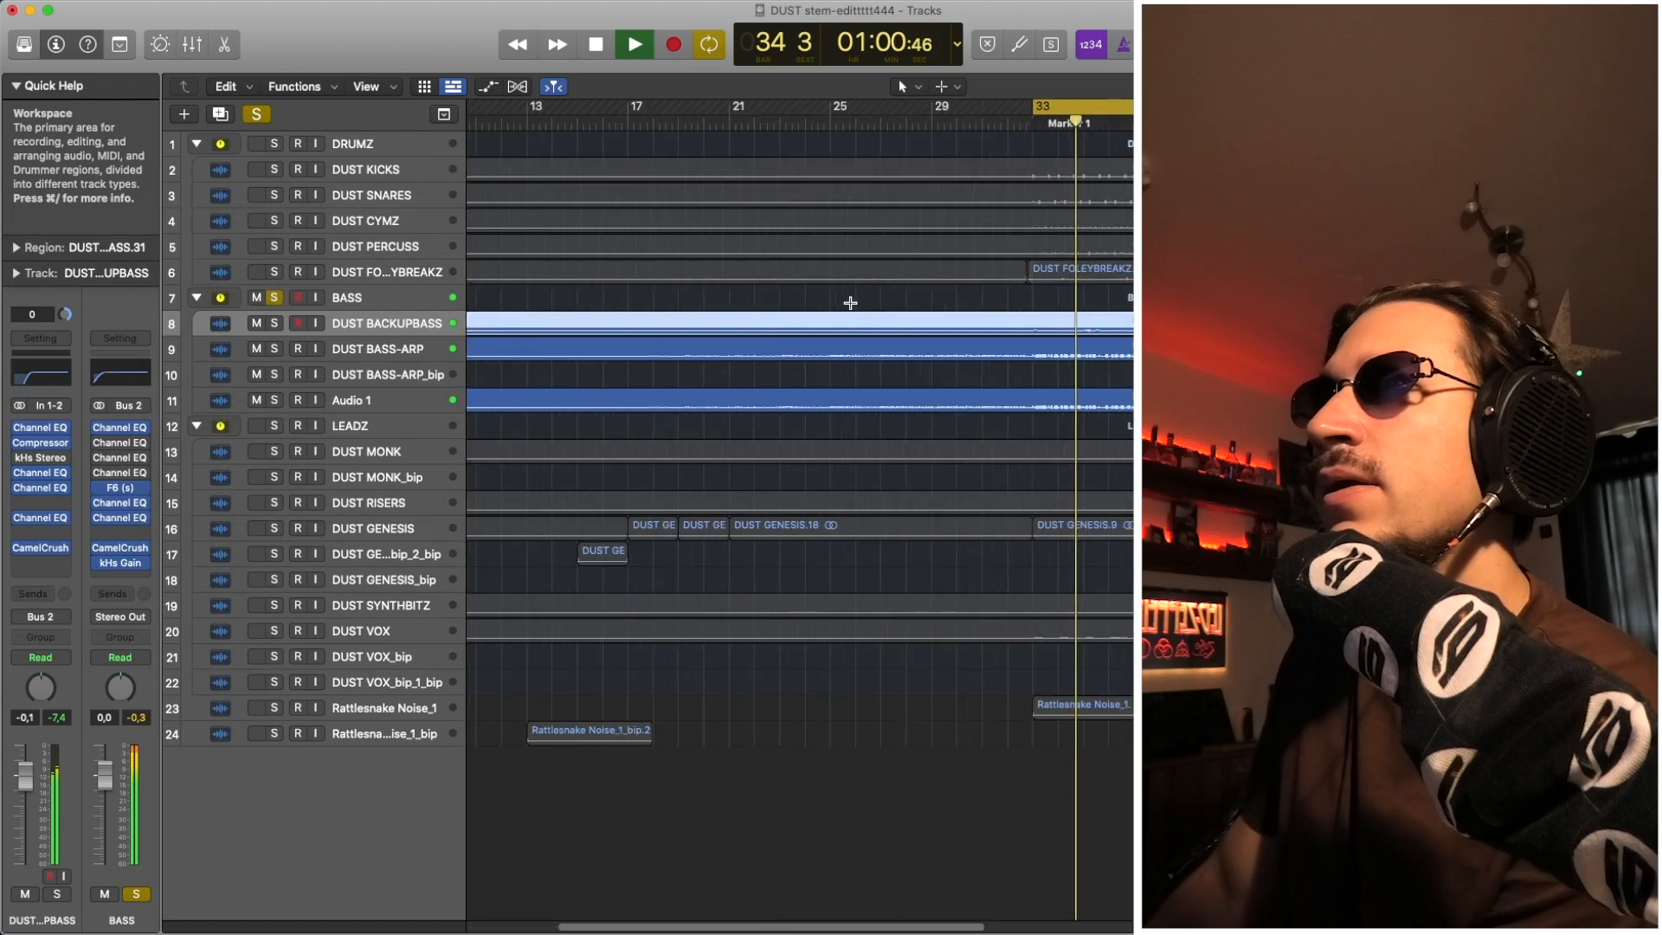
scroll(857, 307, right, 5)
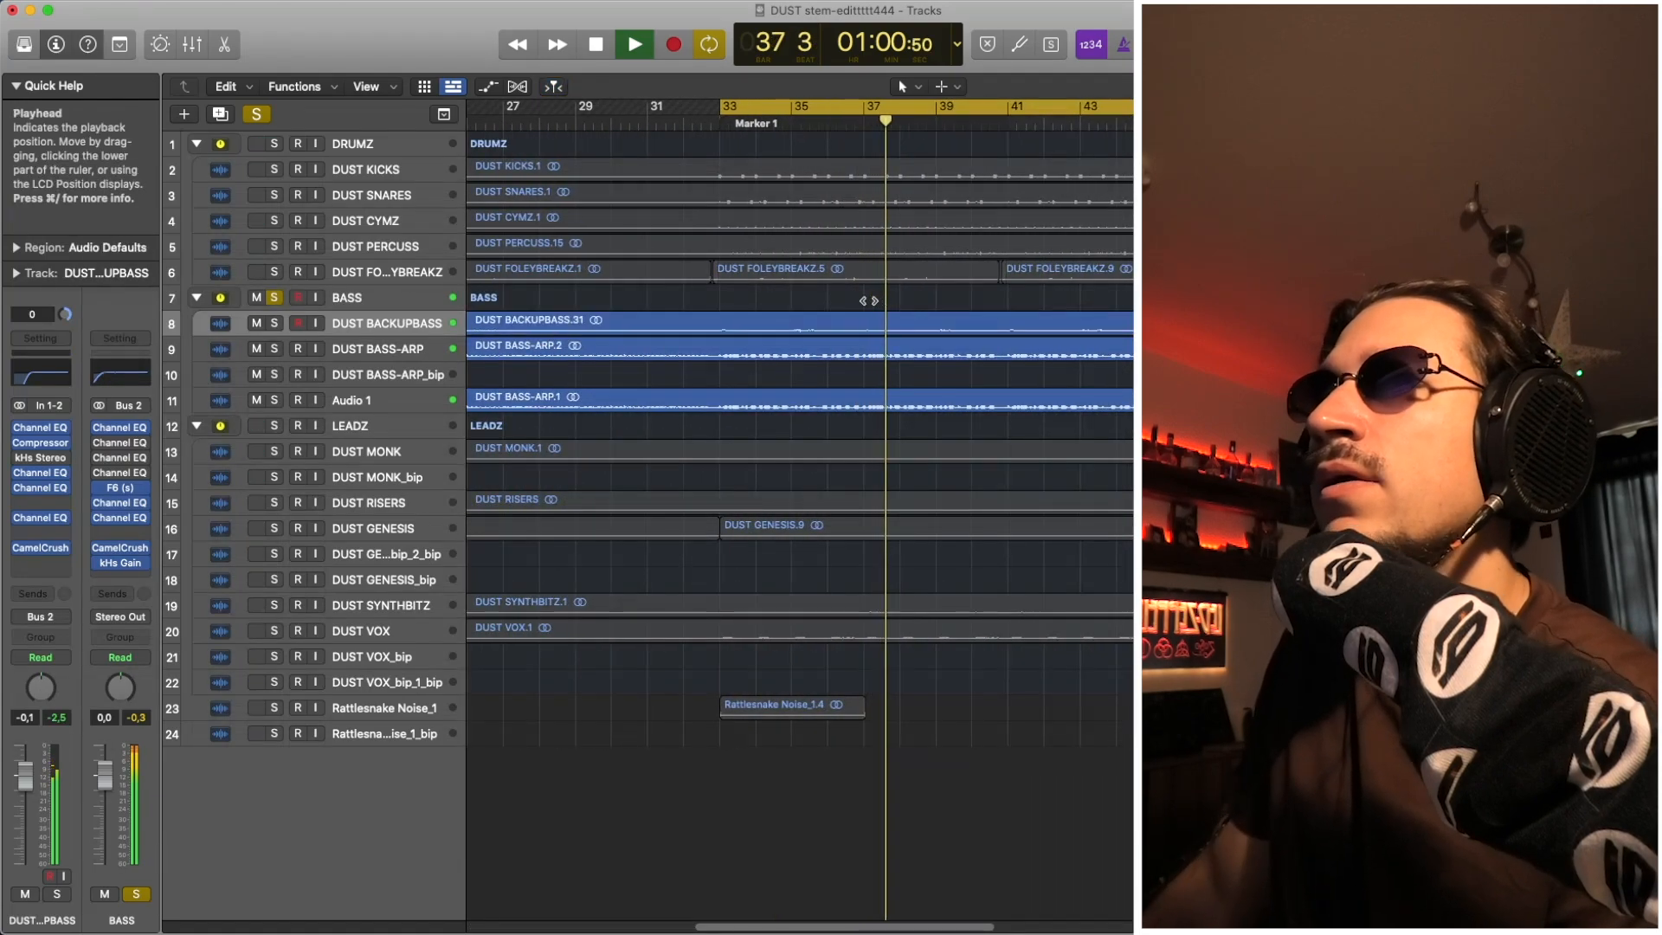
key(space)
Enlarge the DUST BACKUPBASS, DUST BASS-ARP and Audio 1 tracks individually to show their waveforms
key(ctrl+alt+super+z)
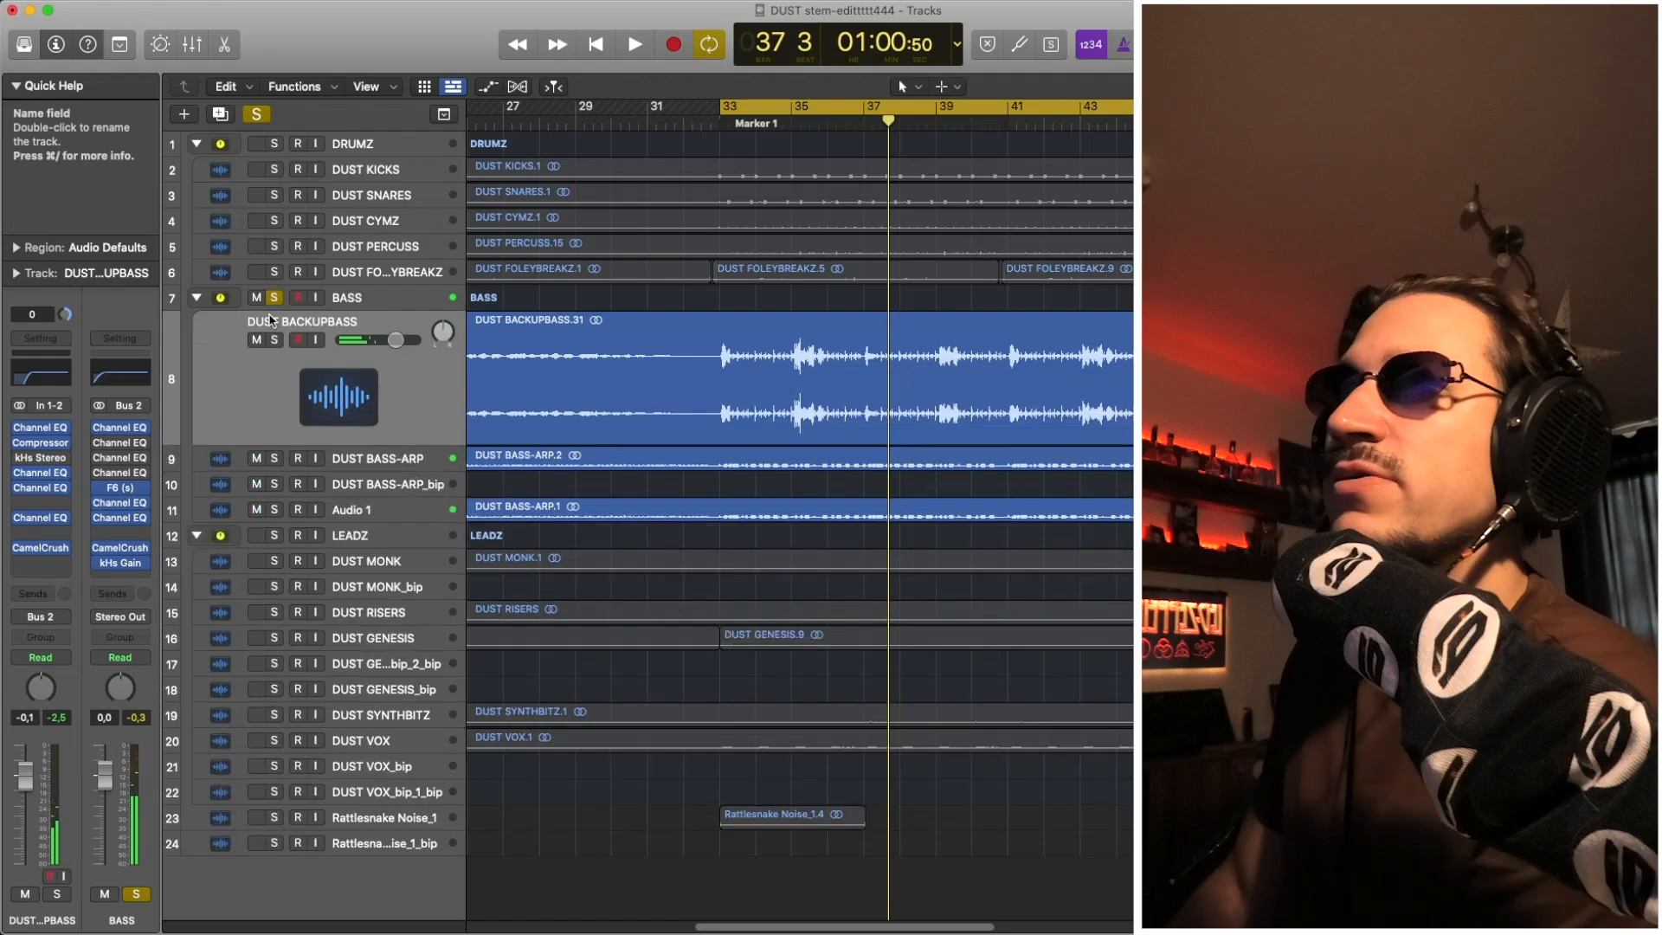
key(Down)
key(ctrl+alt+super+z)
key(Down)
key(Down)
key(ctrl+alt+super+z)
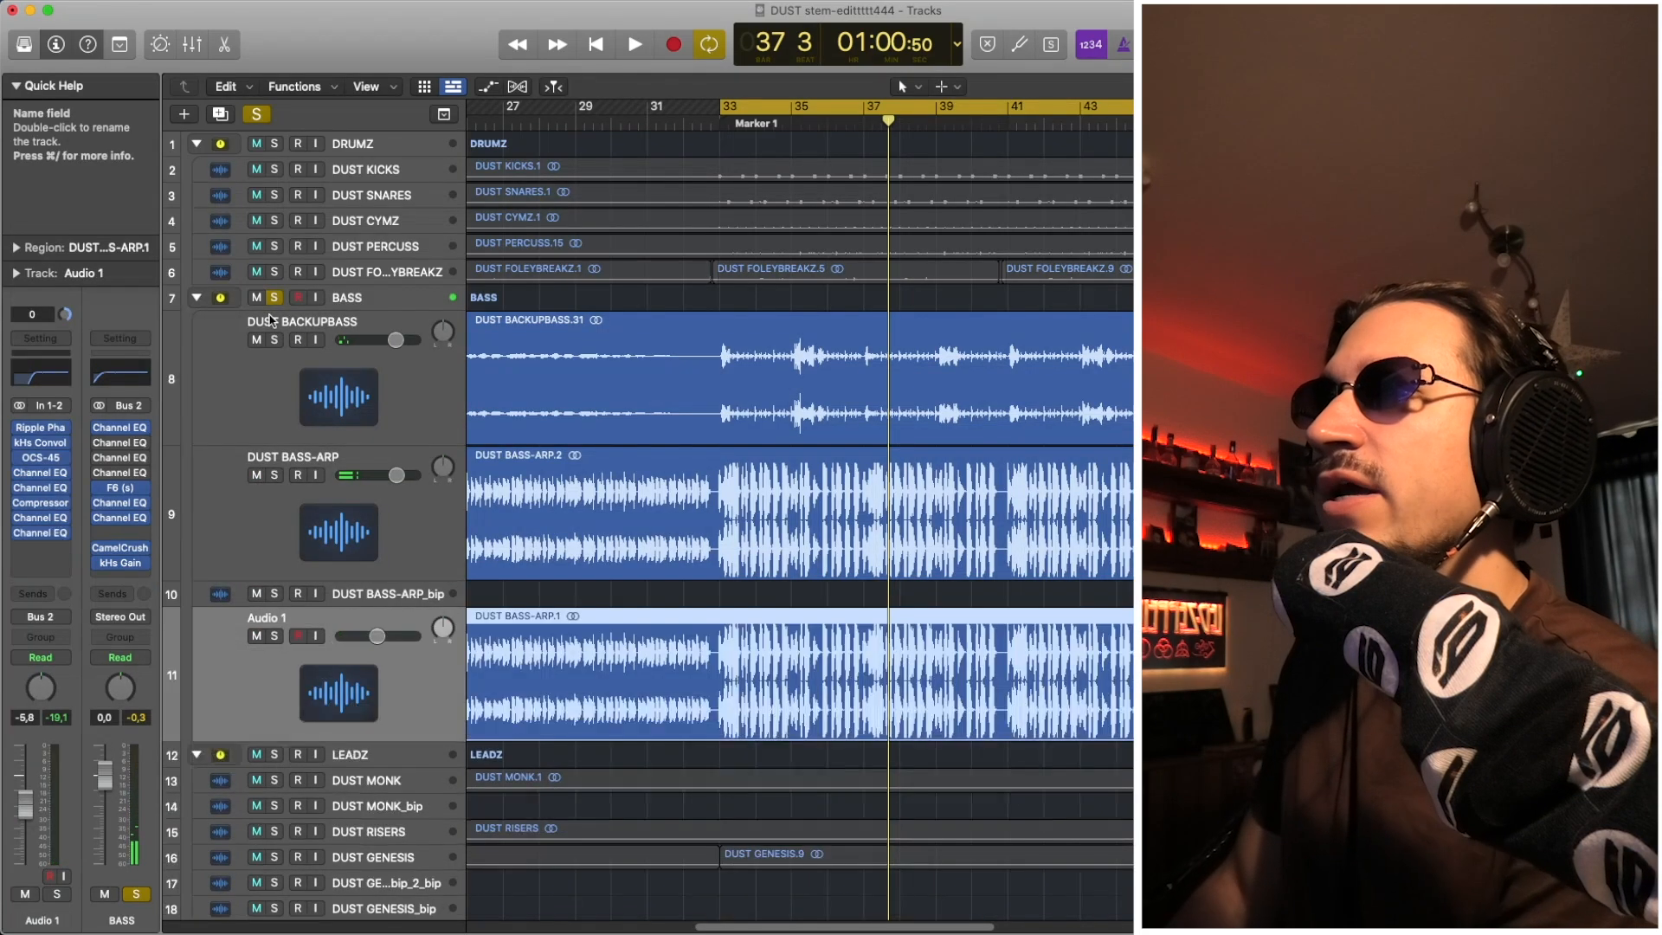
scroll(525, 329, right, 3)
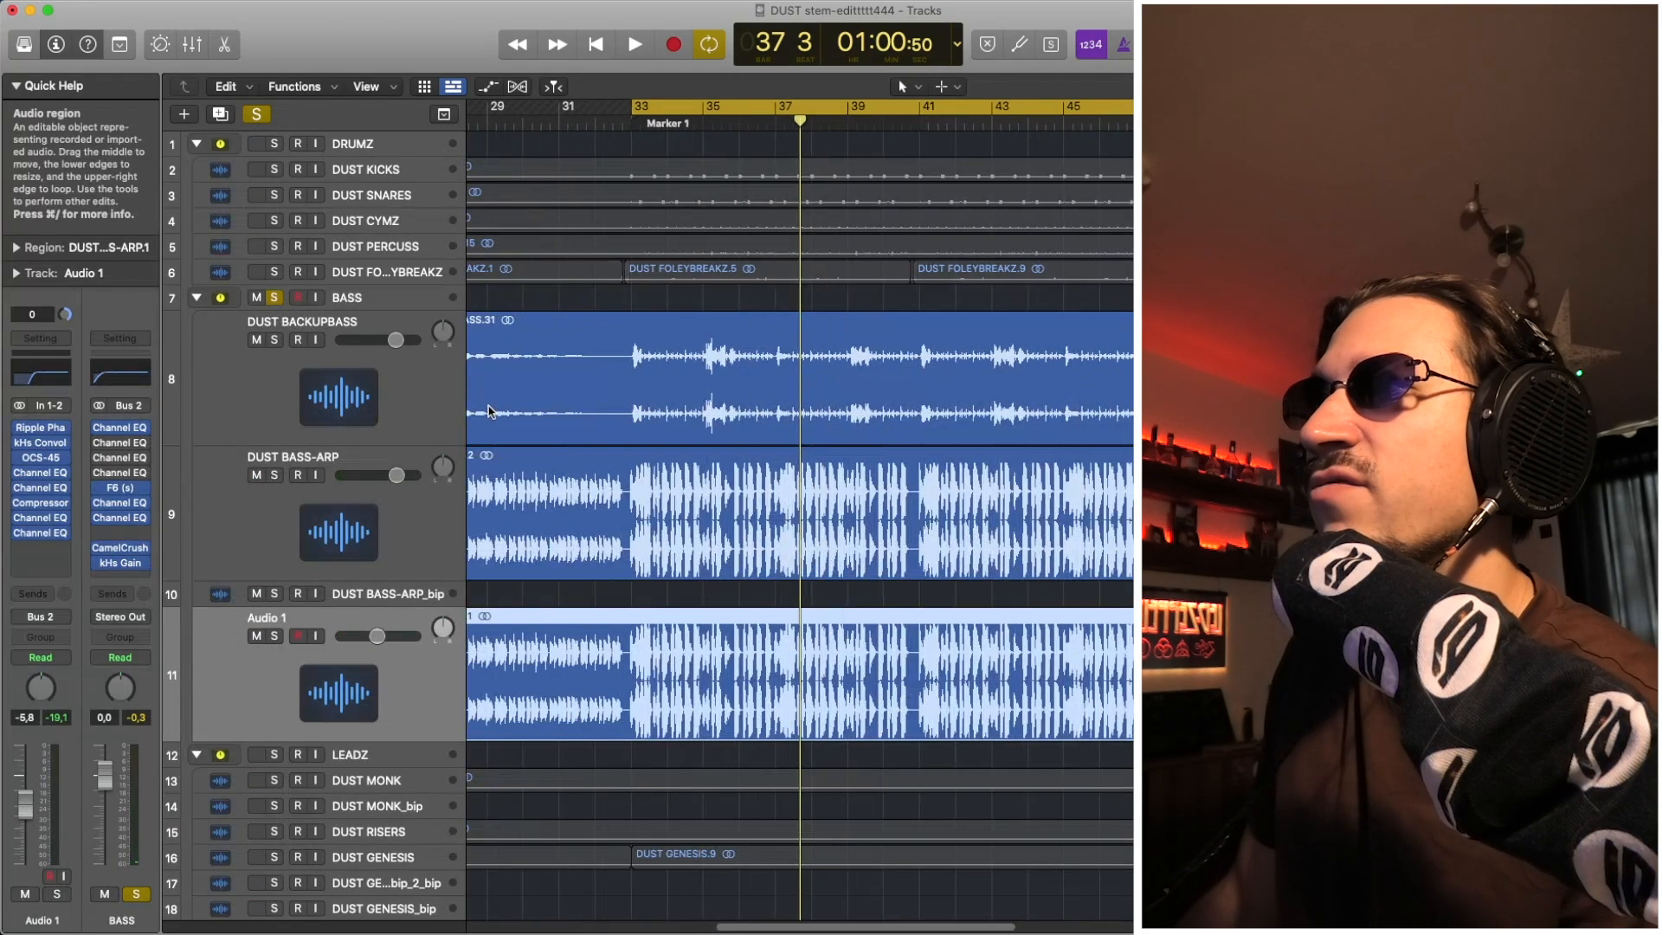
Play the soloed BASS stack phrase by phrase, starting from bars 33, 35 and 37
click(712, 302)
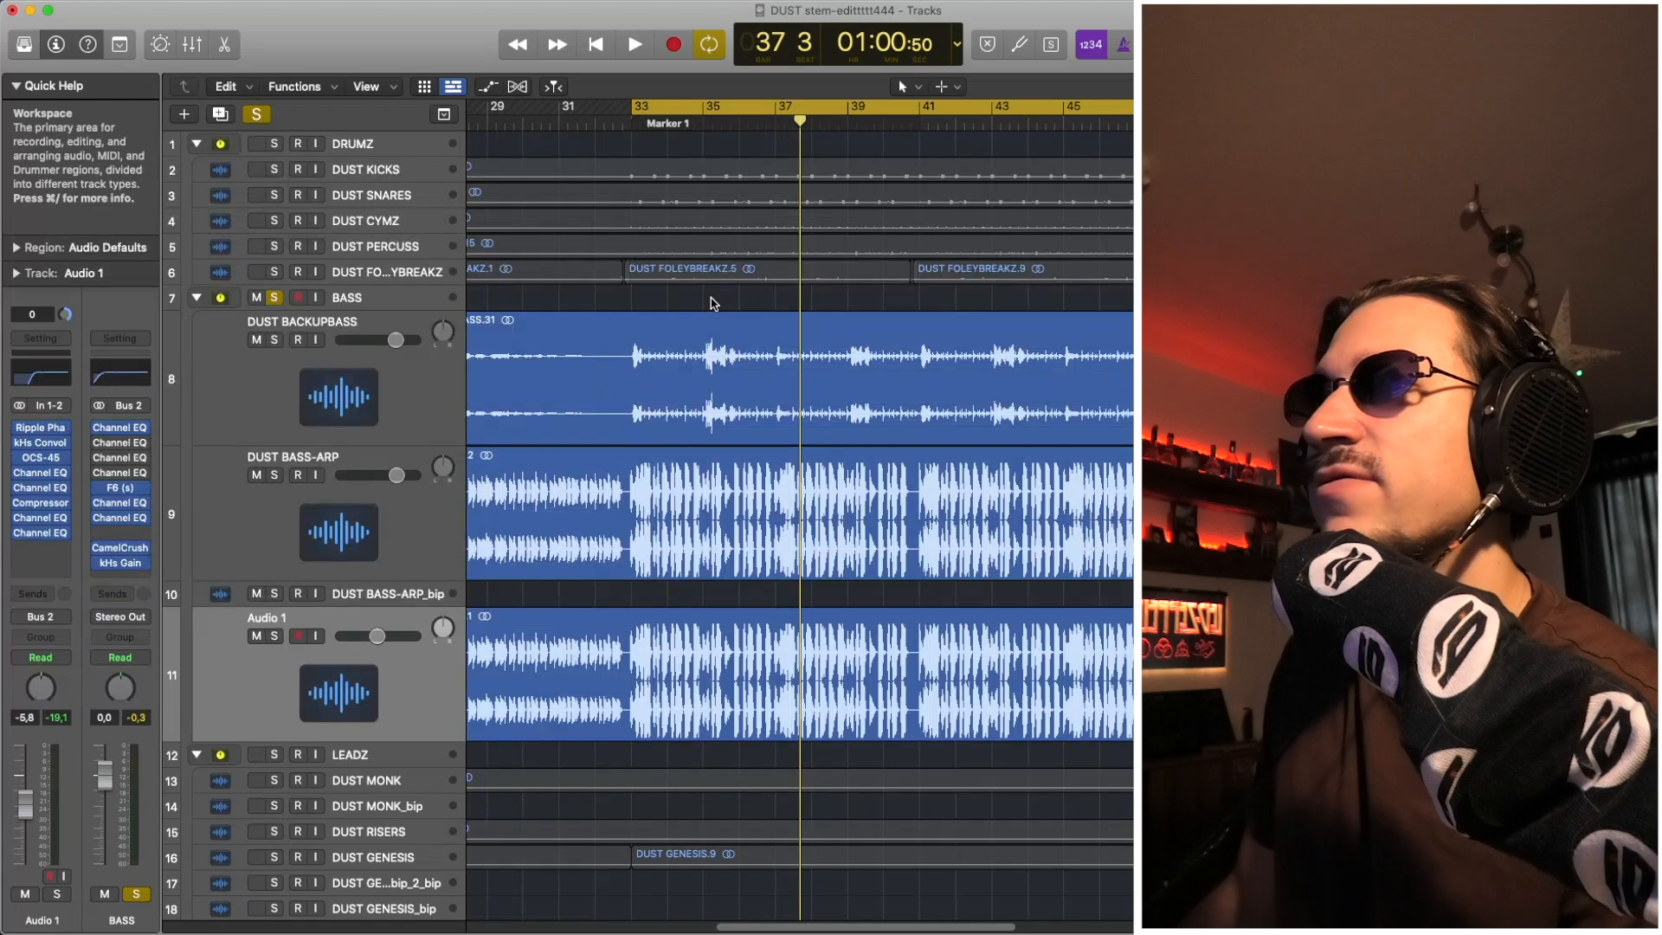
key(space)
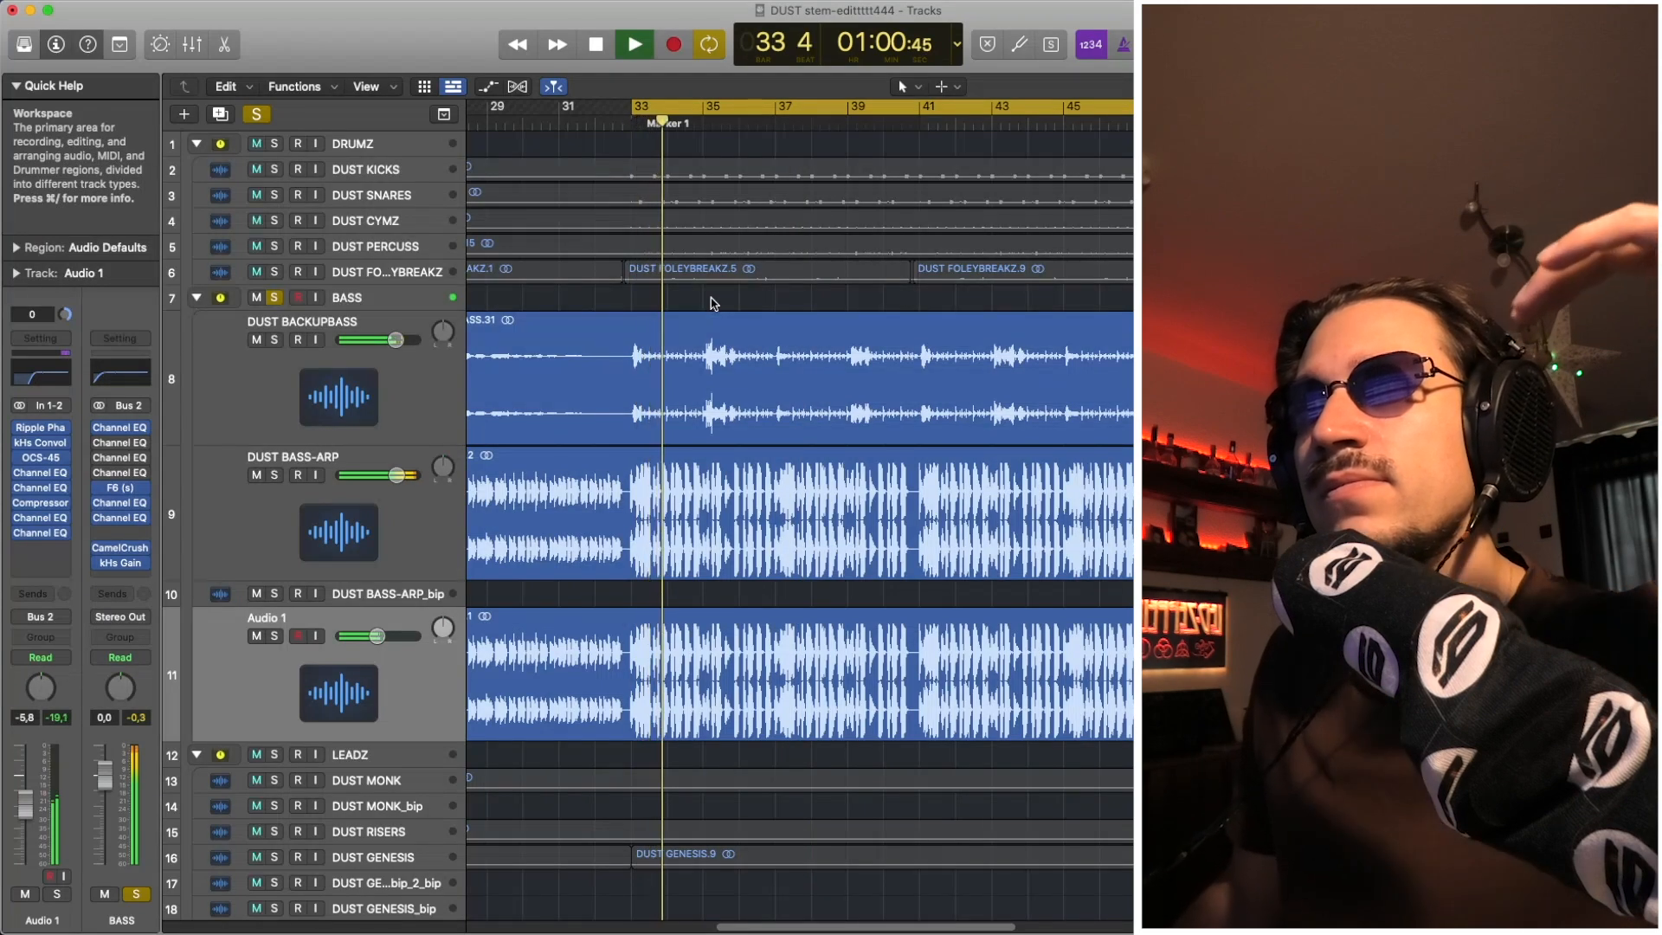
key(space)
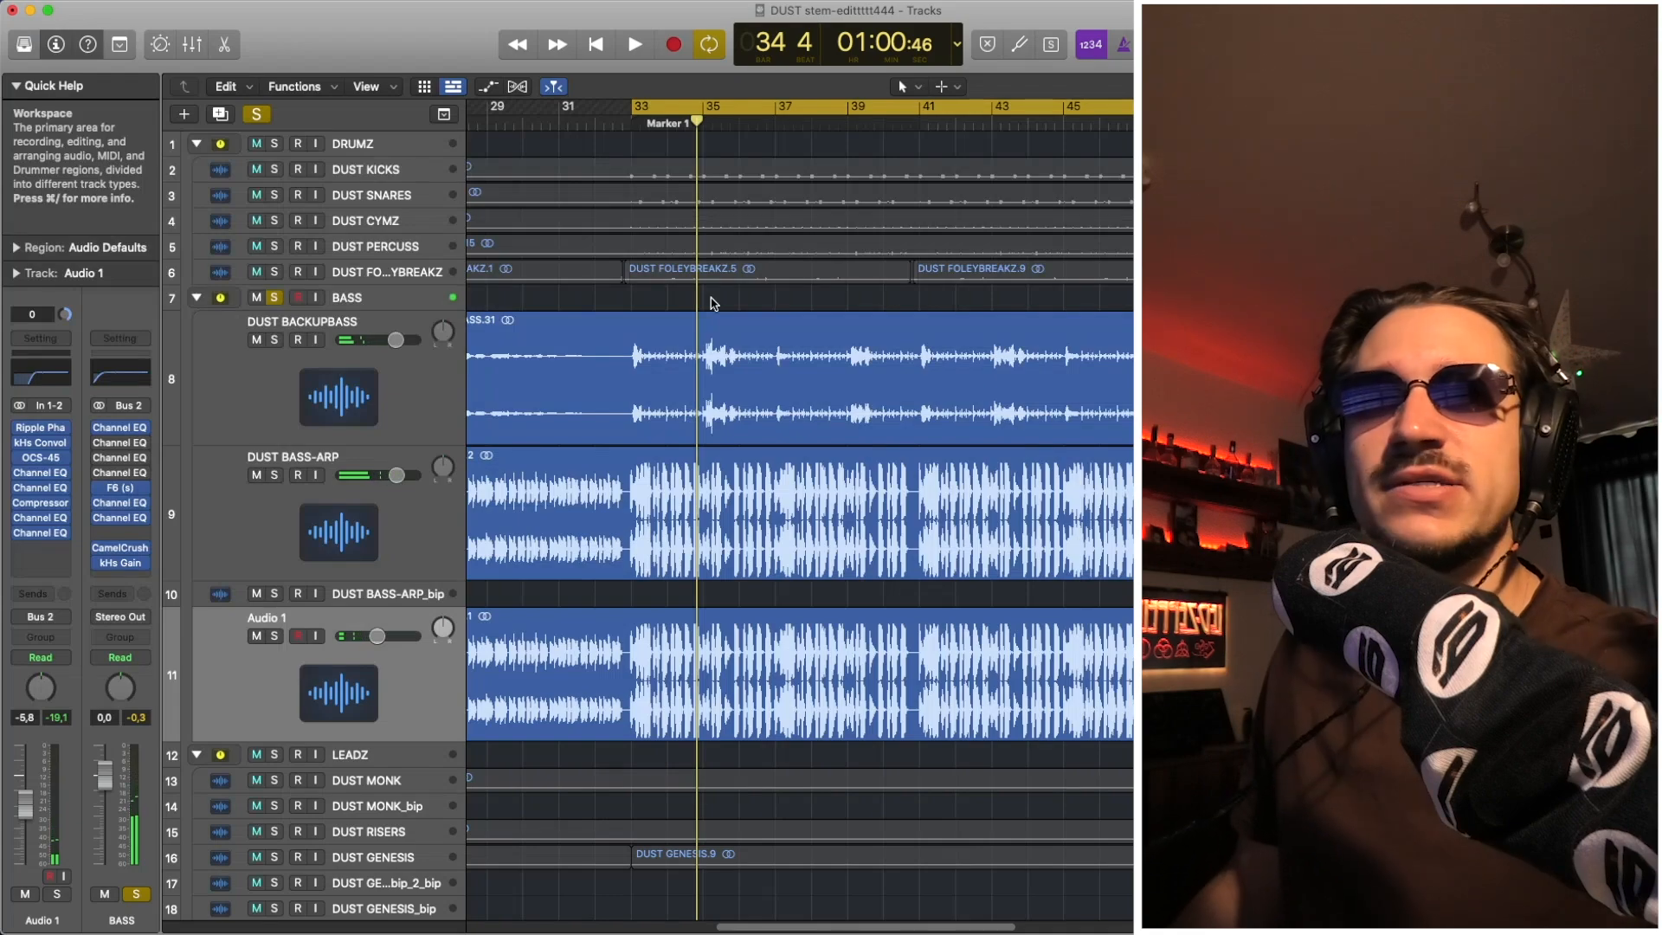
click(704, 122)
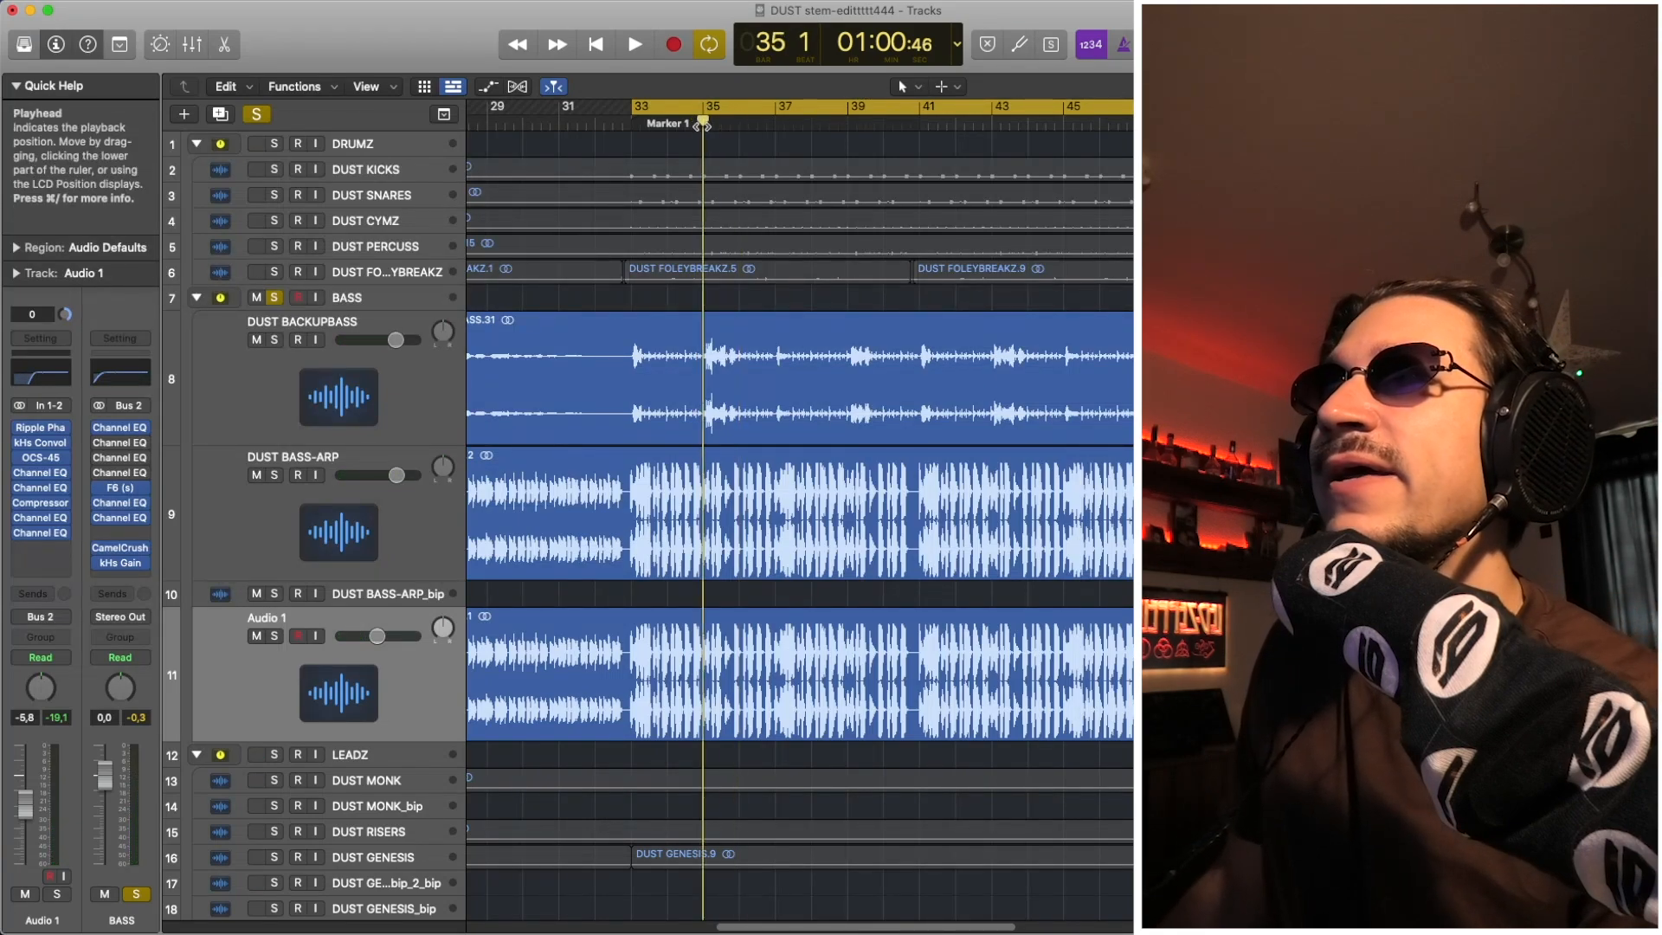
key(space)
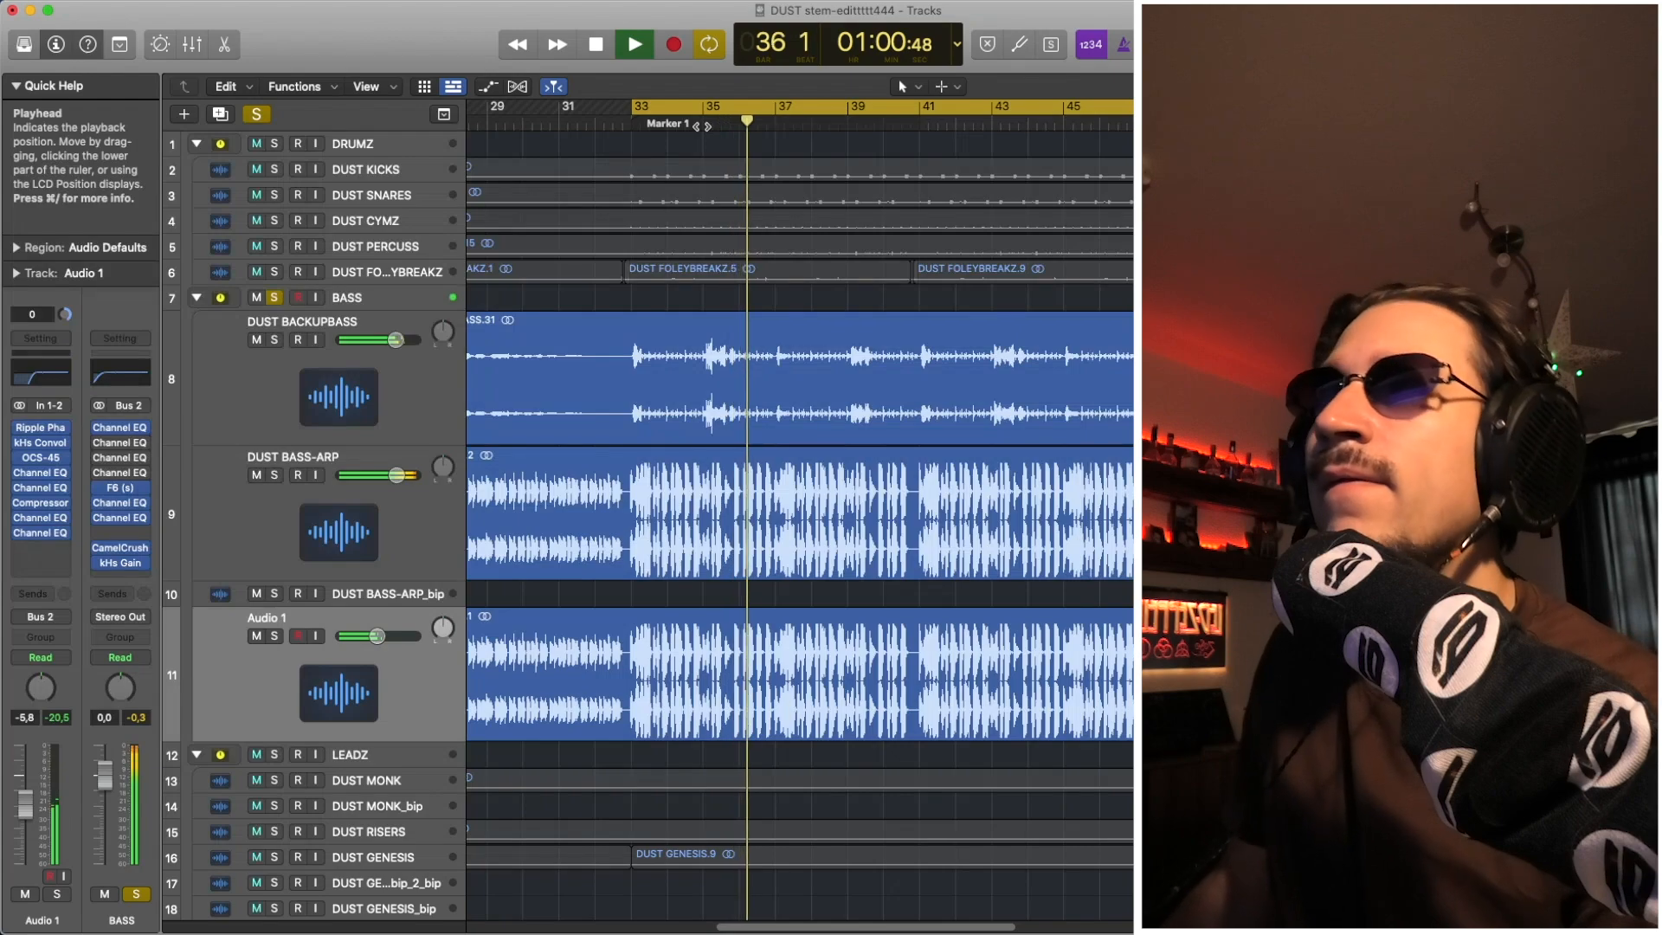
key(space)
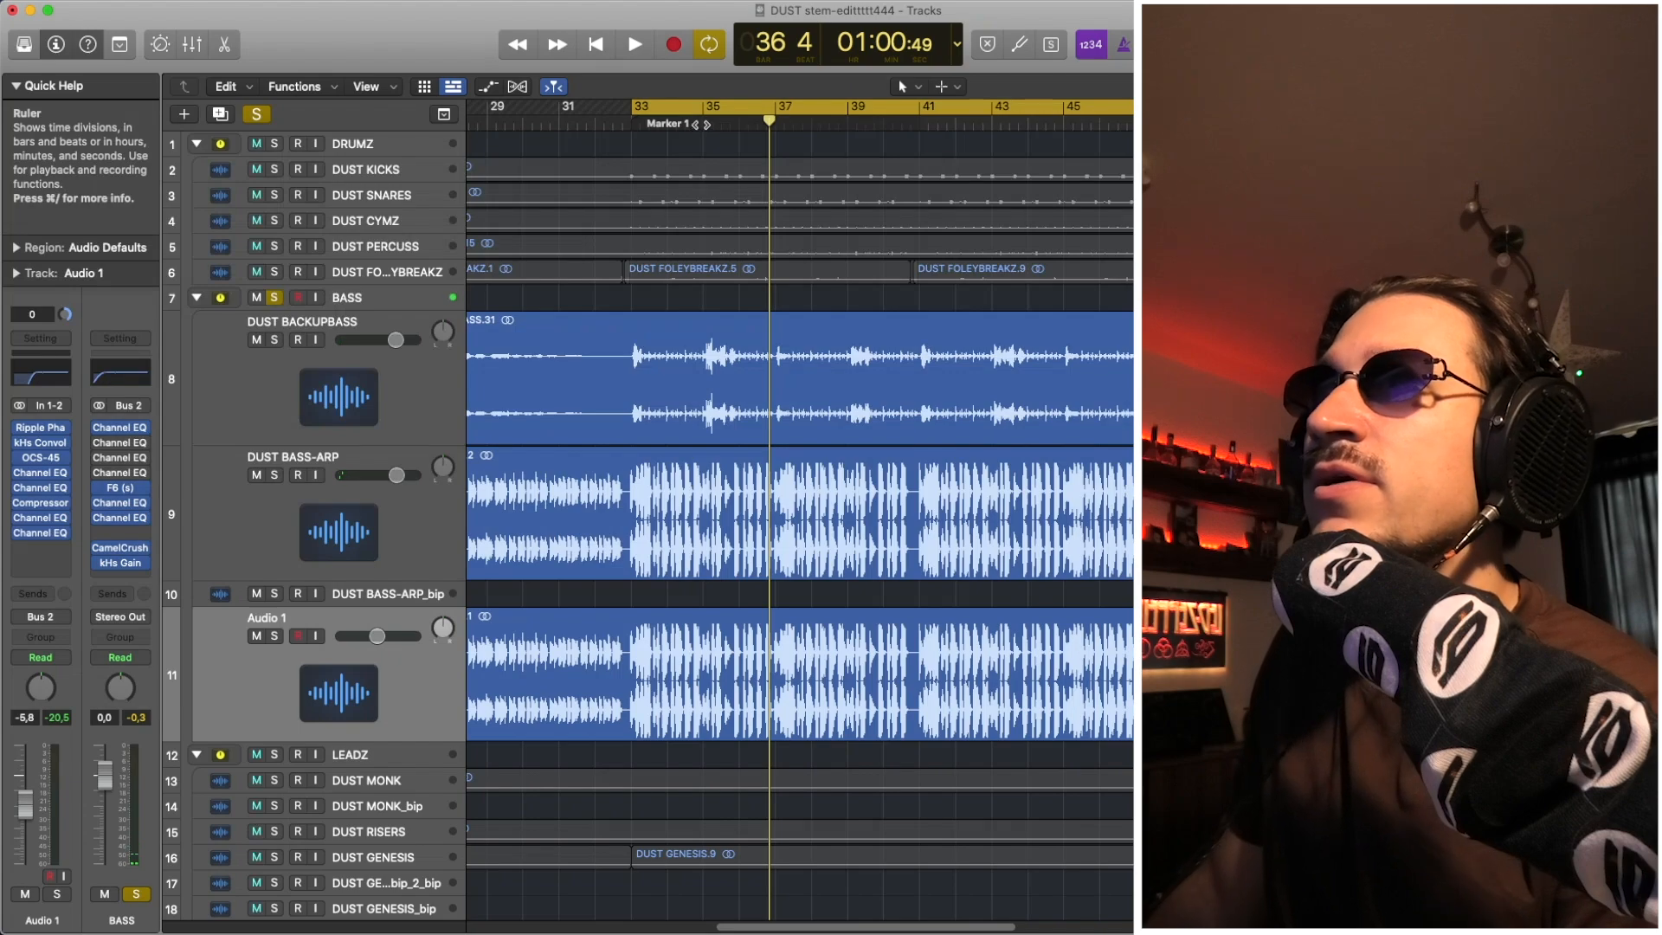
drag(762, 129, 773, 129)
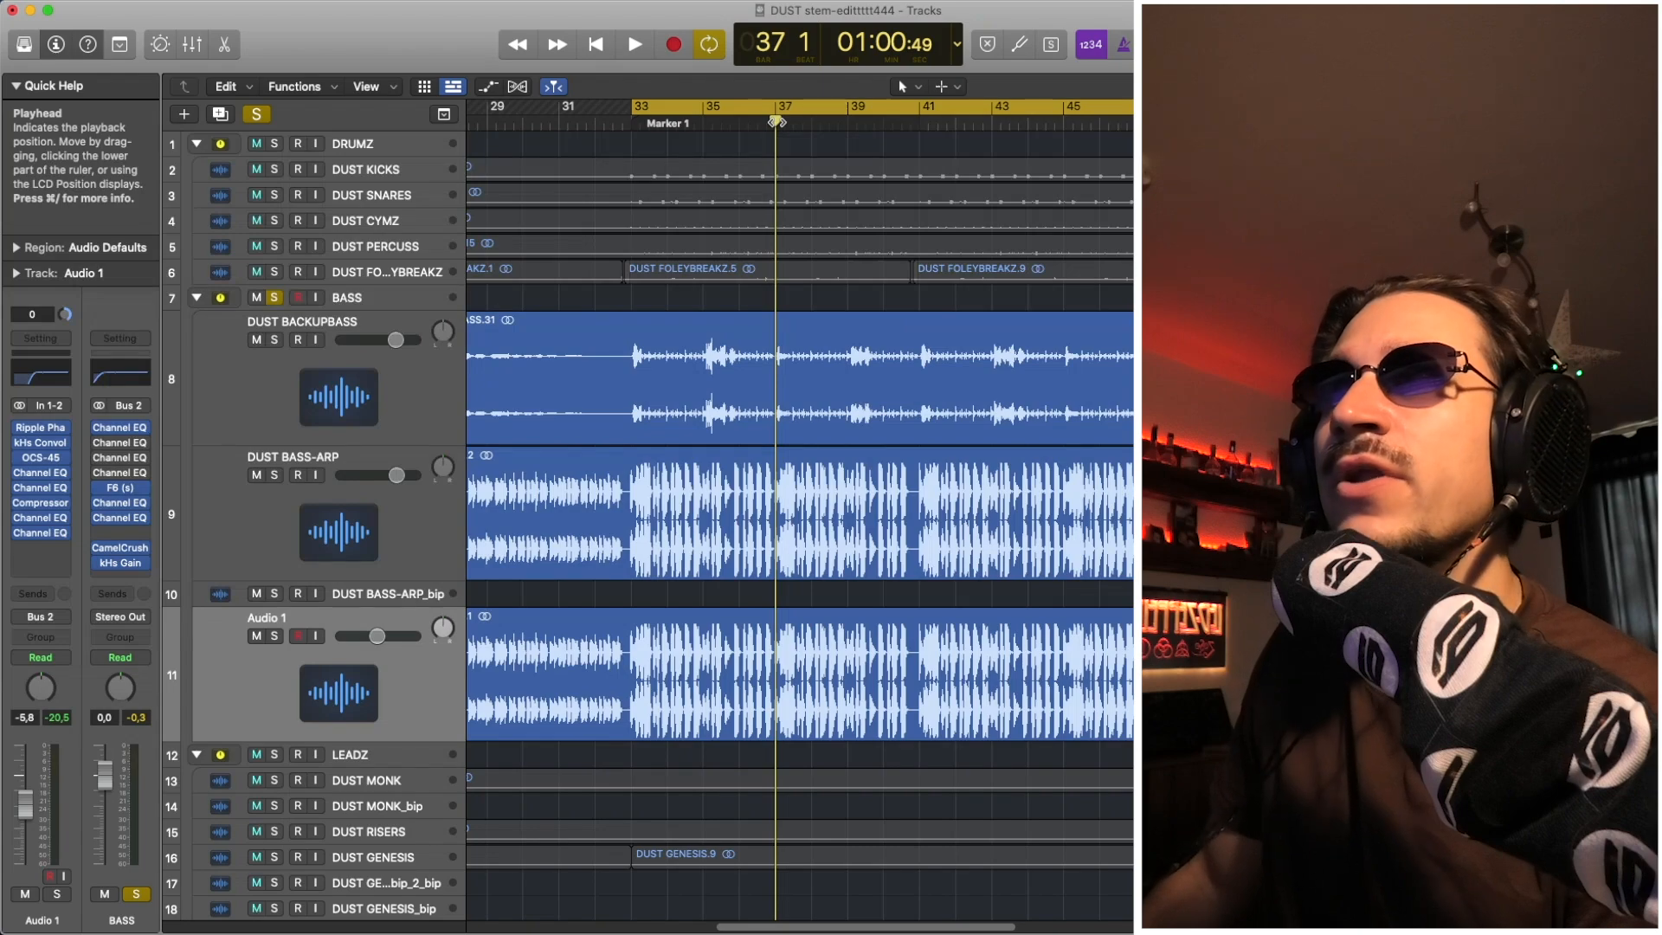
key(space)
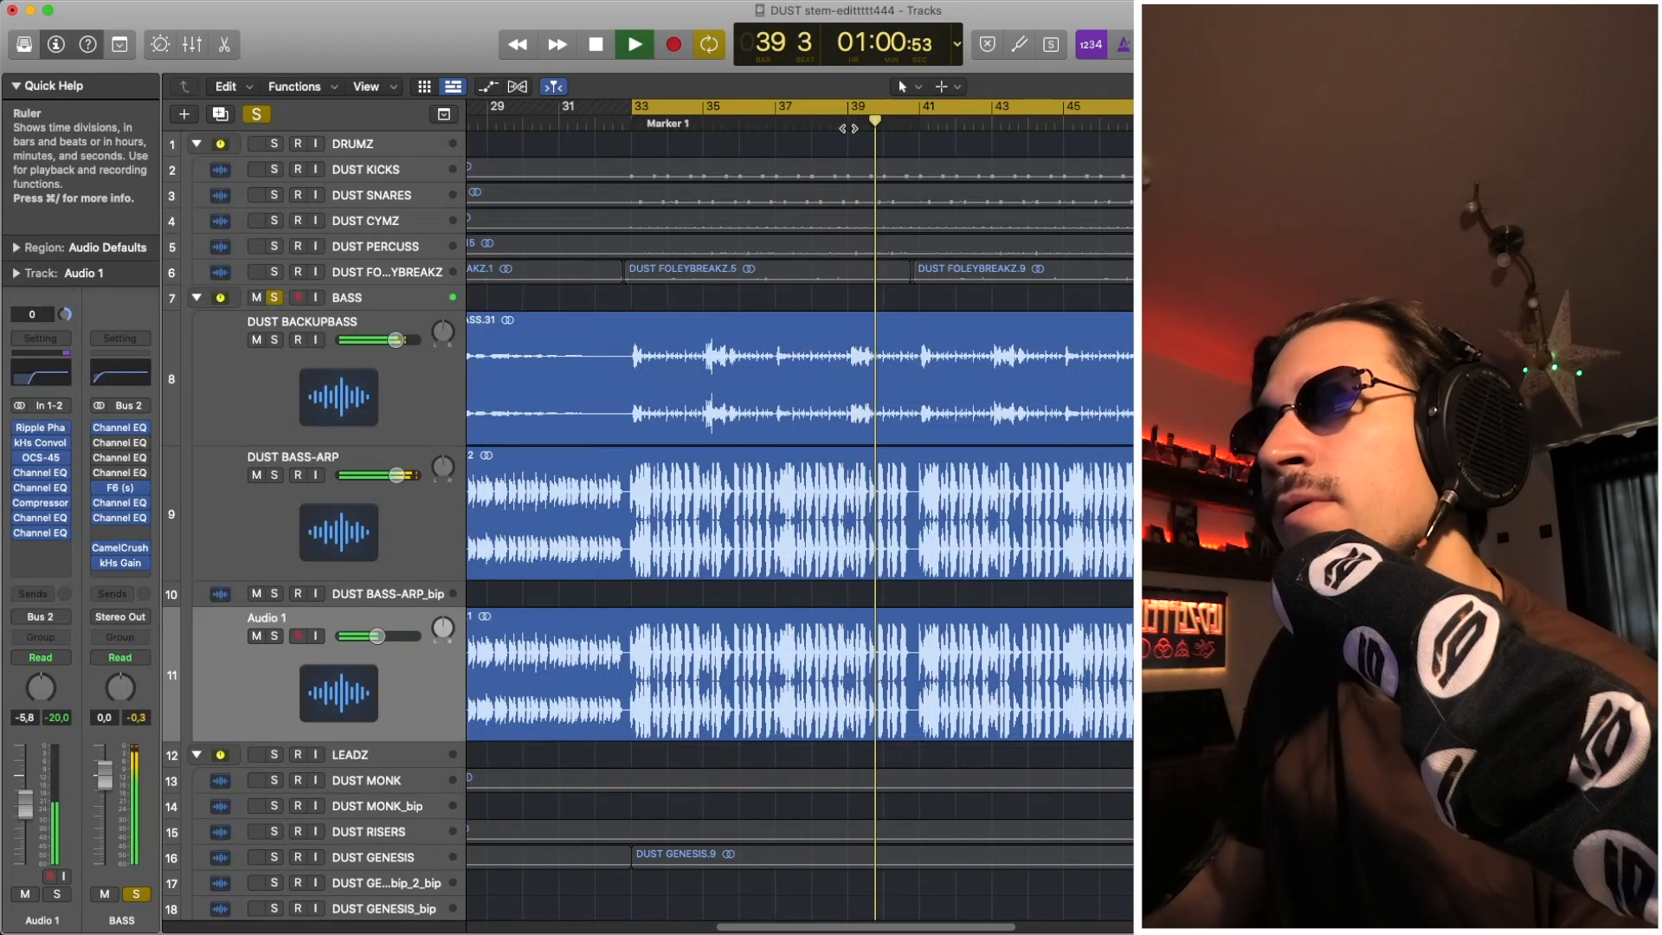
key(space)
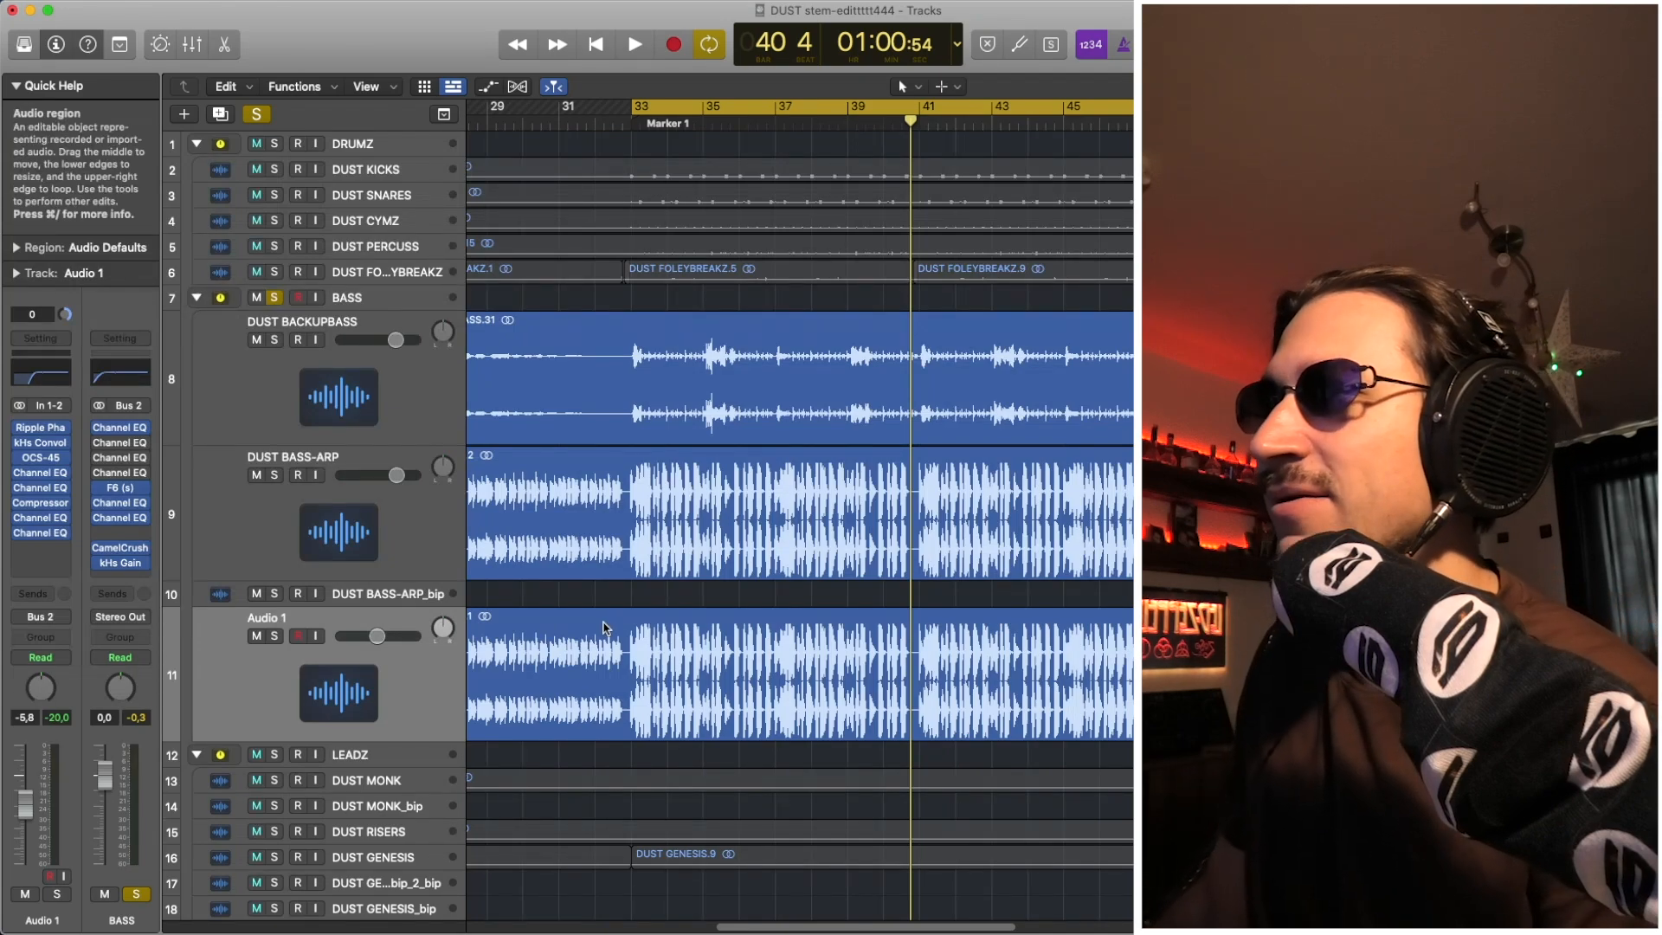
Solo the LEADZ stack in place of BASS and play it from bar 33 and again from bar 35
click(275, 755)
scroll(426, 744, down, 3)
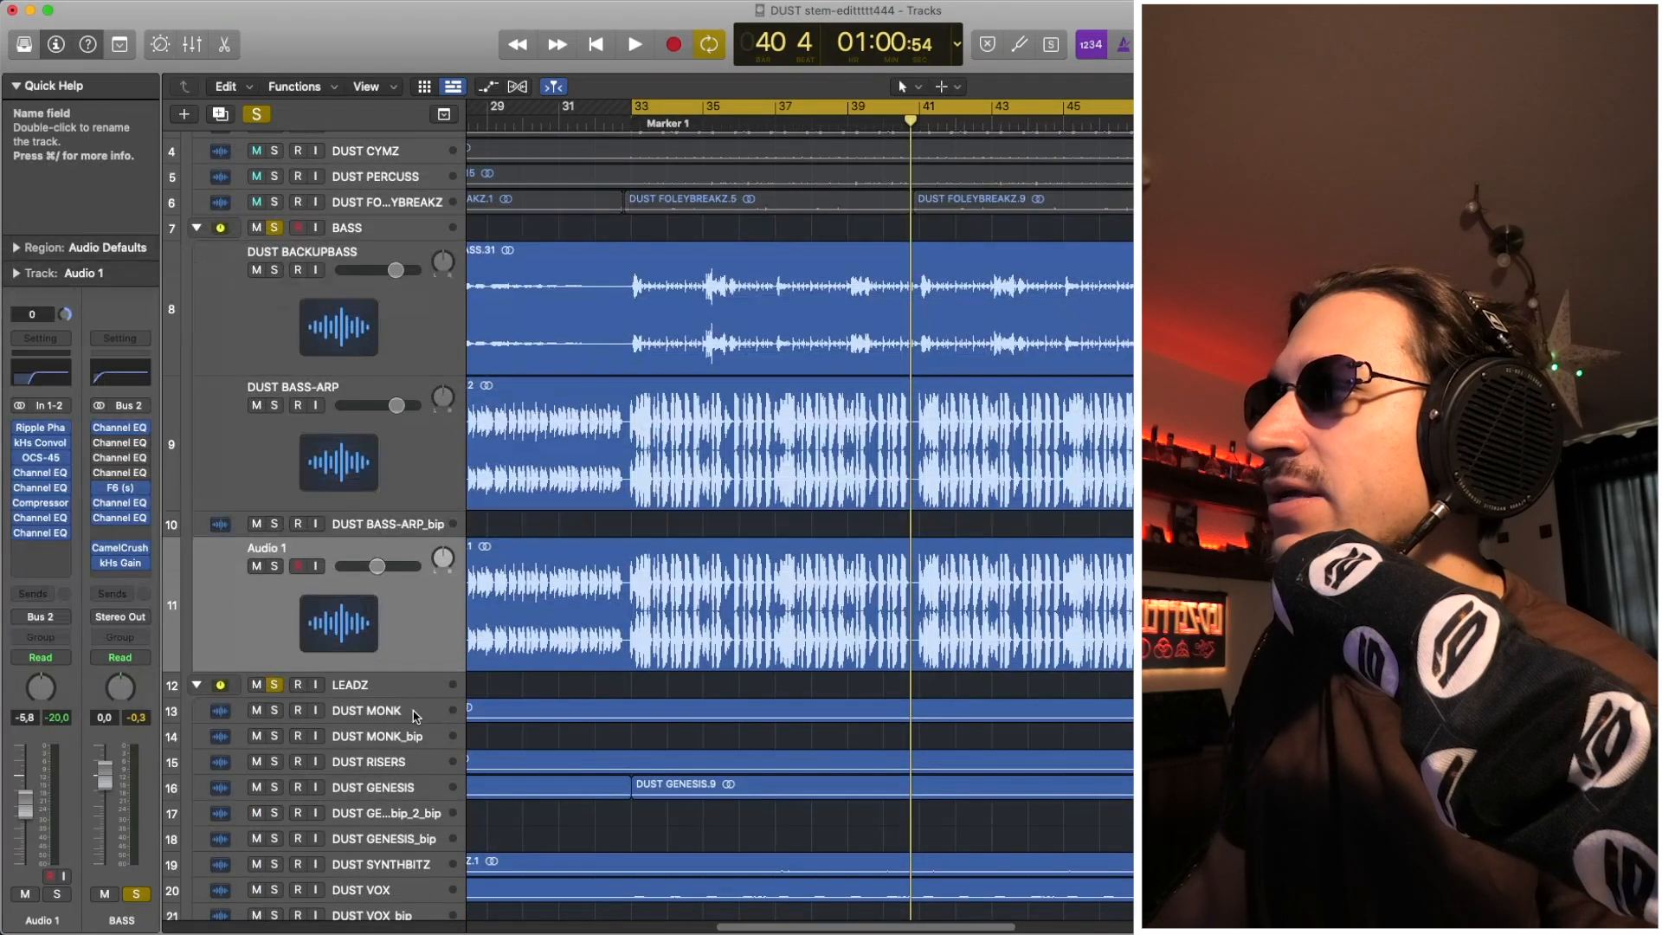
click(415, 715)
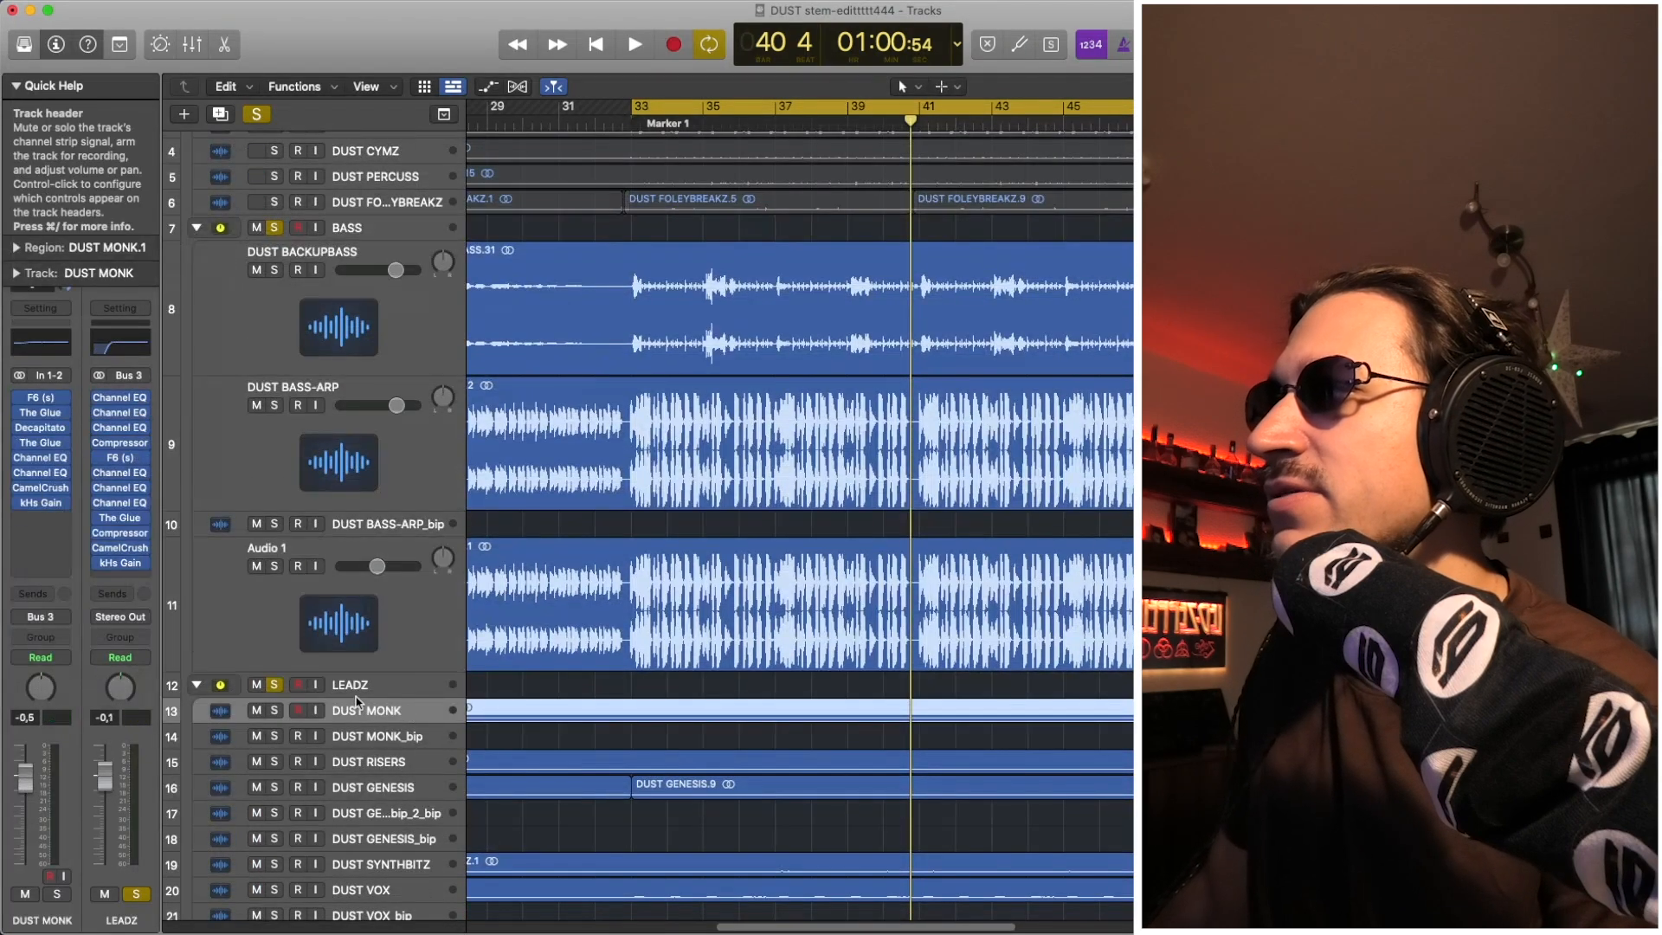
click(271, 230)
key(space)
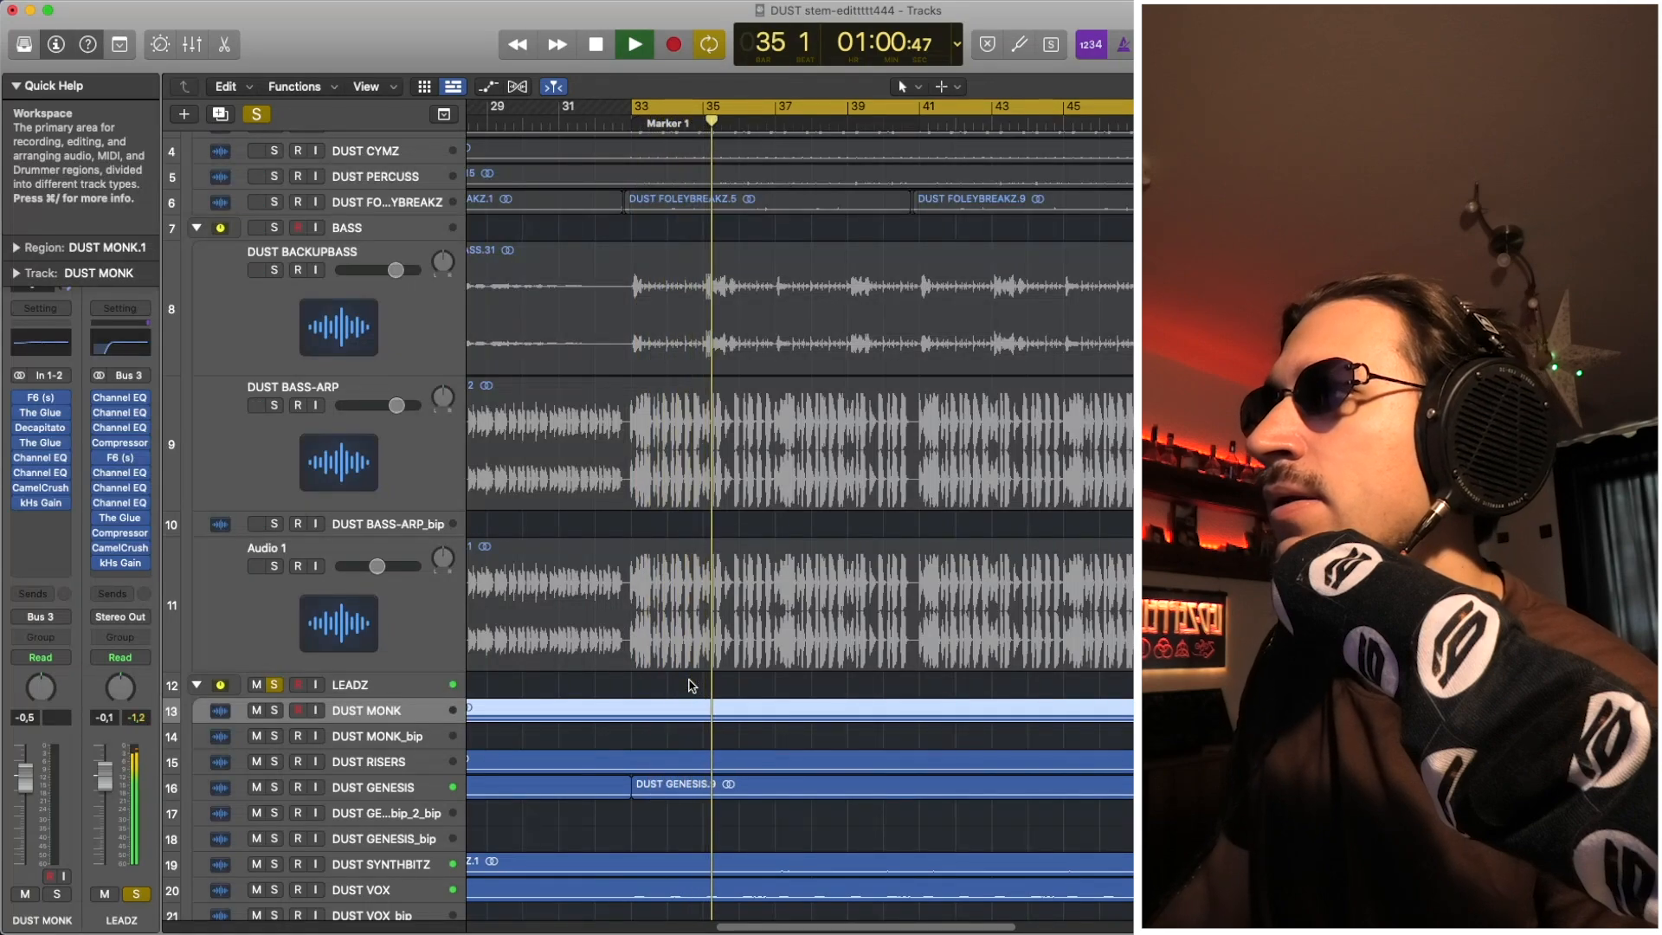
key(space)
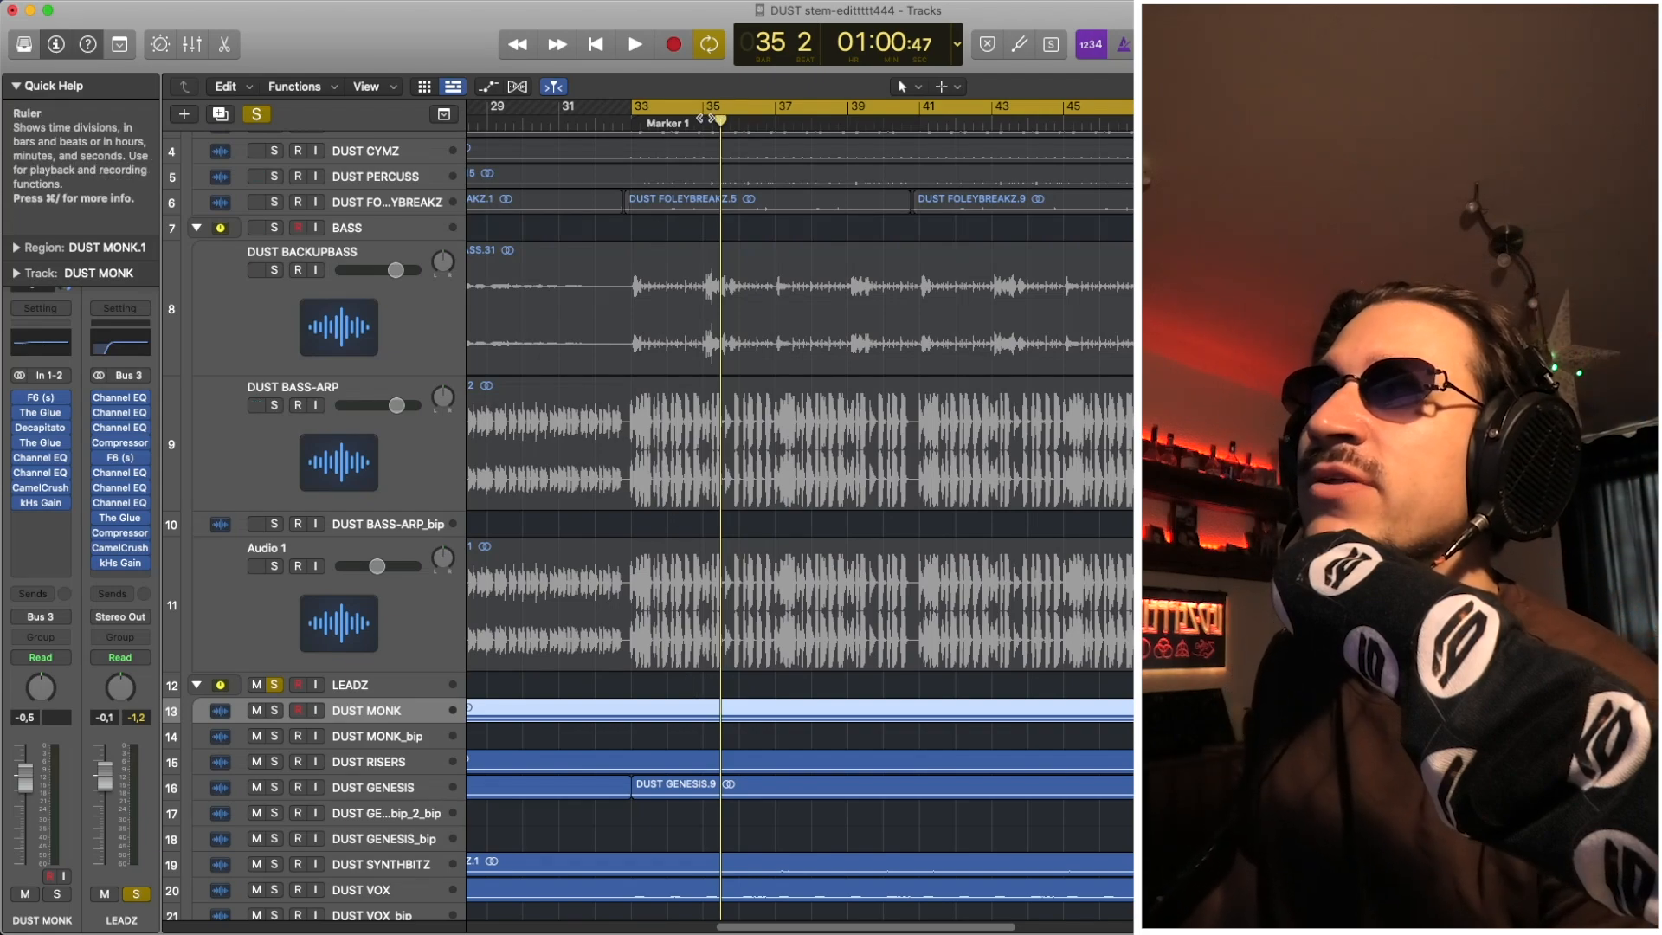
double_click(703, 121)
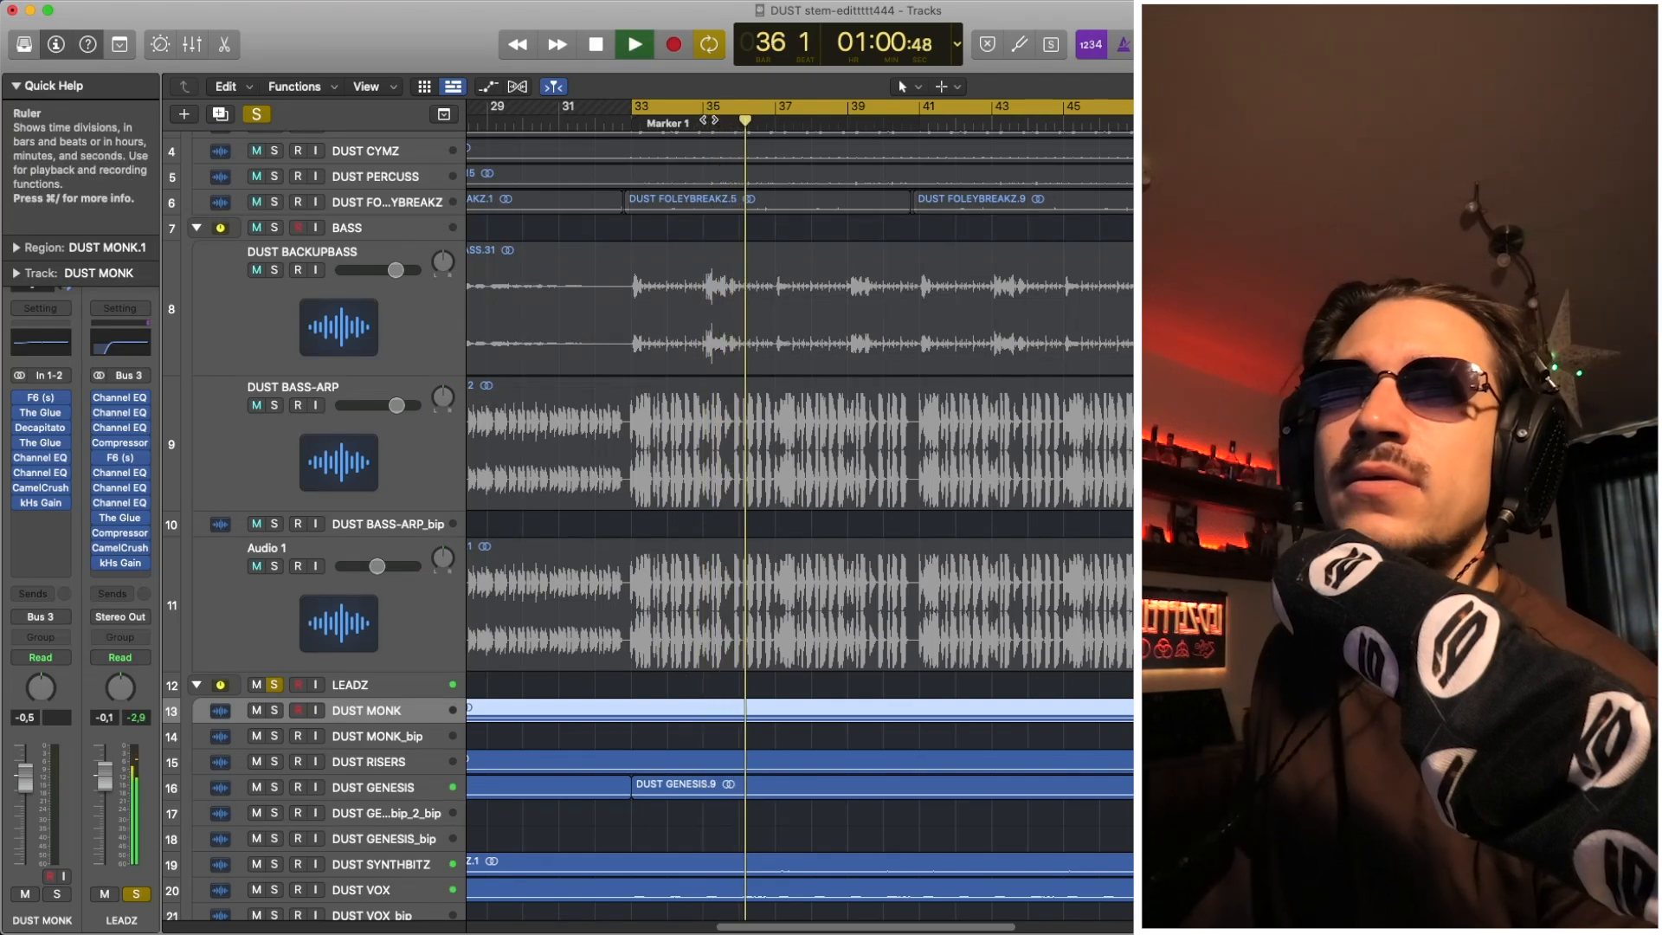
key(space)
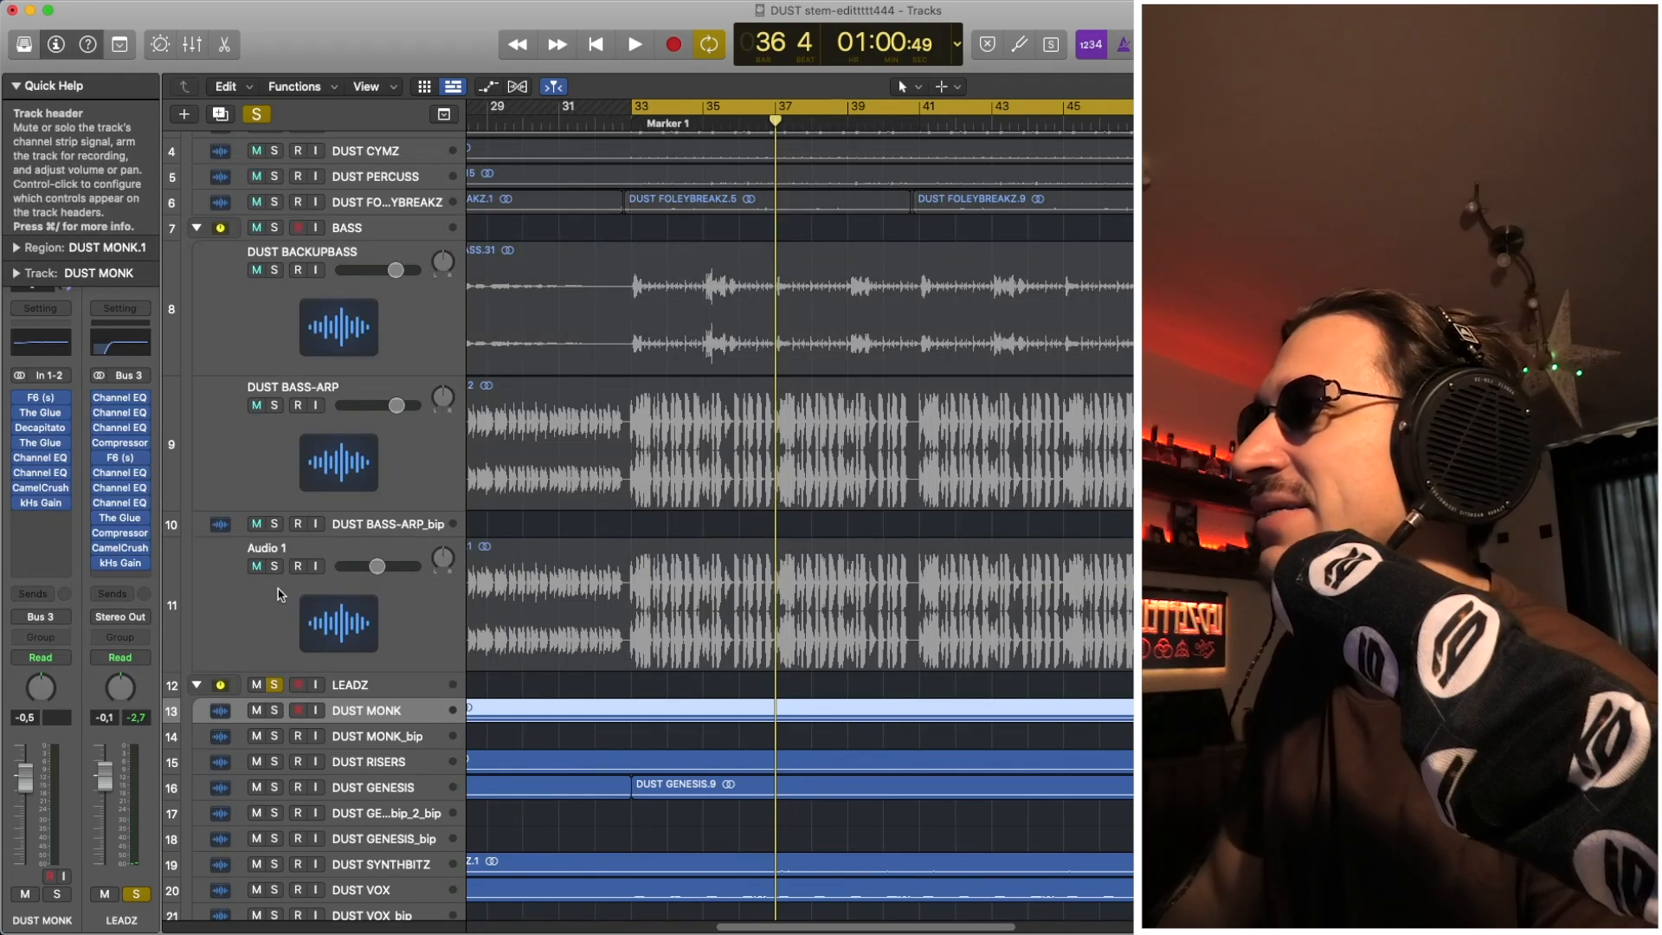
Replace the LEADZ solo with DUST MONK, switch the solo to DUST SYNTHBITZ alone, and audition it from bar 33
click(275, 711)
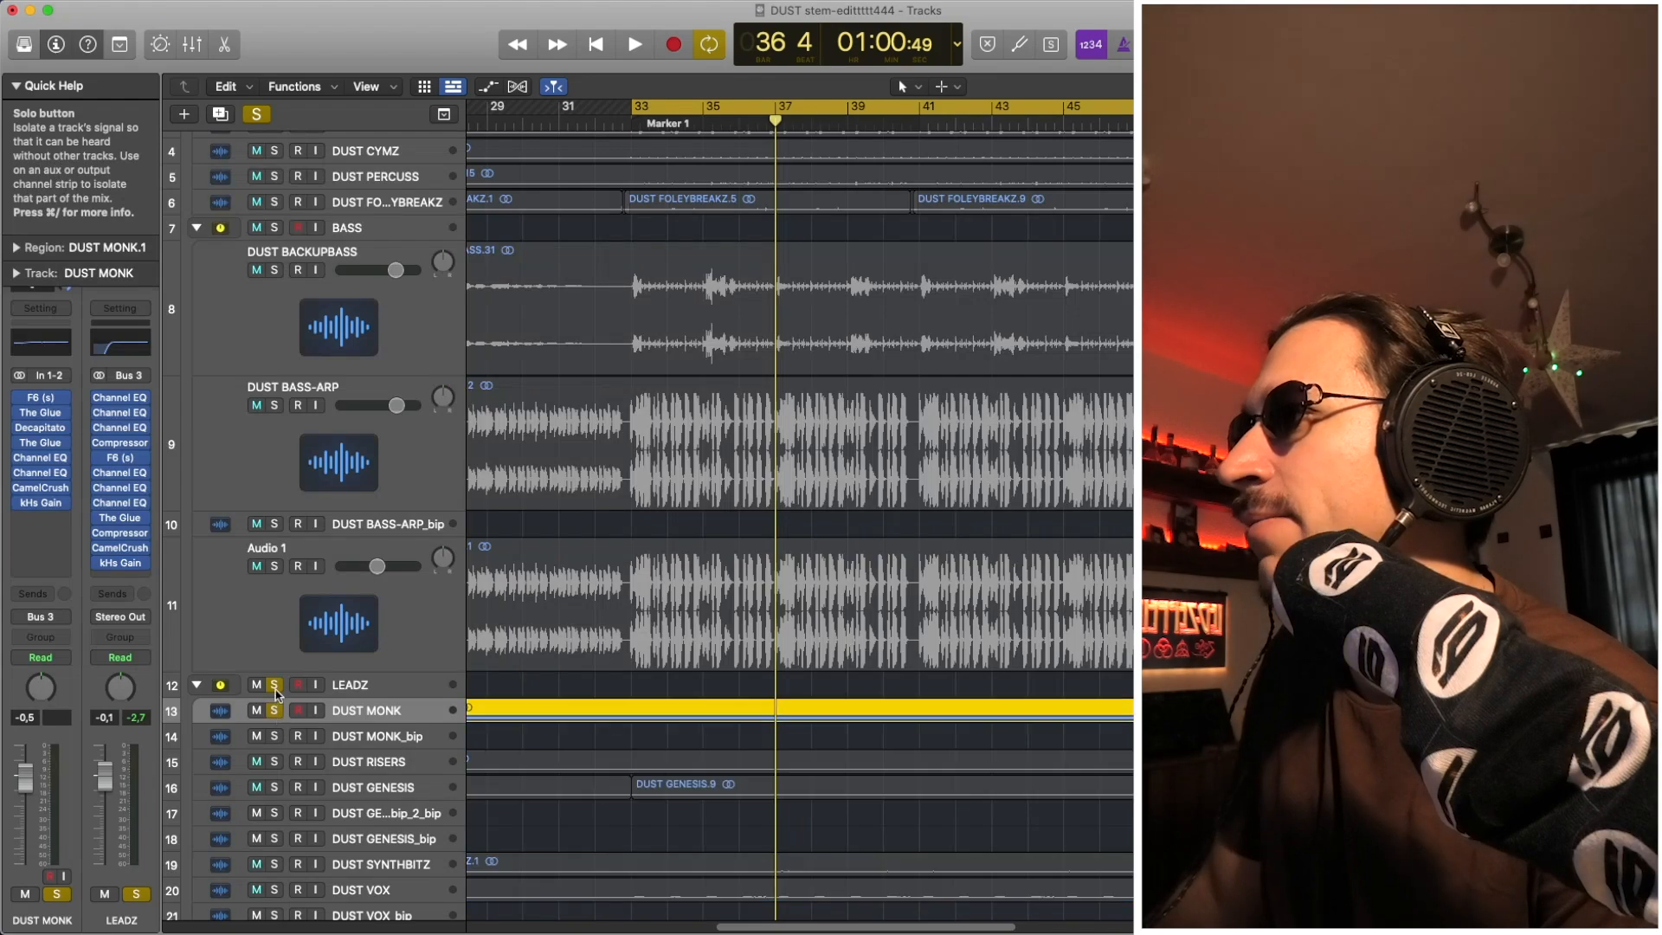
key(space)
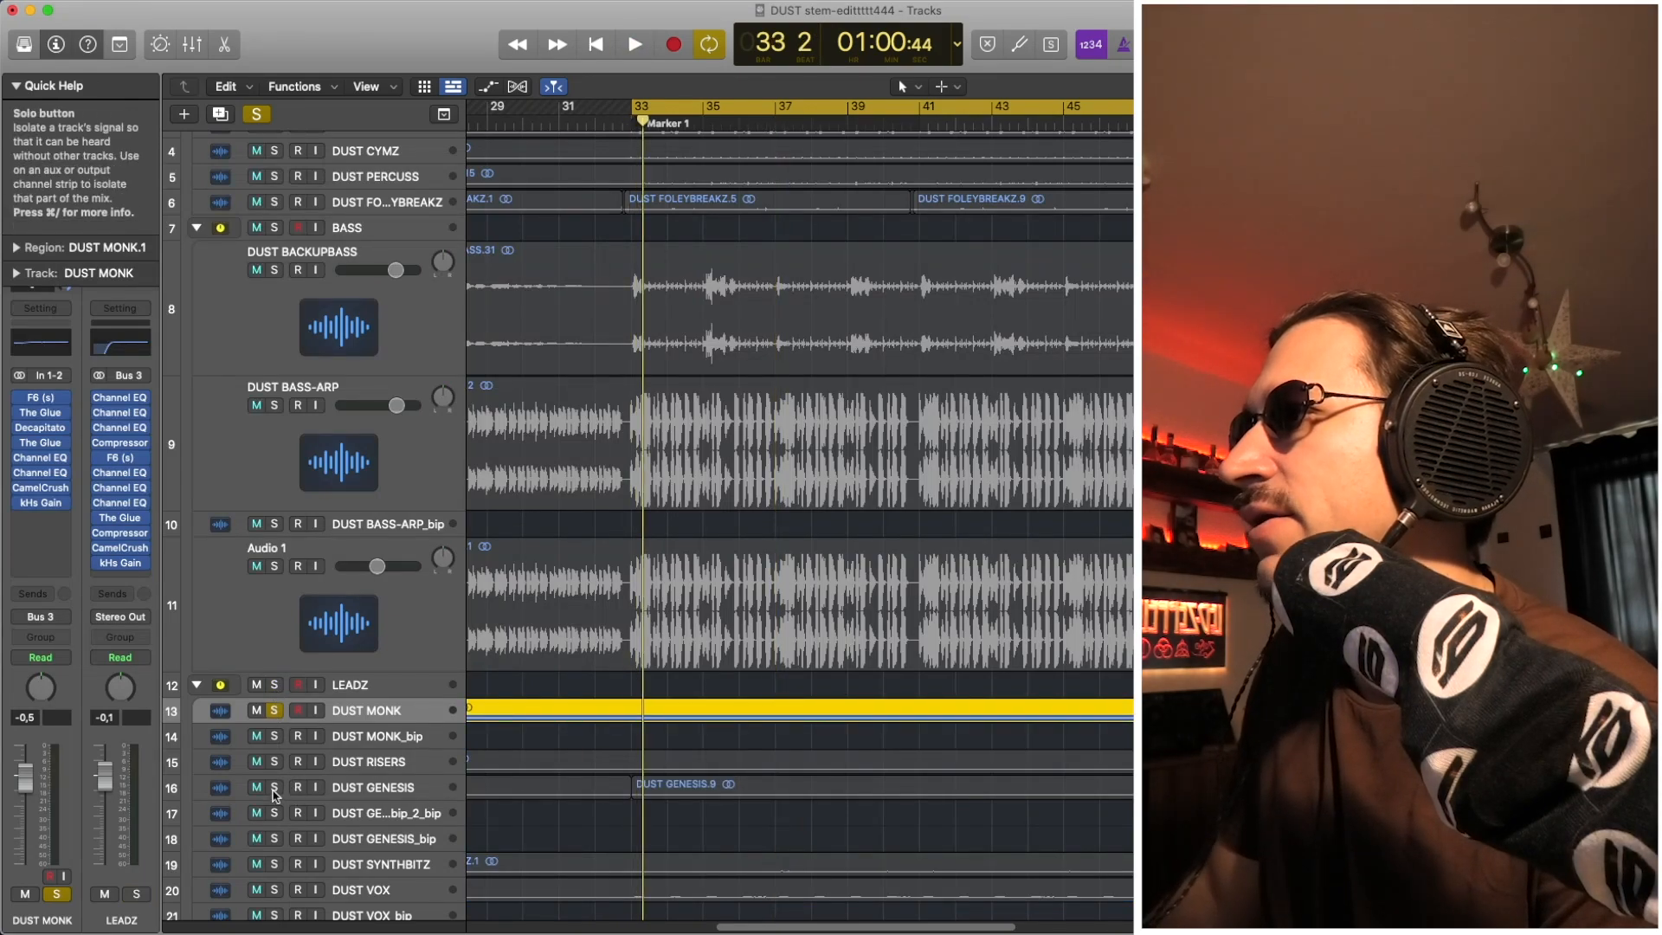
scroll(290, 801, down, 2)
click(275, 825)
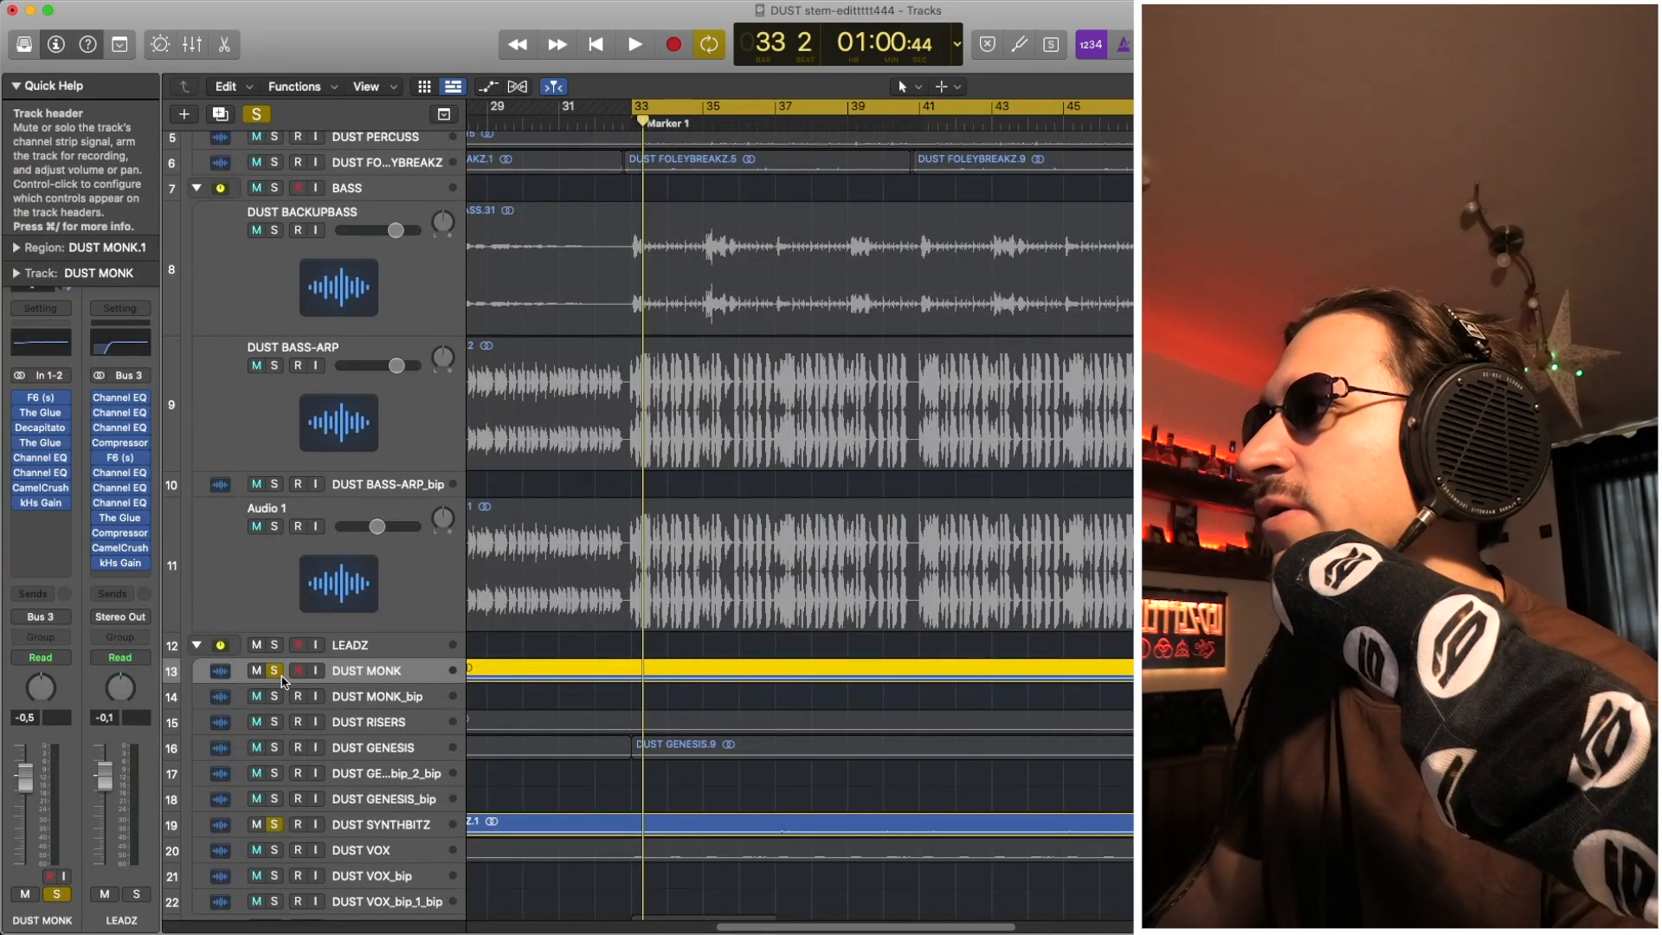
click(274, 671)
key(space)
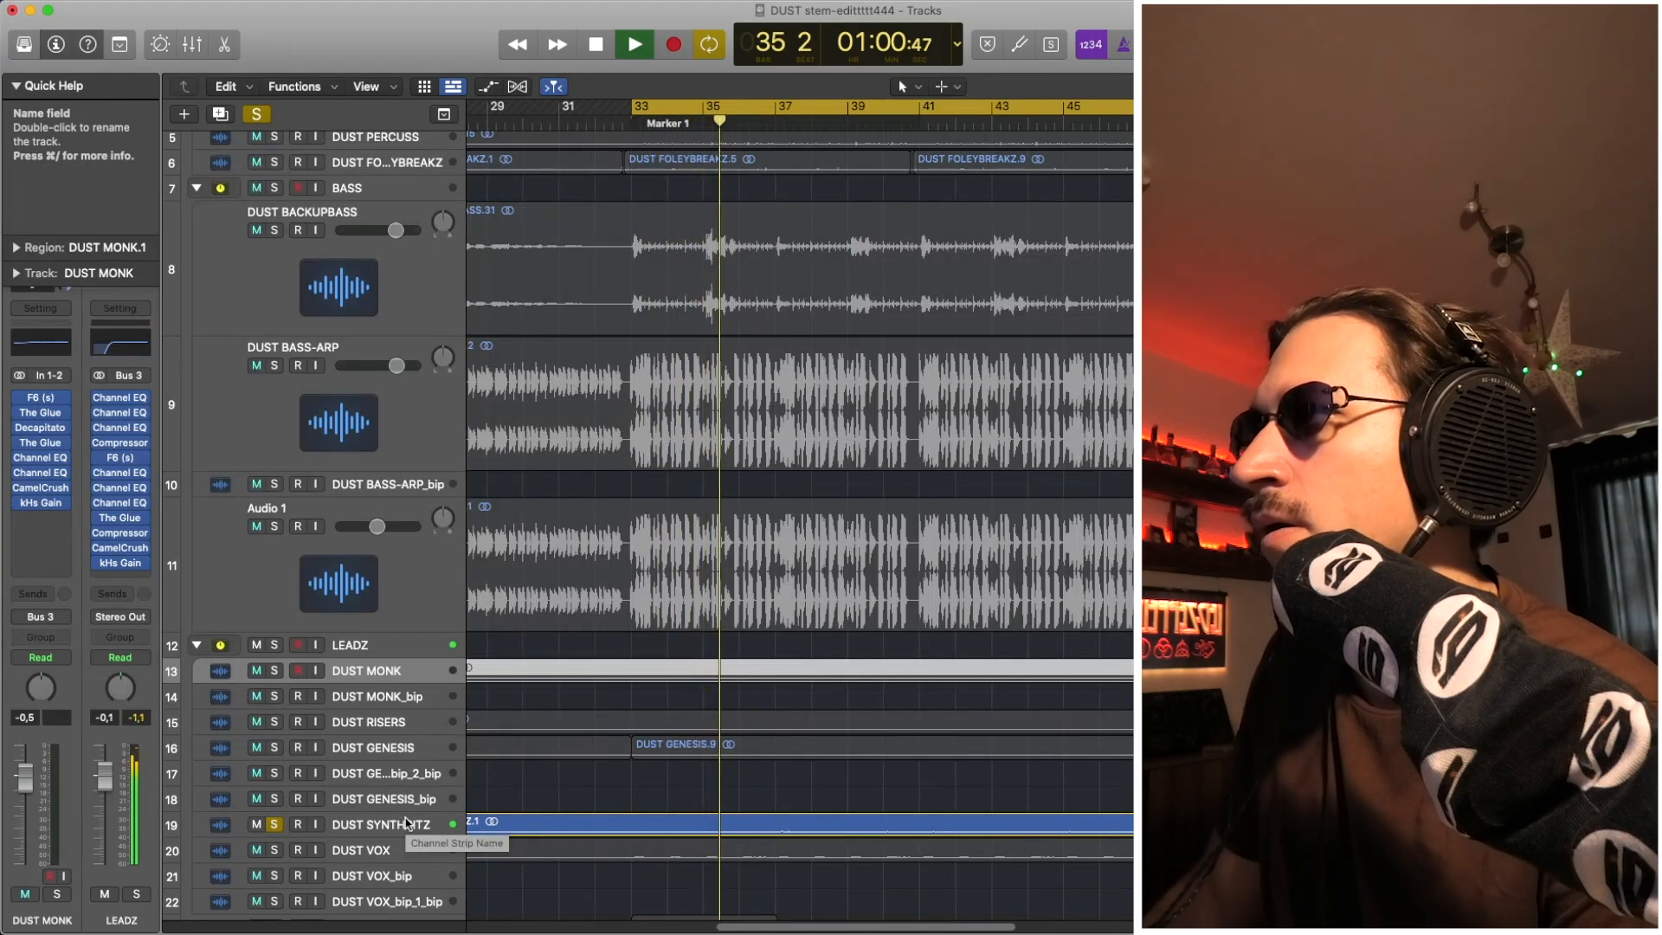
key(space)
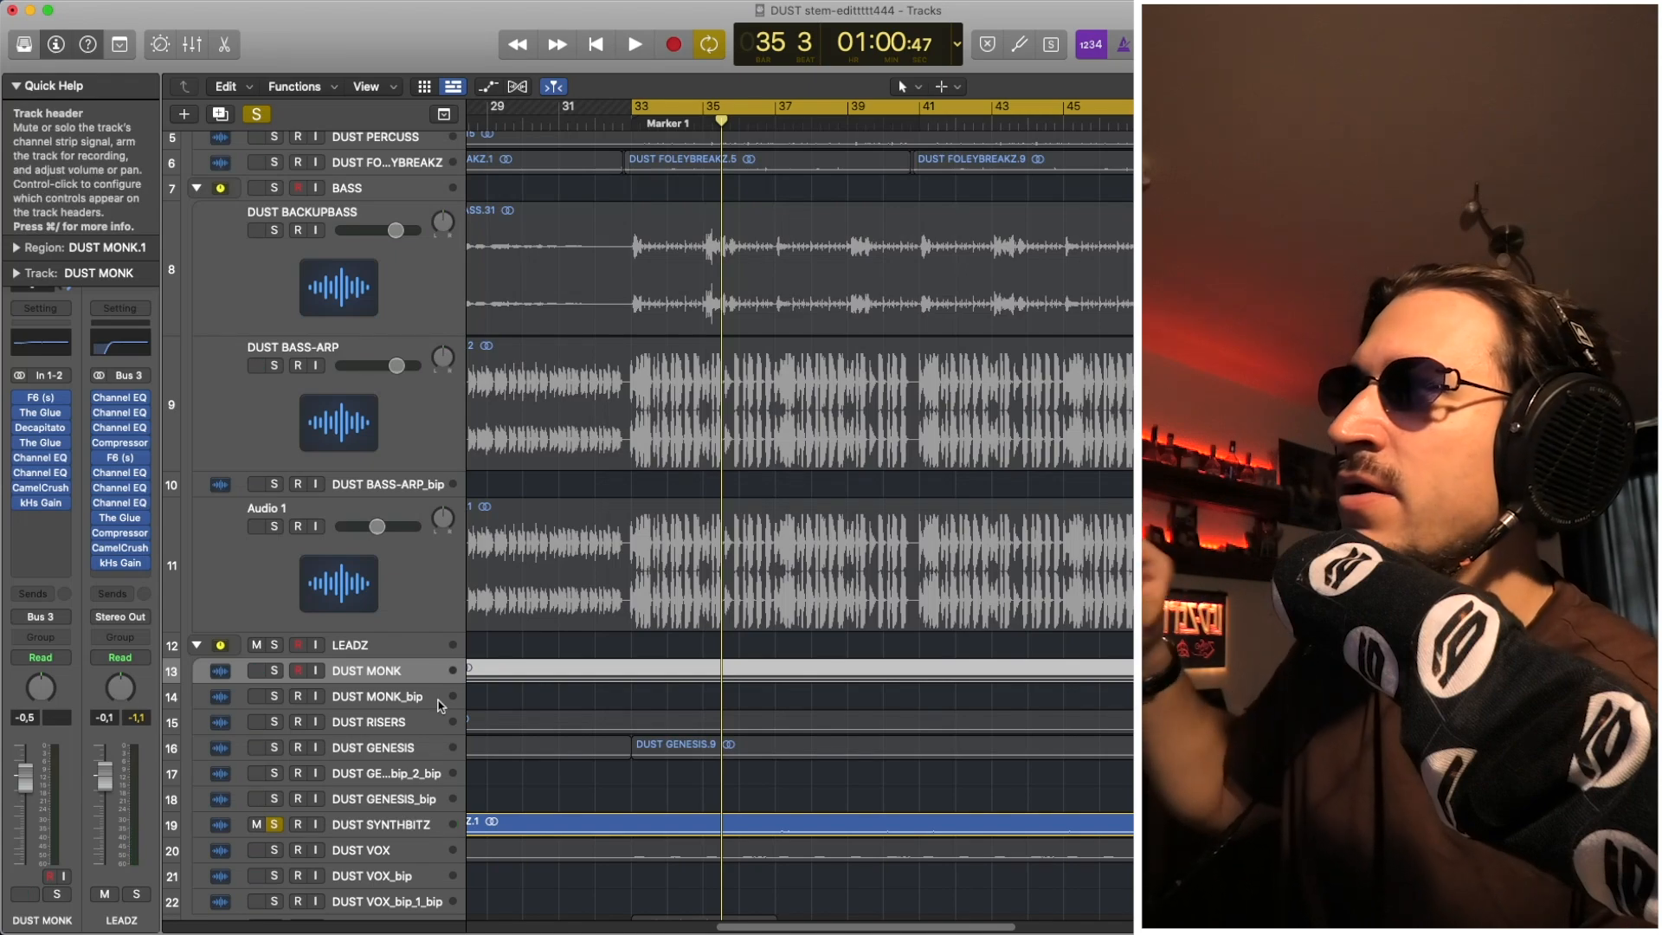
Audition DUST BASS-ARP alone briefly, and solo DUST SYNTHBITZ alongside it with DUST SYNTHBITZ selected
click(275, 364)
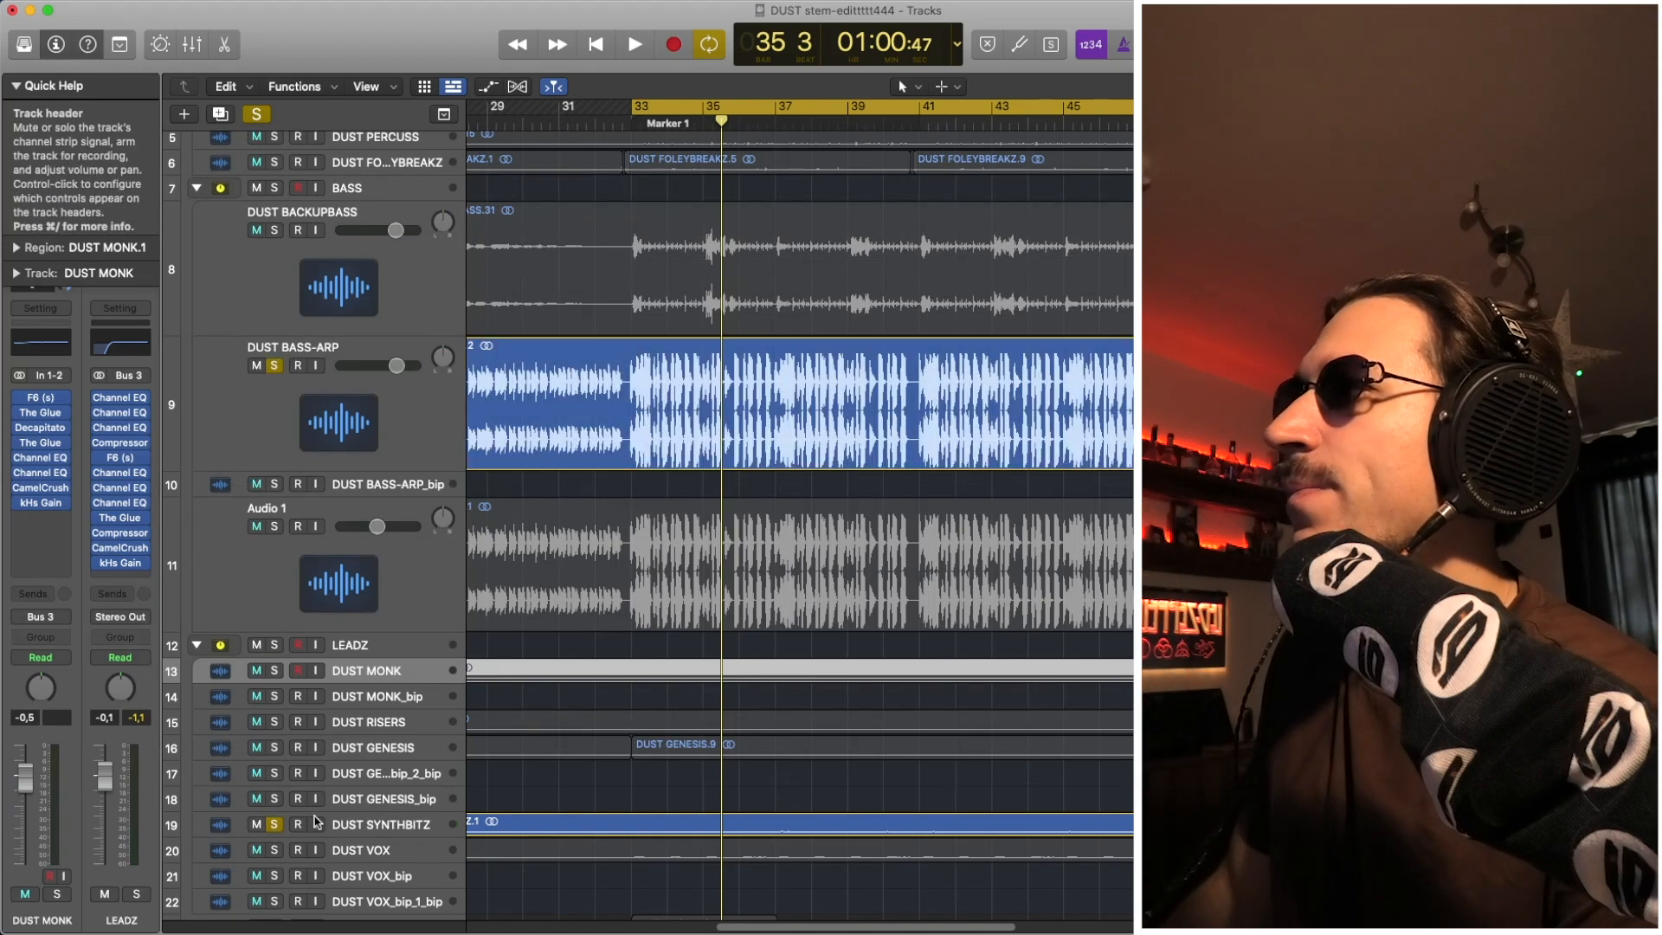
click(275, 824)
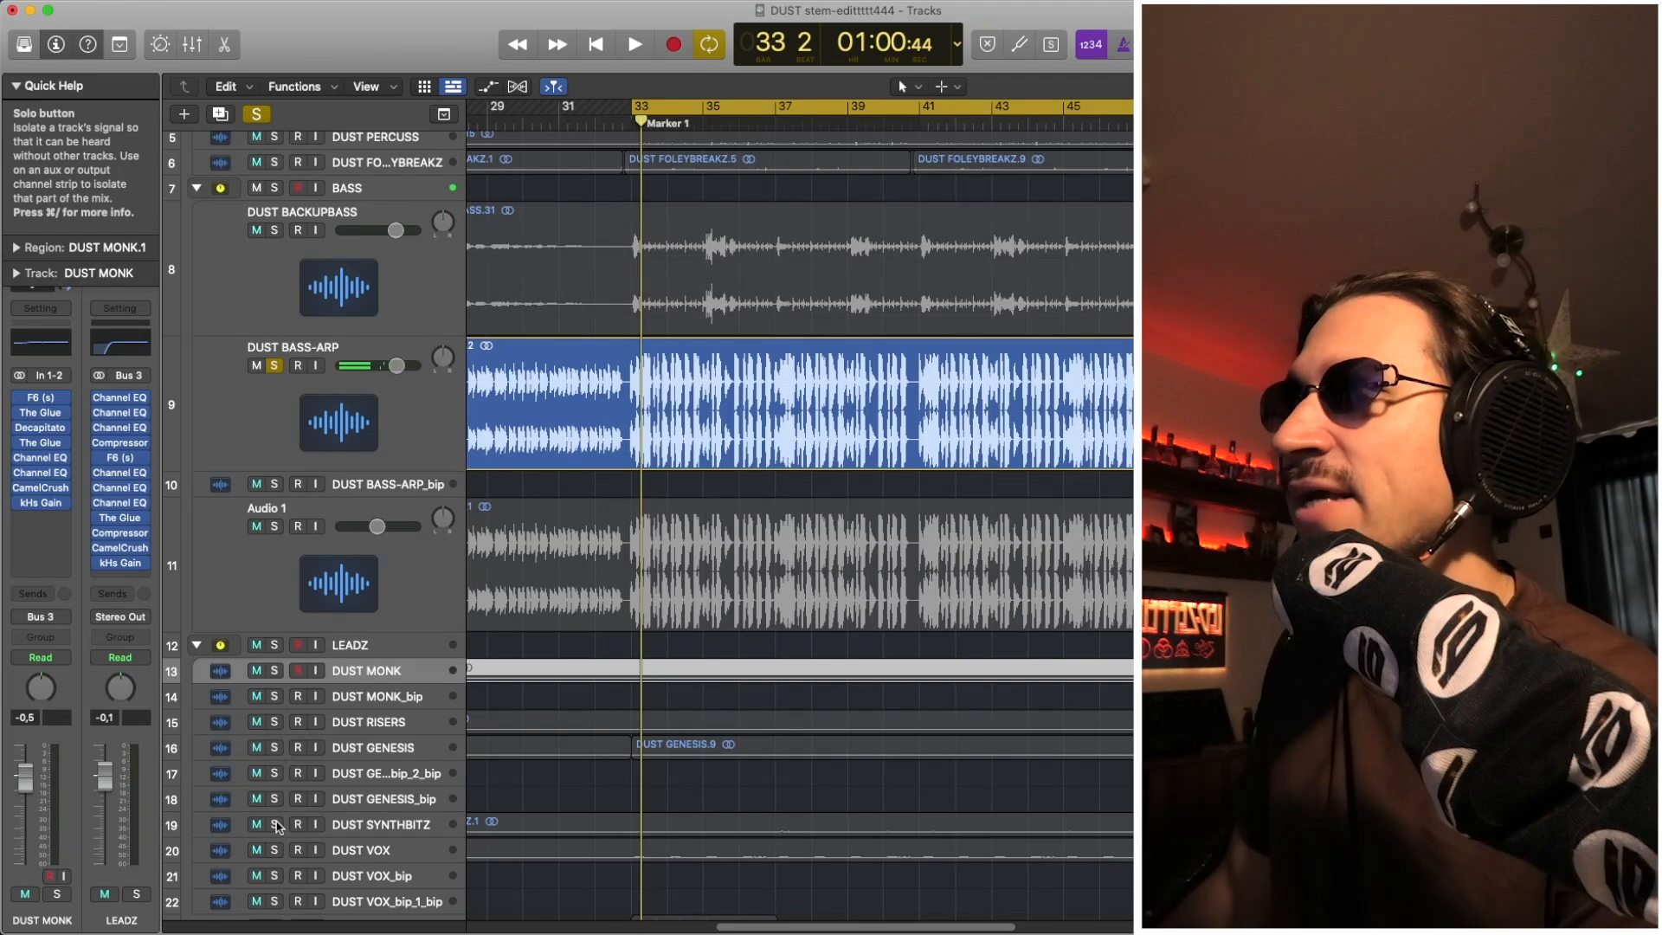
click(275, 824)
click(355, 834)
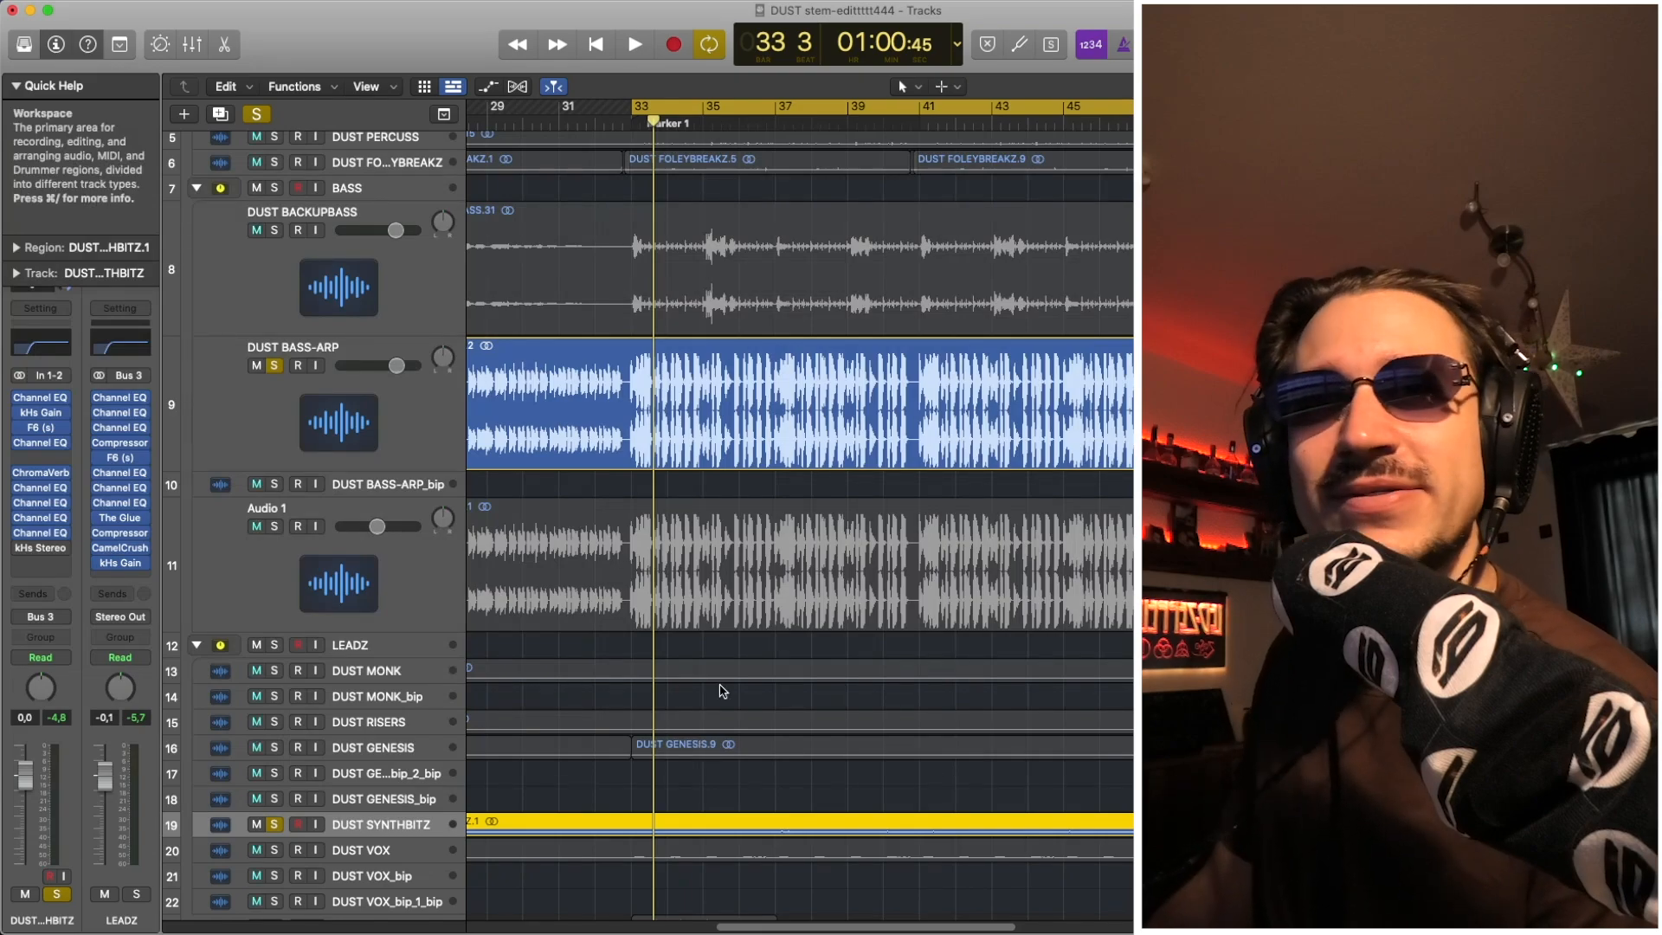
Enlarge the DUST SYNTHBITZ track to show its waveform and play it together with DUST BASS-ARP
key(ctrl+z)
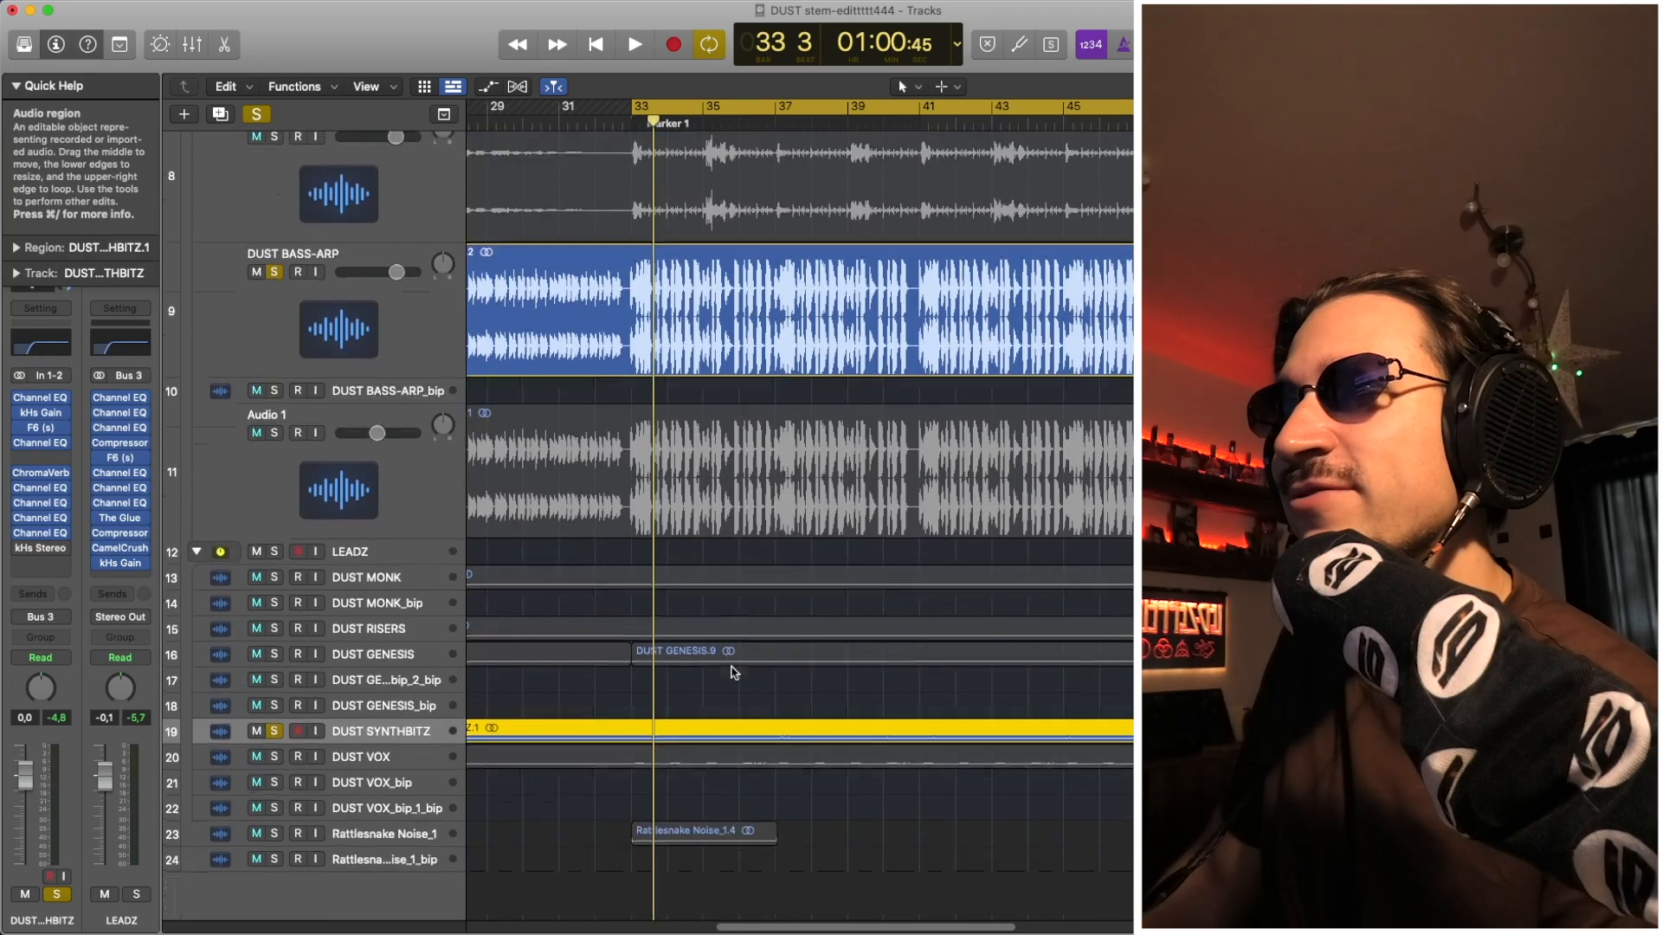
scroll(732, 672, up, 4)
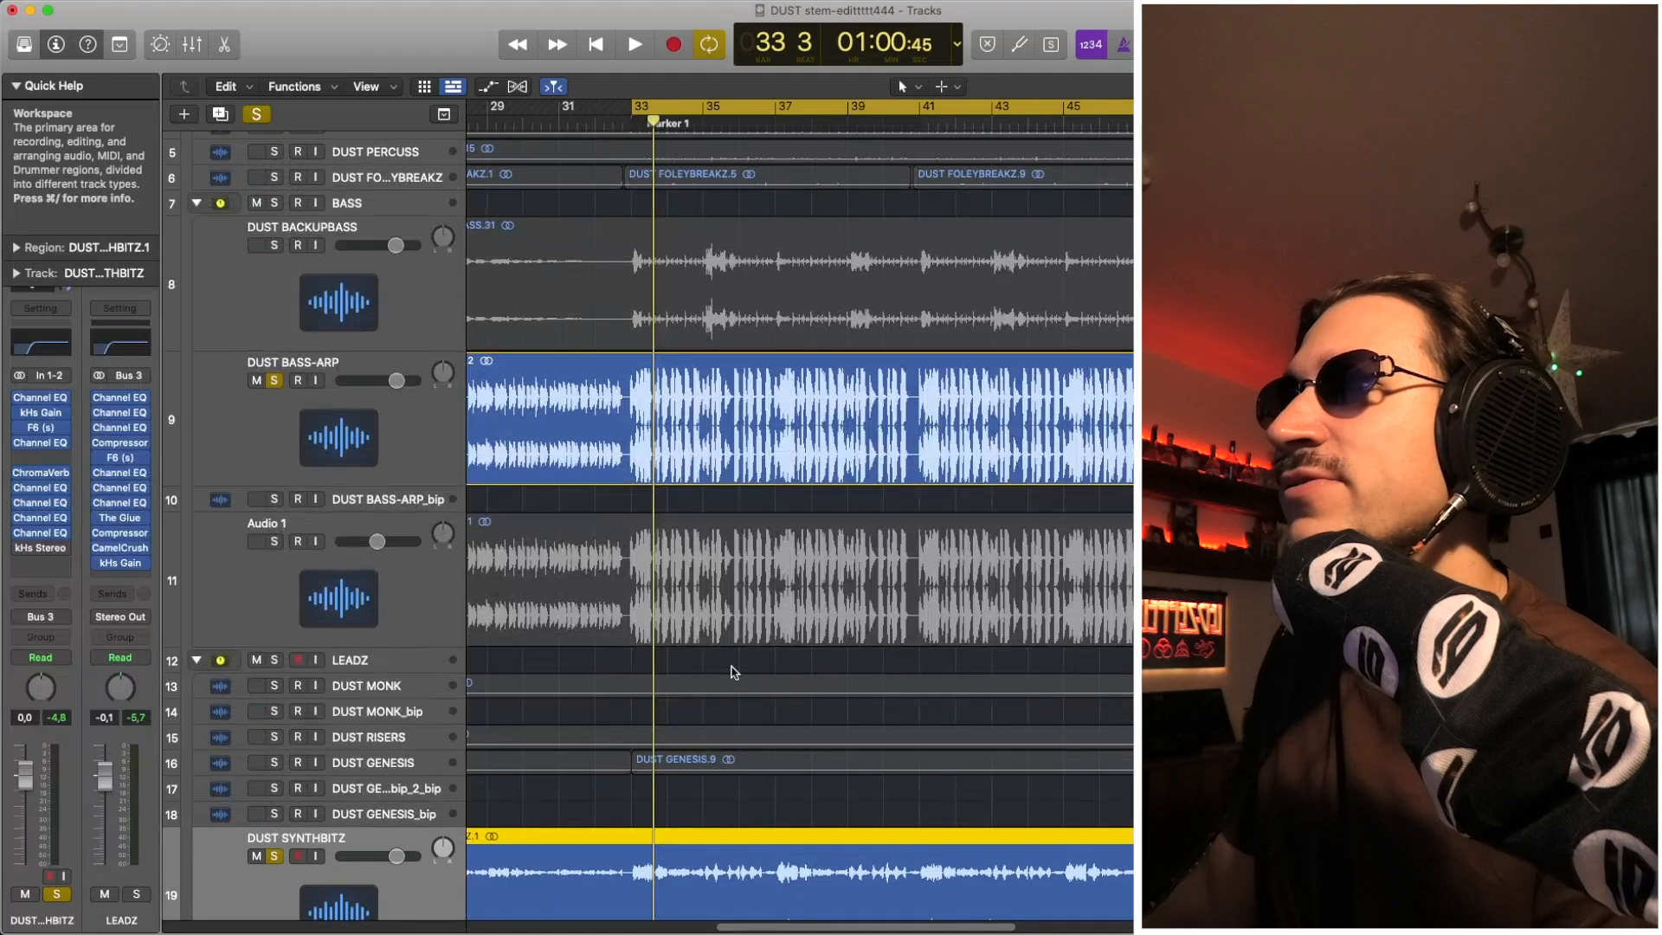
scroll(732, 672, down, 2)
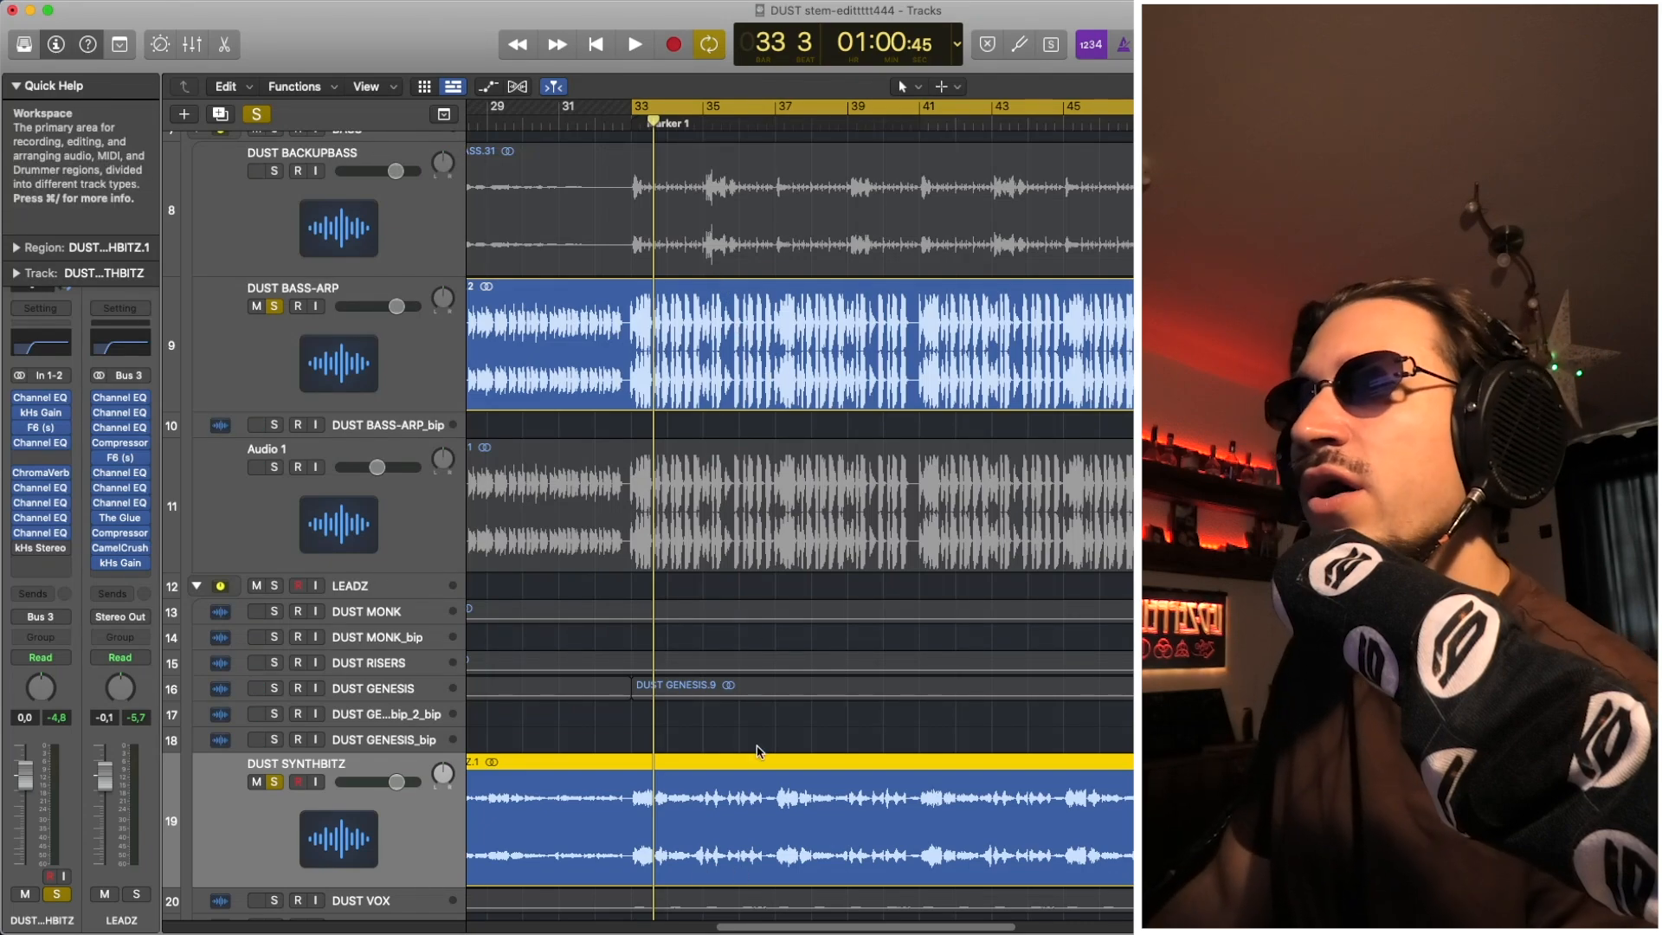
key(space)
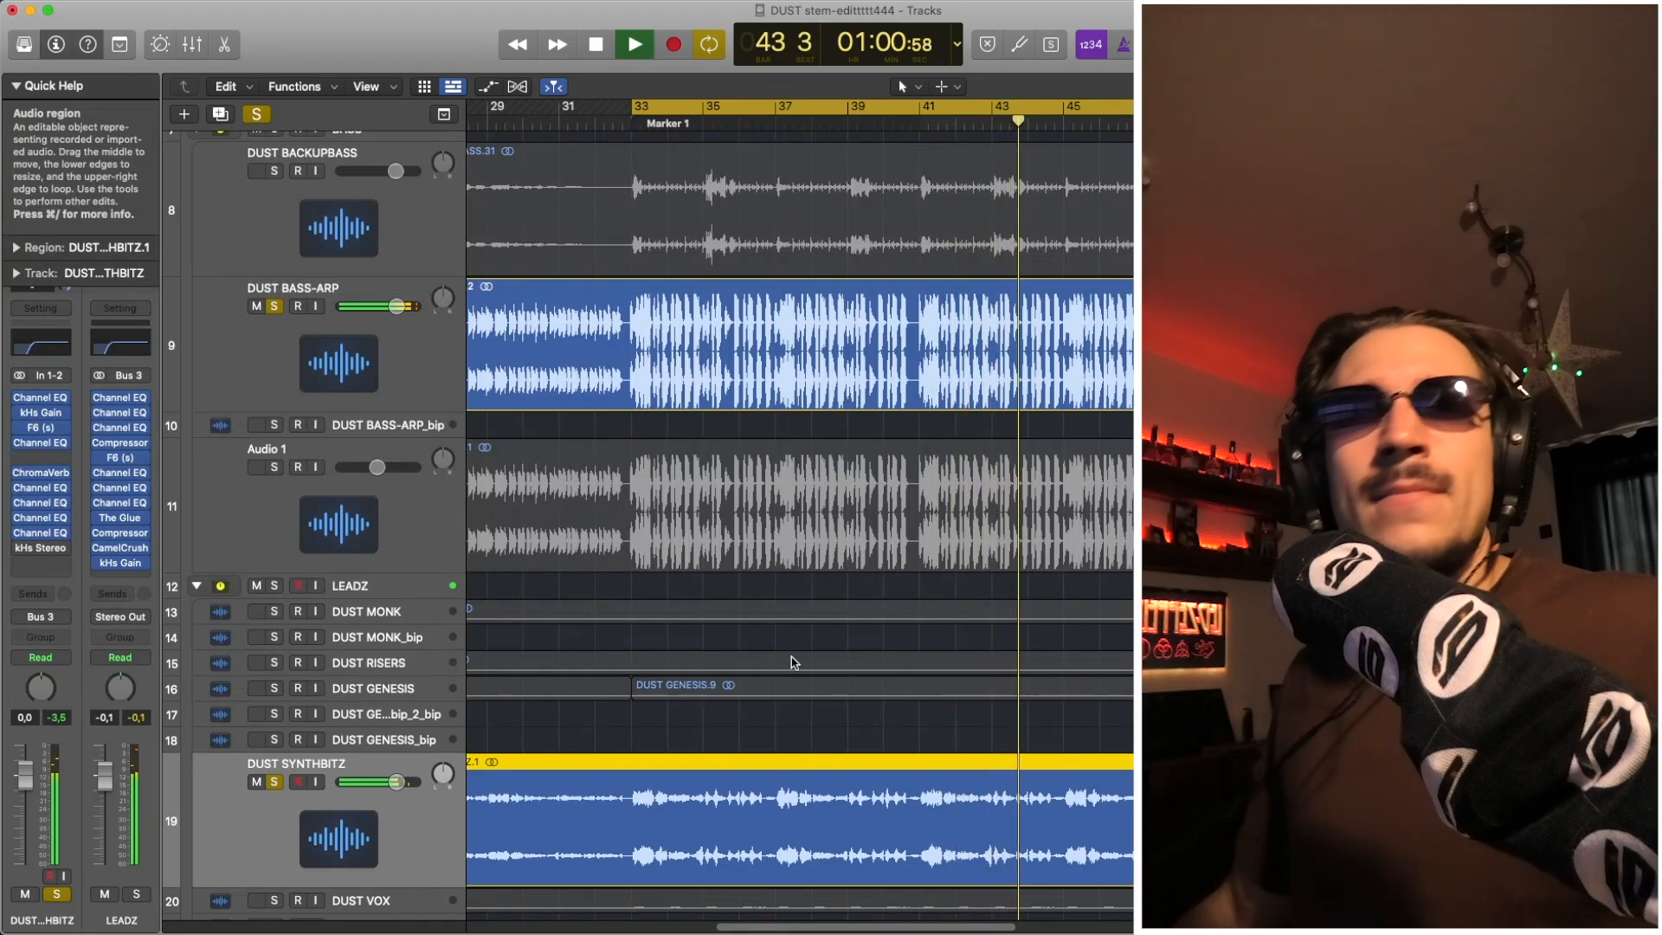
key(space)
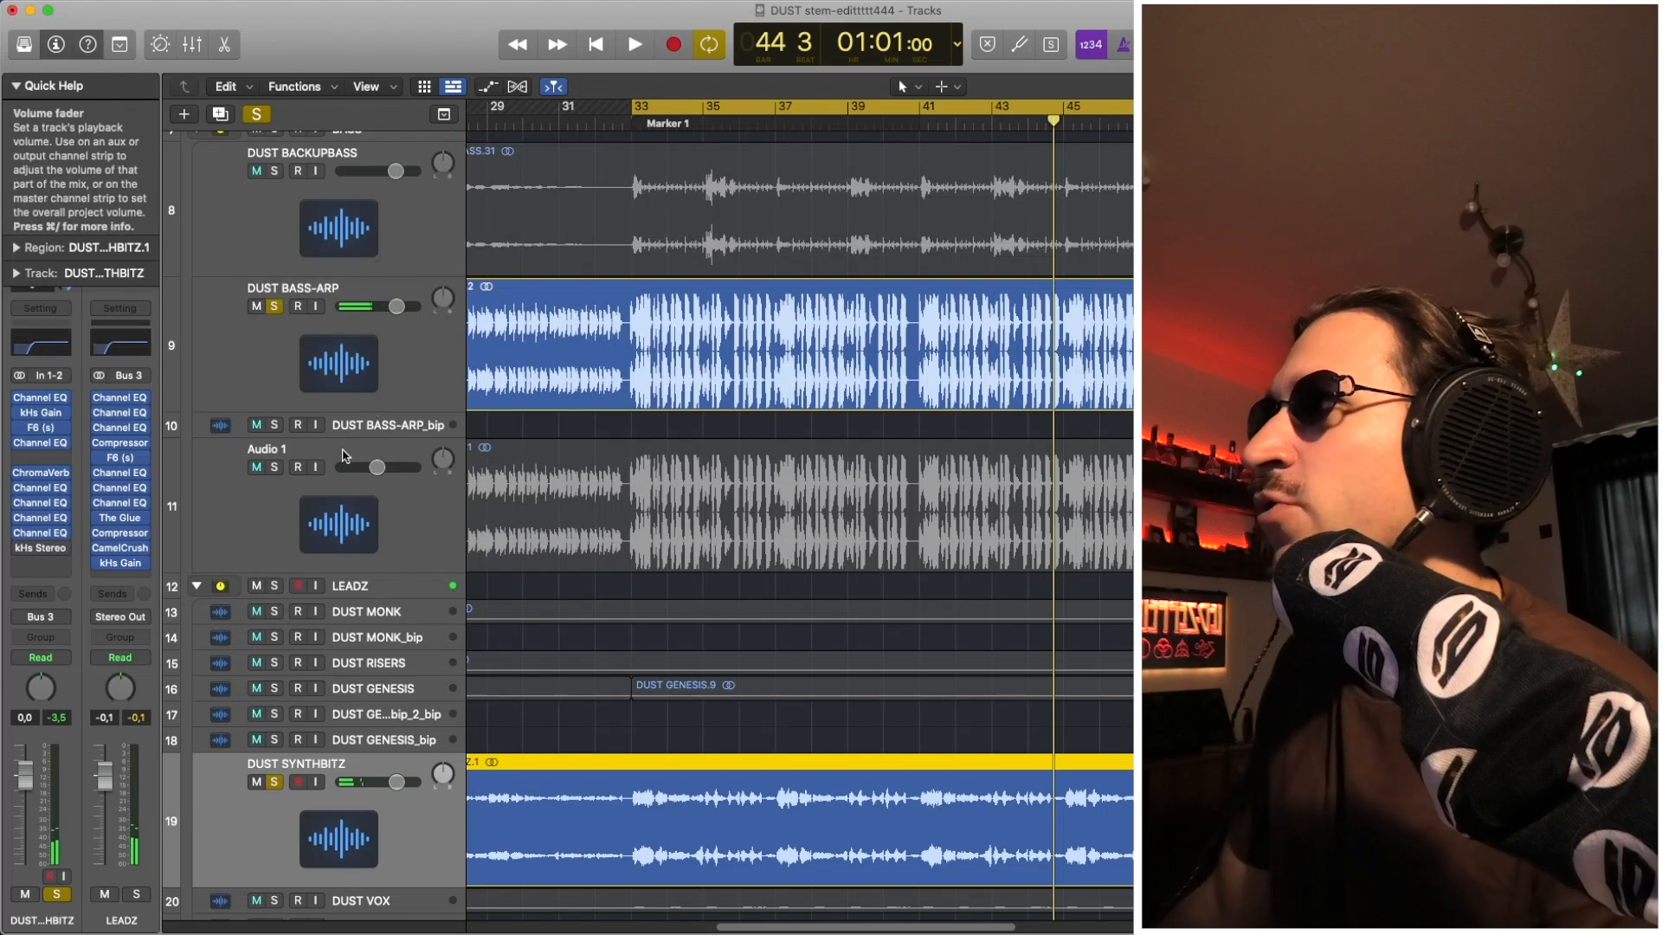
Clear the solos on DUST SYNTHBITZ and DUST BASS-ARP and play the full mix from bar 33
alt+click(275, 307)
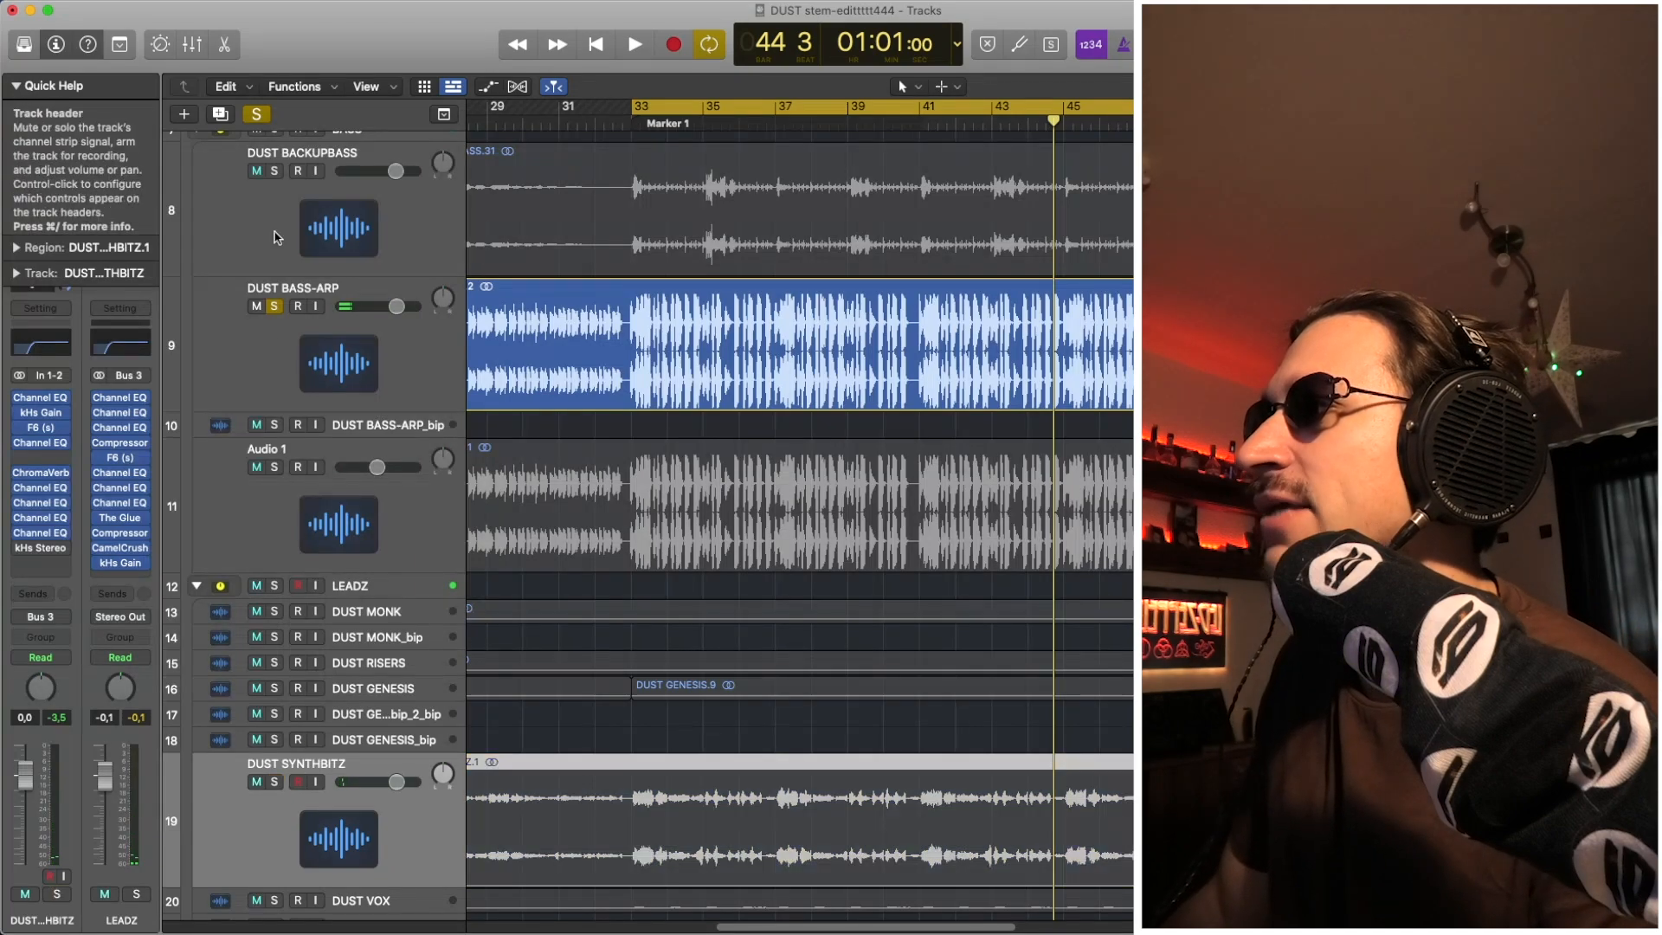
click(275, 306)
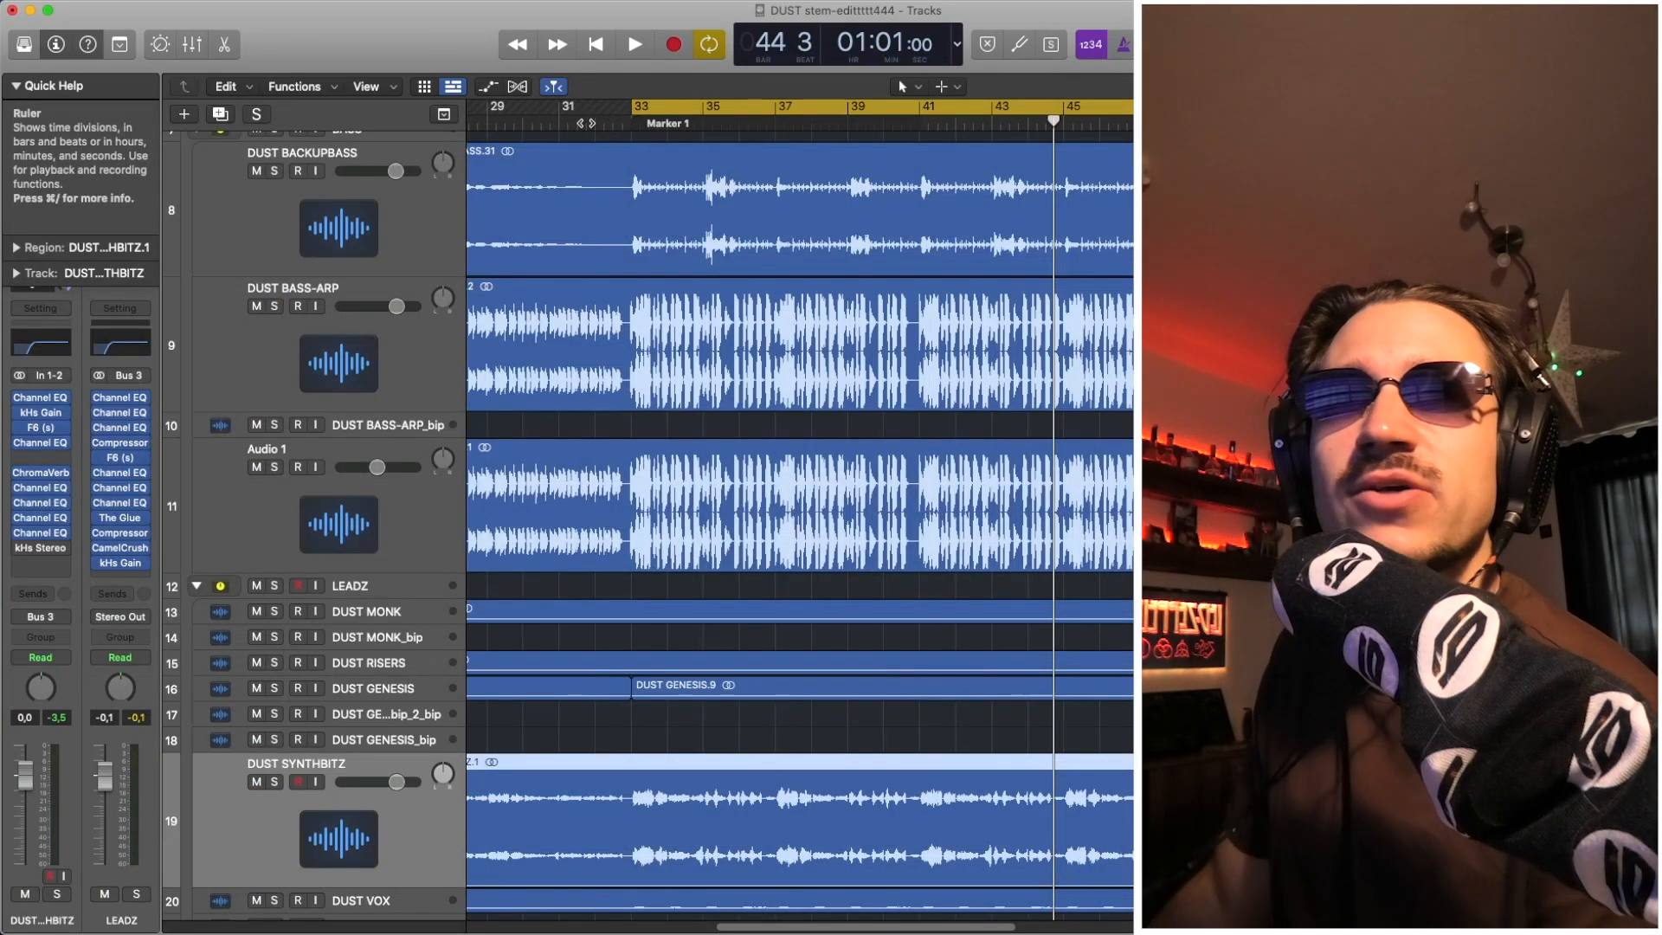
key(space)
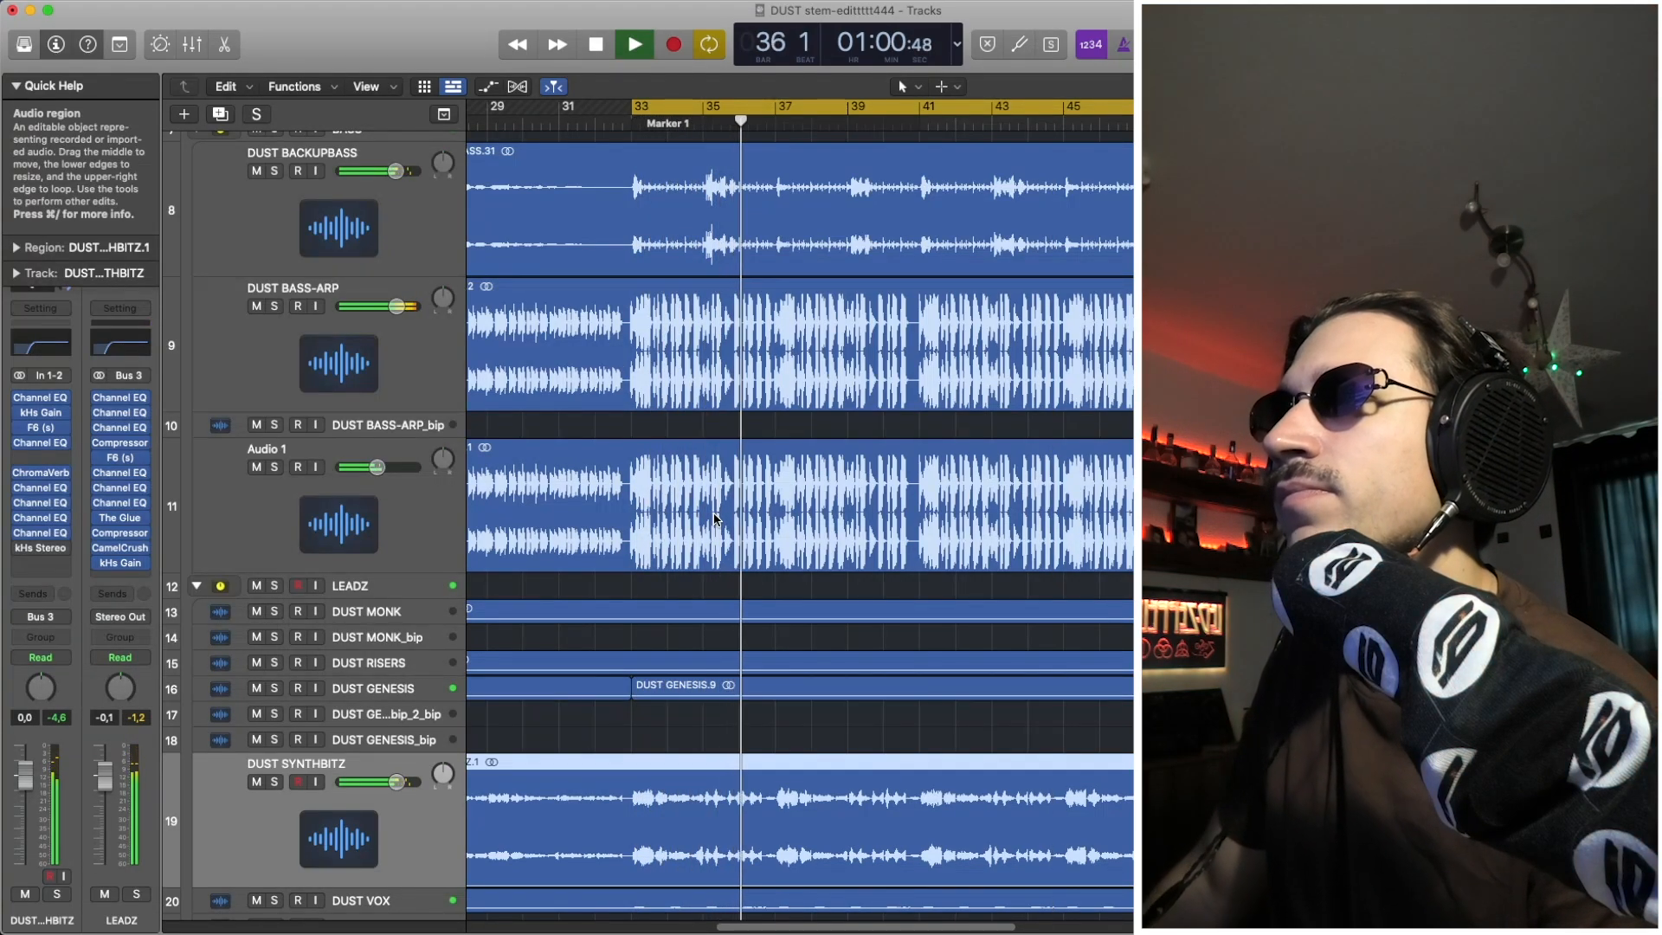
key(space)
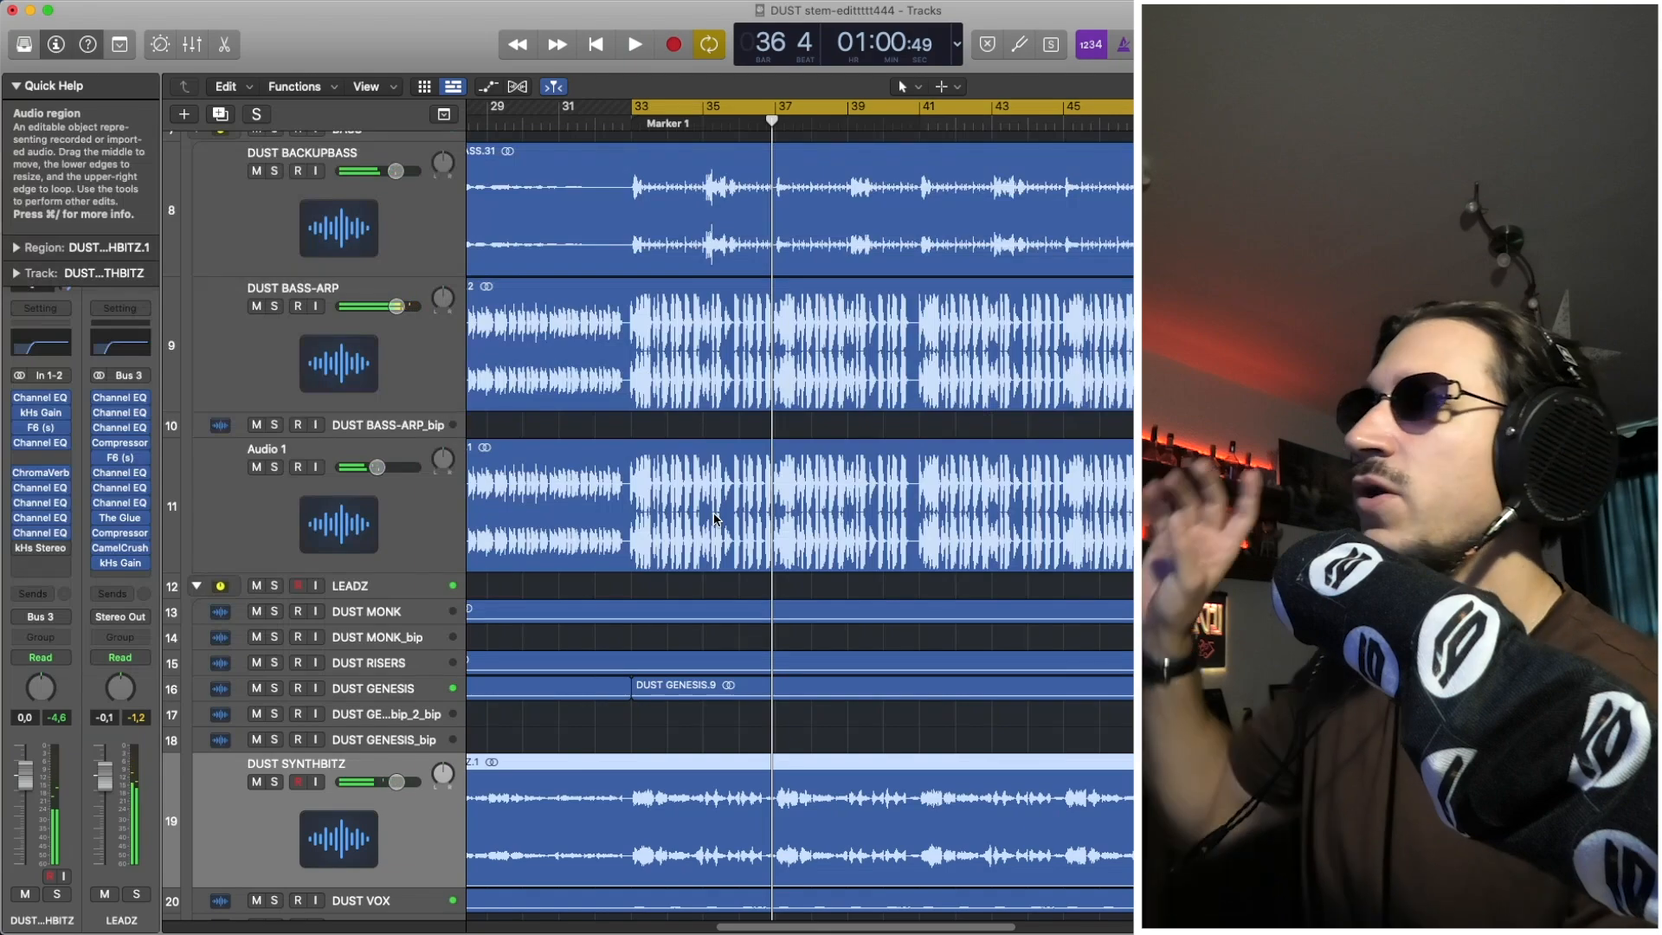
Enlarge the DUST VOX track to show its waveform and solo it
scroll(398, 753, down, 5)
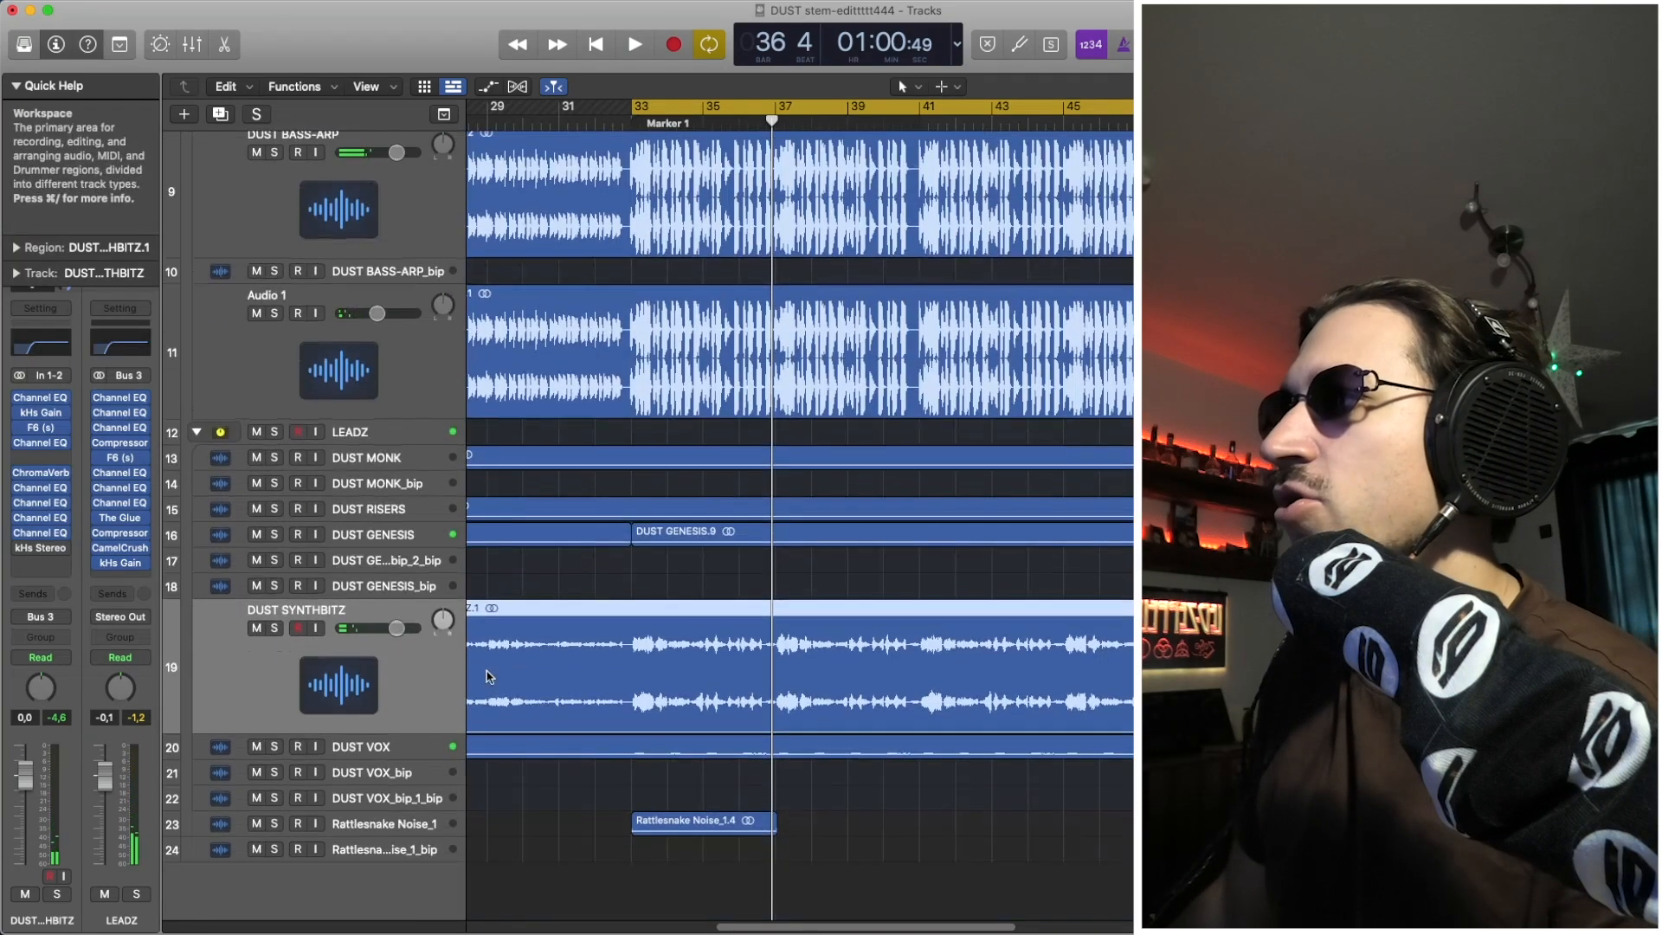
click(400, 758)
key(ctrl+z)
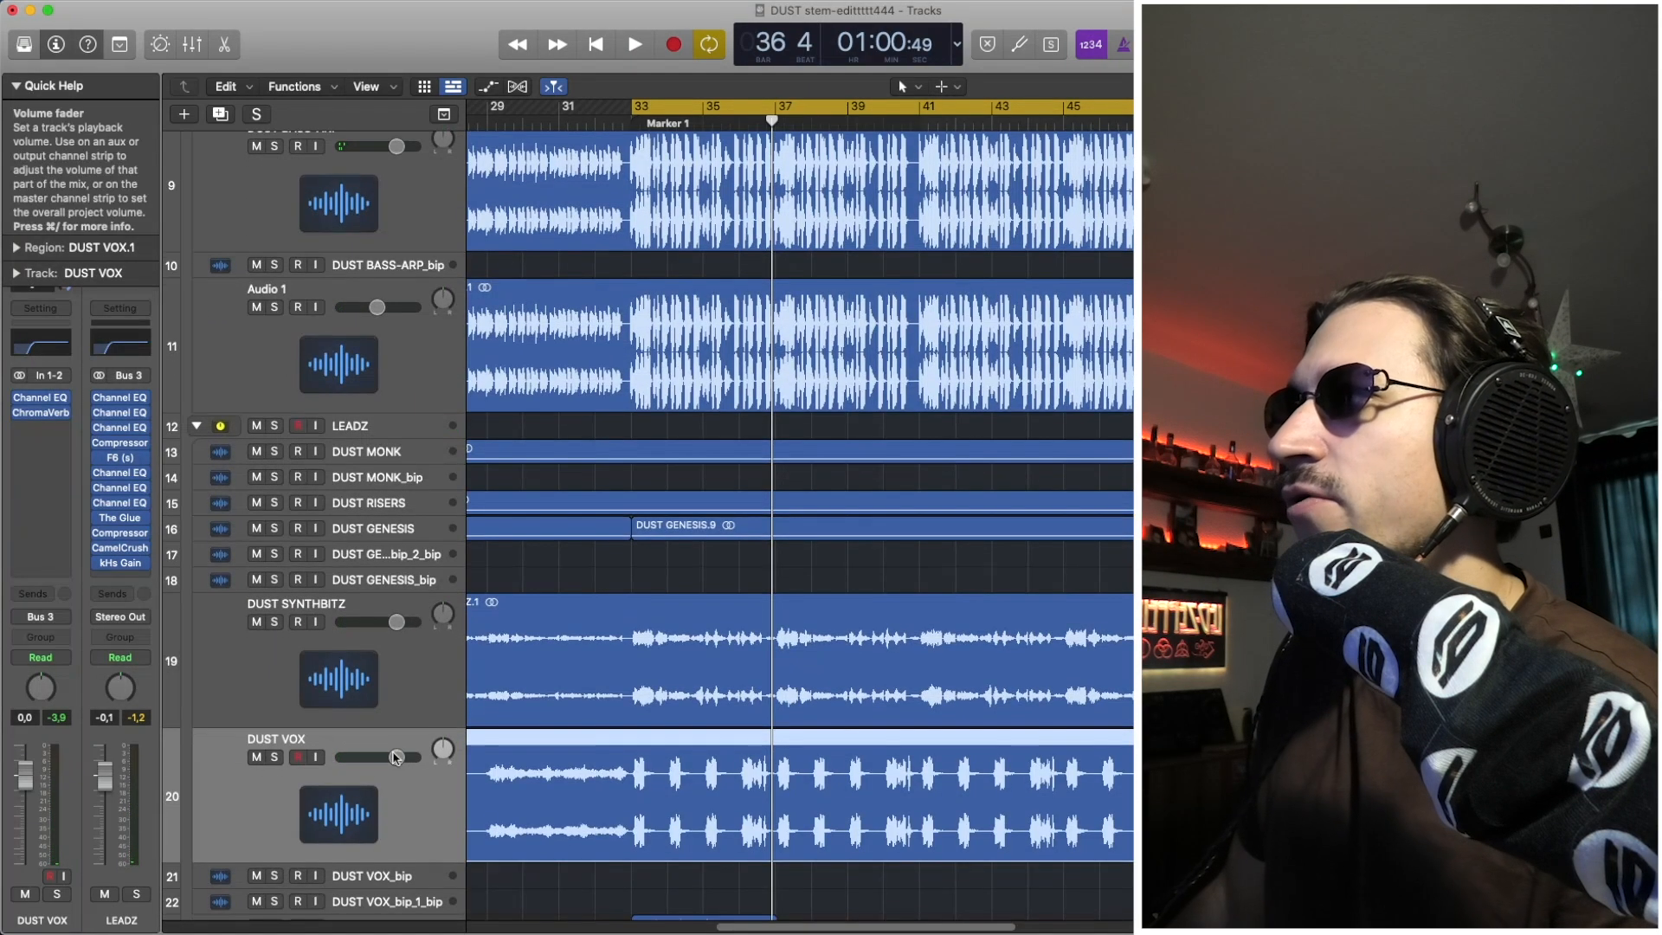
click(275, 757)
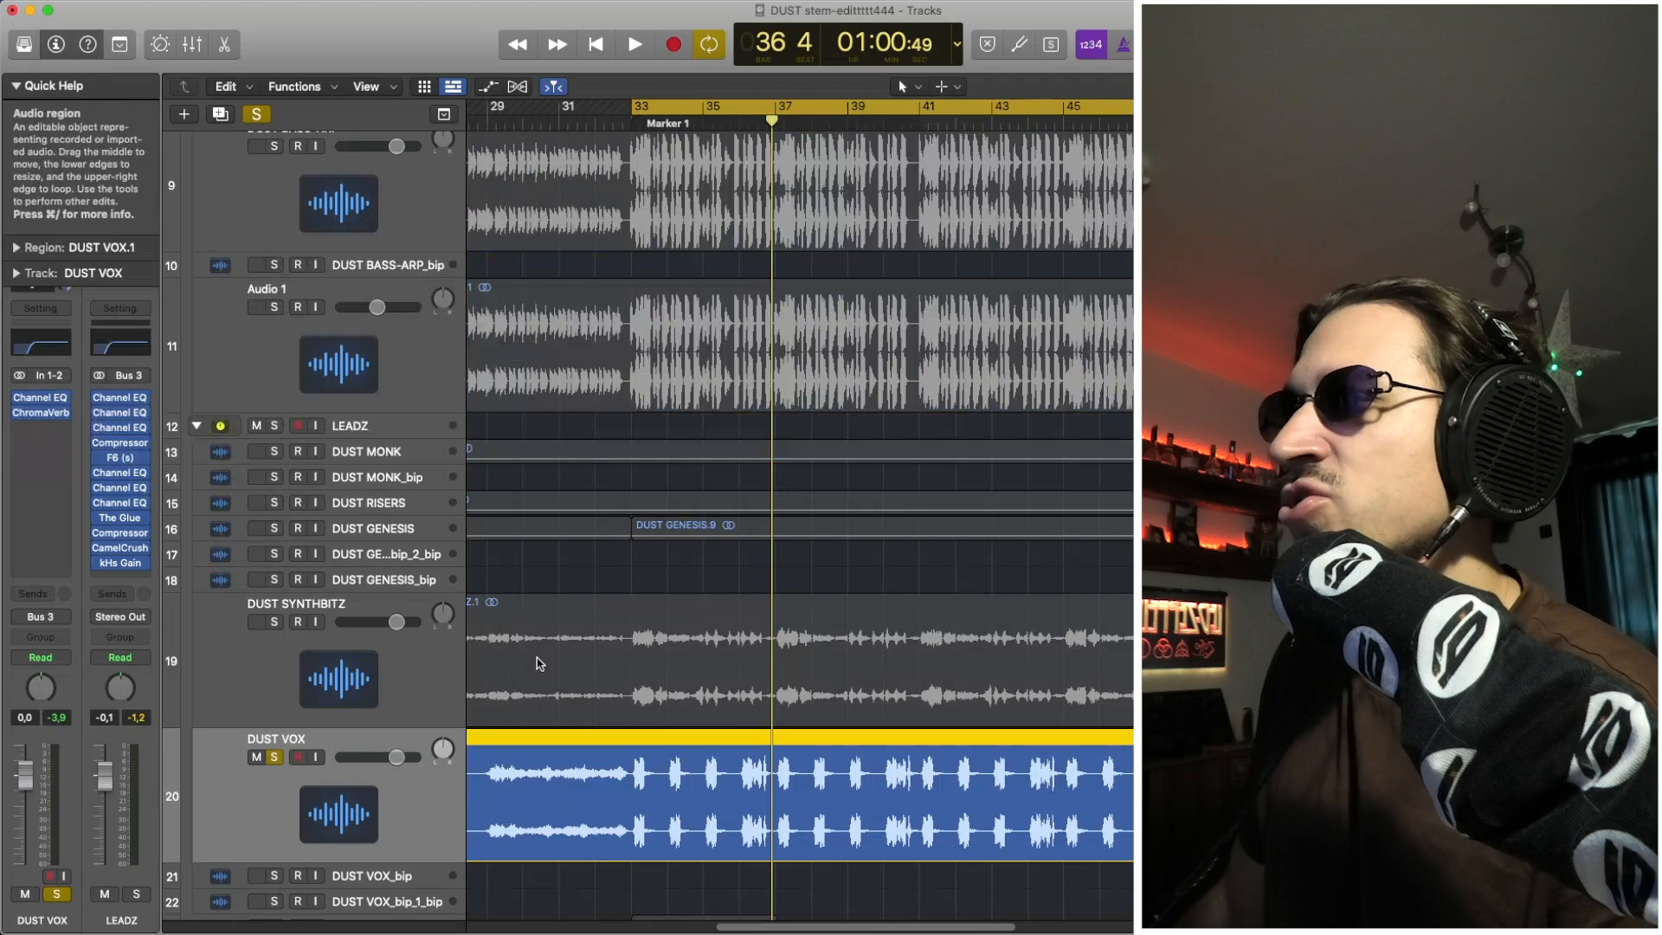
Play the soloed DUST VOX stem from bar 33 several times, stopping around bar 36 or 37
key(space)
key(space)
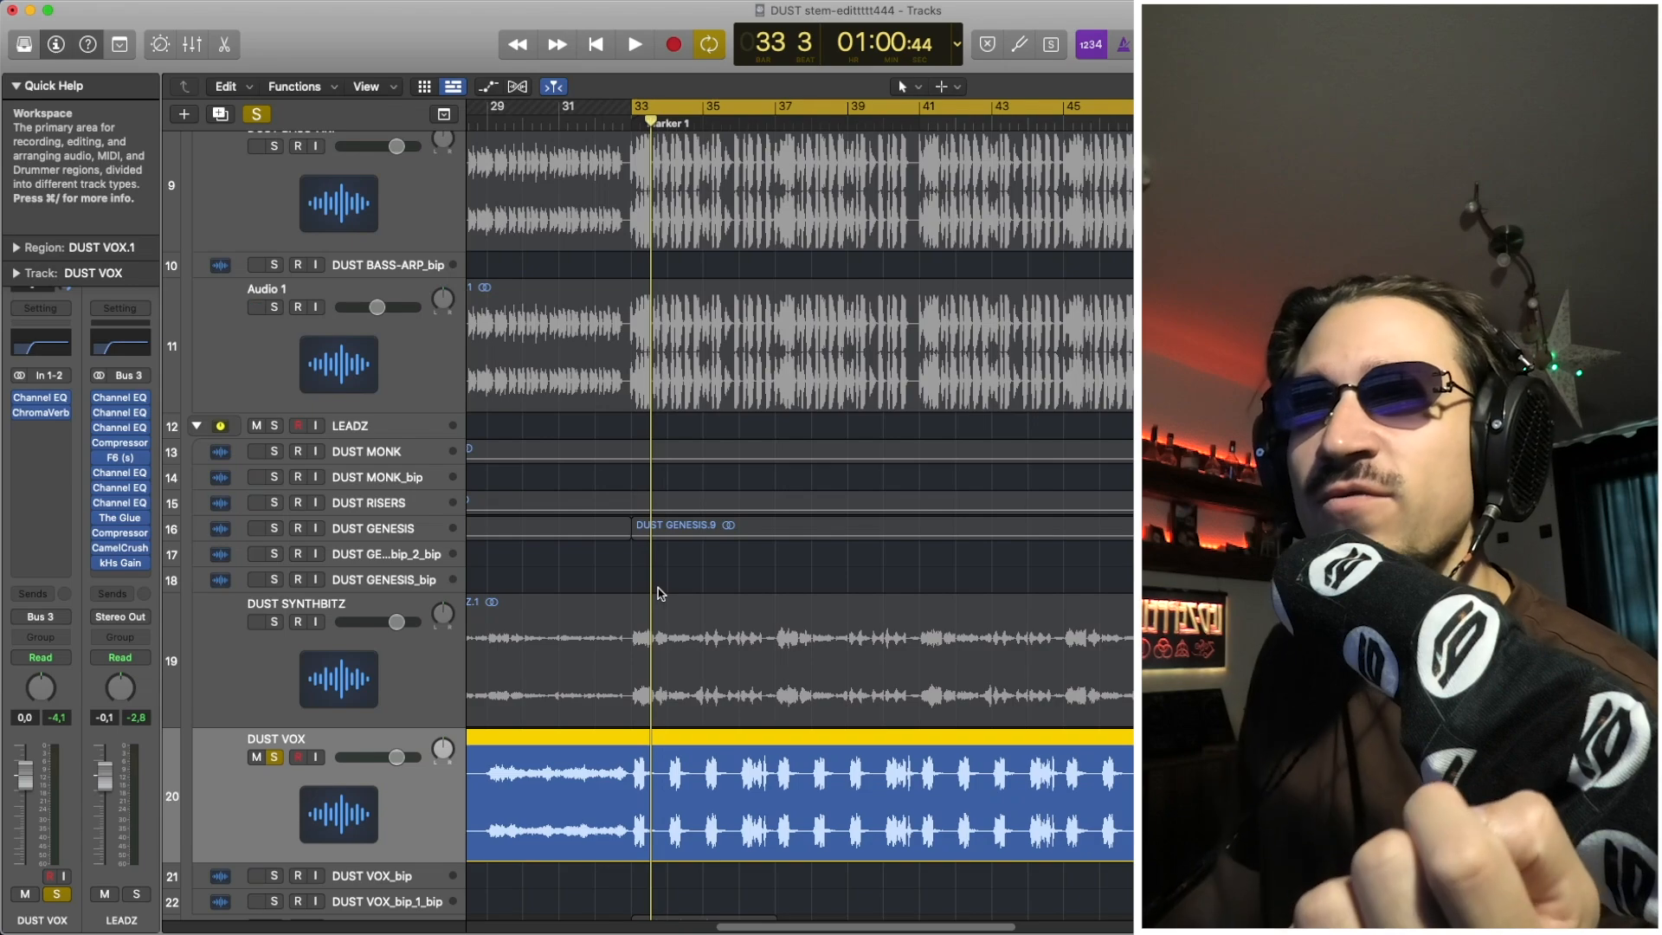
key(space)
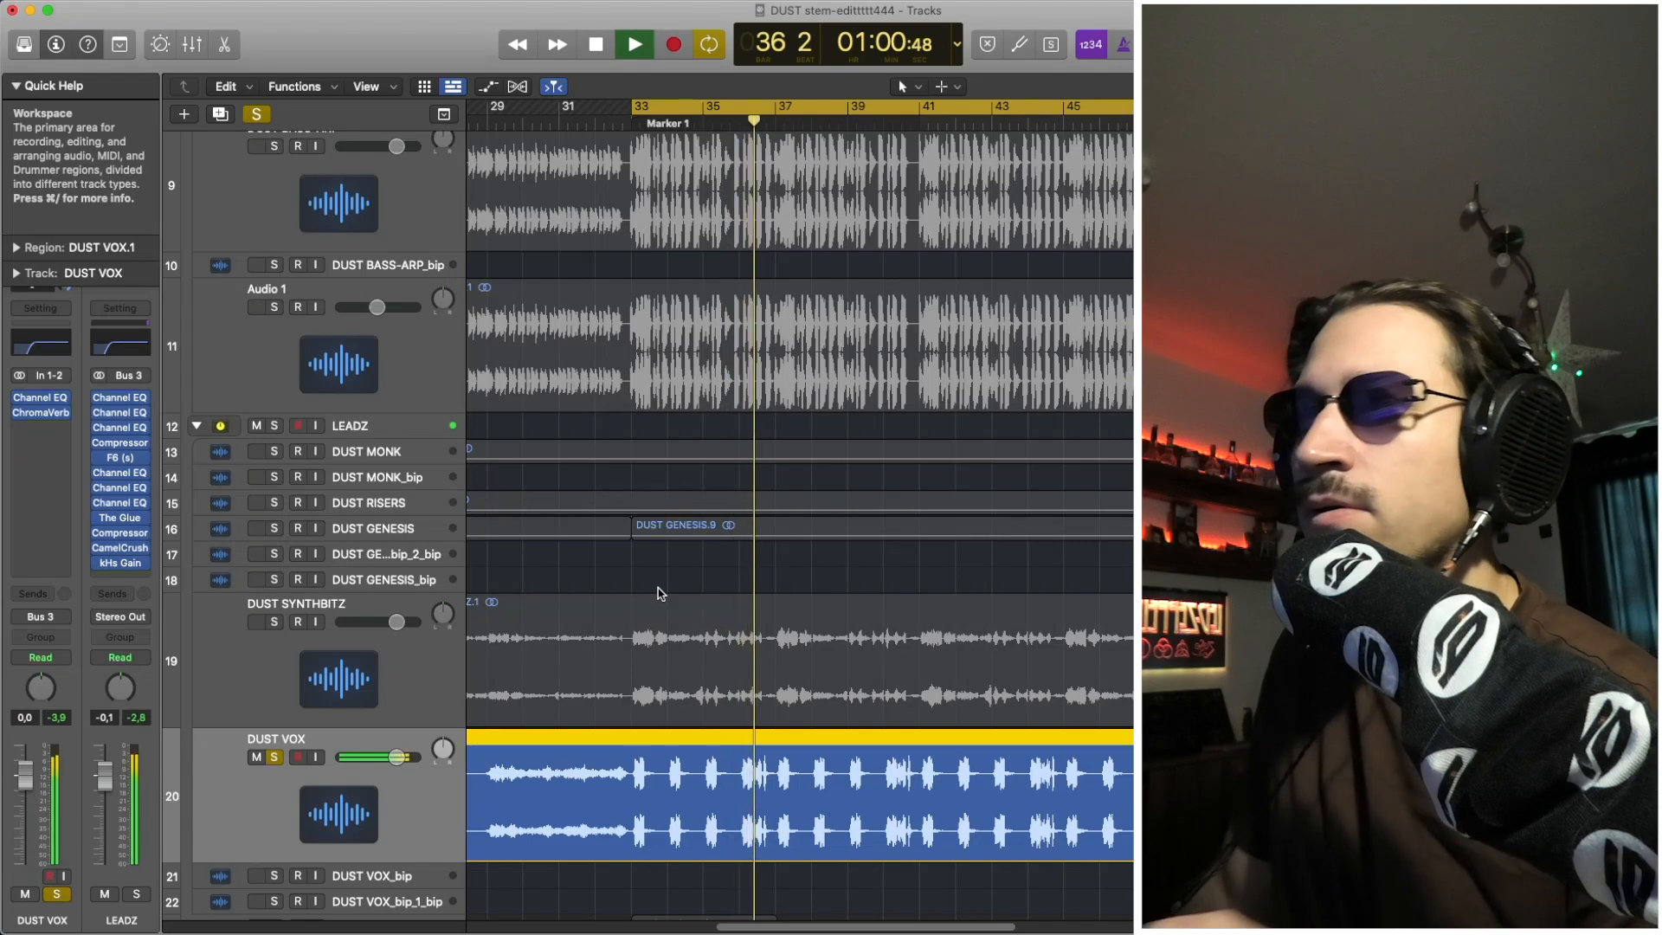
key(space)
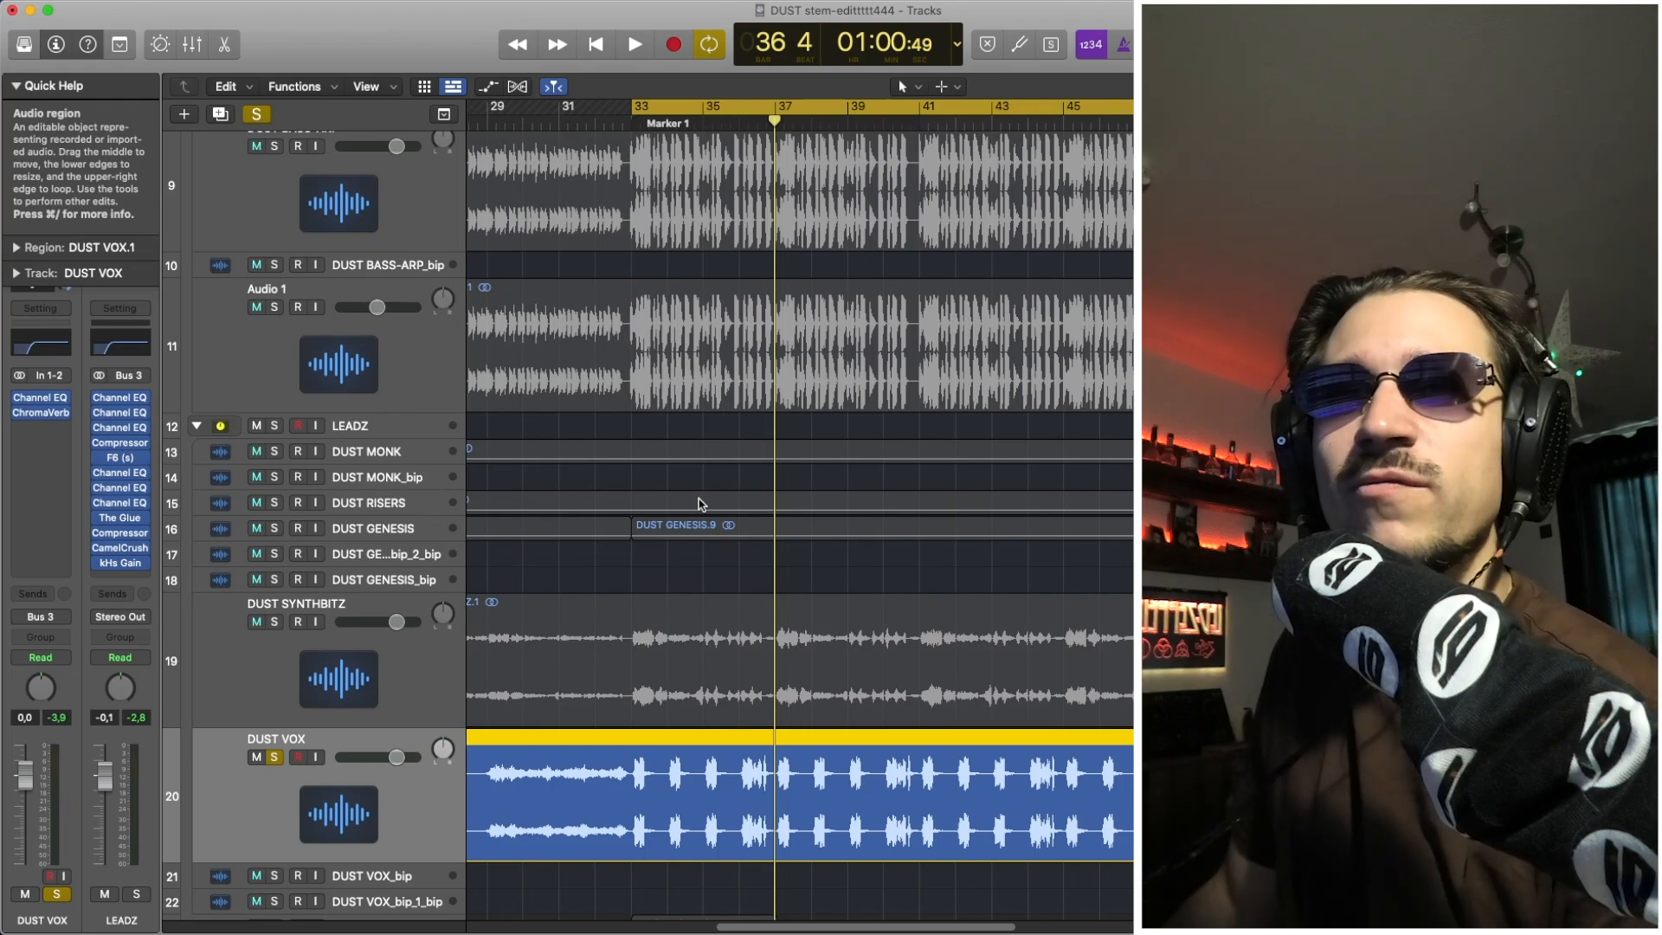
key(space)
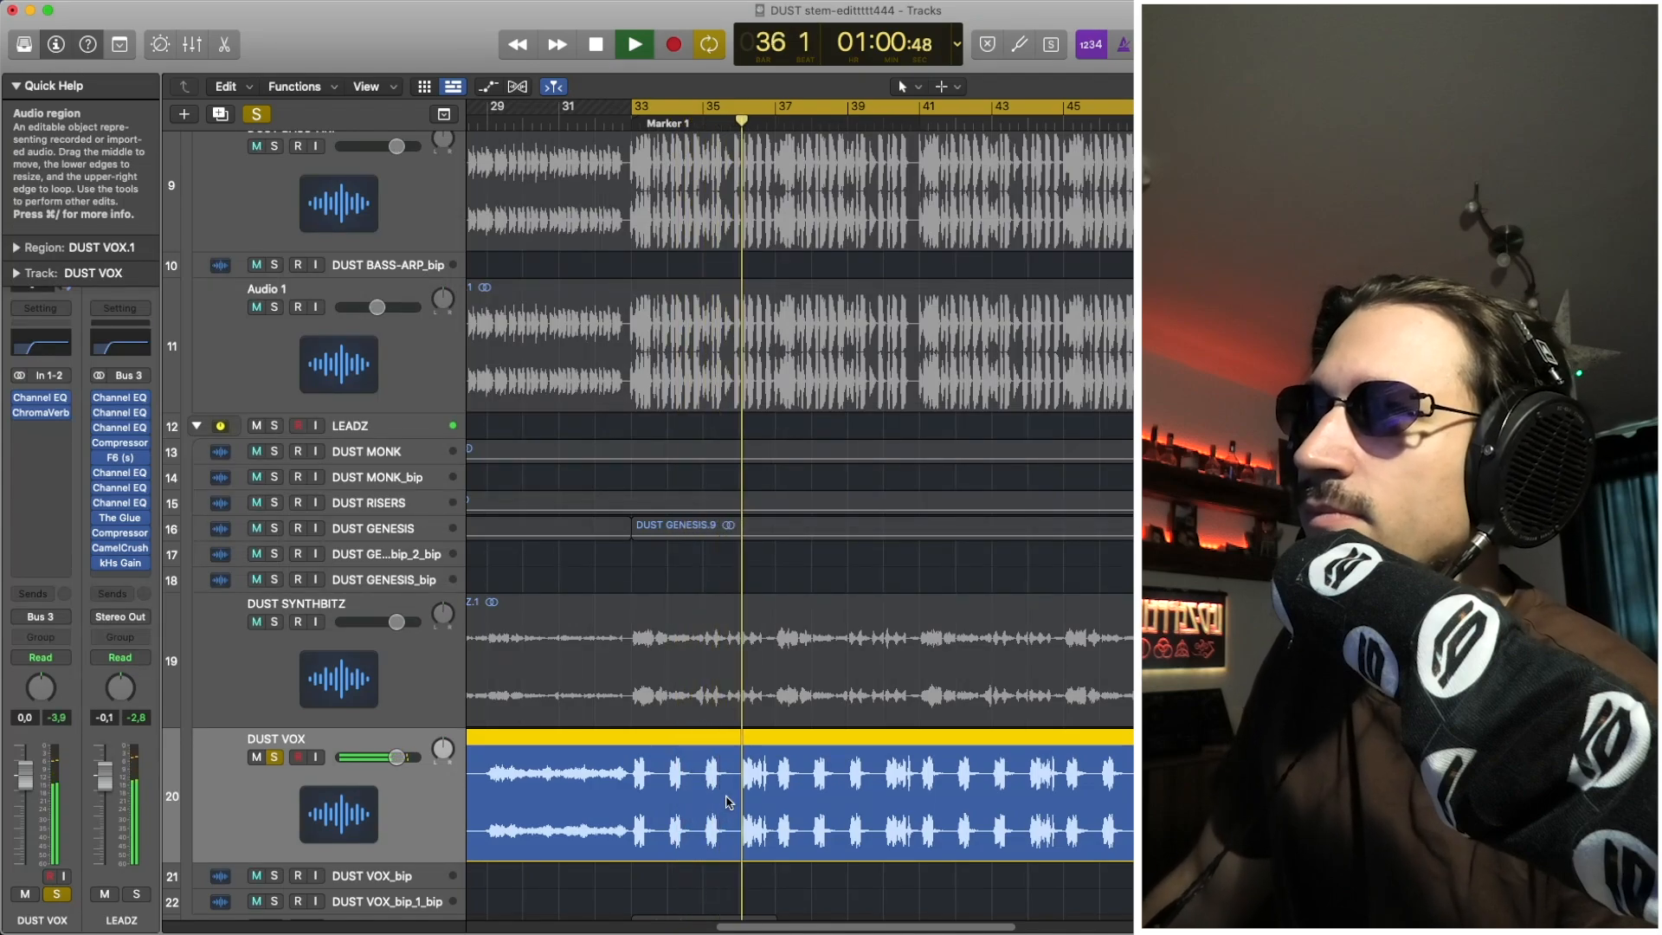
key(space)
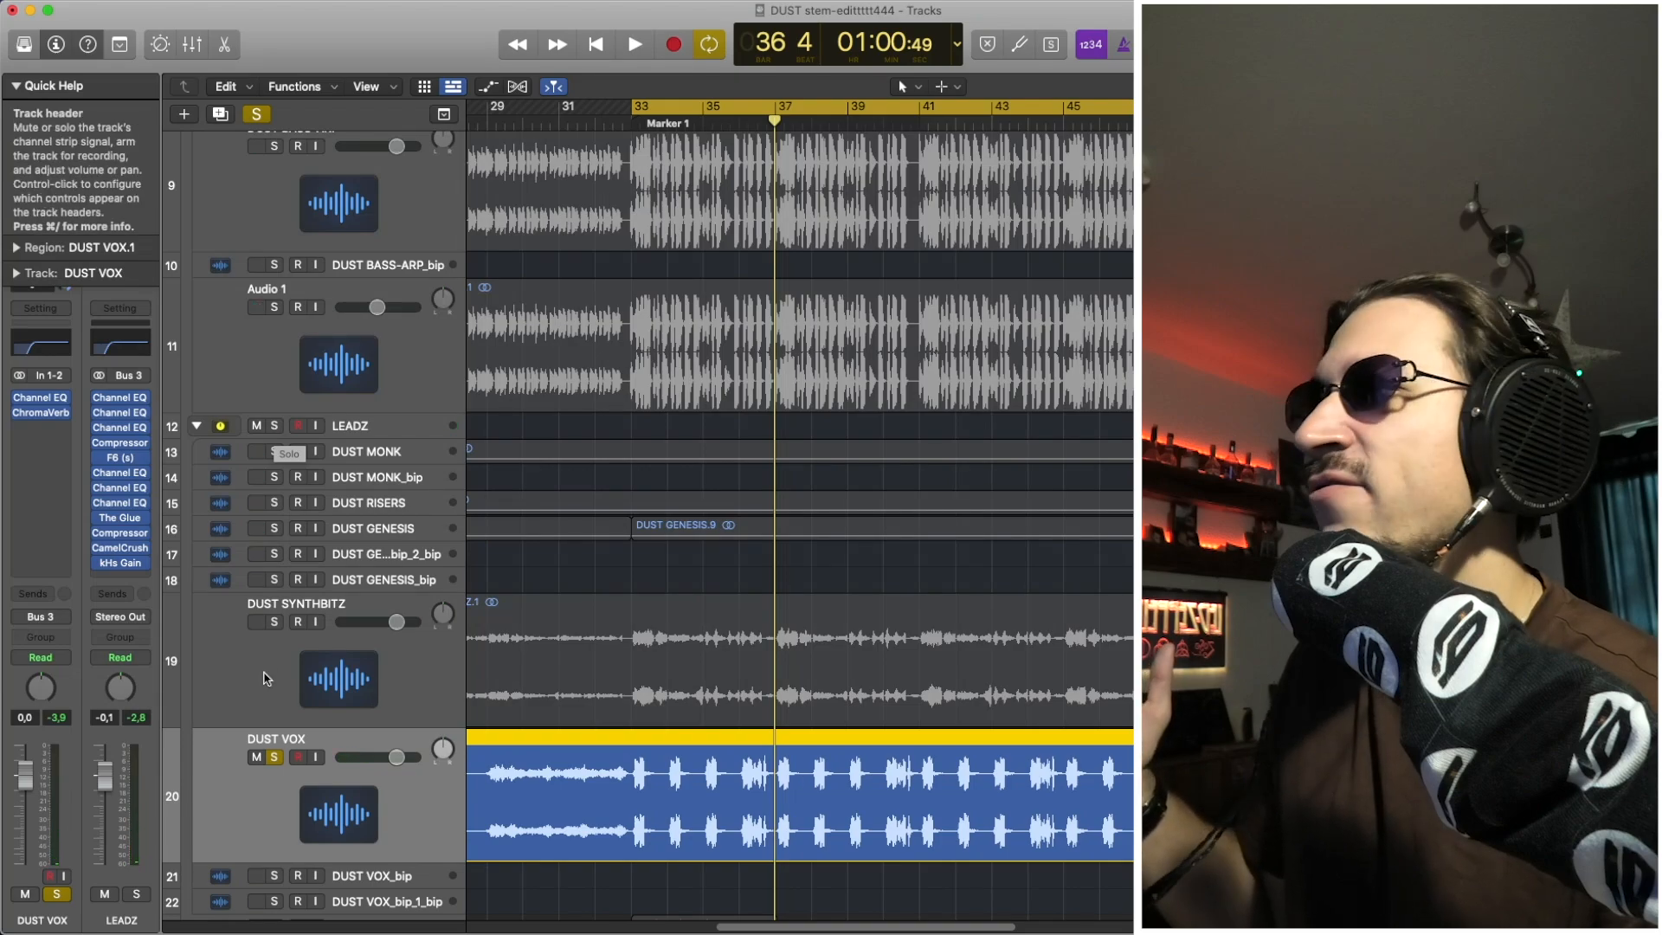
Solo DUST SYNTHBITZ and DUST BASS-ARP alongside DUST VOX and play the three stems together from bar 33
click(275, 621)
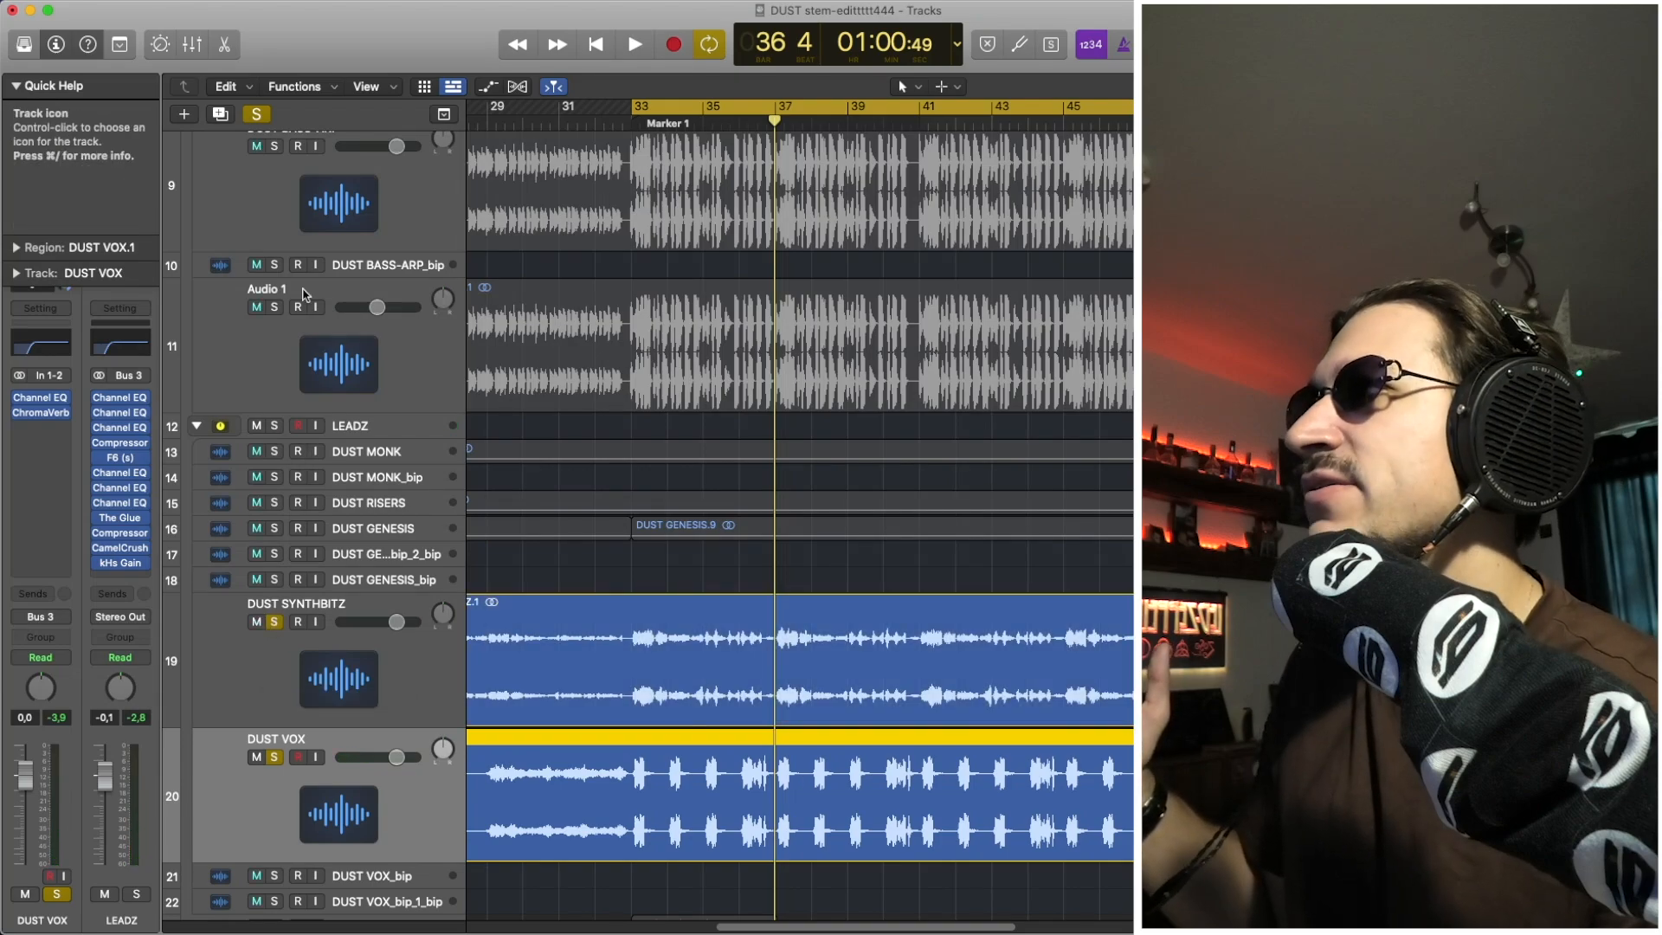
click(275, 145)
scroll(377, 424, up, 2)
key(space)
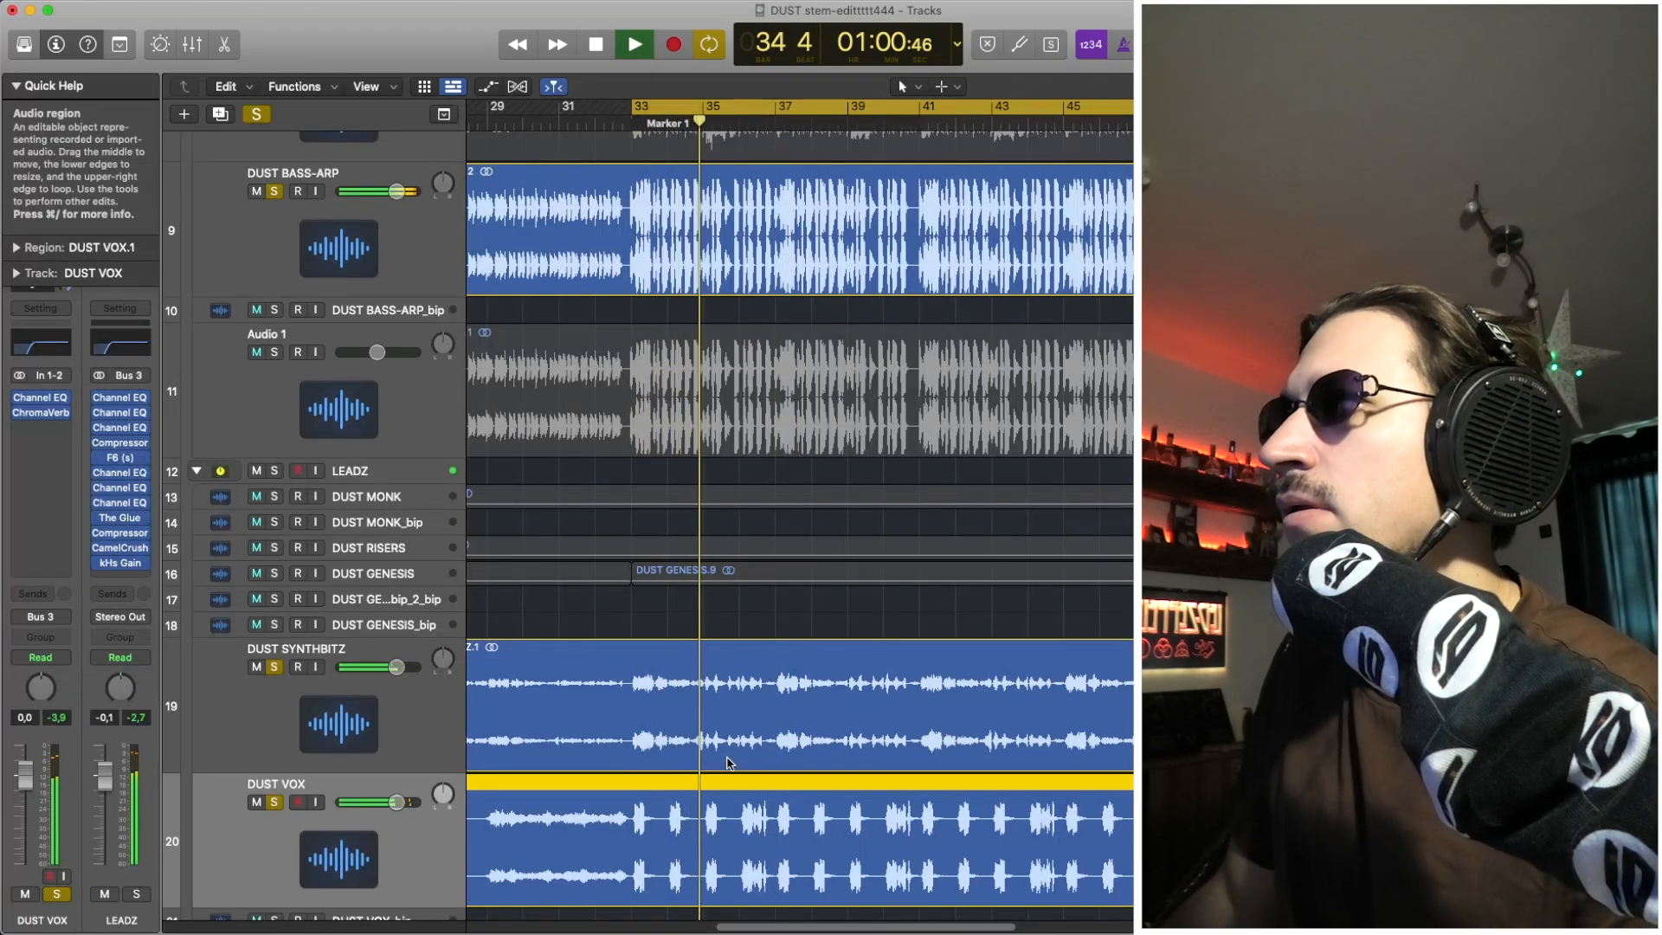
scroll(727, 761, down, 1)
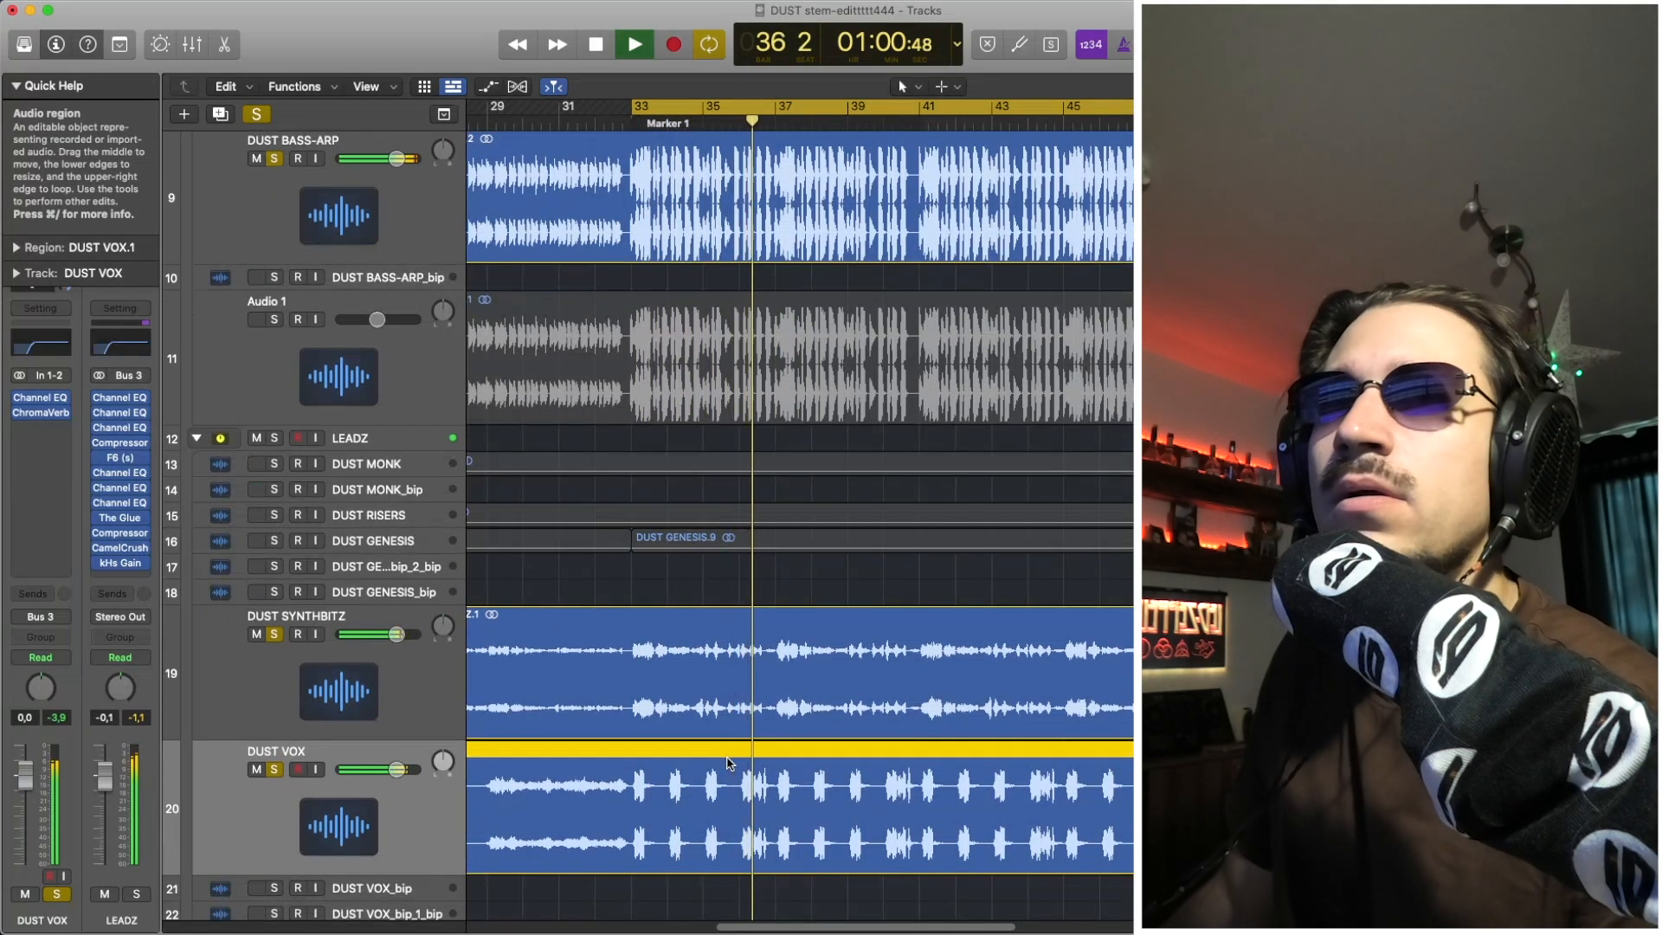
scroll(727, 762, down, 1)
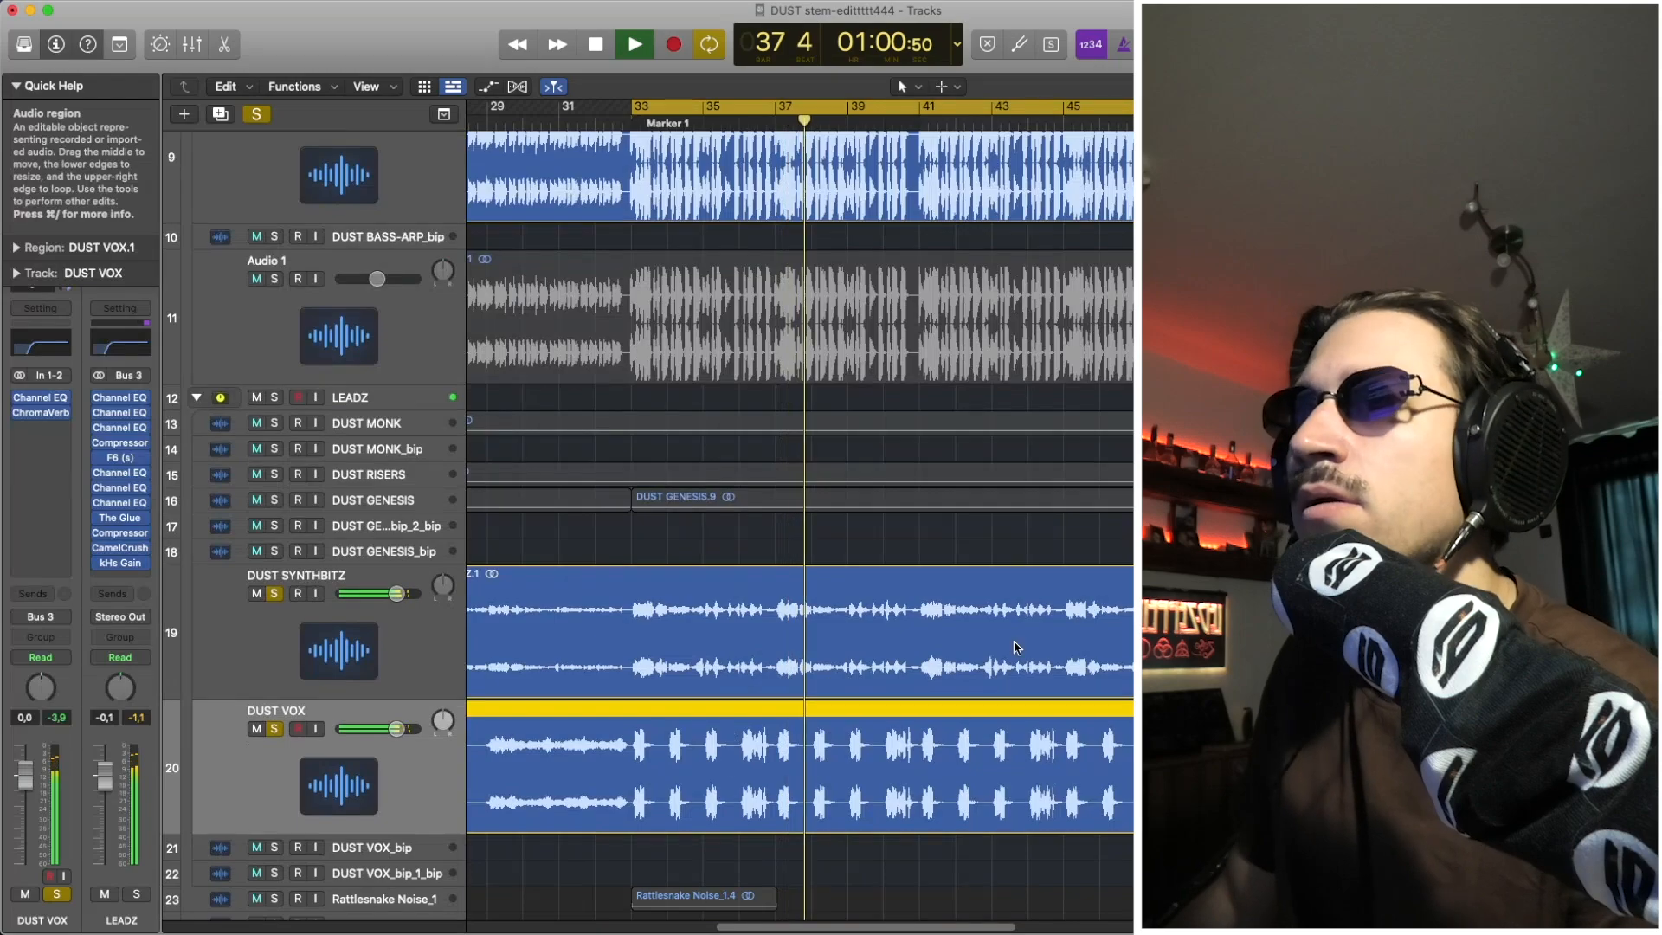
scroll(865, 751, up, 2)
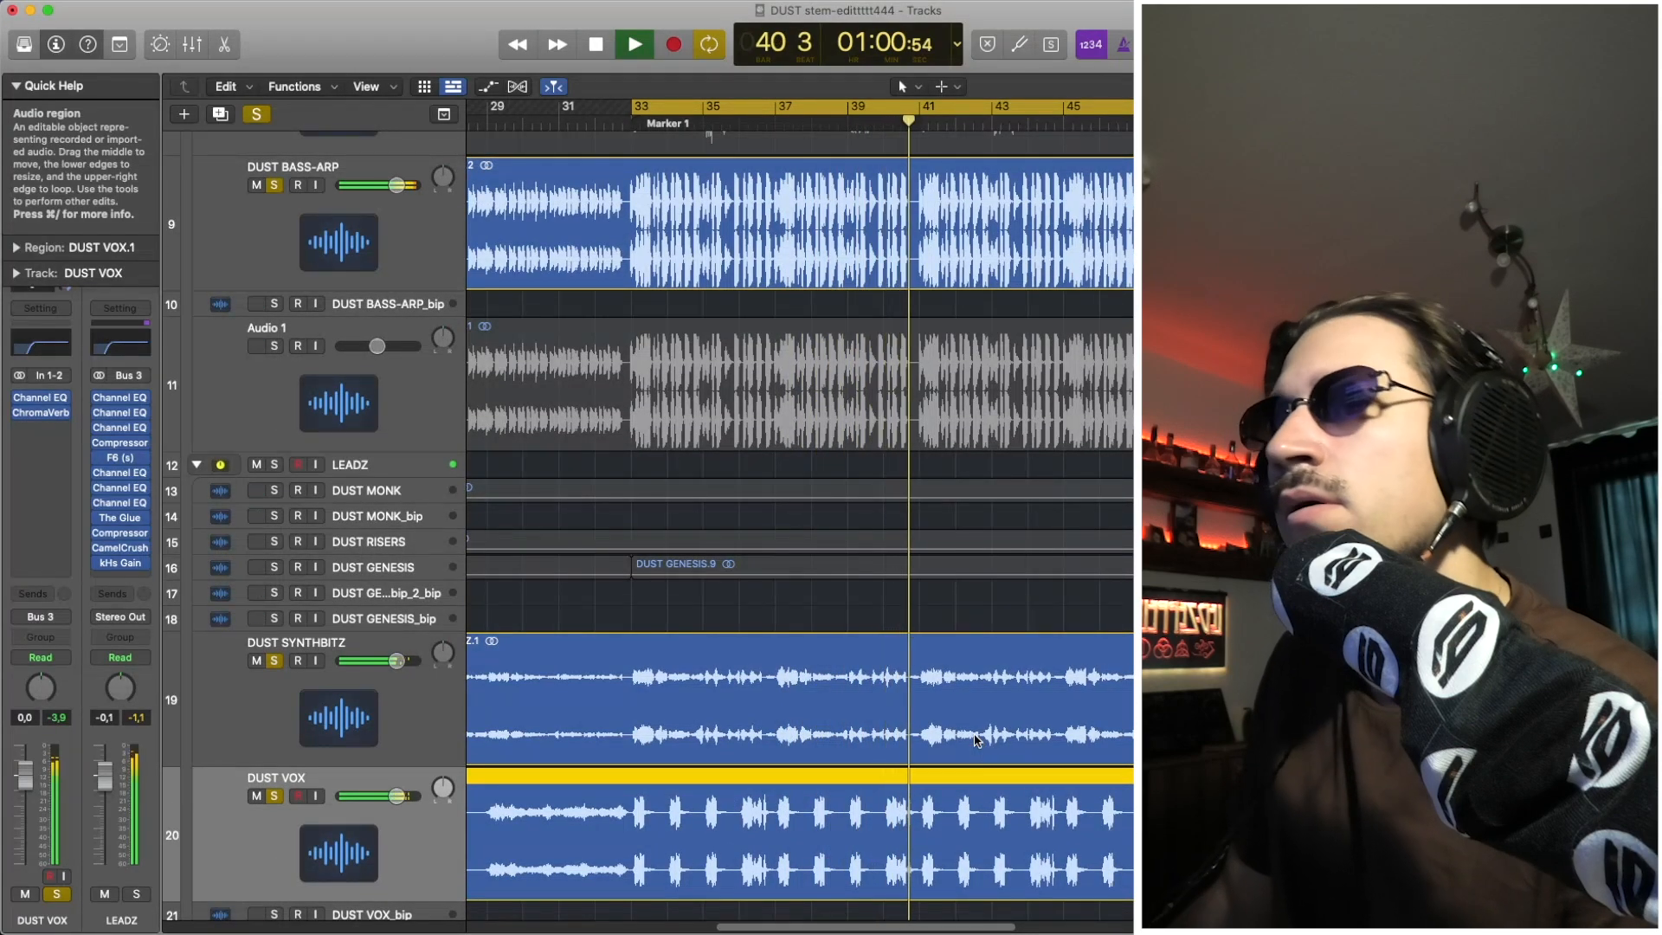
Reduce the track heights until all 24 tracks fit in view while the soloed stems play, and stop playback around bar 48
scroll(975, 740, right, 2)
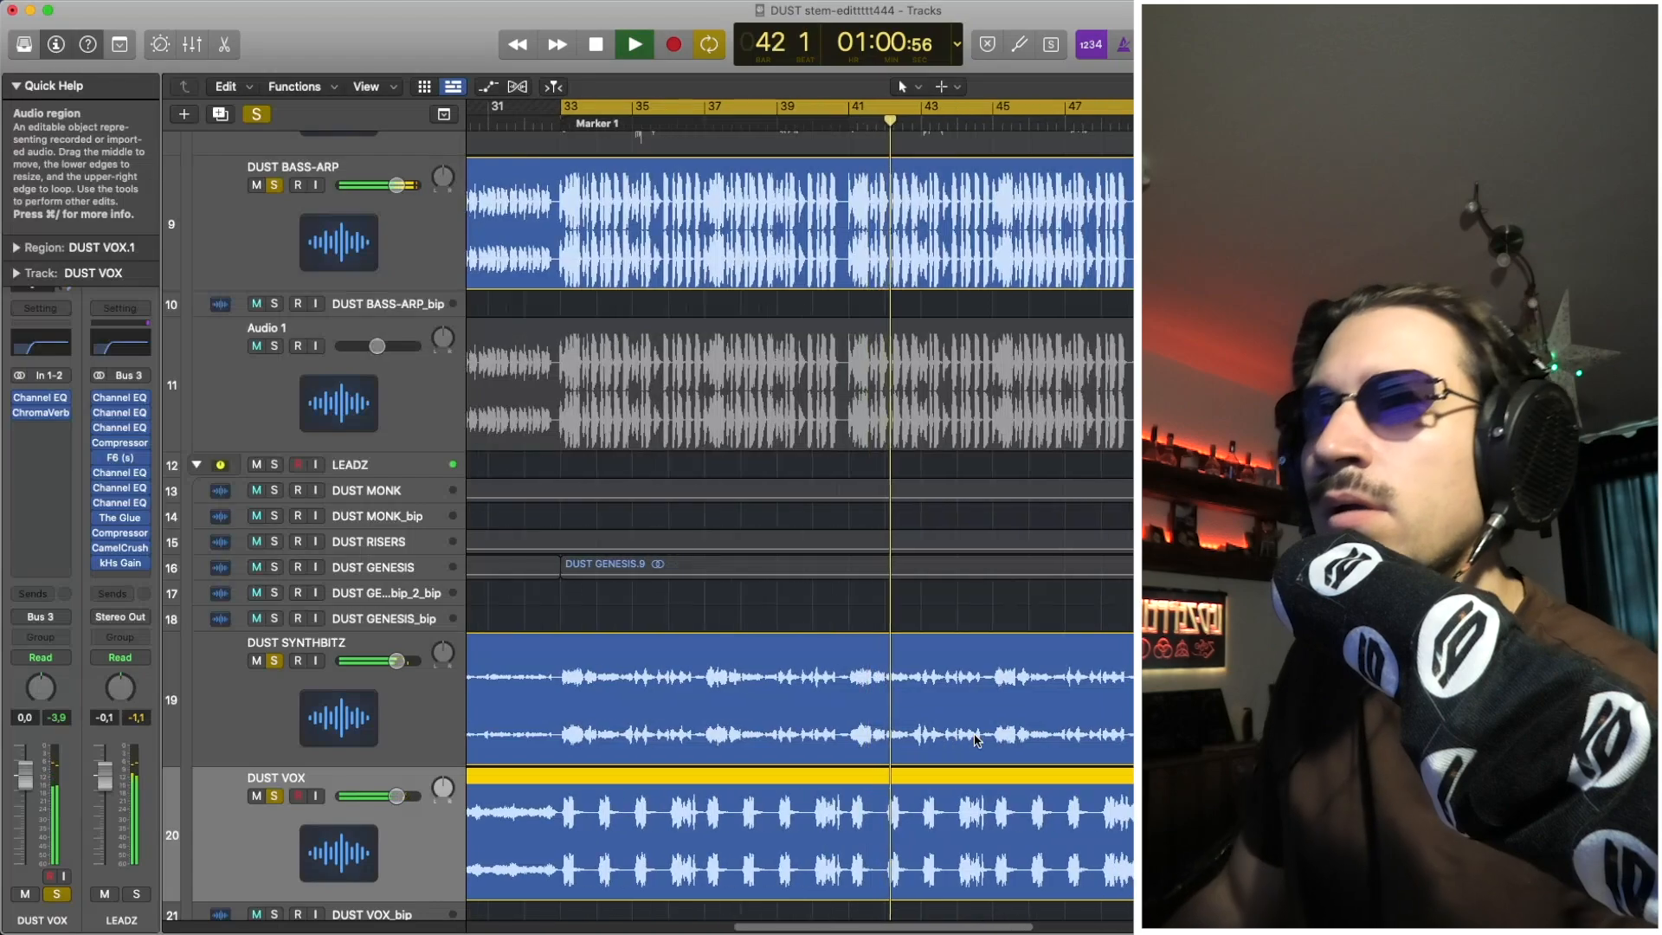
scroll(975, 740, up, 5)
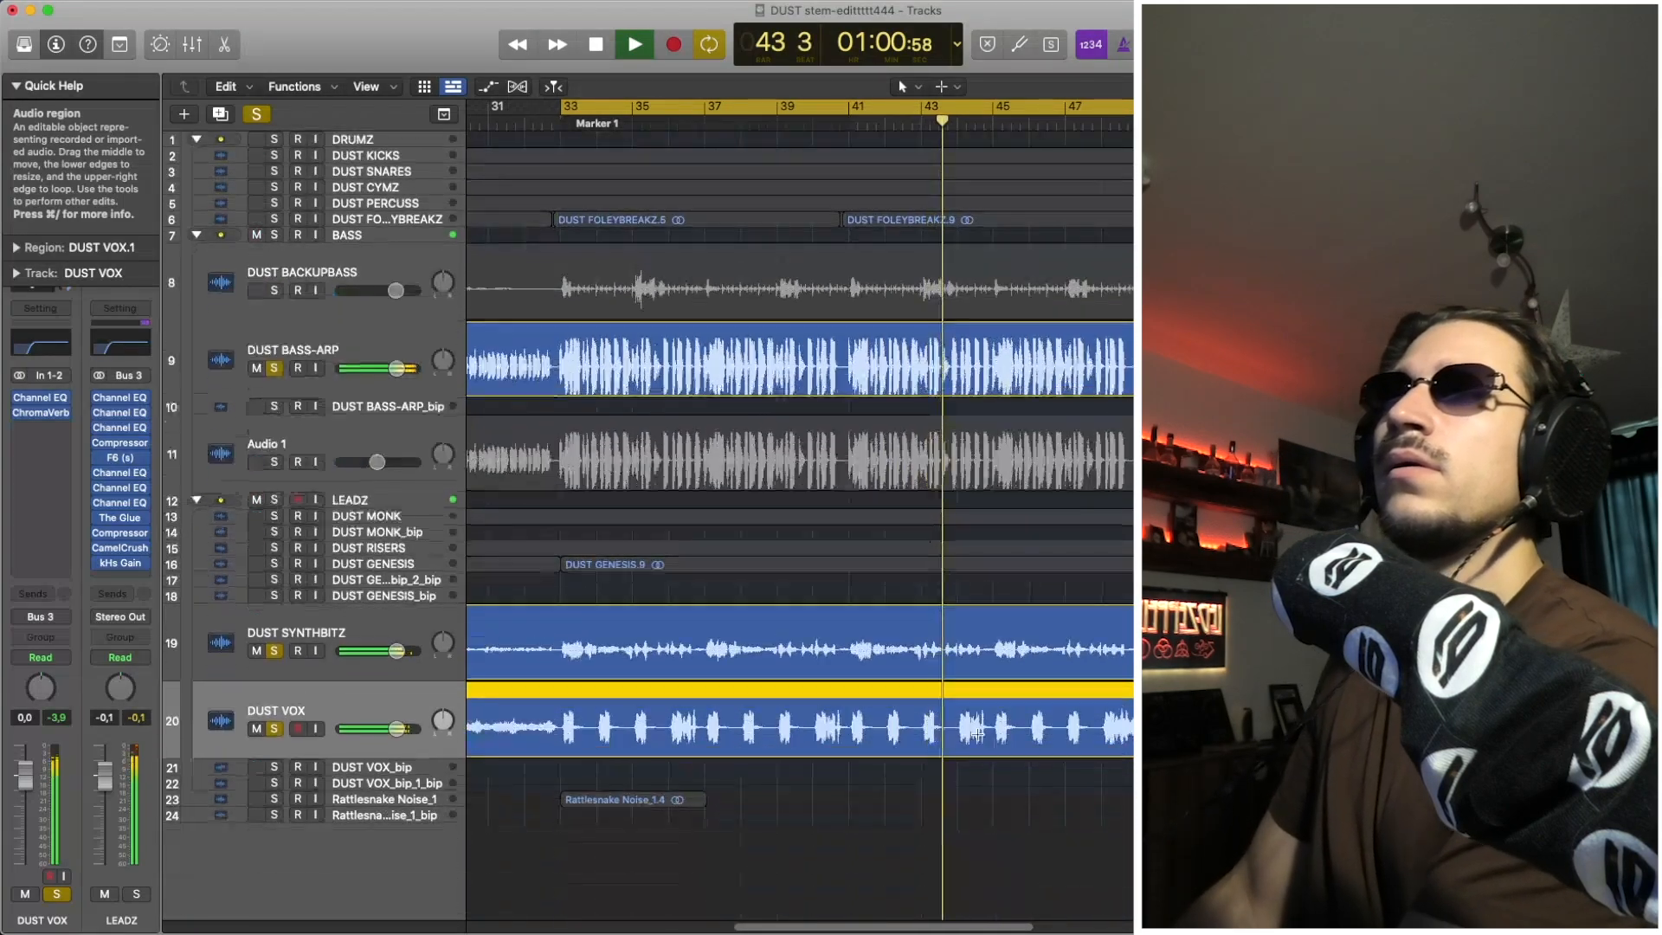
scroll(975, 734, up, 3)
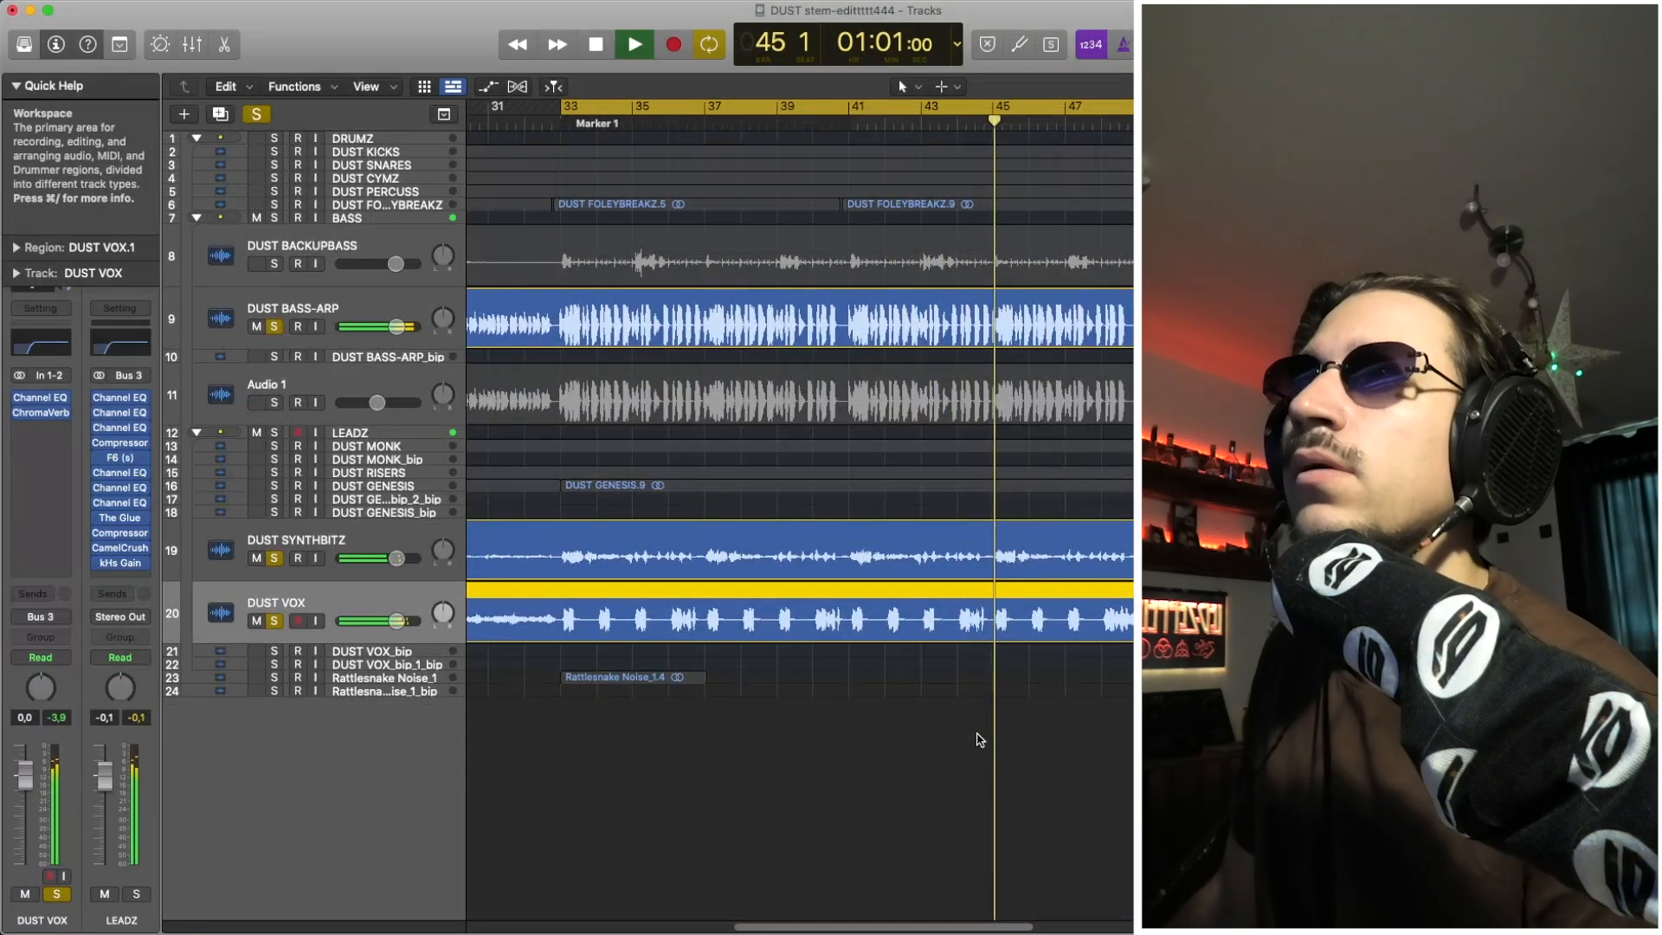
scroll(981, 736, up, 2)
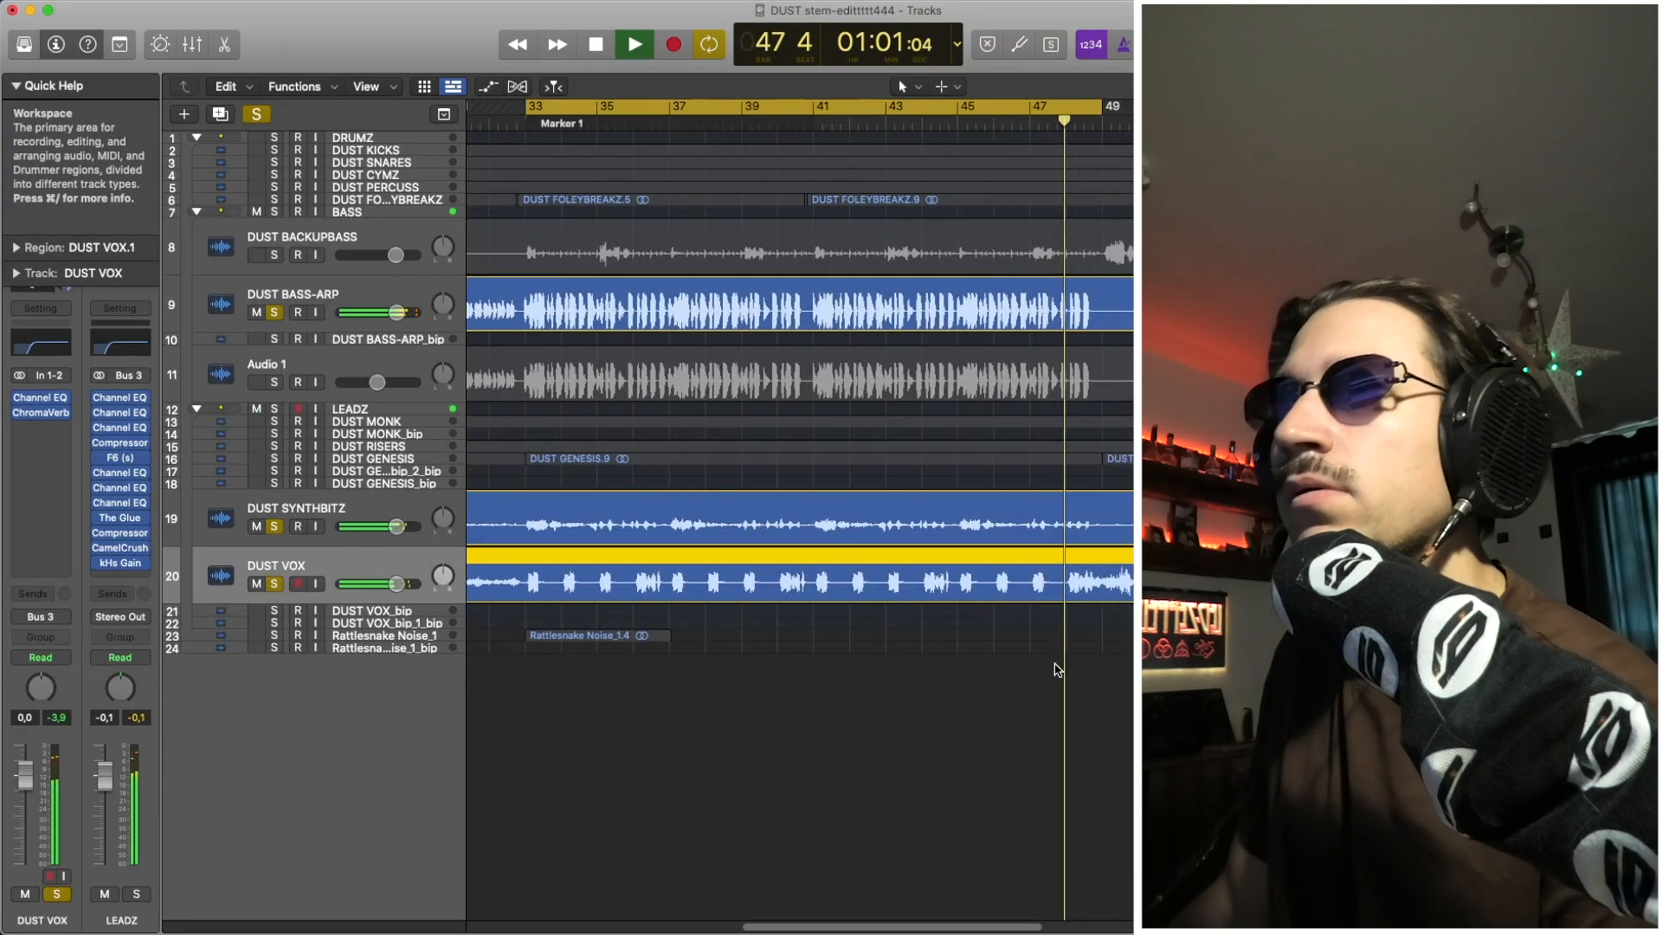
scroll(1057, 669, left, 3)
key(space)
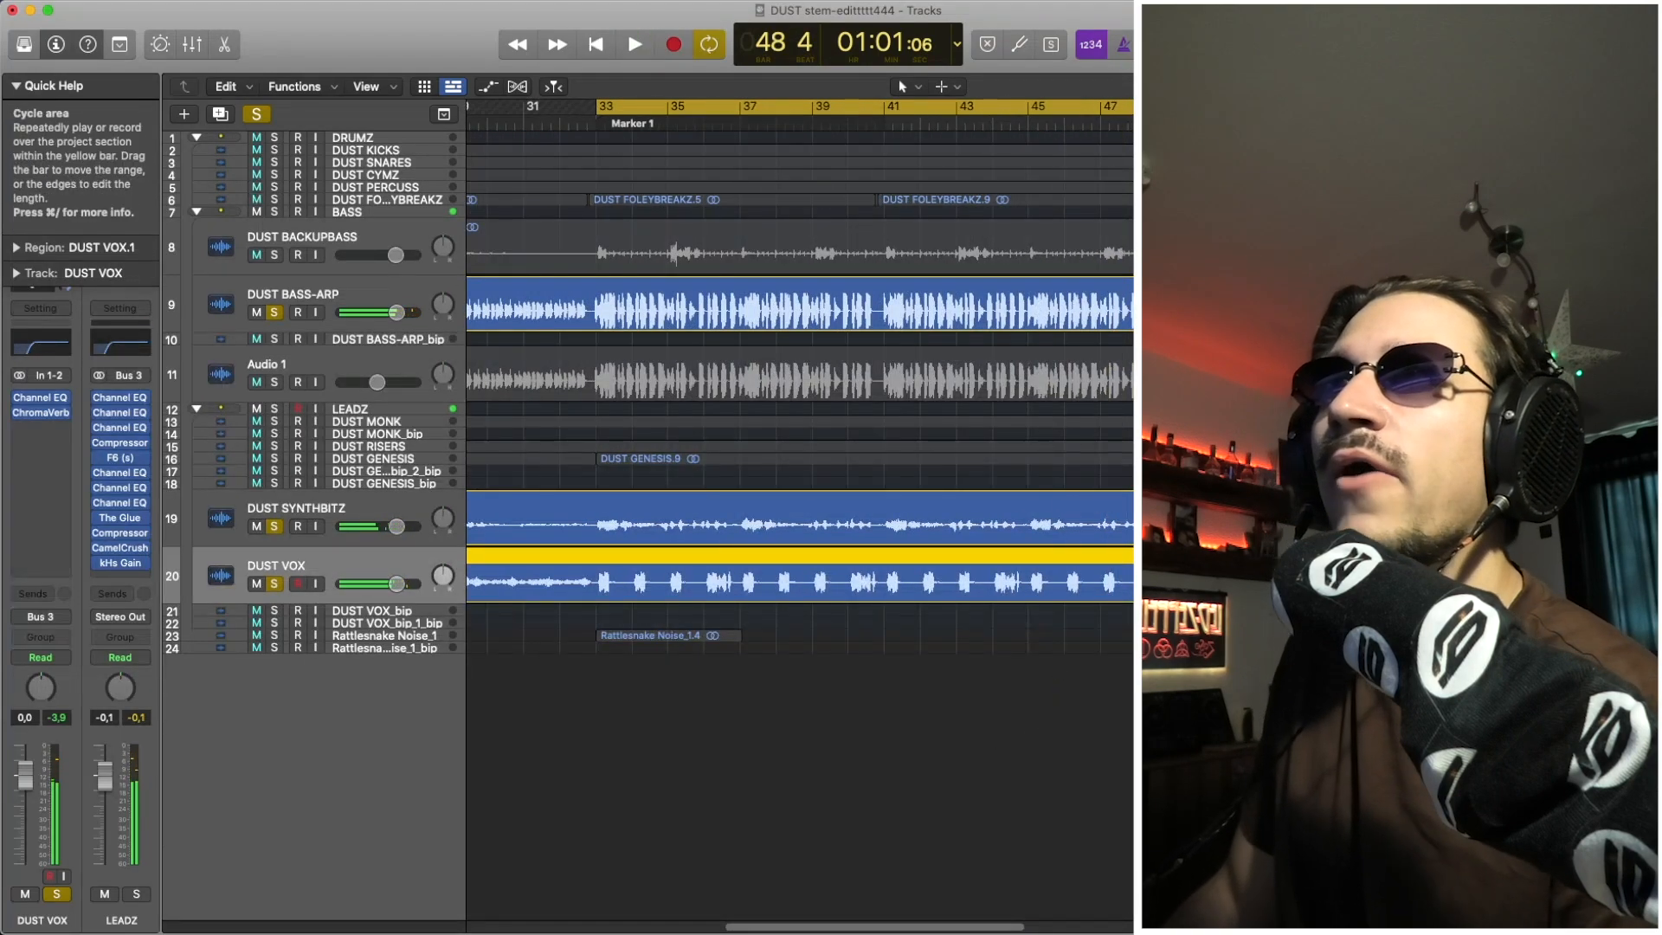
Set the cycle range to bars 31 to 41 and play the soloed DUST BASS-ARP, SYNTHBITZ and VOX stems through the transition
key(c)
scroll(803, 372, left, 3)
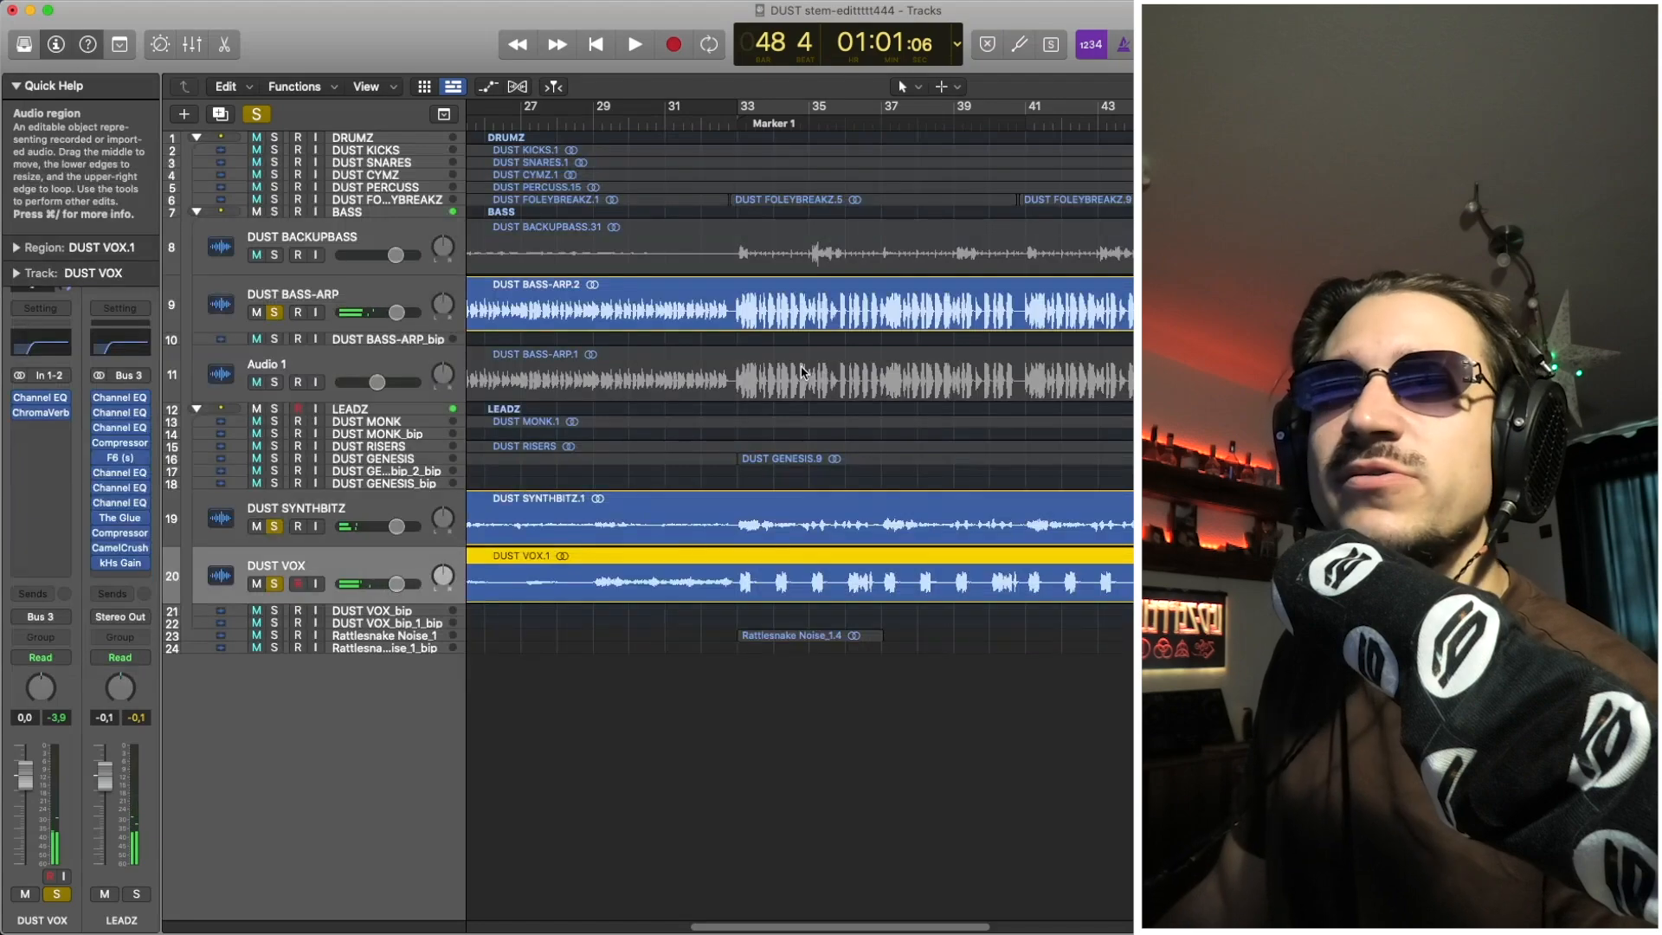
click(666, 118)
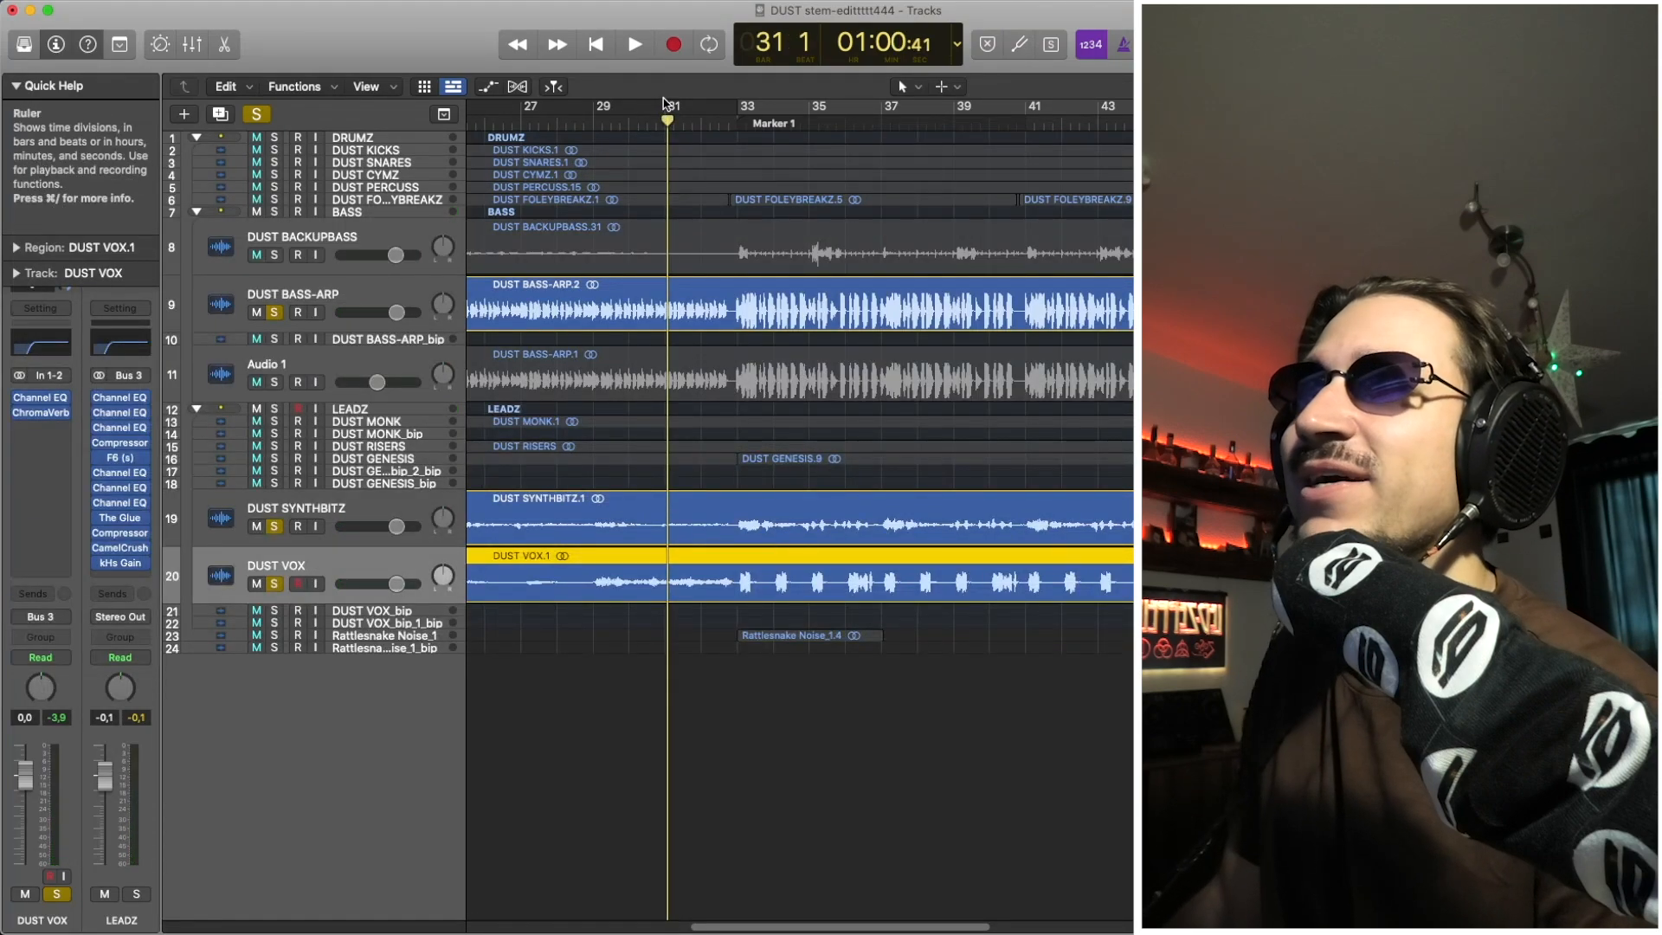
drag(667, 109, 1025, 108)
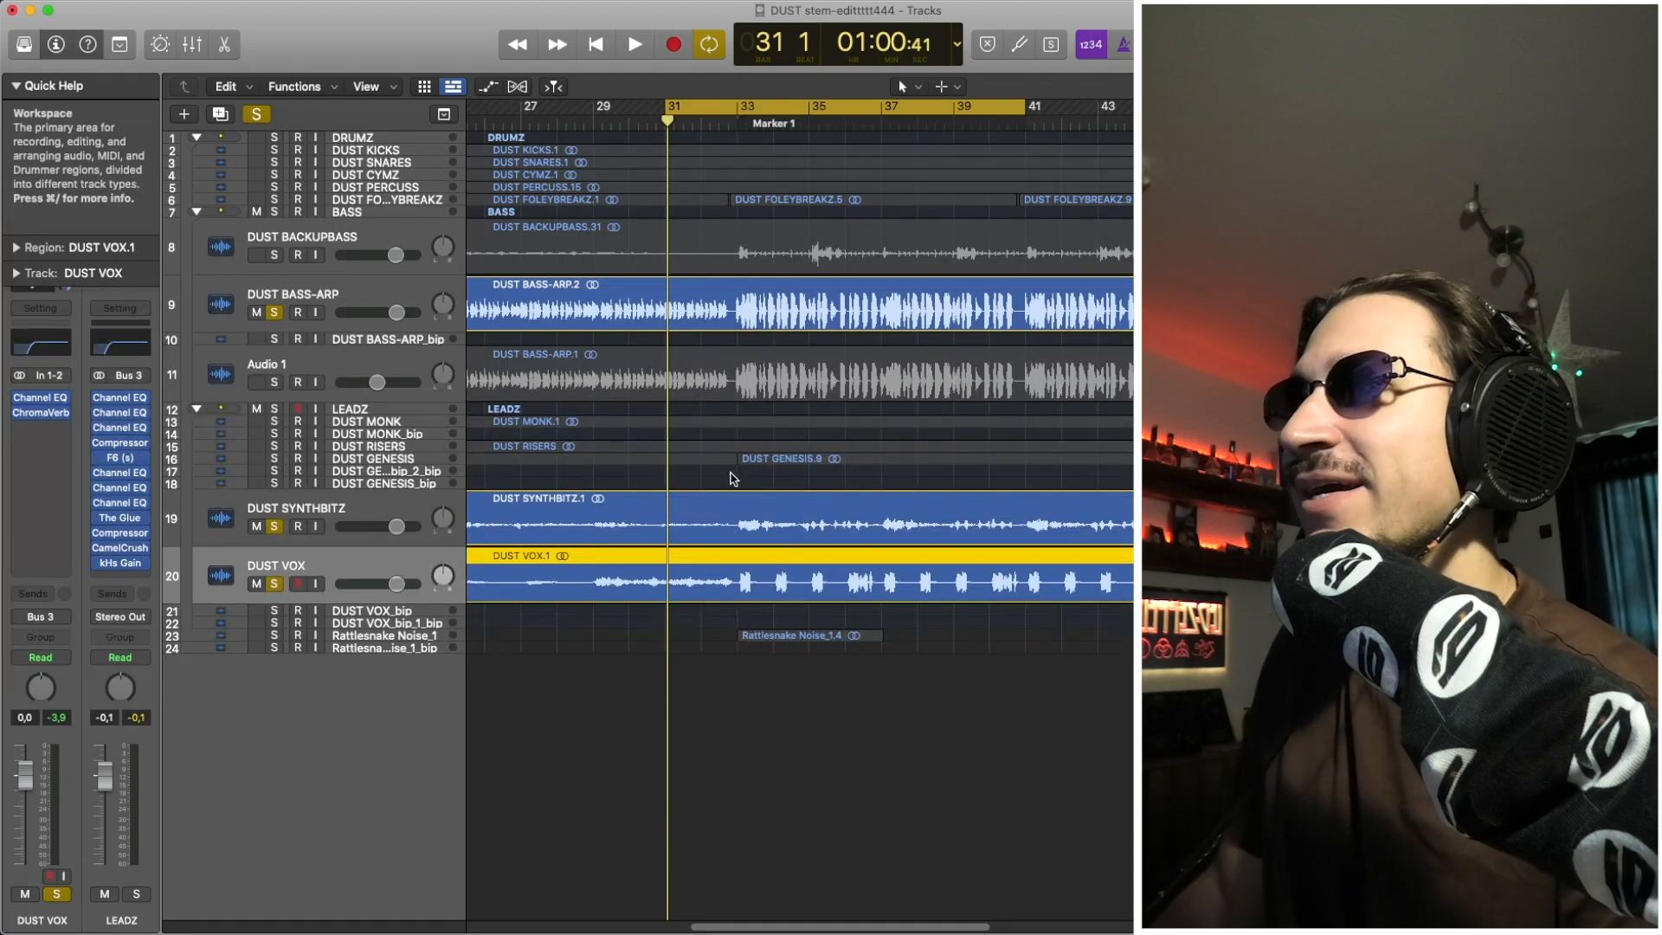
key(space)
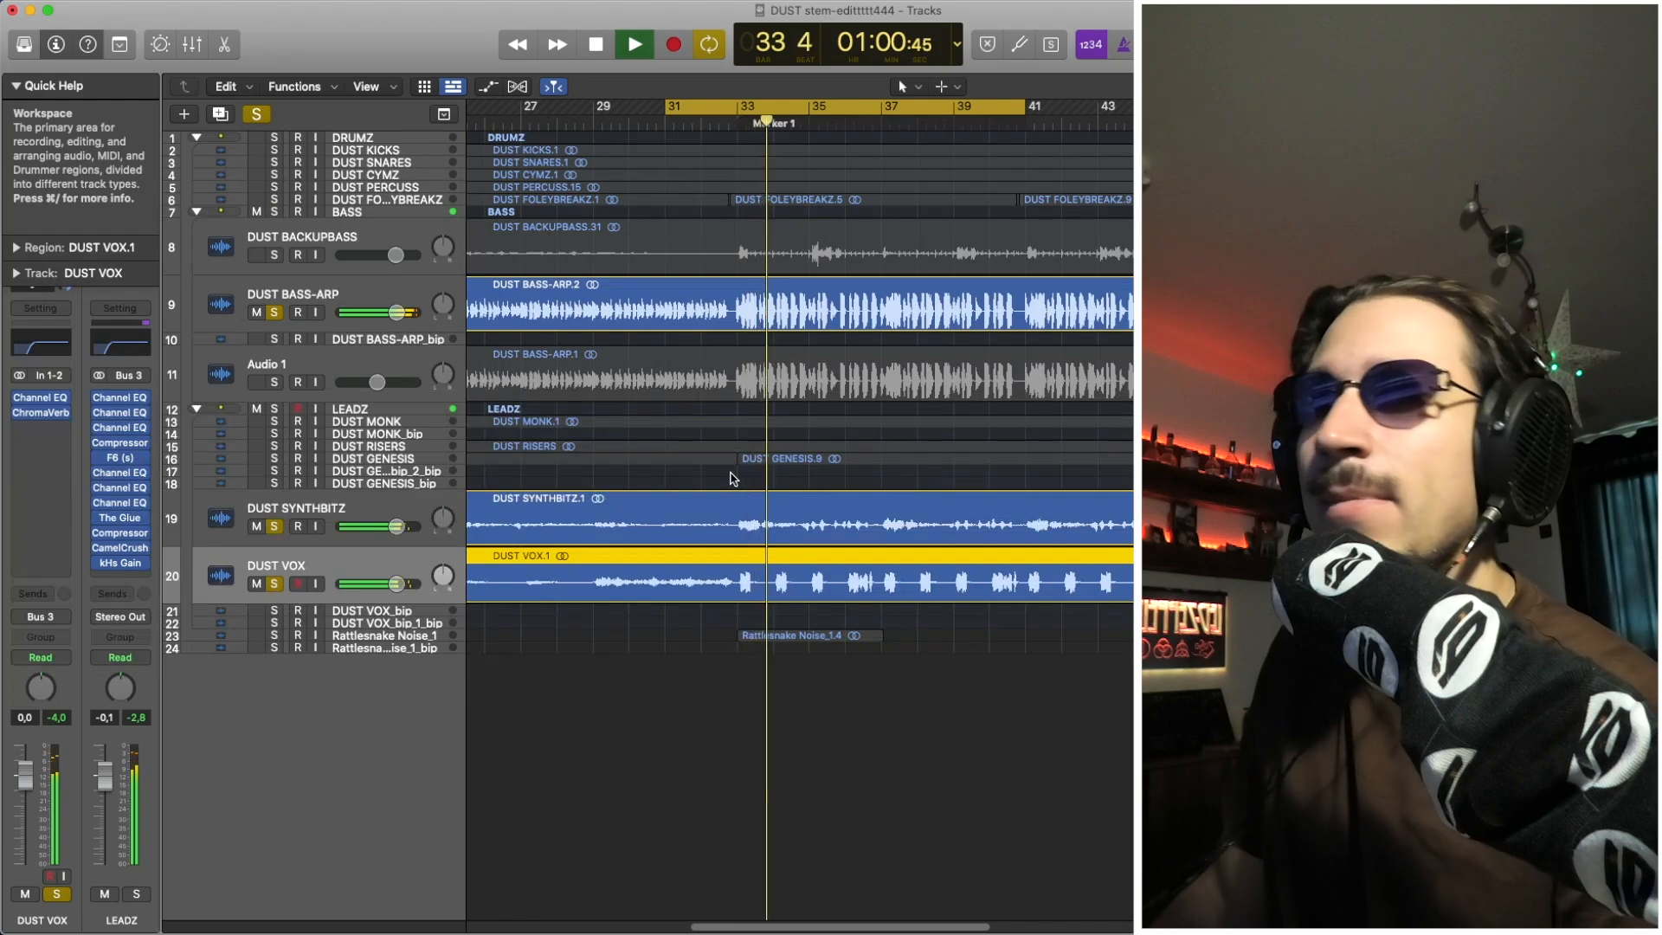
key(space)
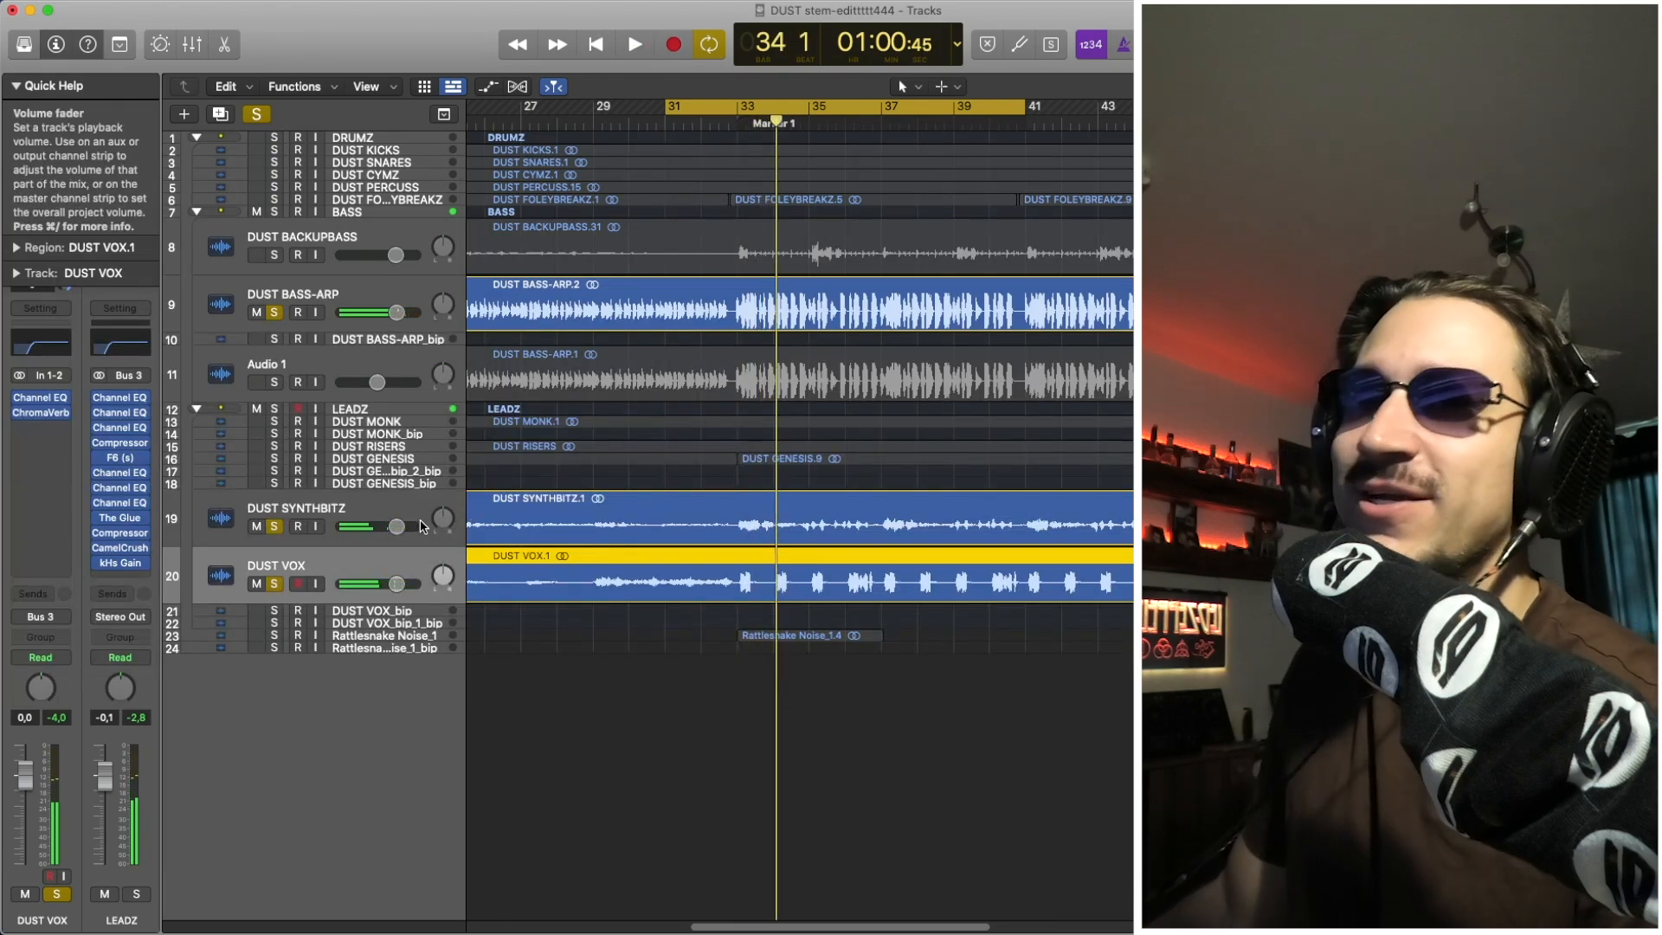
Clear the solos on DUST VOX and DUST SYNTHBITZ, and select and solo DUST GENESIS
drag(273, 584, 274, 526)
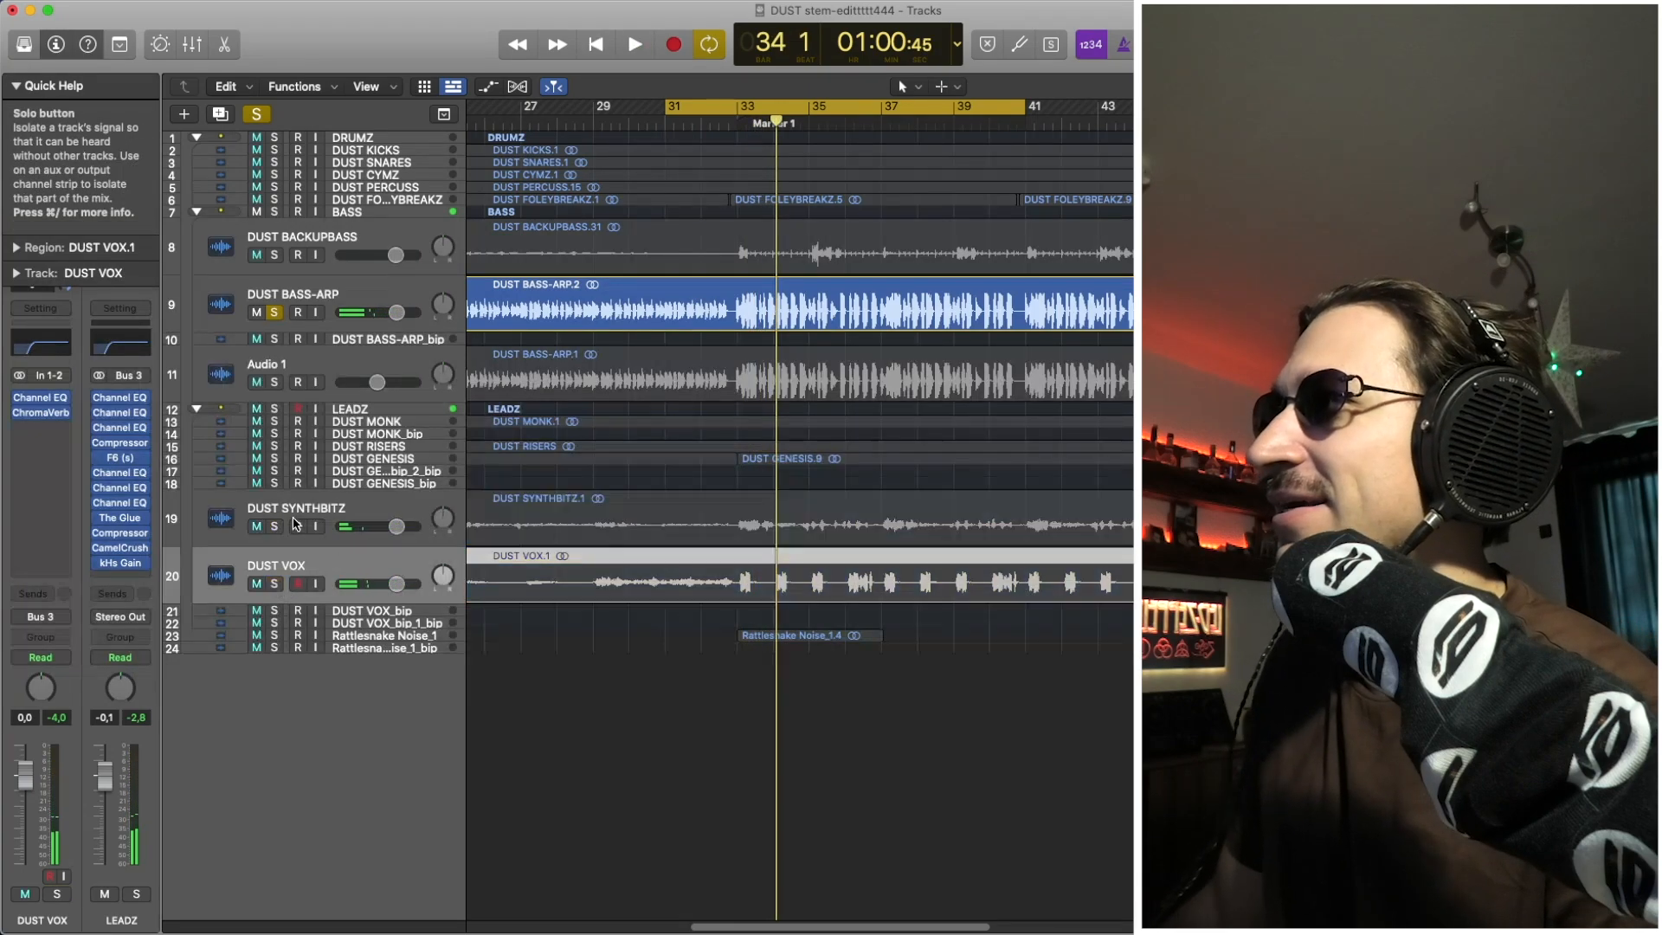
click(394, 446)
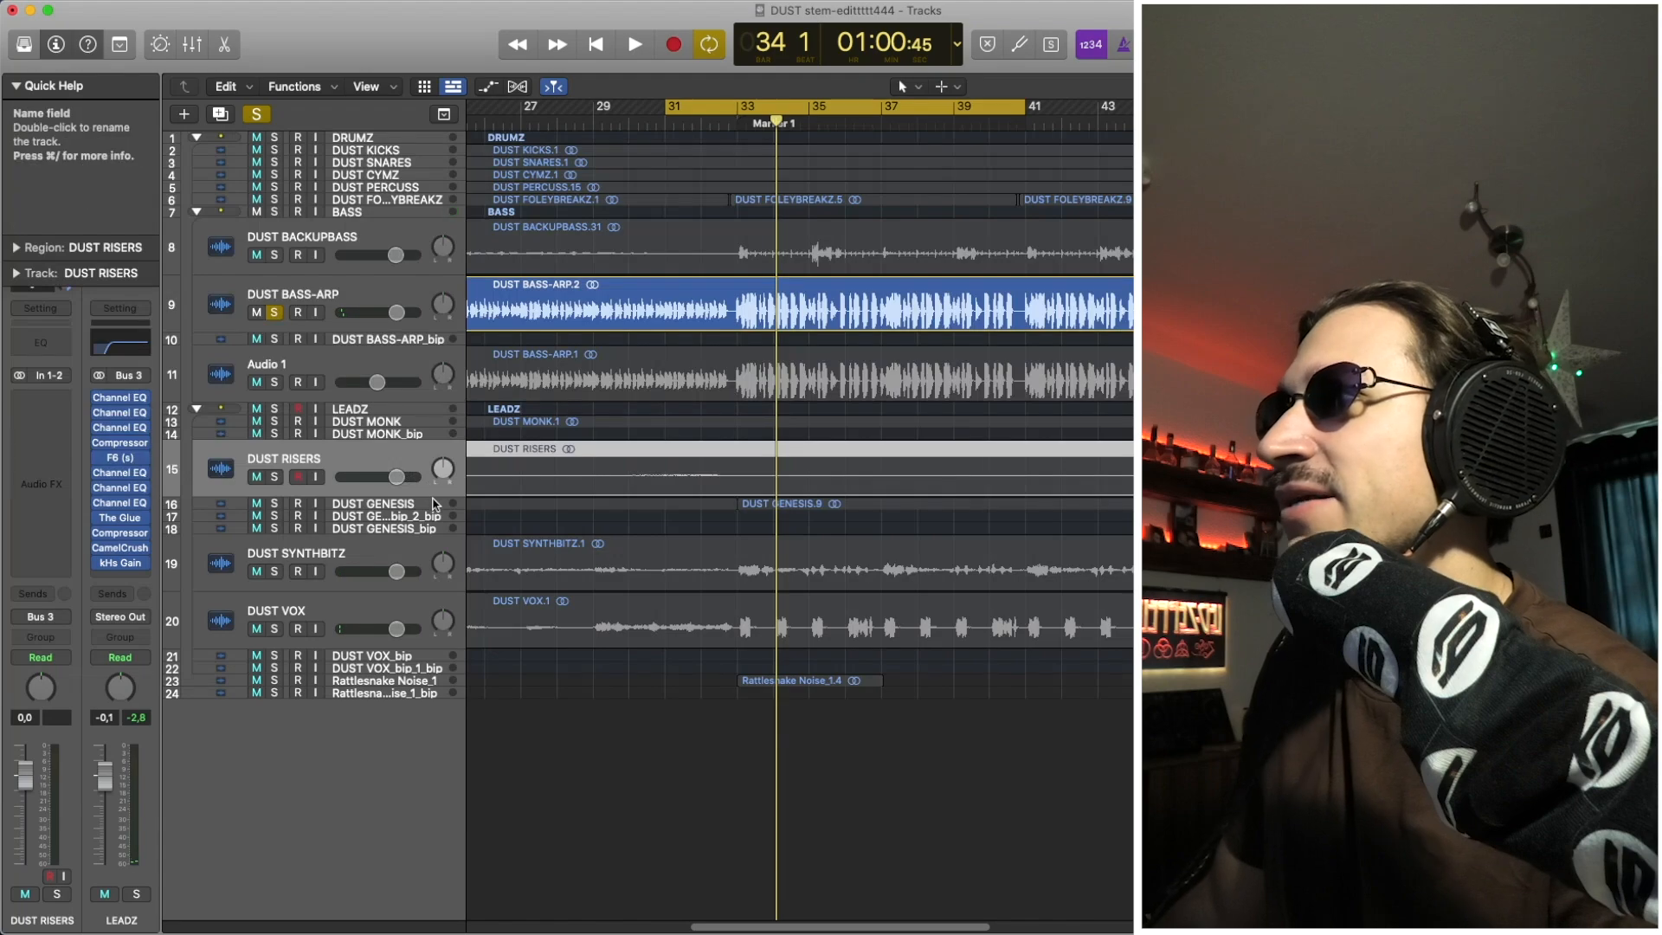
click(395, 503)
key(s)
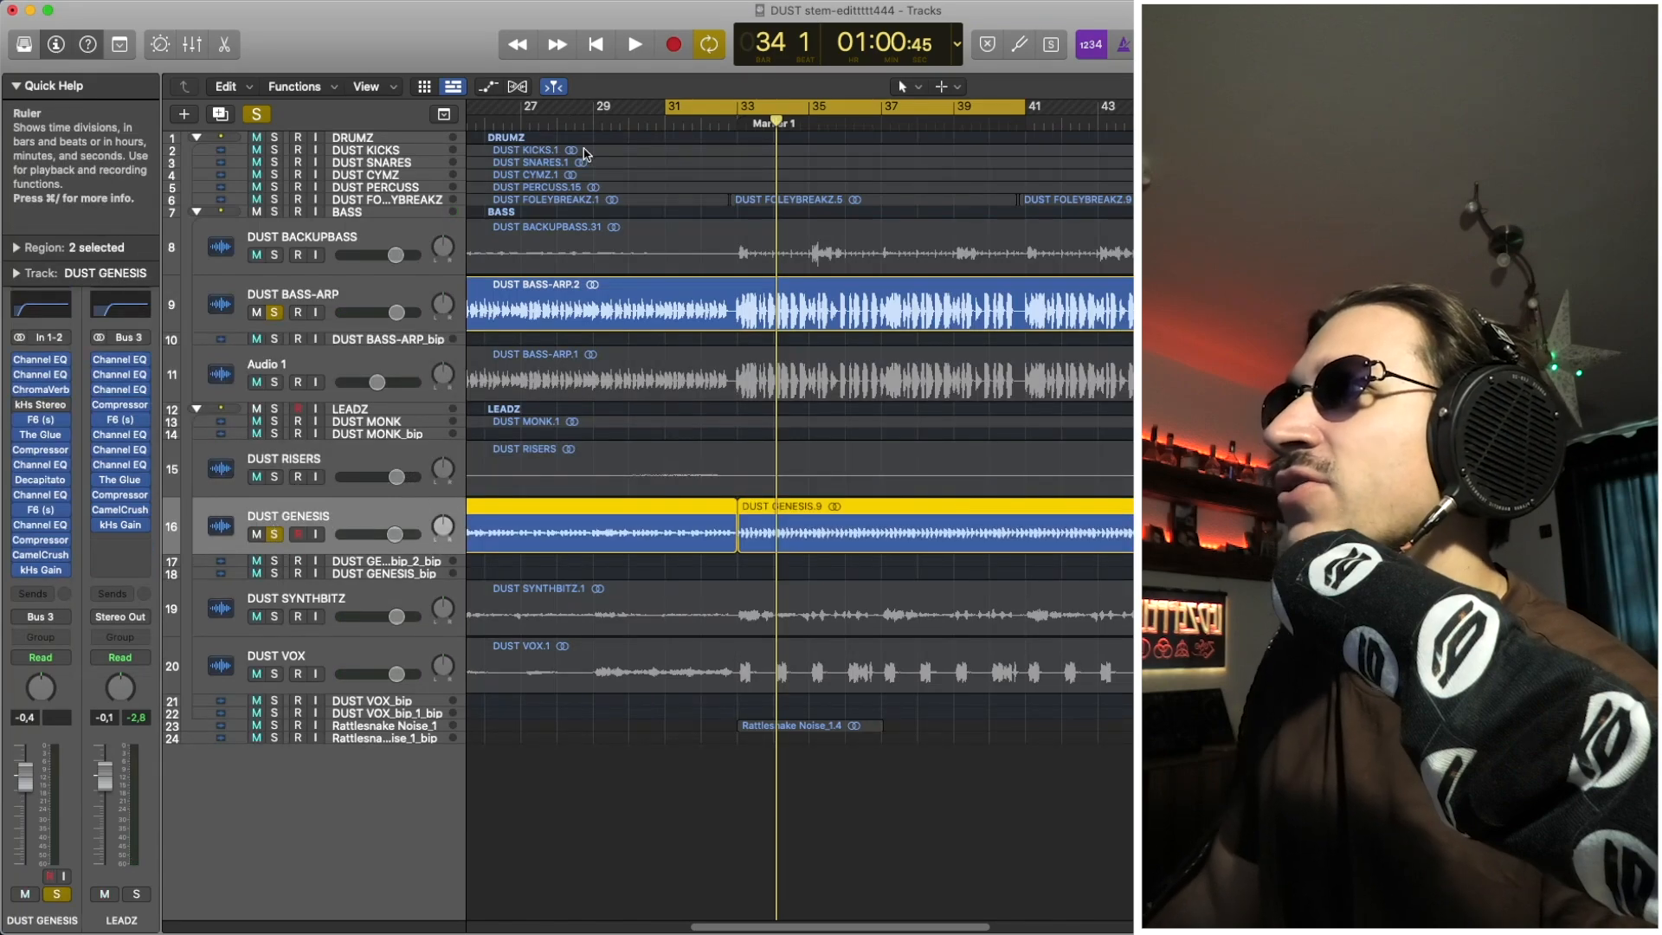
Clear the DUST BASS-ARP solo and audition DUST GENESIS alone over a cycle of bars 29 to 37
drag(600, 108, 924, 187)
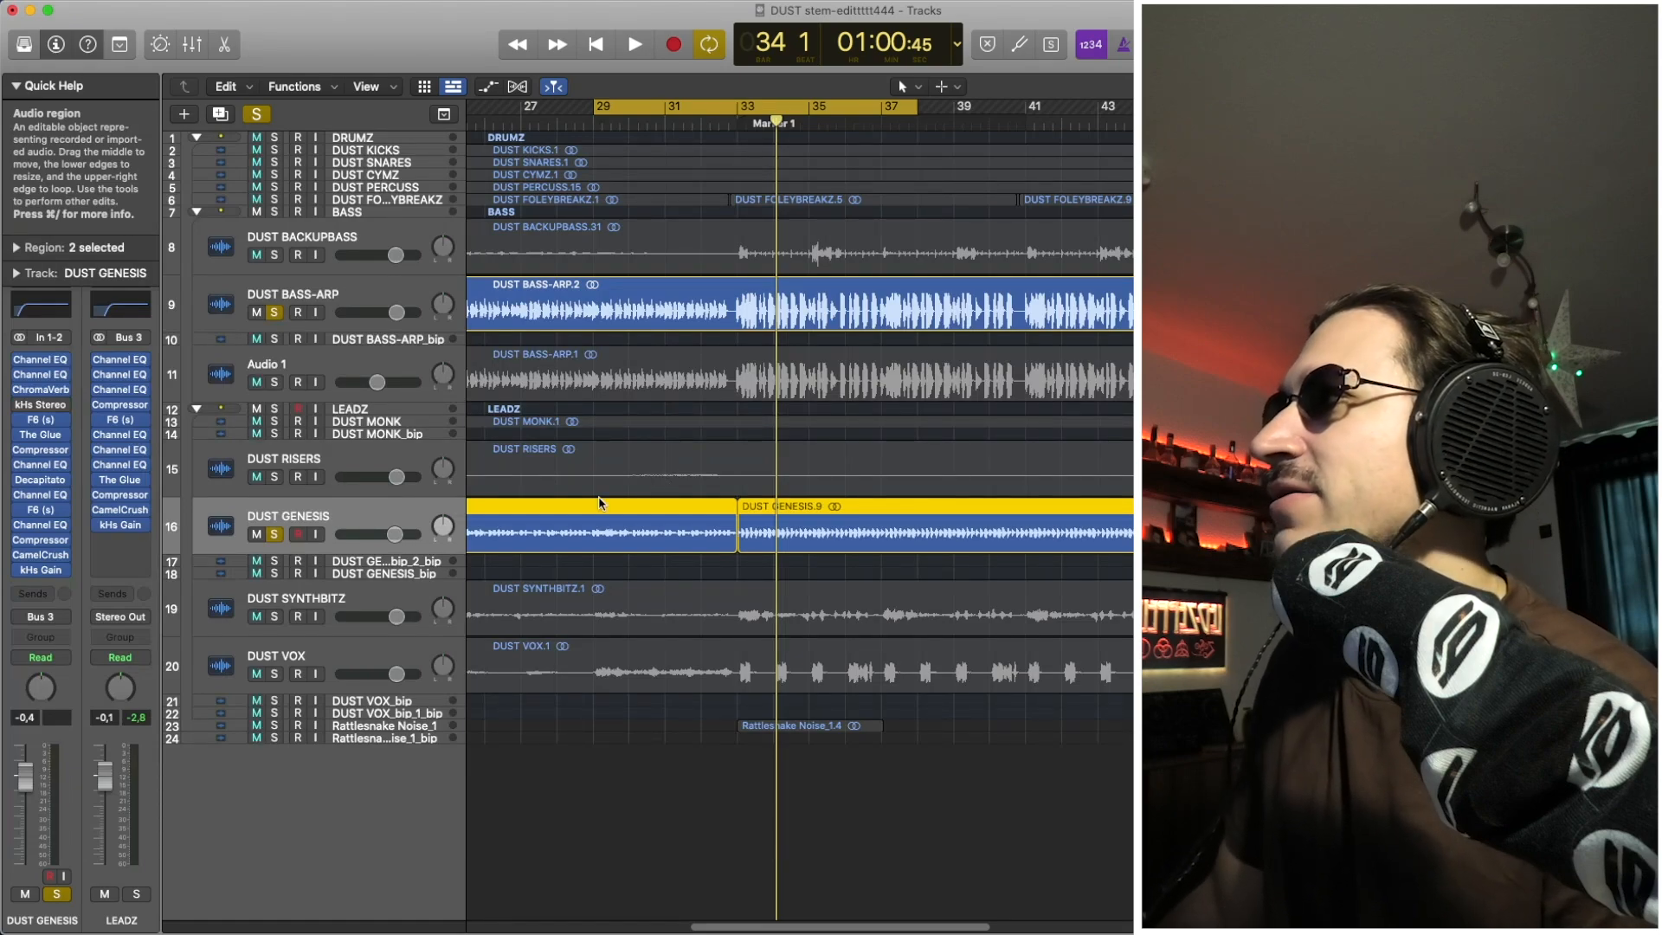
click(687, 473)
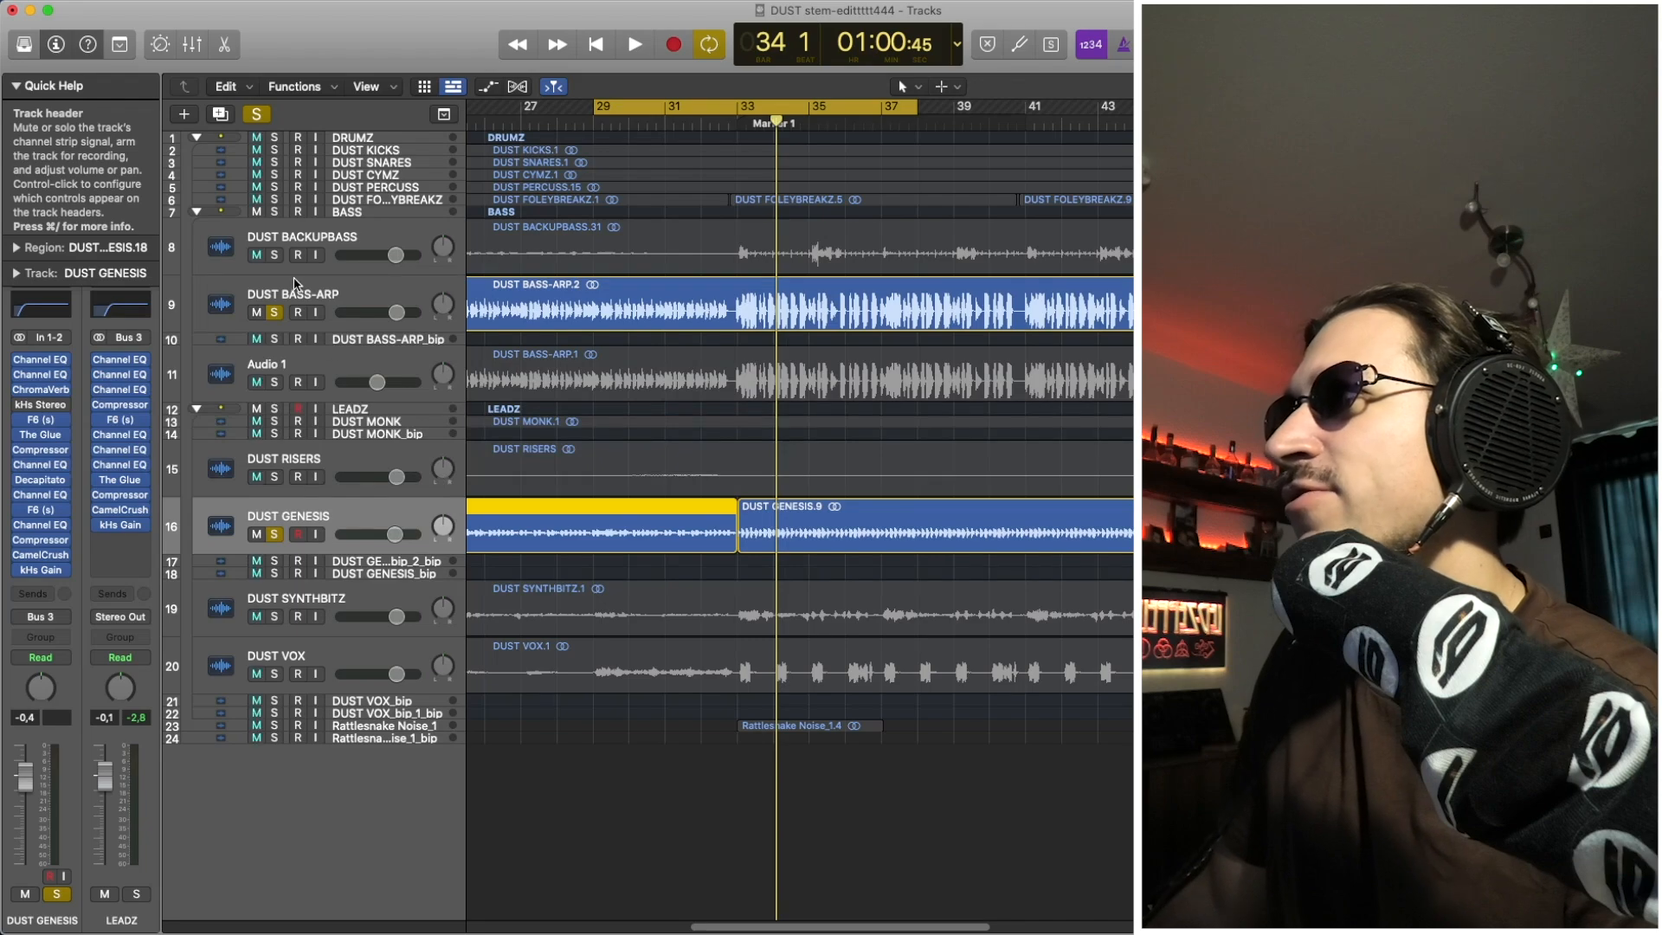
click(549, 443)
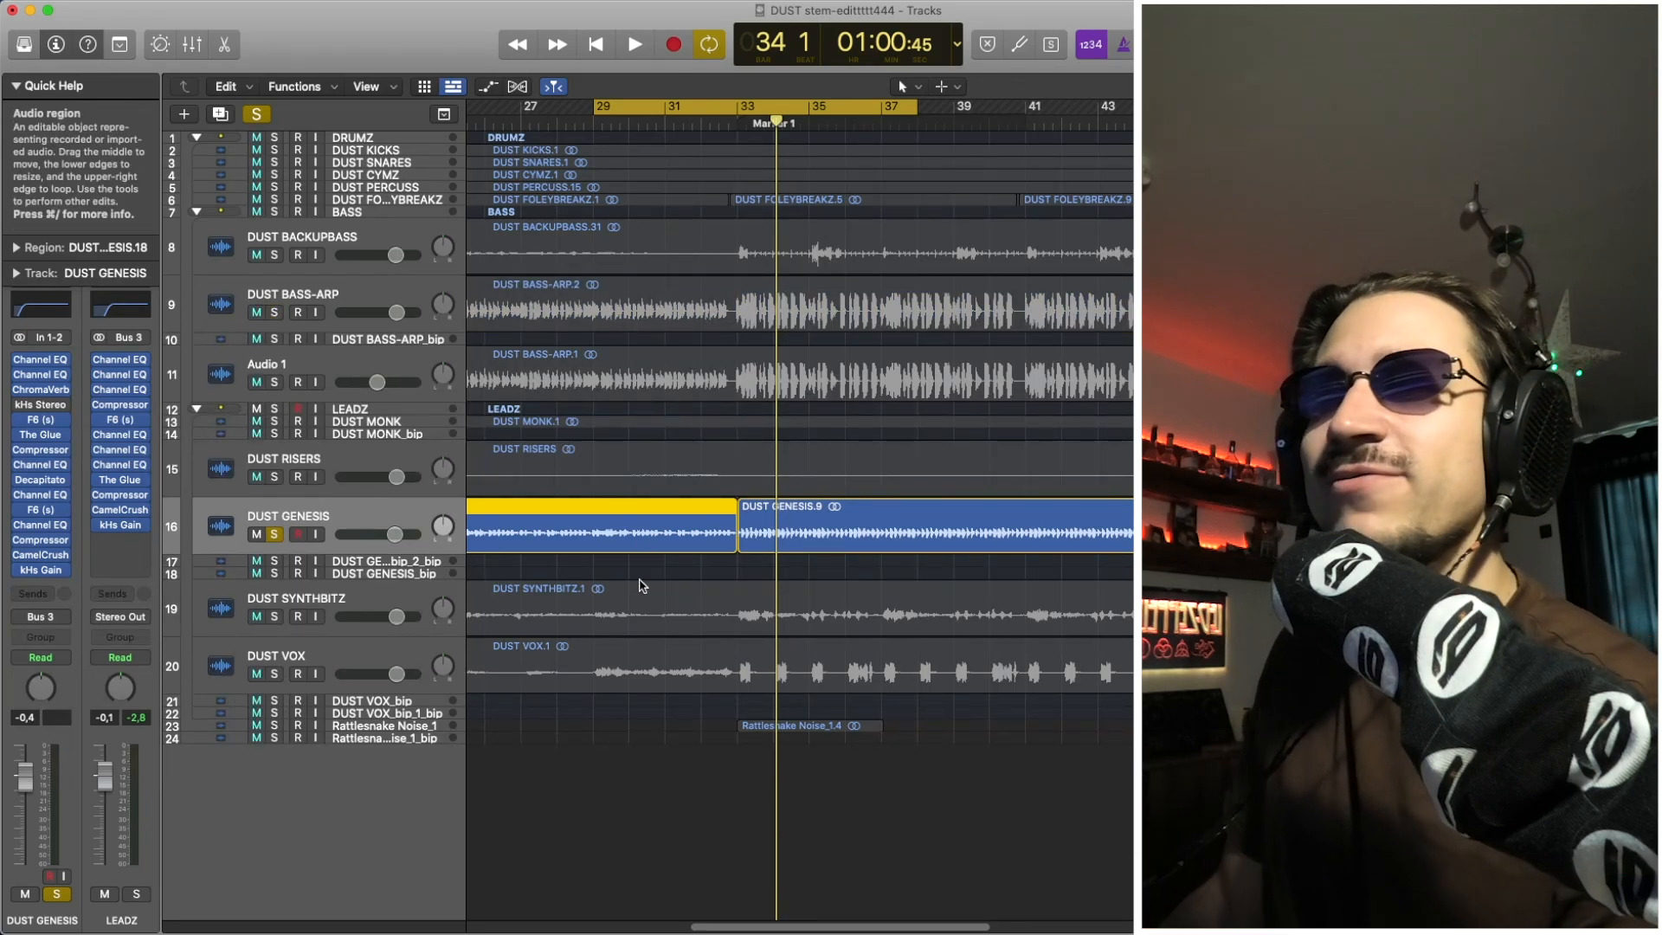
key(space)
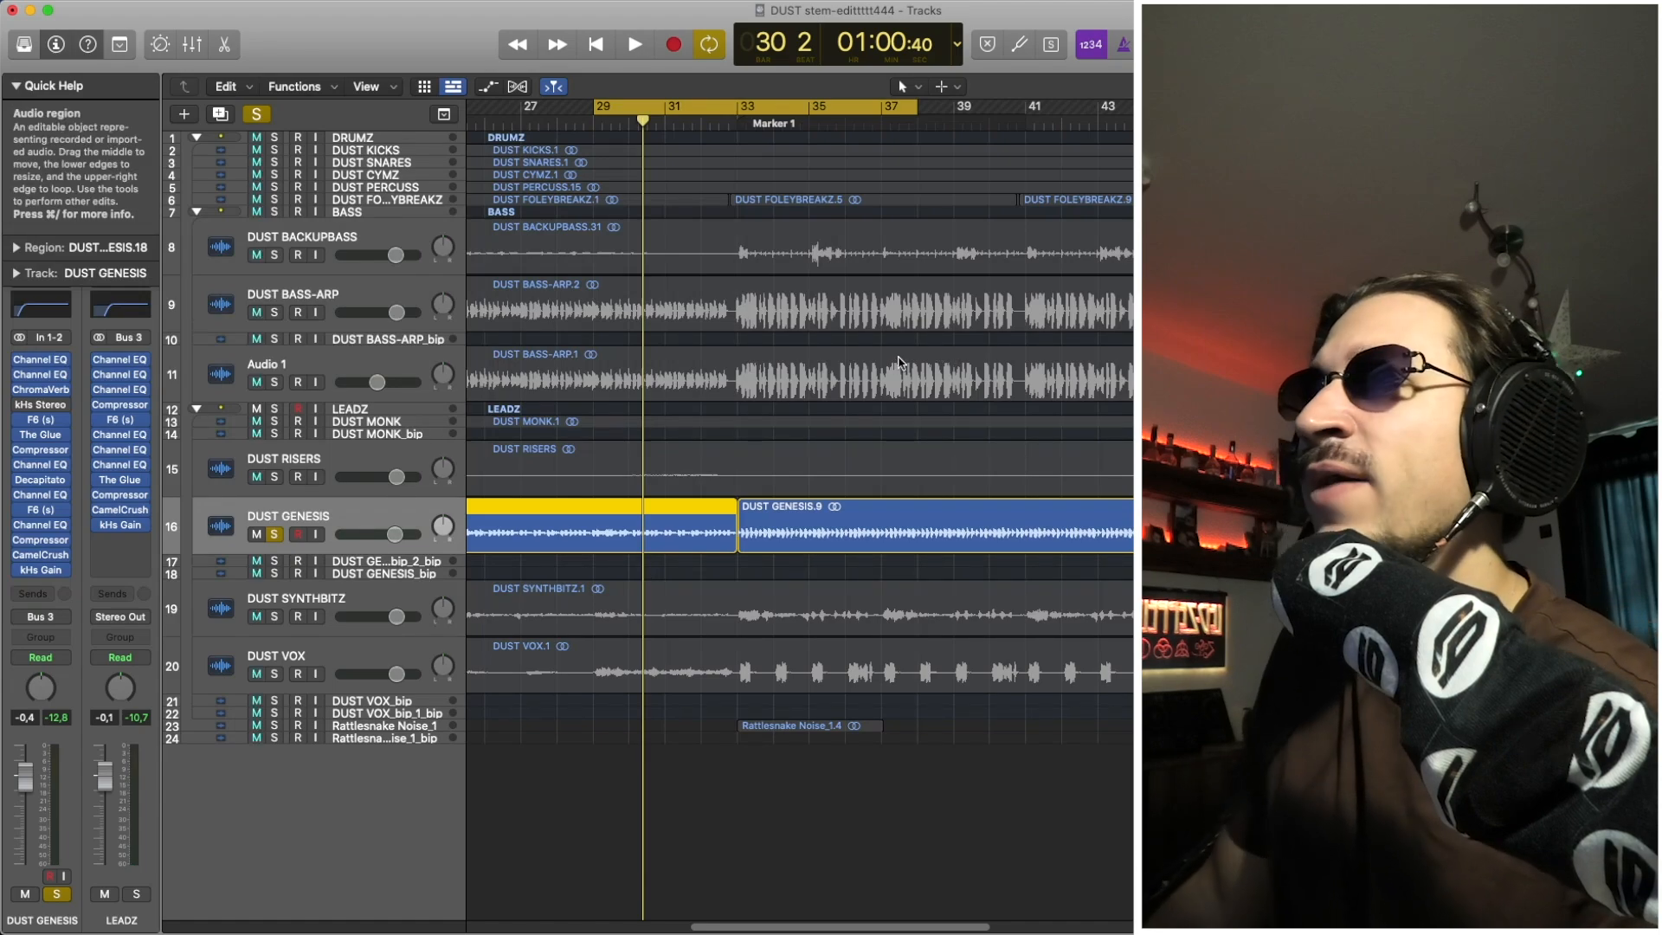
Move the cycle range to bars 31 to 41 and play DUST GENESIS alone into the drop
scroll(851, 512, right, 1)
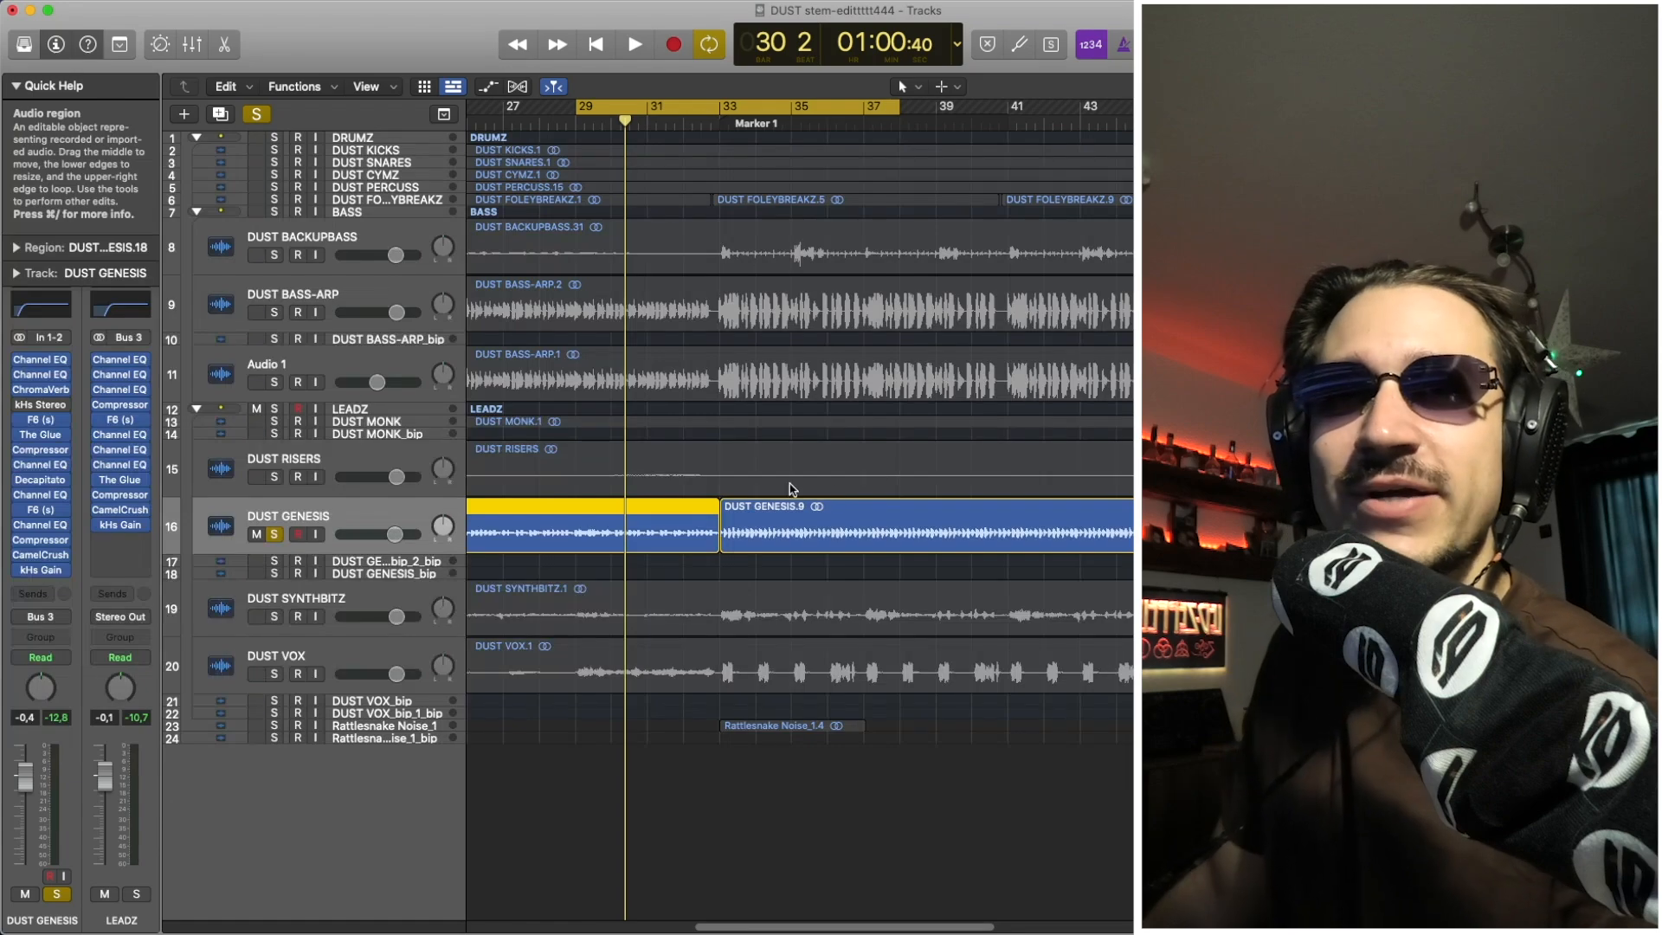
scroll(790, 486, right, 2)
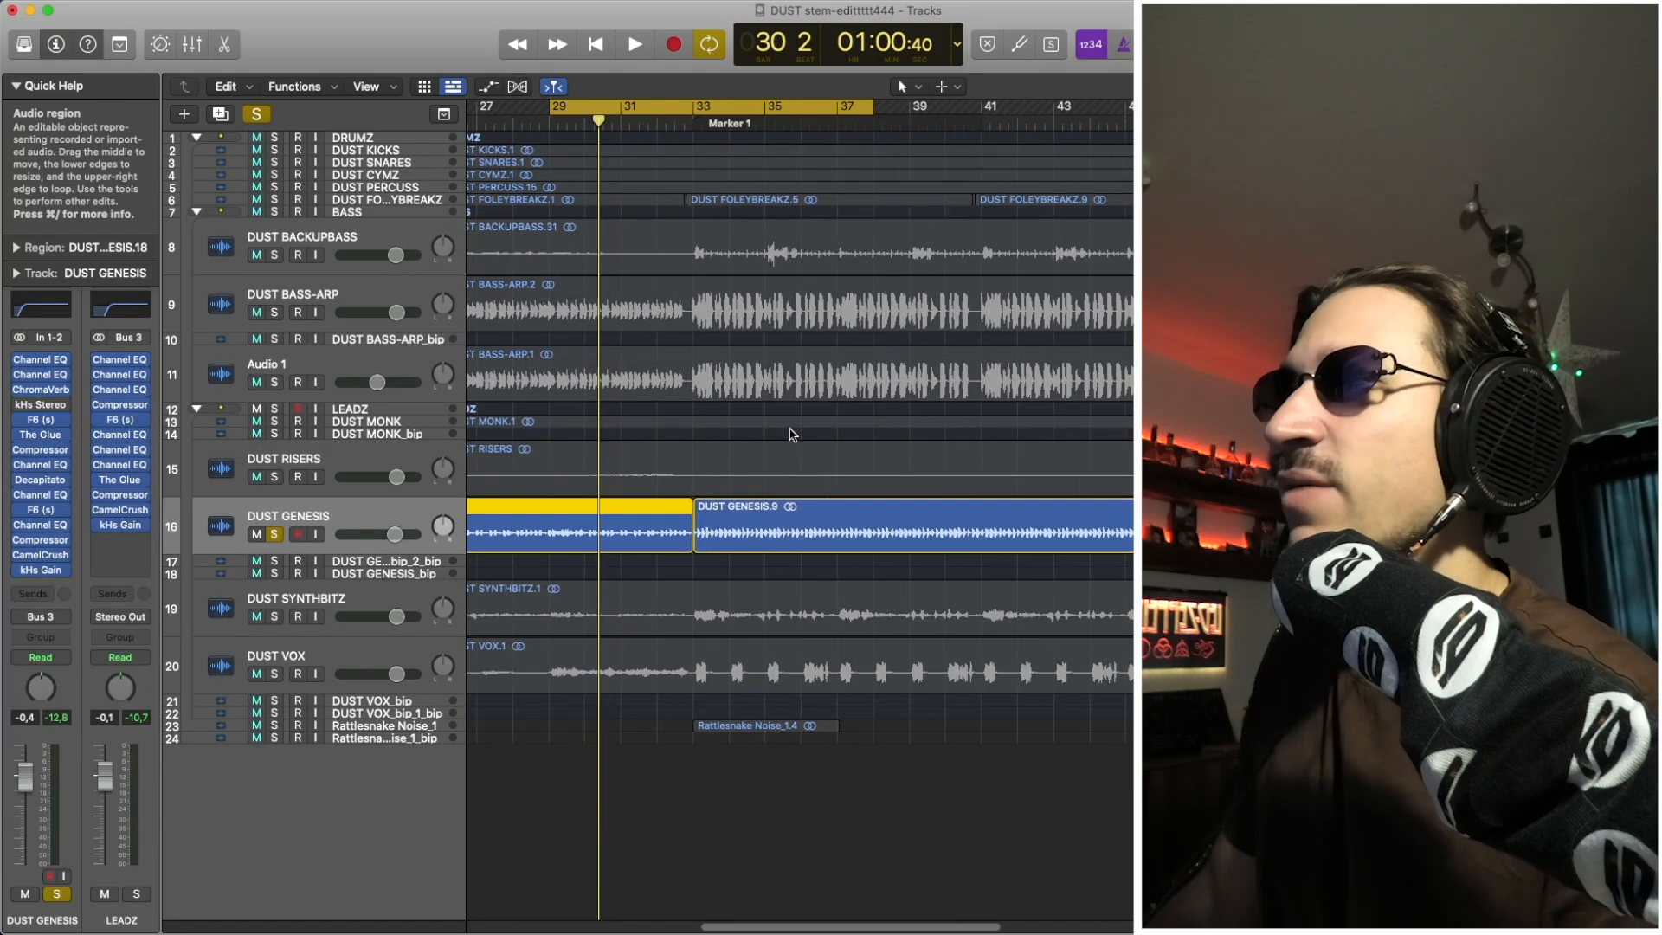
drag(622, 107, 968, 151)
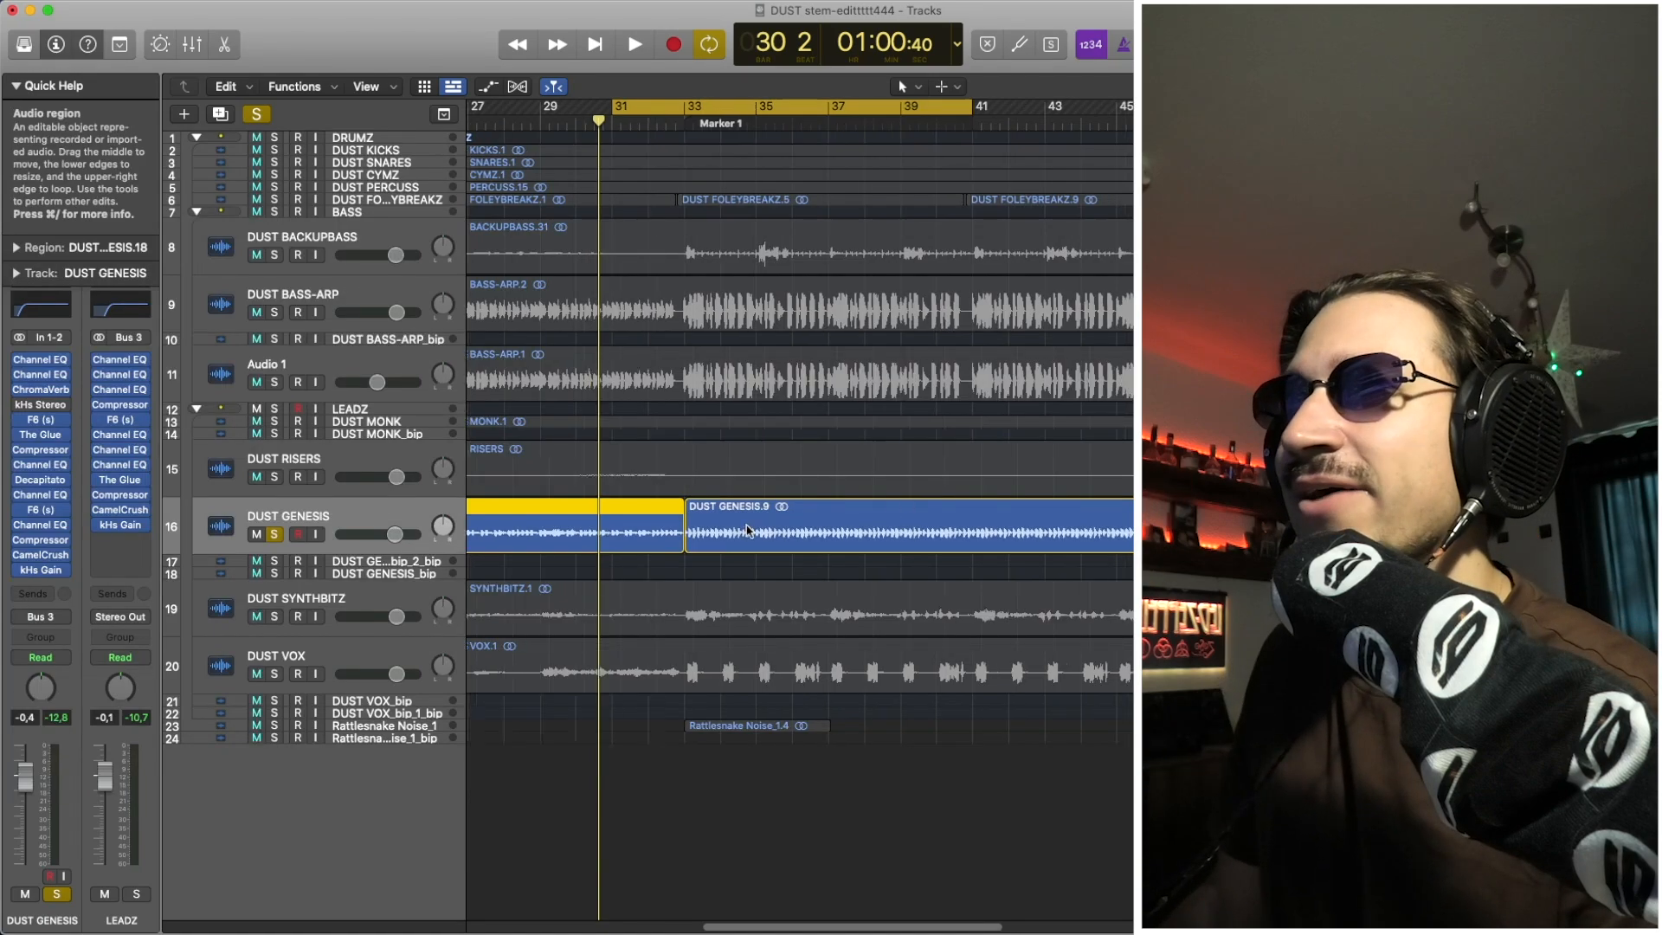
scroll(737, 532, right, 2)
key(space)
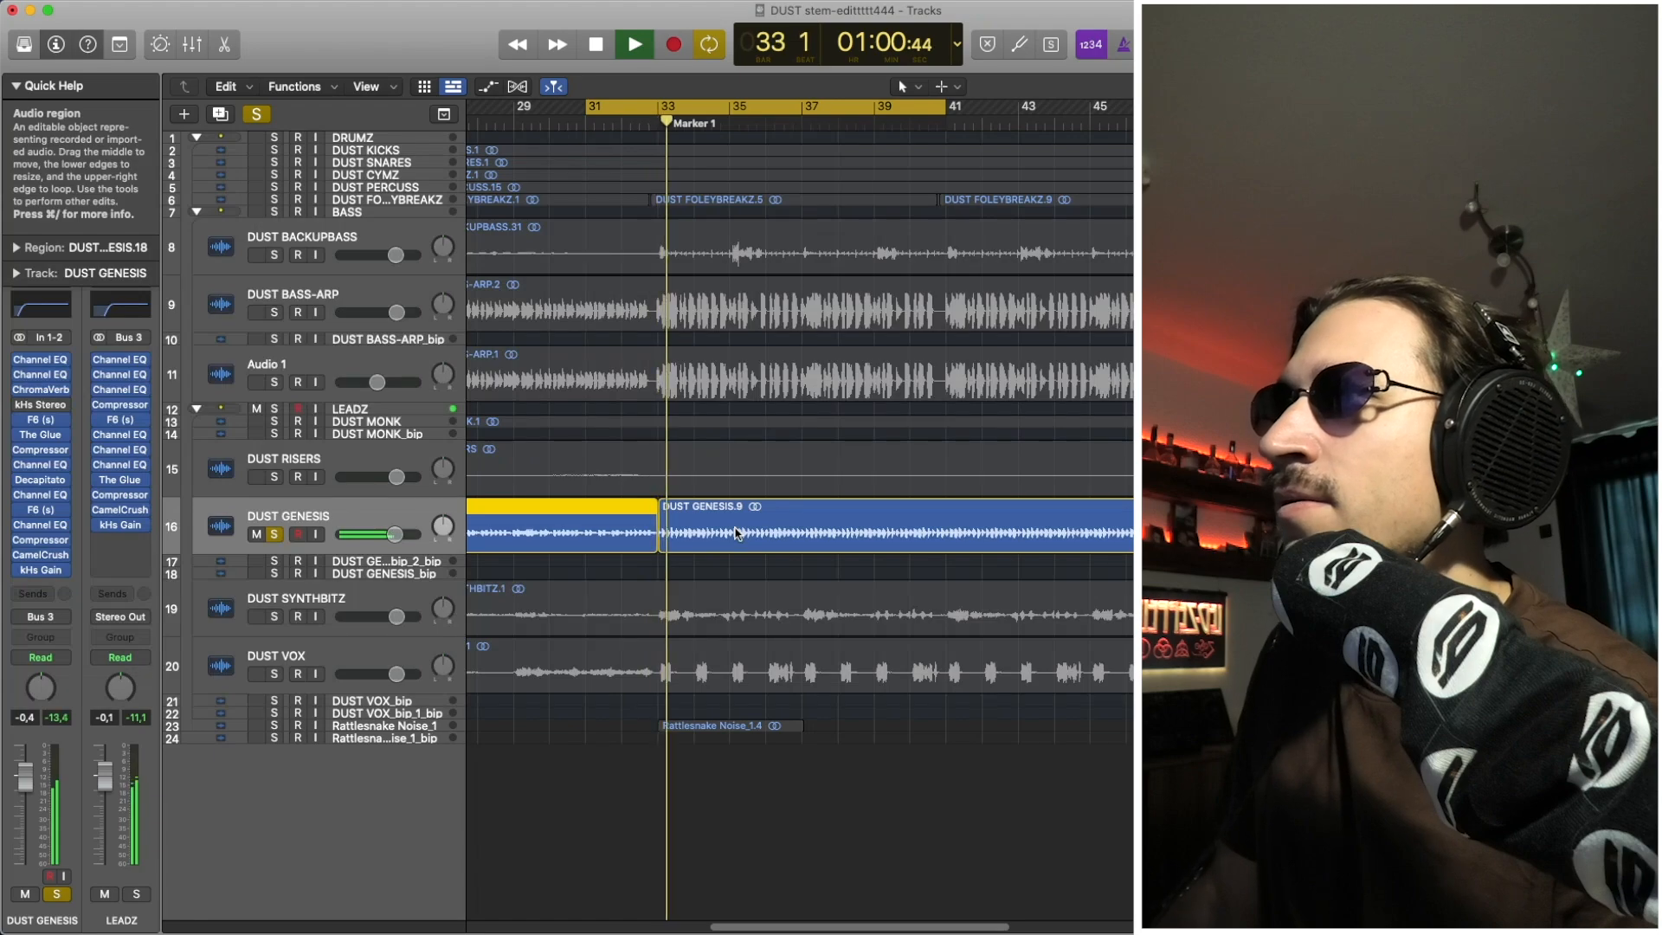
key(space)
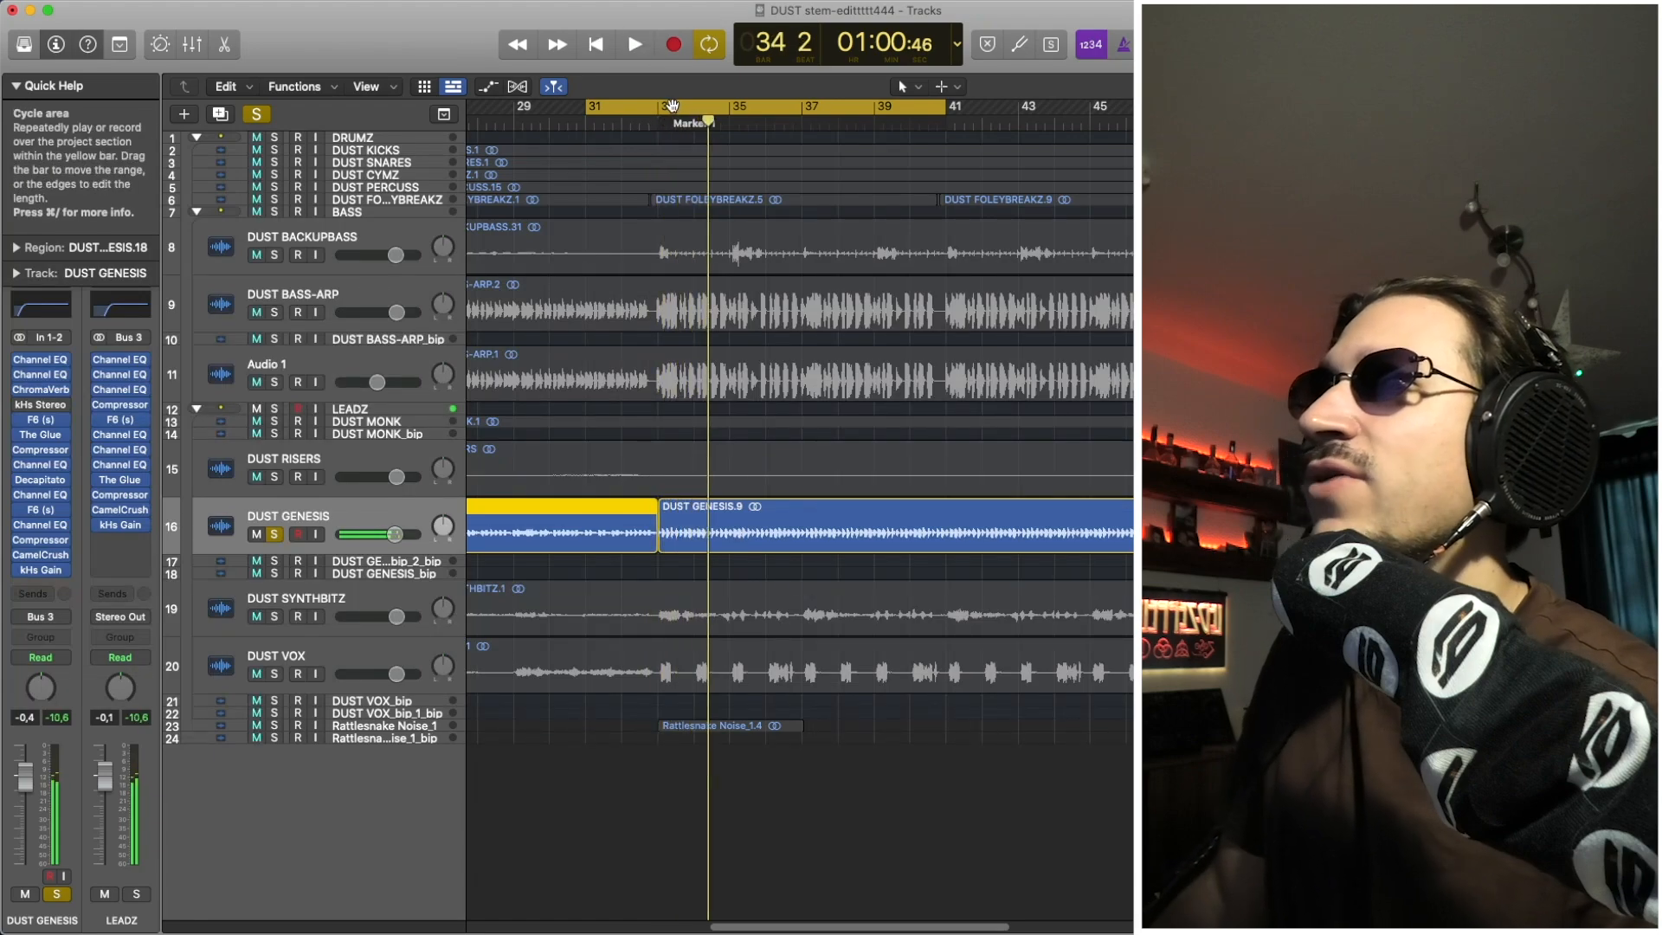
Set the cycle range to bars 33 to 41 and solo DUST SYNTHBITZ and DUST VOX alongside DUST GENESIS
drag(673, 106, 945, 128)
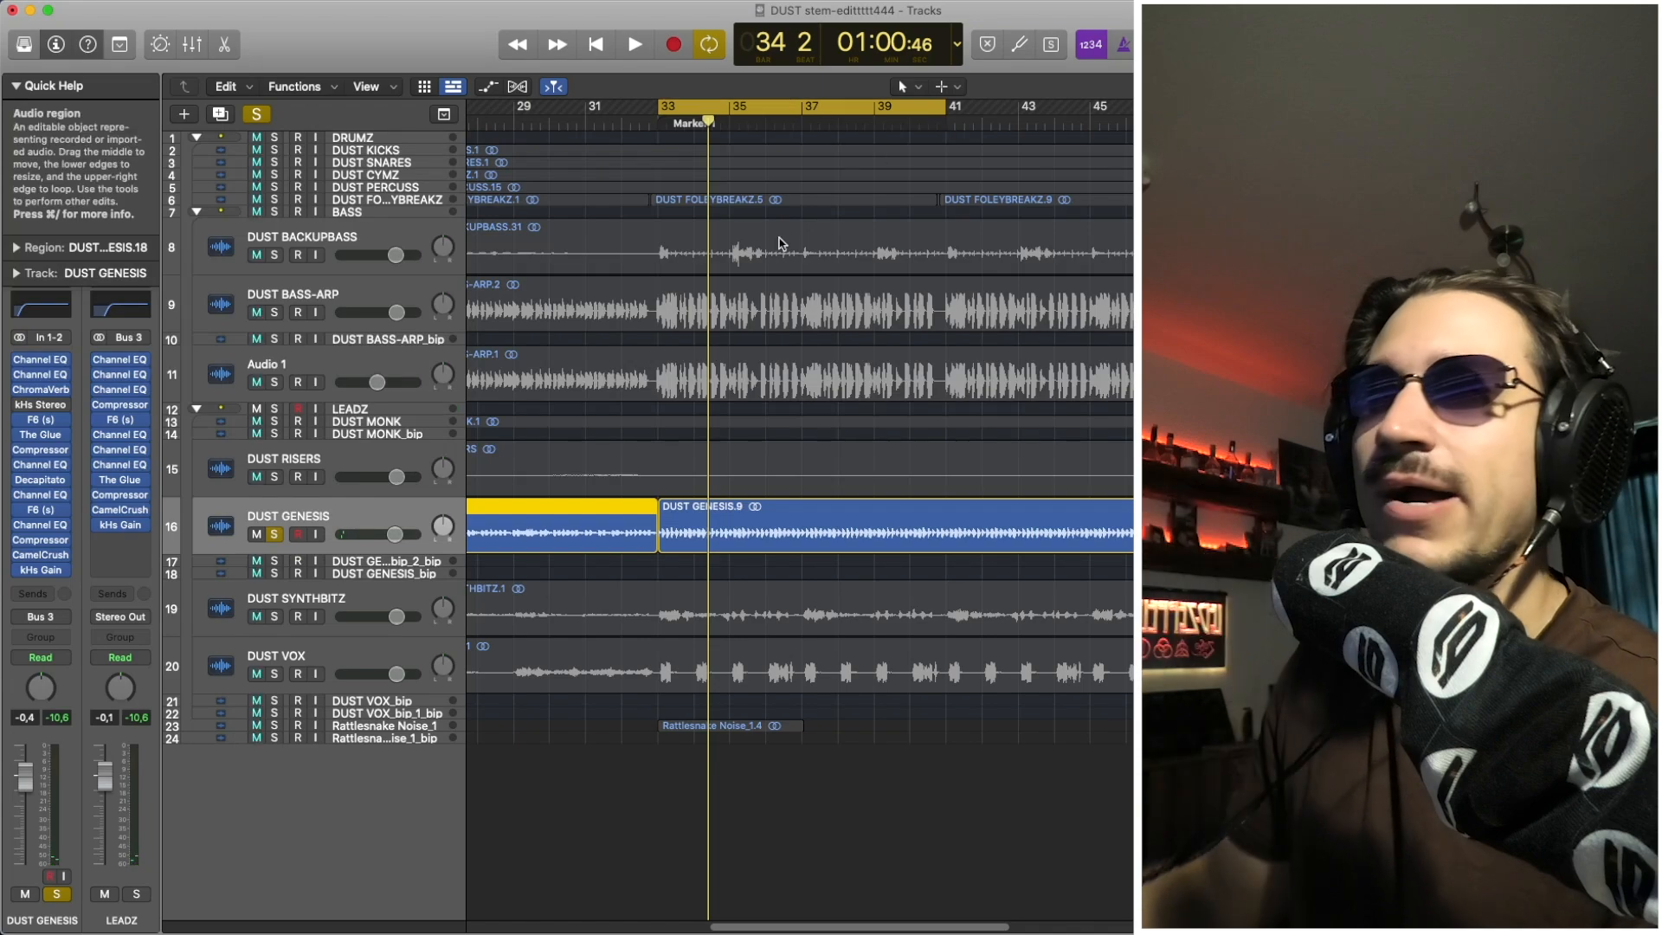
click(274, 617)
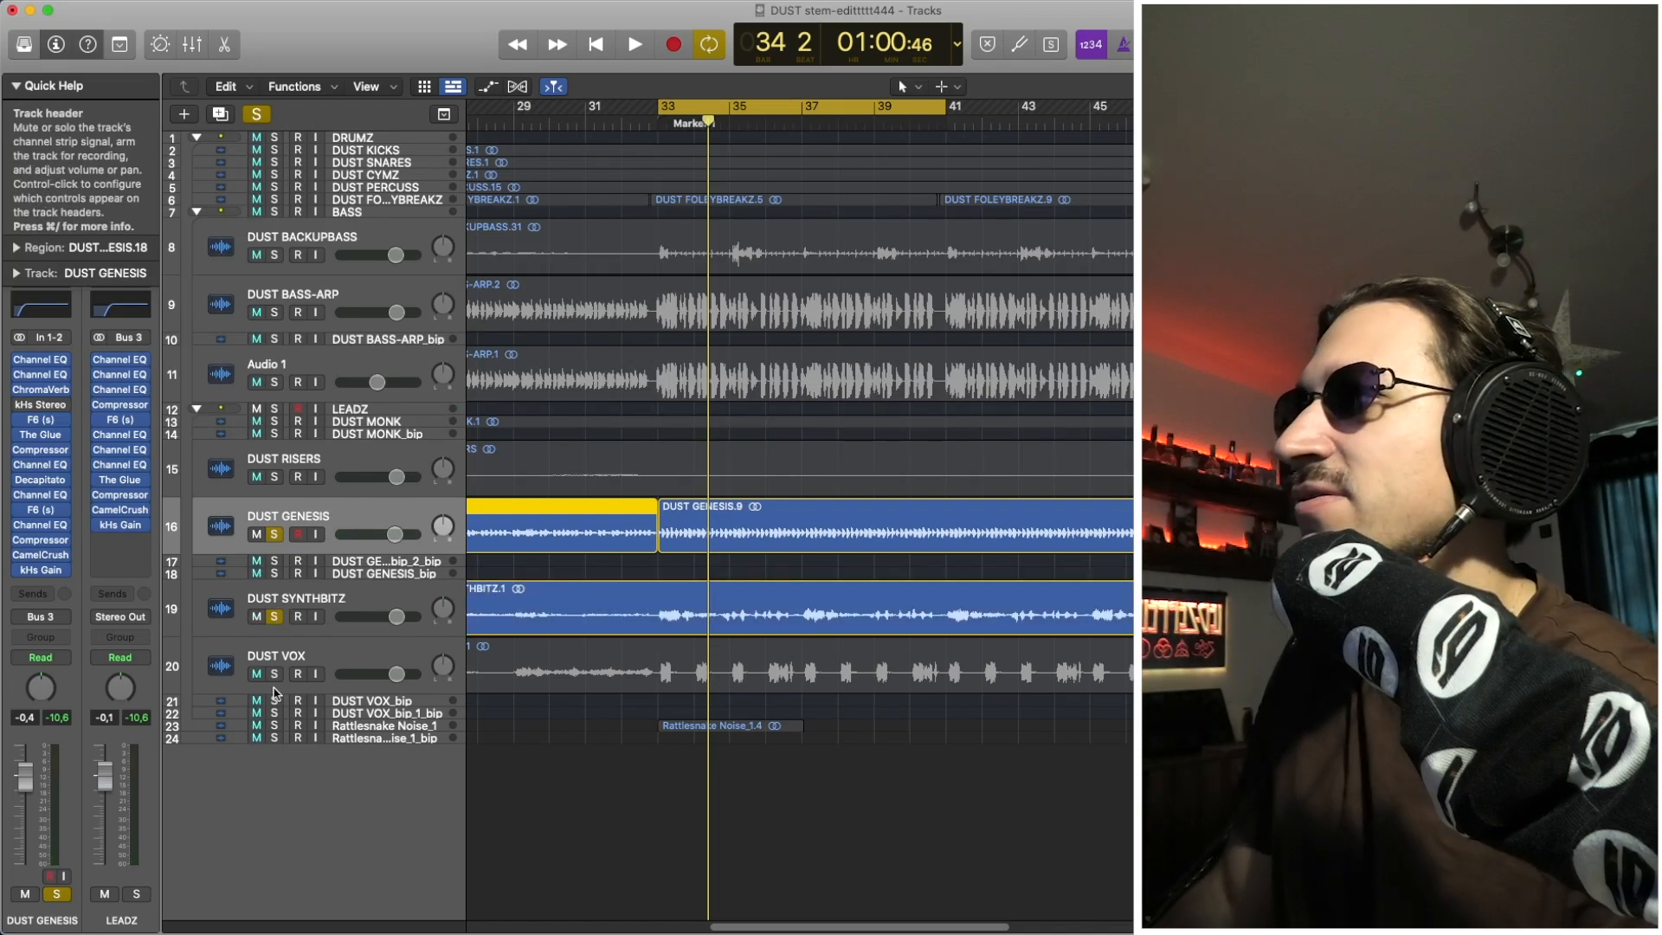
click(274, 674)
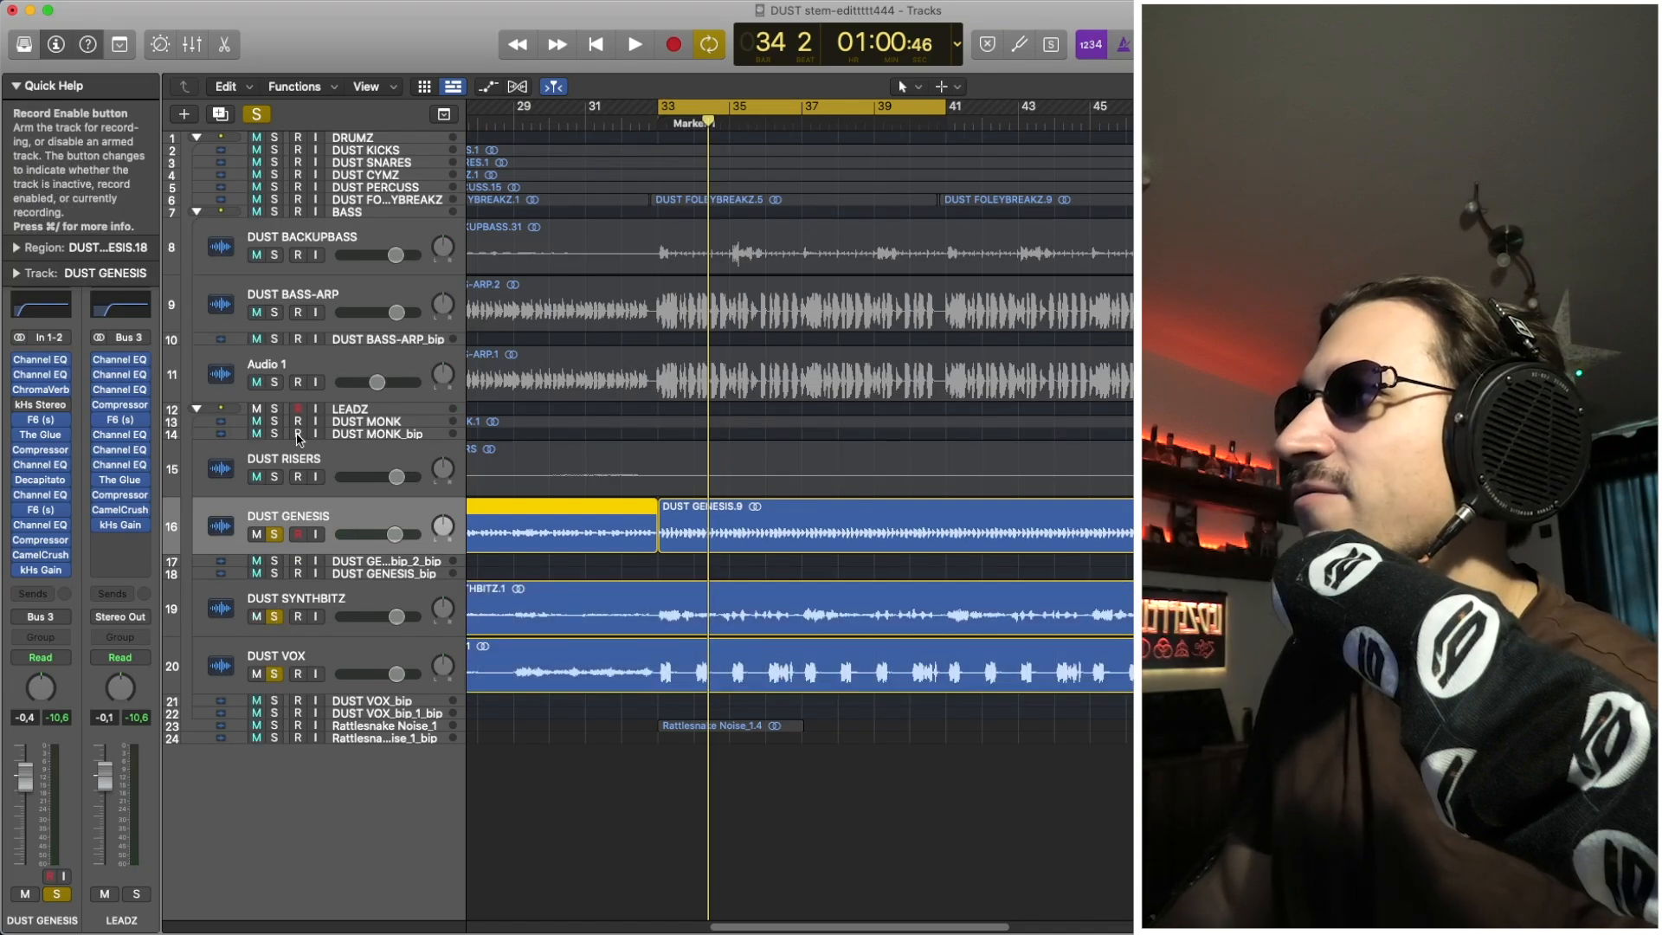
Solo DUST BASS-ARP alongside GENESIS, SYNTHBITZ and VOX, play the combination, and turn the cycle range off
click(274, 313)
key(space)
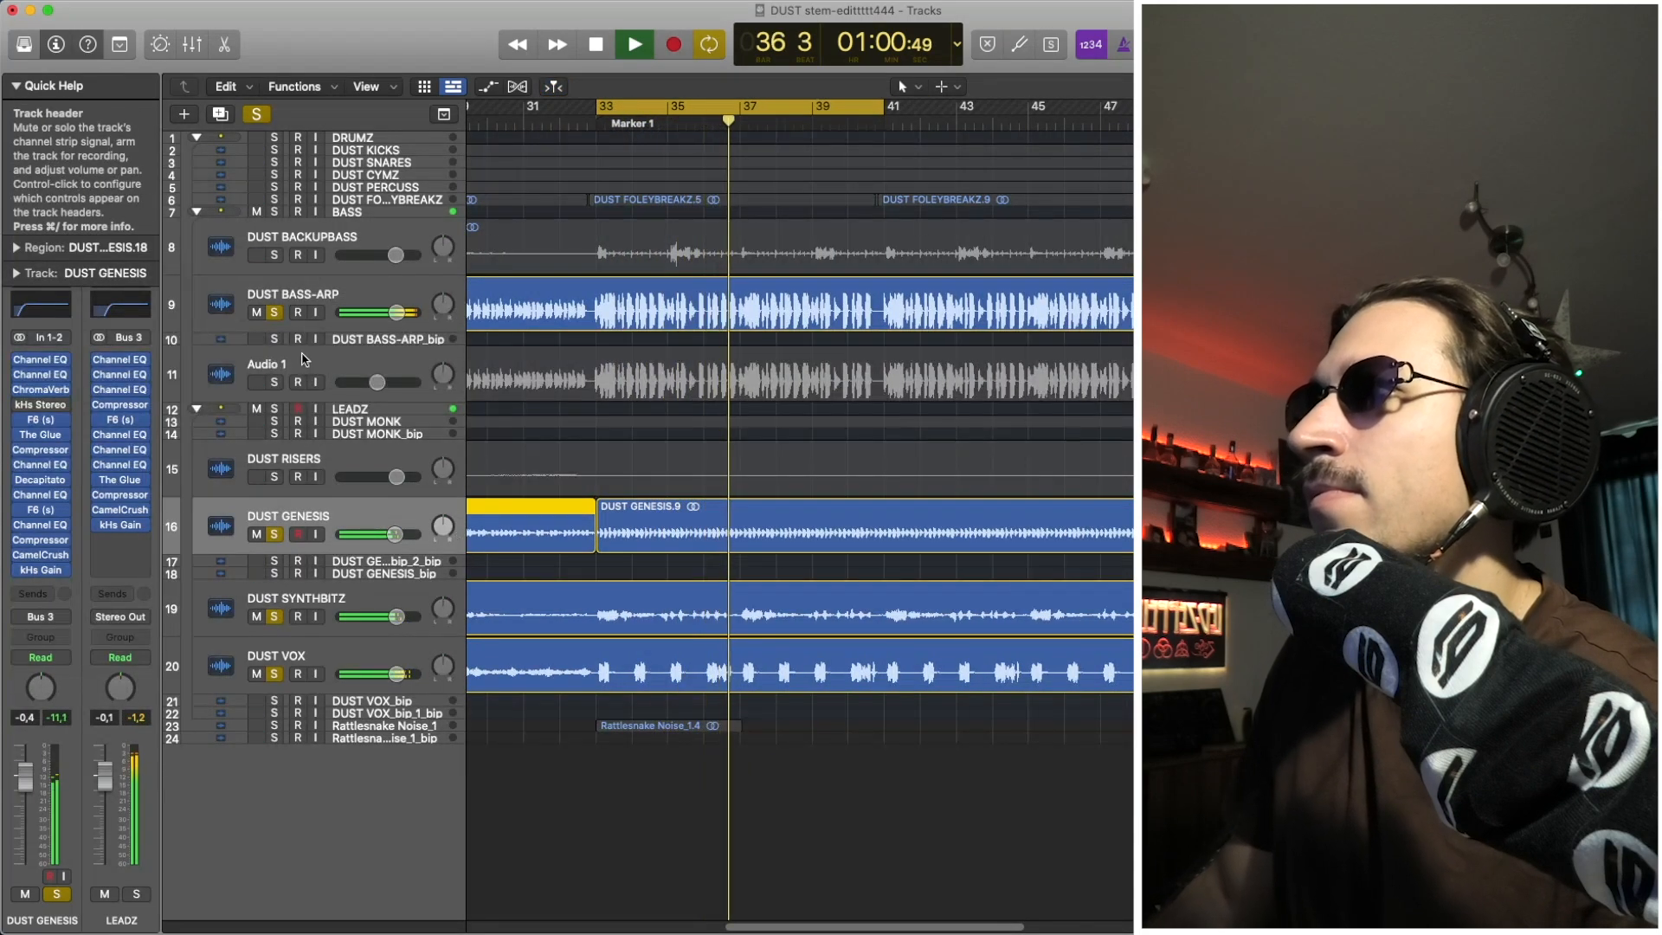
key(space)
click(750, 104)
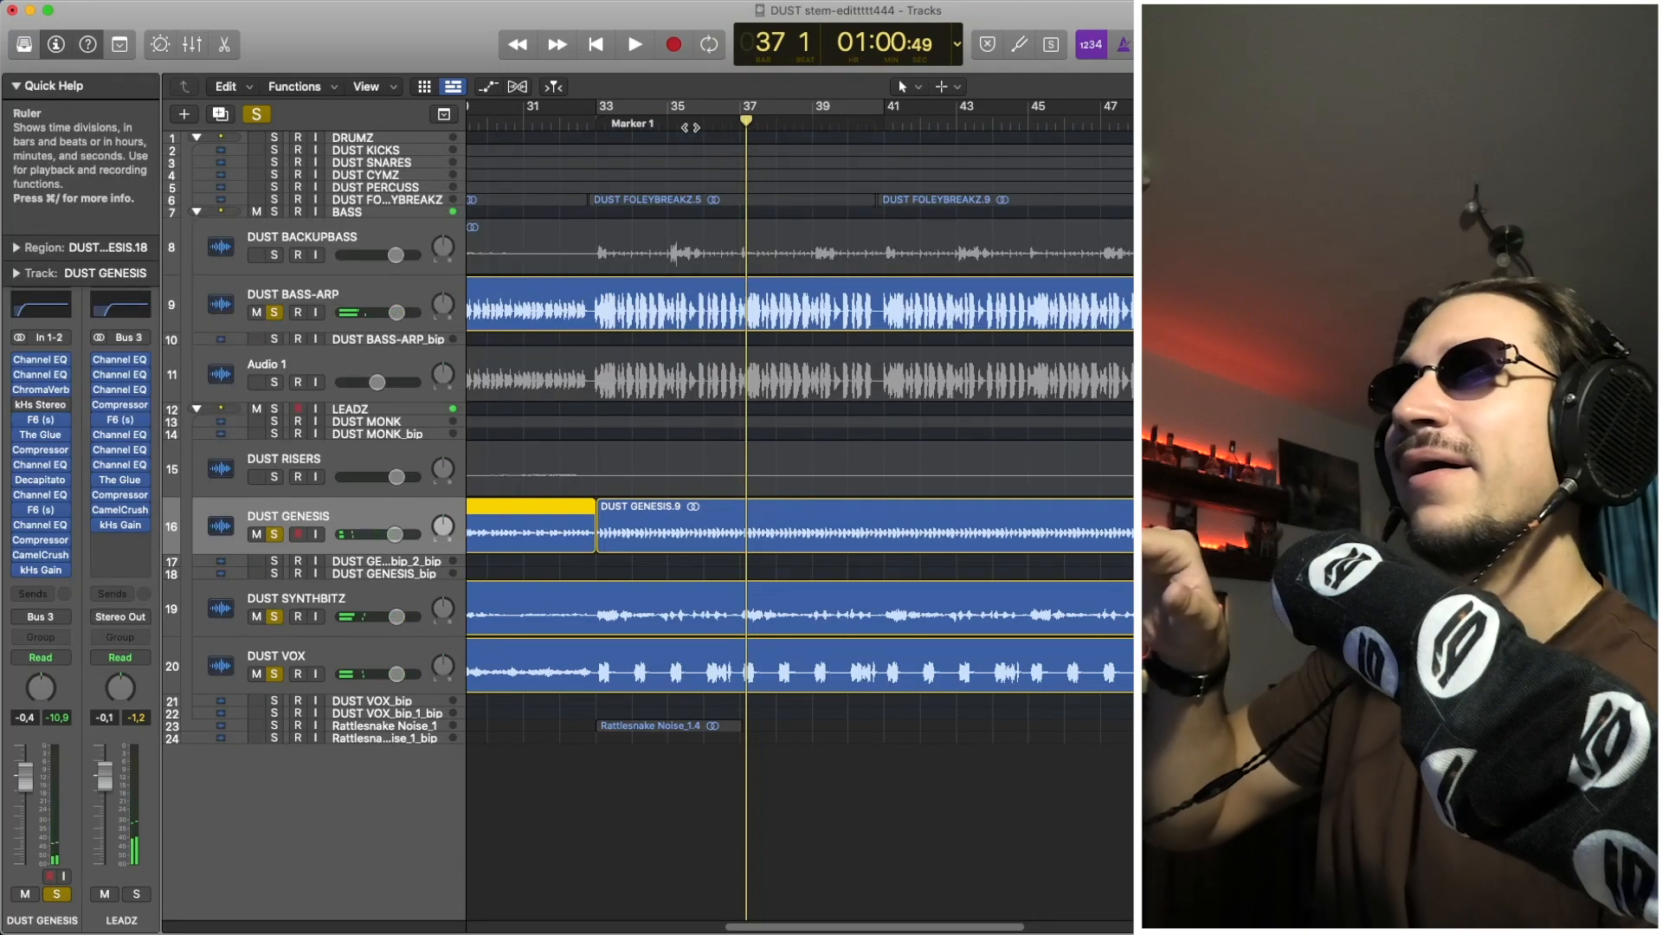
Play the four soloed stems from bar 40 through the transition into bar 41
drag(715, 125, 690, 127)
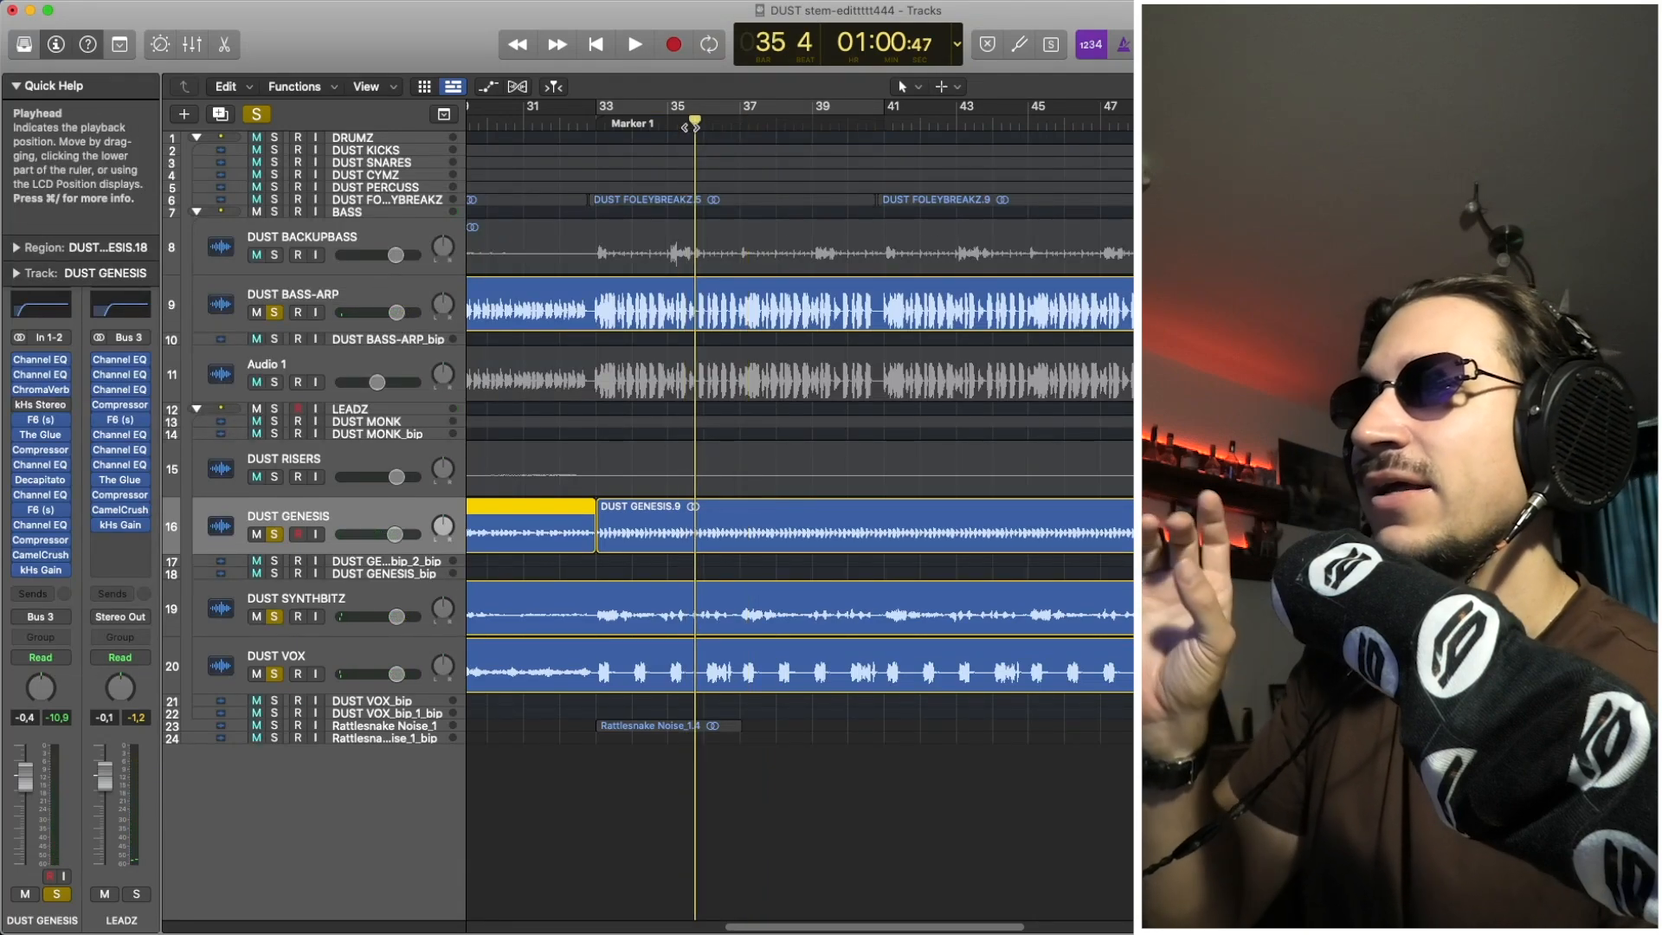
double_click(847, 122)
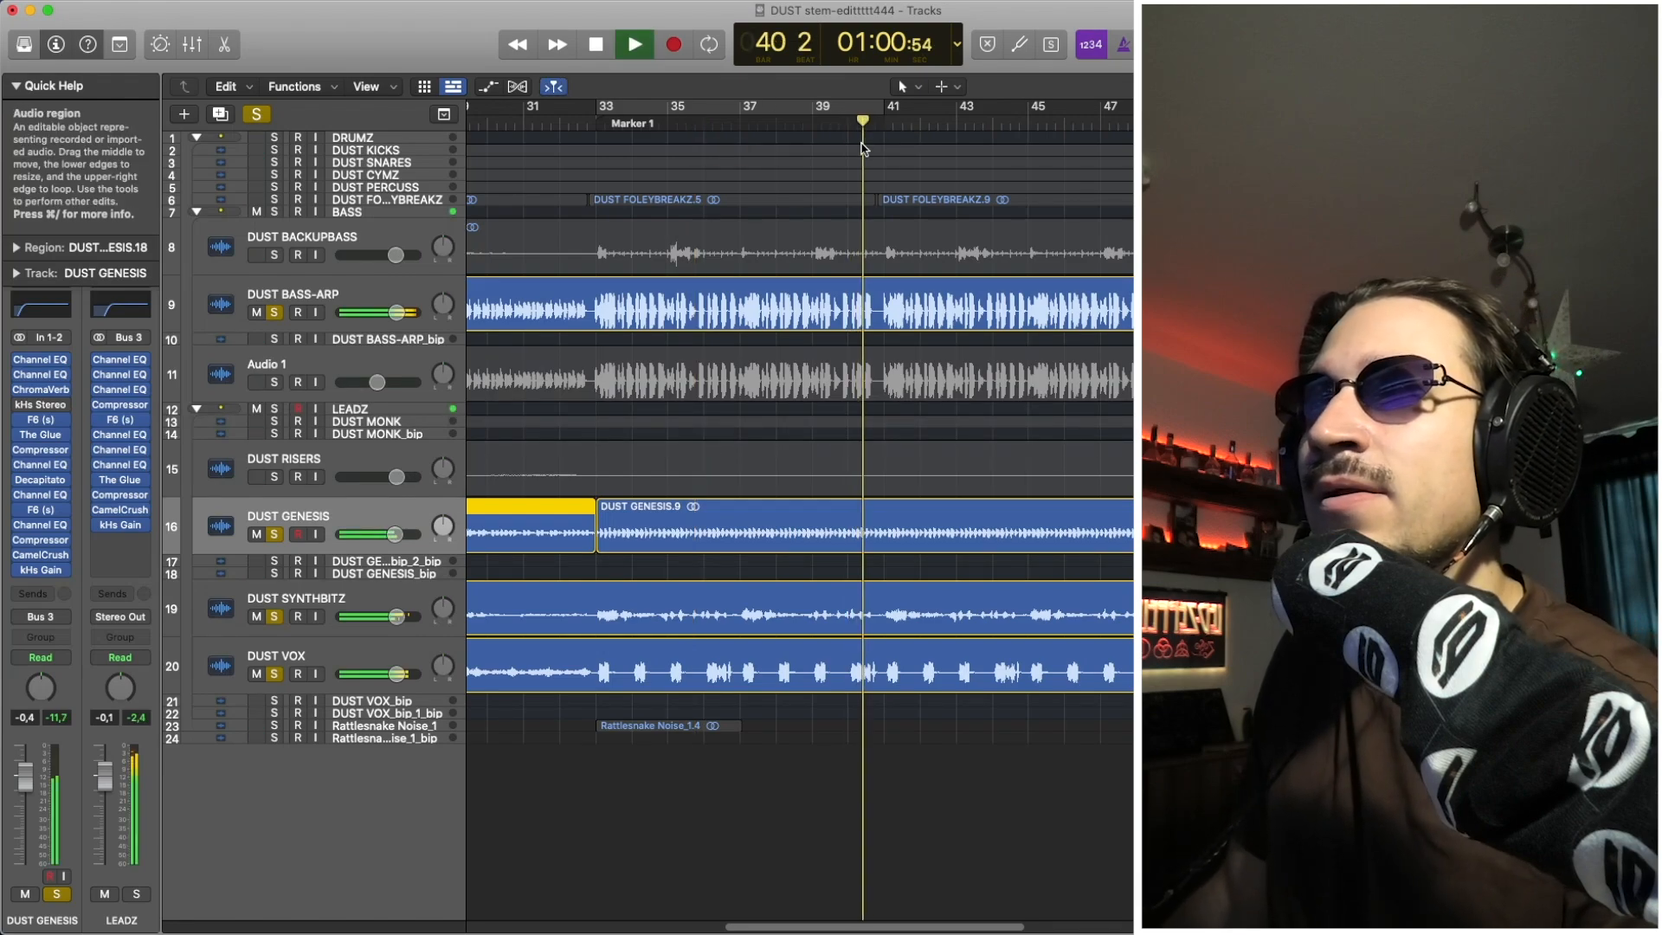
click(848, 120)
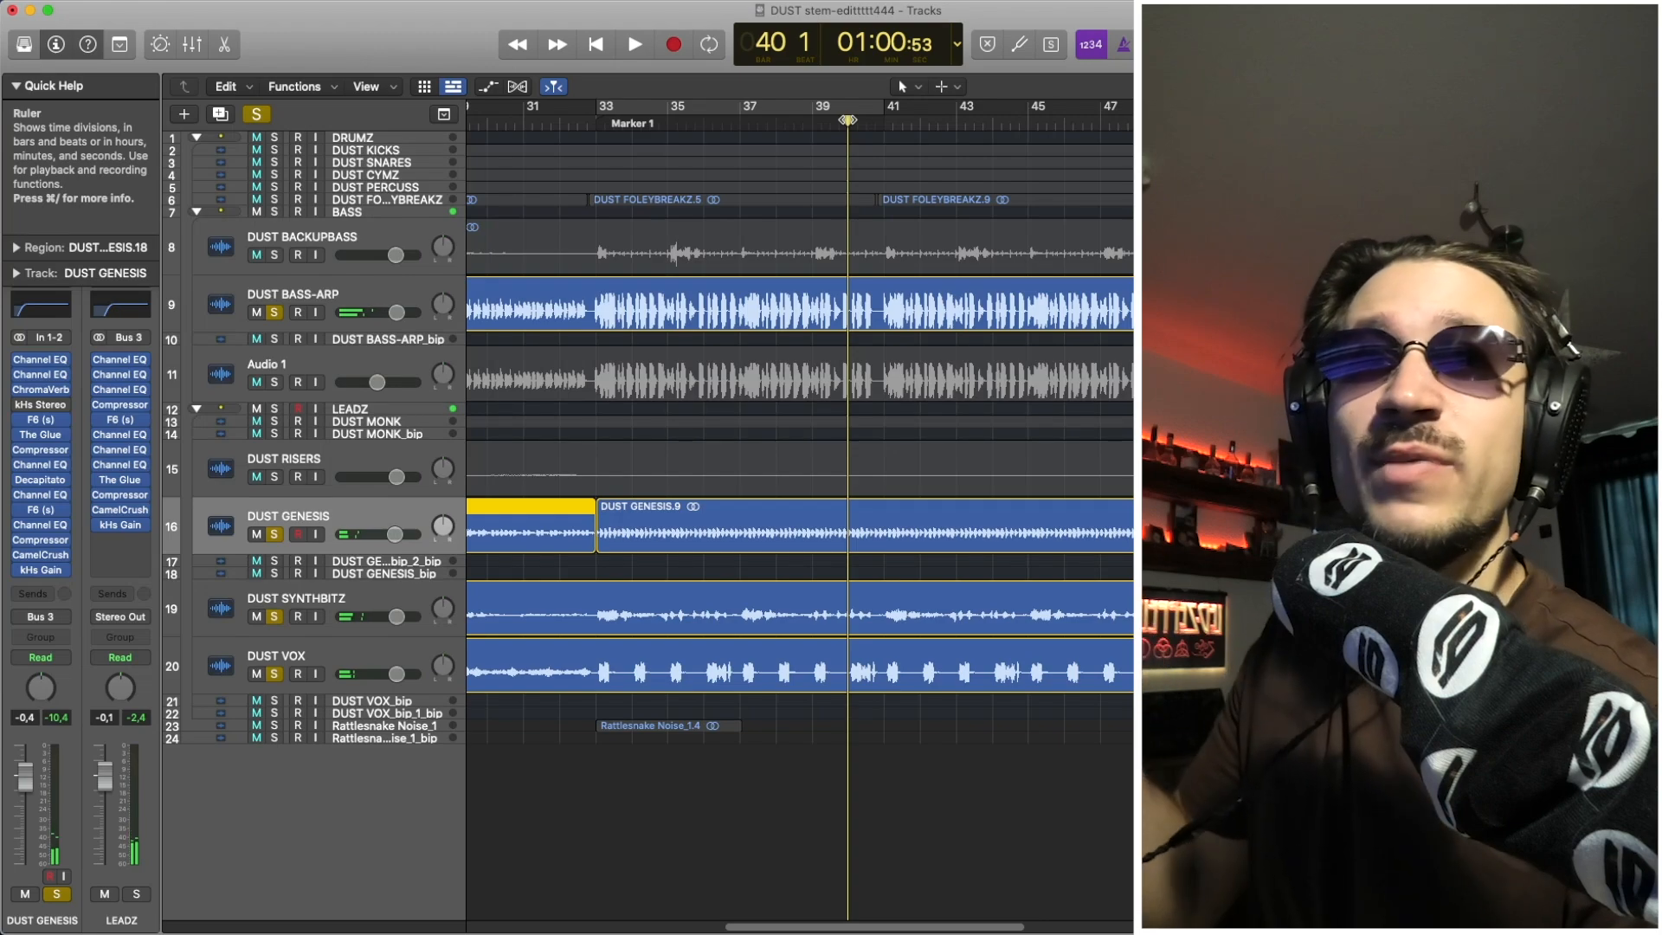
key(space)
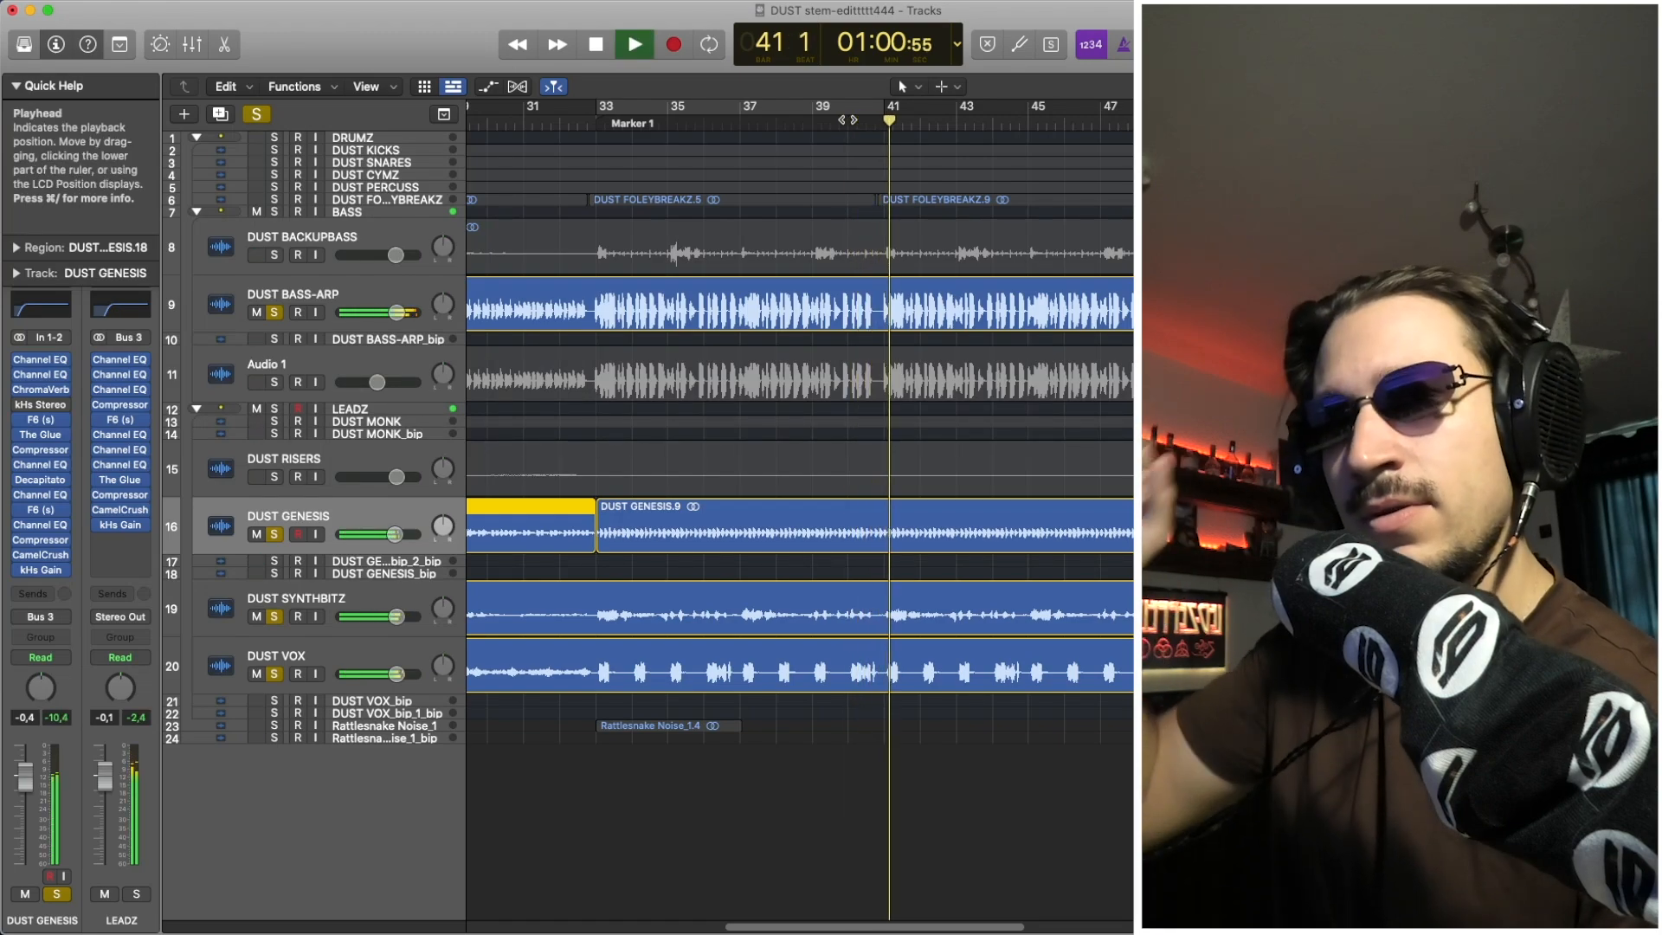
key(space)
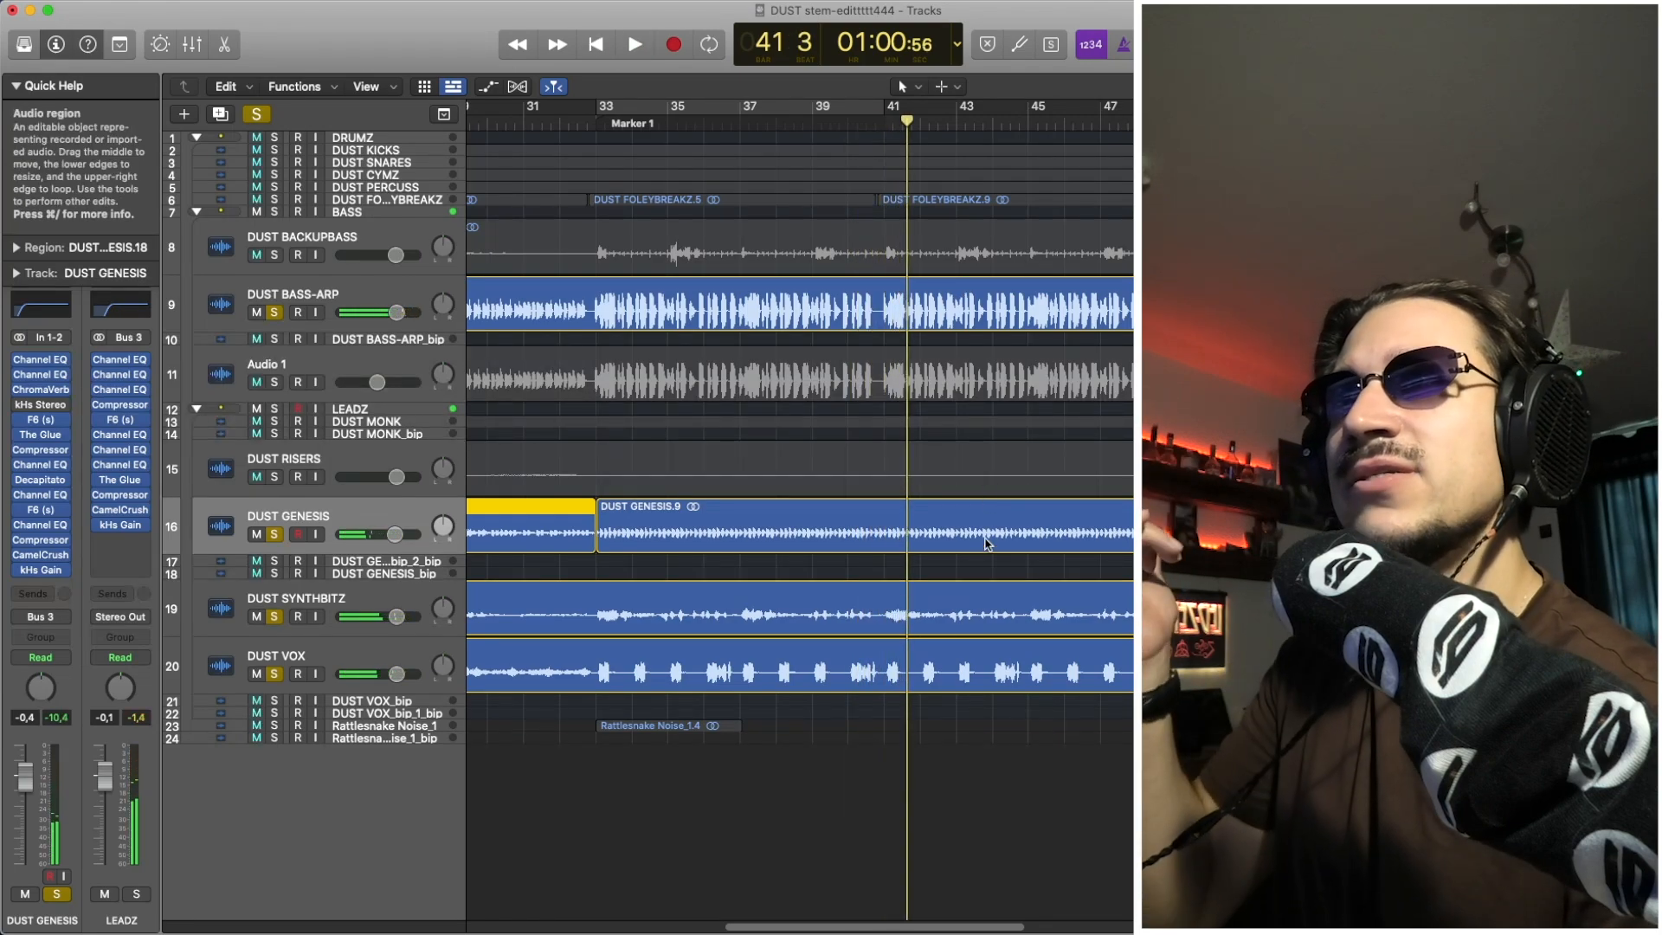
Select the DUST GENESIS.9 region and play the four soloed stems from about bar 48
click(993, 507)
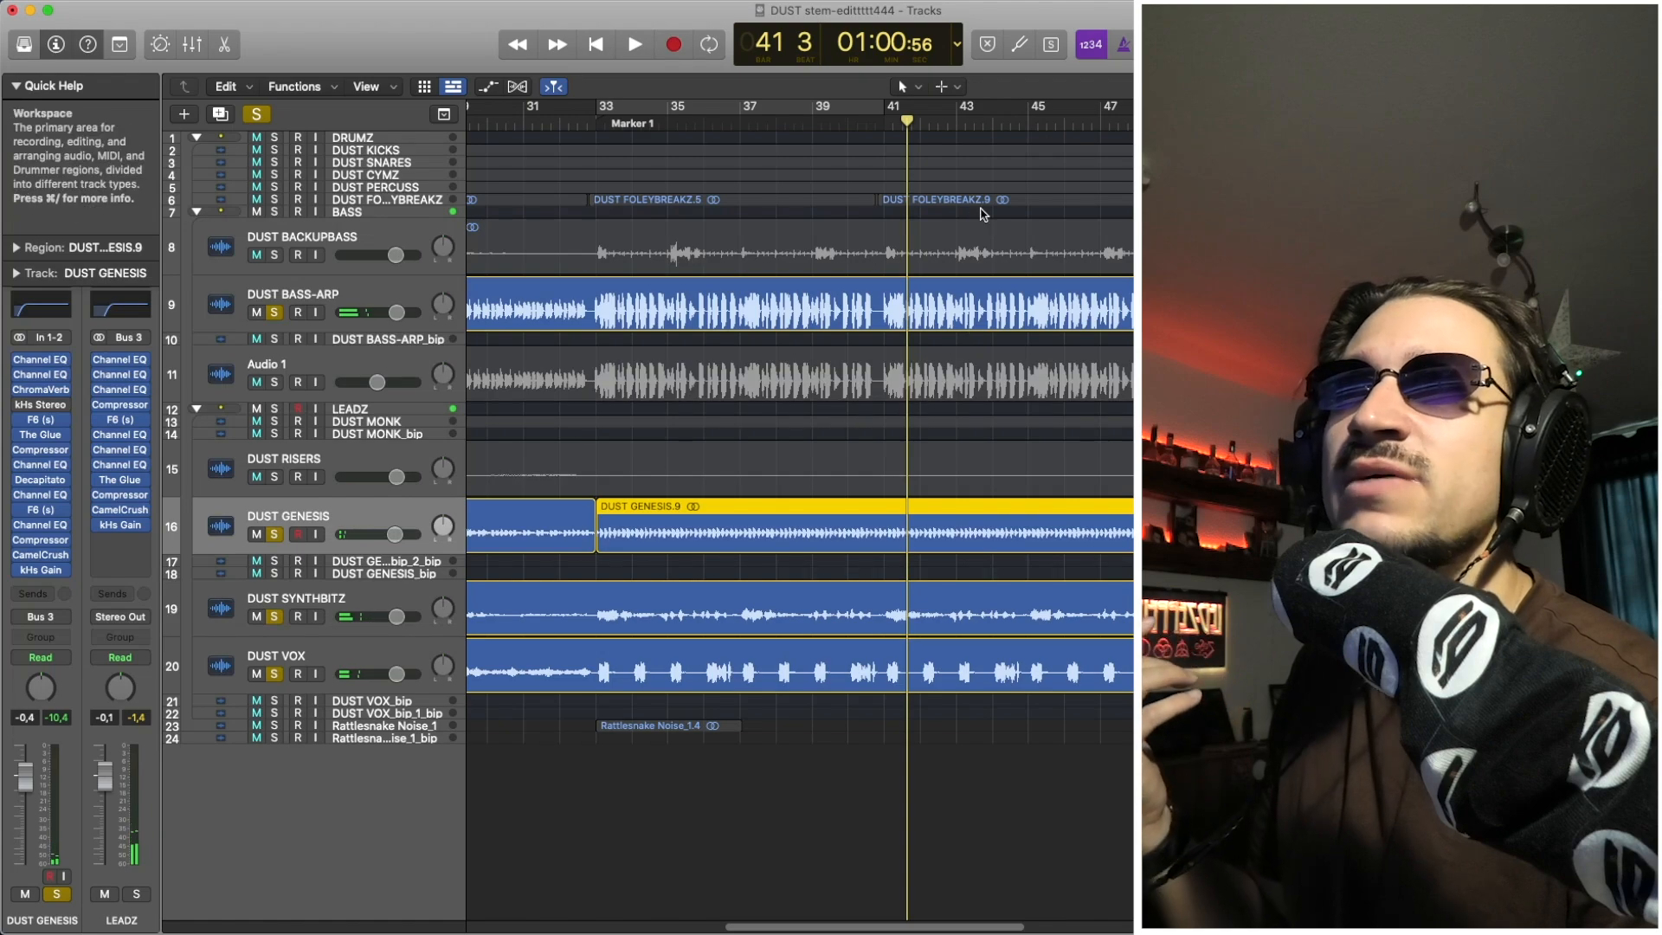
click(1082, 130)
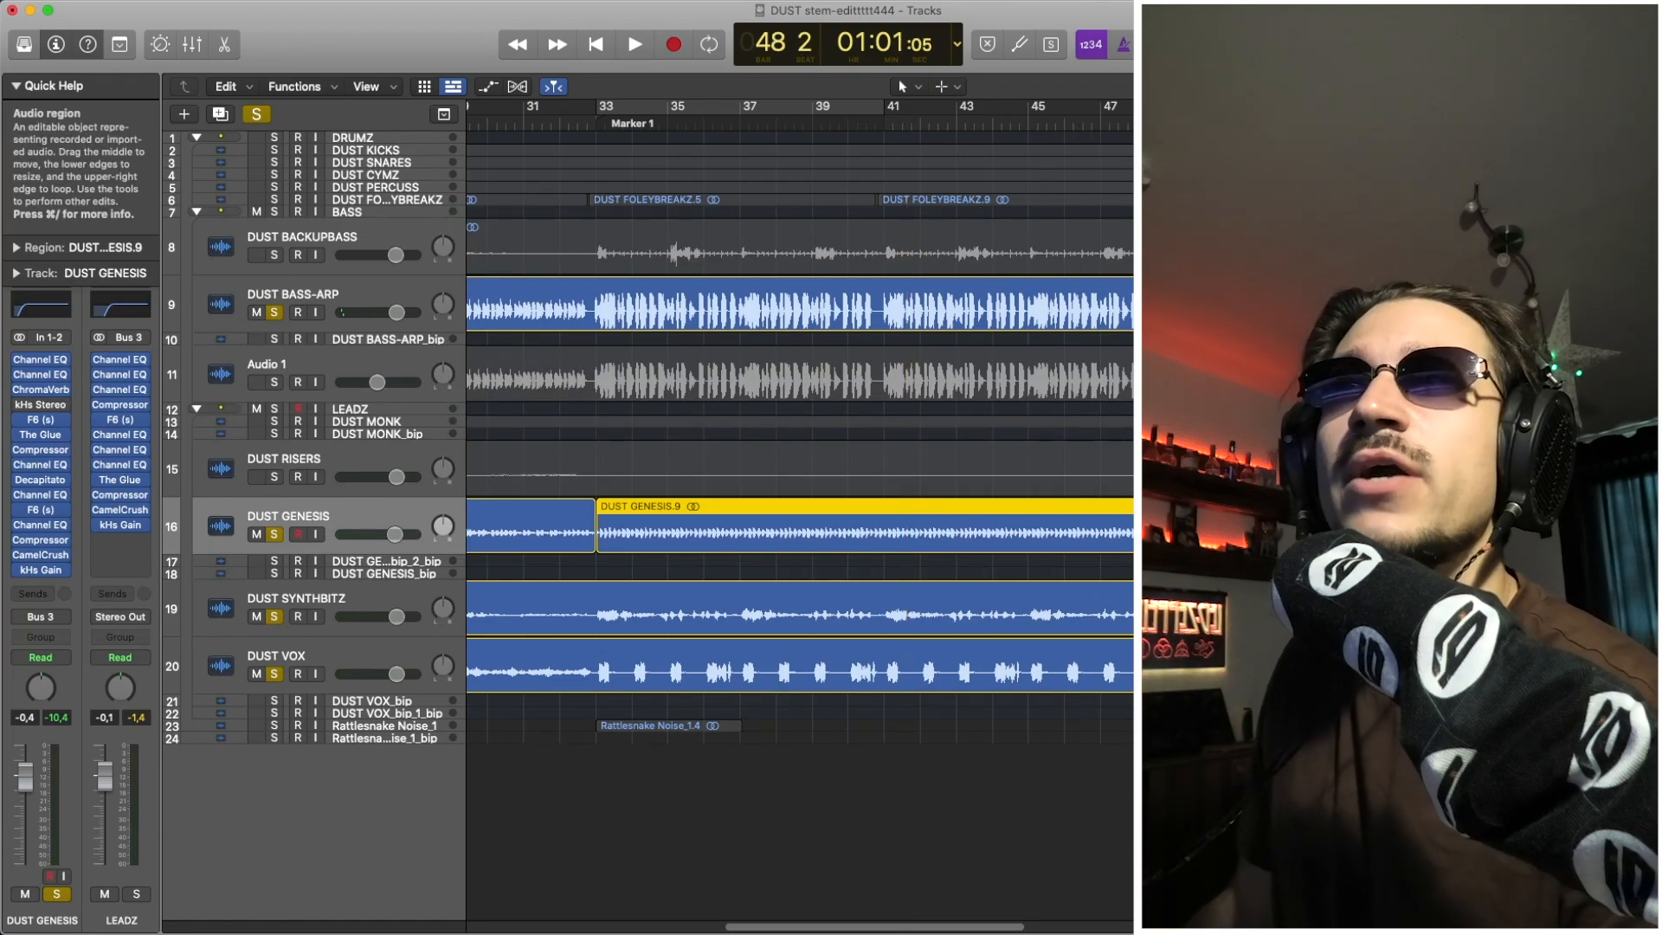
scroll(796, 432, right, 5)
key(space)
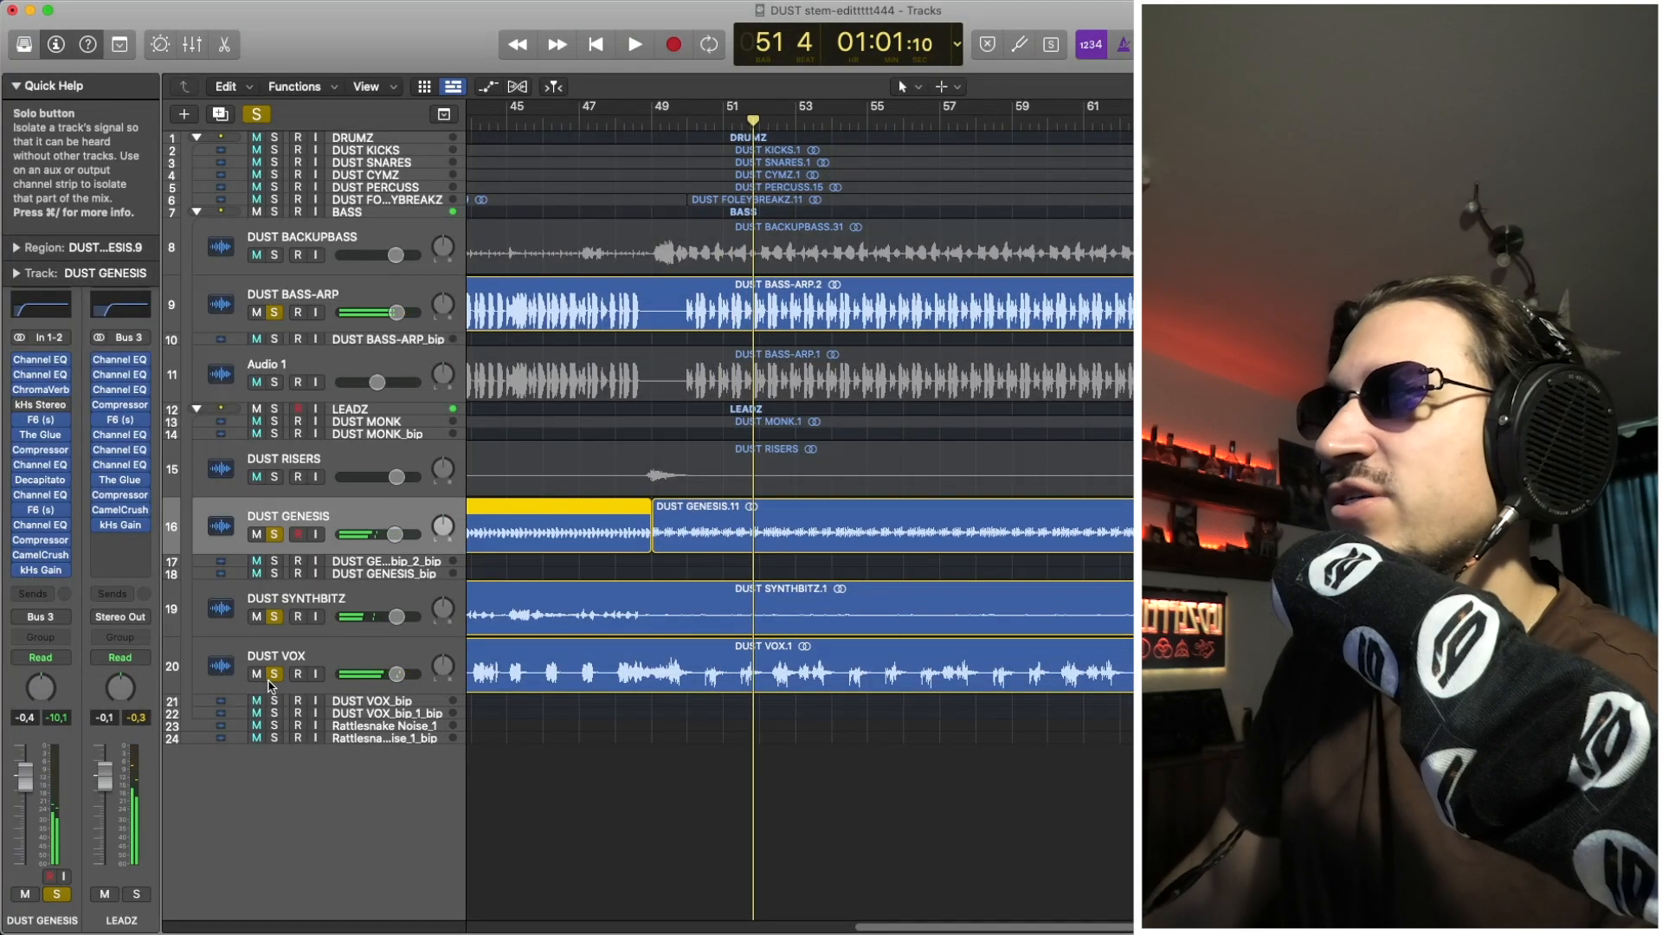
Clear the solos on all four stems and compare DUST GENESIS alone with the full mix from about bar 52
drag(274, 673, 273, 312)
key(space)
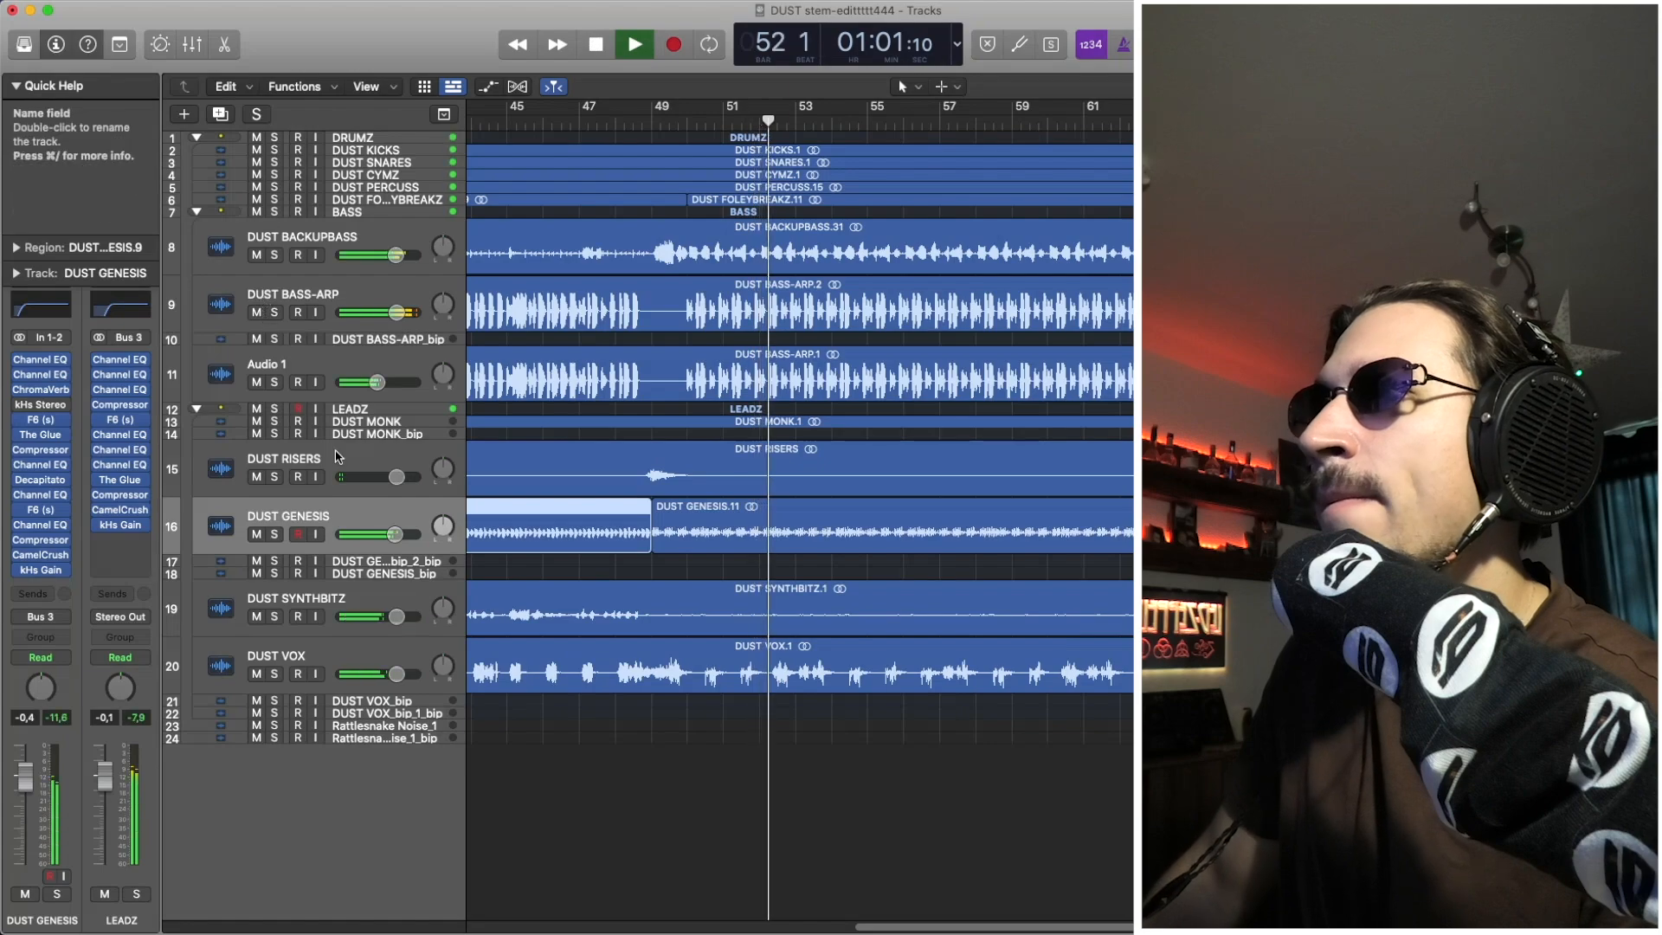
click(275, 534)
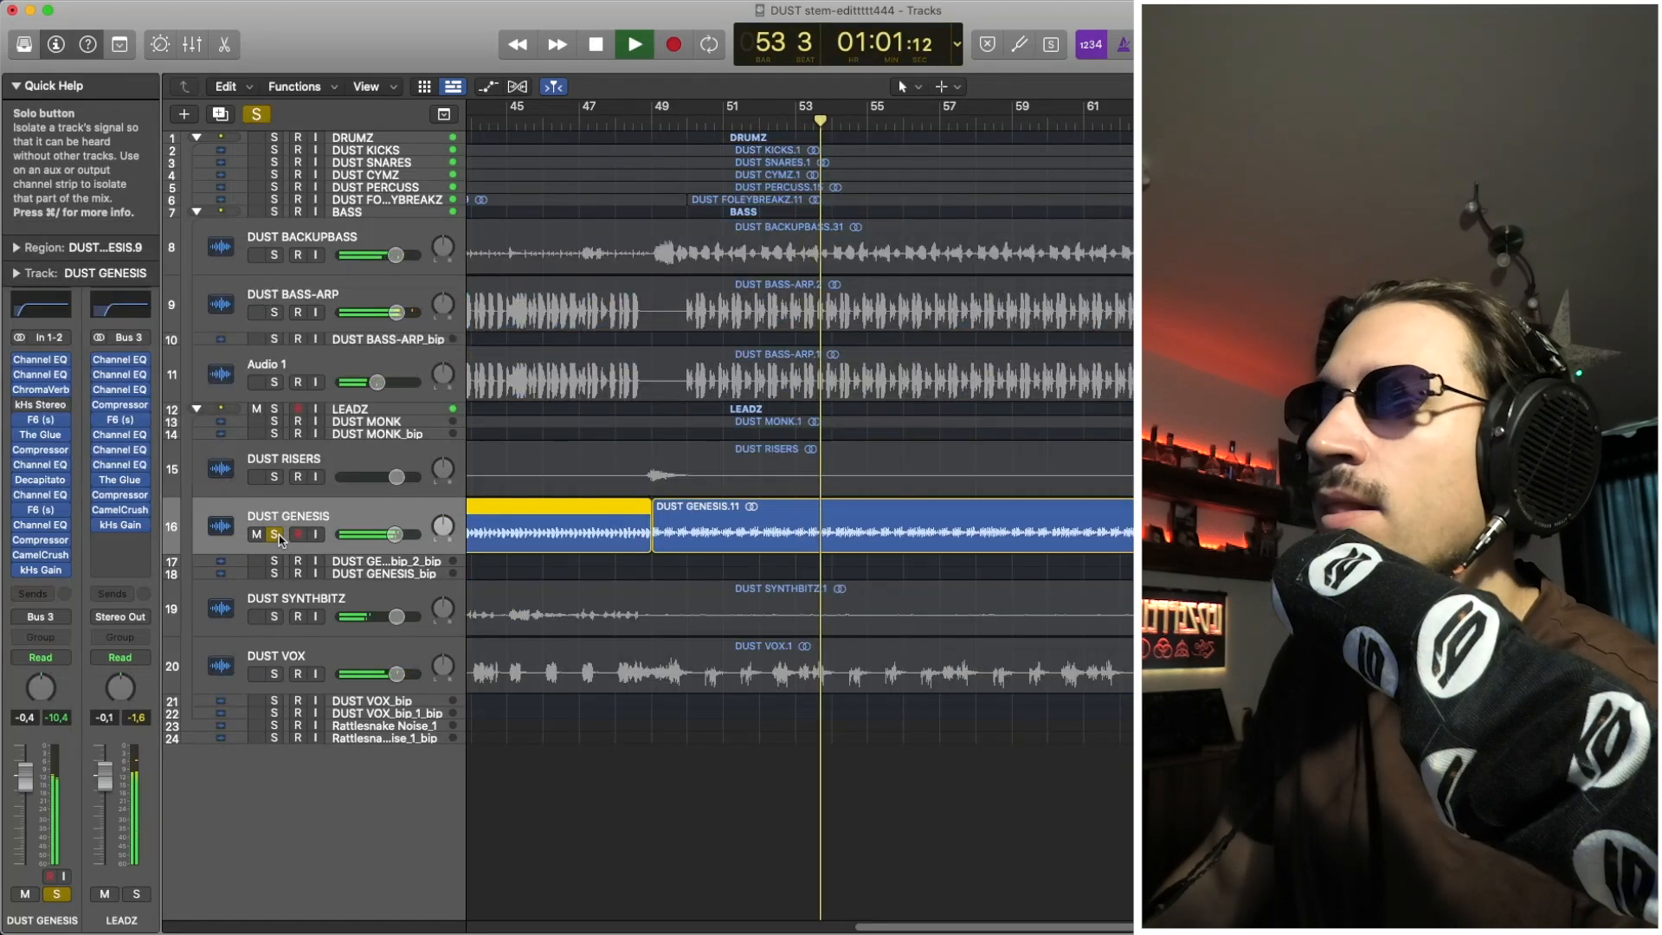
click(276, 534)
key(space)
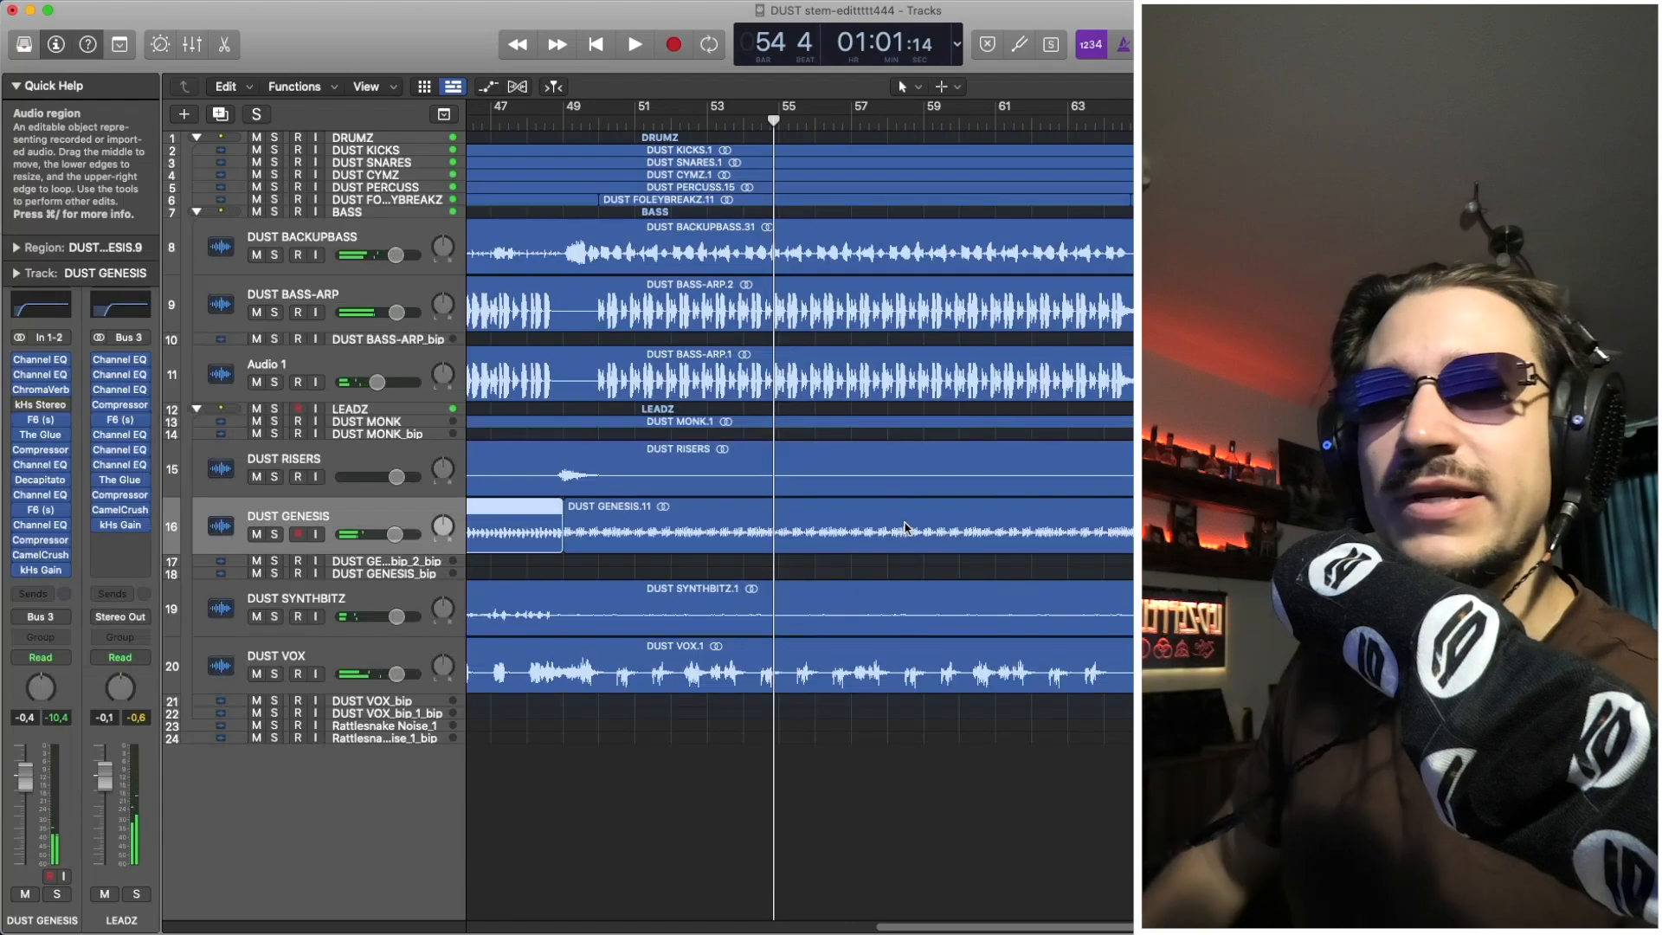
key(space)
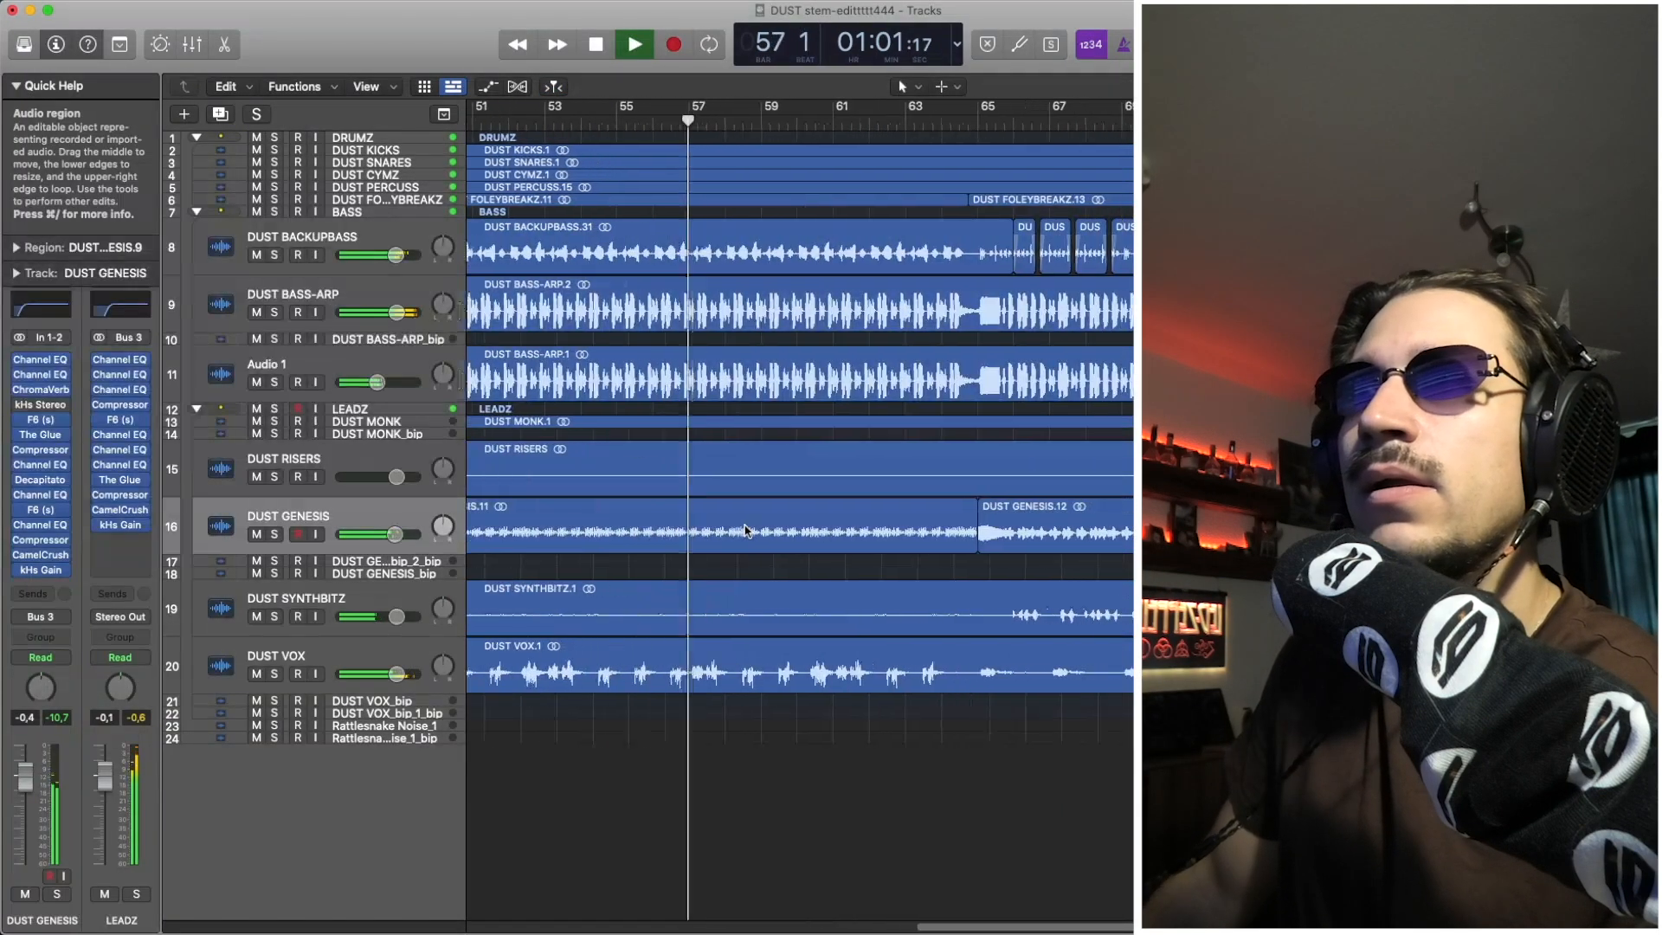
key(space)
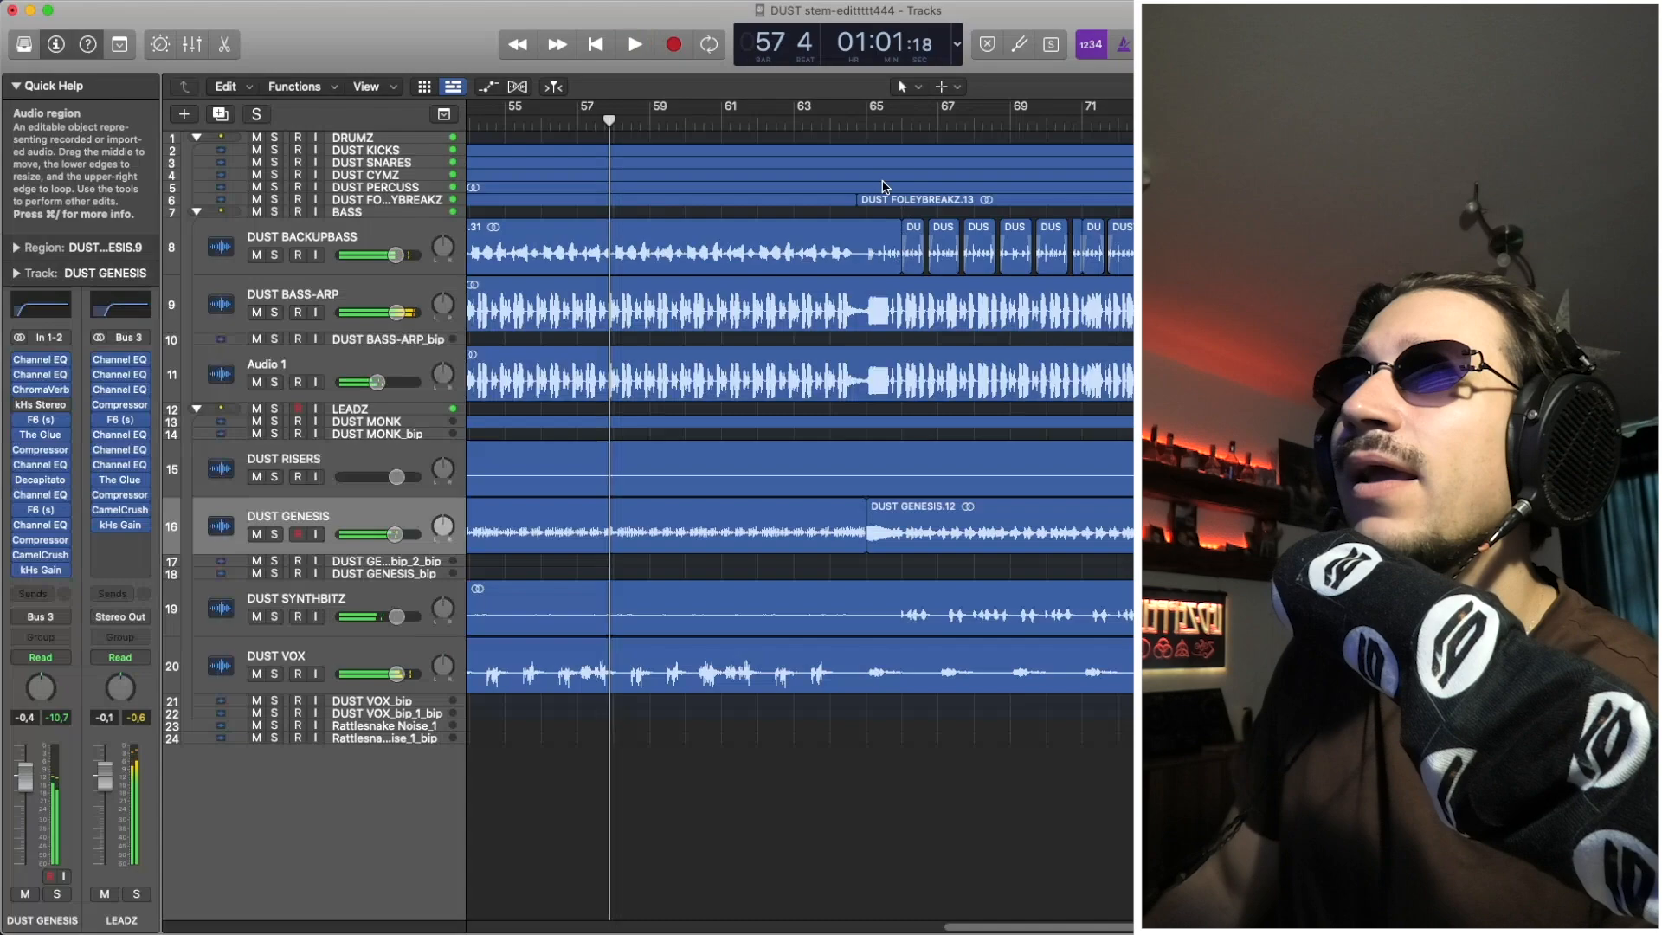
Play from bar 64 with DUST GENESIS soloed, and clear its solo during playback to hear the full mix
click(839, 123)
scroll(649, 373, right, 3)
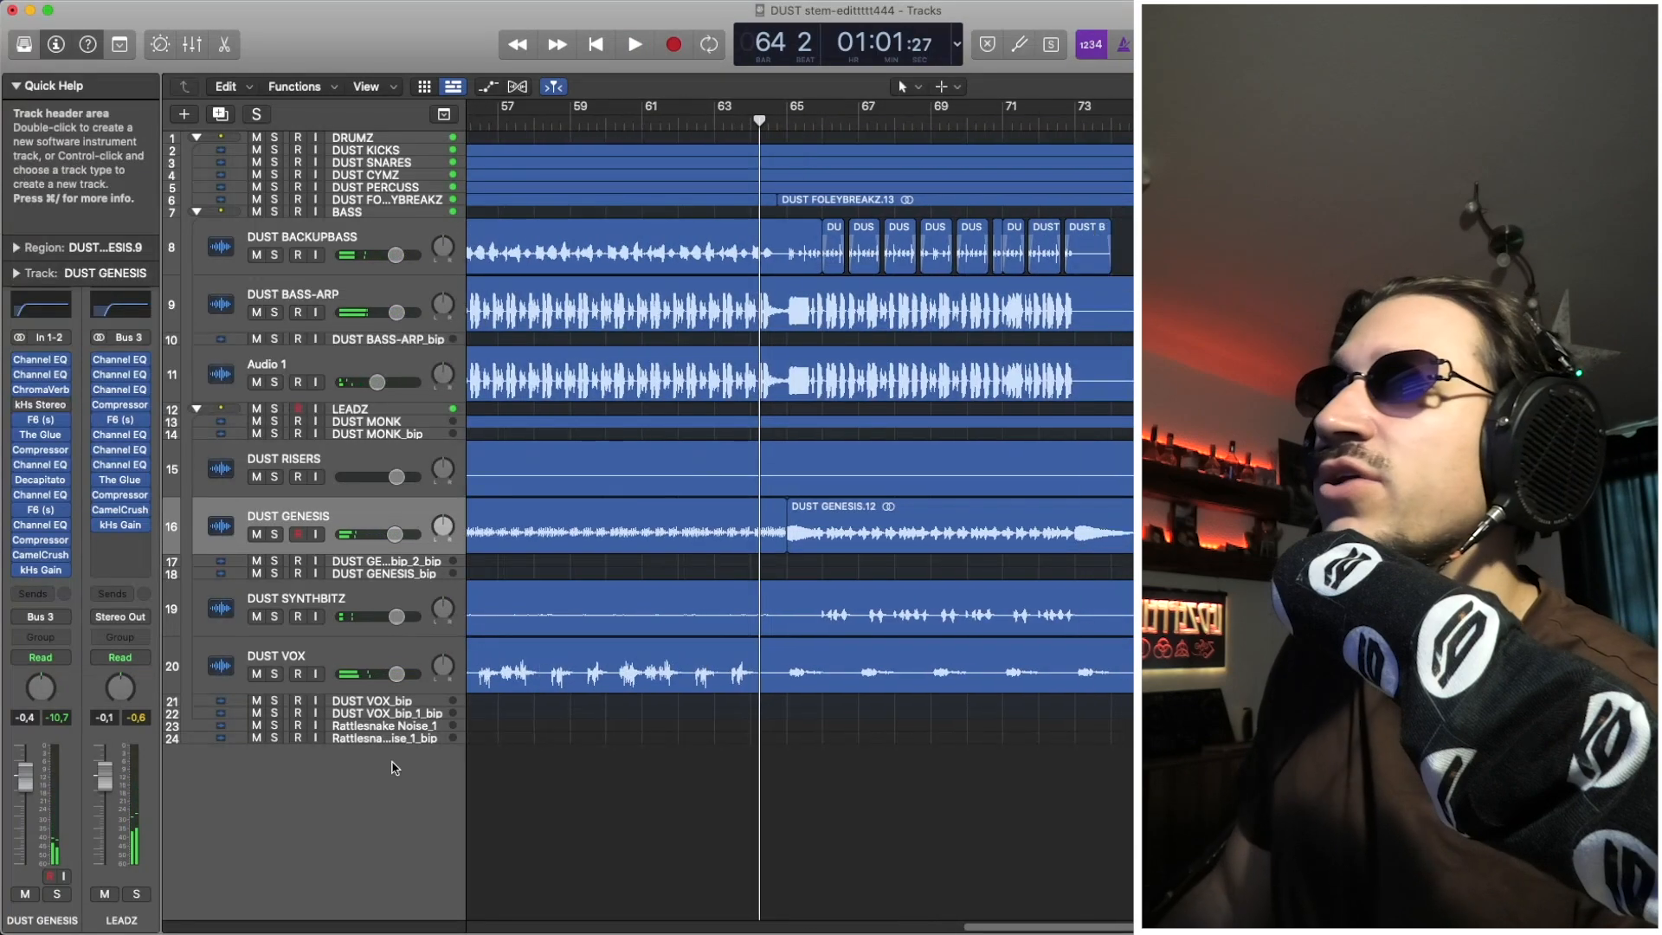
key(space)
click(275, 534)
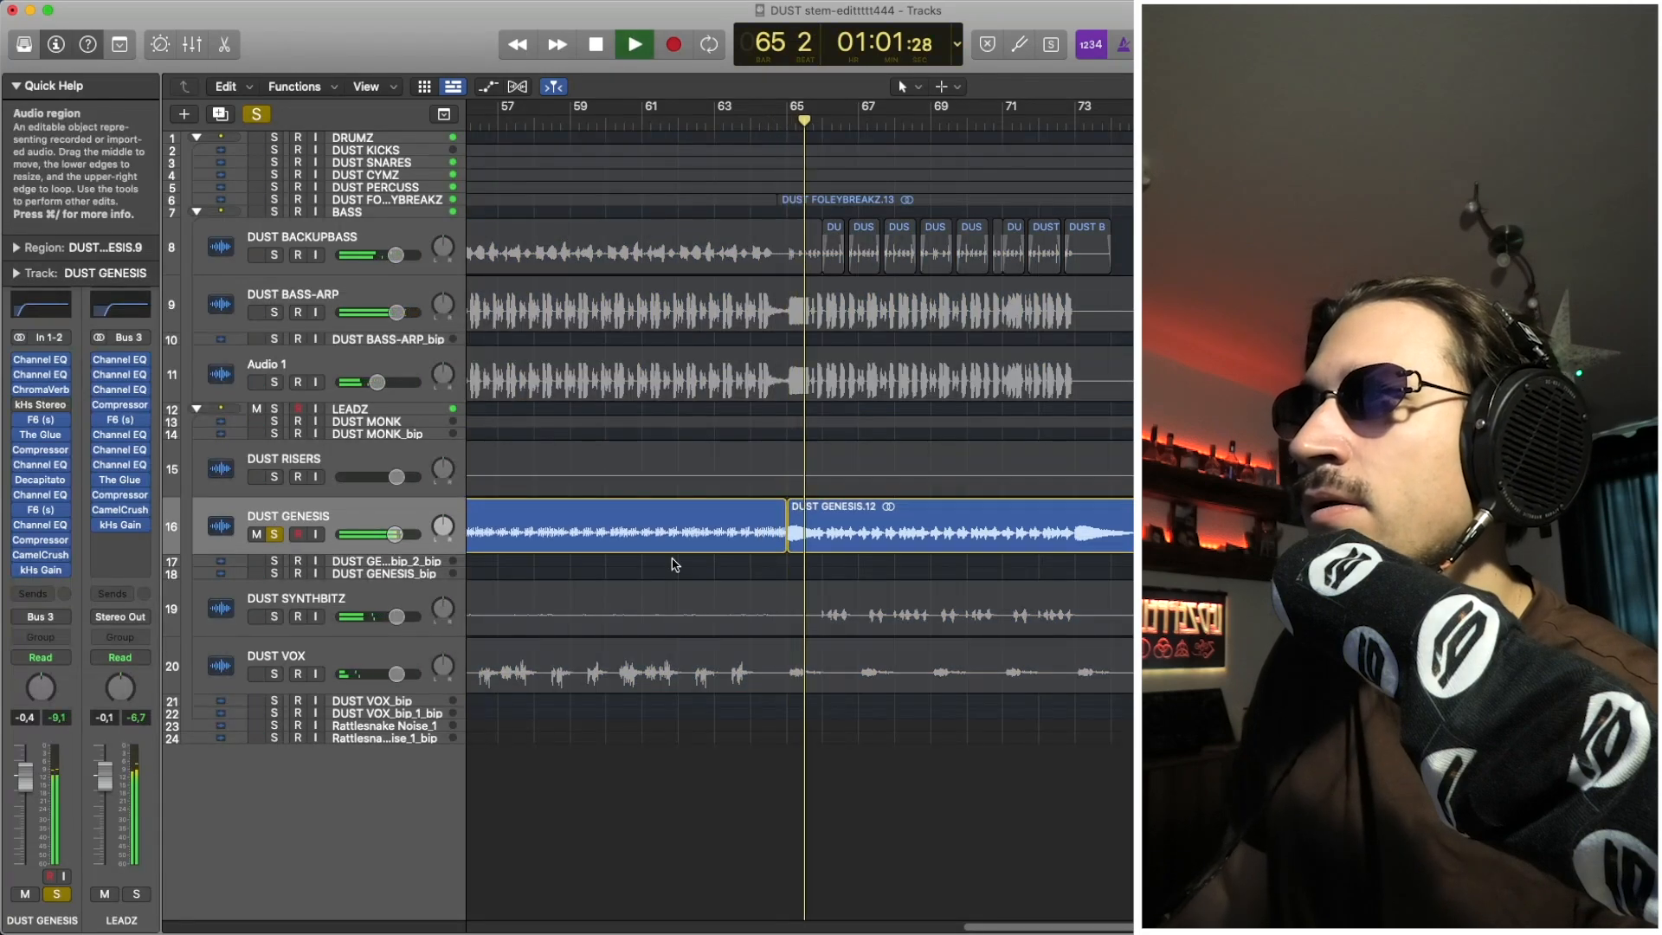
click(275, 534)
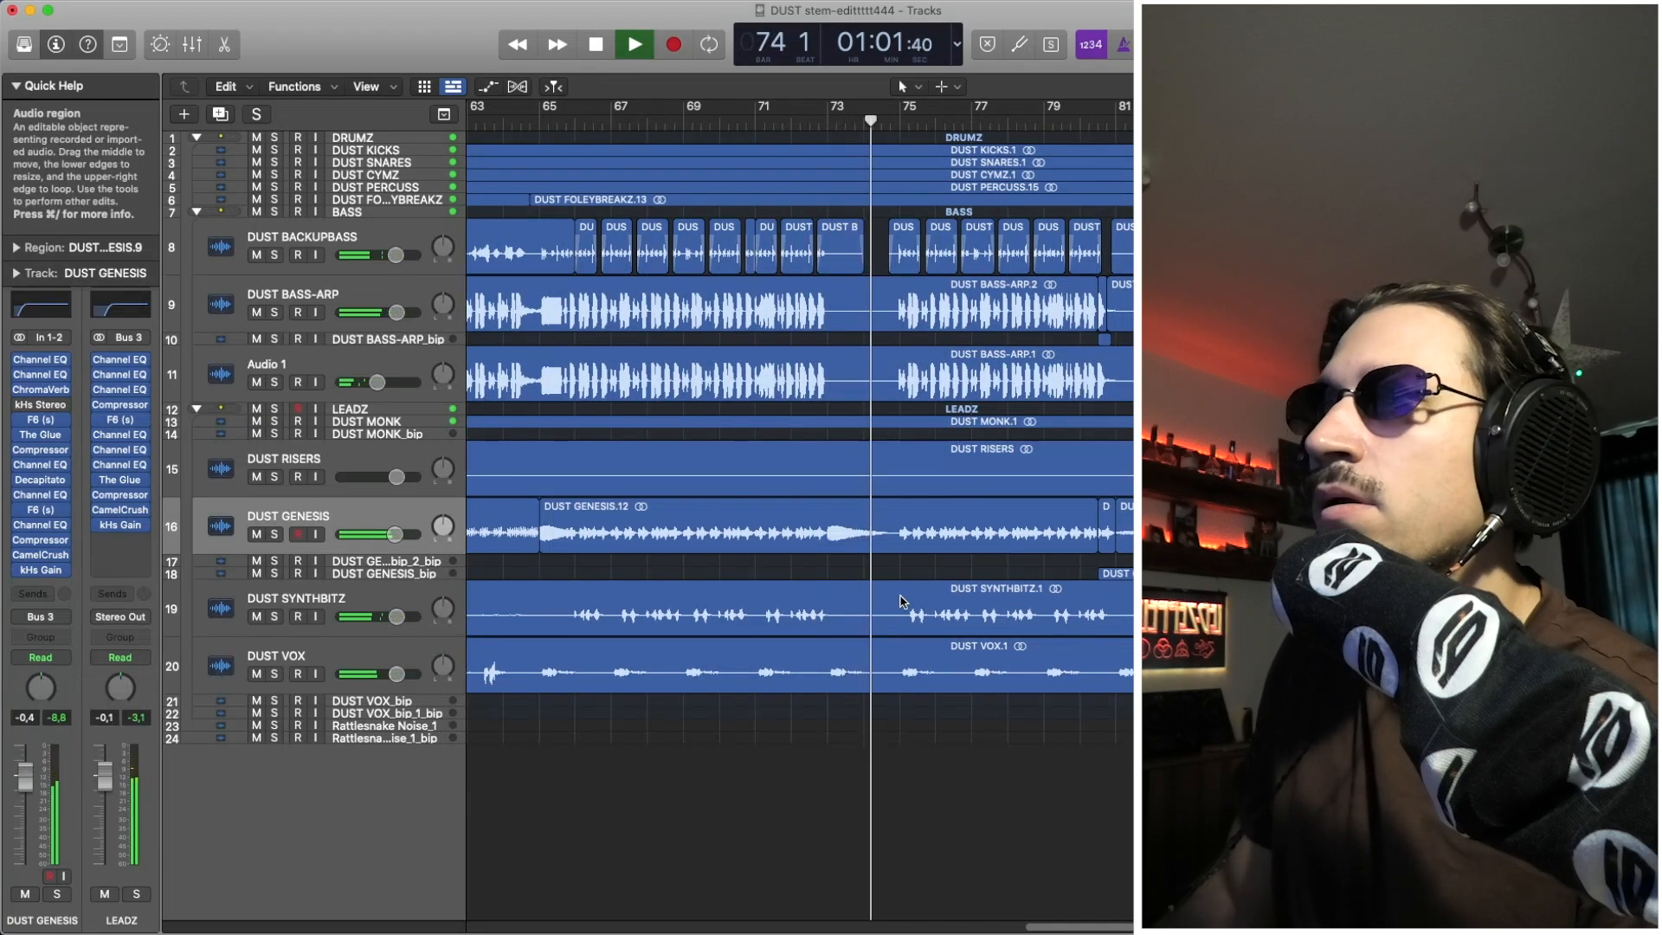
key(space)
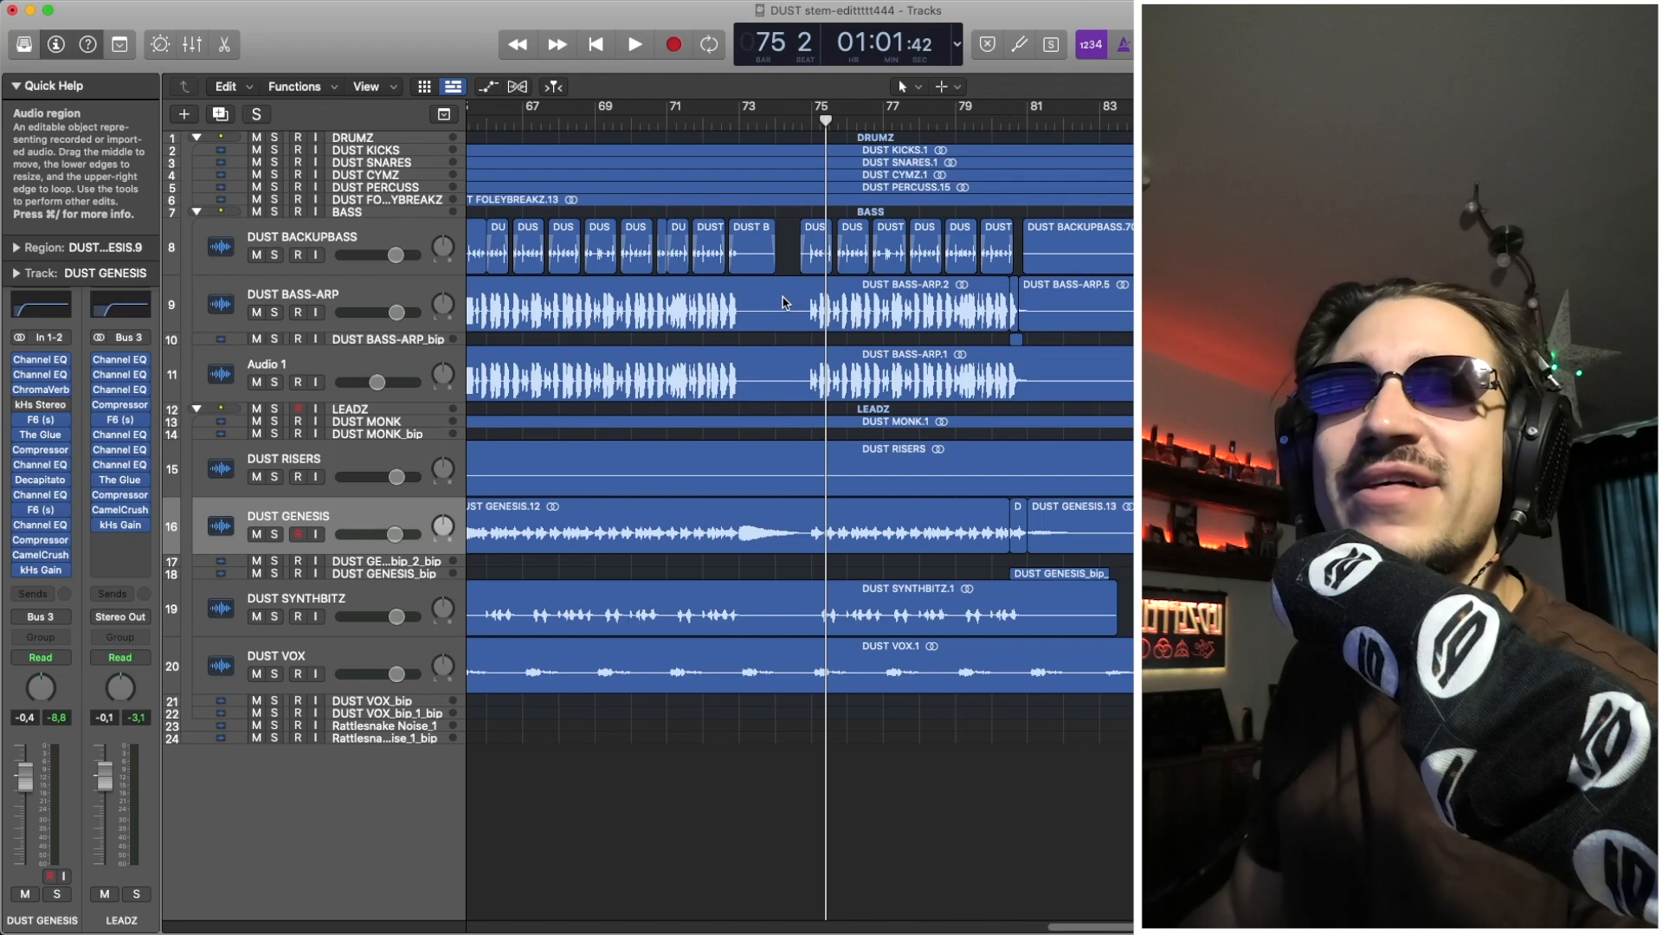
Play the full mix from bar 73 through the bass break, and play the following section into bar 82
click(741, 124)
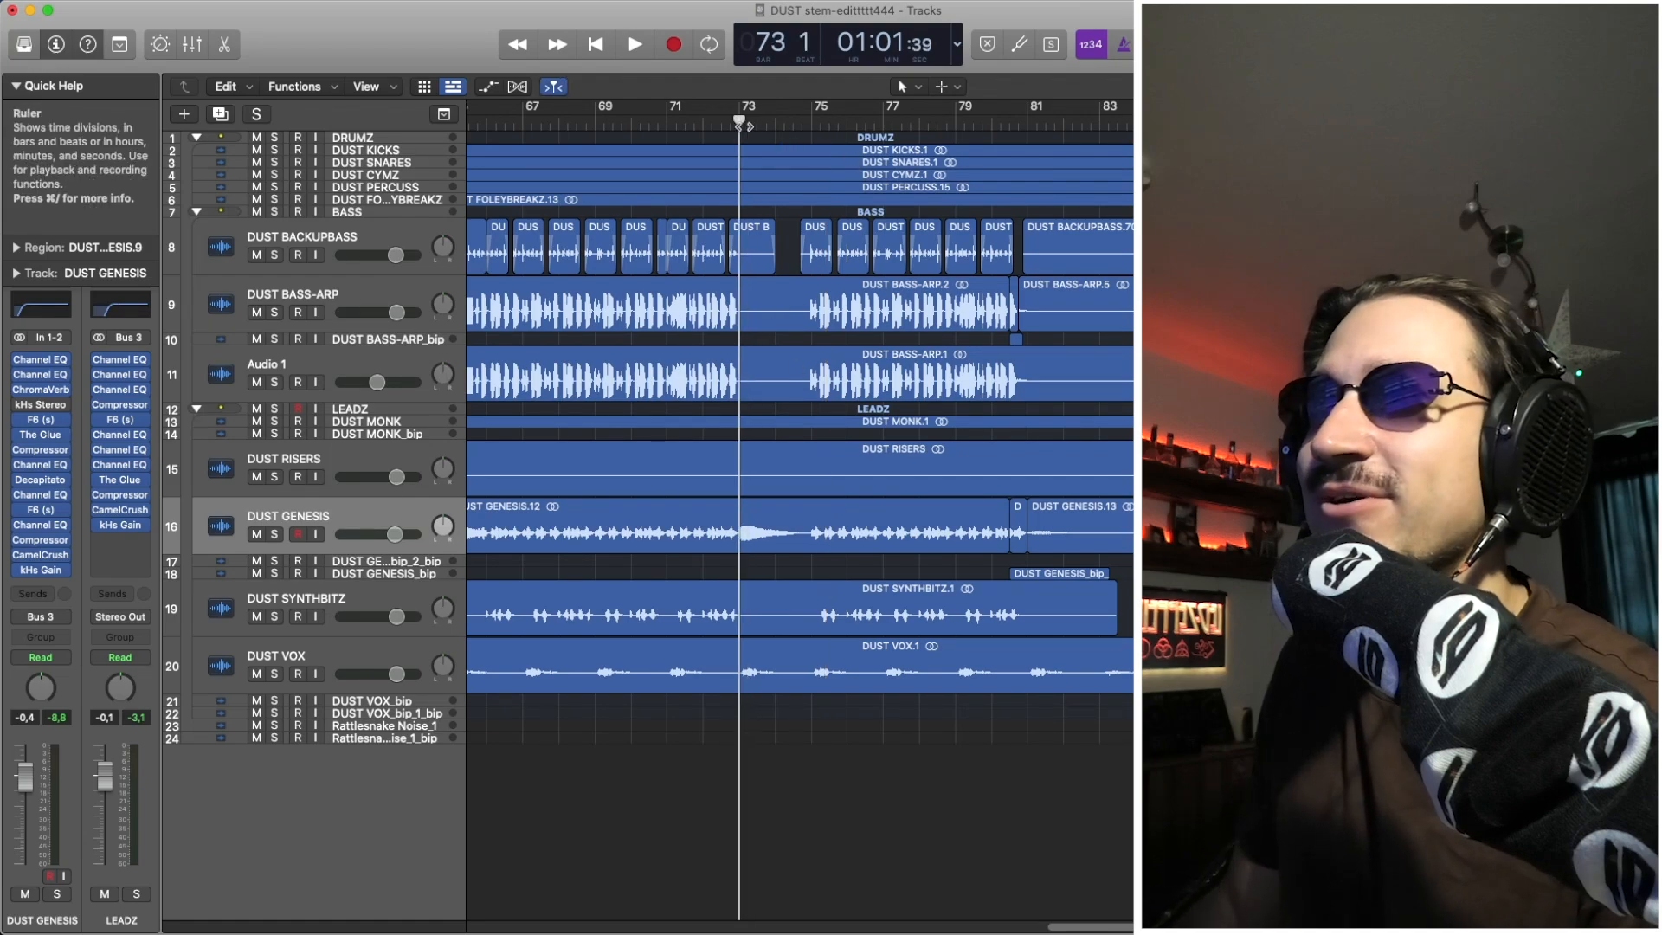
key(space)
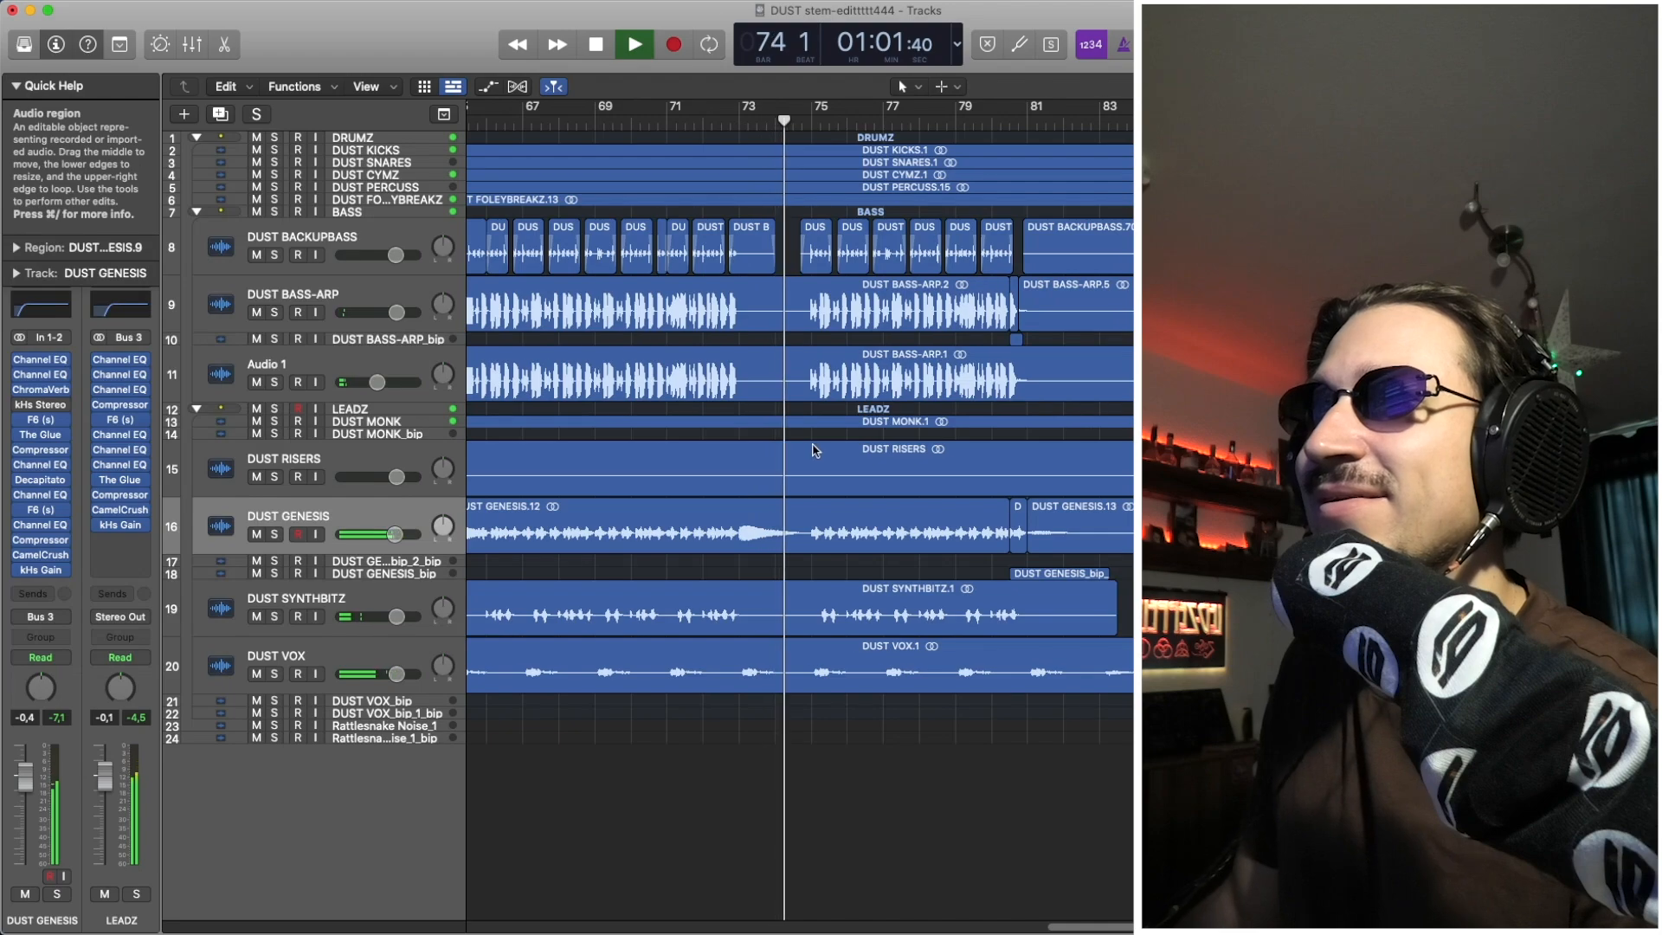
key(space)
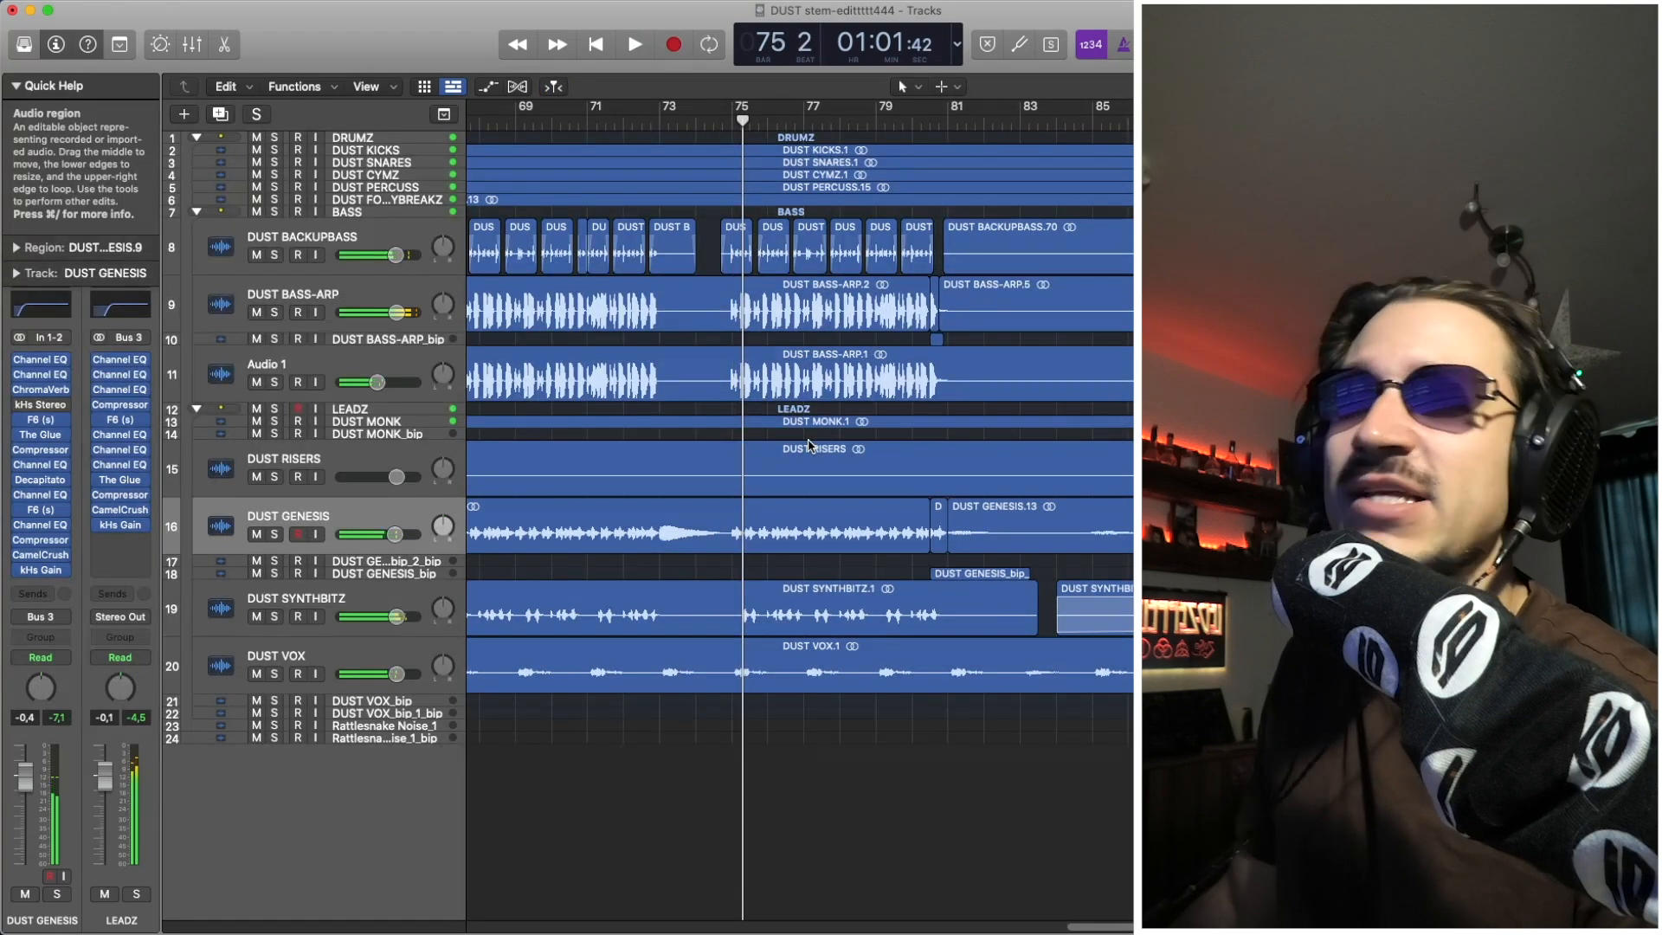
scroll(755, 253, right, 5)
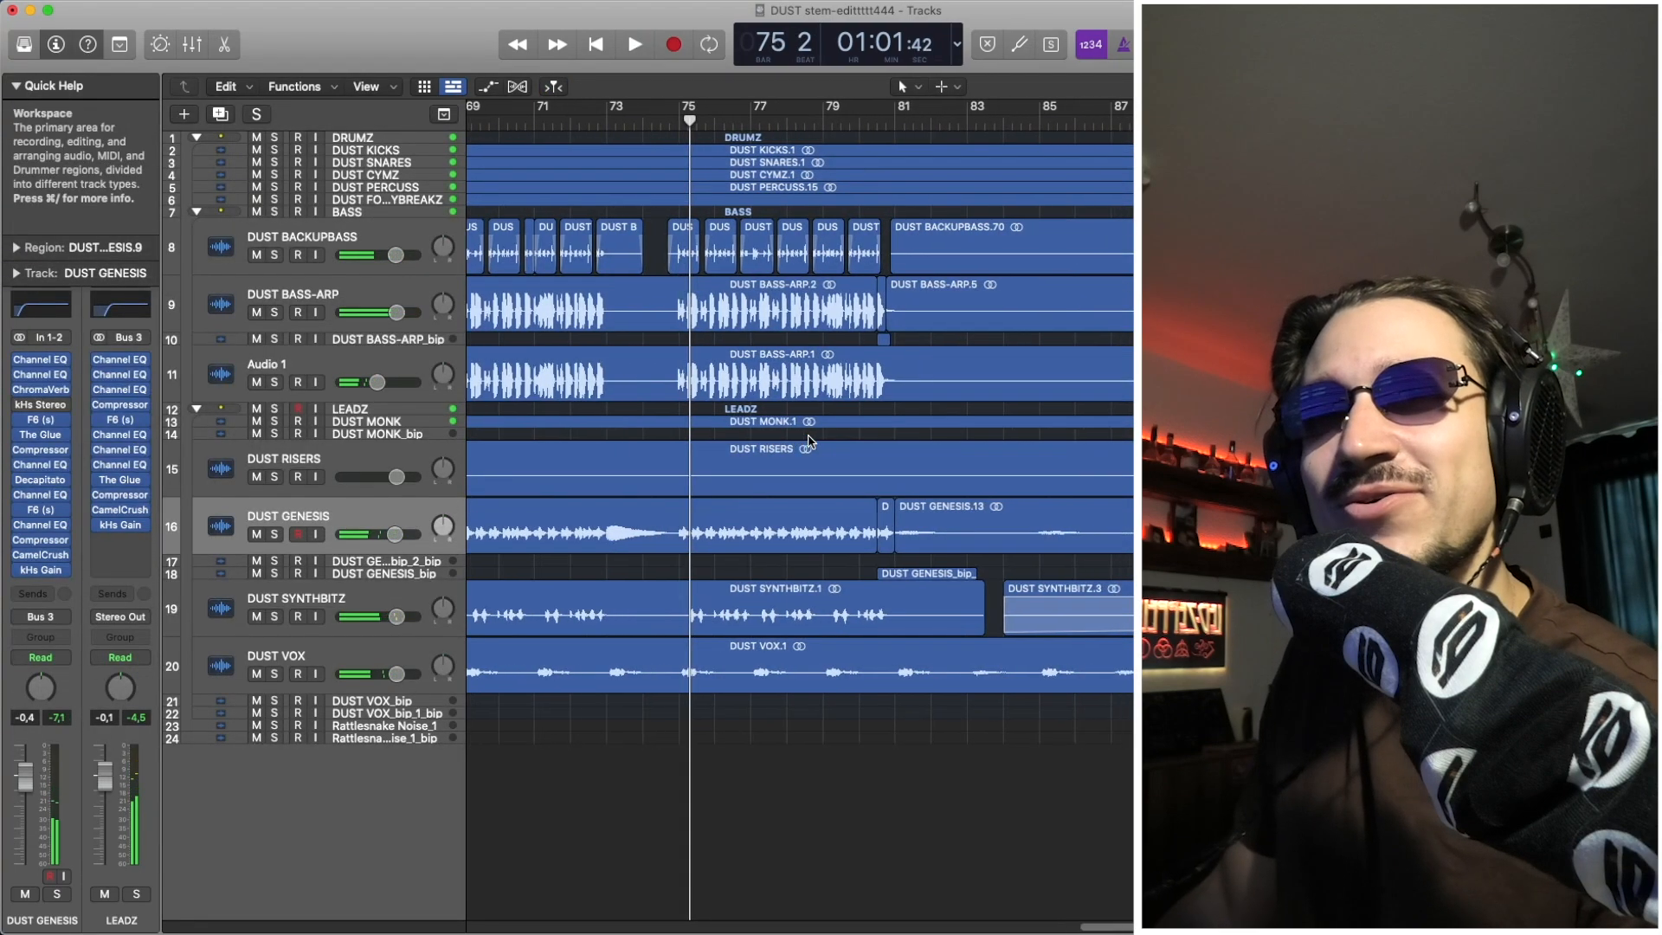
double_click(771, 123)
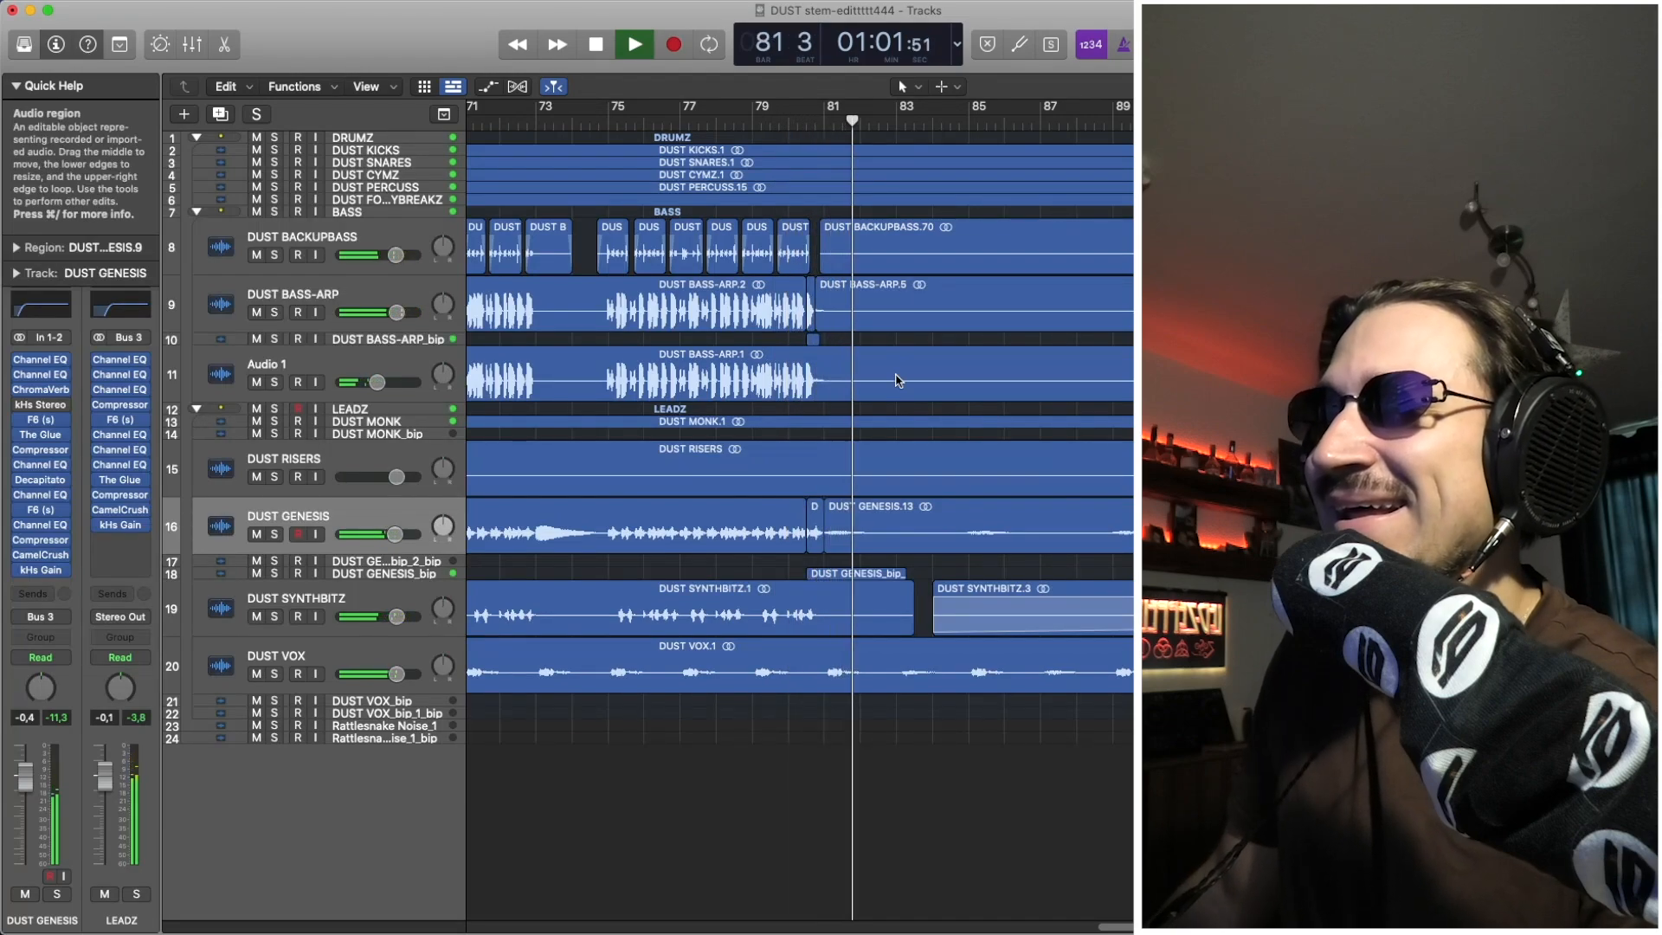
key(space)
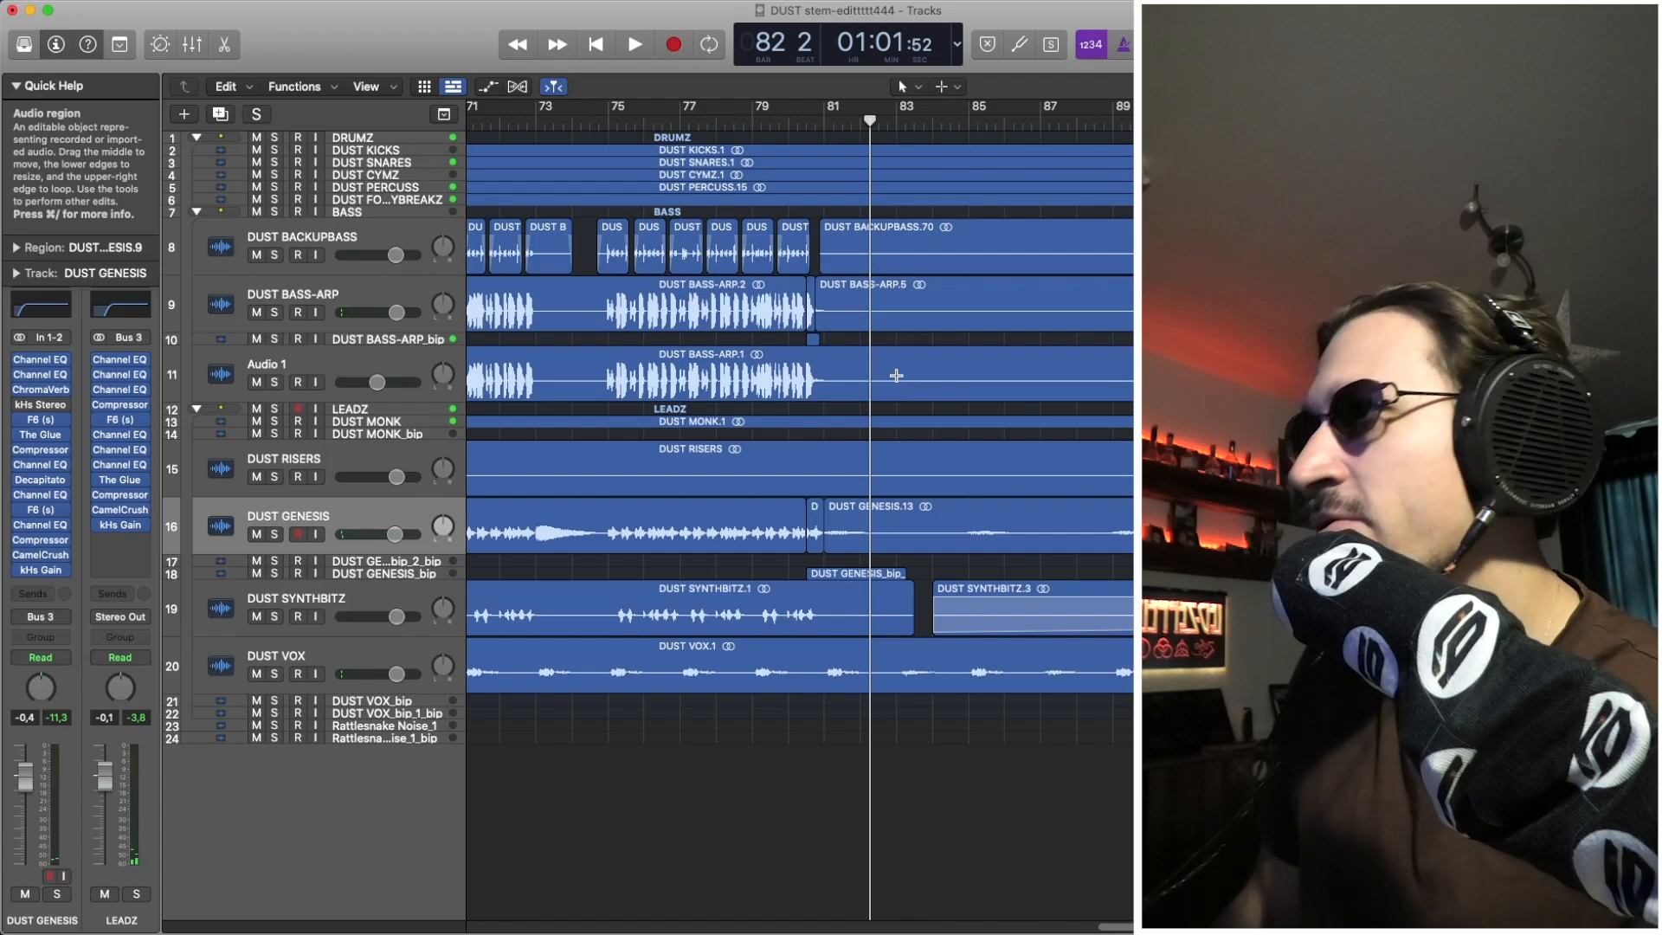
Select the DUST MONK track and compare it soloed against the full mix from about bar 79
key(super+Left)
key(super+Left)
click(402, 428)
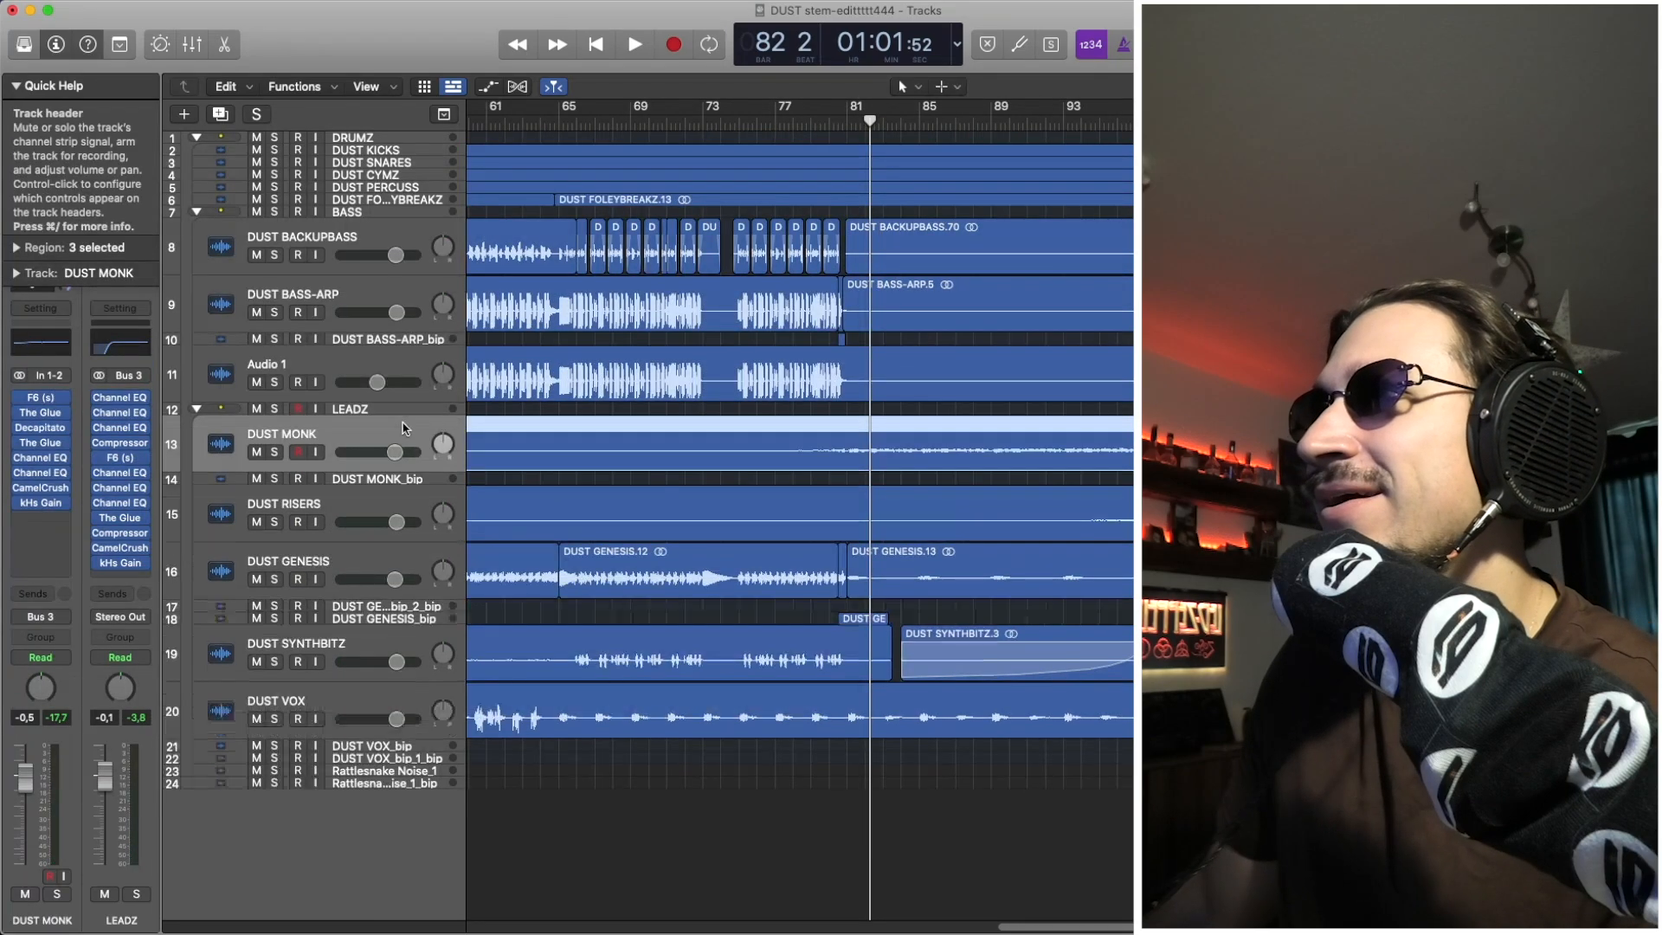
scroll(716, 433, left, 10)
scroll(717, 432, right, 14)
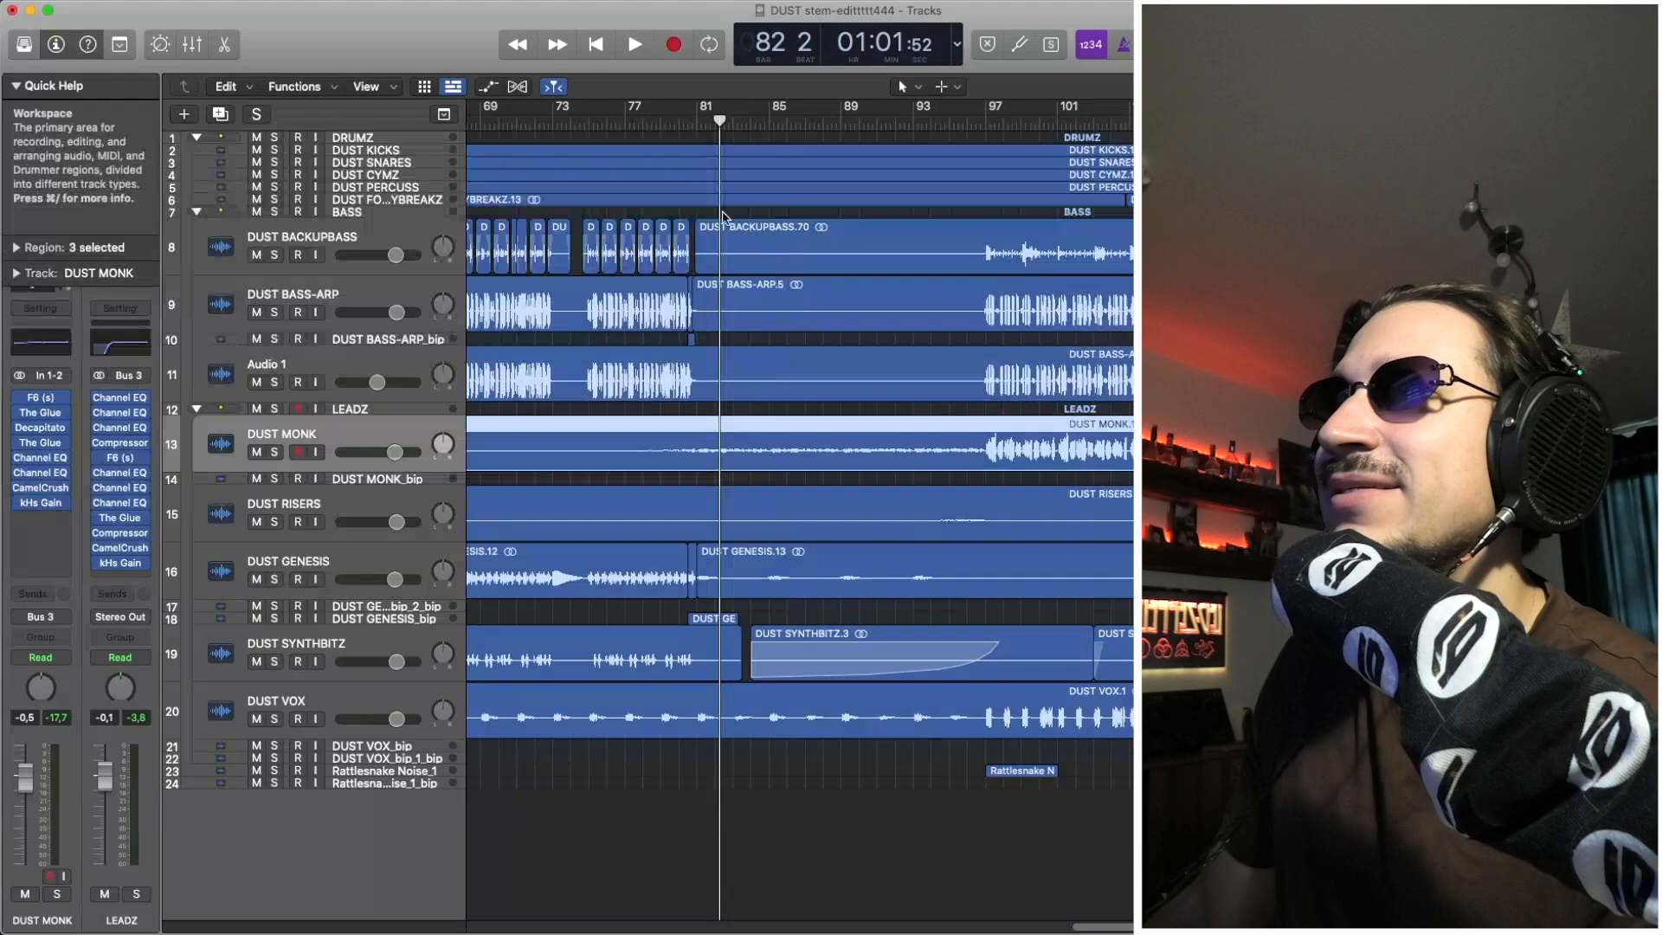
click(664, 121)
key(space)
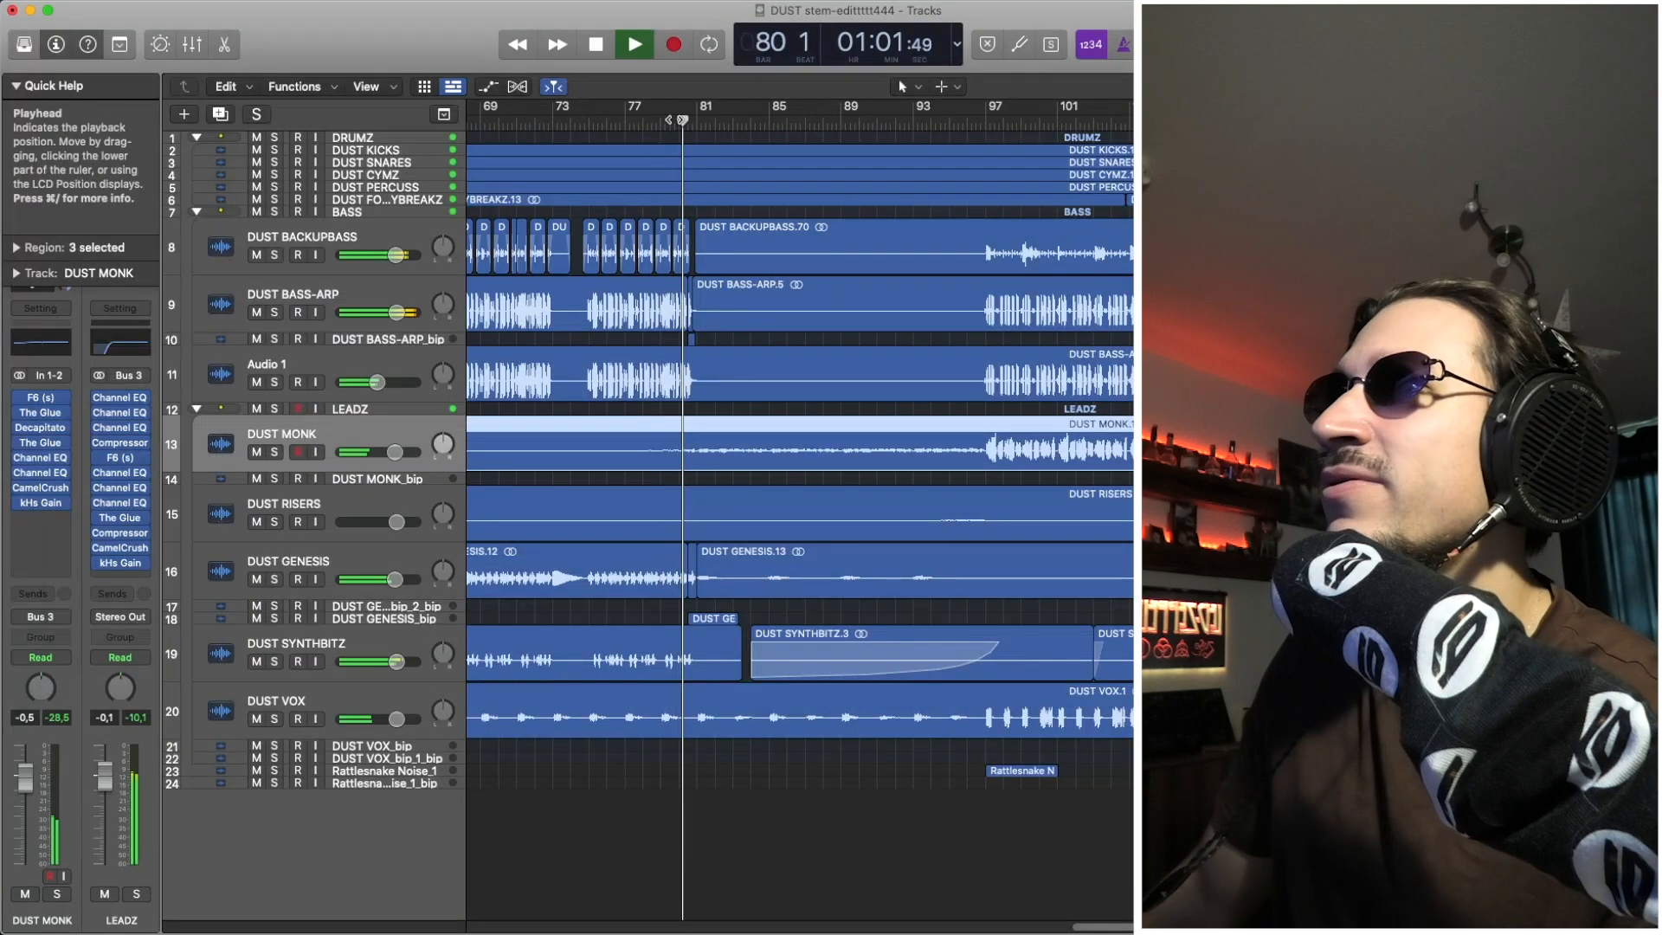
click(275, 452)
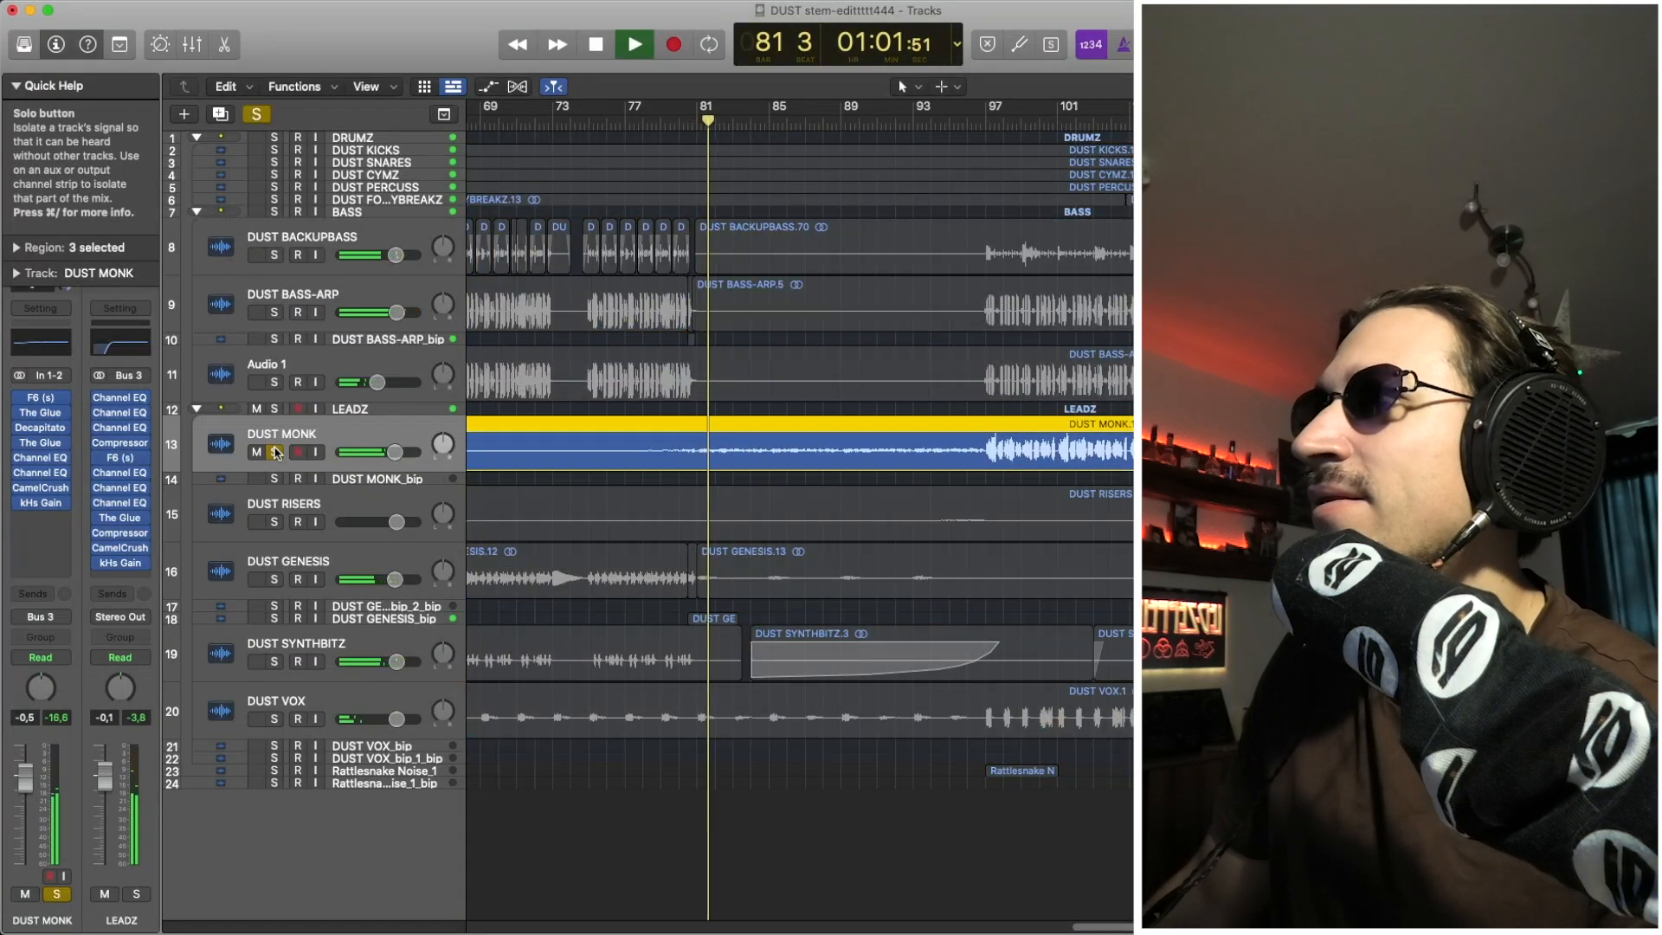
click(274, 452)
key(space)
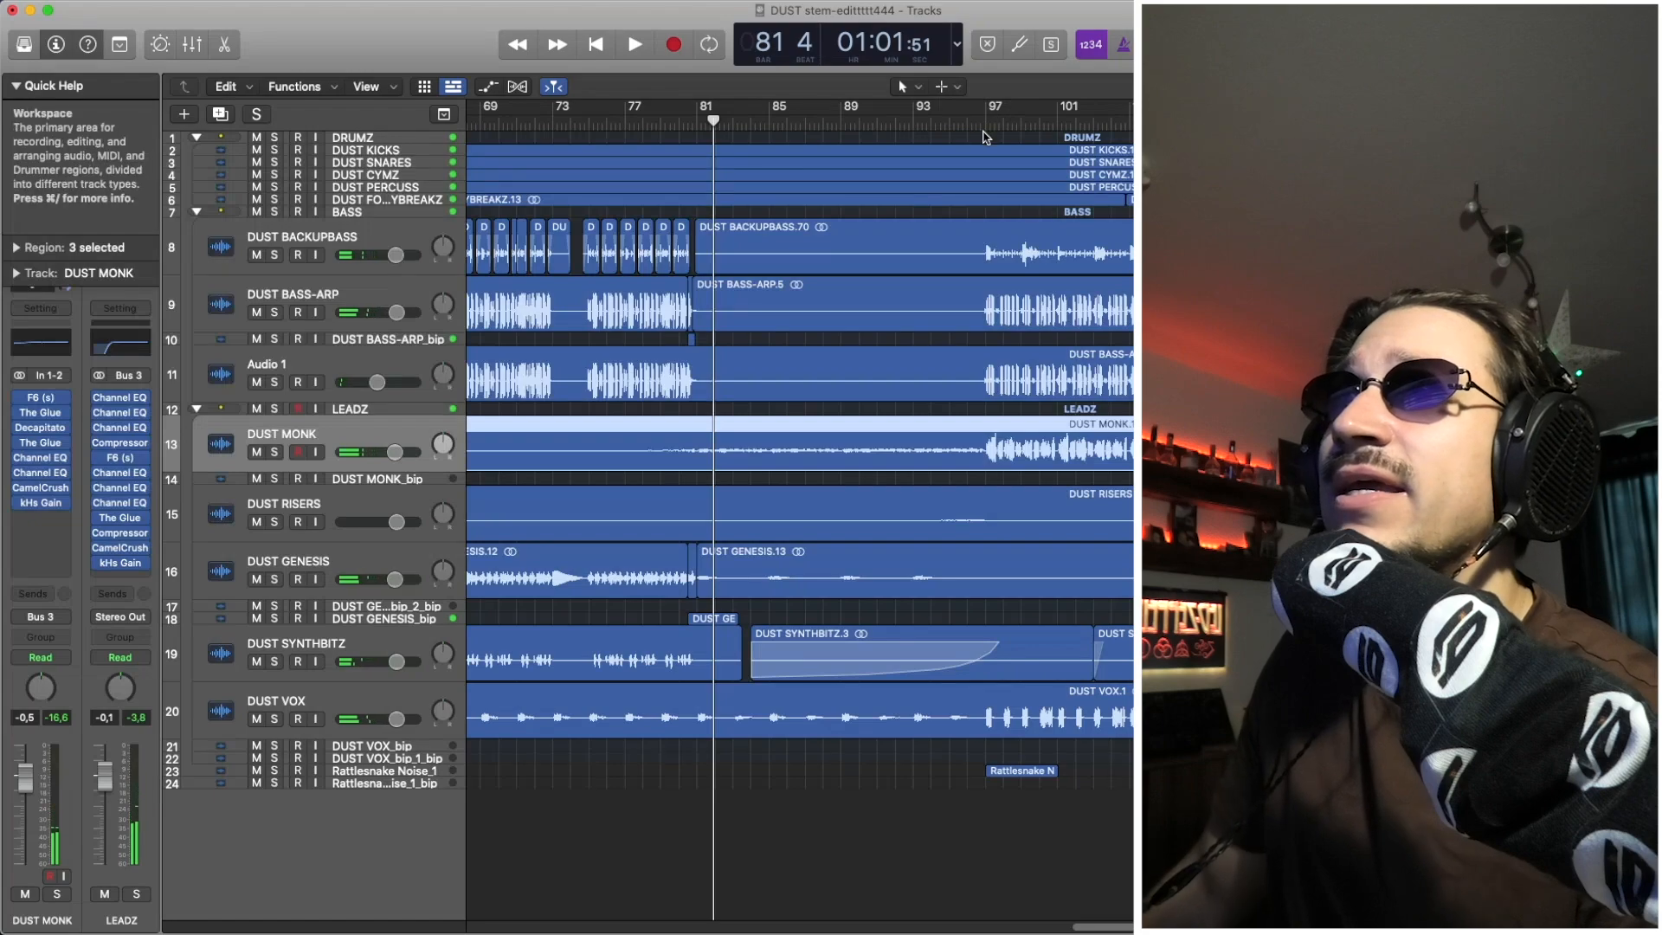
Play from bar 96 with DUST MONK soloed, and clear its solo to hear the full mix into the second drop
click(966, 119)
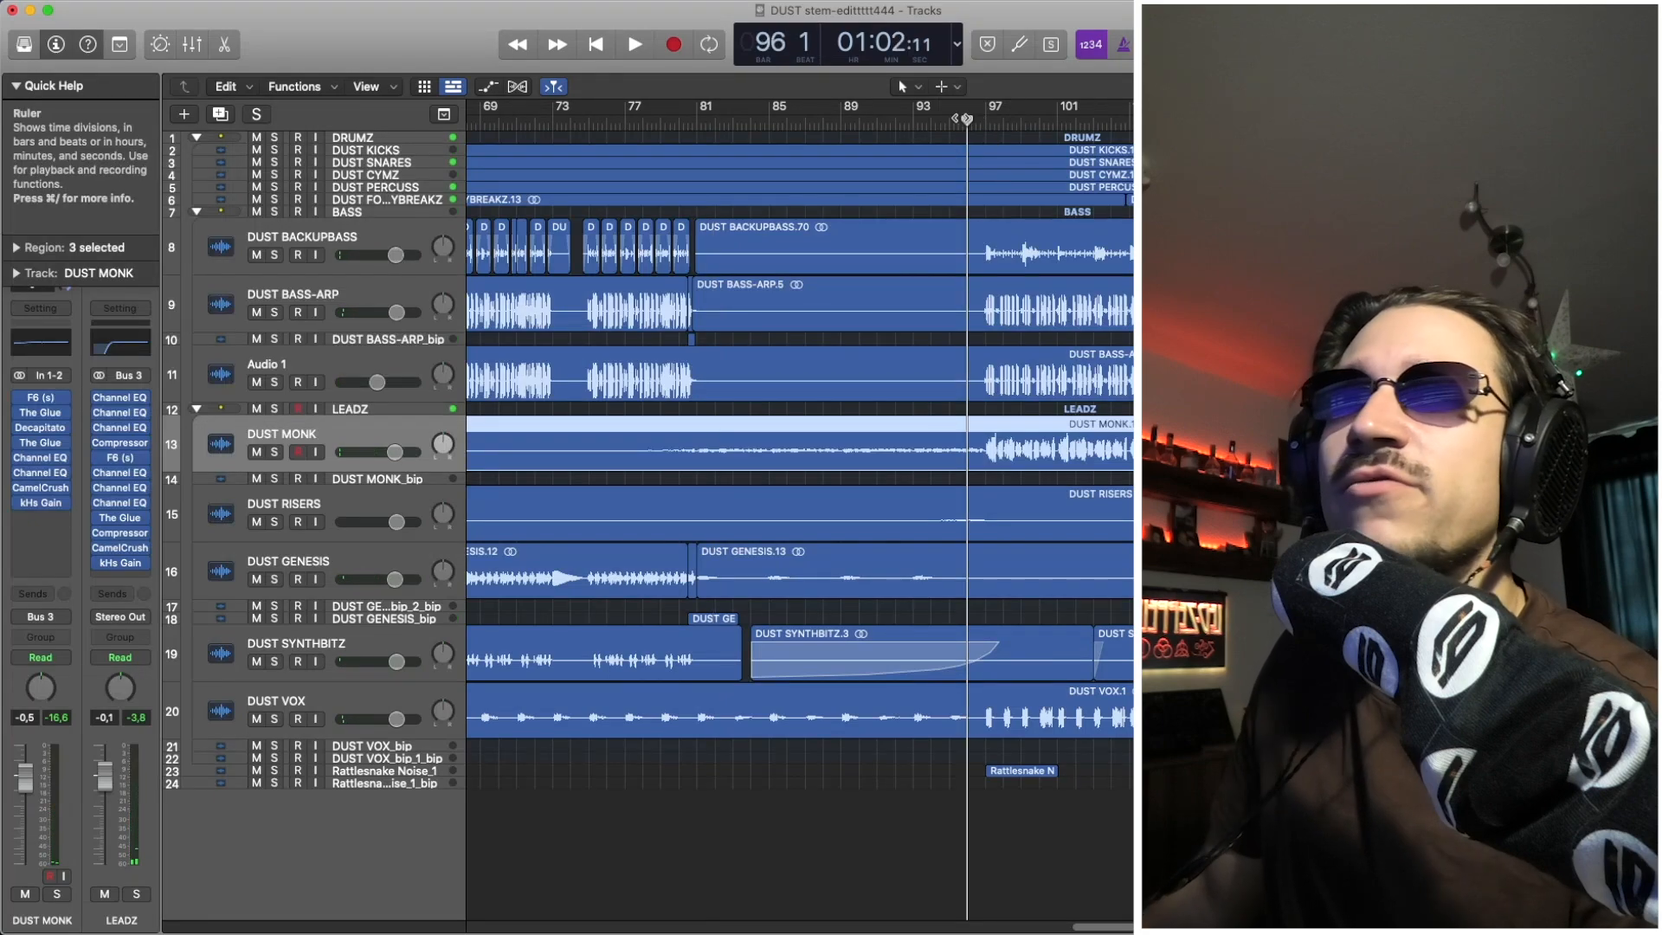
scroll(865, 251, right, 1)
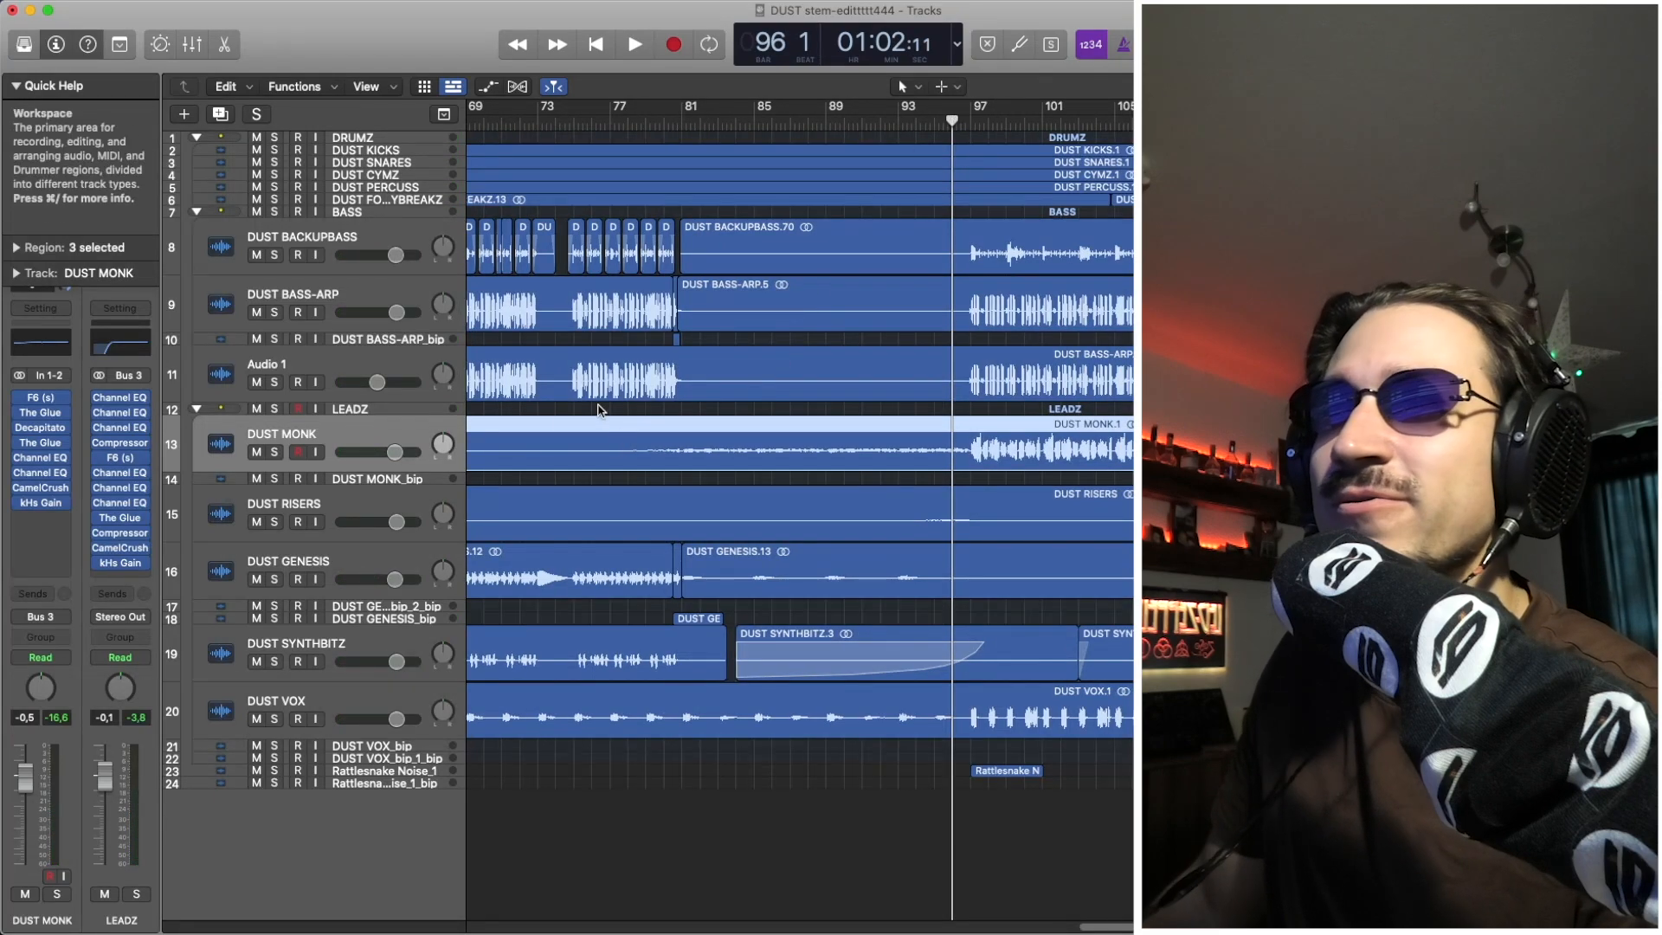
key(space)
click(275, 452)
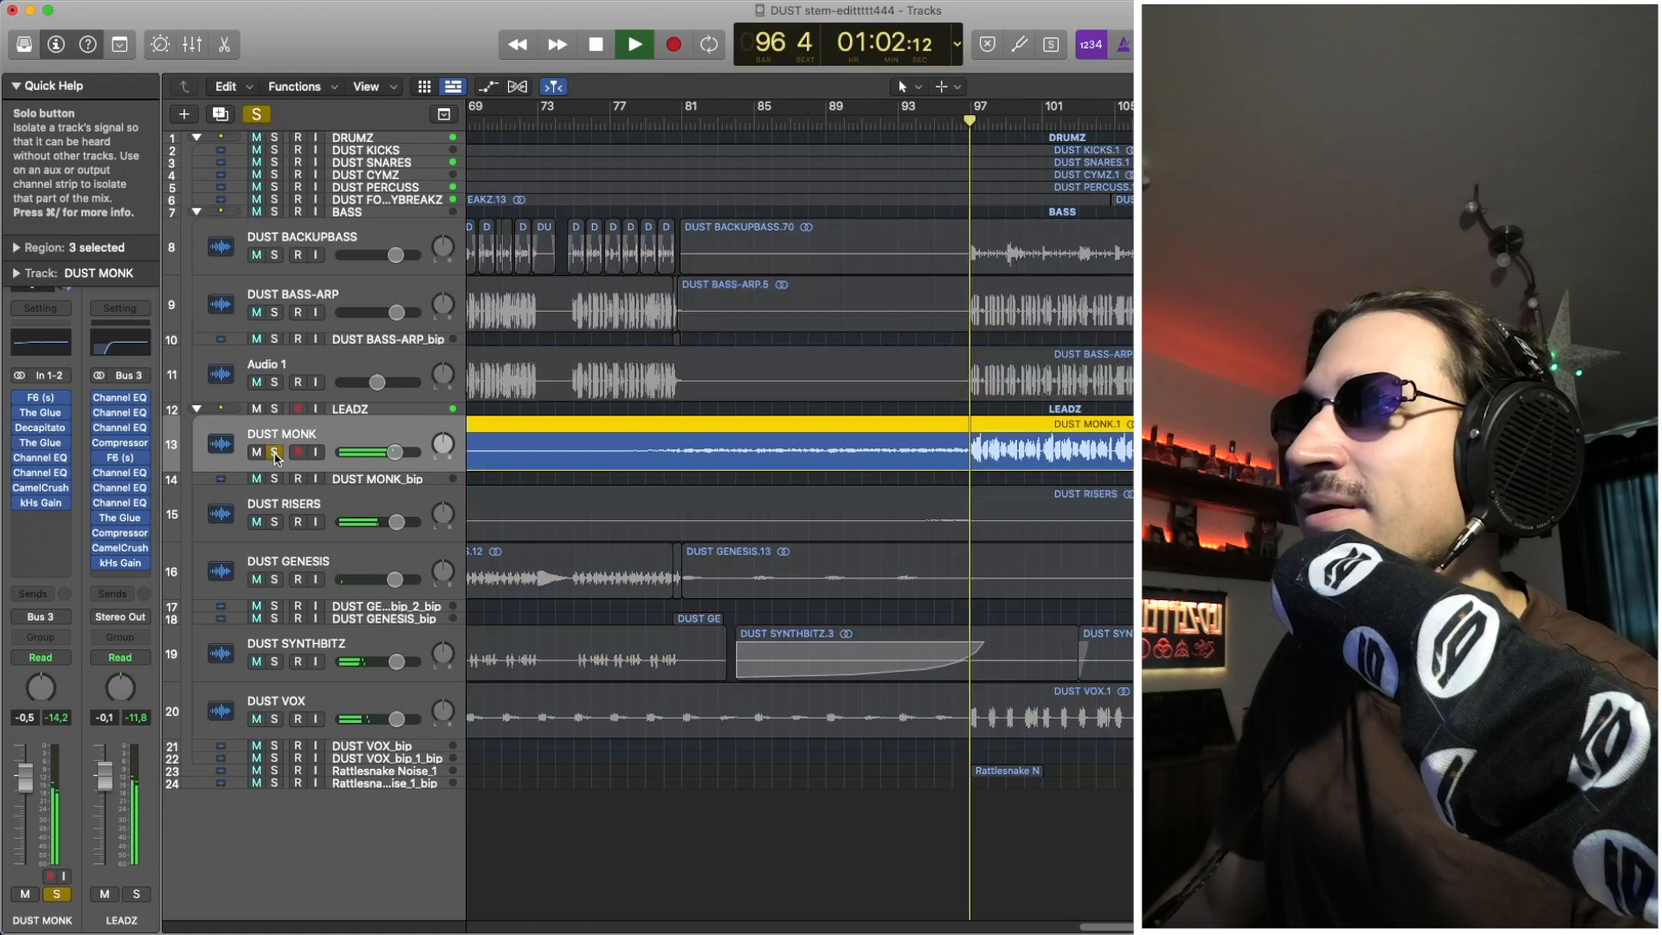
click(274, 452)
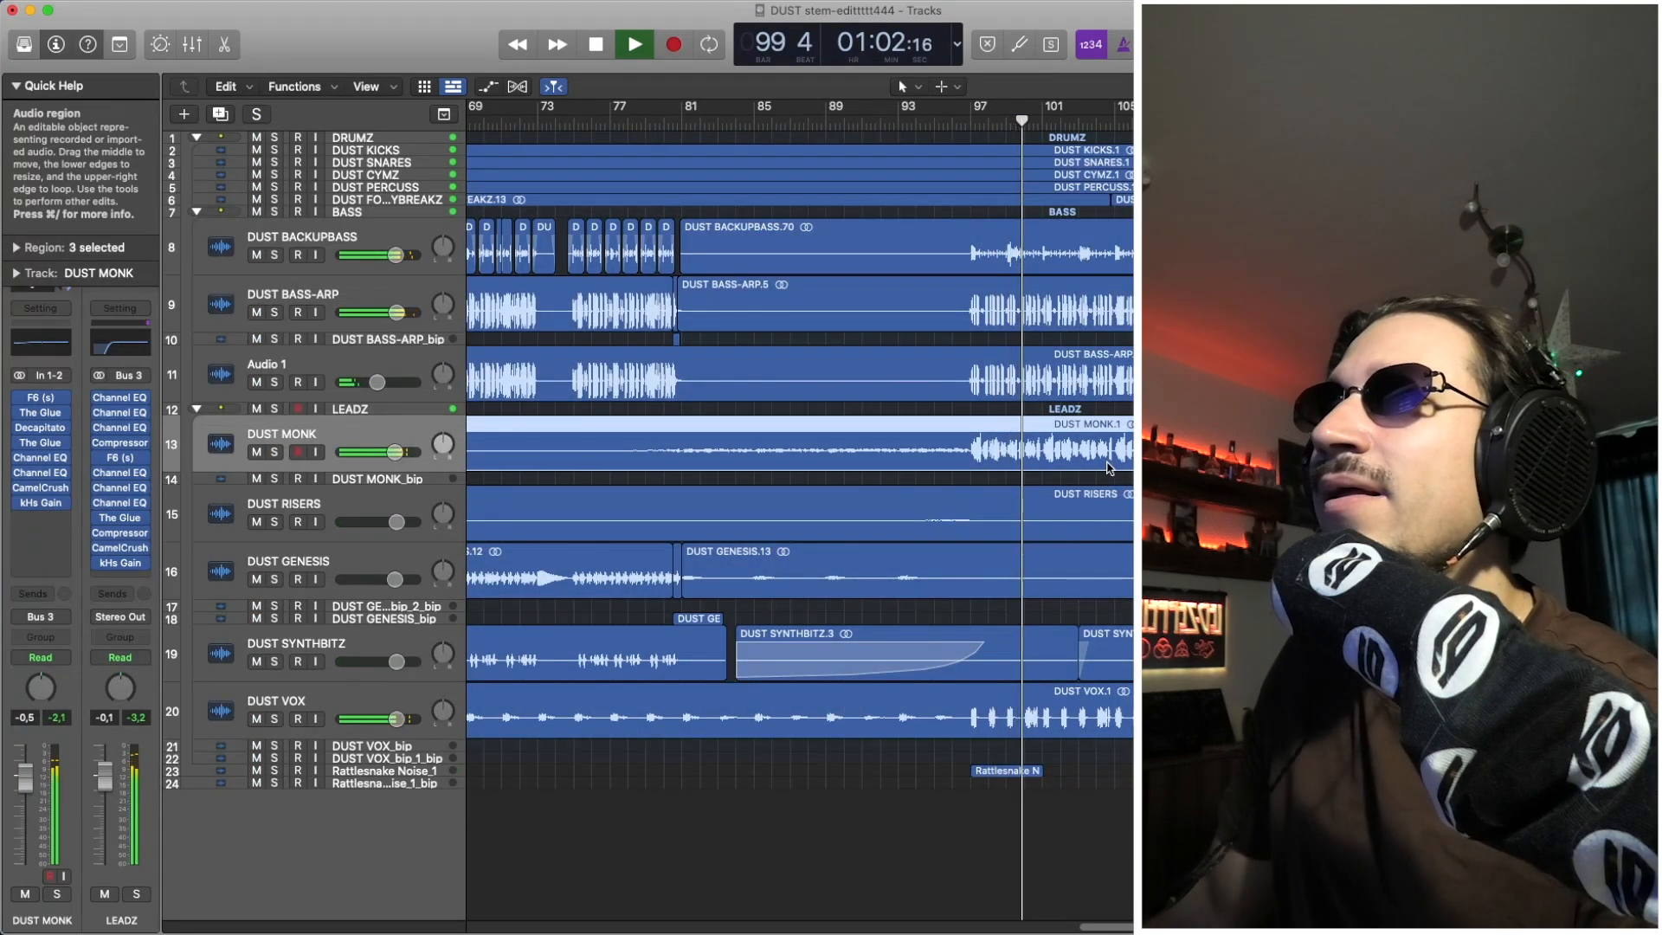
key(space)
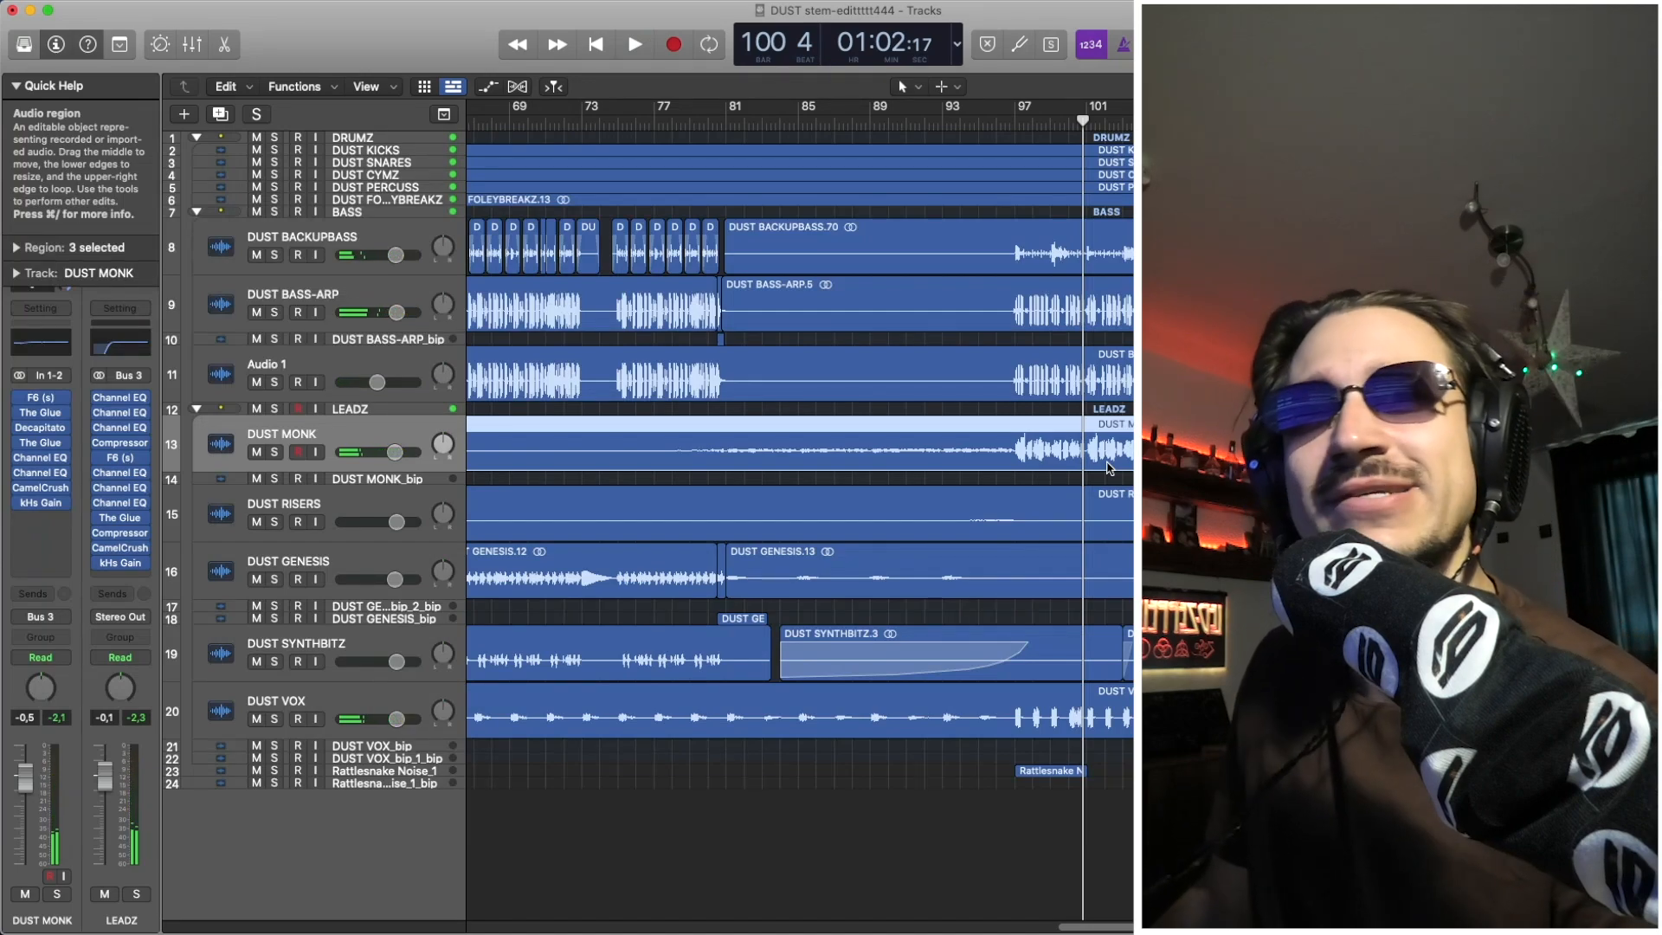
Play the full mix of the second drop from about bar 112 into bar 115
scroll(801, 433, right, 2)
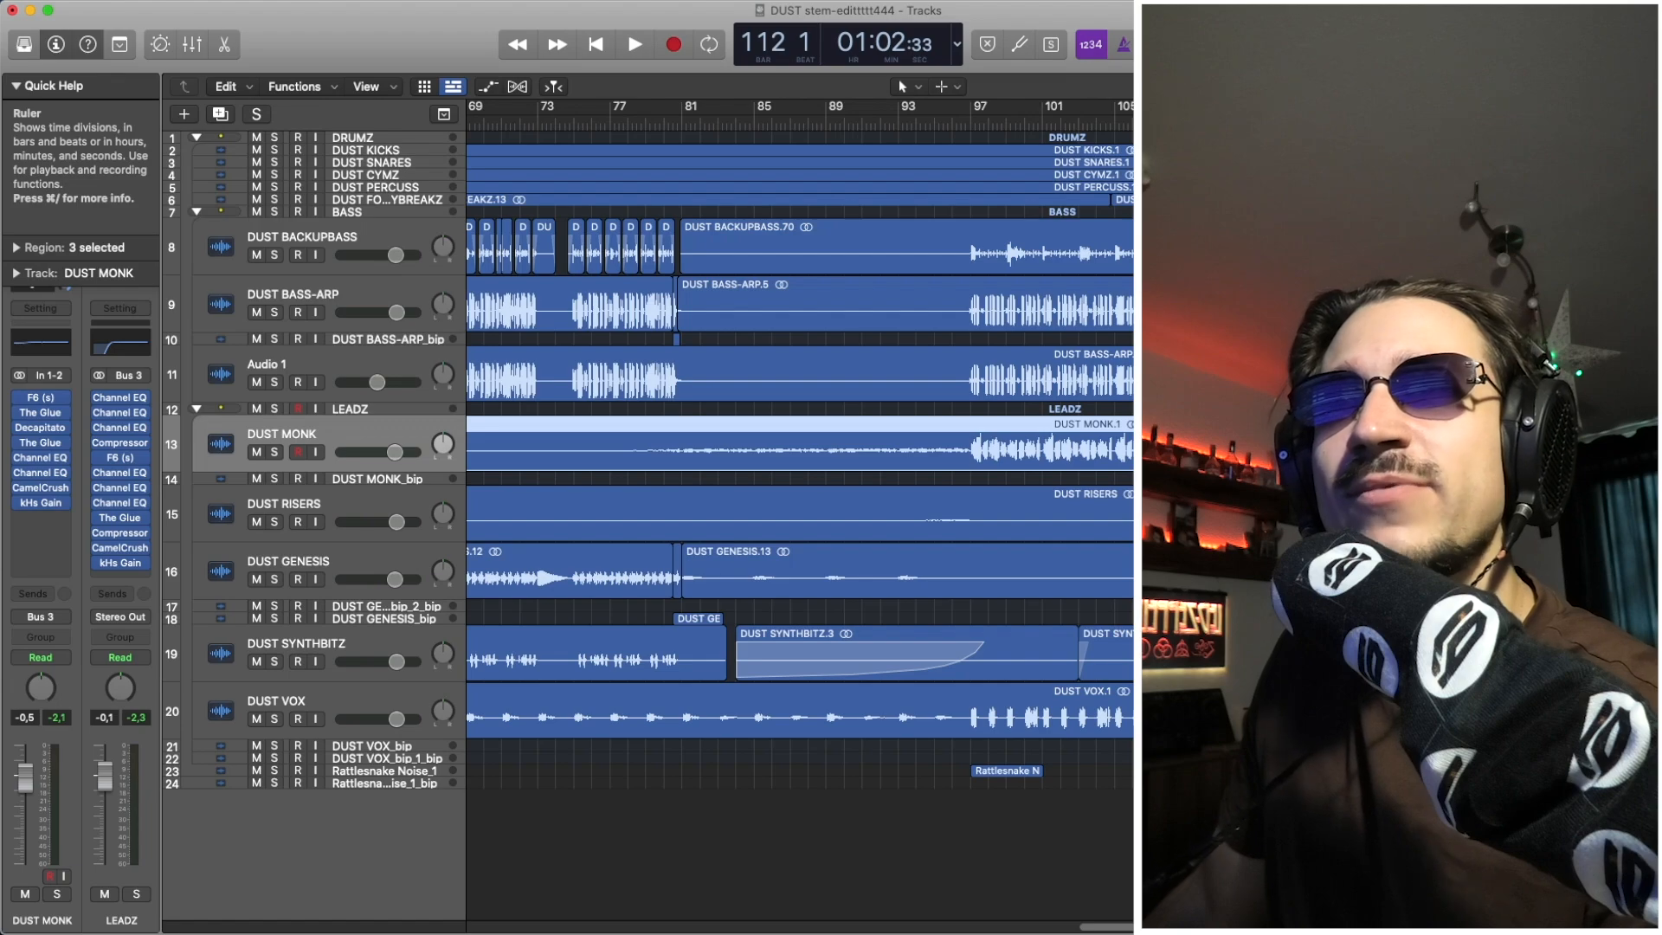
key(space)
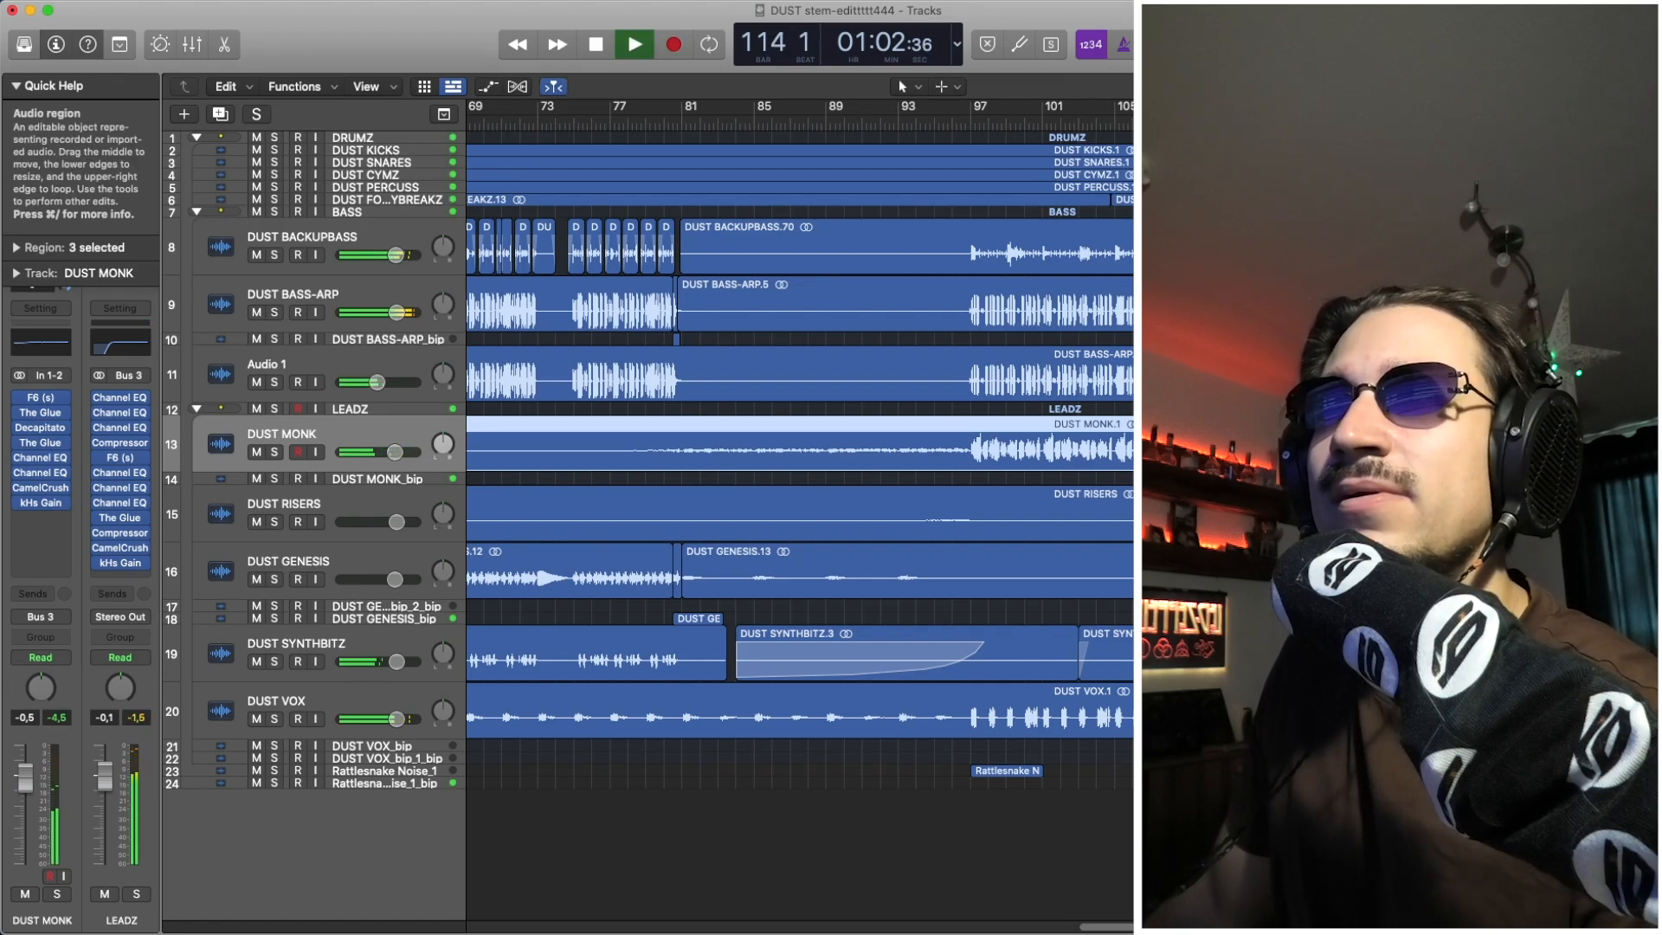
key(space)
Select the DUST VOX region in the opening section and play its track soloed from bar 1
scroll(1060, 561, left, 10)
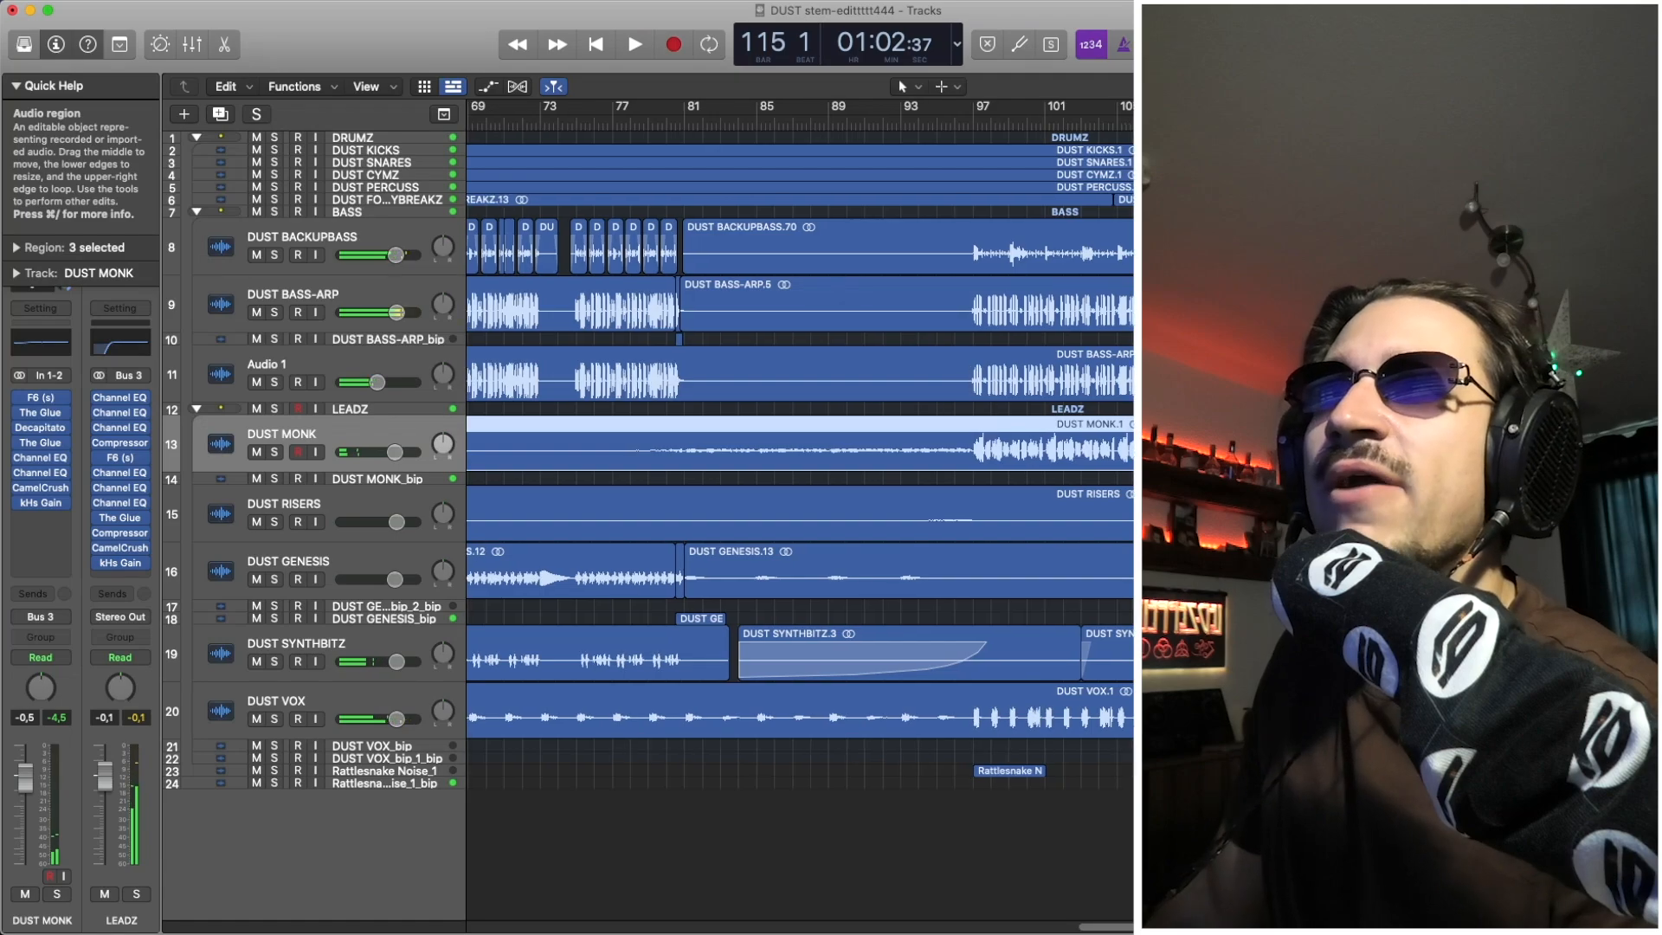
scroll(1059, 560, left, 7)
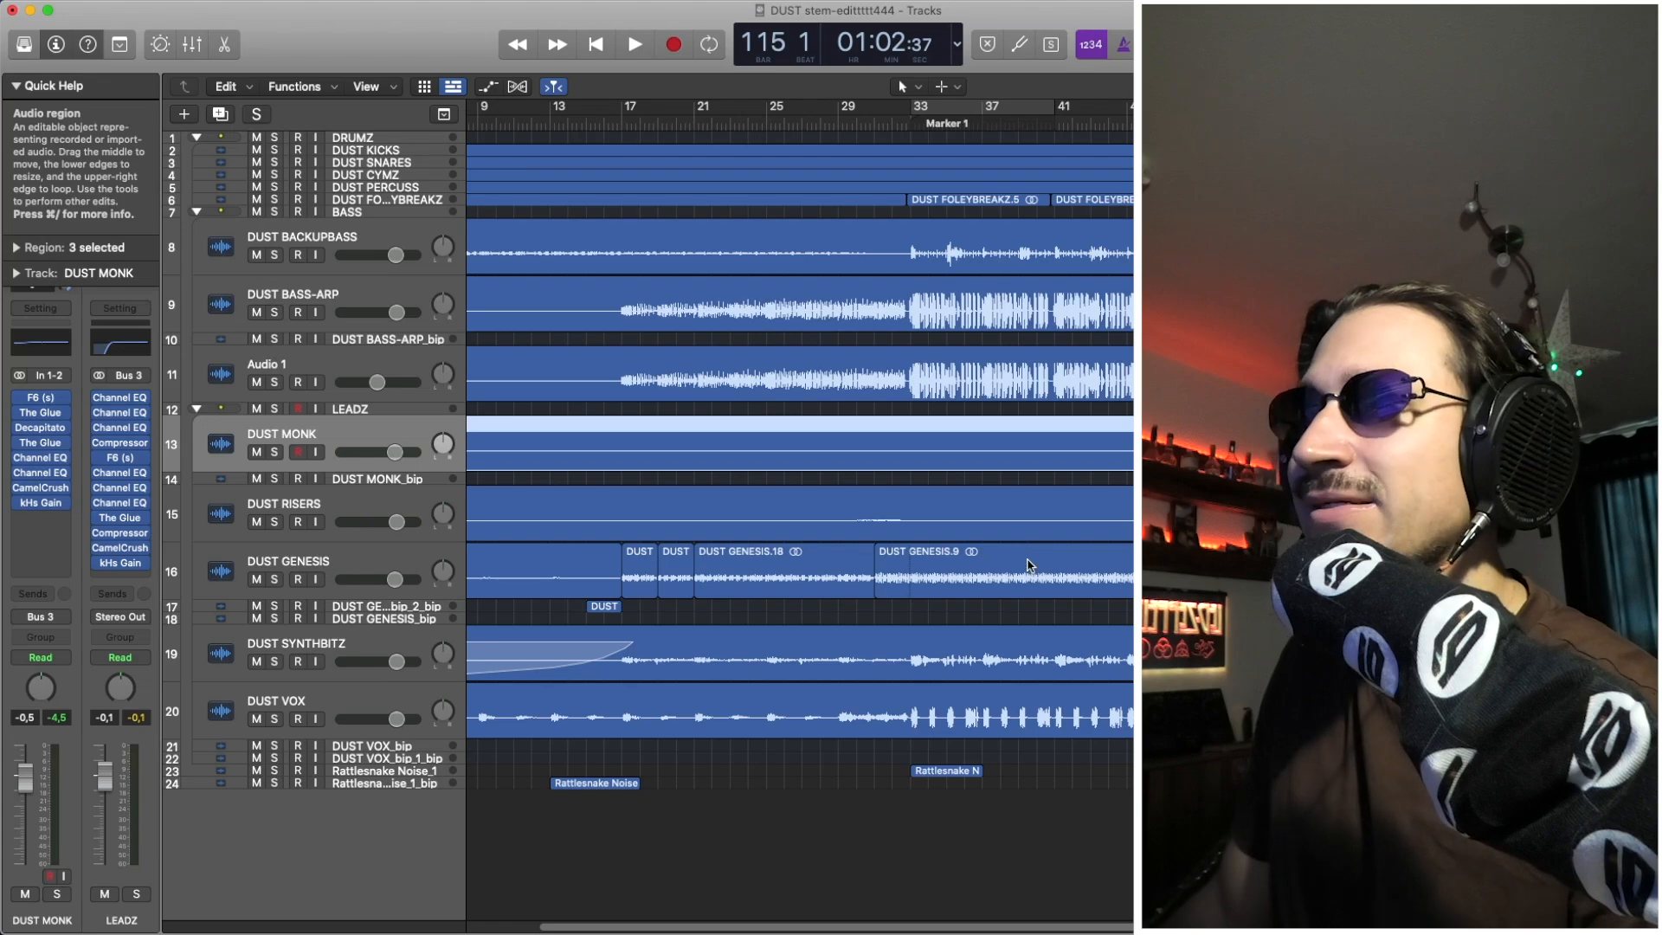
scroll(1043, 567, left, 2)
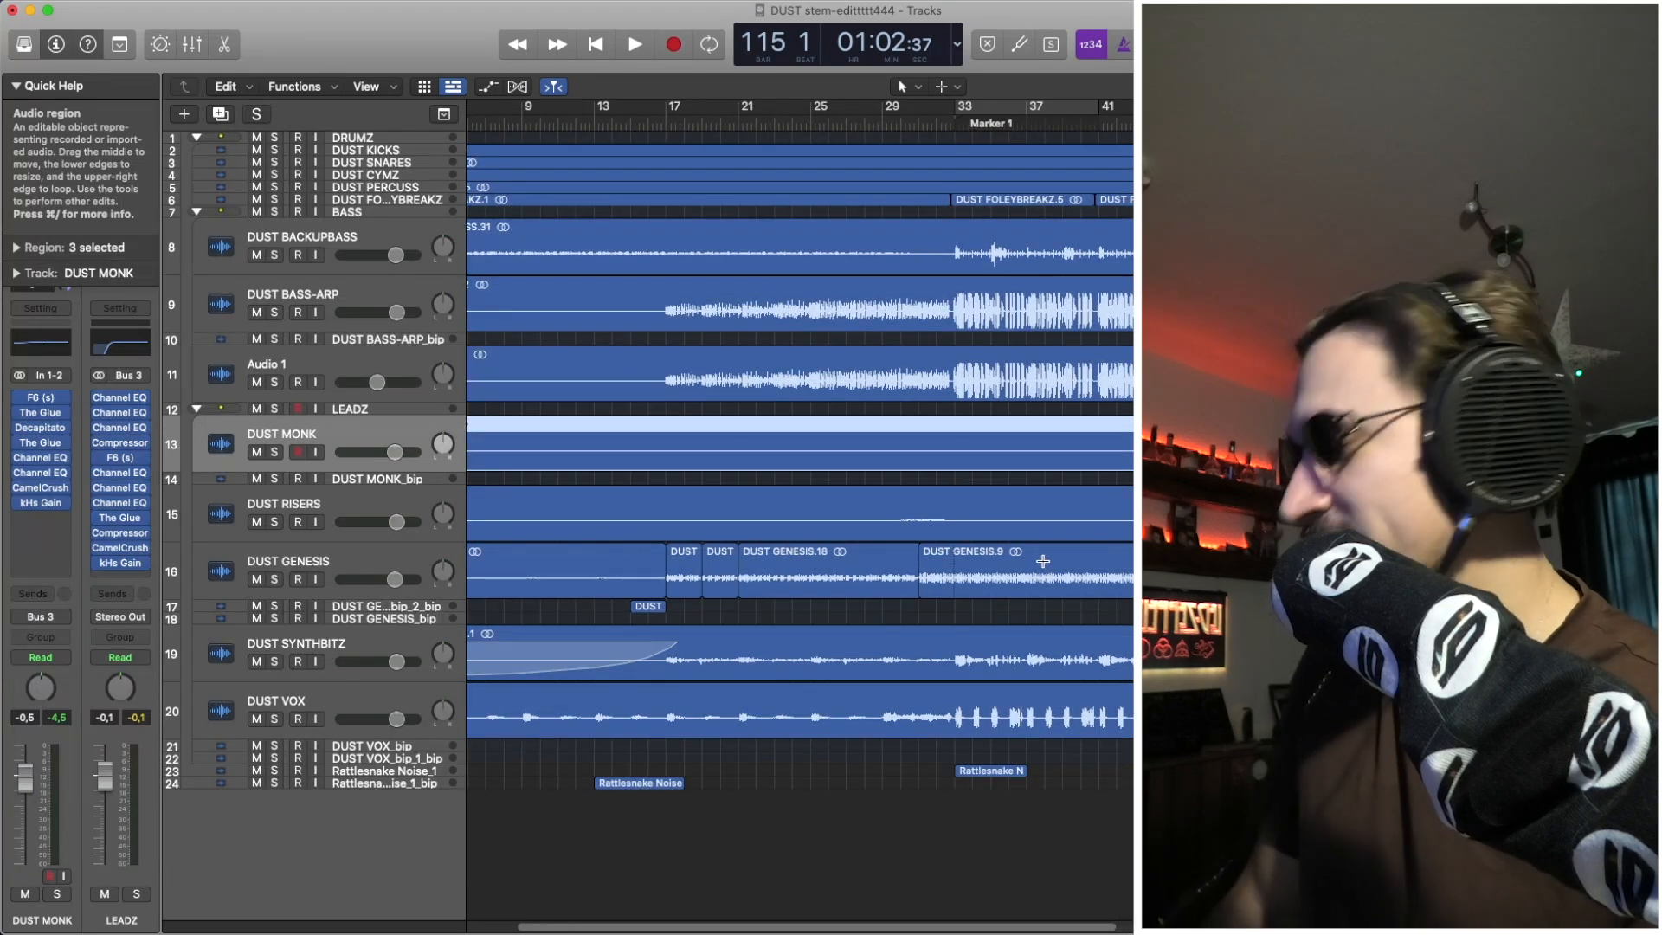
key(super+Left)
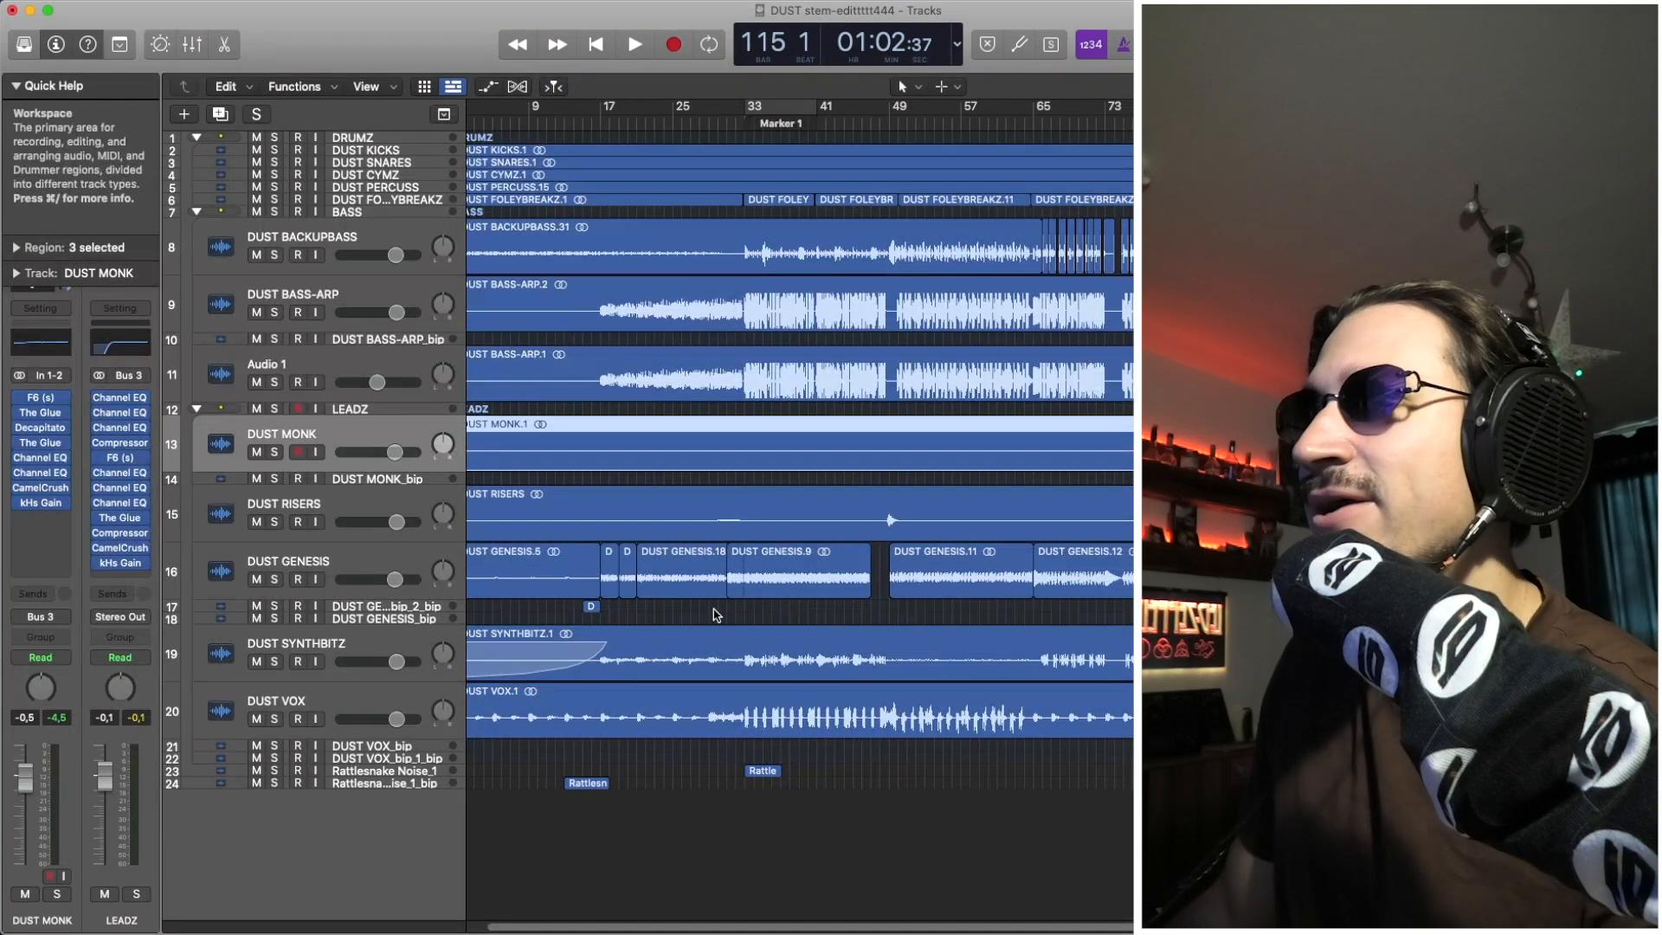
scroll(814, 605, left, 1)
click(843, 649)
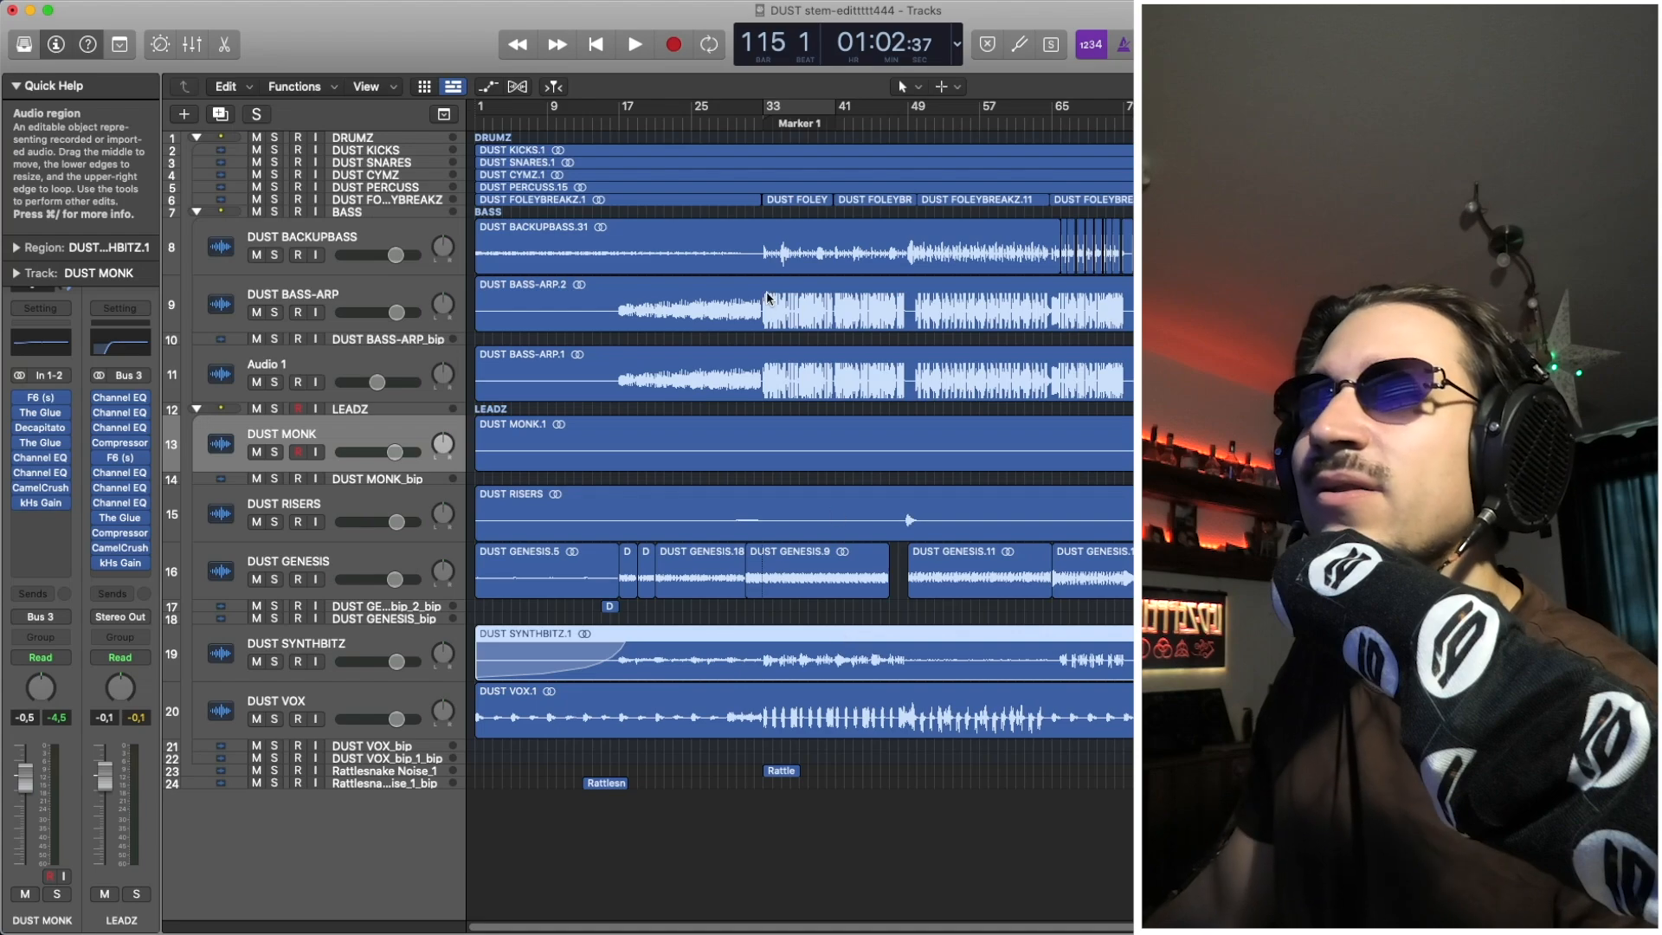
click(794, 723)
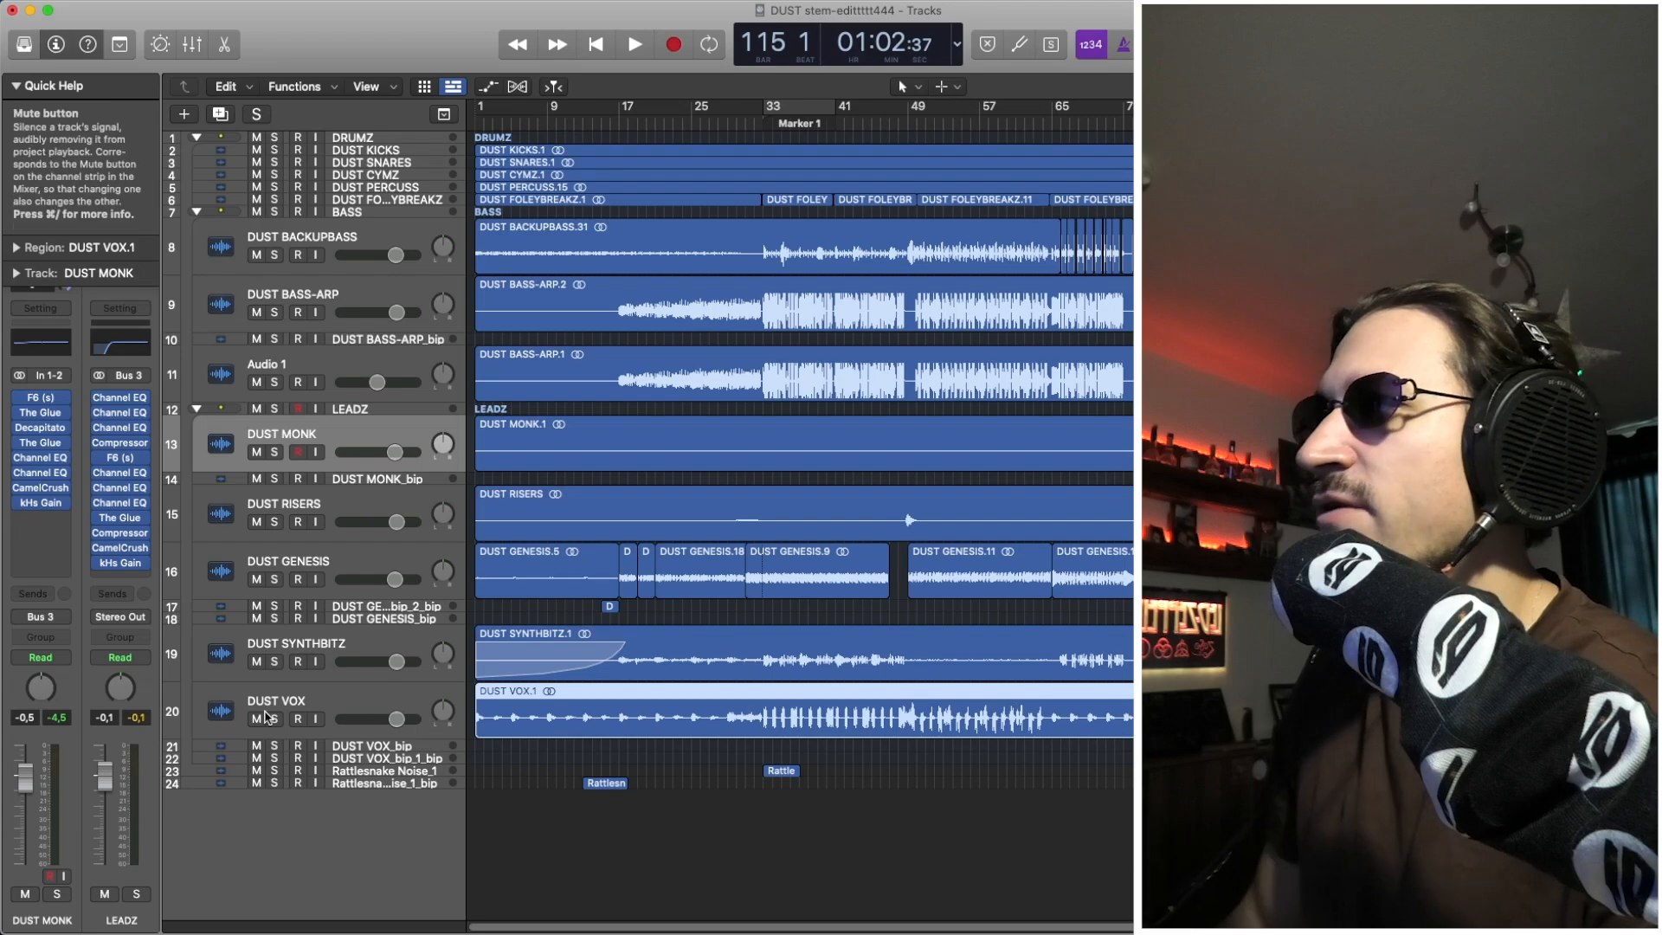
key(Return)
click(274, 718)
key(space)
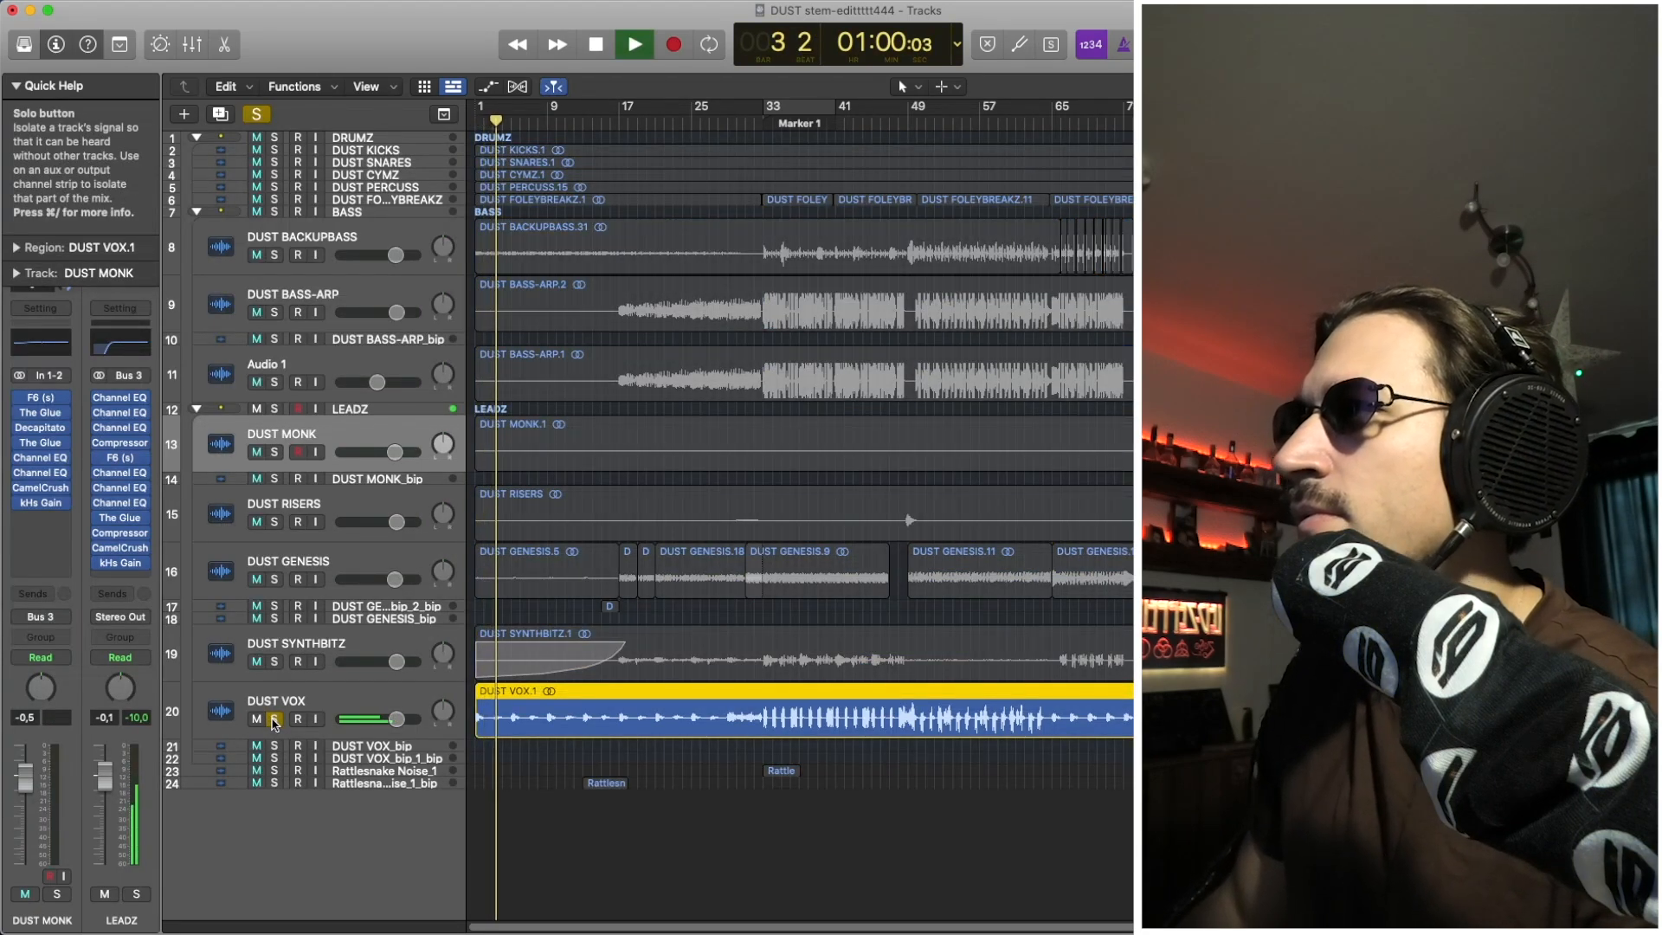
Clear the DUST VOX solo and play the full mix from bar 1 into bar 4
click(274, 719)
key(space)
click(336, 680)
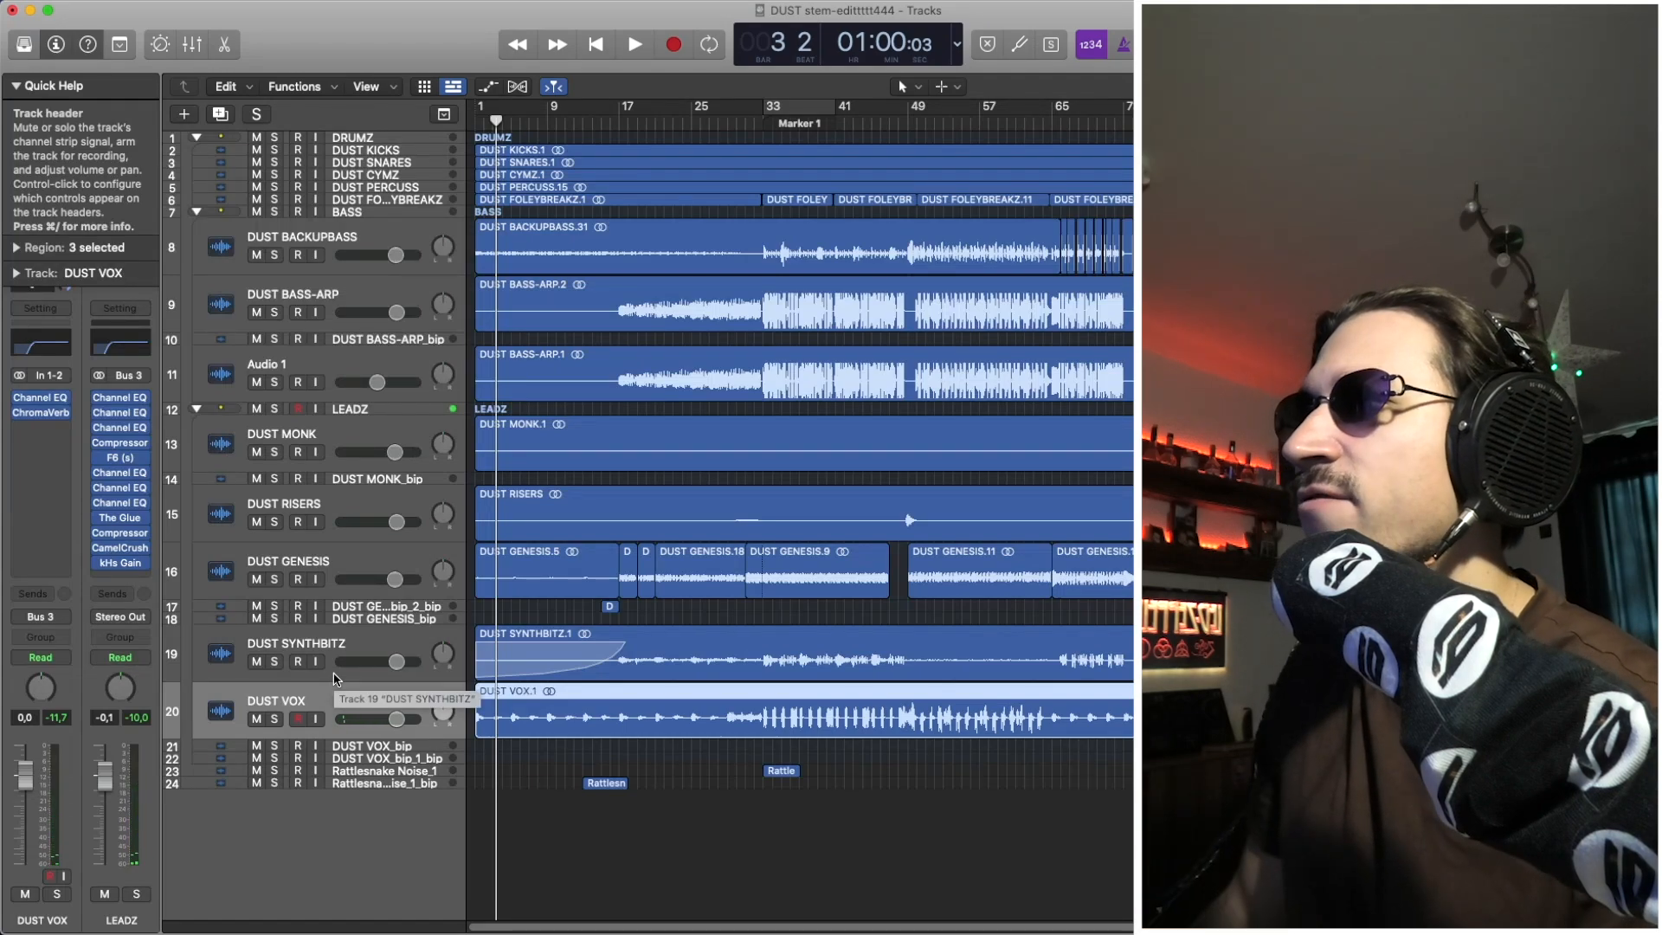
key(Return)
key(space)
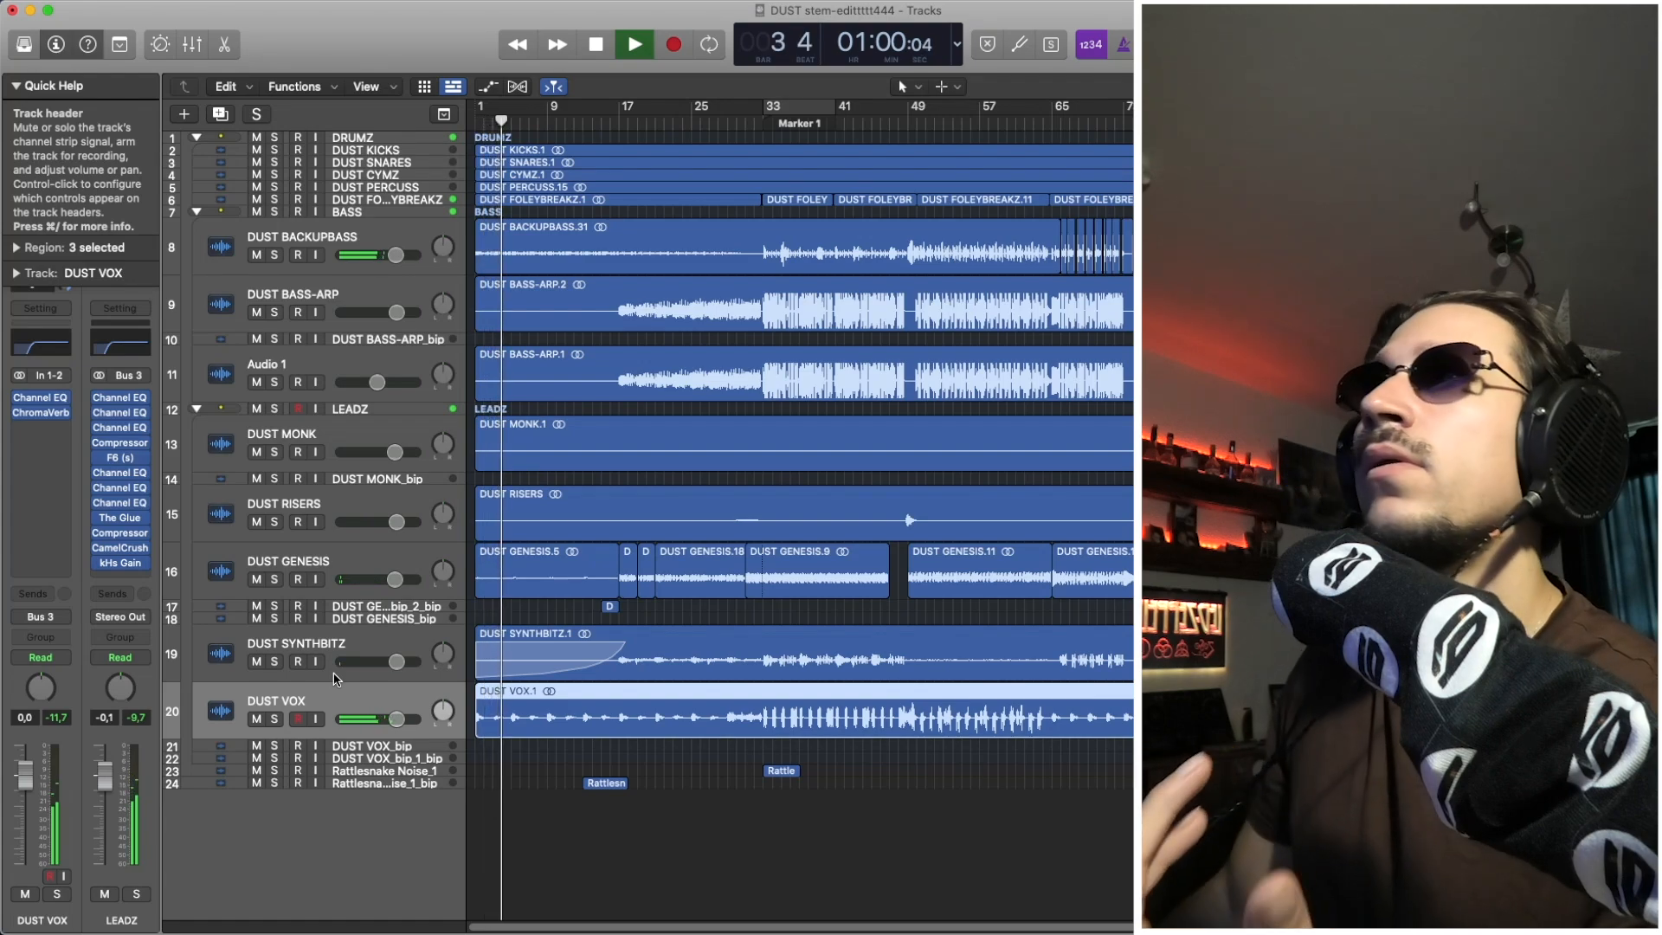
key(space)
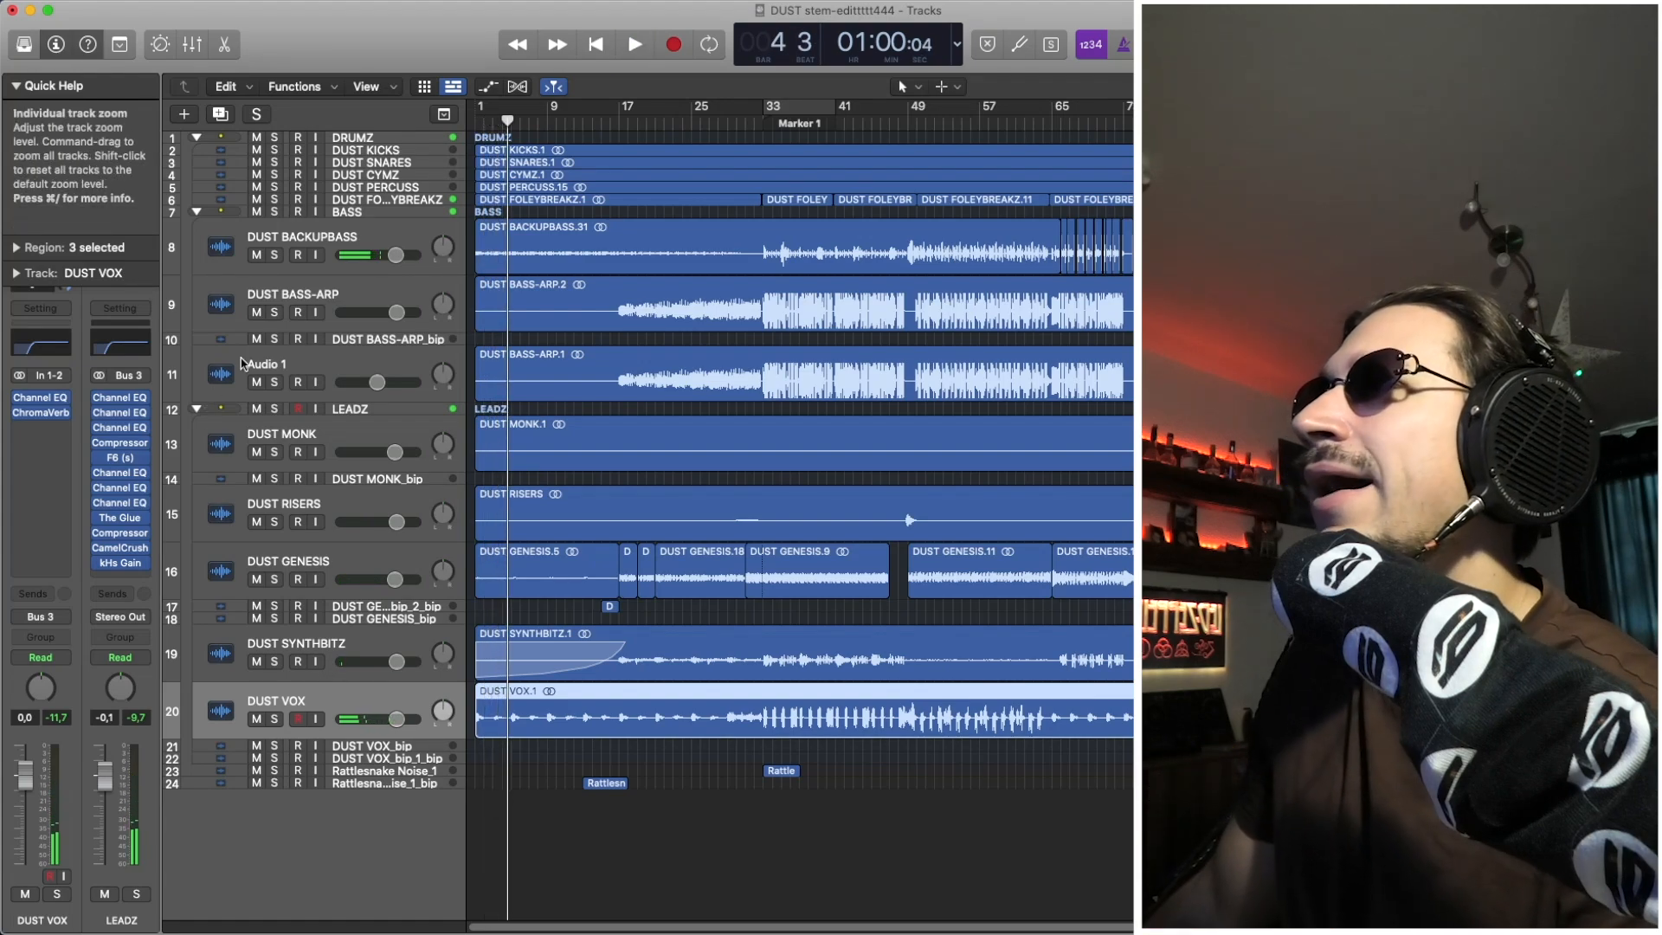
Enlarge the DUST FOLEYBREAKZ track, audition it soloed from bar 1 into bar 3, and clear its solo
click(420, 196)
click(420, 190)
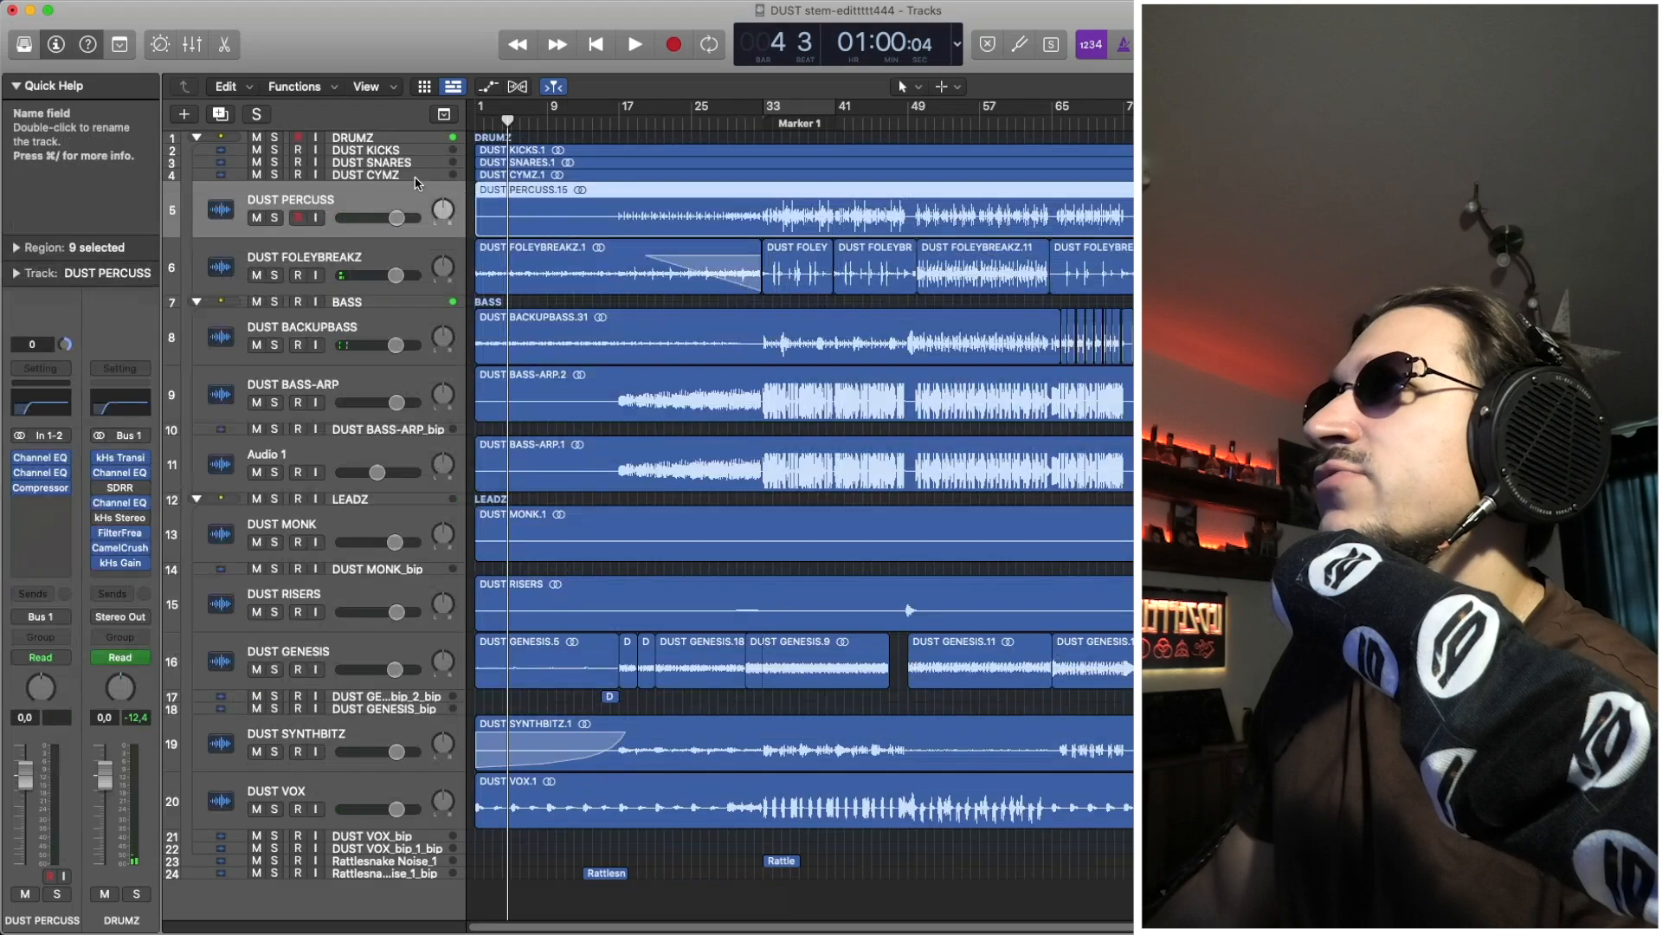
click(420, 176)
click(383, 253)
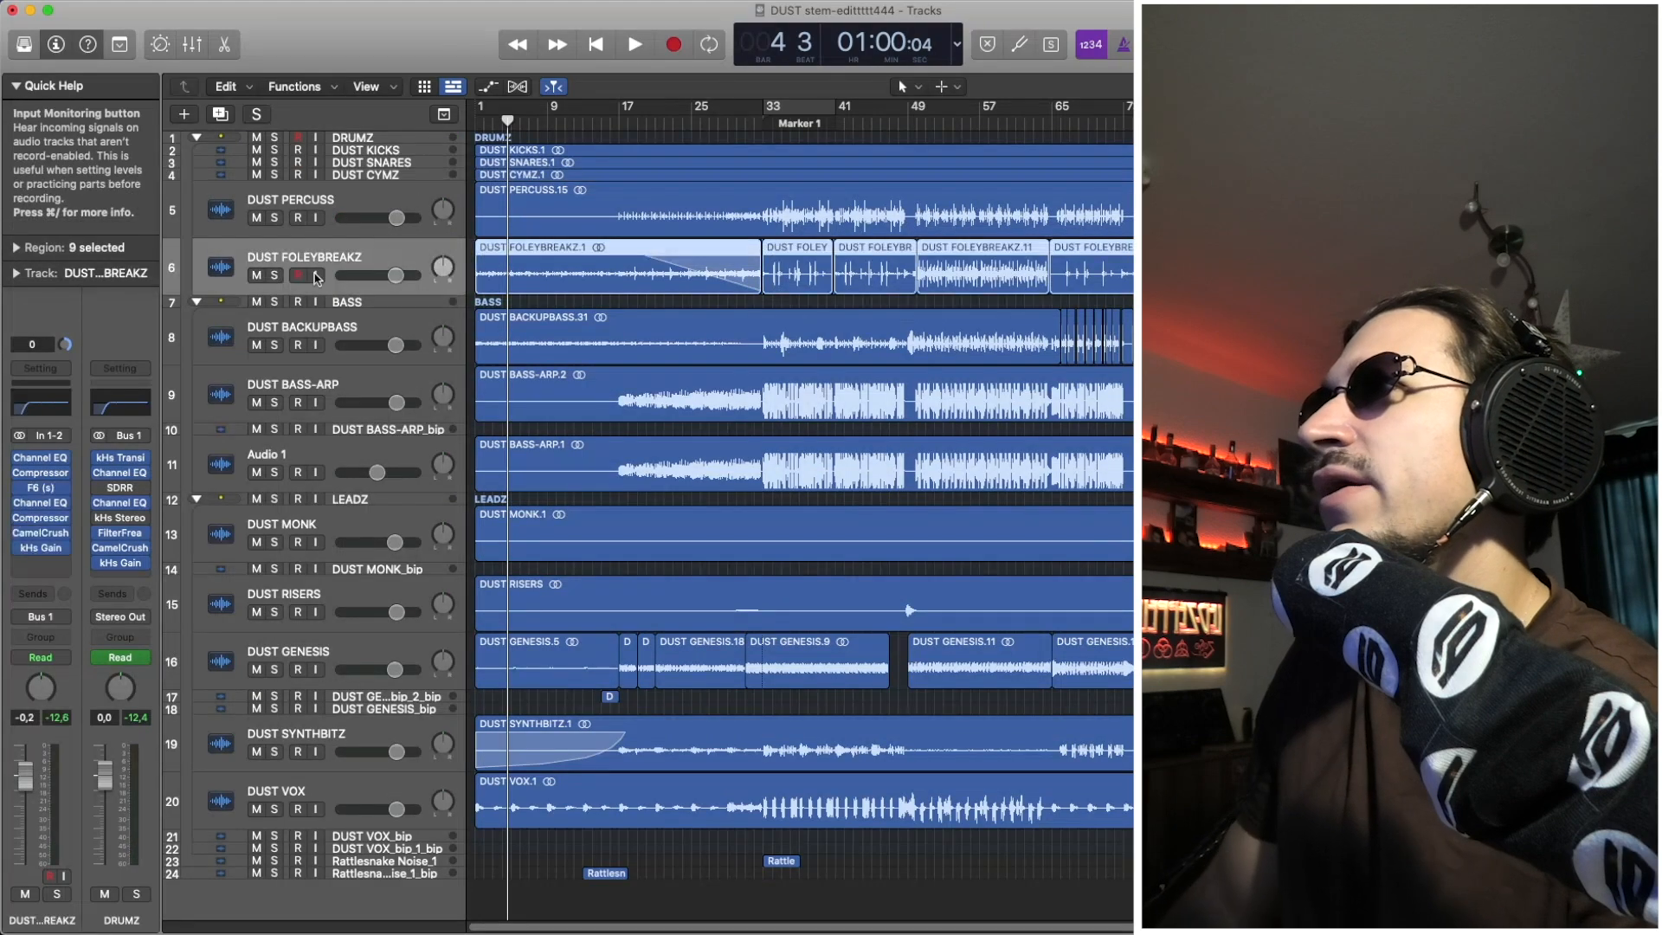
click(265, 275)
key(Return)
key(space)
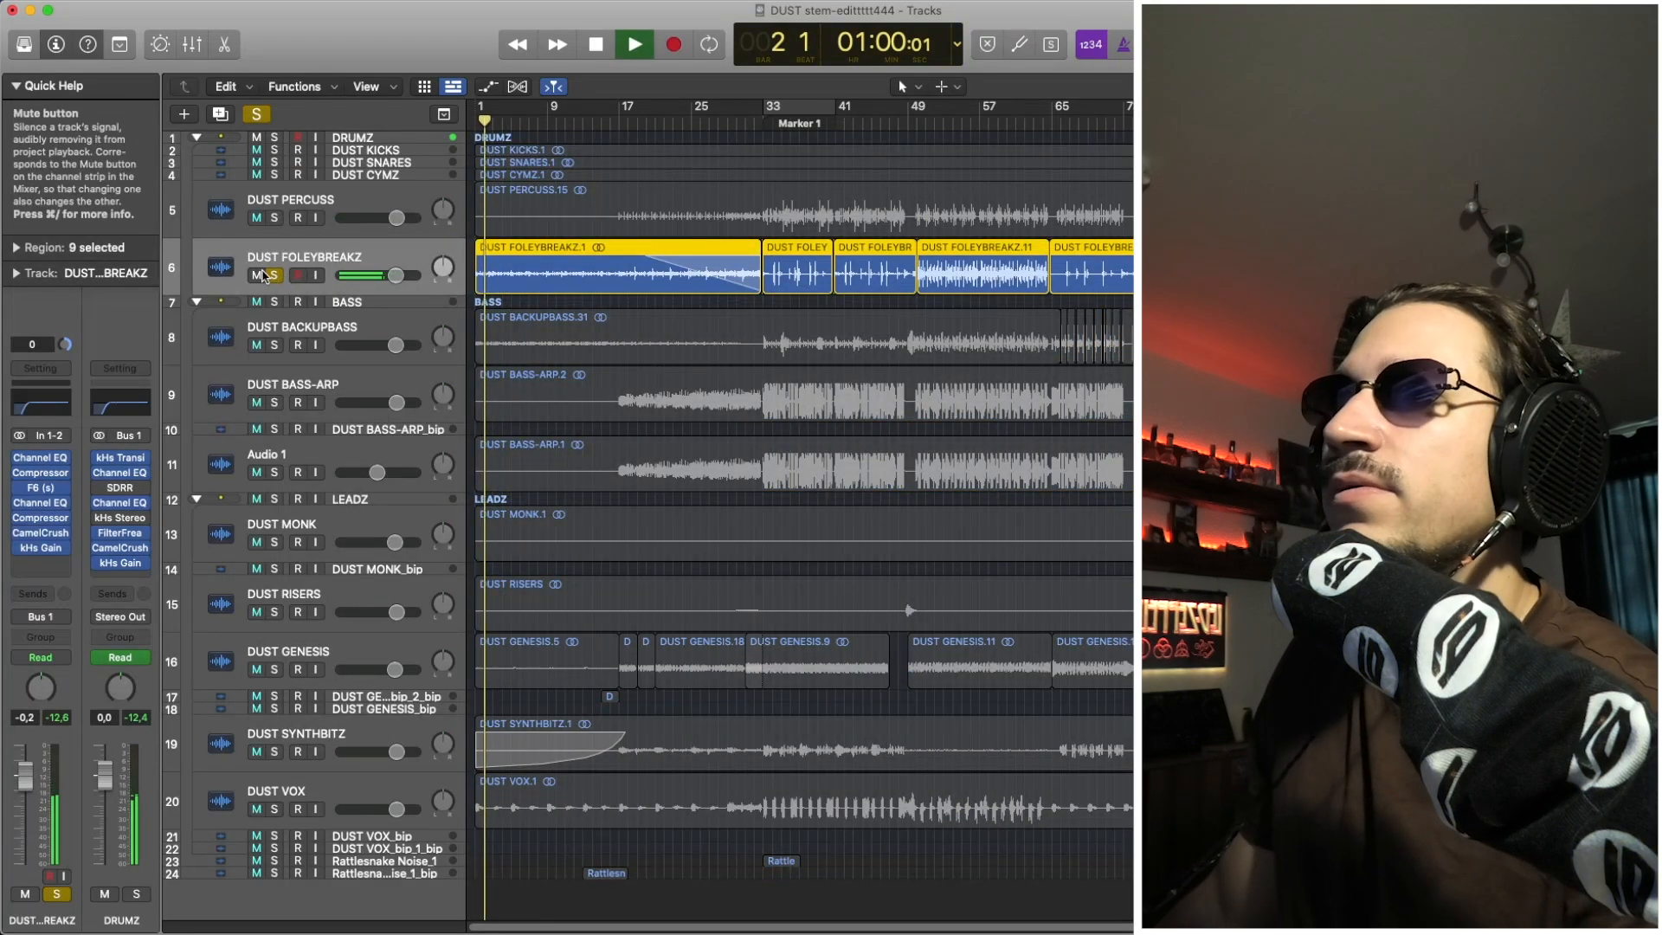
key(space)
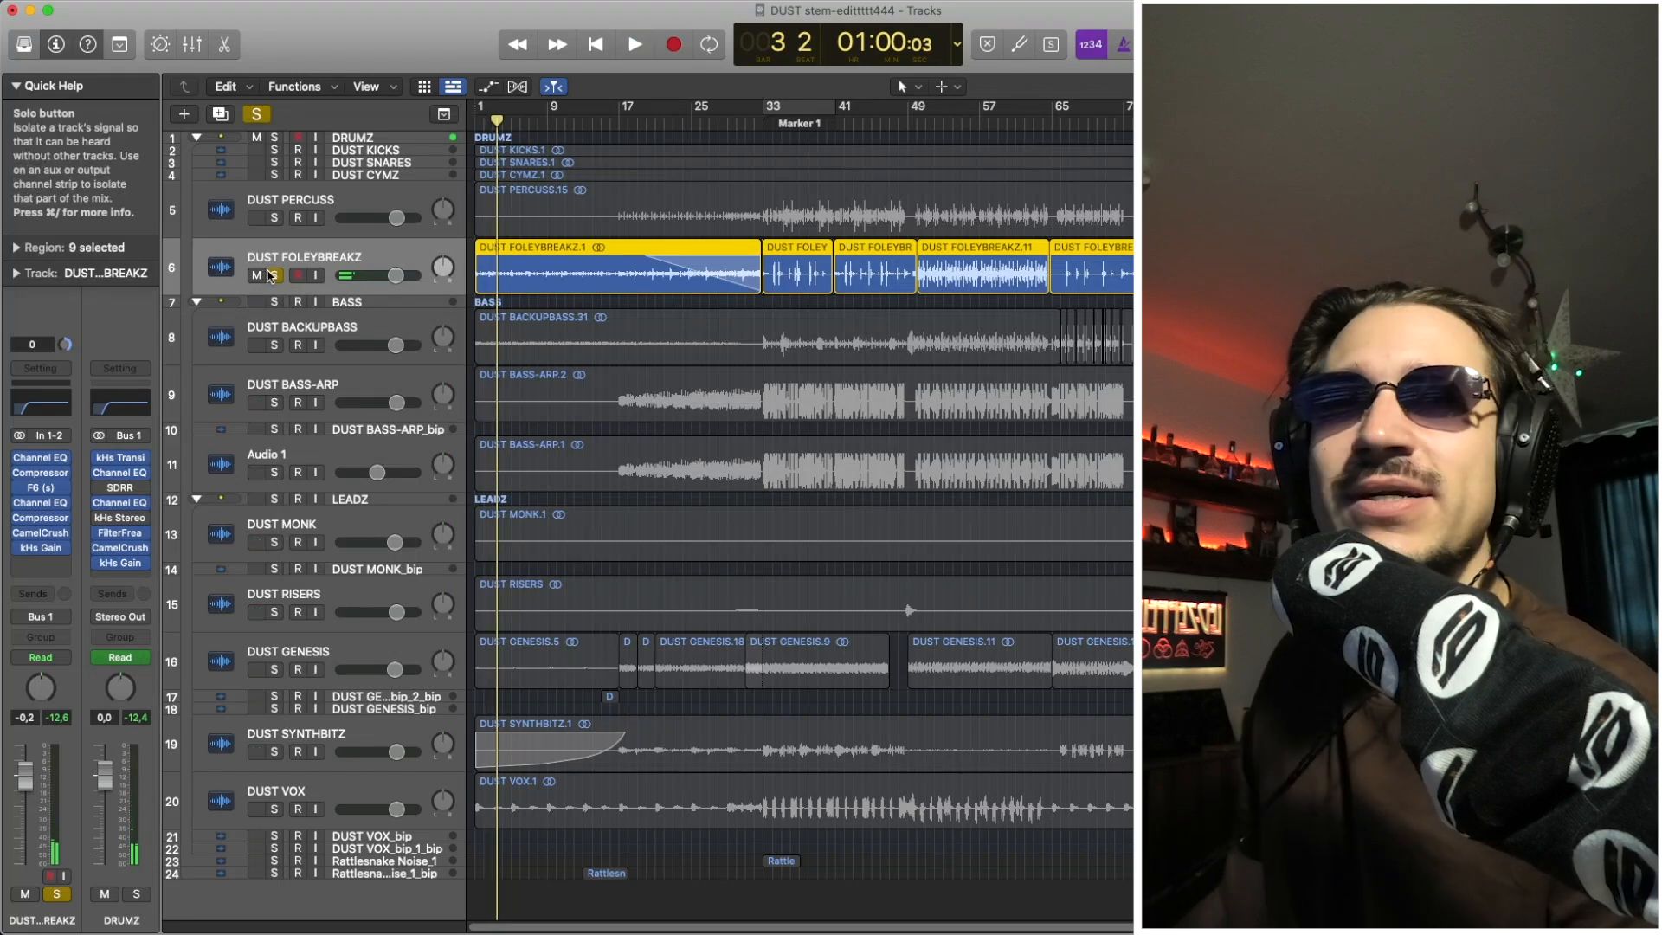
click(271, 276)
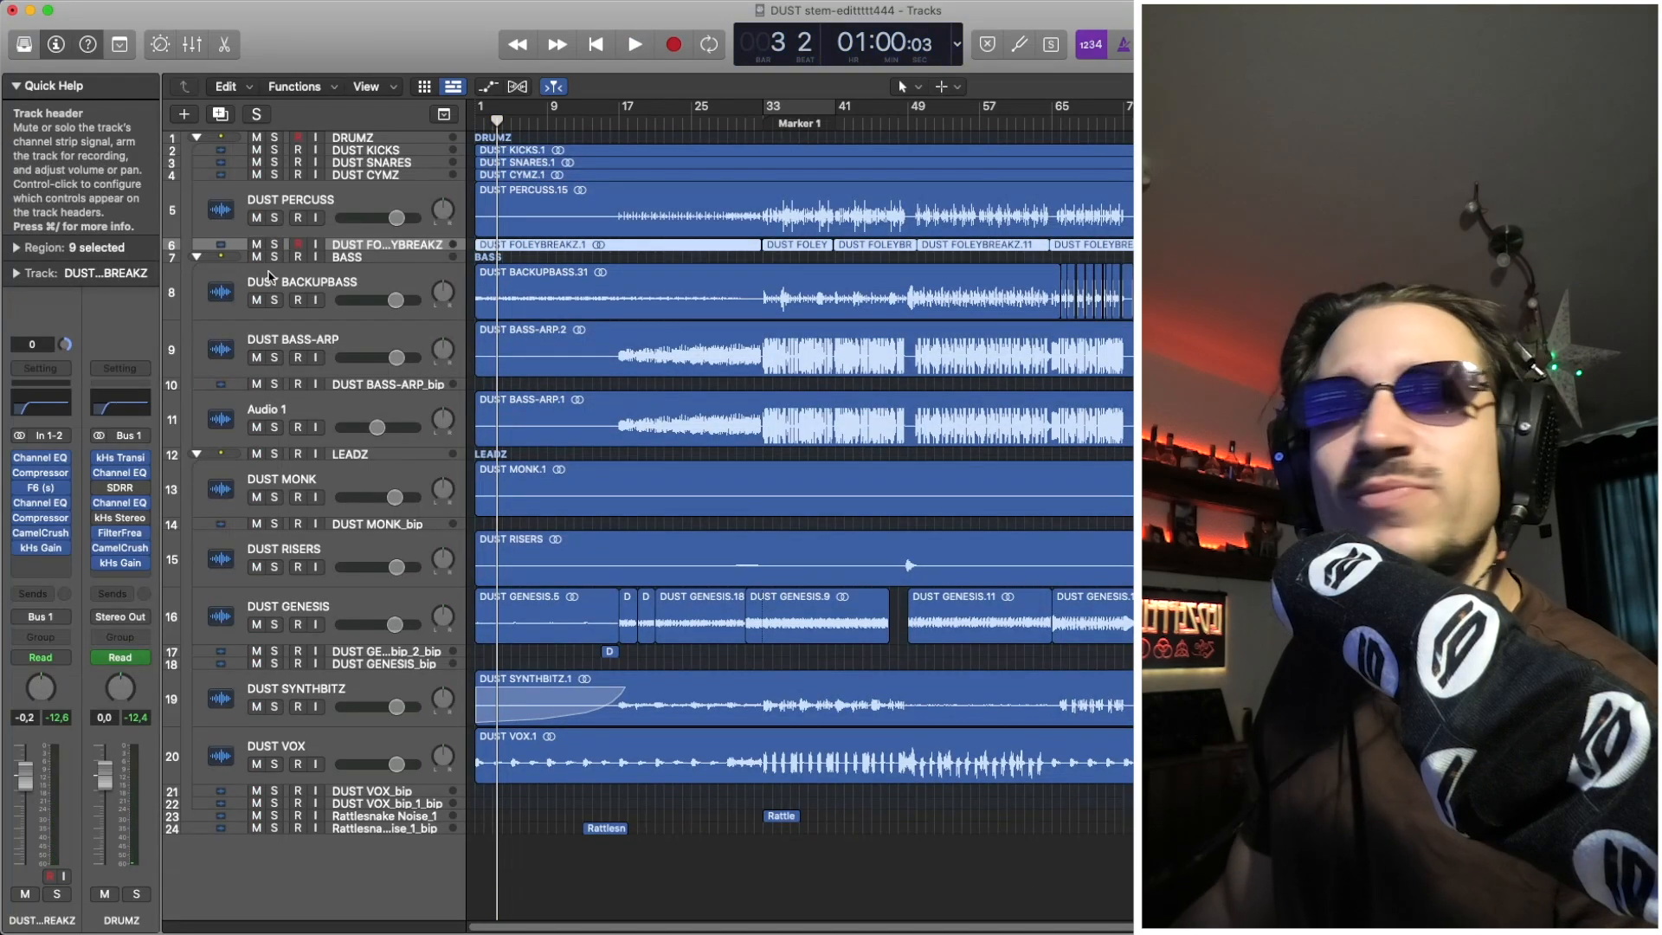
Collapse the DUST drum tracks and play DUST BACKUPBASS soloed from bar 1
click(316, 203)
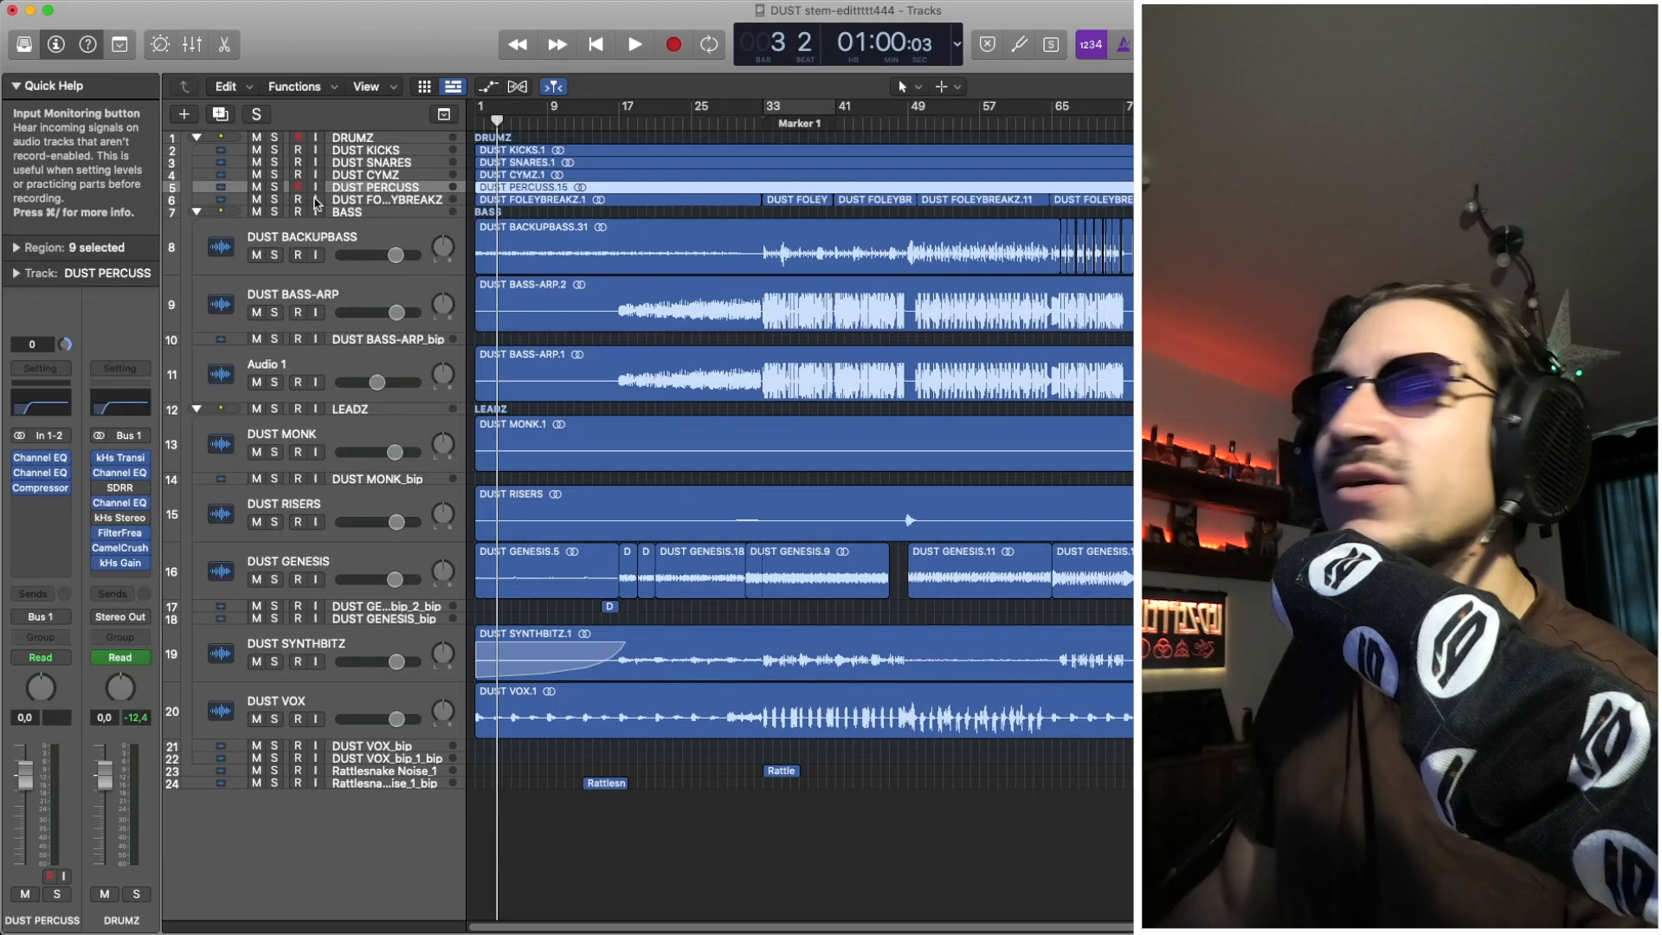
click(362, 230)
click(275, 255)
key(Return)
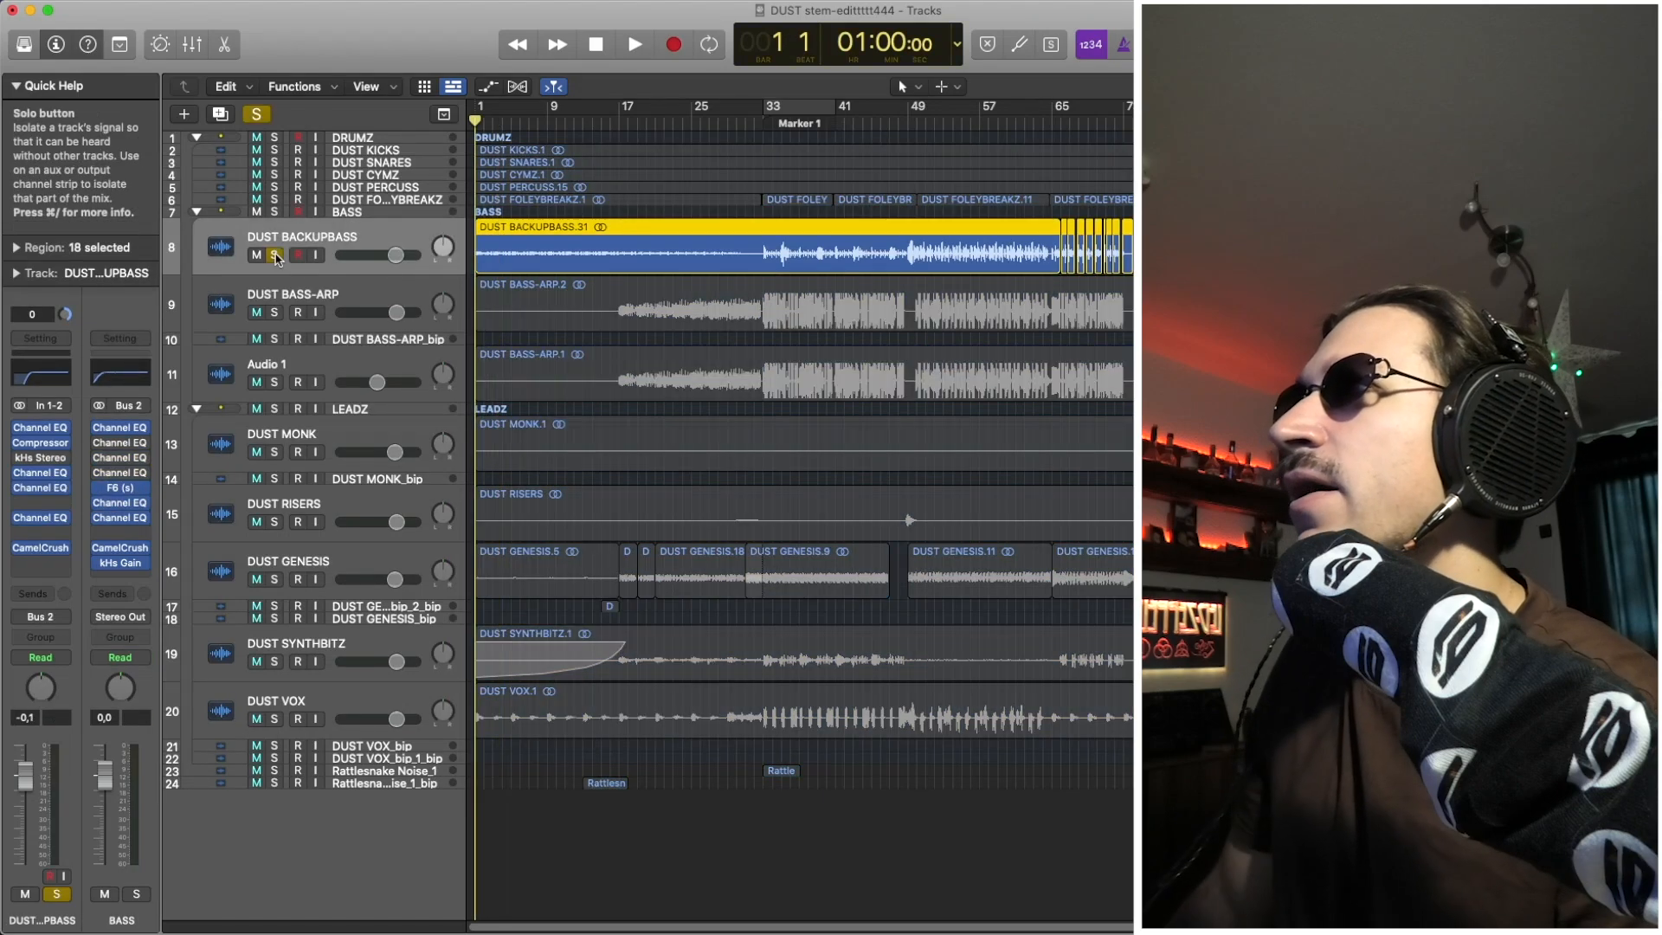
key(space)
key(space)
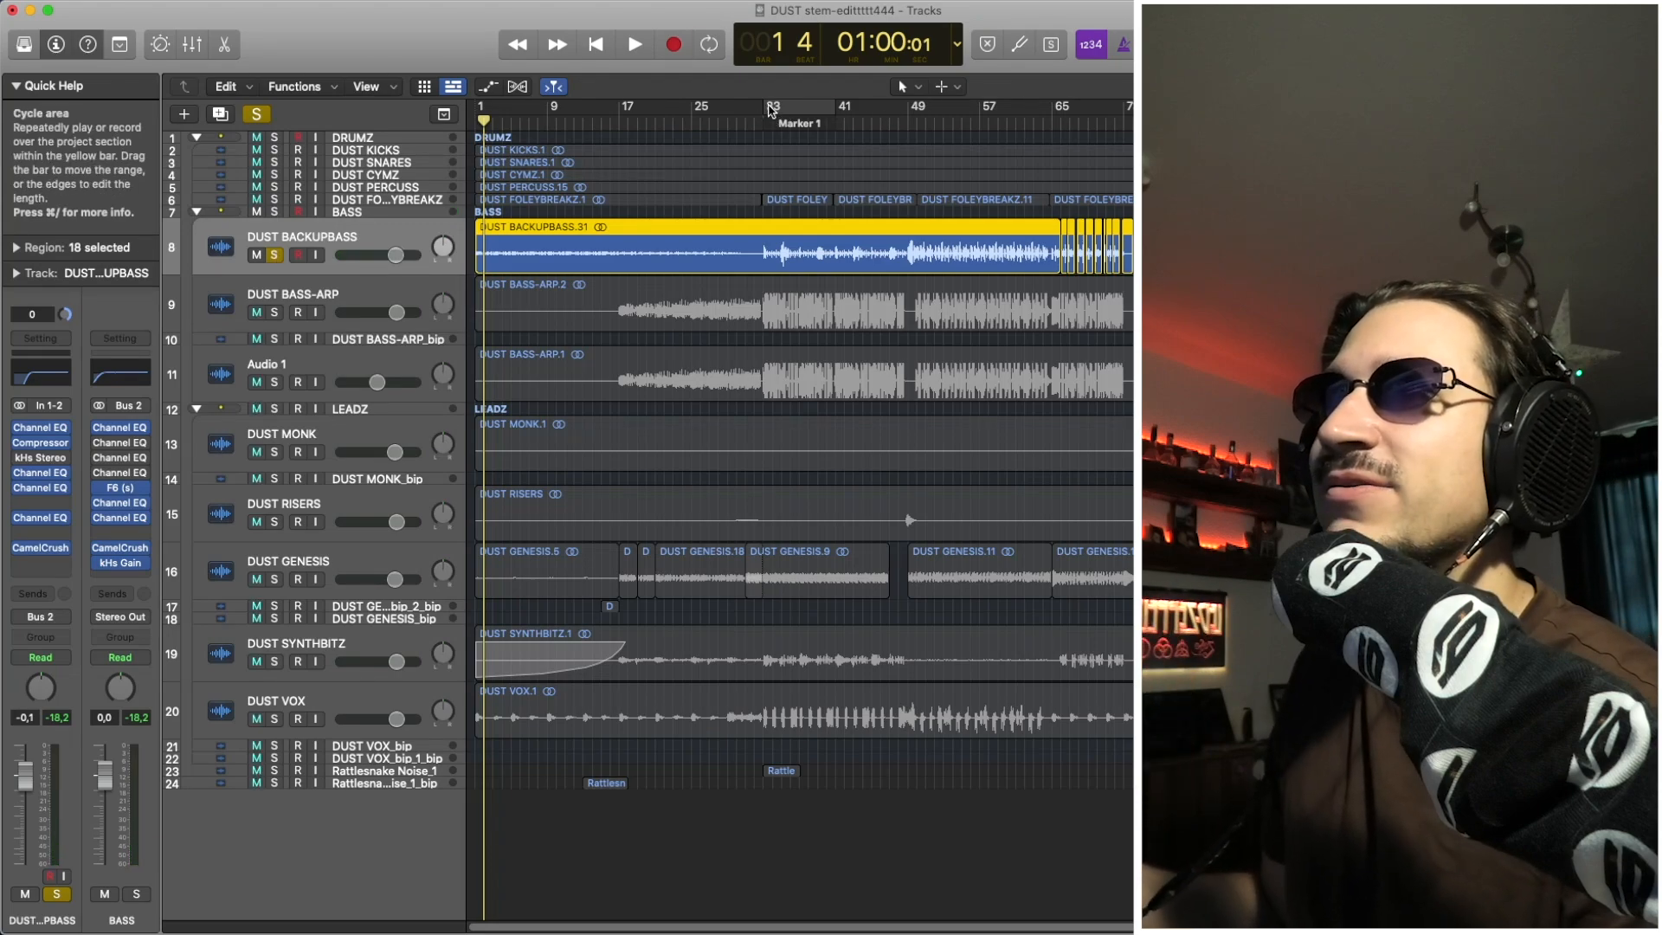
Move the 11-bar cycle range to start at bar 33, and clear the DUST BACKUPBASS solo
mouse_move(773, 121)
mouse_down()
mouse_move(870, 125)
mouse_move(842, 108)
mouse_move(741, 124)
mouse_up()
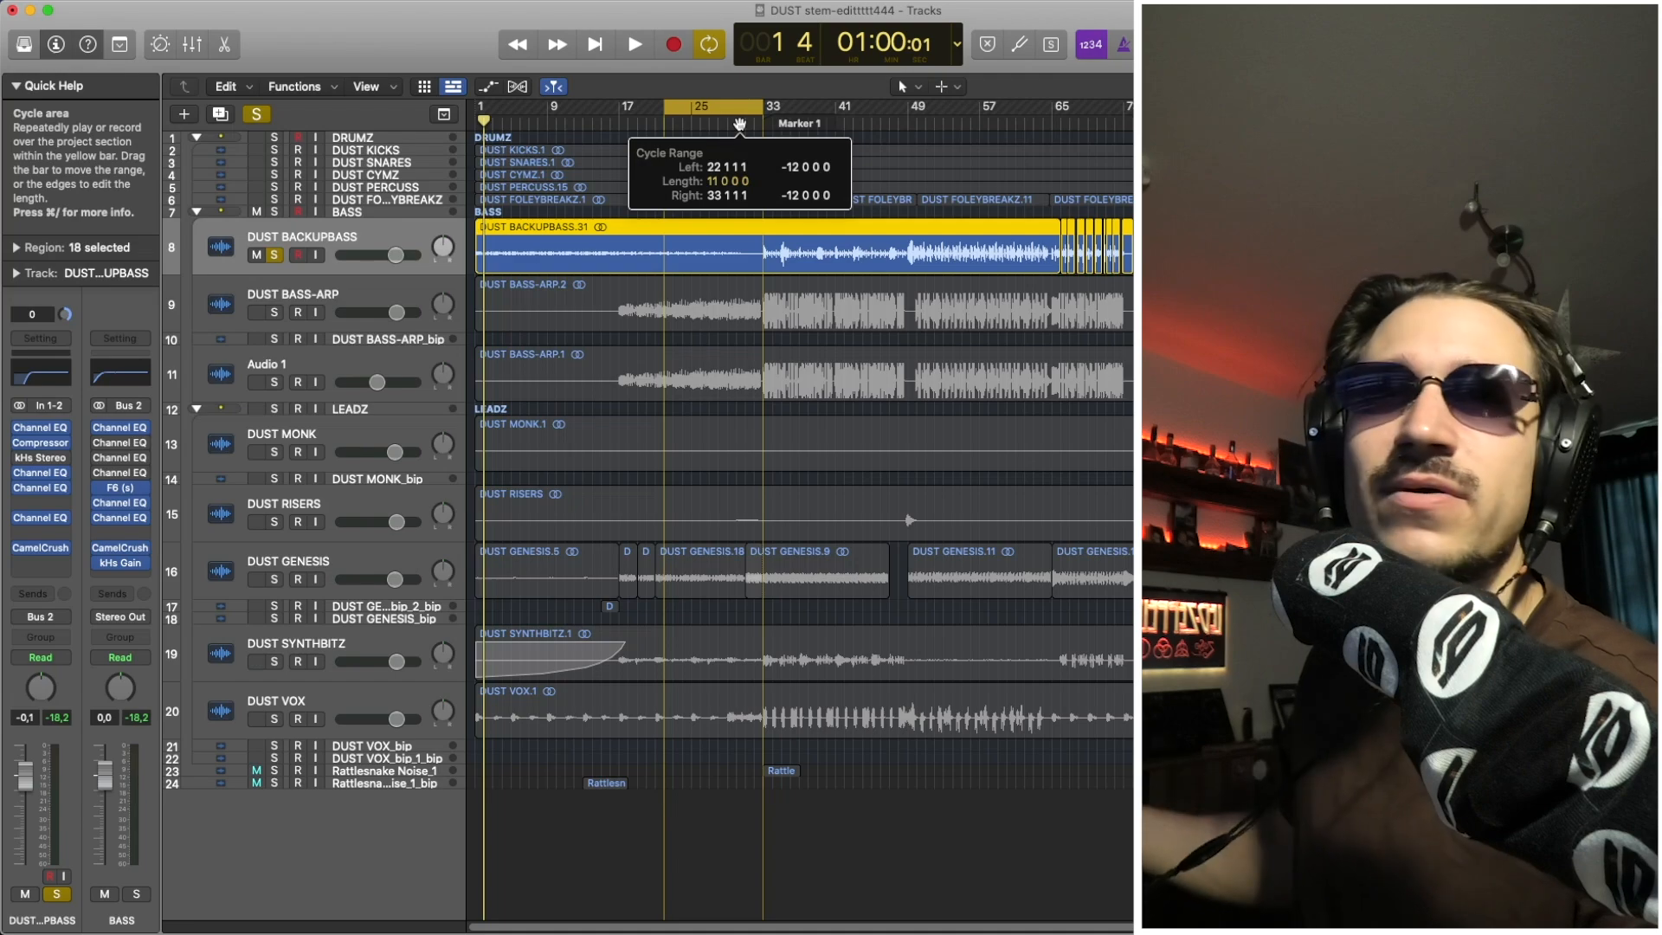
drag(739, 124, 838, 107)
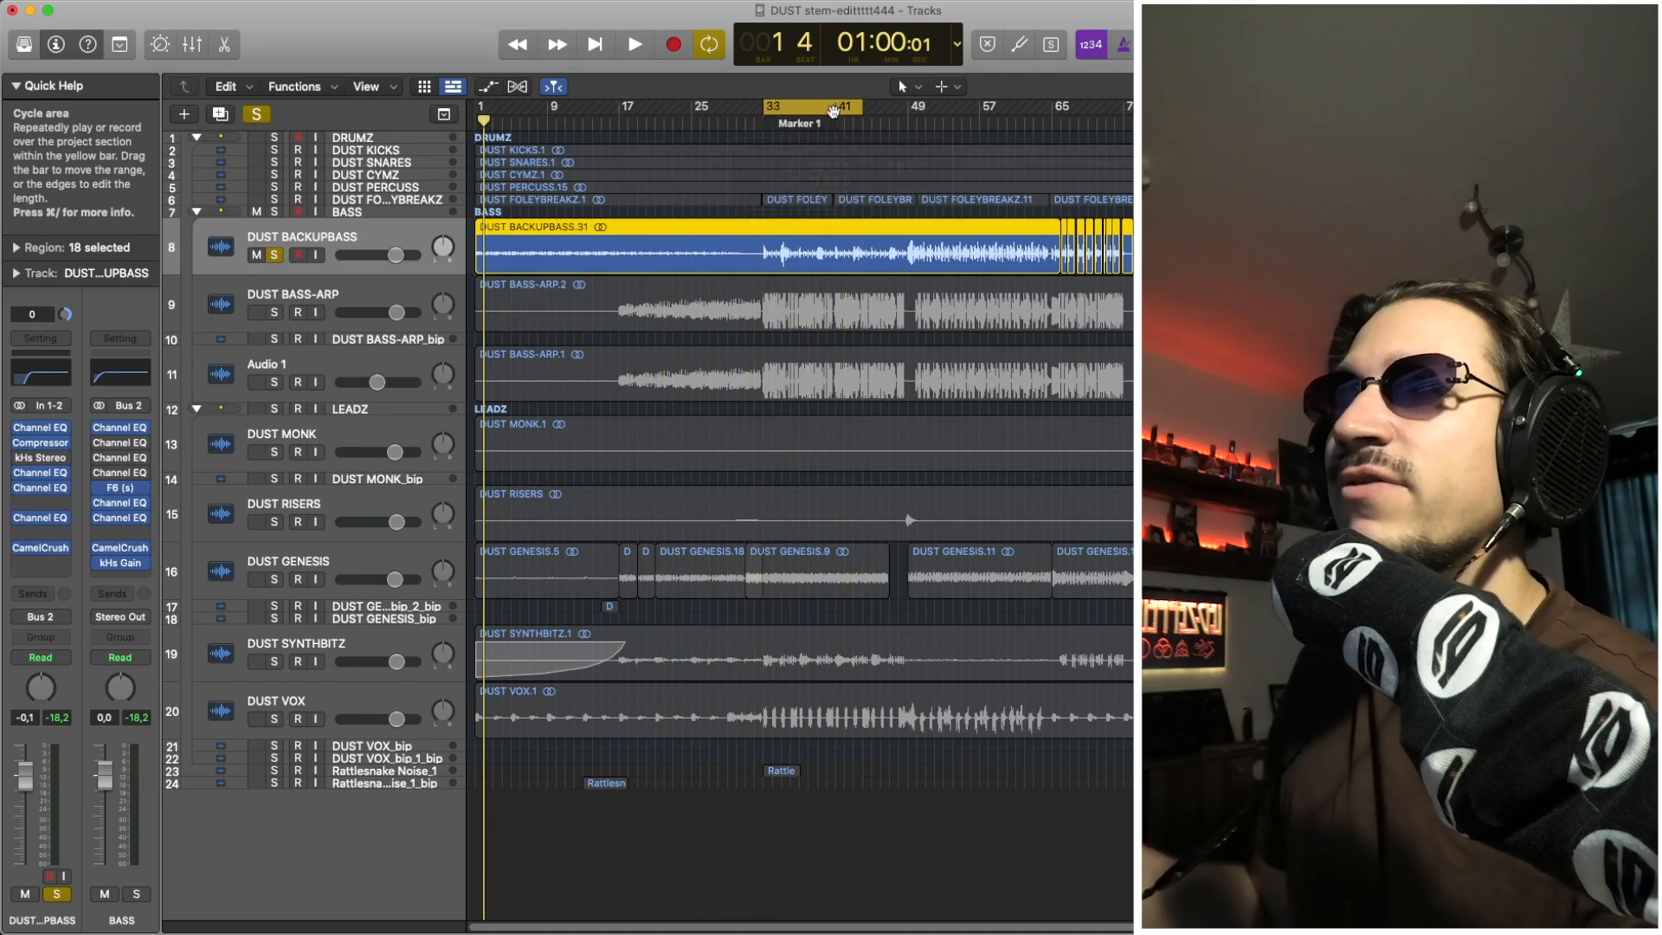
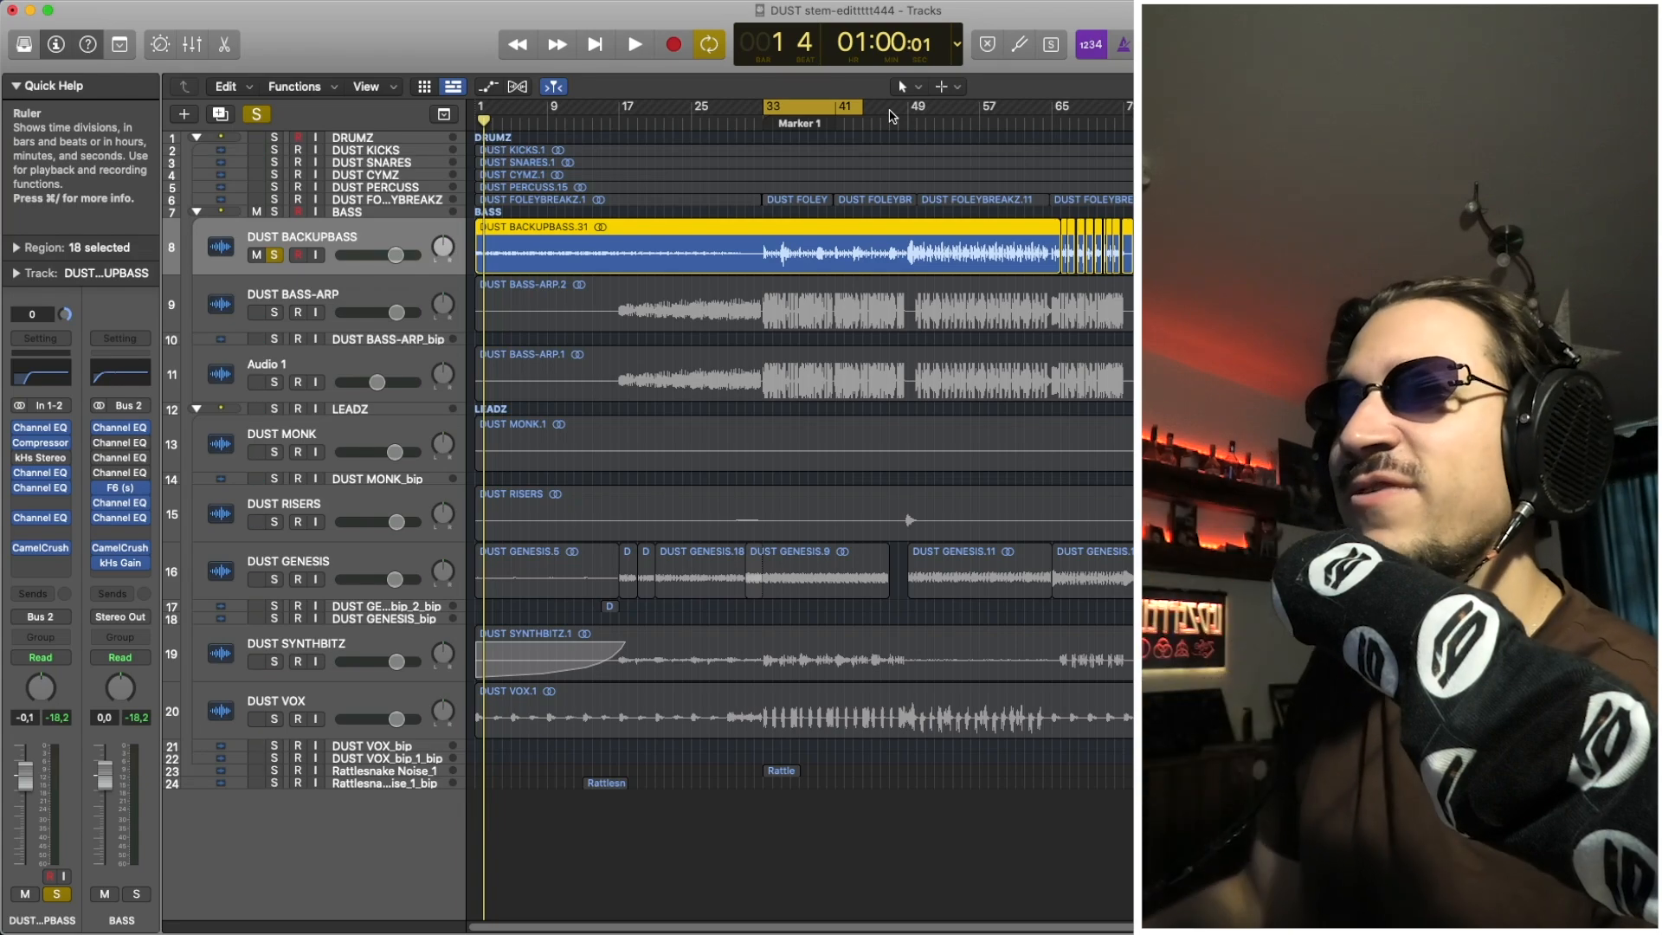
click(274, 255)
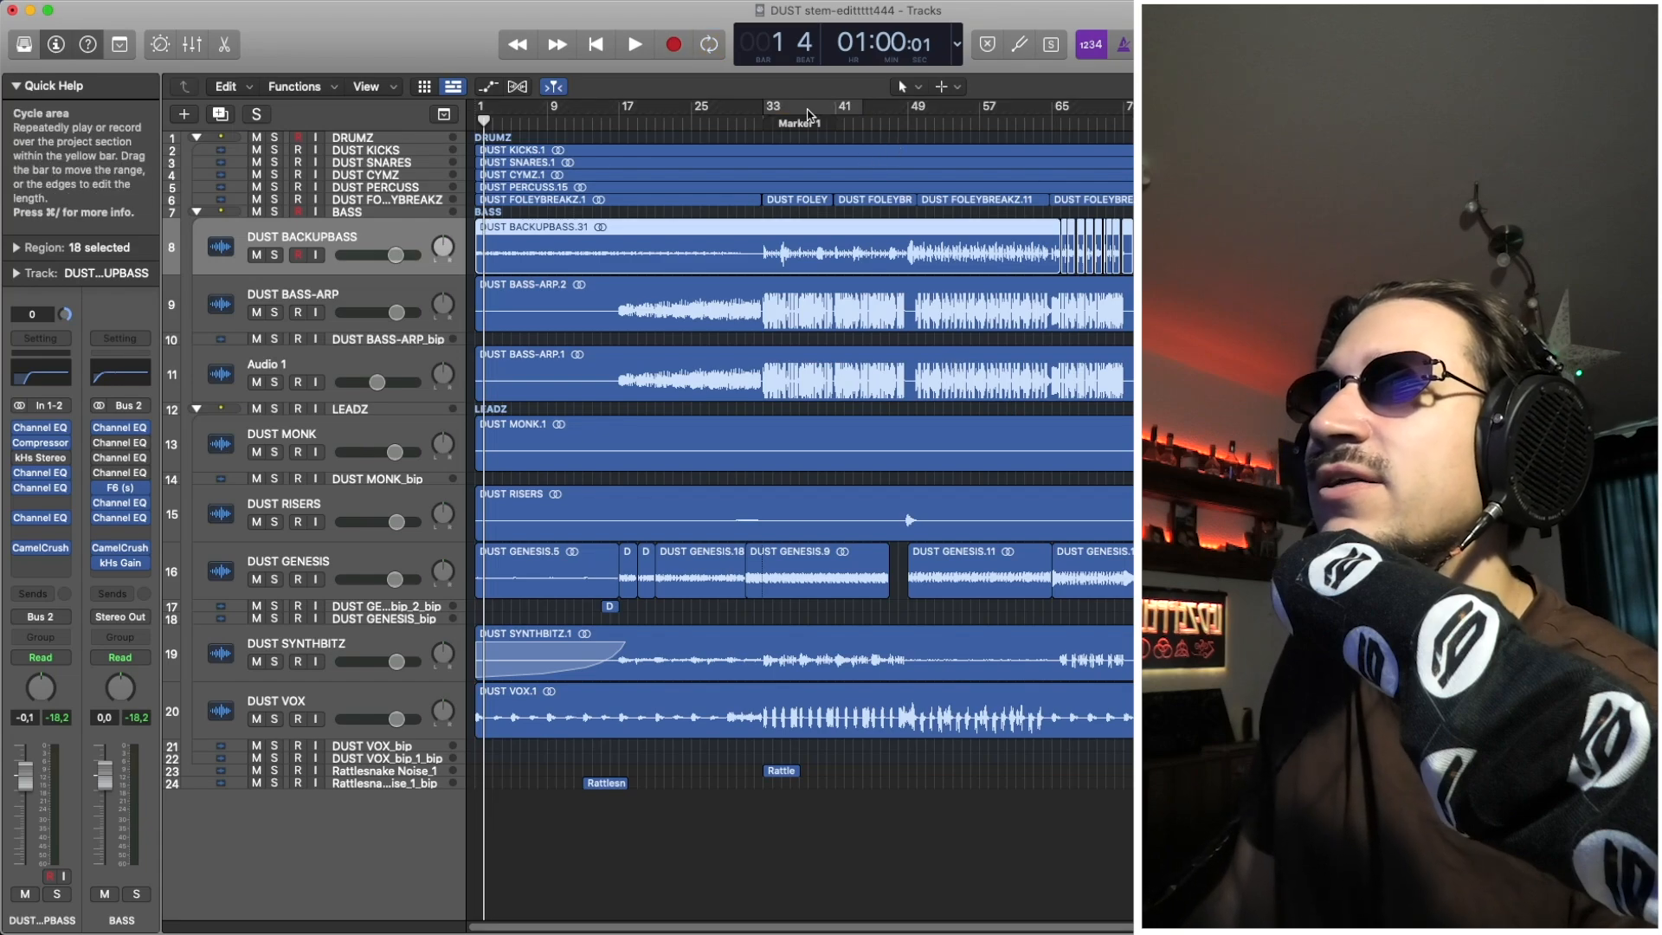
Return the playhead to bar 1 and enlarge the Rattlesnake Noise_1 and Rattlesnake Noise_1_bip tracks
key(Return)
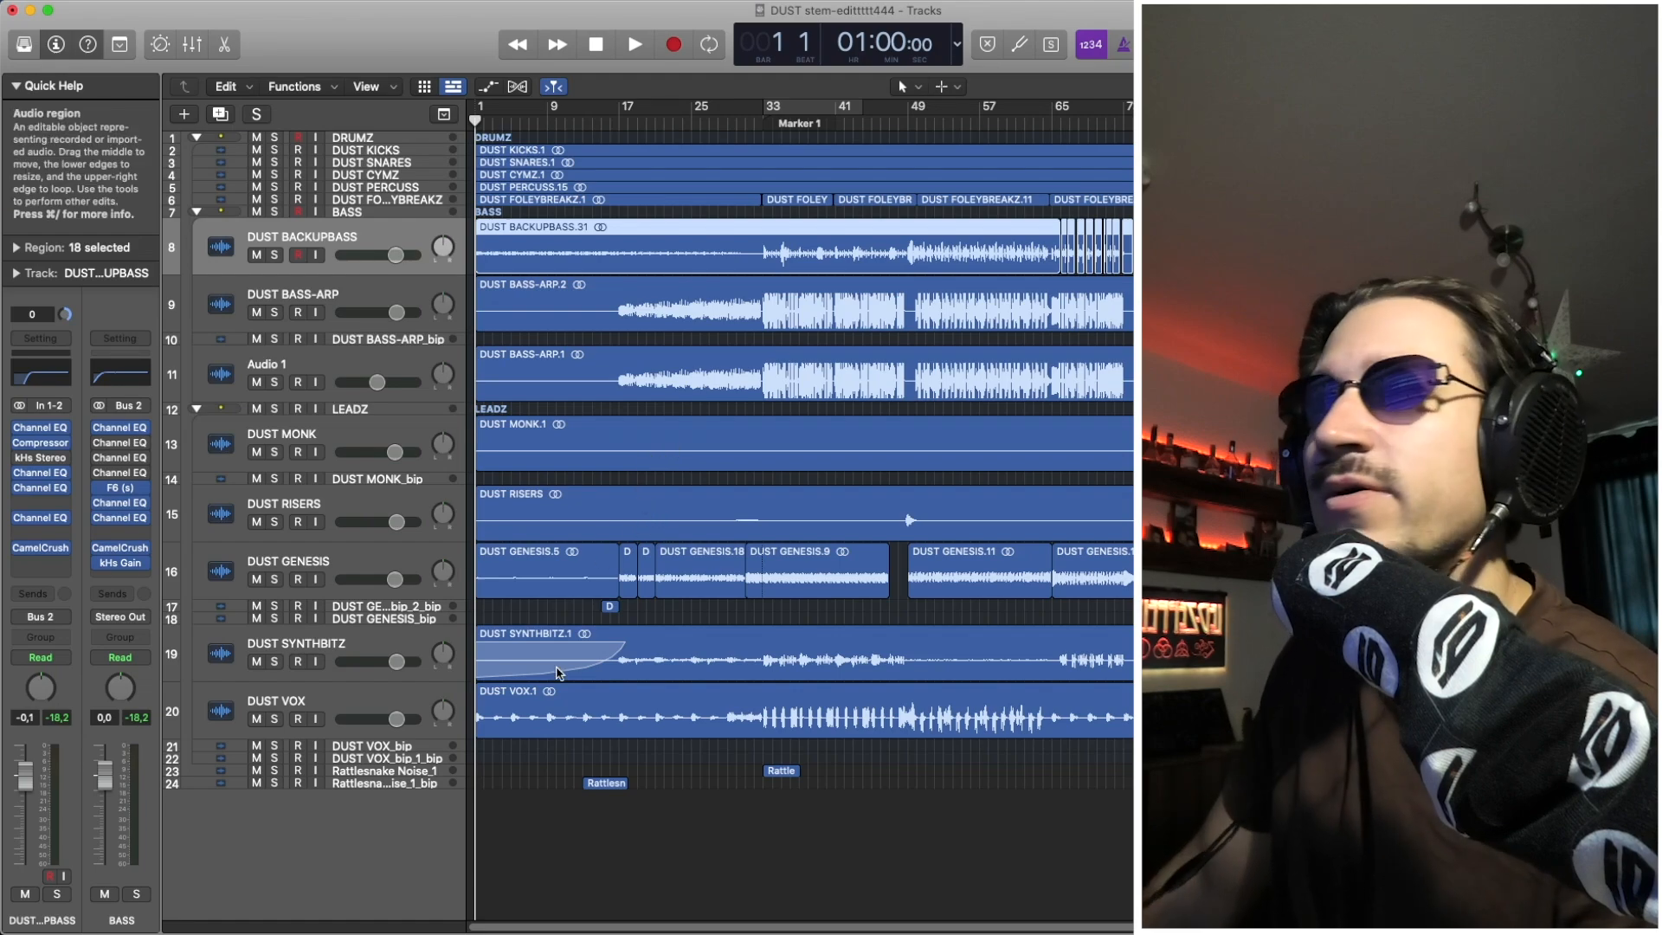
click(414, 779)
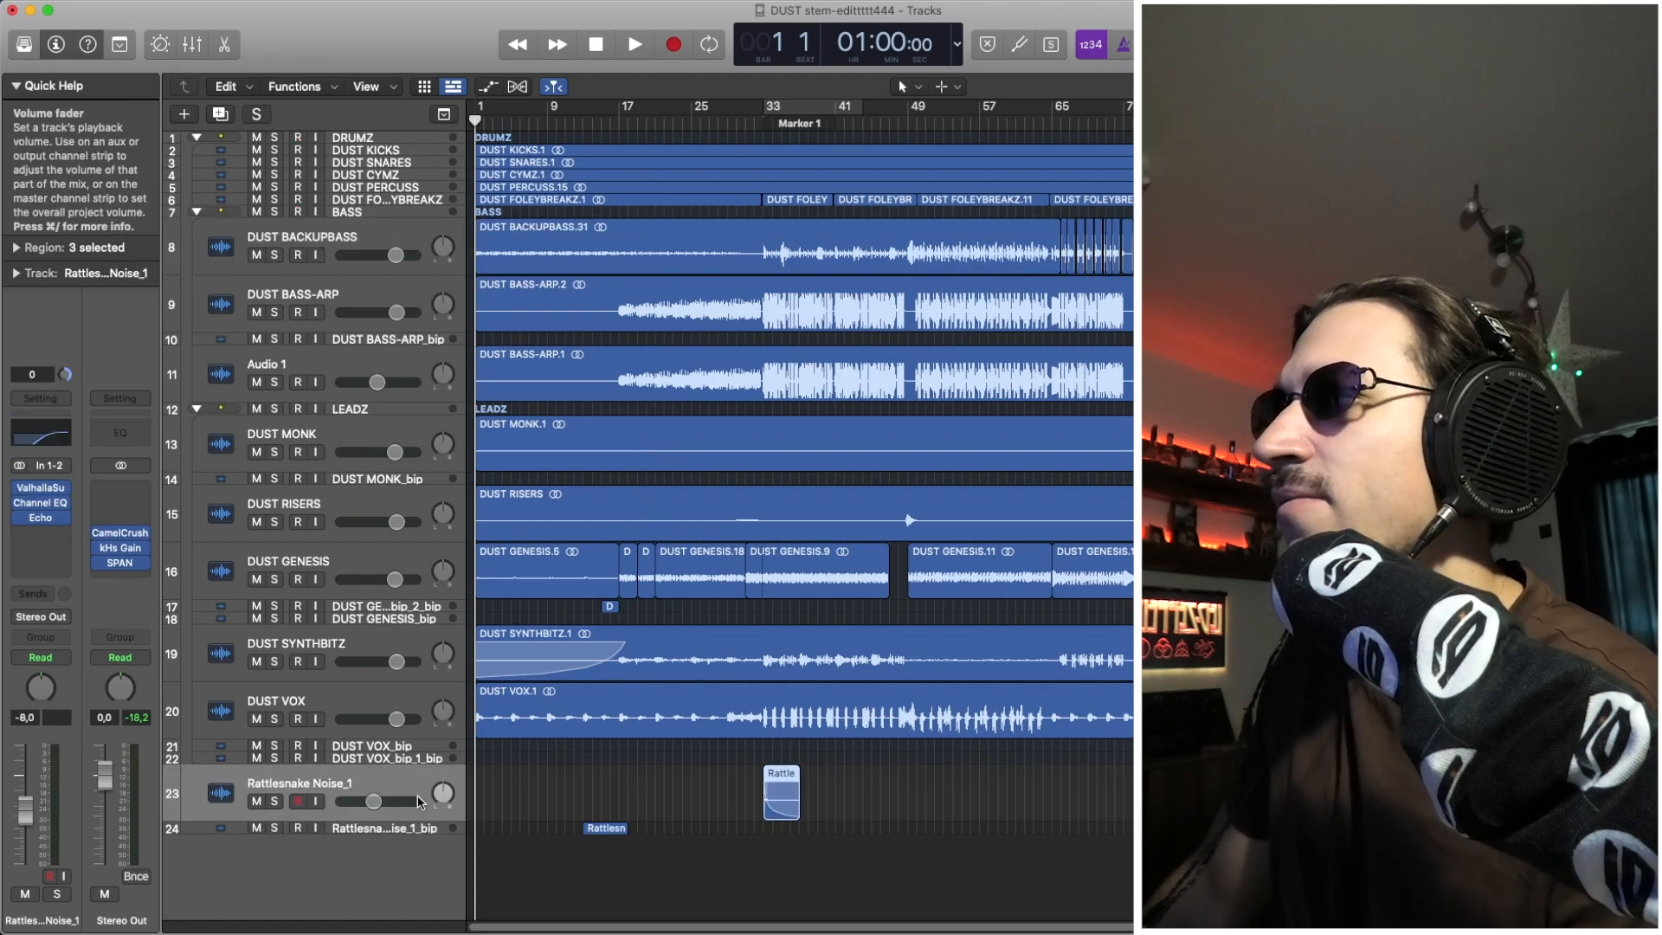
click(418, 831)
scroll(603, 594, down, 1)
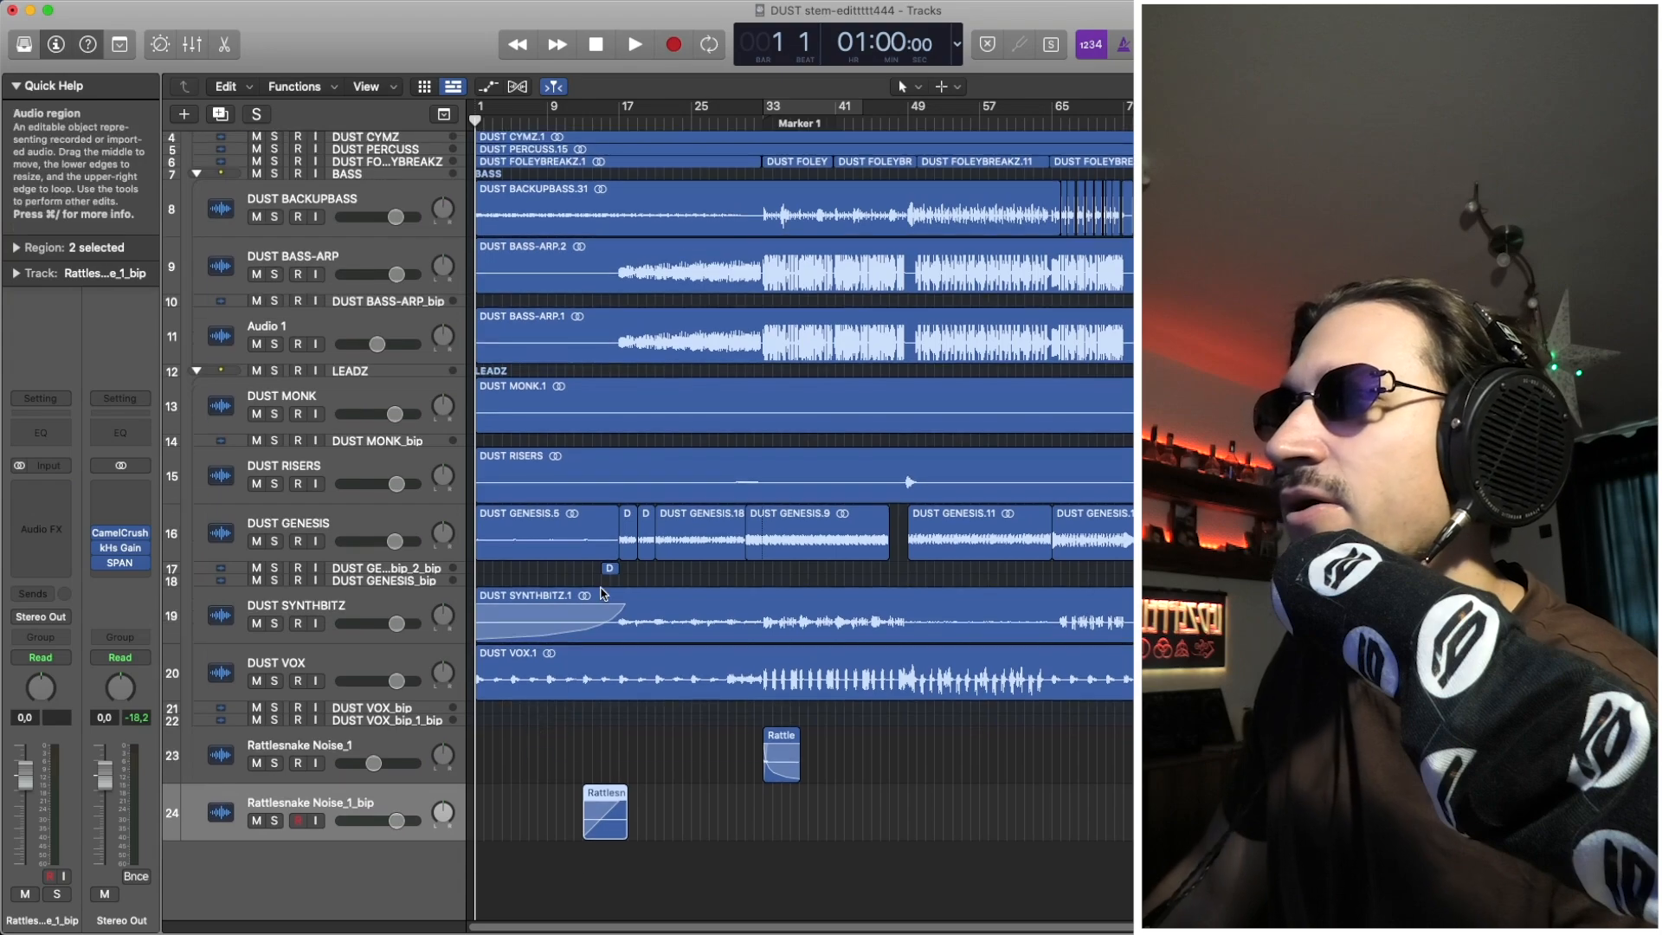
Set a cycle range from bar 13 to bar 25 and compare the full mix with Rattlesnake Noise_1_bip soloed
click(574, 111)
drag(574, 106, 631, 110)
key(space)
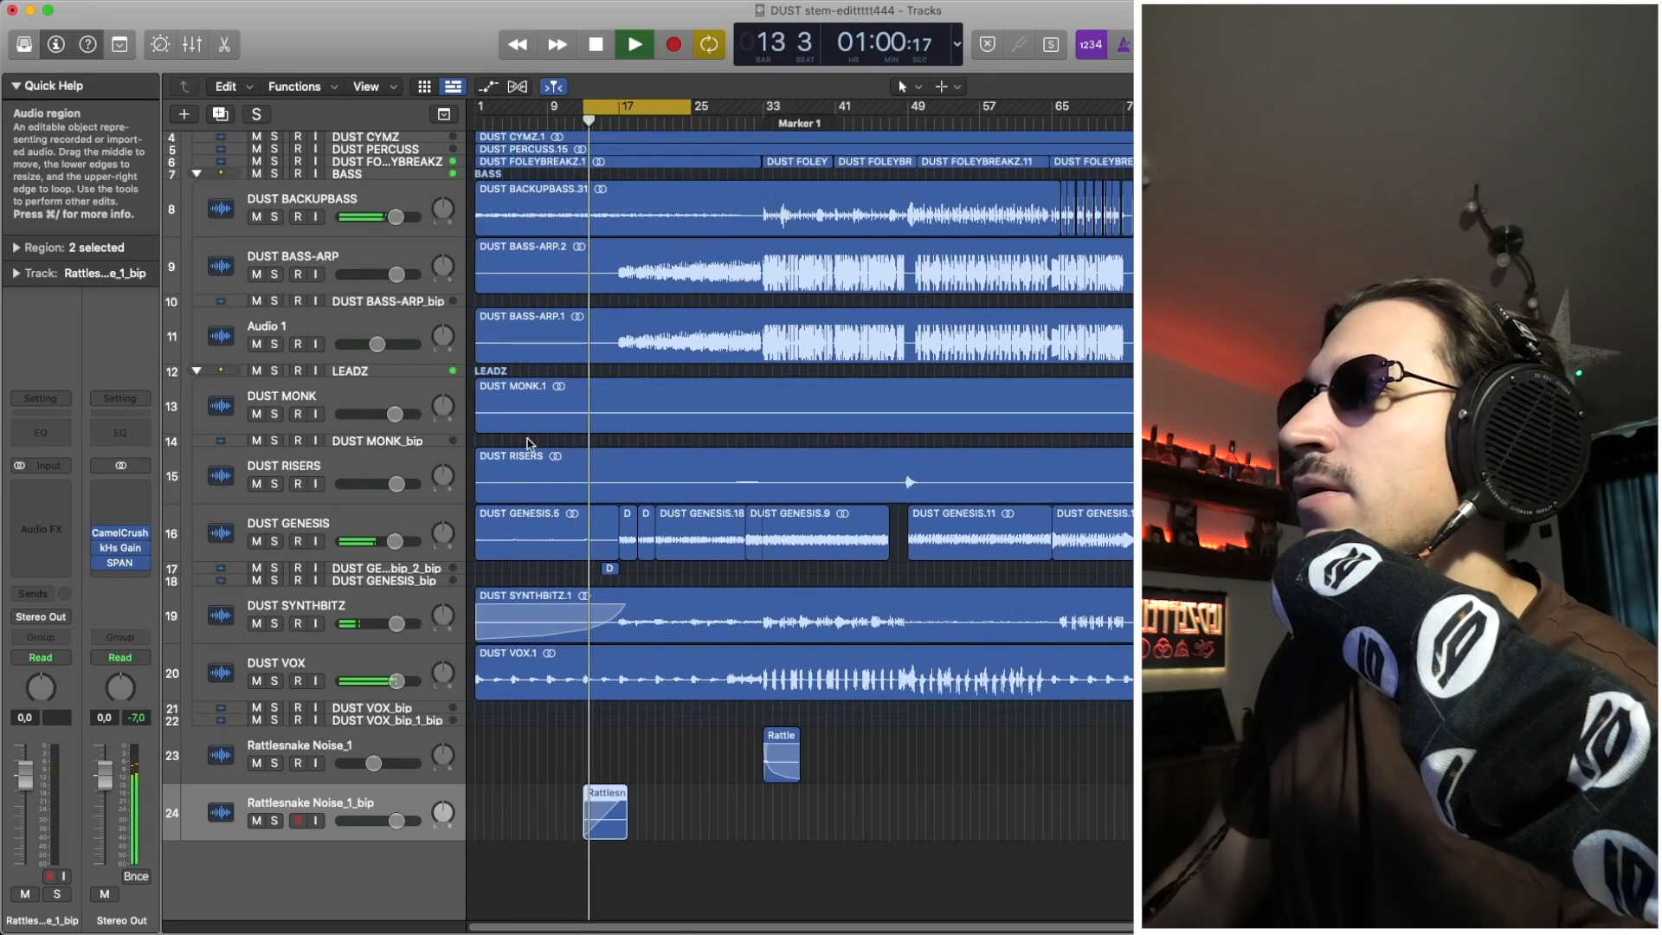
click(276, 821)
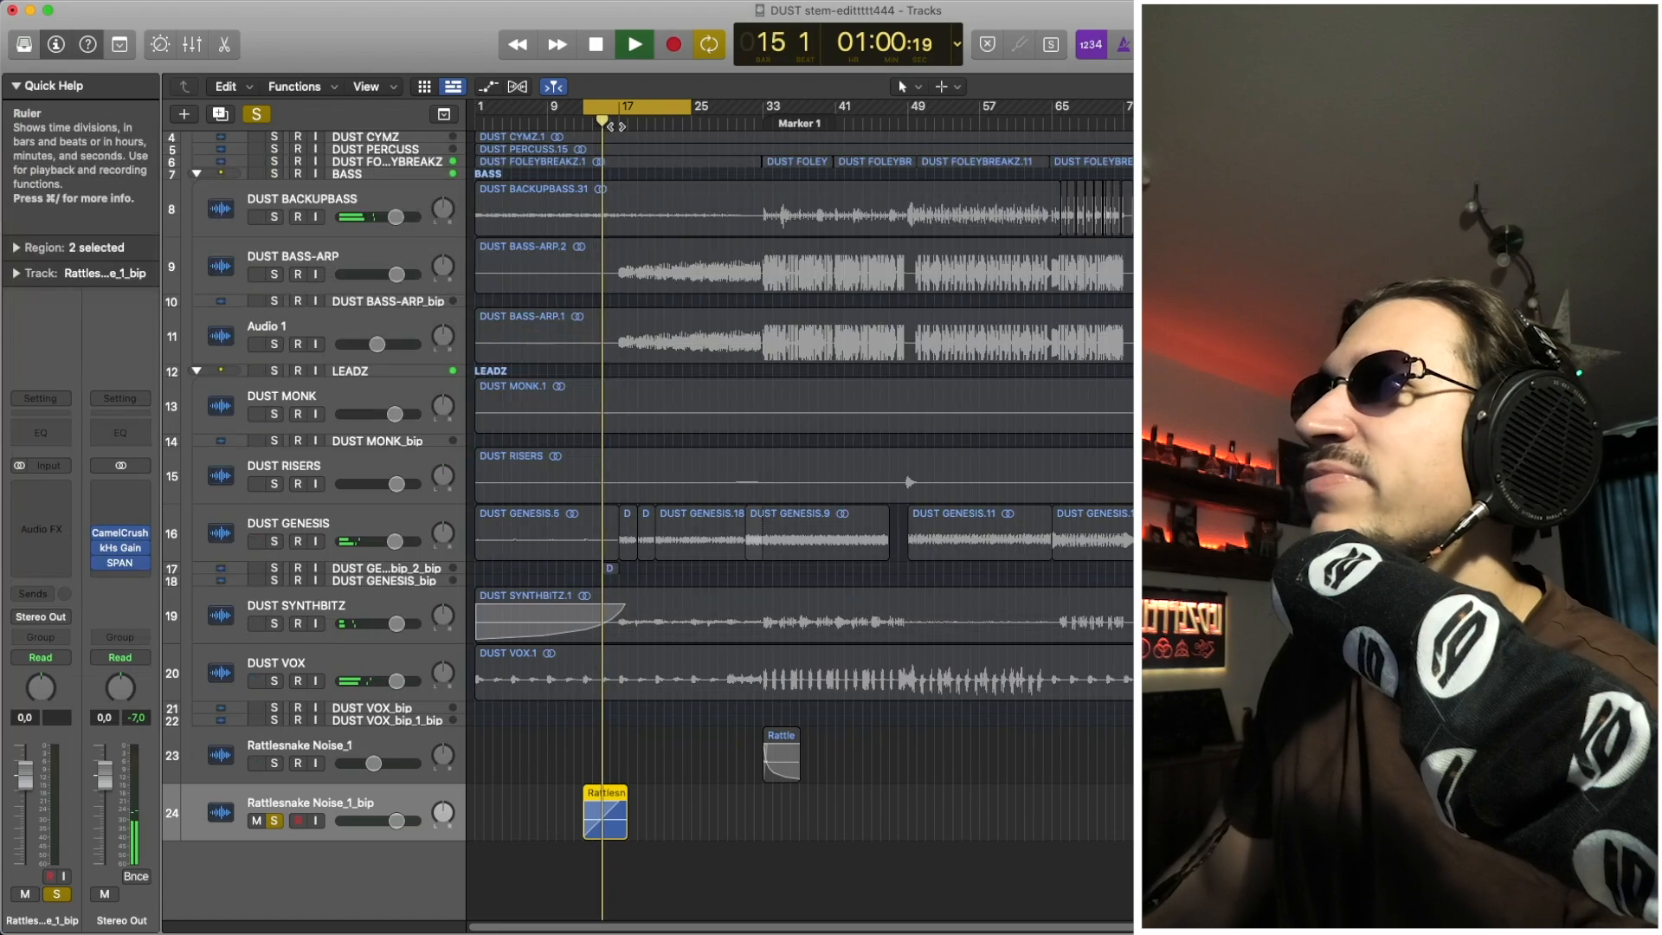
key(c)
key(space)
Set the cycle range from bar 33 to bar 47, audition Rattlesnake Noise_1 soloed there, and clear the solos
drag(765, 110, 889, 109)
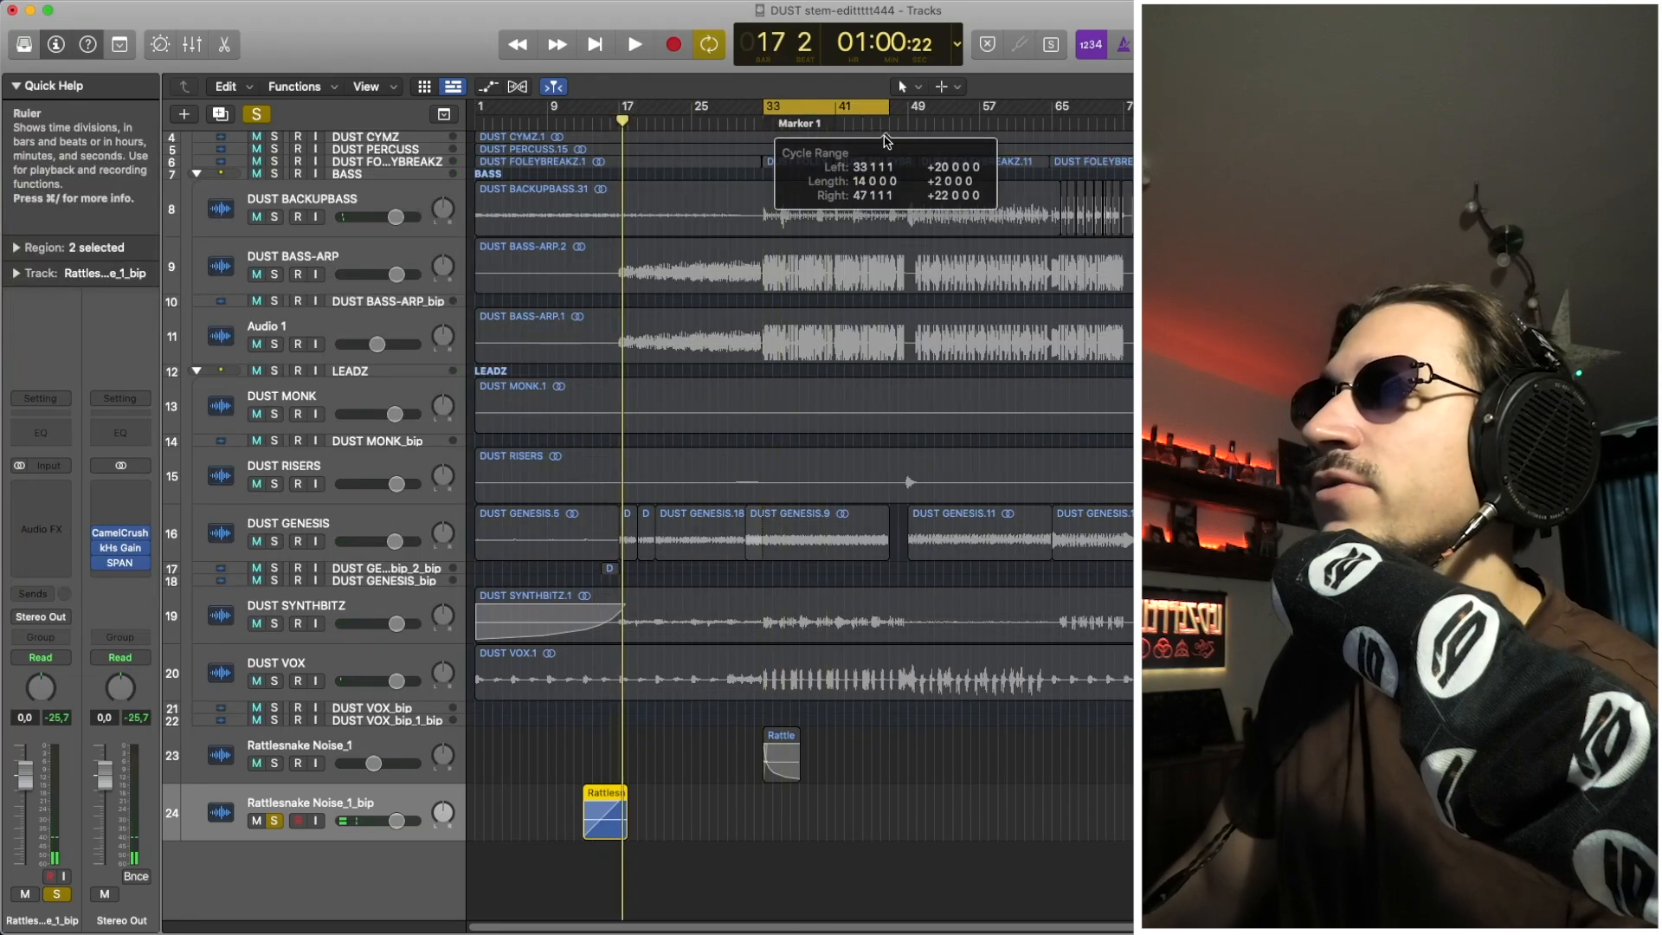
click(276, 763)
key(space)
key(space)
click(275, 763)
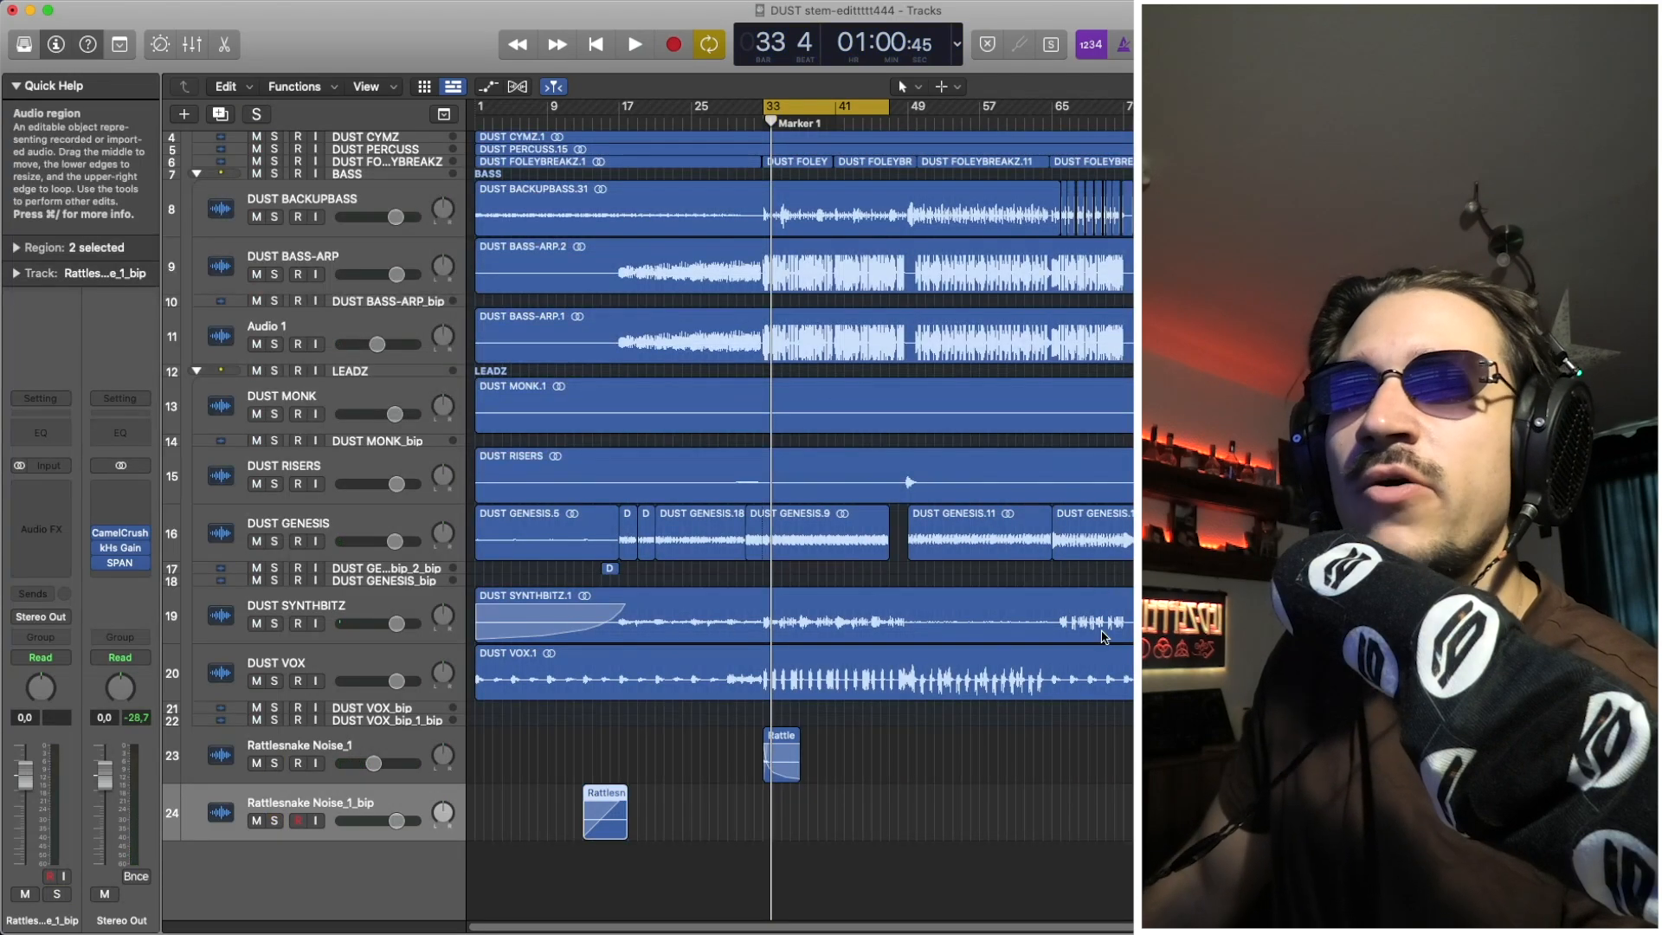
Collapse the enlarged Rattlesnake Noise, DUST VOX, DUST SYNTHBITZ, DUST GENESIS, DUST RISERS and DUST MONK tracks to minimum height
scroll(489, 772, up, 2)
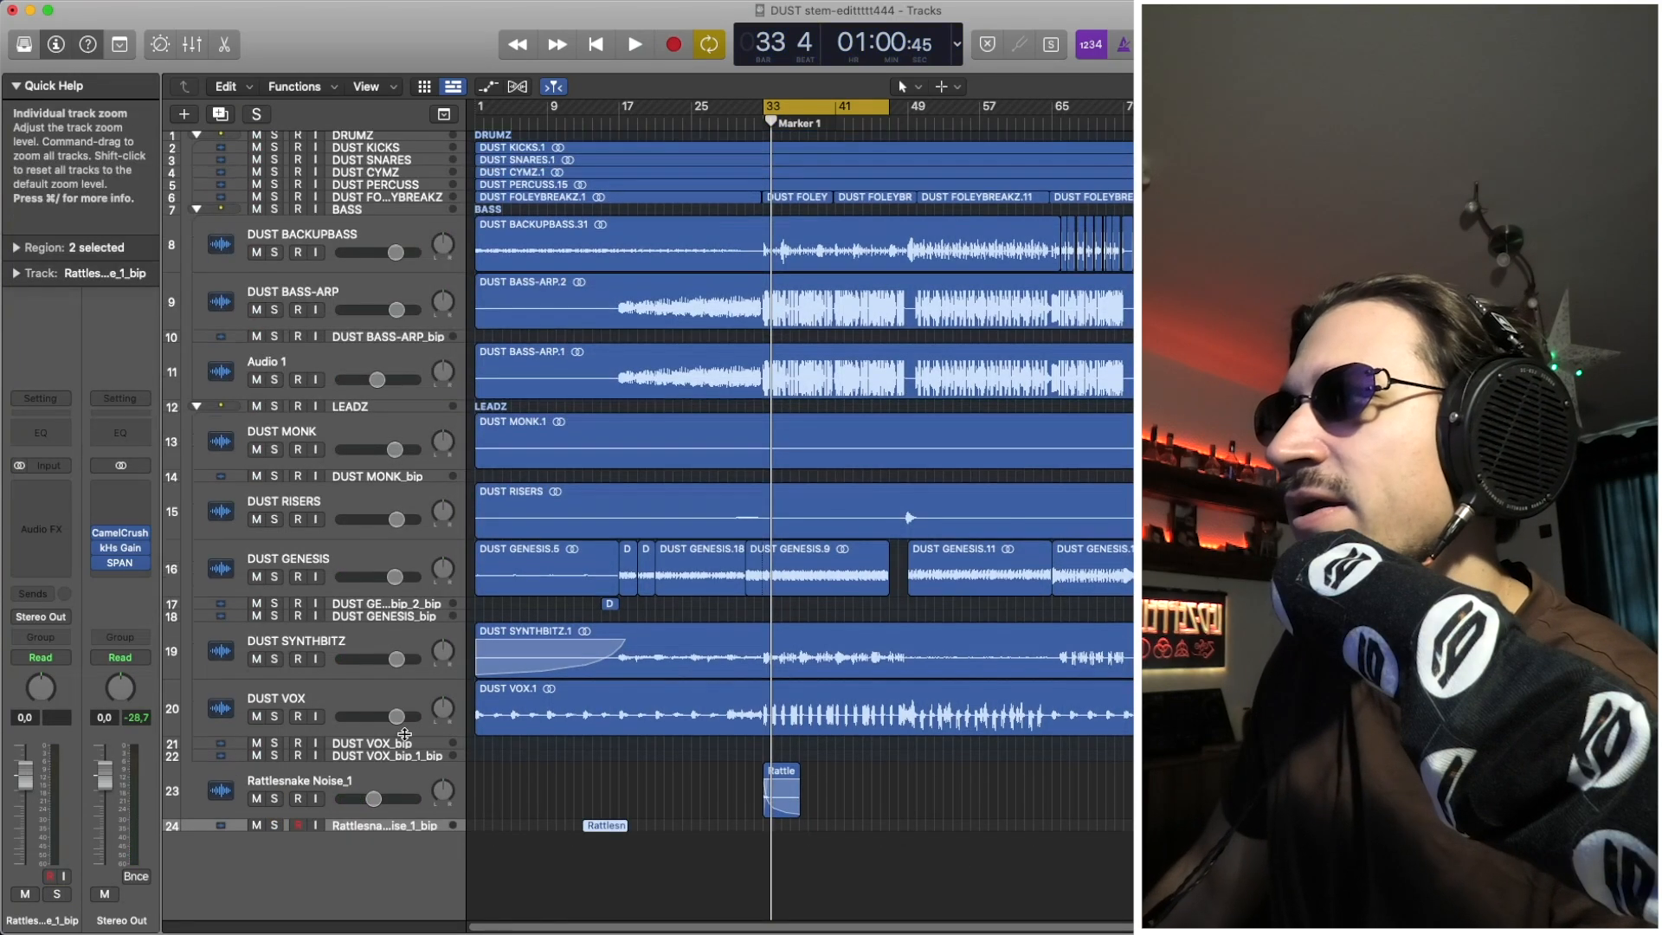
click(423, 788)
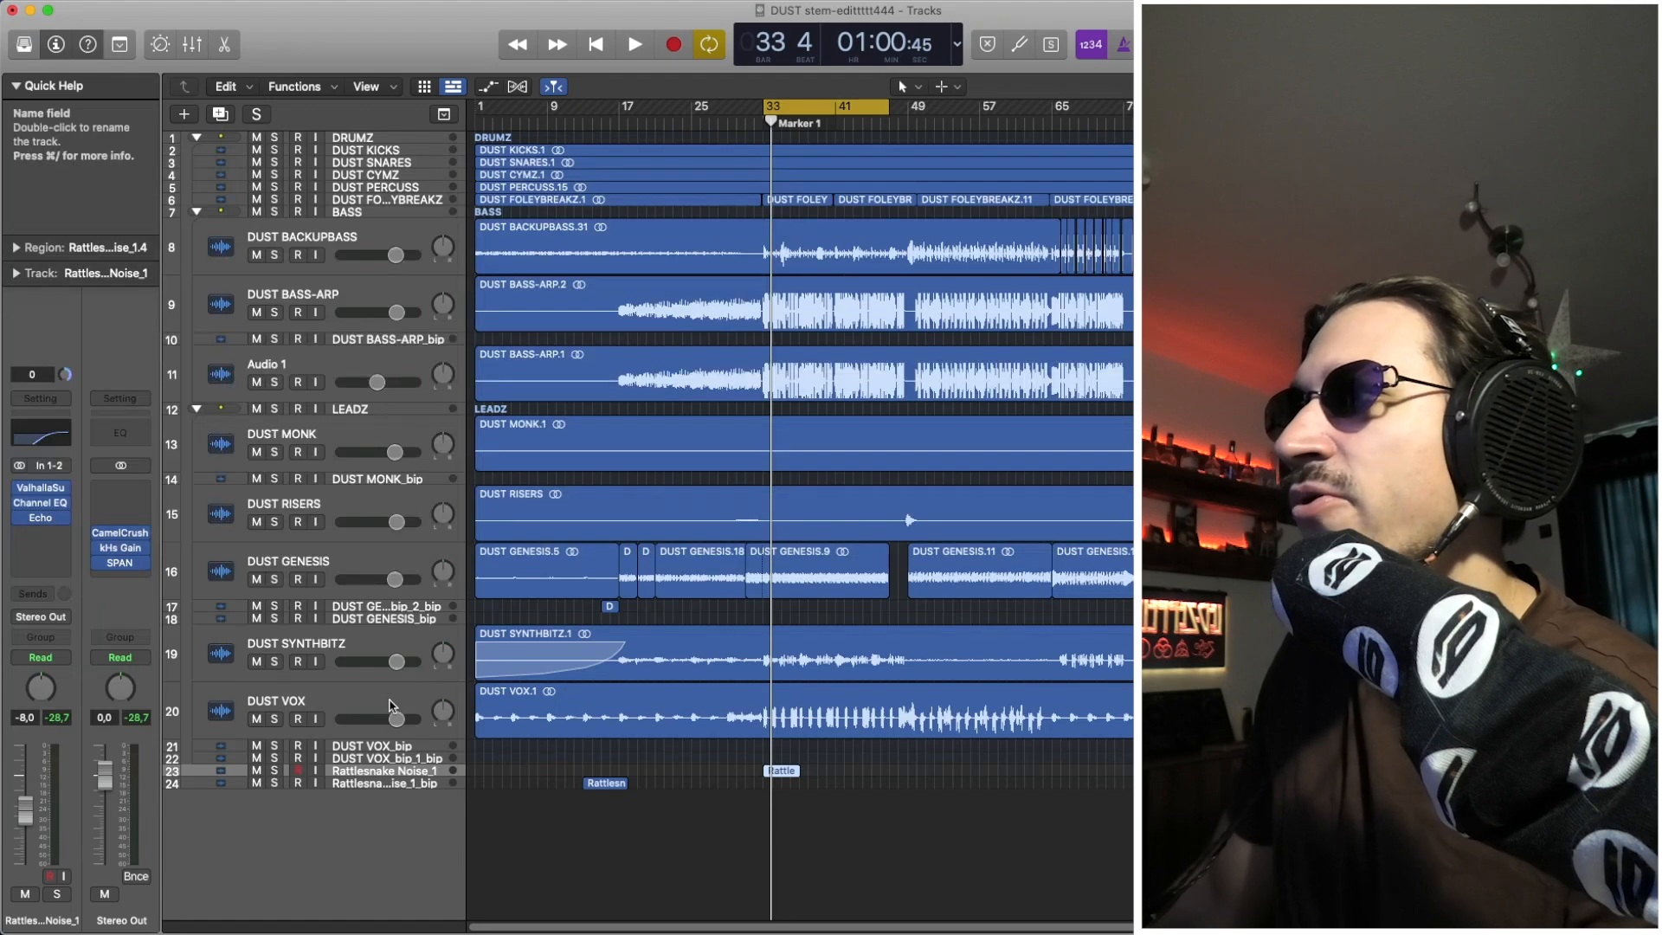
click(403, 692)
click(322, 634)
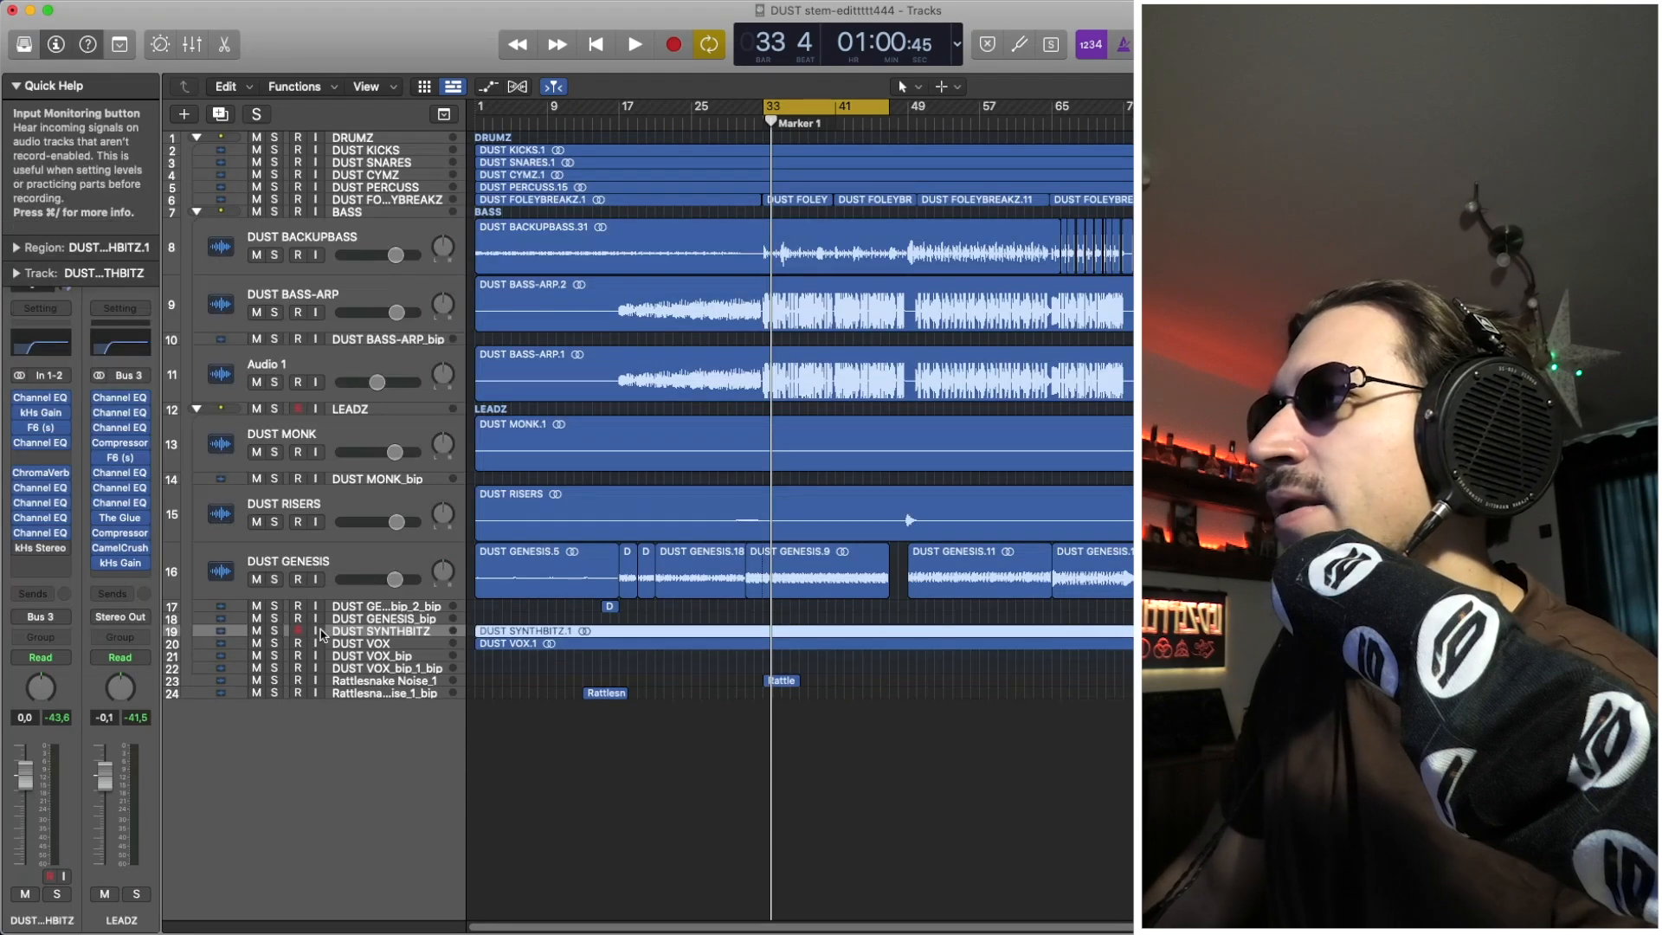
click(322, 578)
click(326, 517)
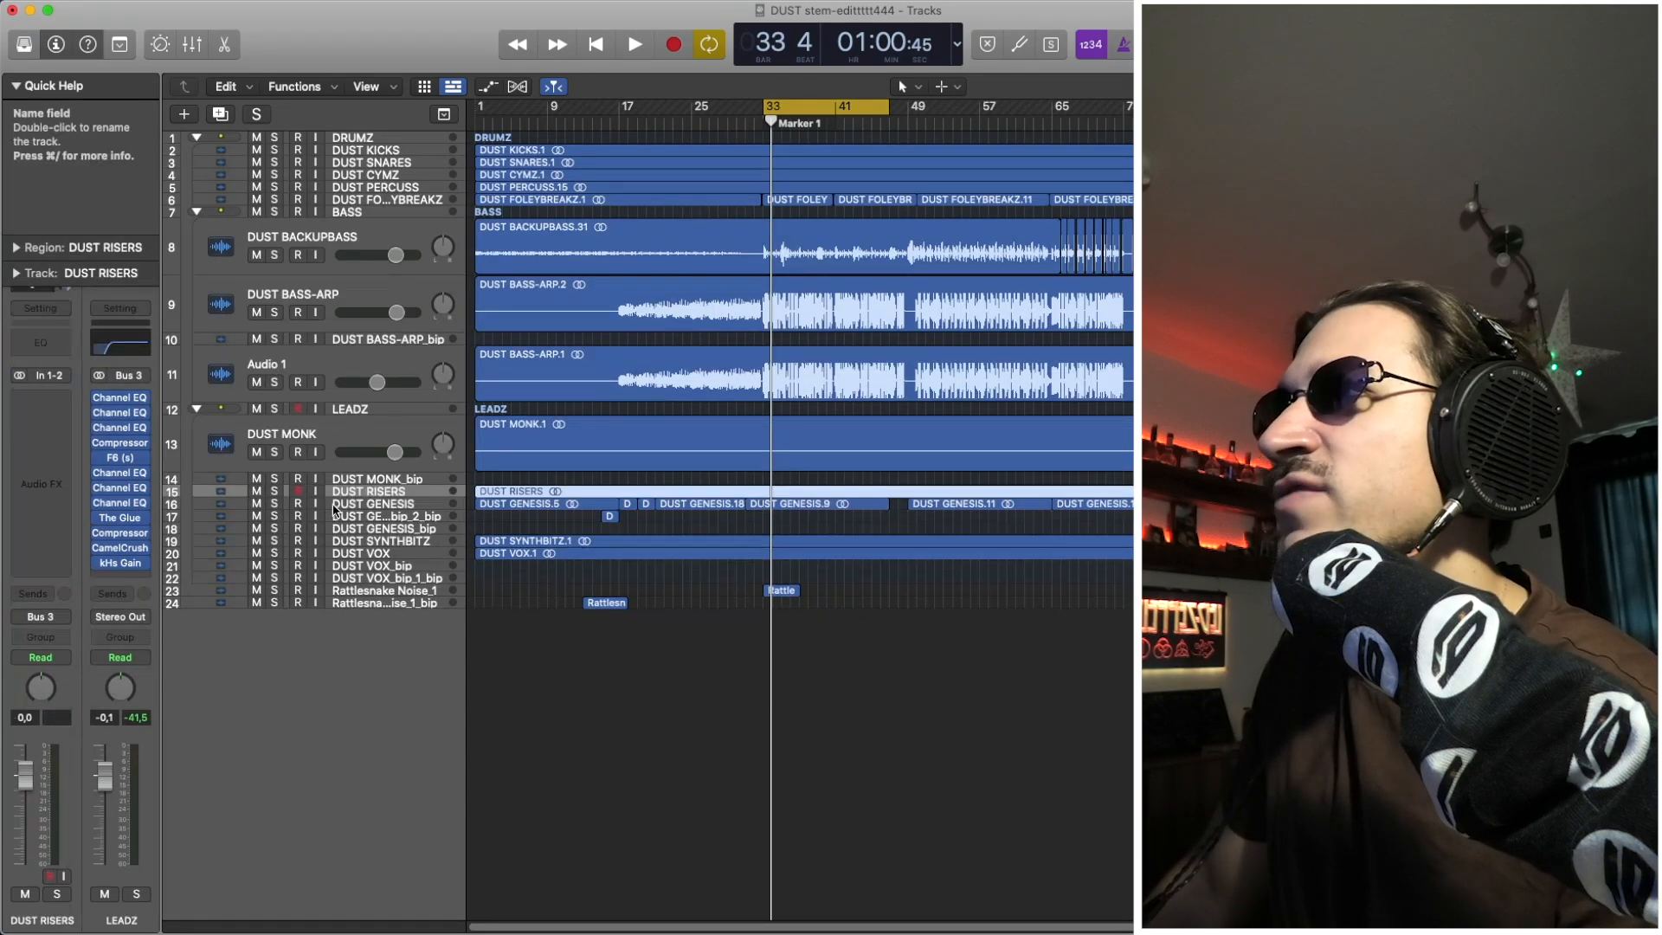
click(329, 432)
Solo Audio 1, audition it from bar 33, and zoom in on the bass waveforms there
click(336, 372)
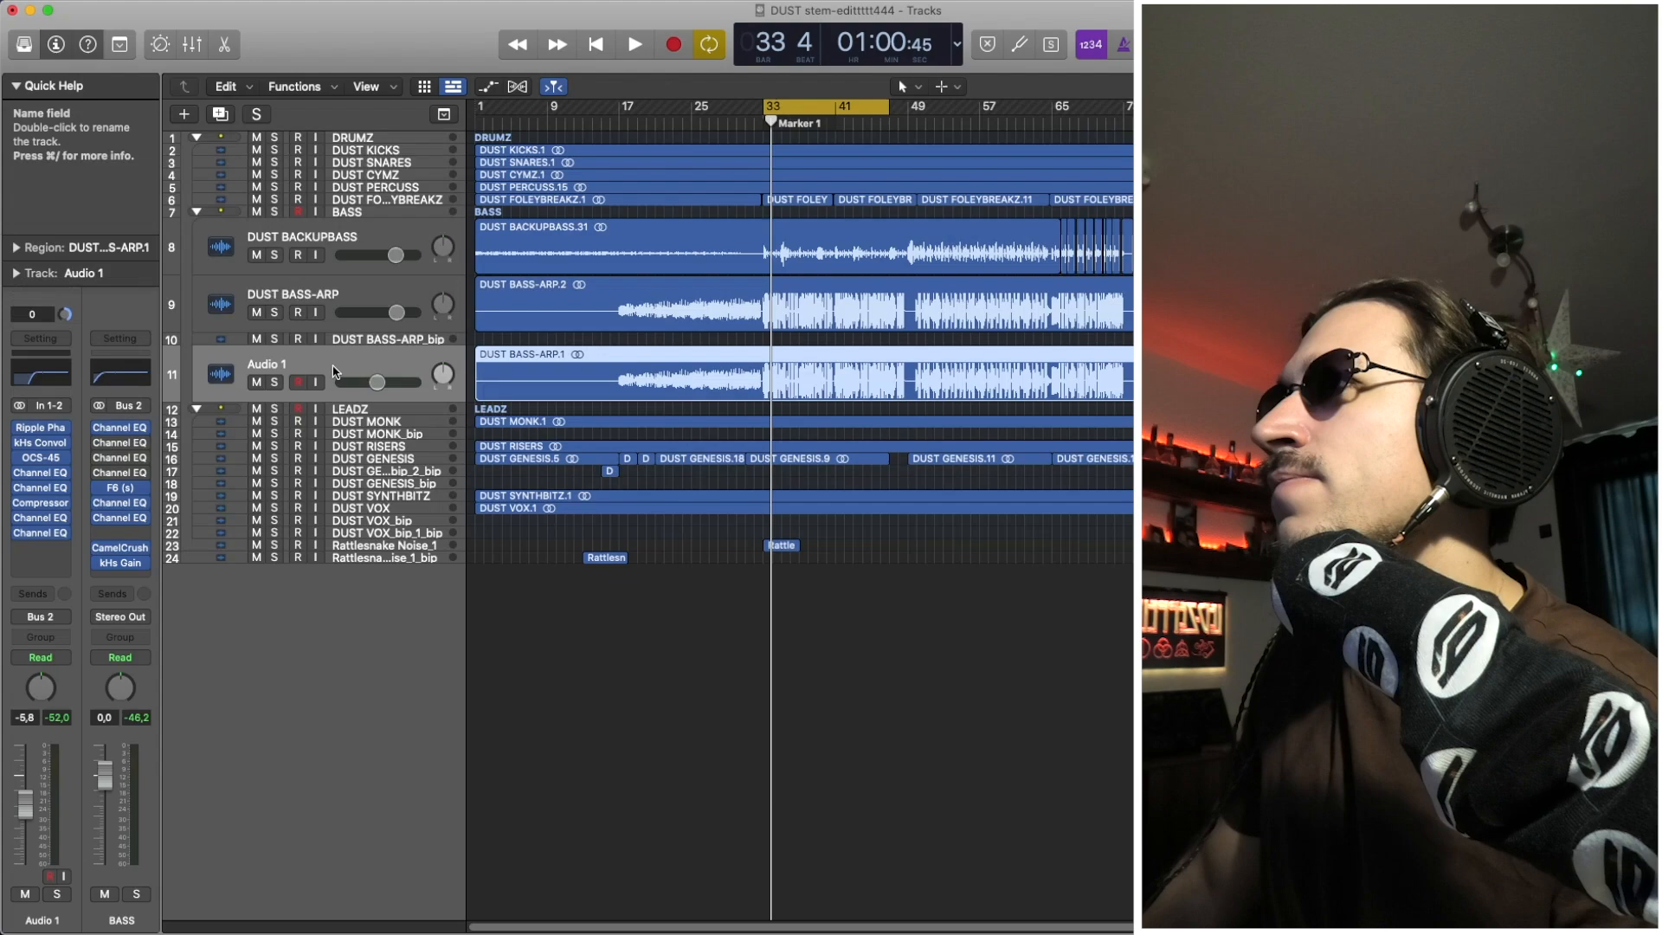
click(273, 382)
key(space)
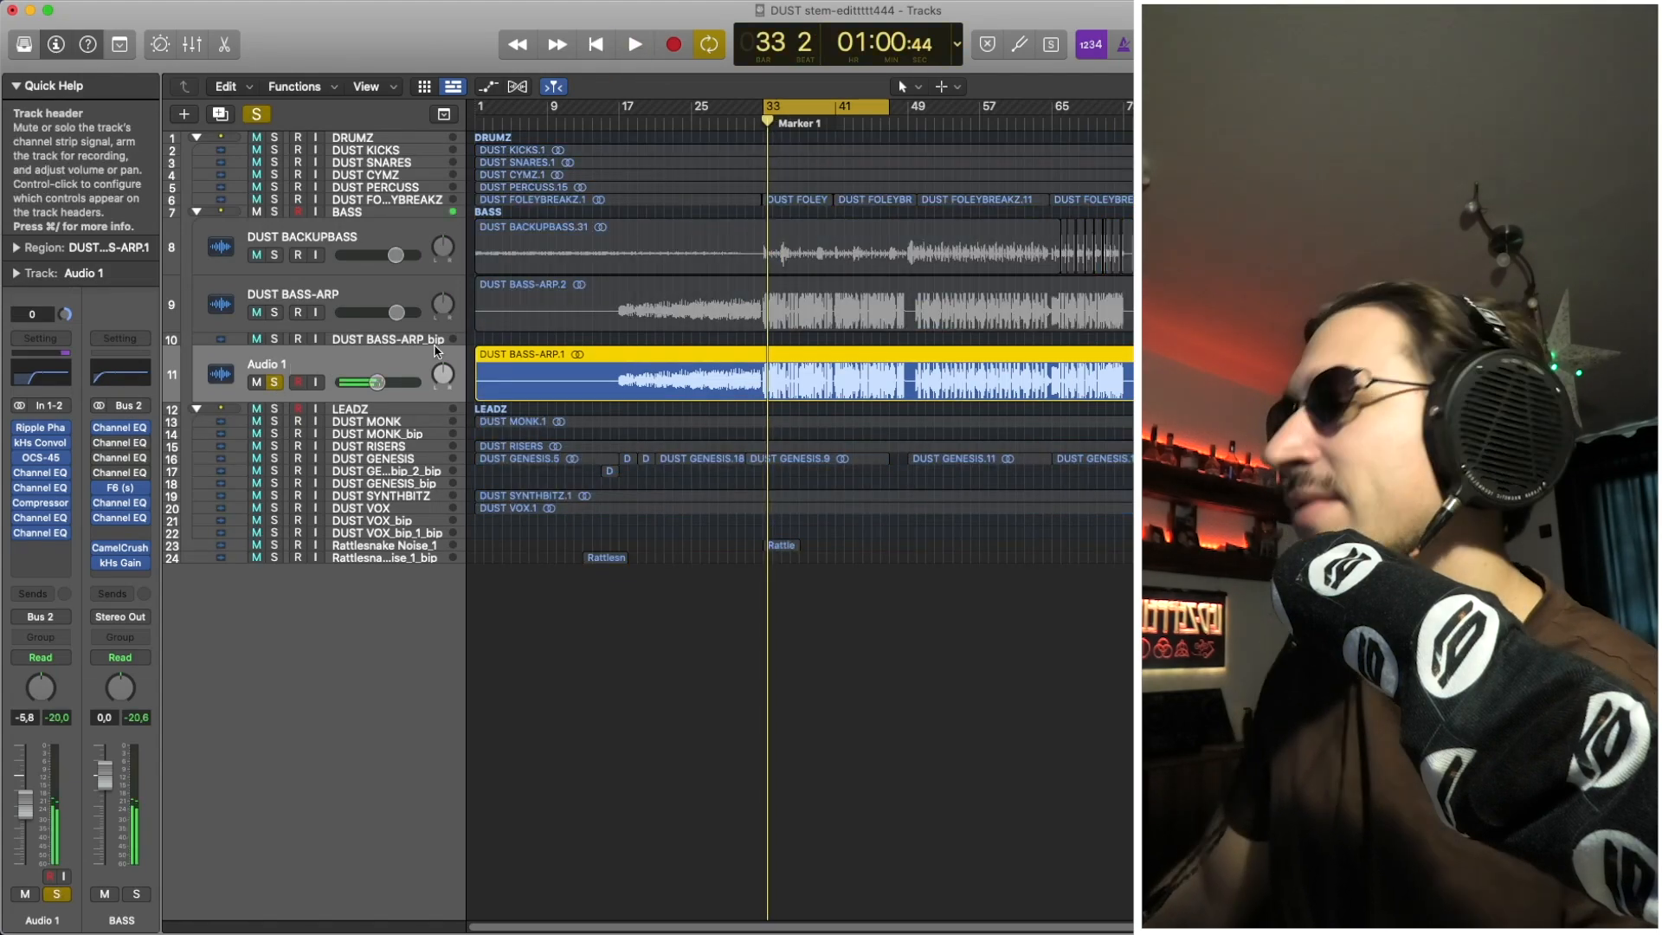
key(super+Right)
key(super+Right)
key(super+Right)
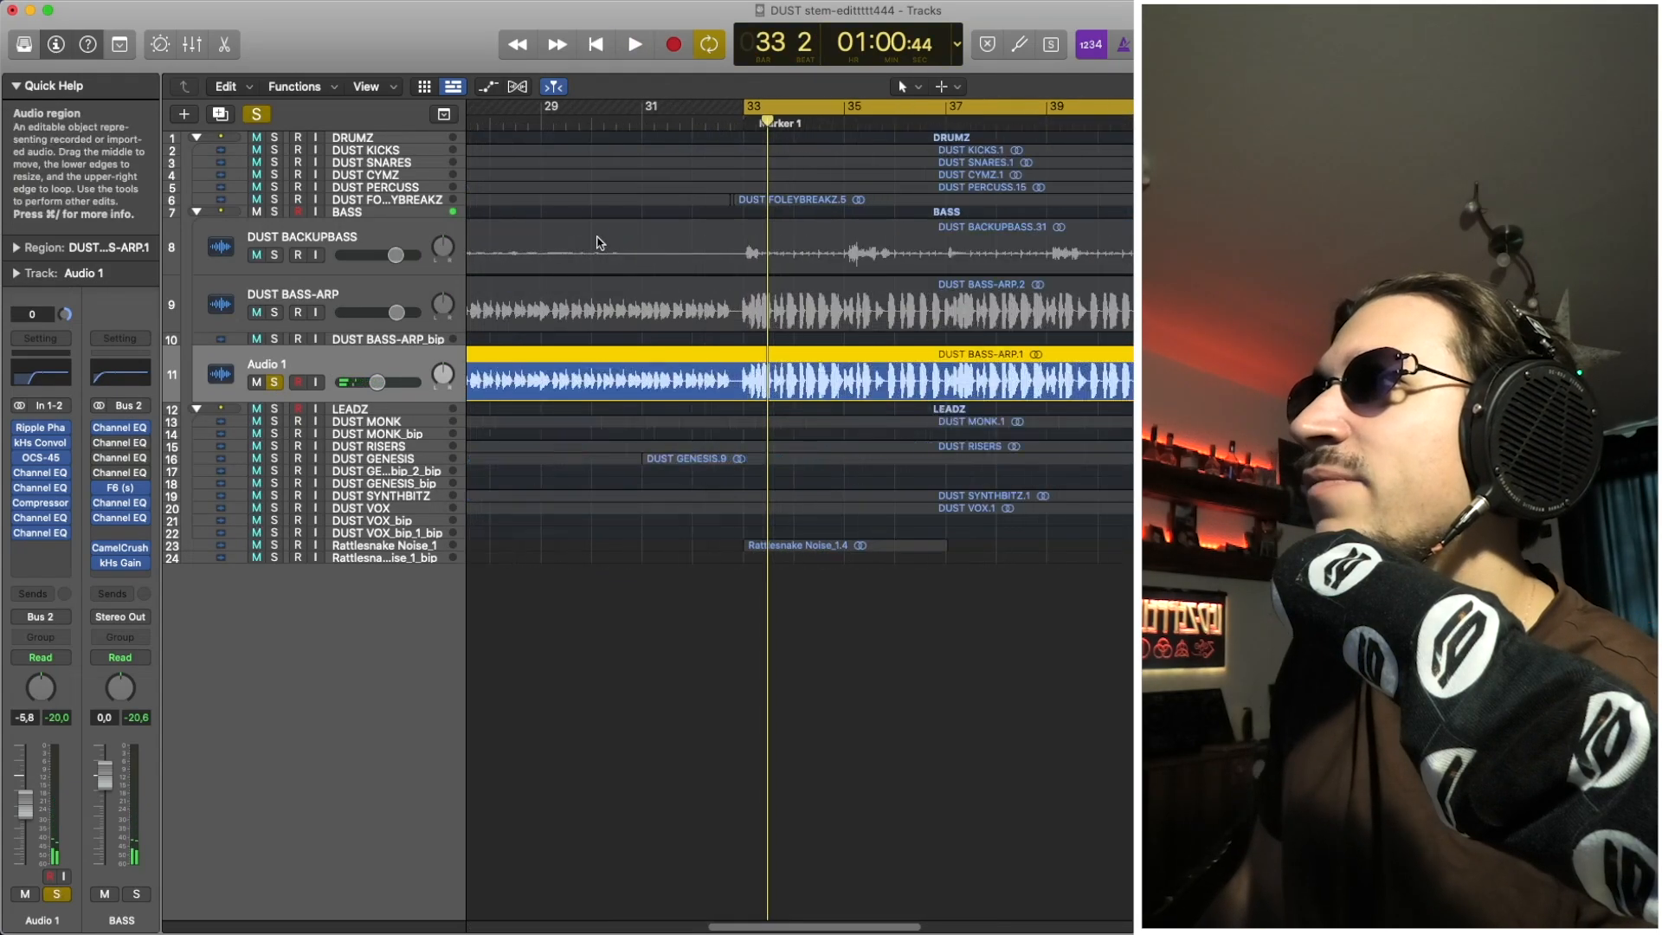
Solo DUST BASS-ARP instead of Audio 1 and audition it from bar 33
click(351, 241)
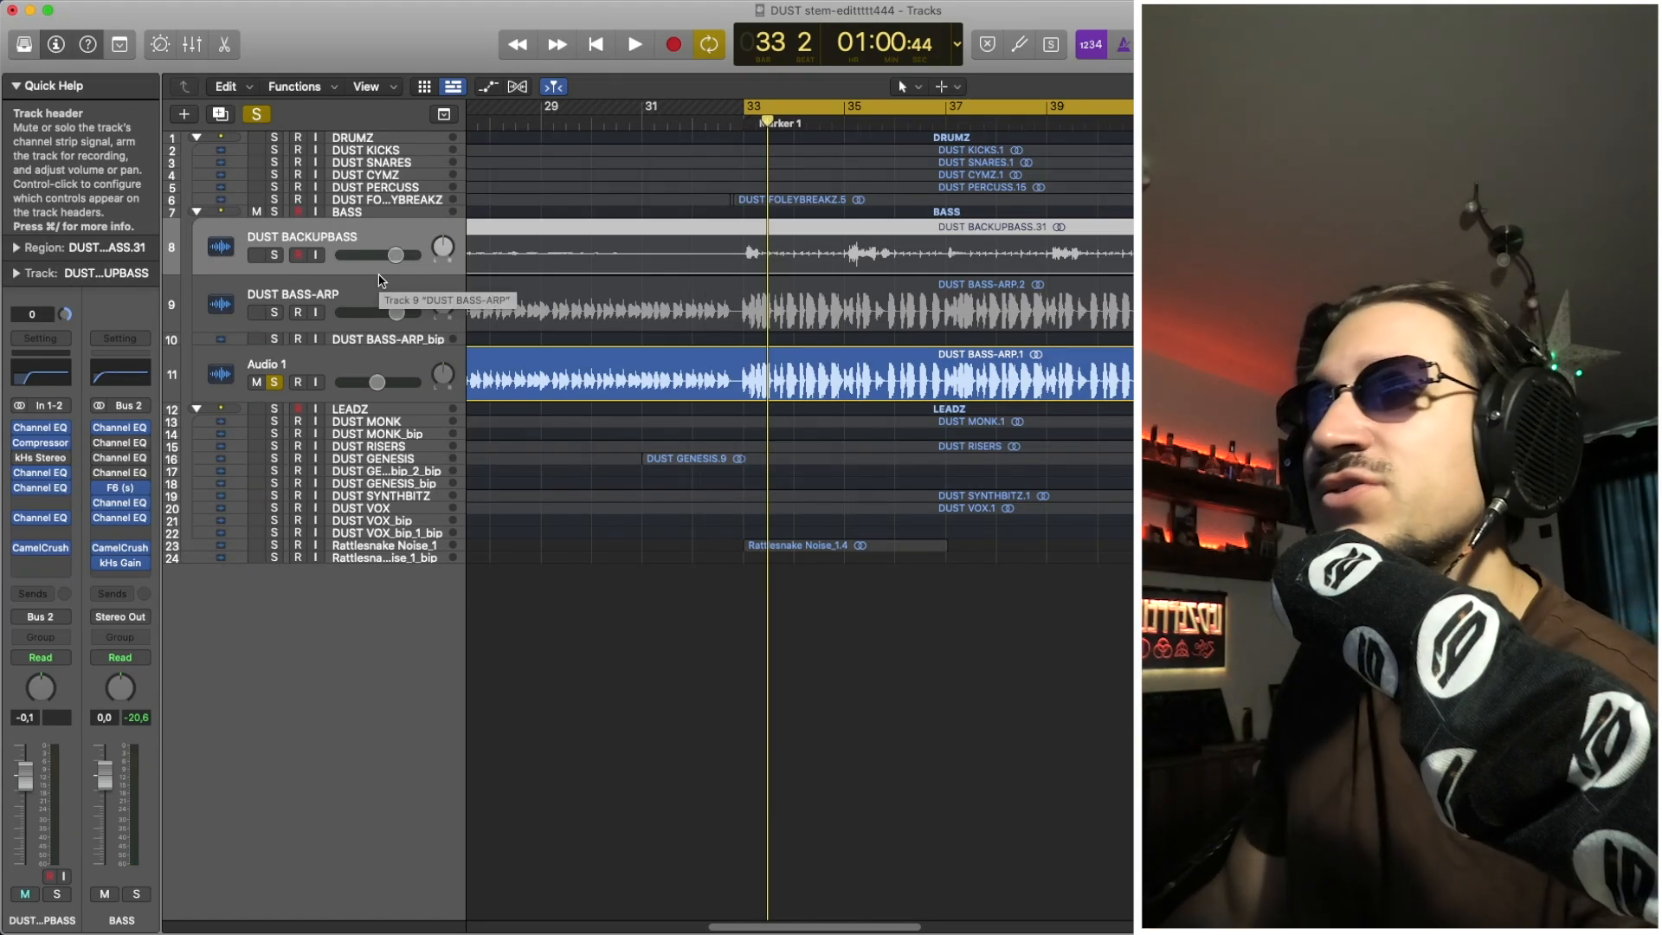
click(331, 285)
click(275, 313)
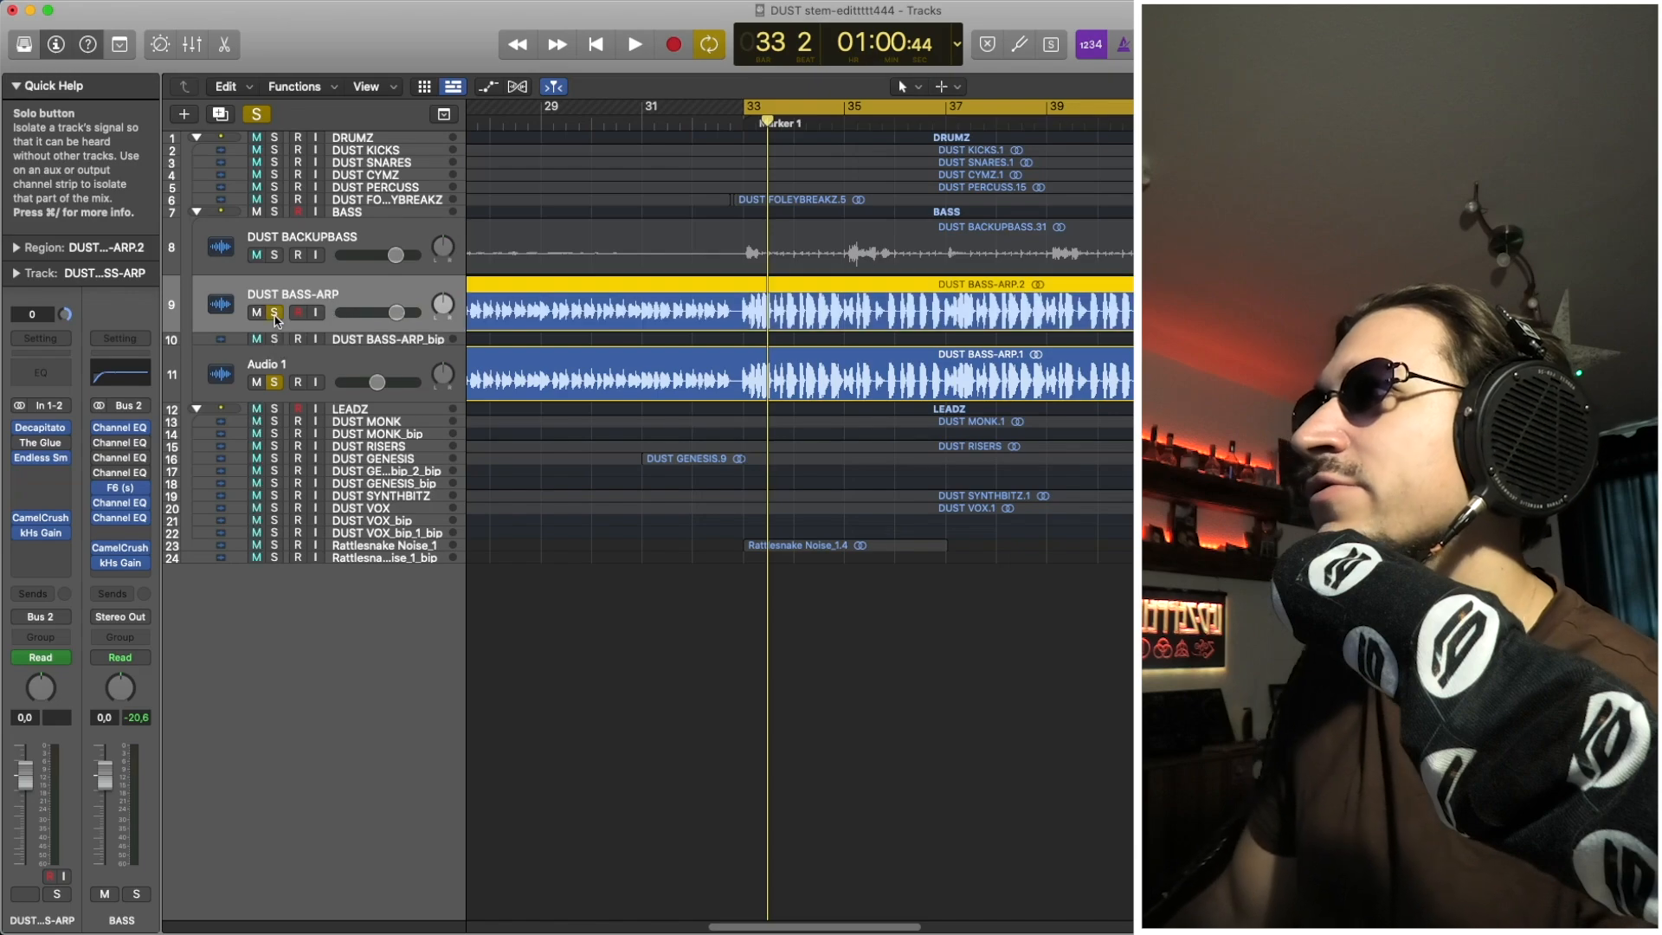
click(275, 382)
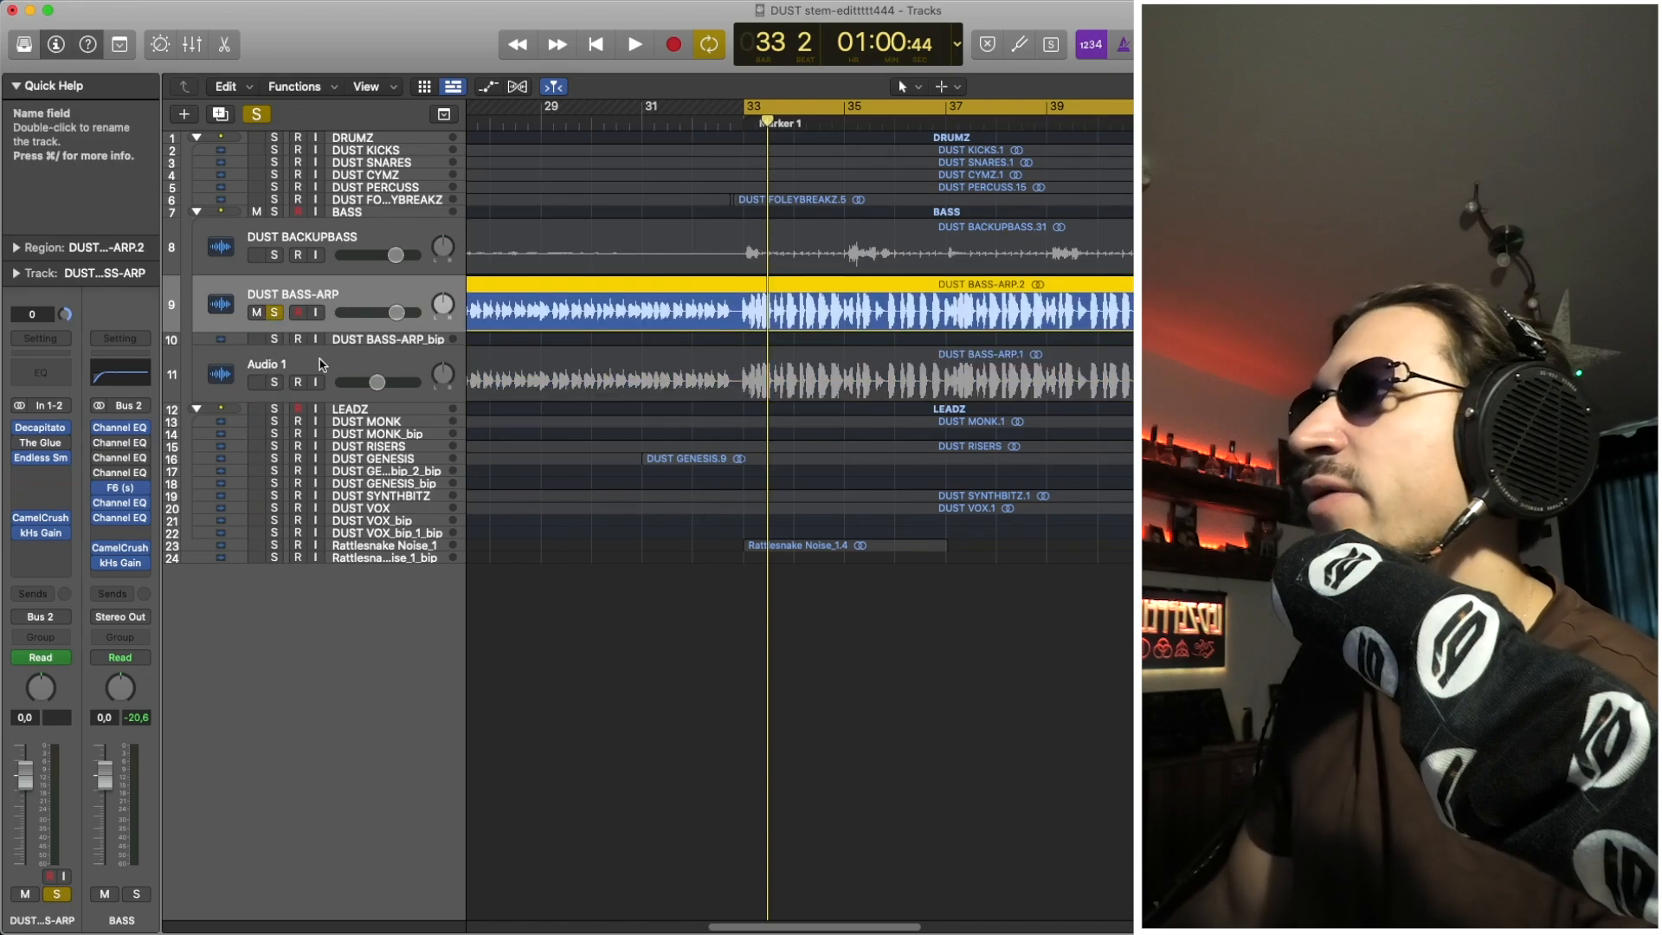
key(space)
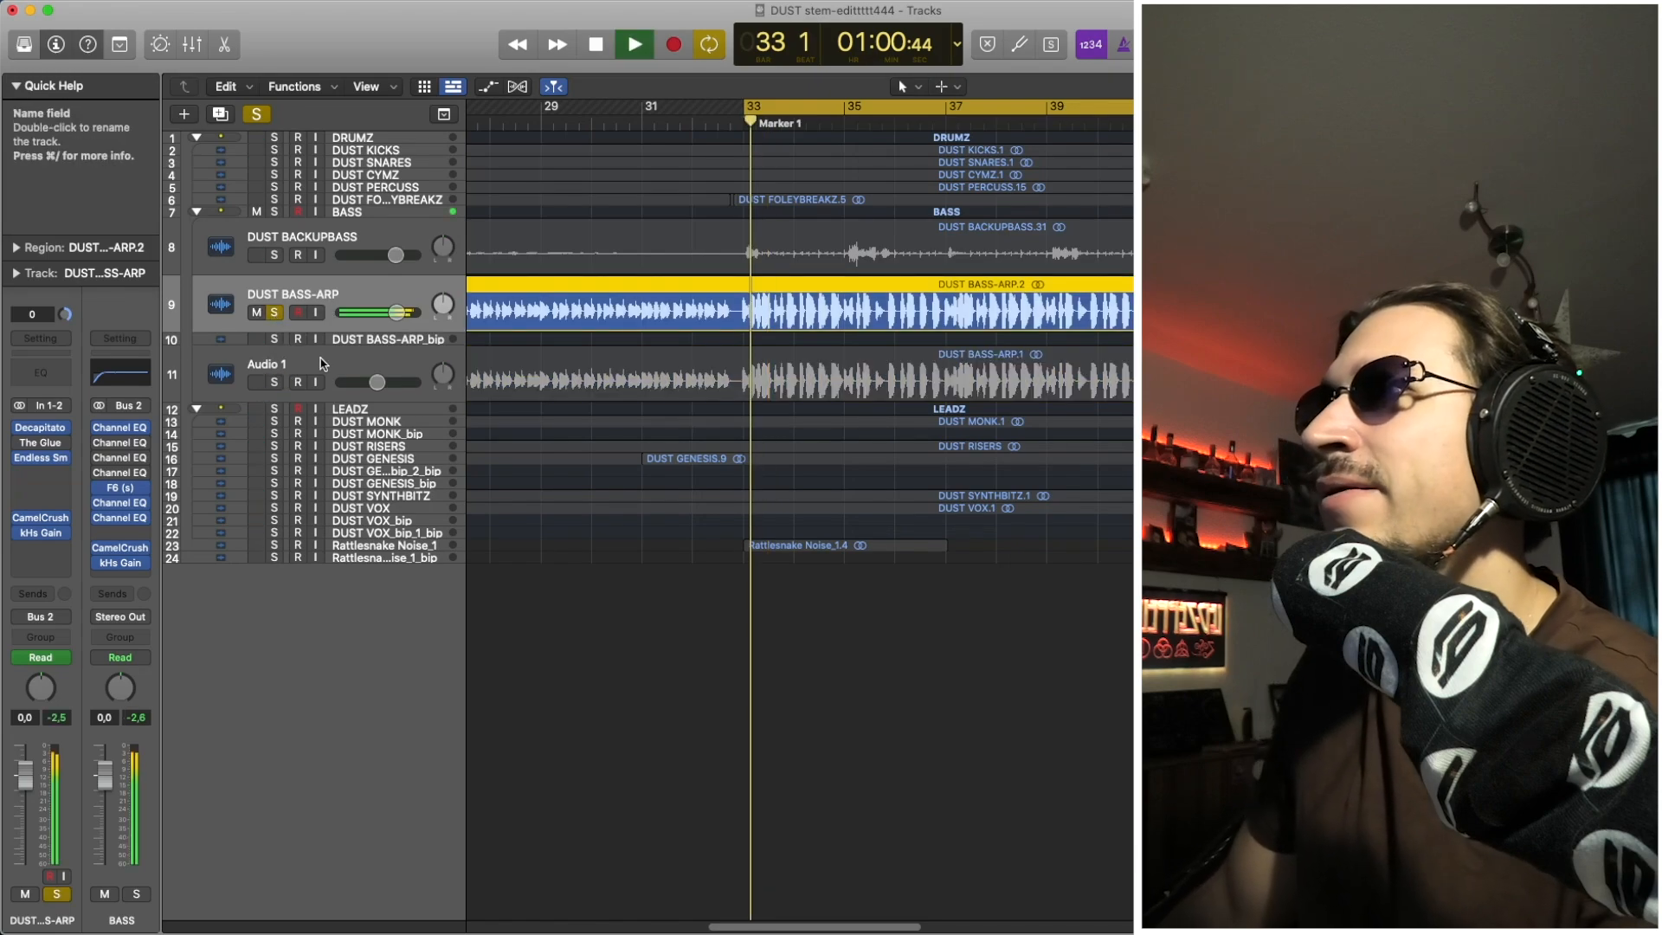
key(space)
Switch the solo back to Audio 1 and audition it again for comparison with DUST BASS-ARP
click(275, 382)
click(274, 313)
click(313, 362)
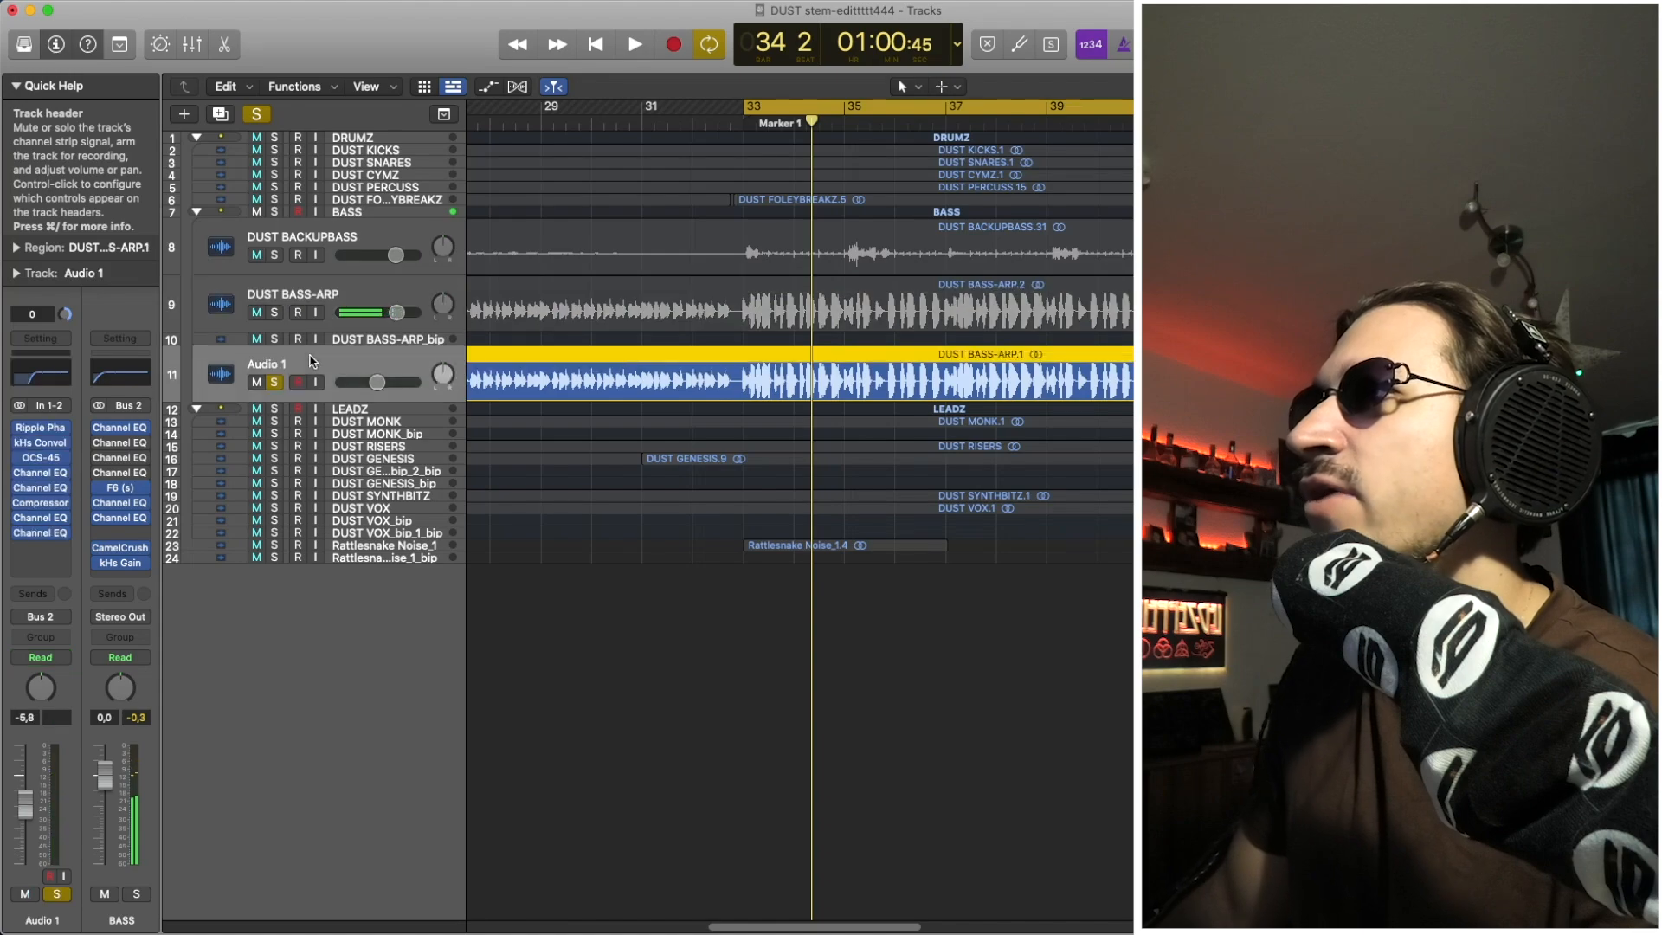
key(space)
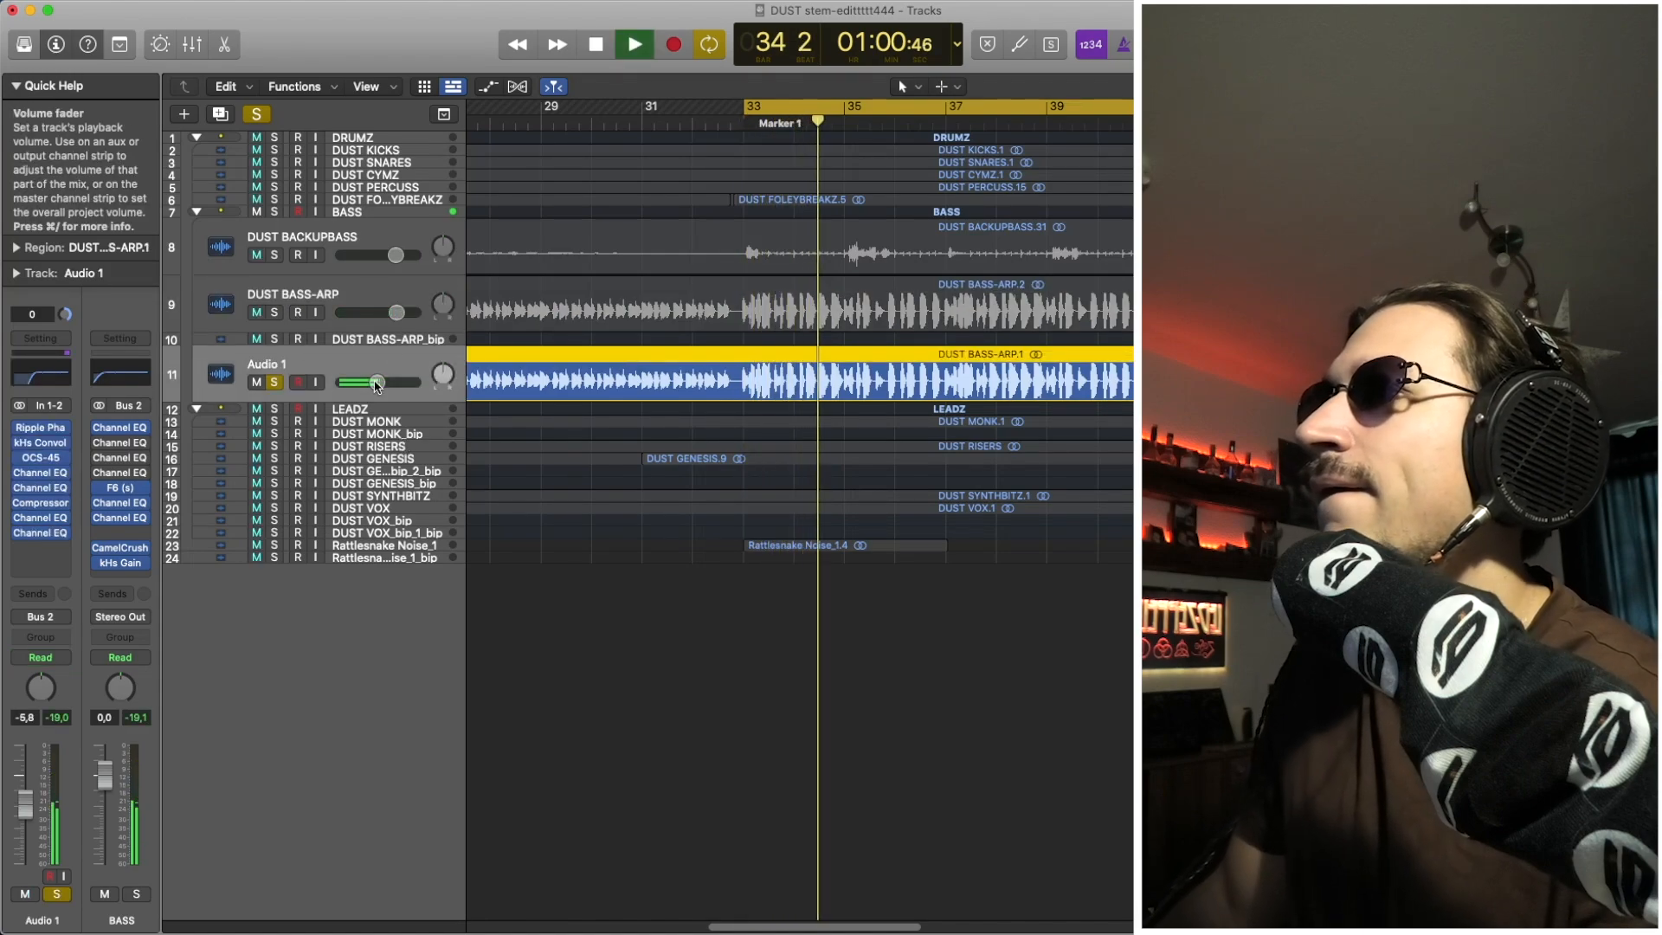
key(space)
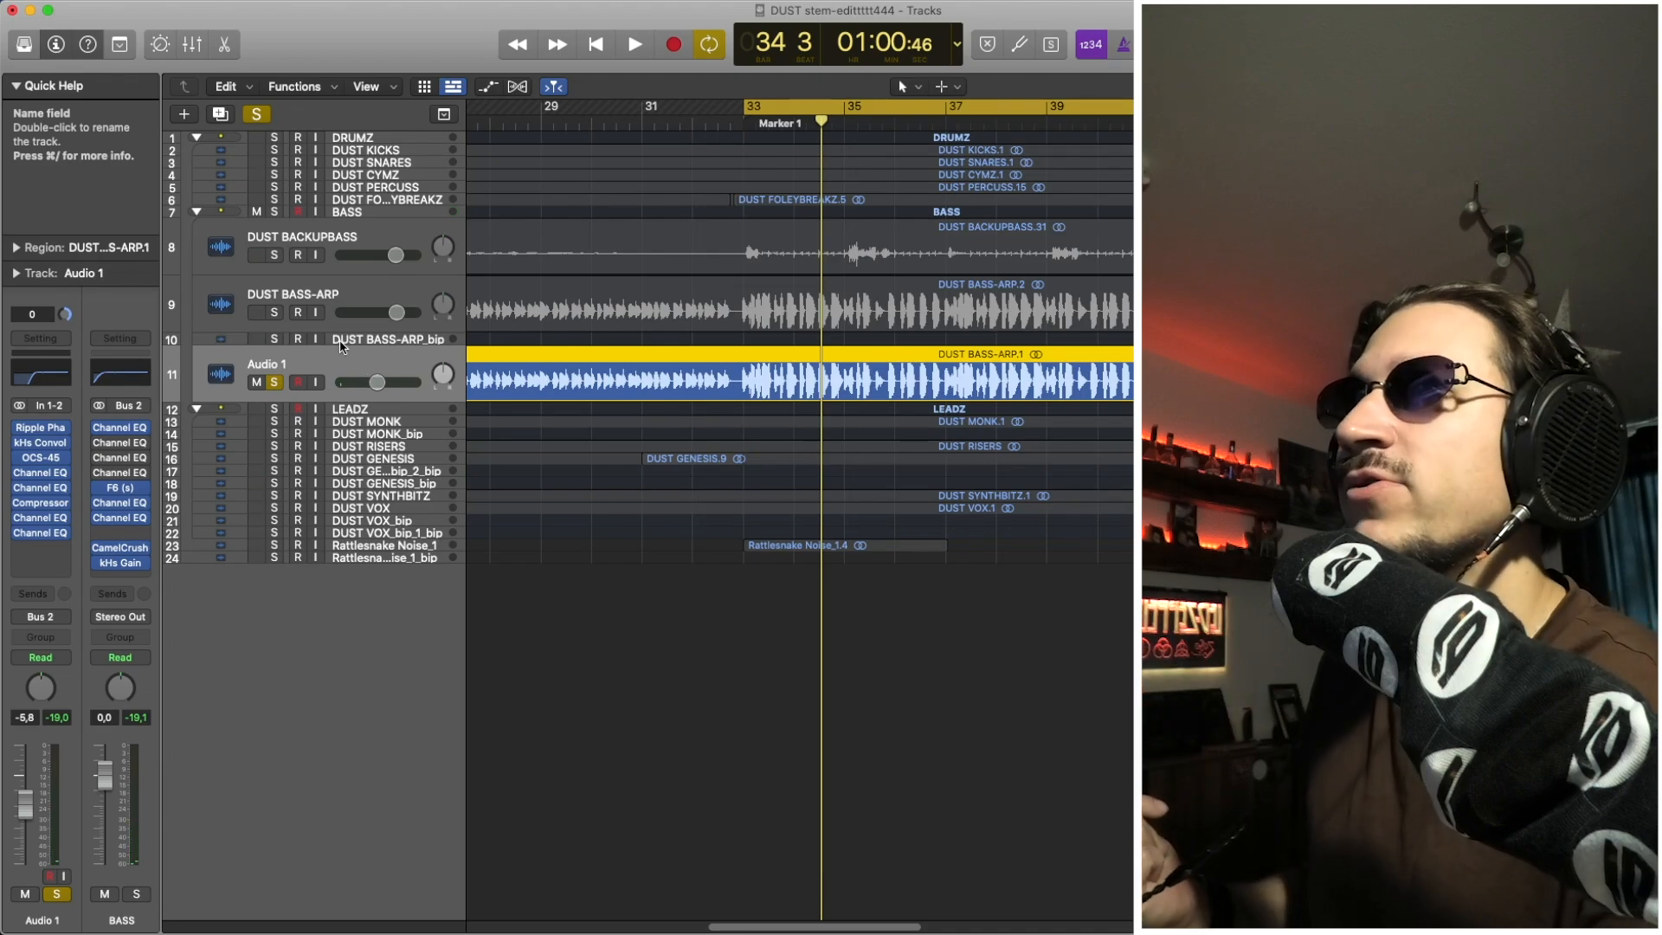
click(275, 313)
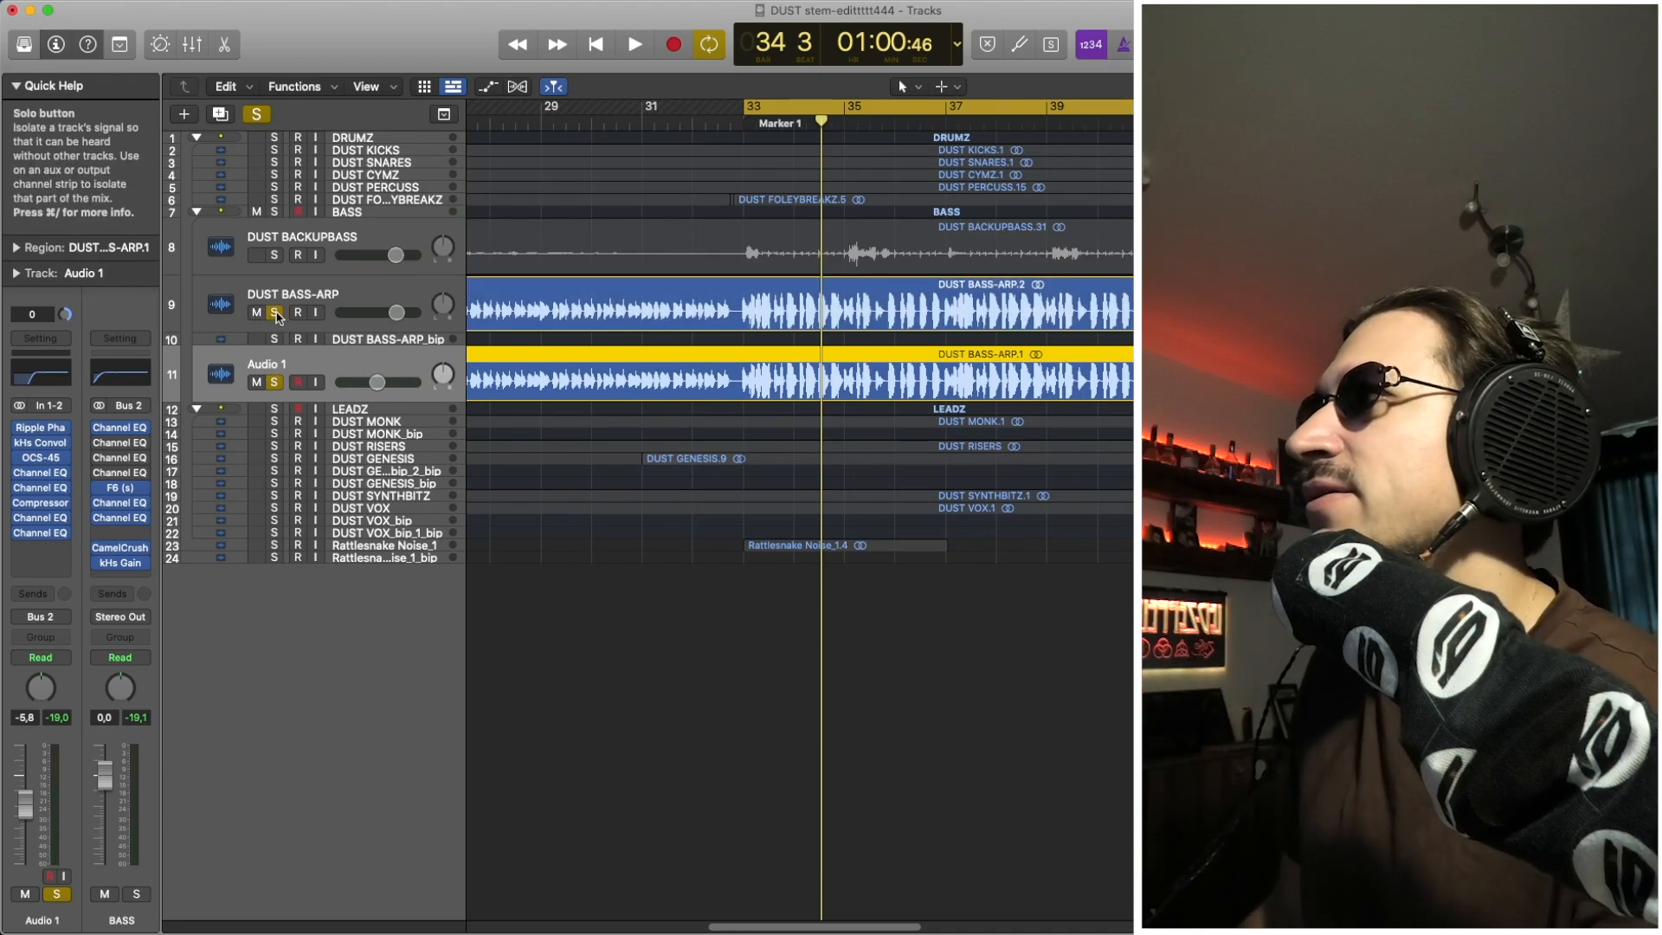
click(275, 313)
Examine the Ripple Phaser and kHs Convolver settings on Audio 1 while auditioning the soloed track
click(41, 428)
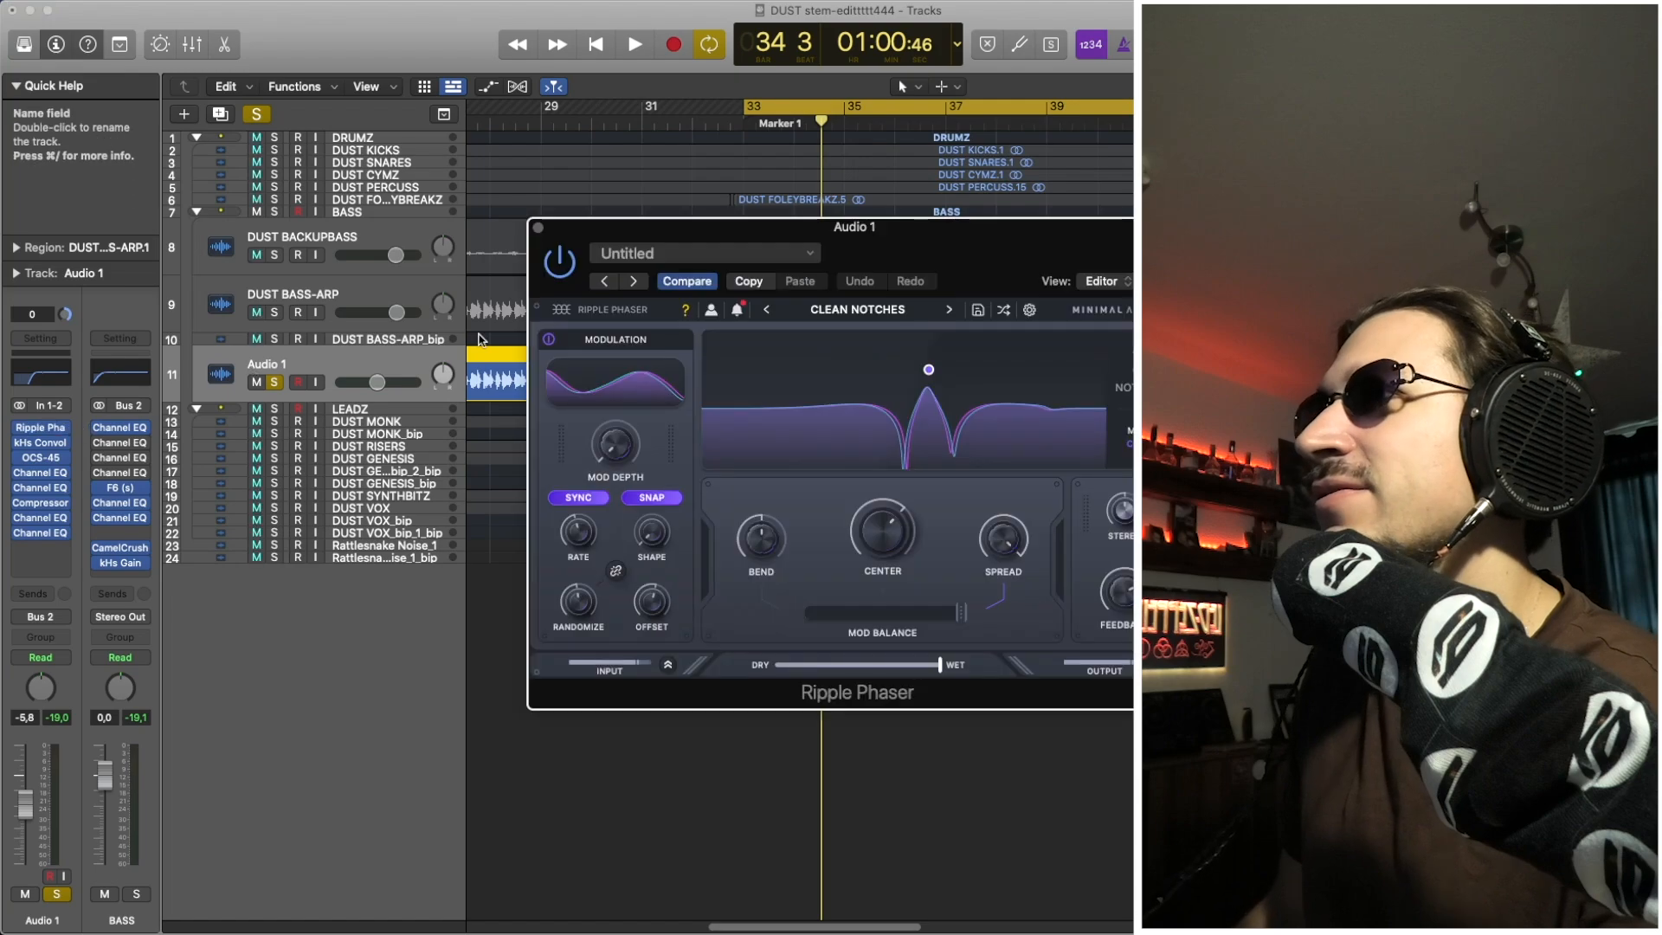
key(space)
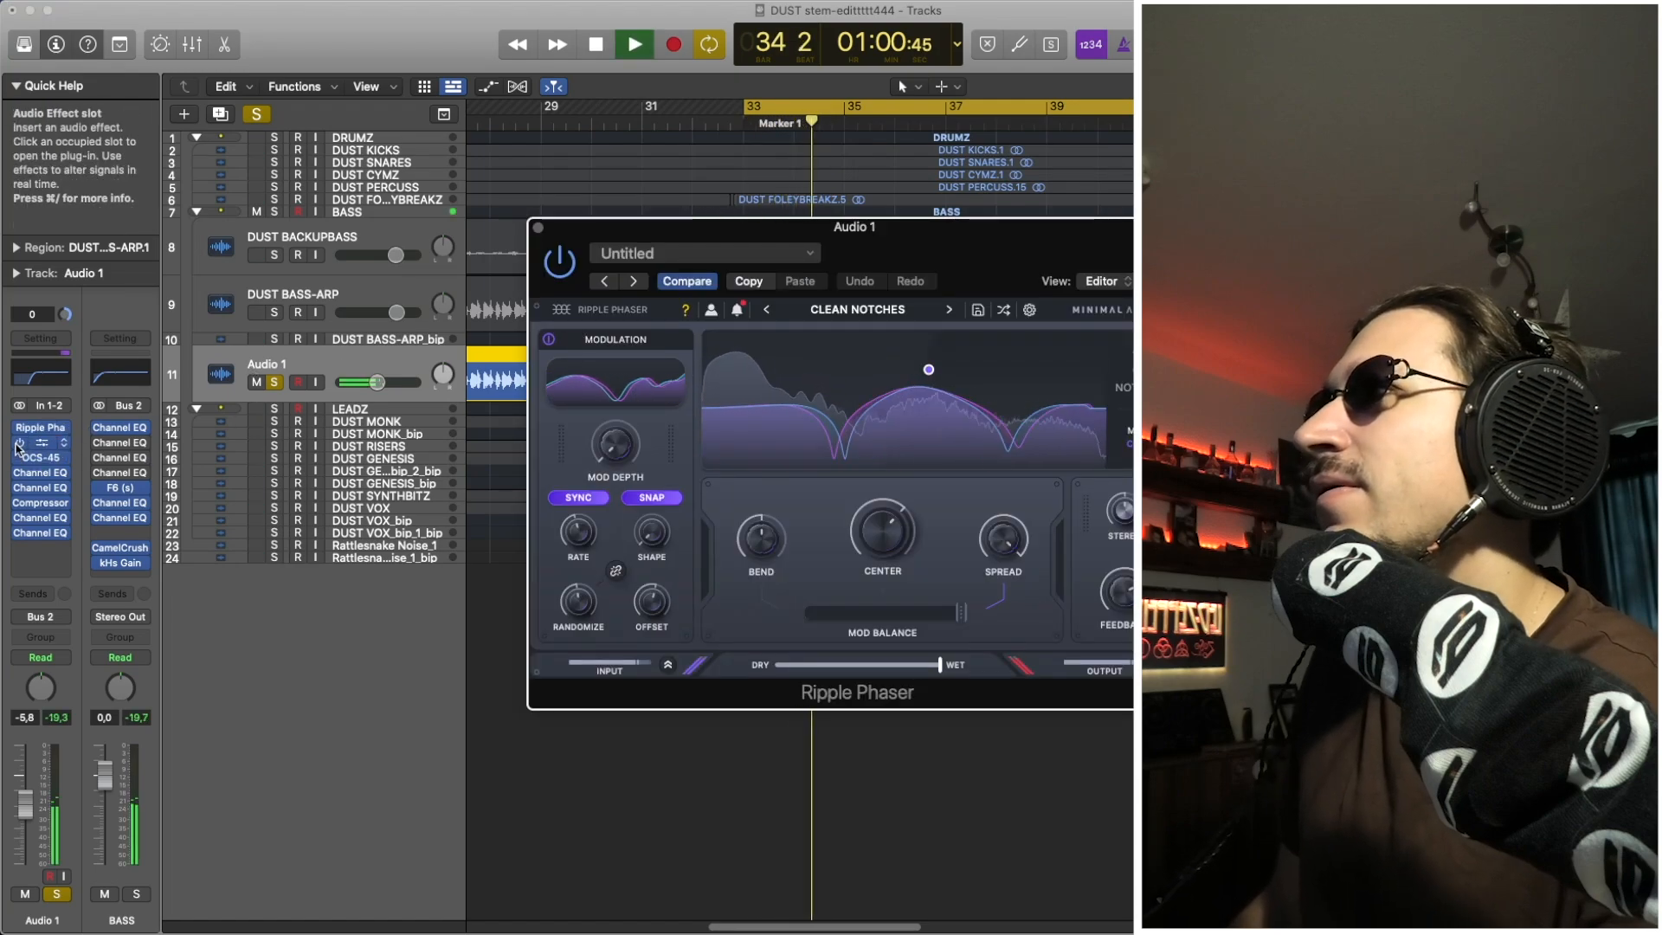
key(space)
click(43, 444)
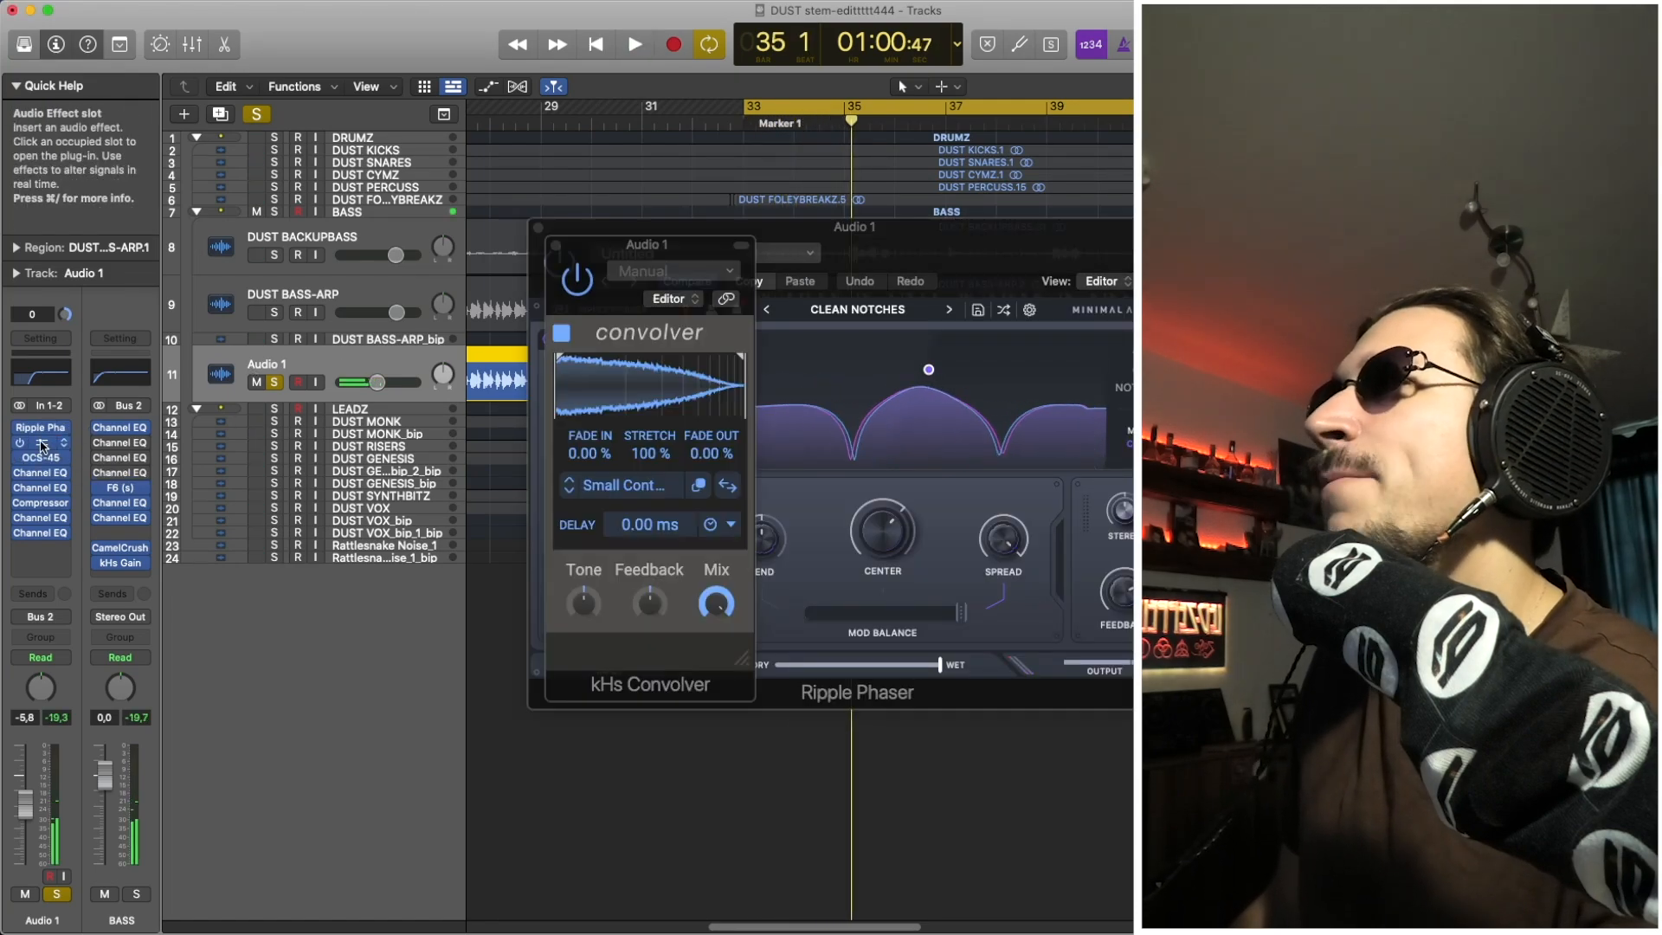
click(43, 444)
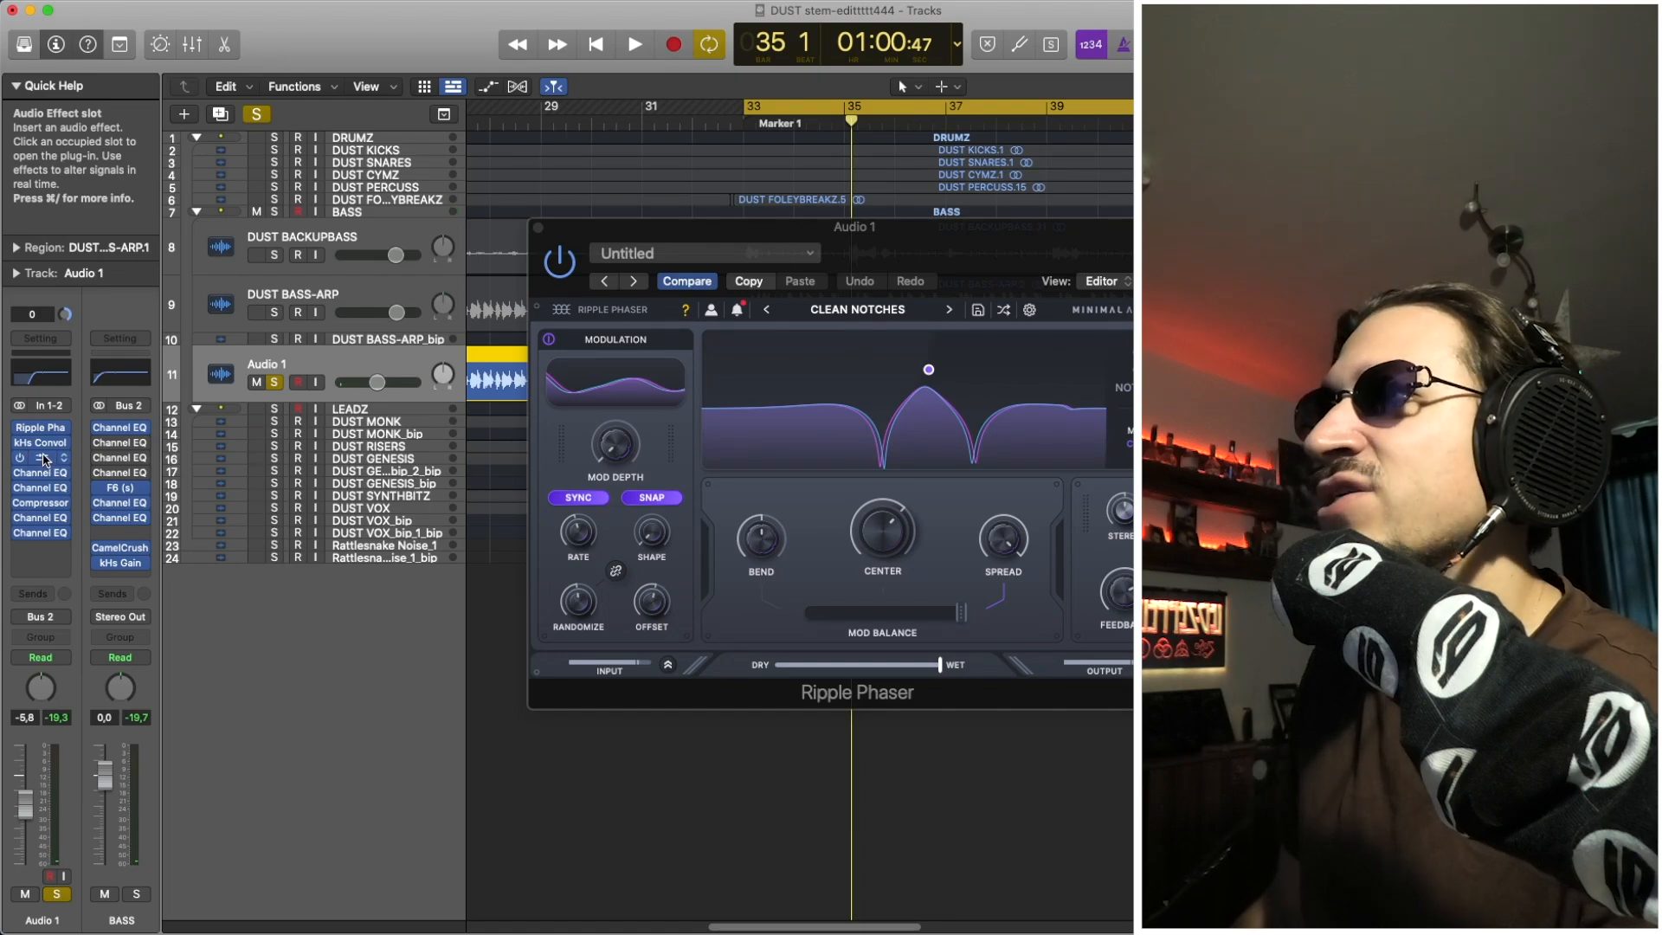
Examine Audio 1's OCS-45 cassette simulation and its second-to-last Channel EQ, then close the open plug-in windows
click(43, 457)
drag(924, 264, 651, 292)
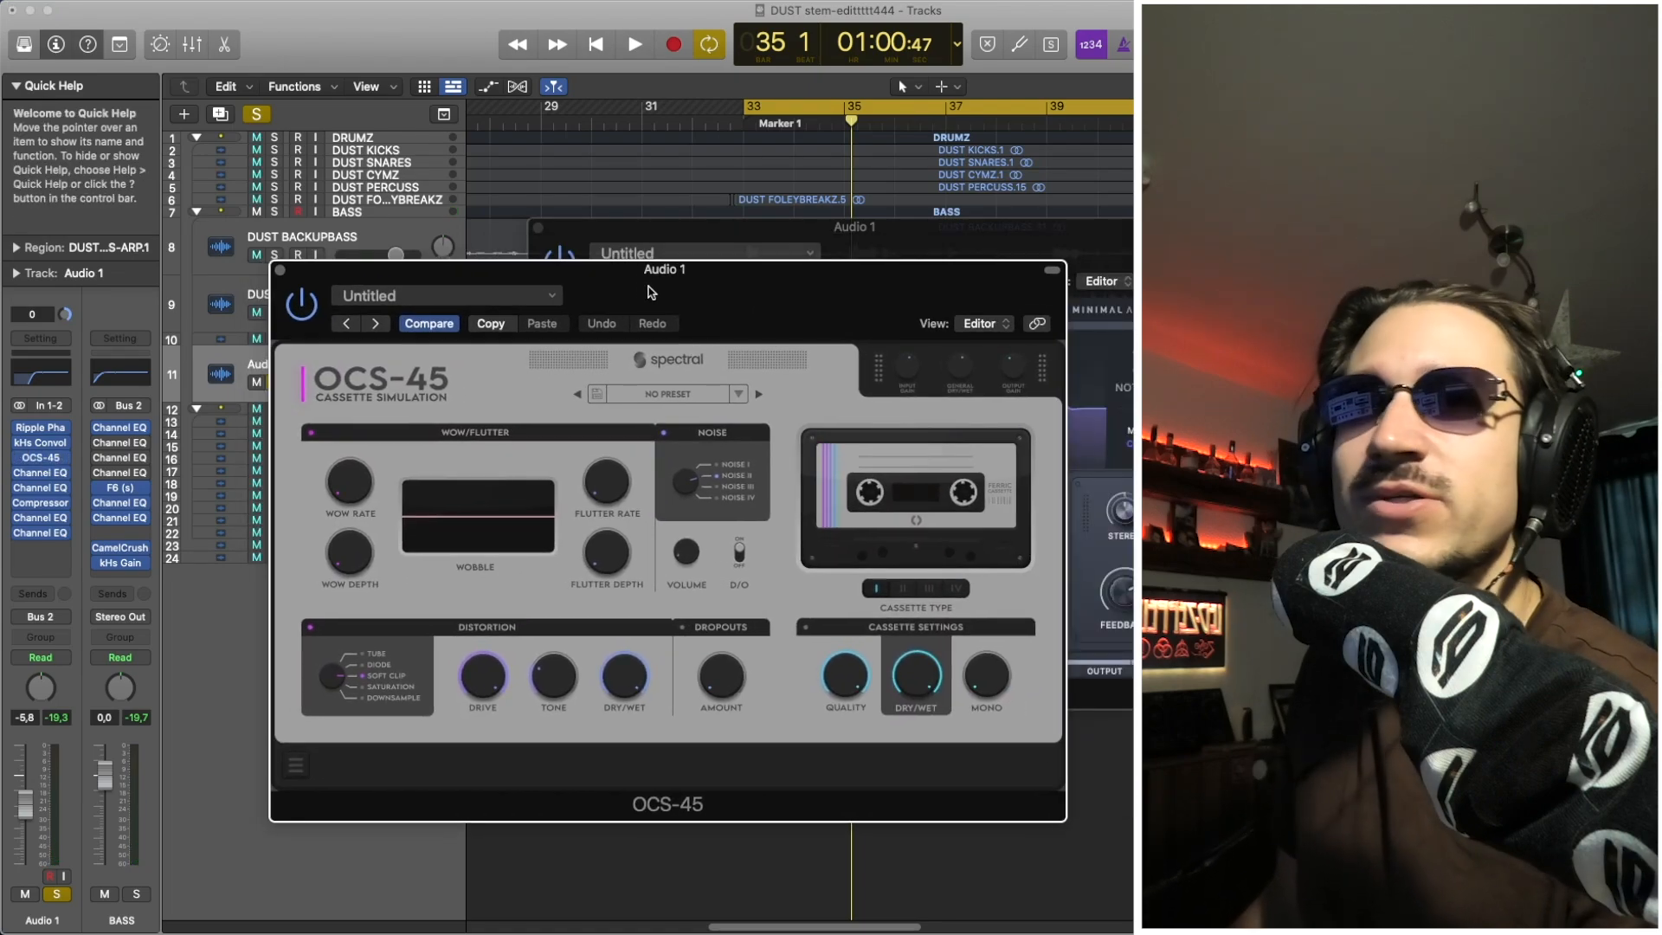
click(279, 269)
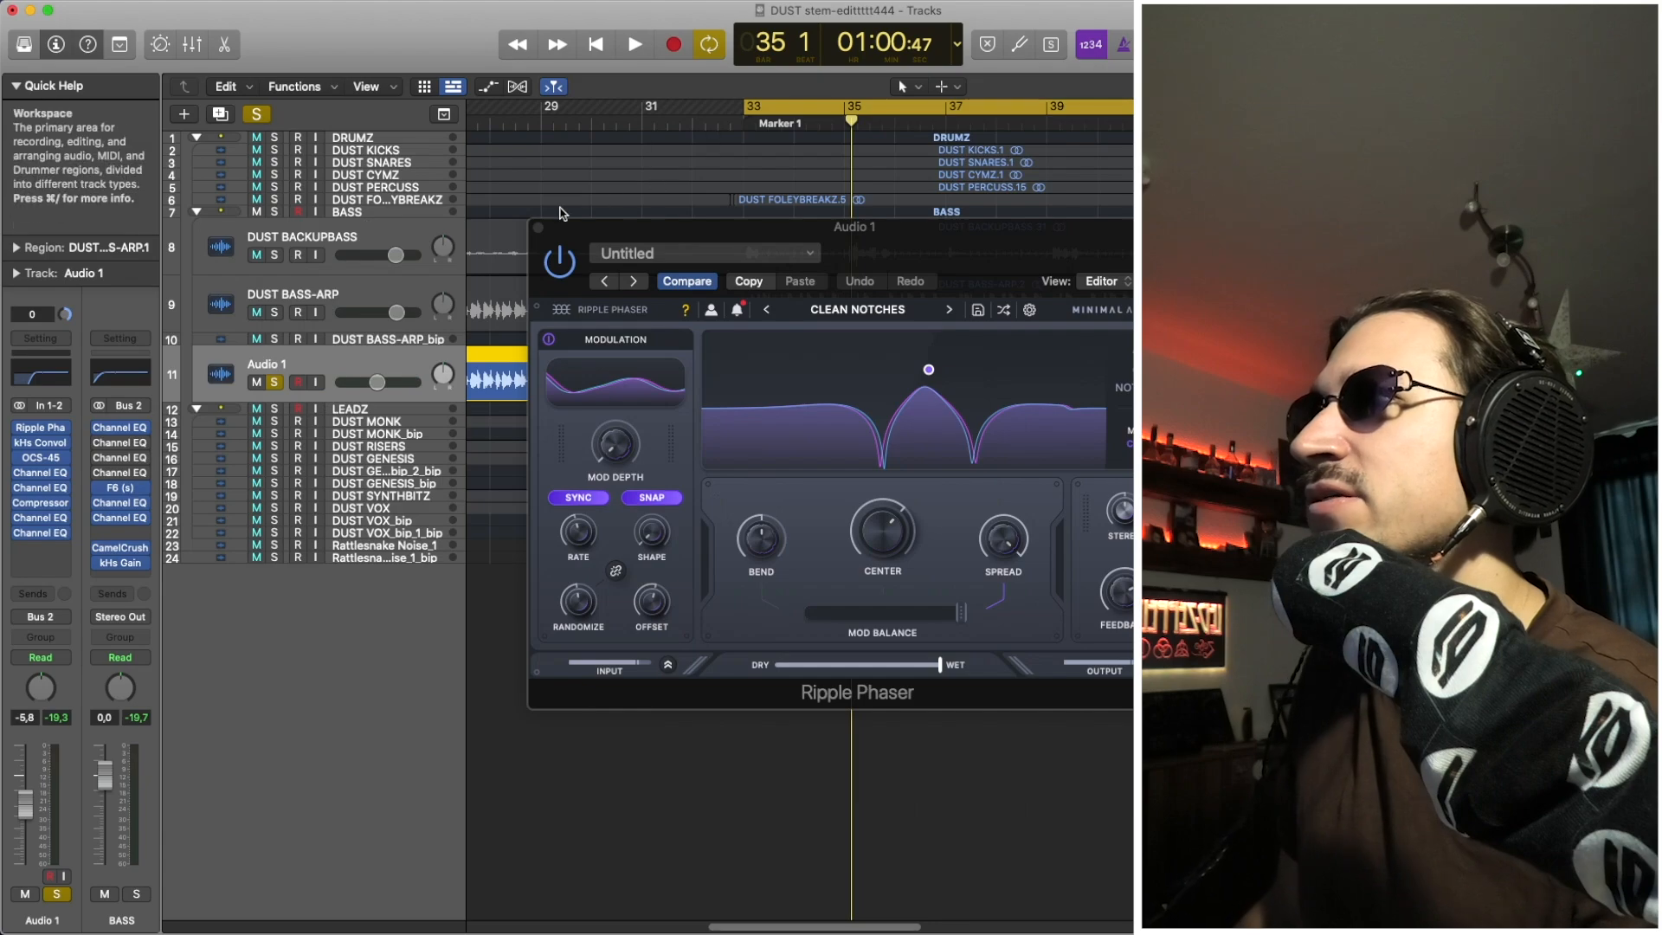
click(537, 227)
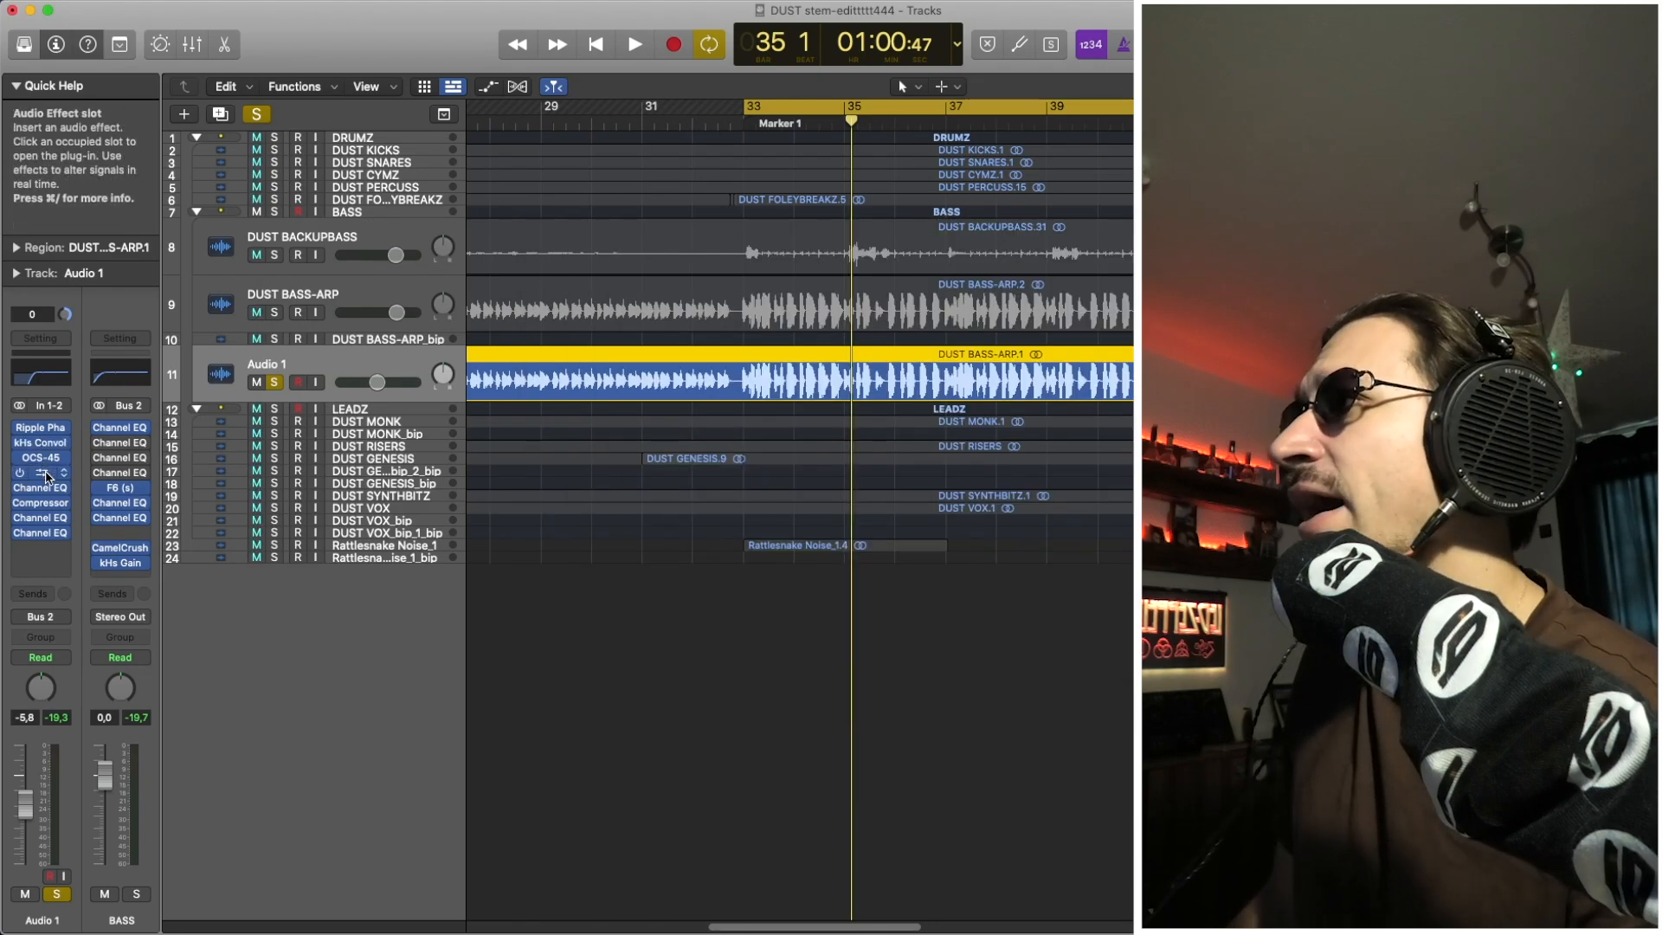
click(41, 517)
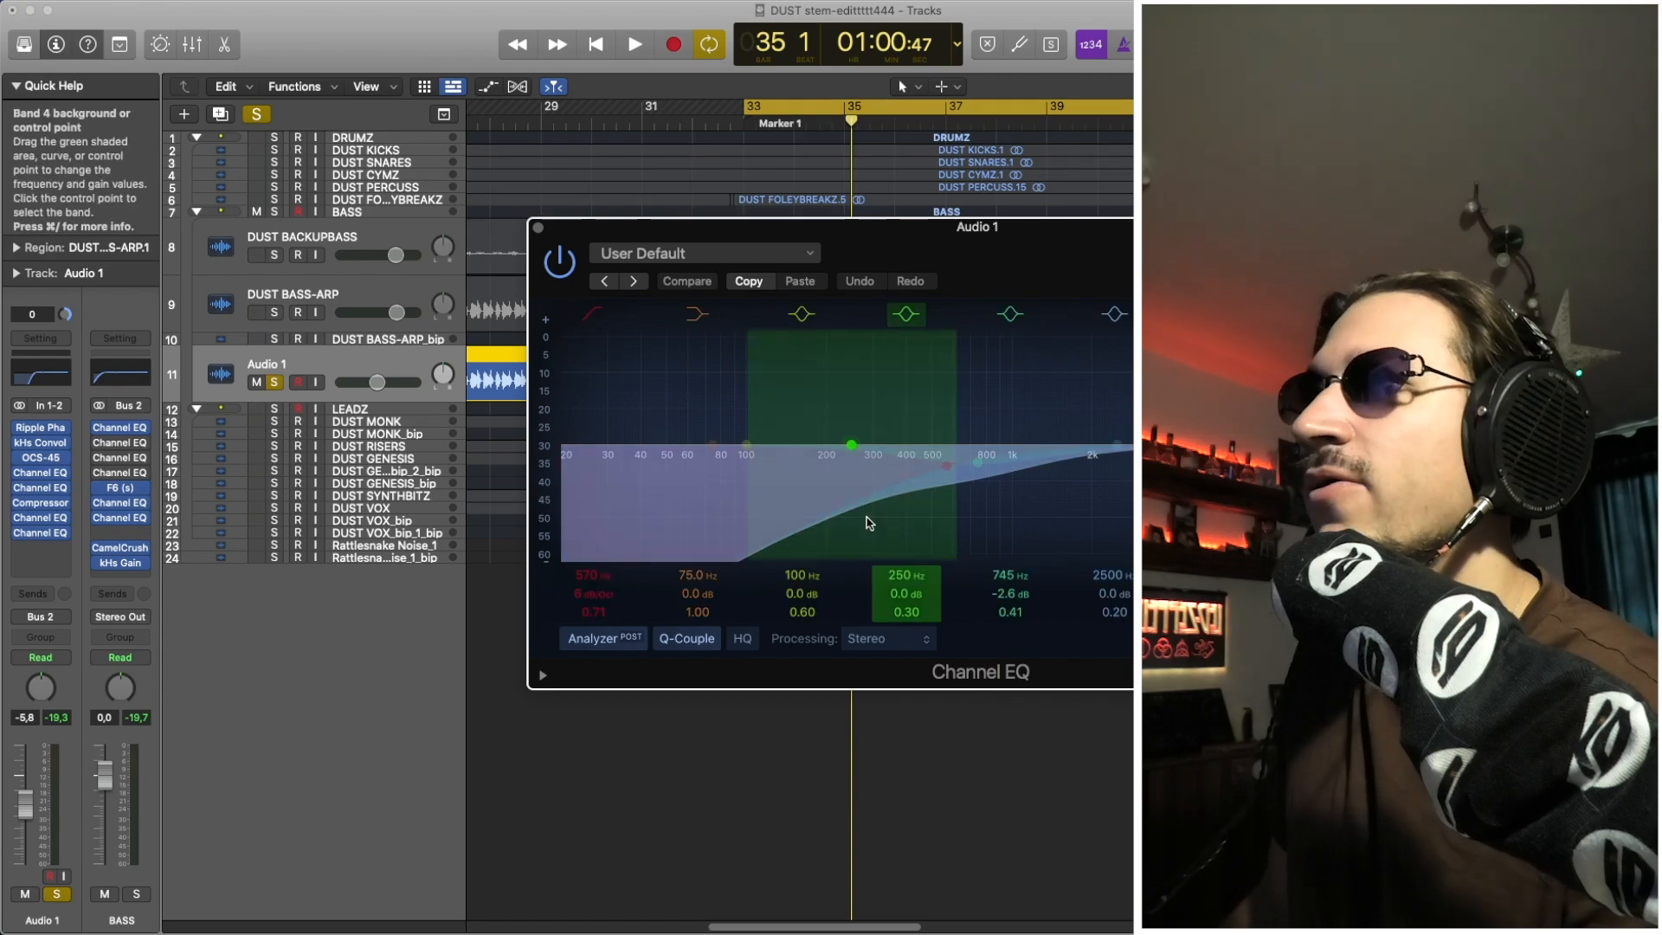
click(537, 227)
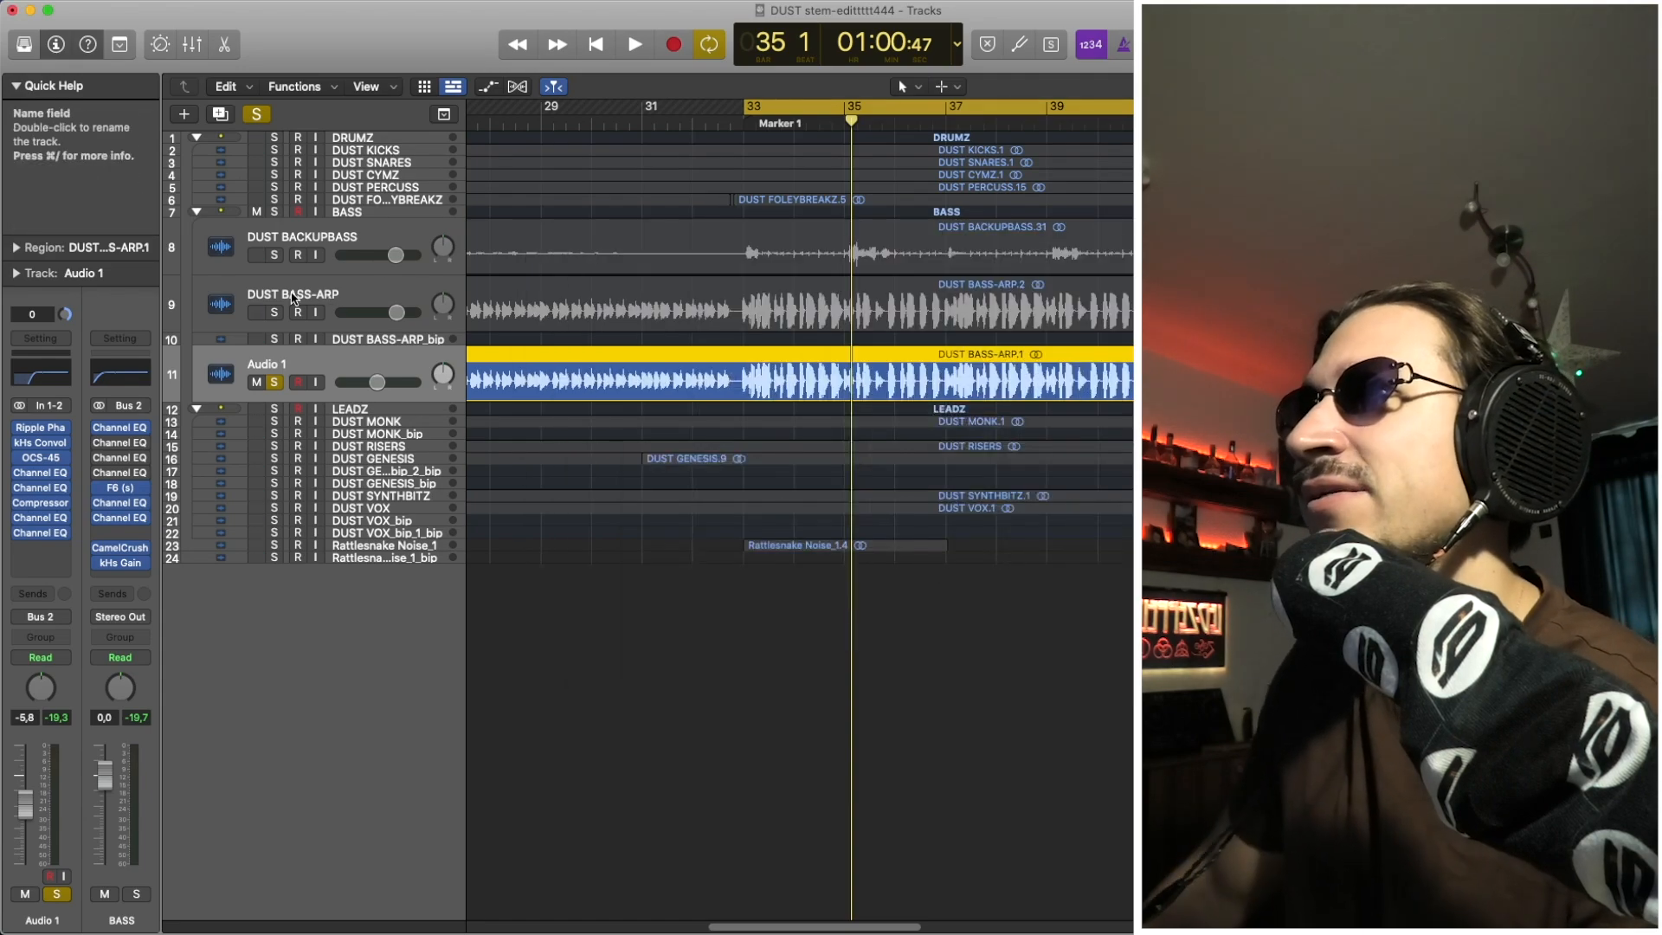
Add DUST BASS-ARP to the Audio 1 solo and audition both bass layers together from bar 33
click(276, 312)
key(space)
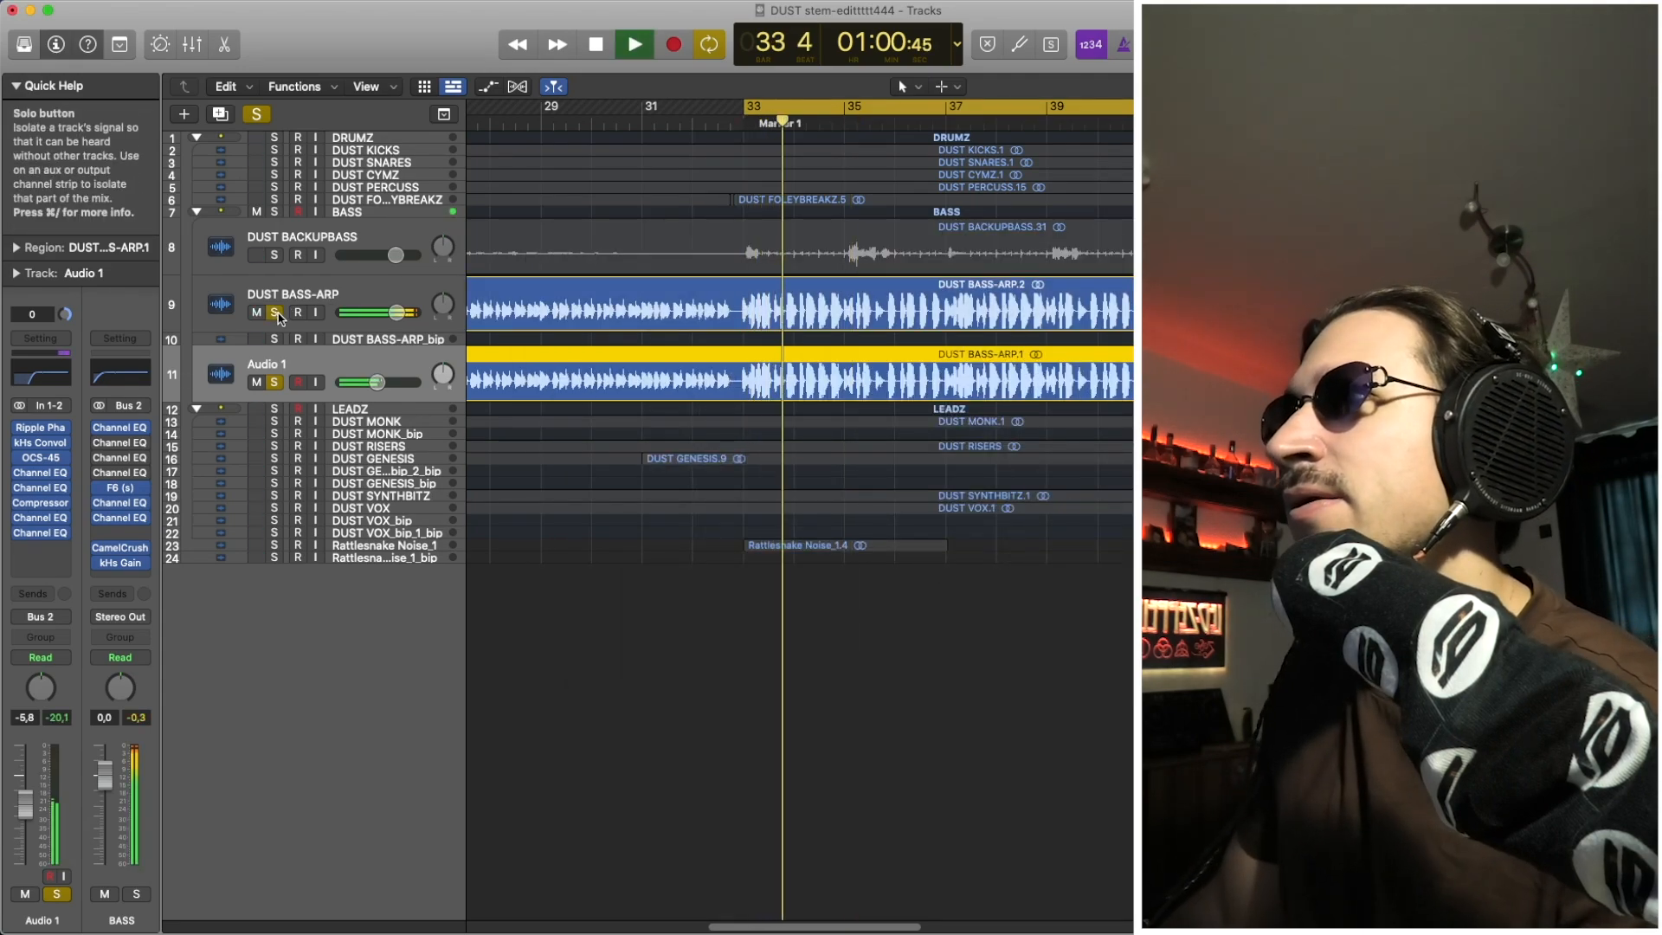
key(space)
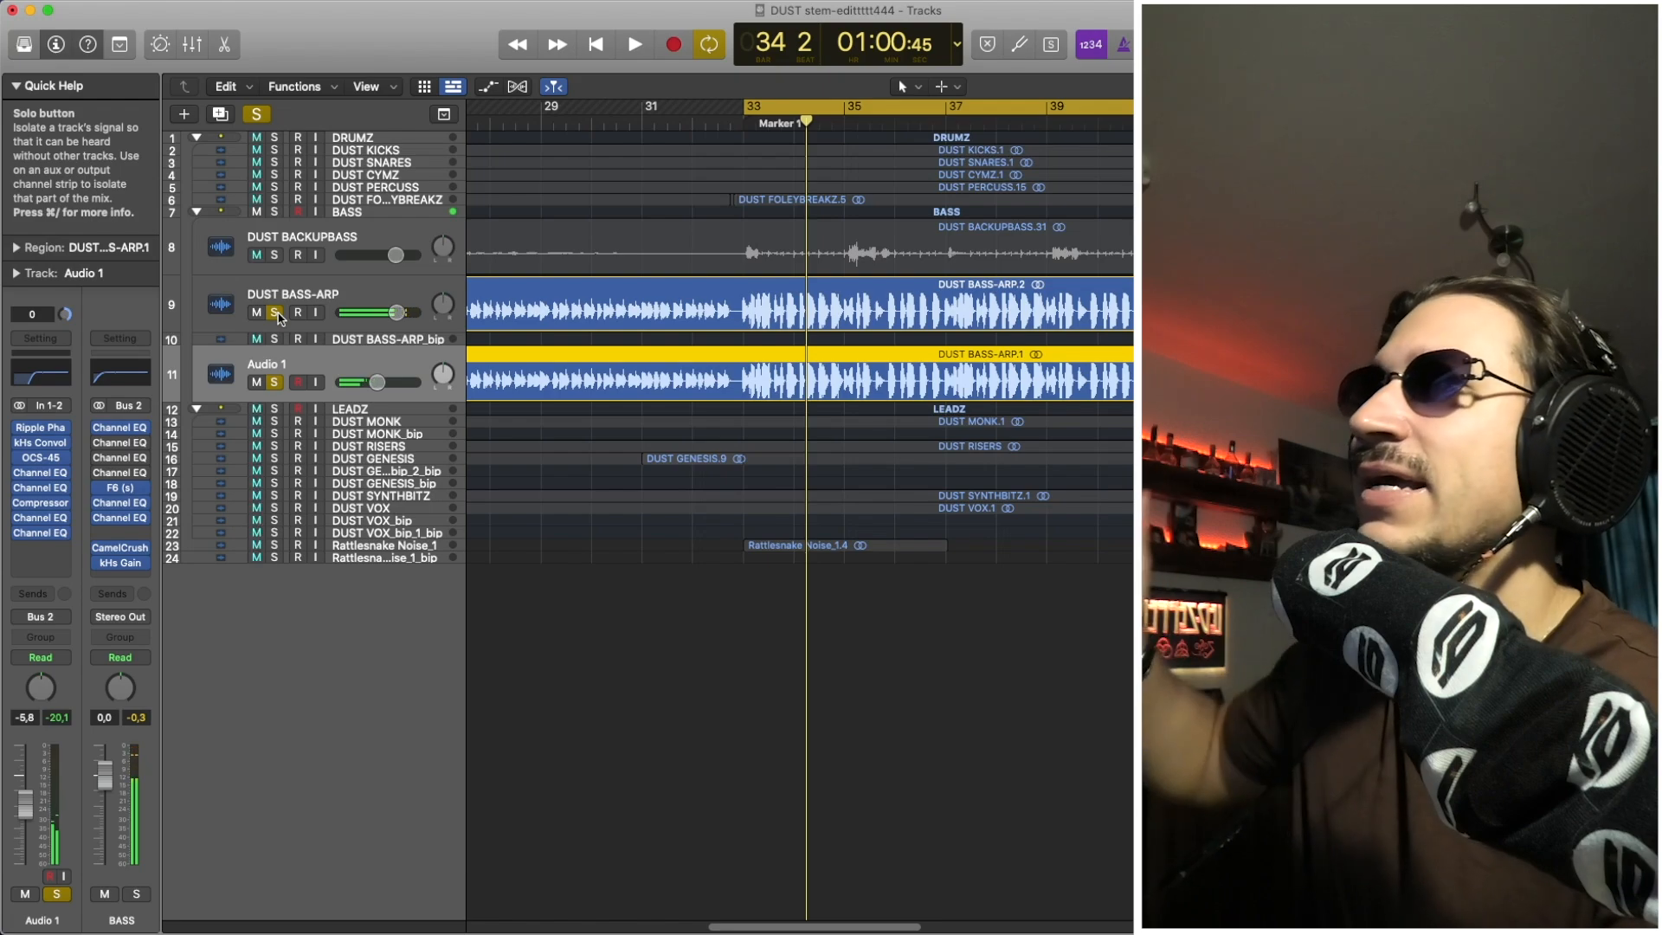
Solo DUST BACKUPBASS on its own, clearing the other two bass solos, and audition it from bar 33
click(273, 255)
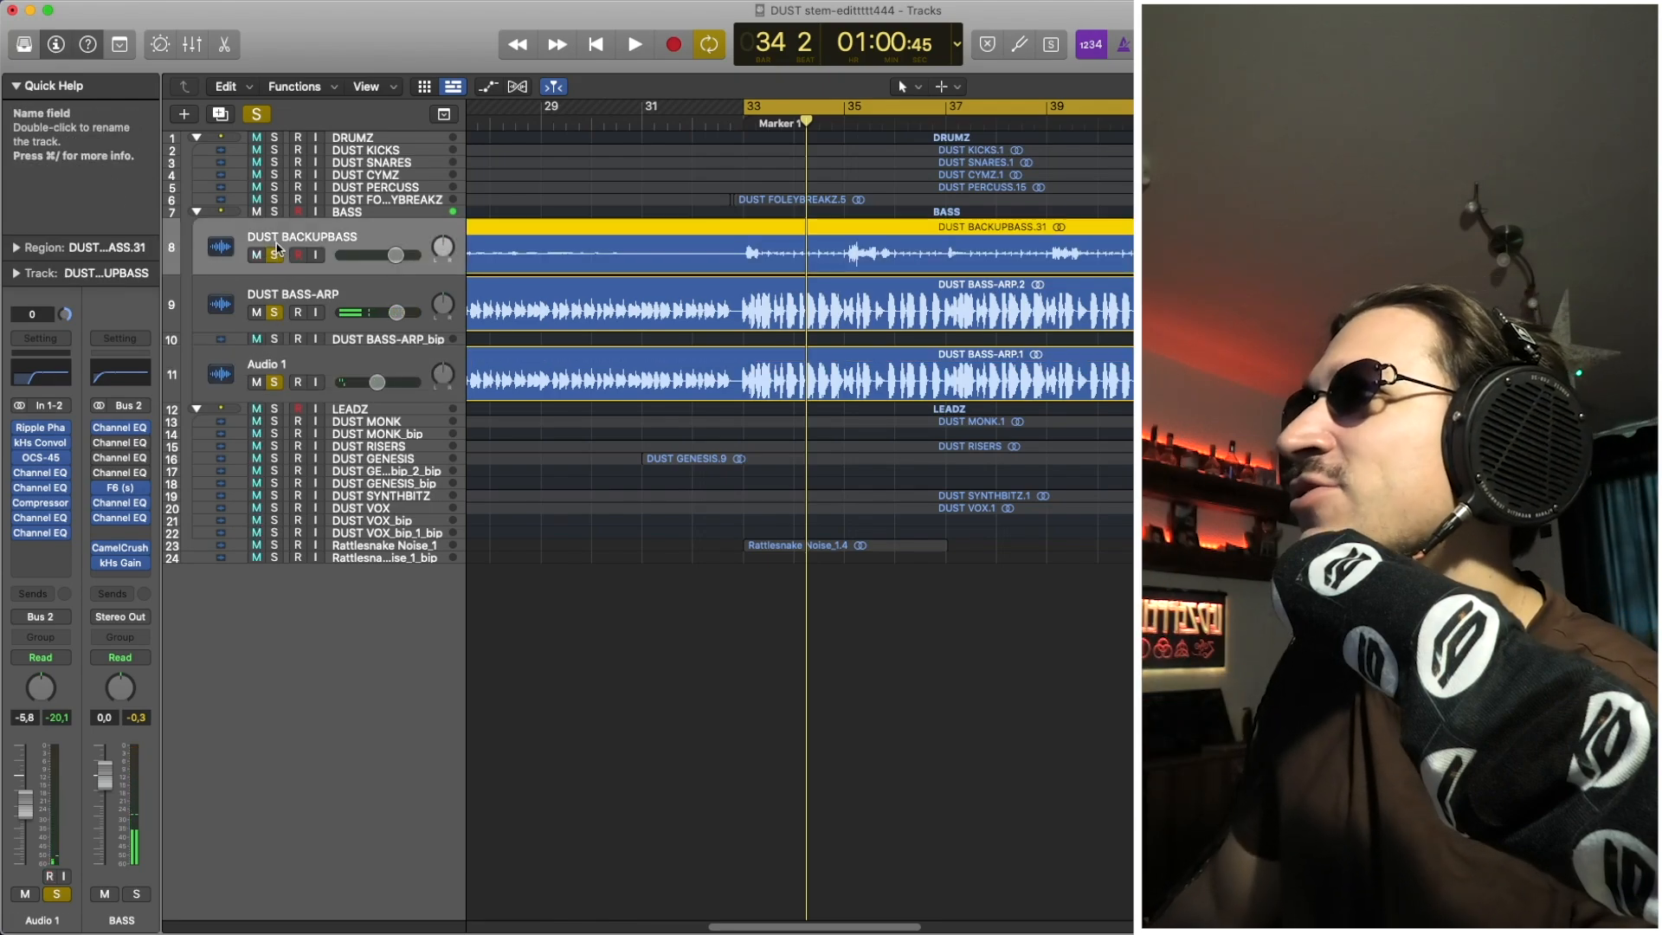
click(274, 312)
click(274, 381)
key(space)
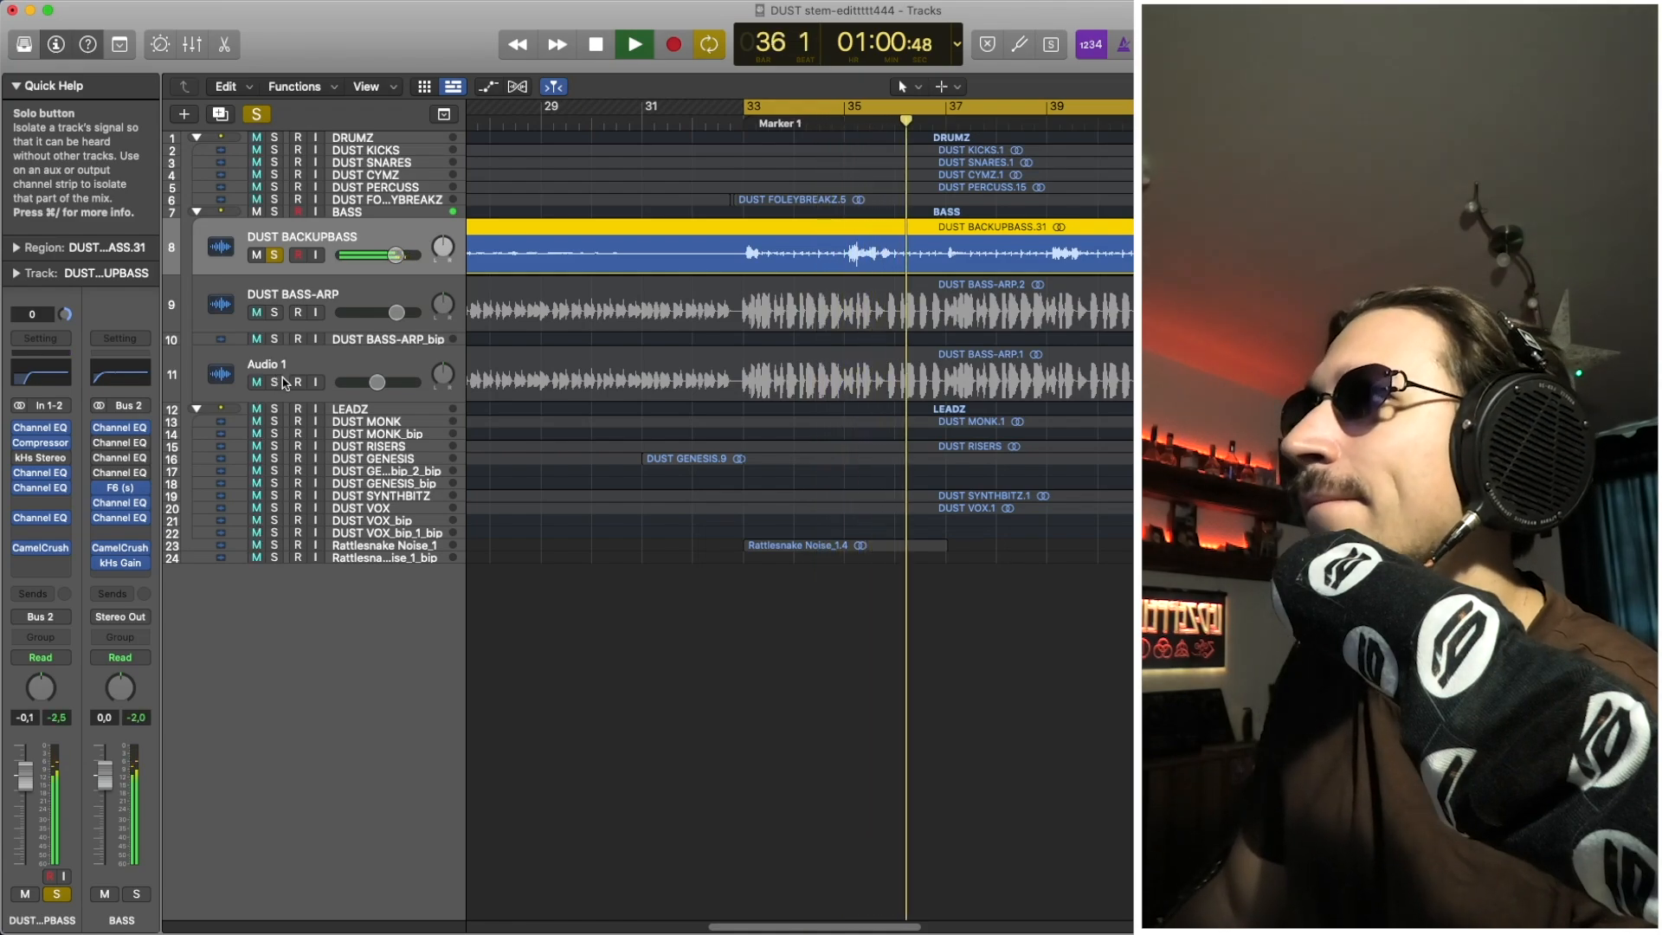
key(space)
Set a new cycle range starting at bar 49 and audition the soloed DUST BACKUPBASS there
key(super+Left)
key(super+Left)
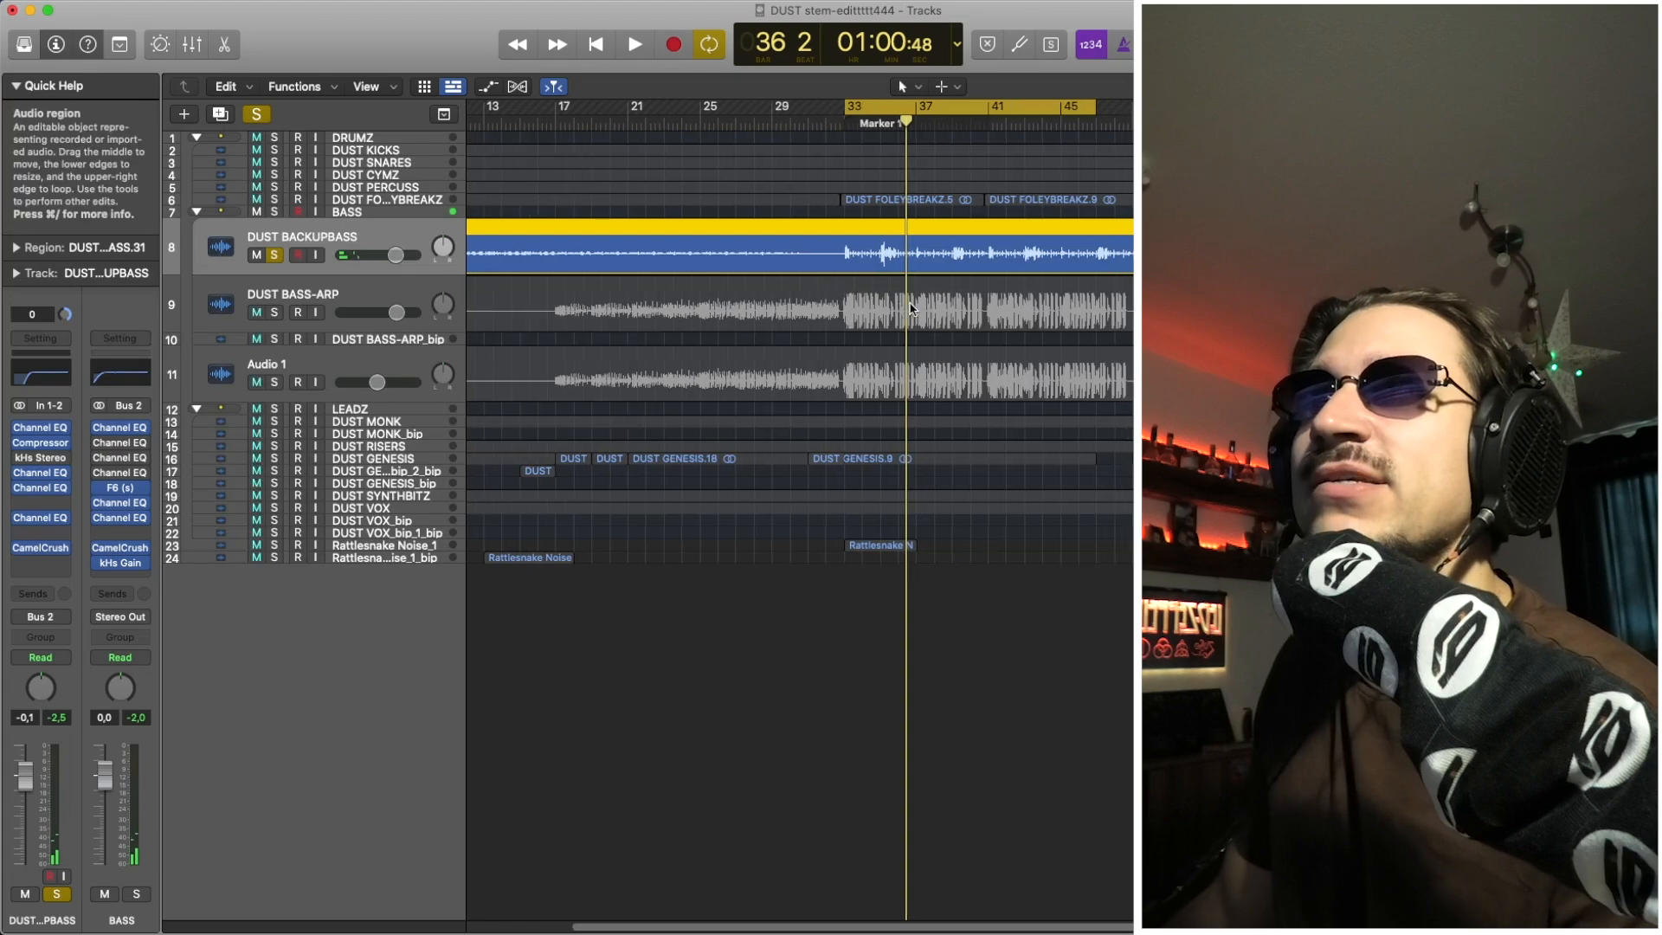
scroll(991, 160, right, 3)
click(1002, 126)
key(space)
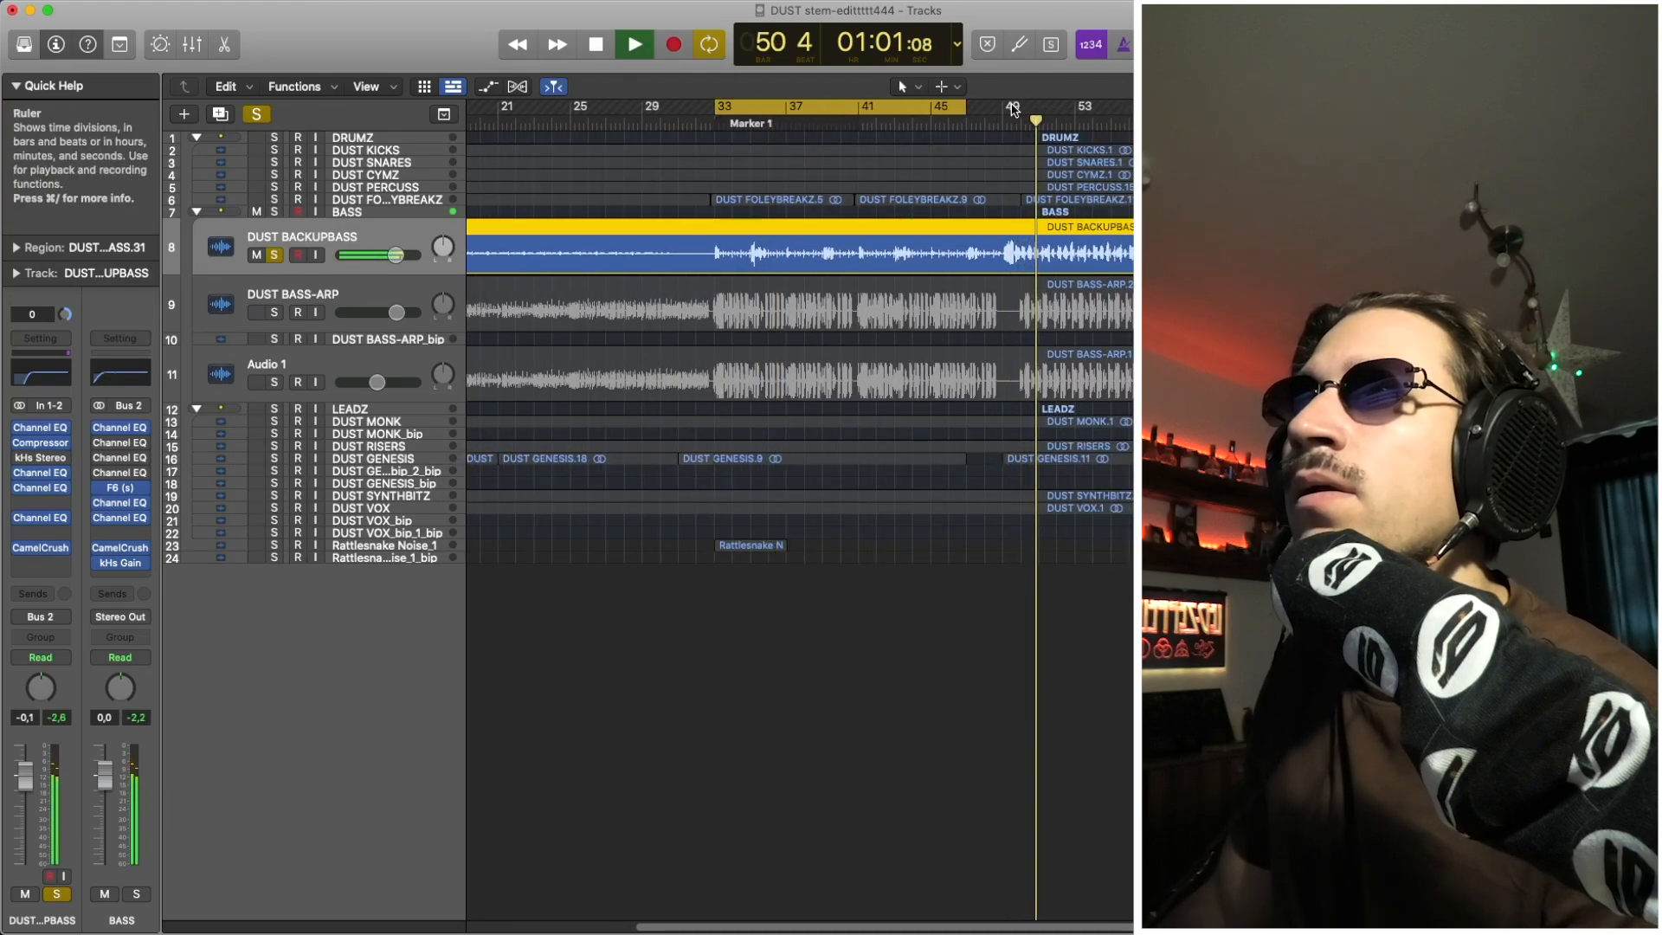
drag(1003, 128, 1126, 121)
key(space)
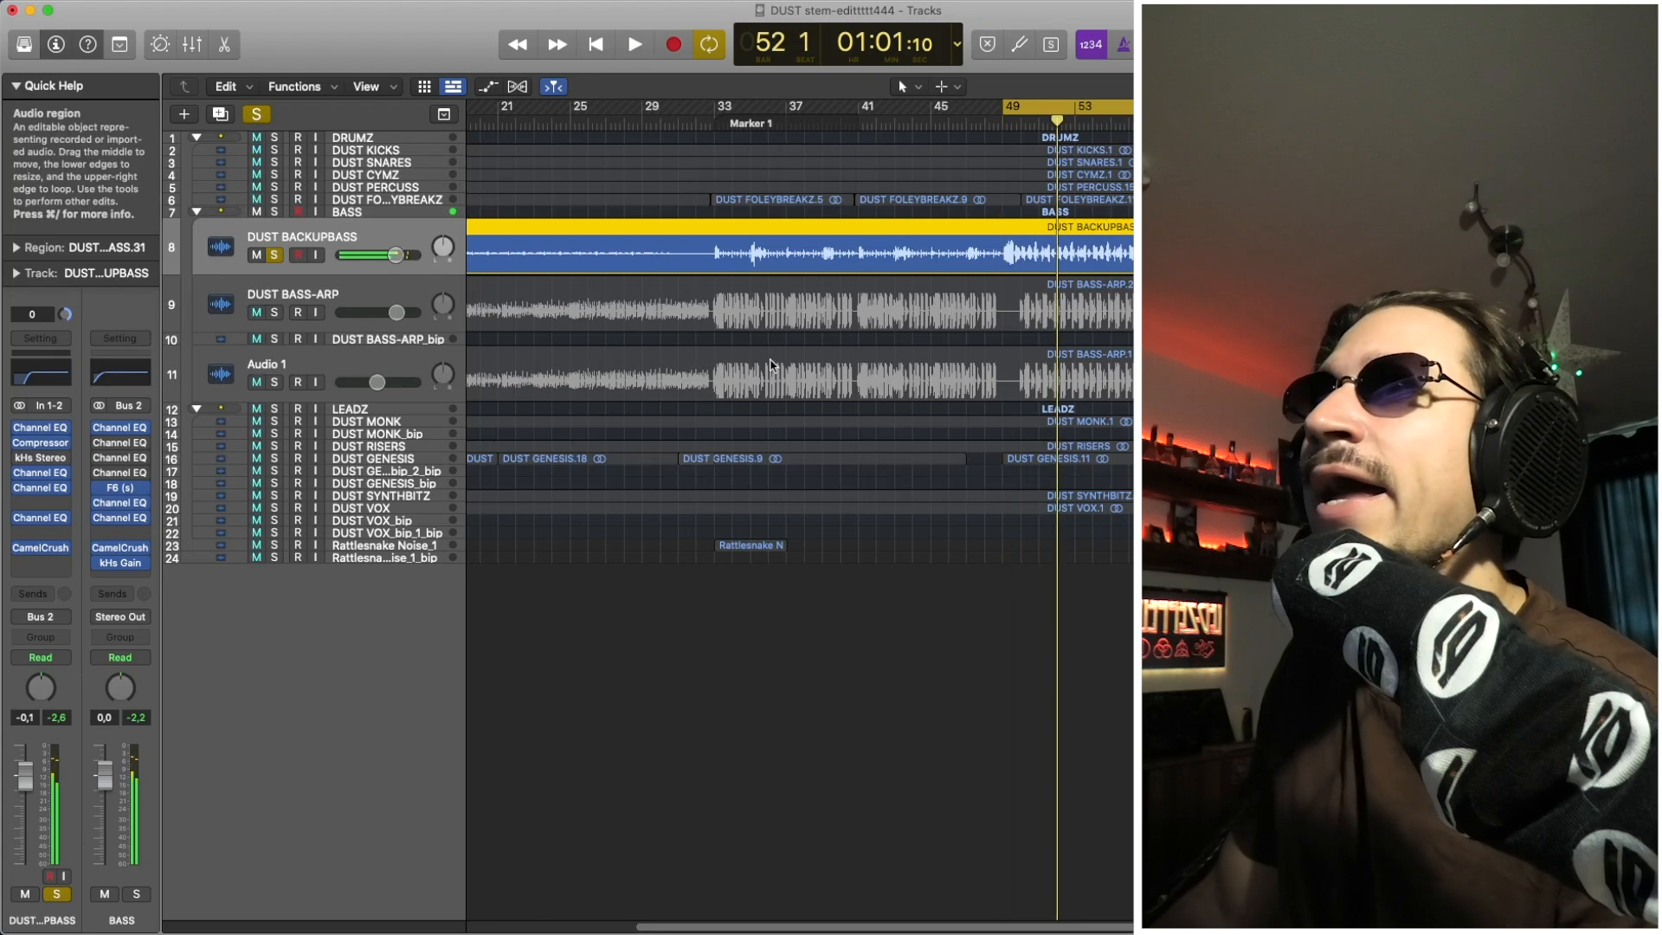
Move the 17-bar cycle range back to bar 33, then reposition it over bars 48 to 65
scroll(370, 330, right, 3)
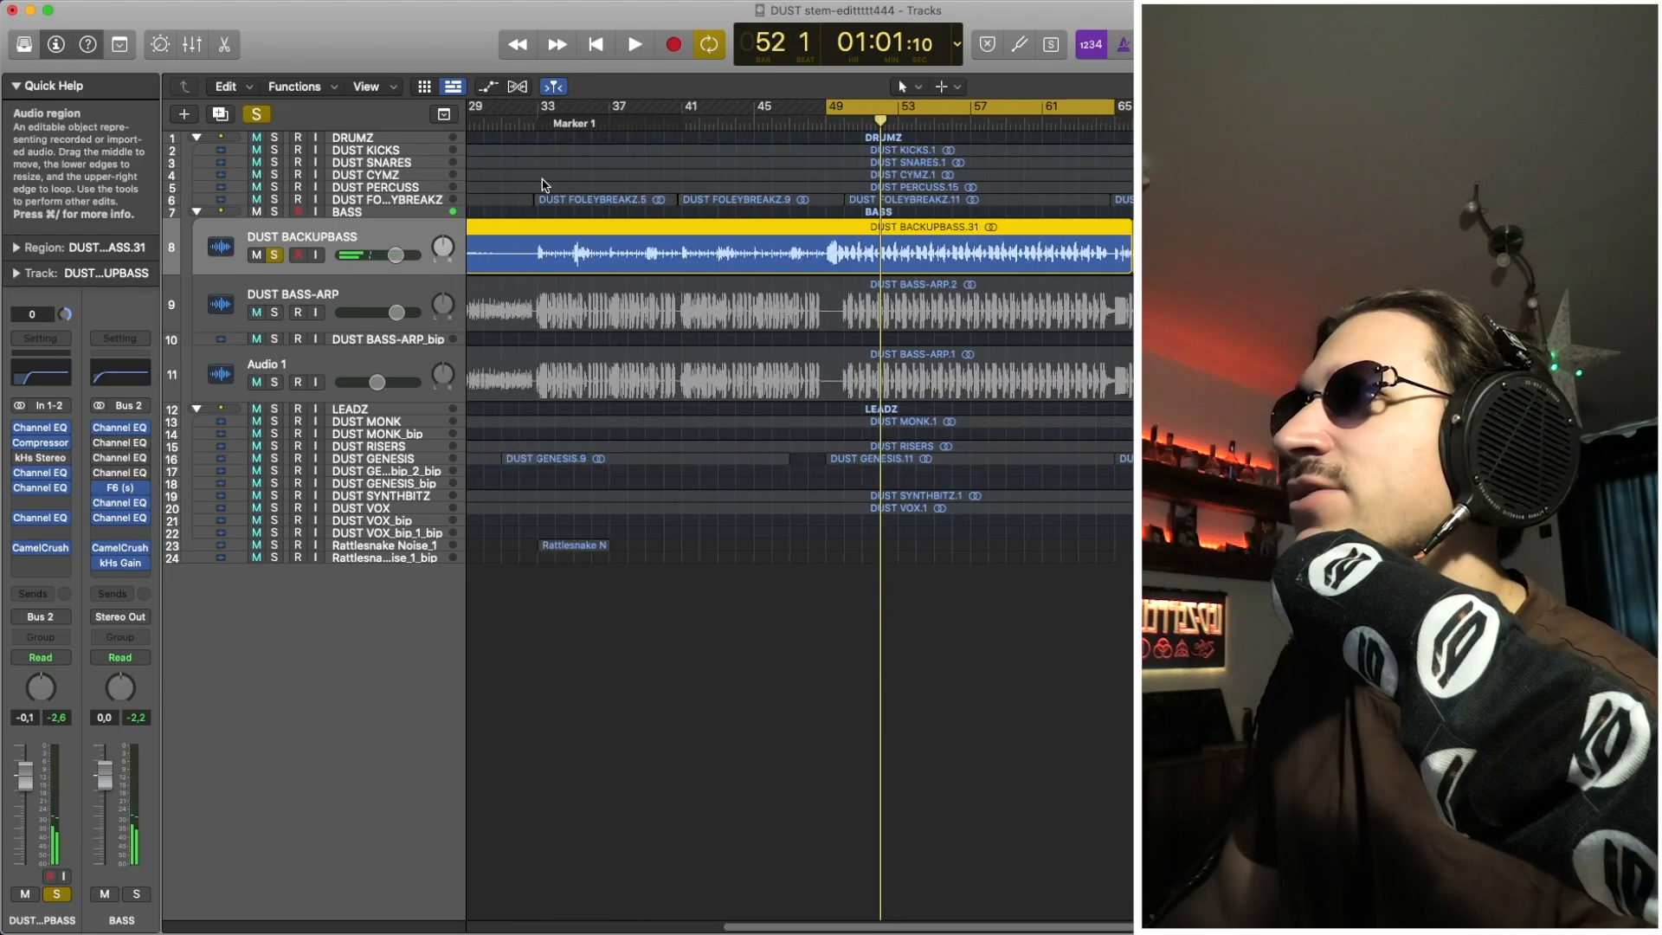
drag(1112, 108, 824, 131)
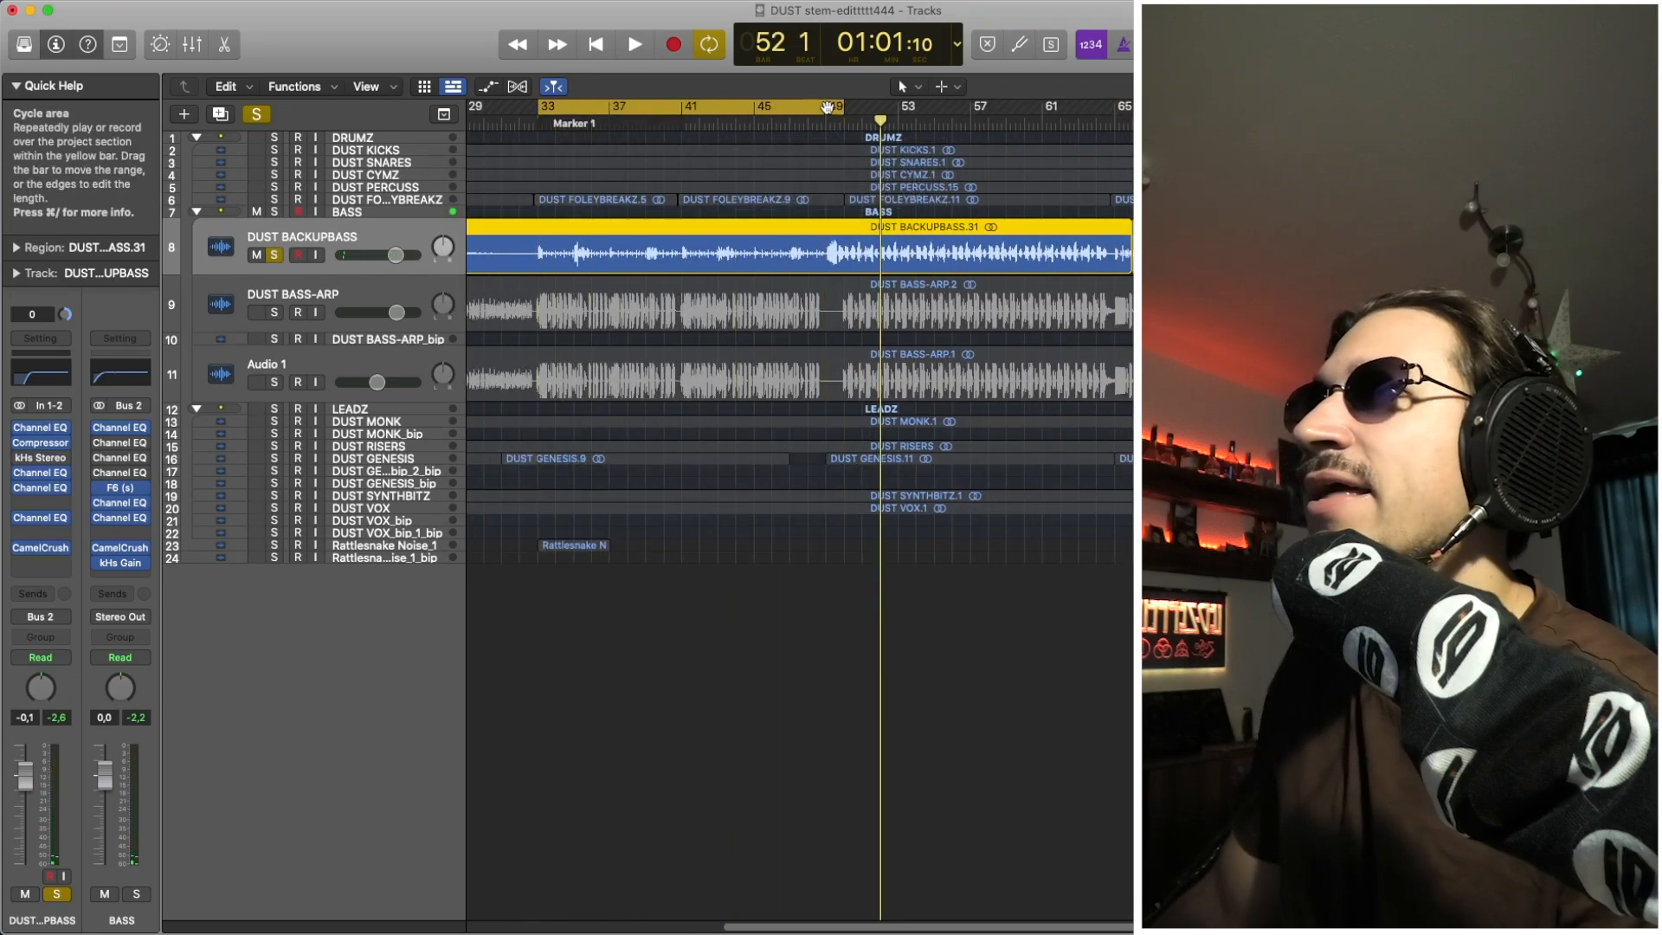
drag(539, 106, 541, 102)
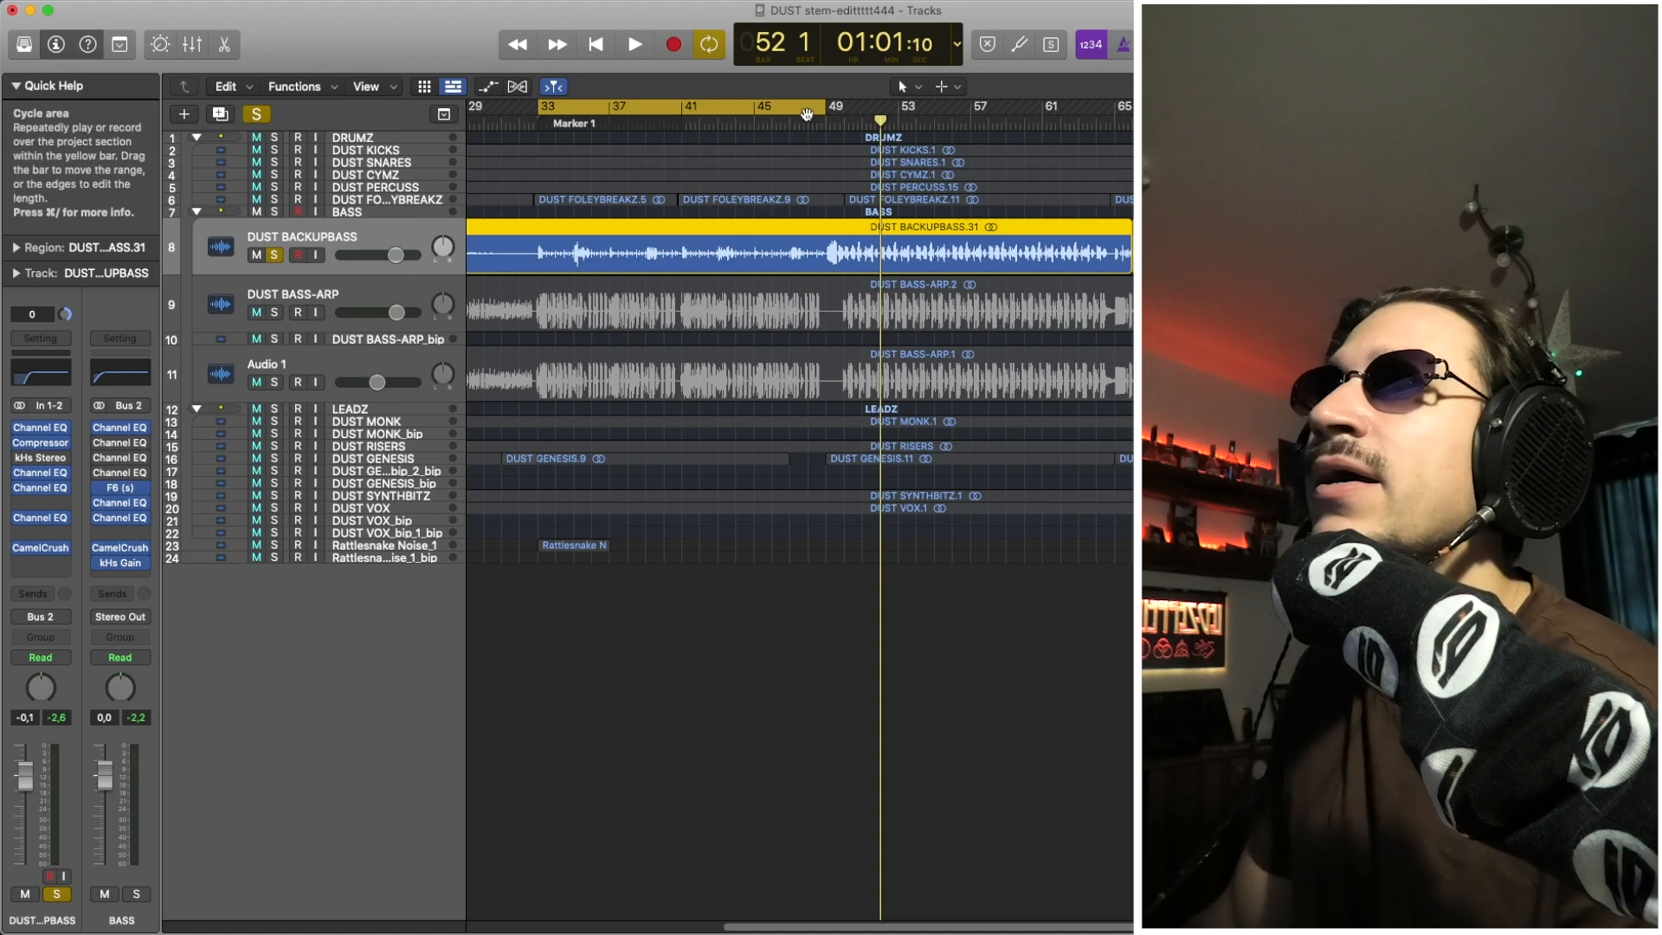
drag(809, 111, 1115, 111)
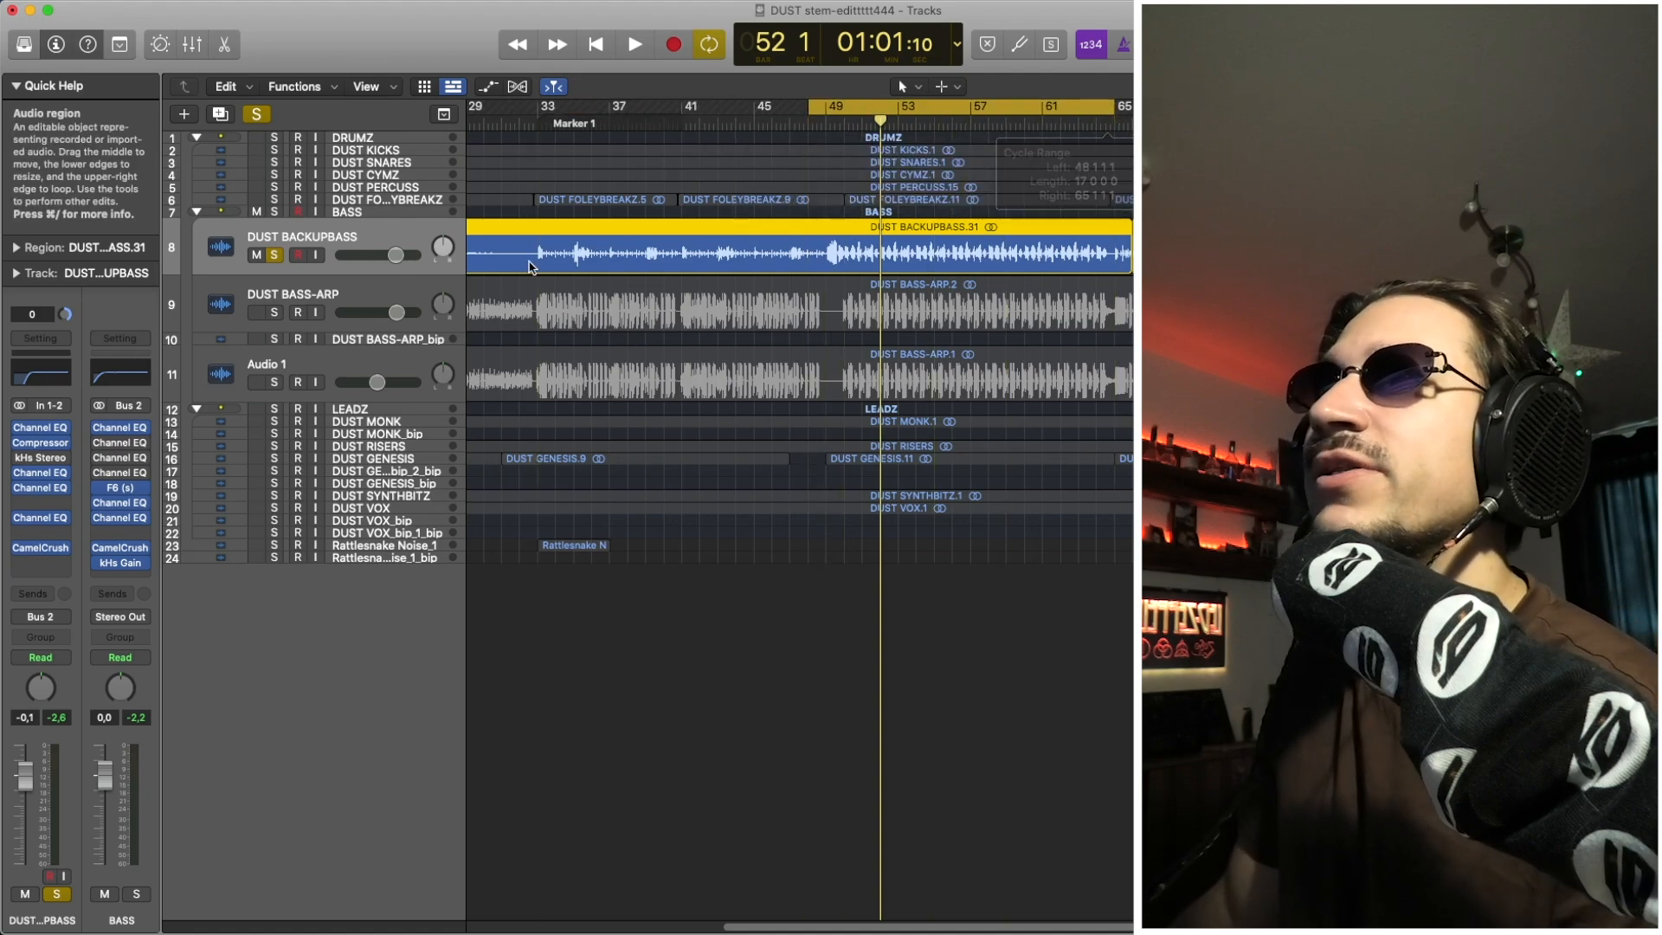
Clear the DUST BACKUPBASS solo, solo DUST GENESIS instead and audition it alone
click(275, 255)
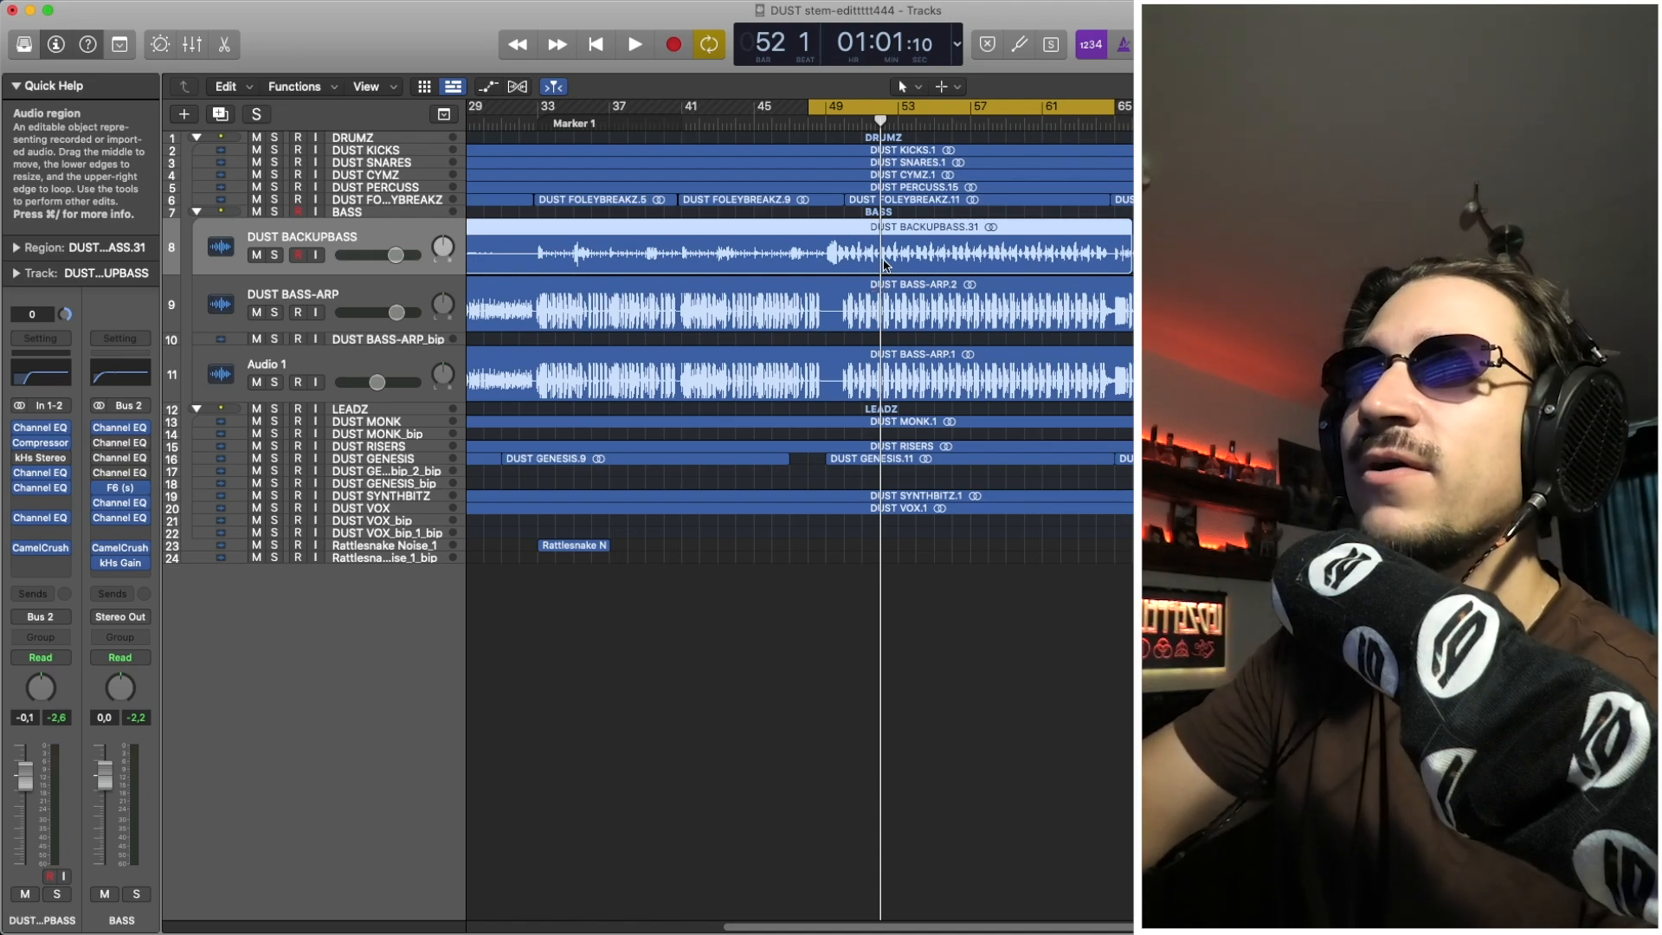
click(435, 462)
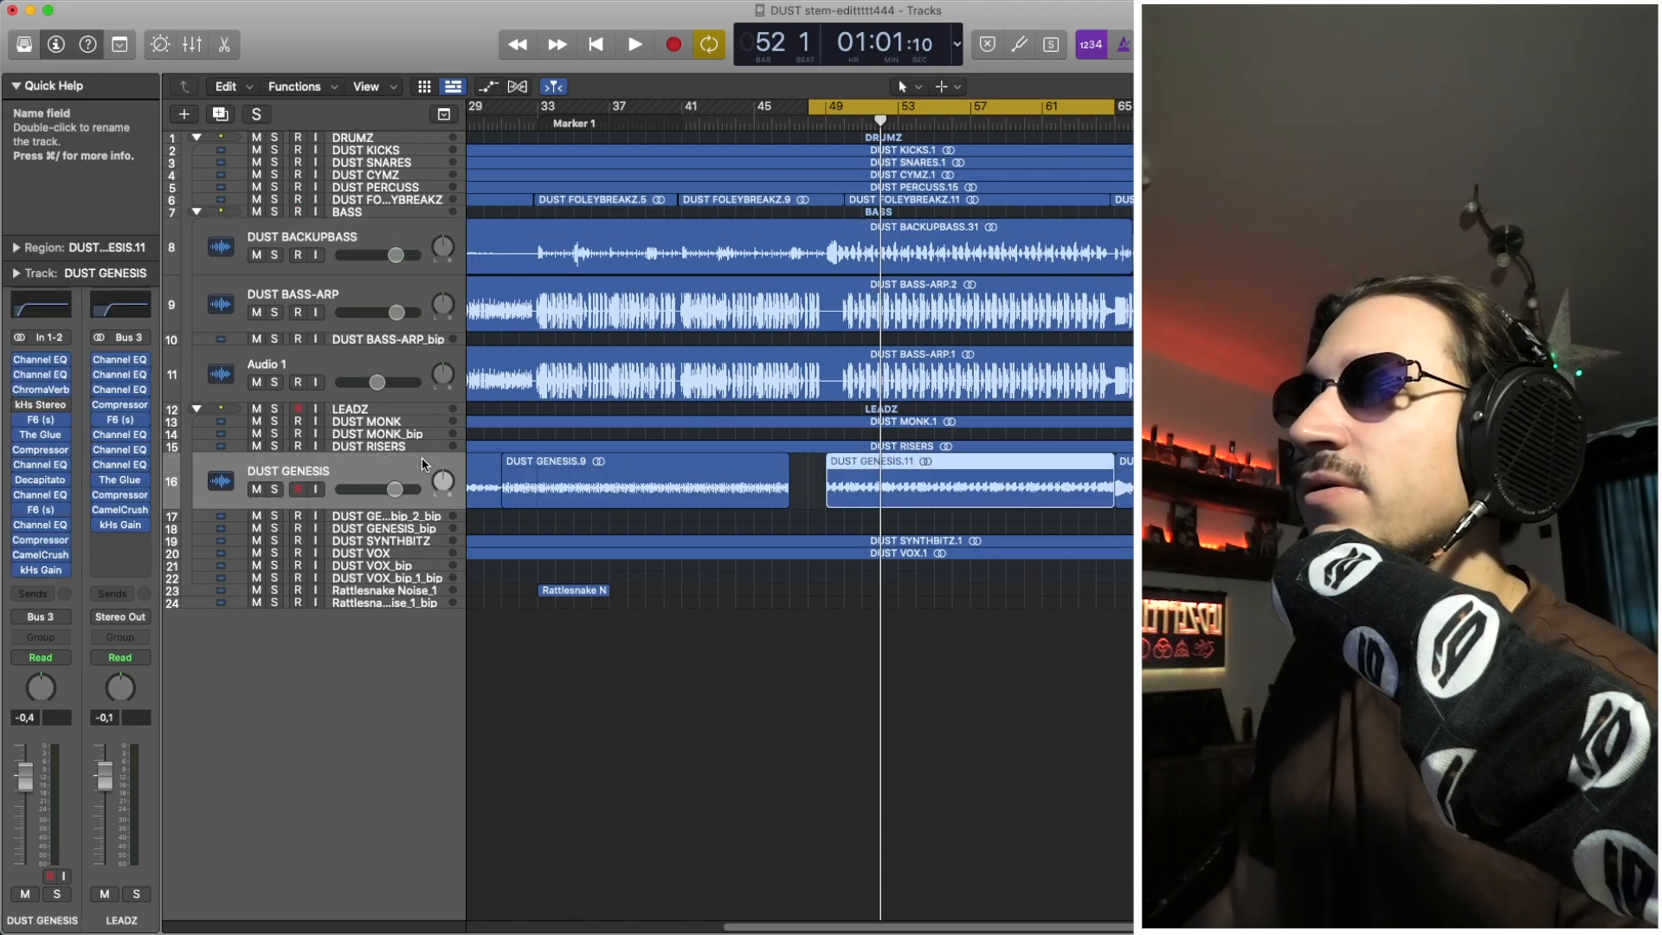
click(277, 492)
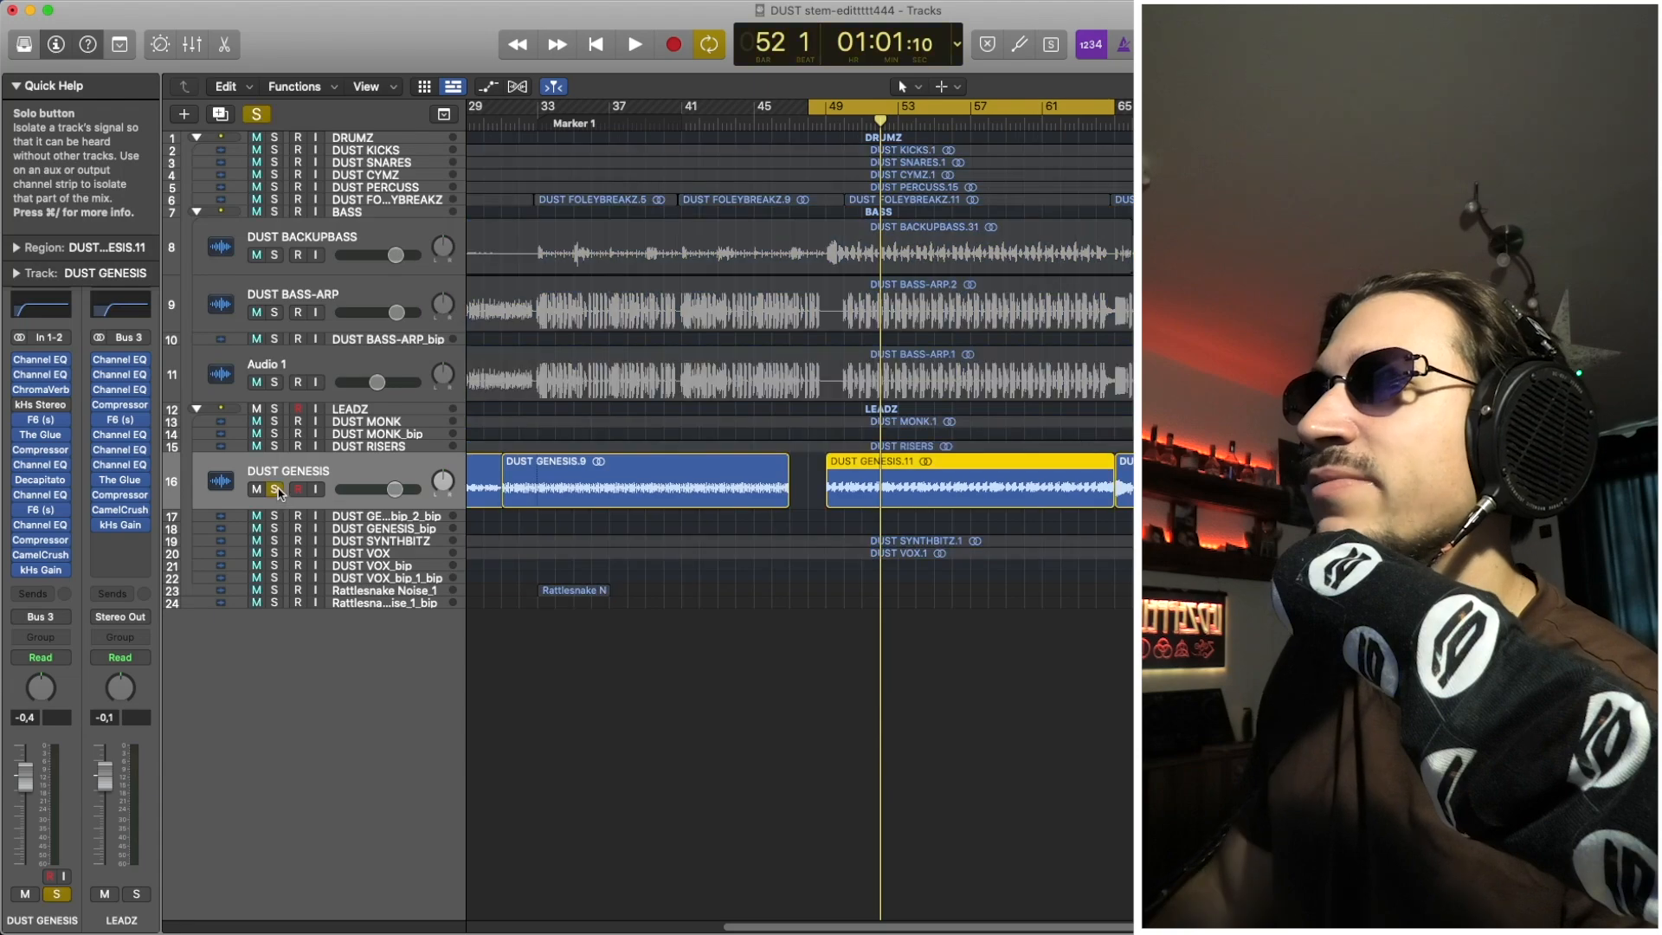
key(space)
key(space)
Add the four tracks from DUST BACKUPBASS to Audio 1 to the solo, cycle about bars 47 to 57 and audition them with DUST GENESIS
drag(277, 381, 275, 255)
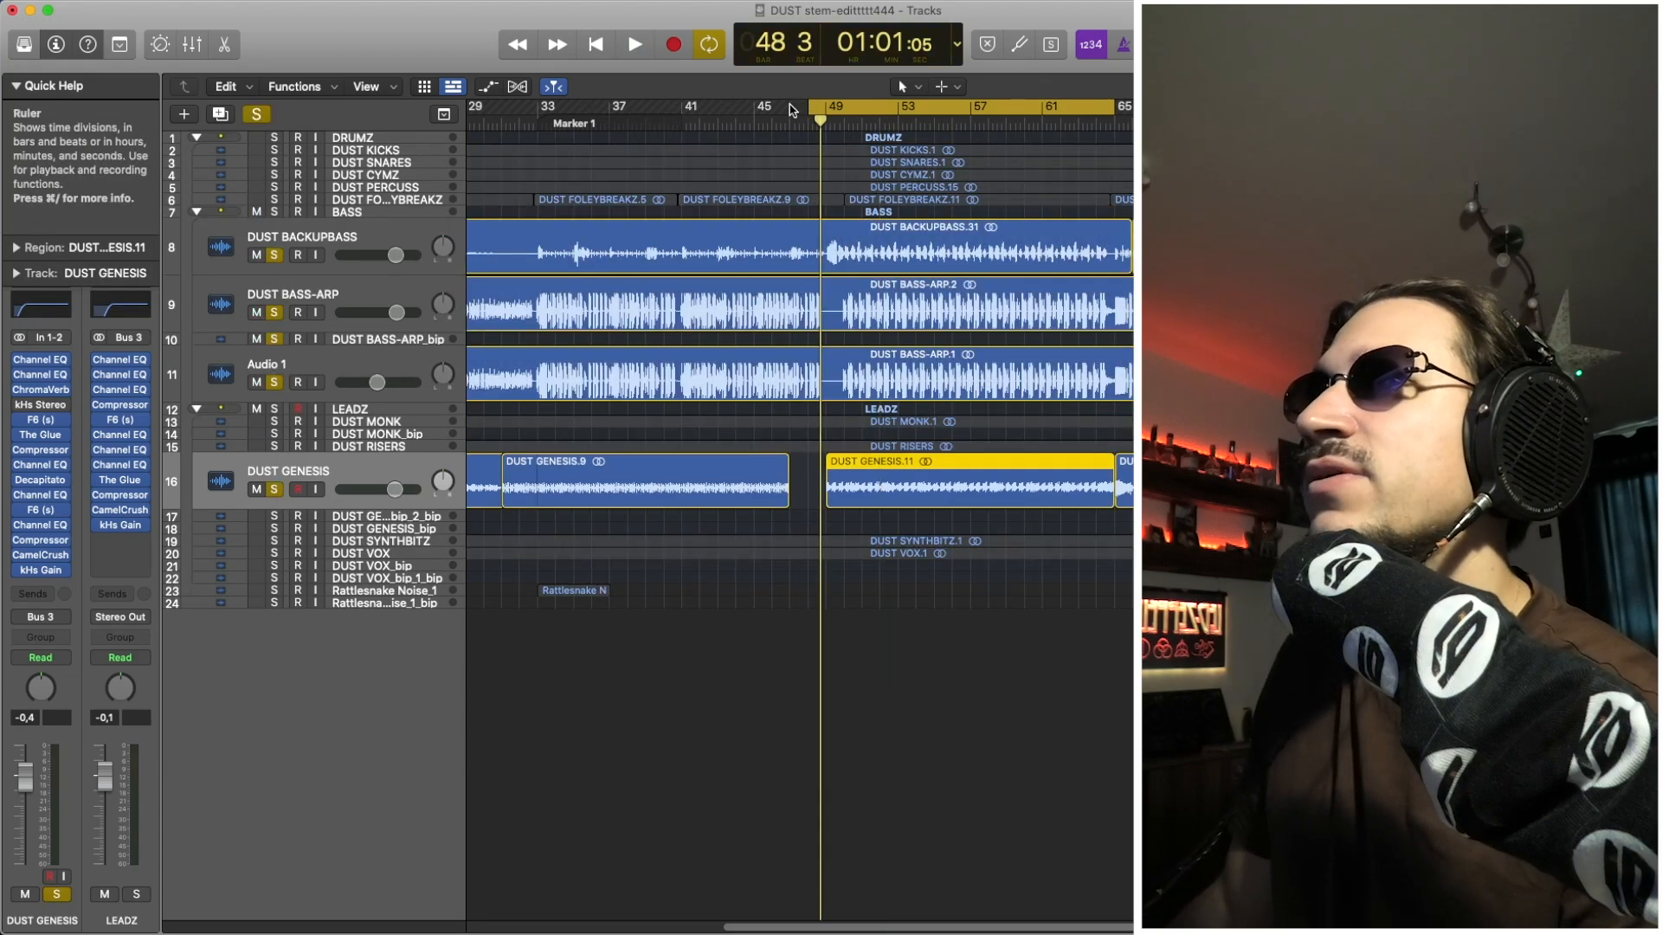
drag(790, 110, 987, 111)
key(space)
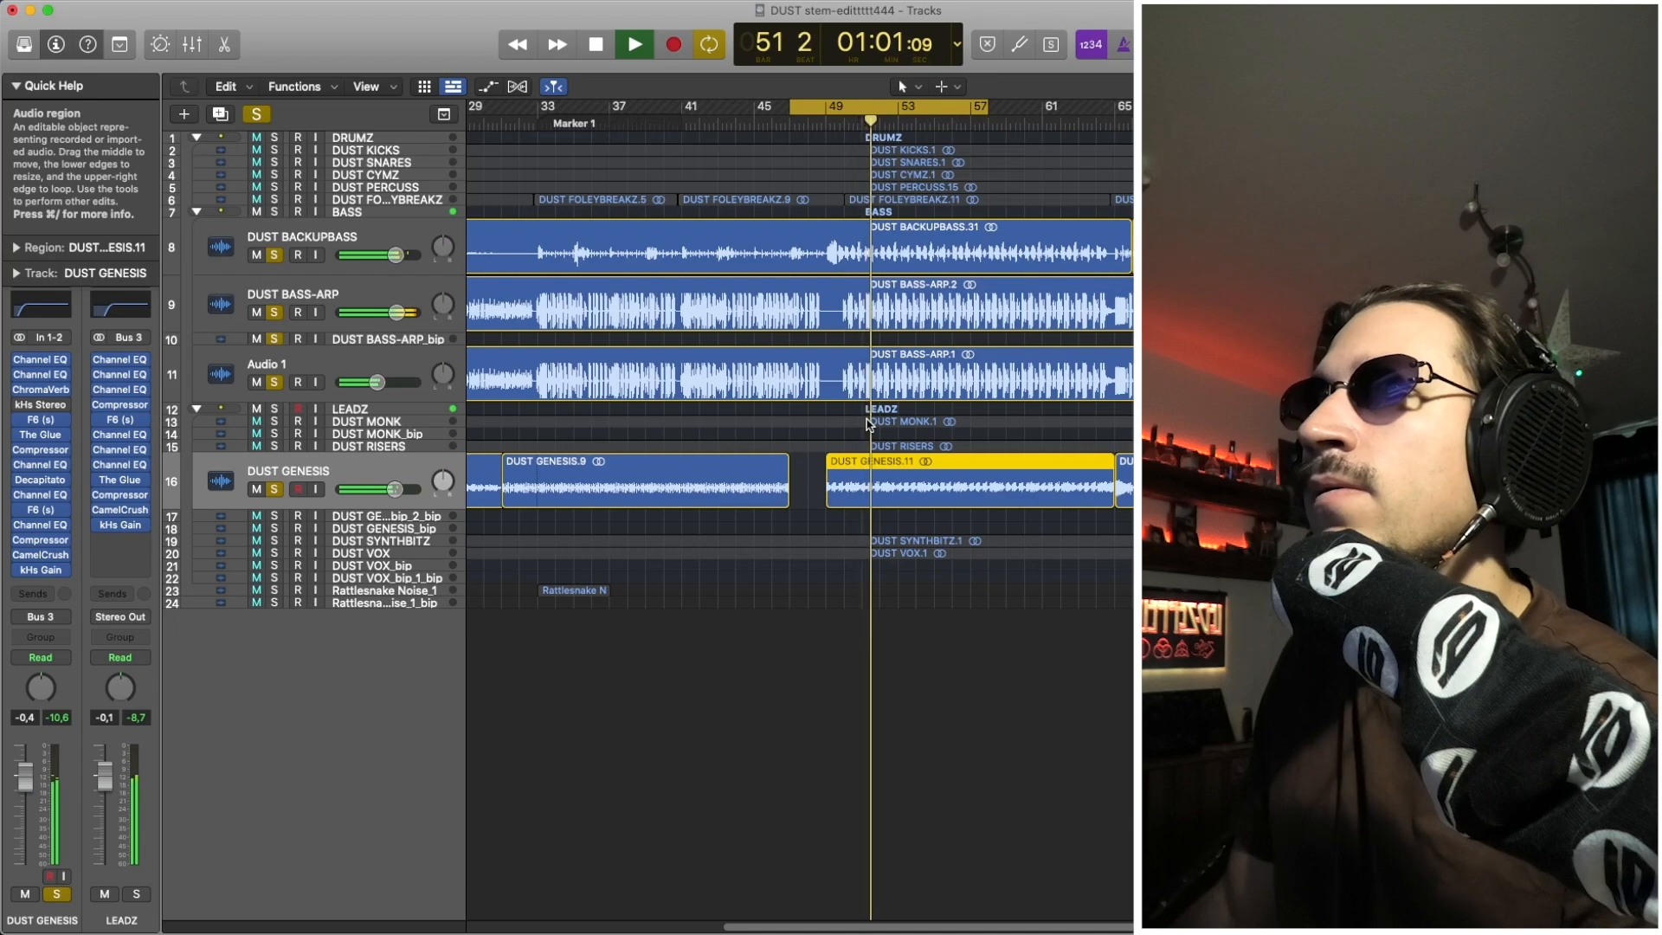
key(space)
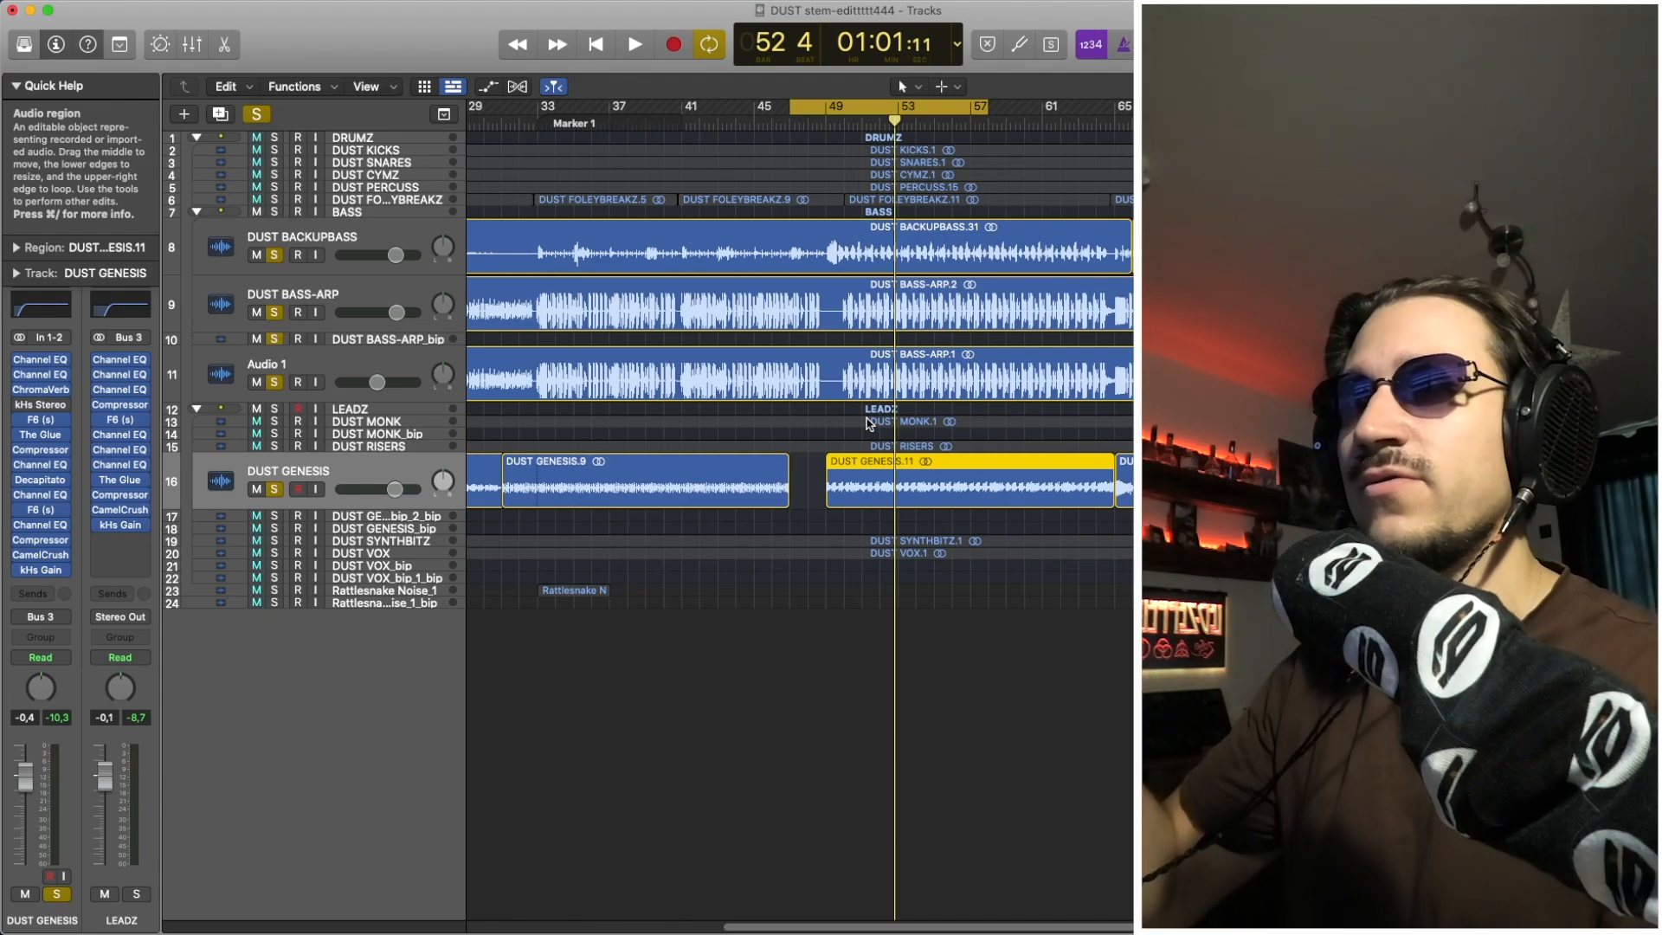
Add DUST SYNTHBITZ to the soloed bass layers and DUST GENESIS, enlarge its track, and clear all solos
click(273, 542)
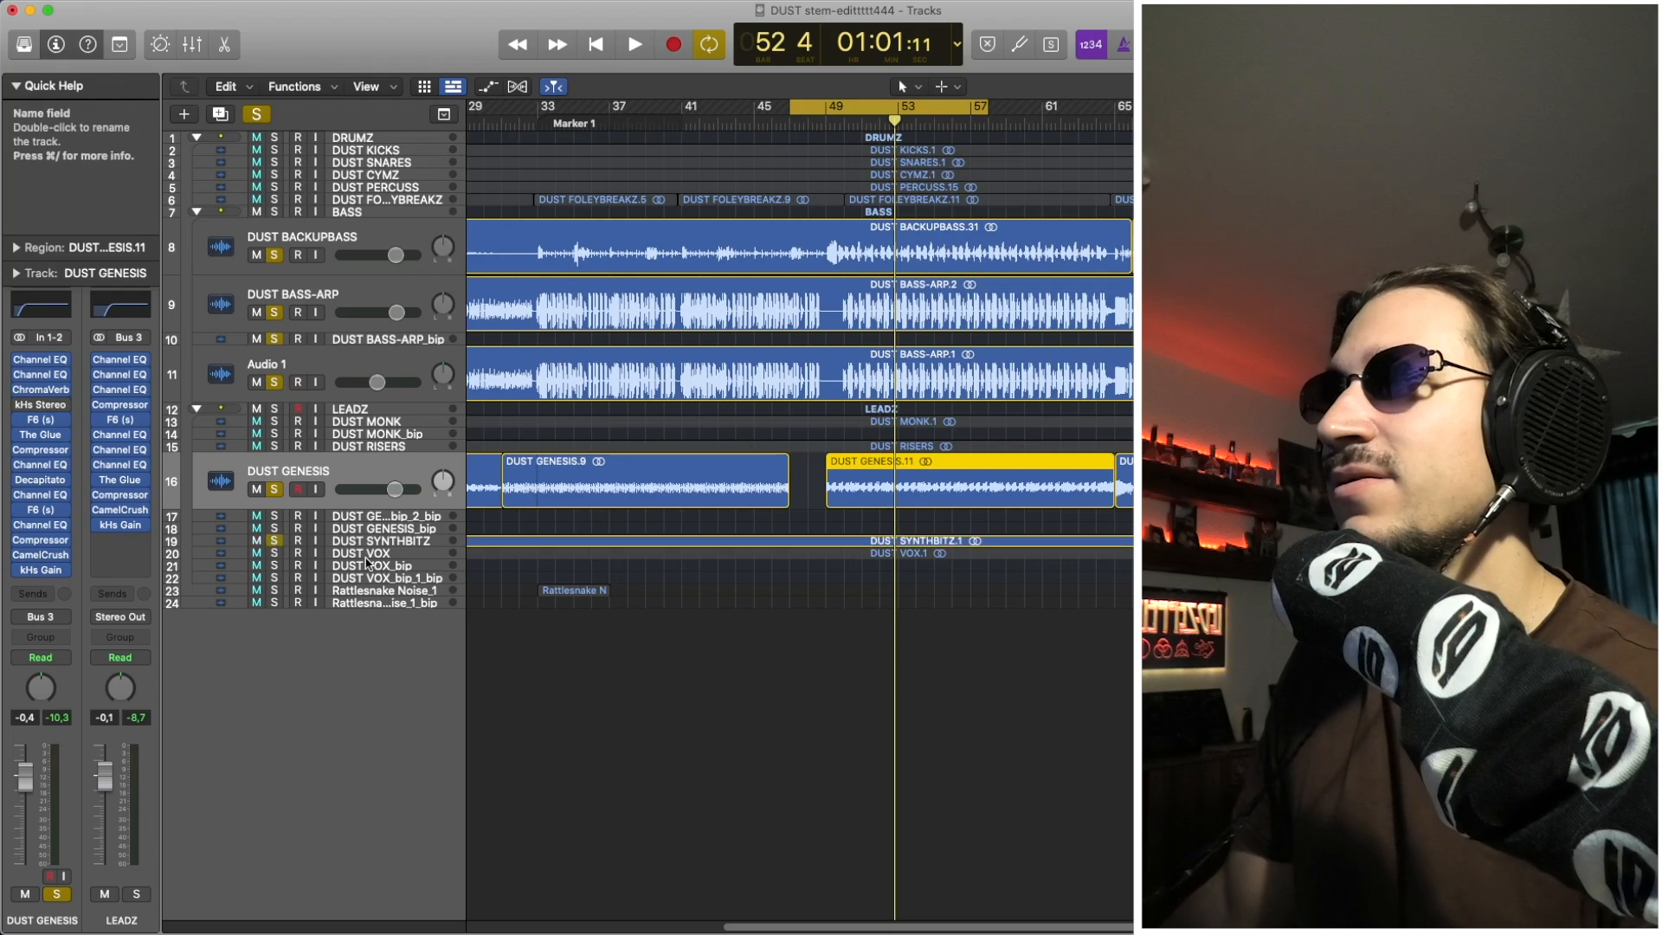
click(368, 545)
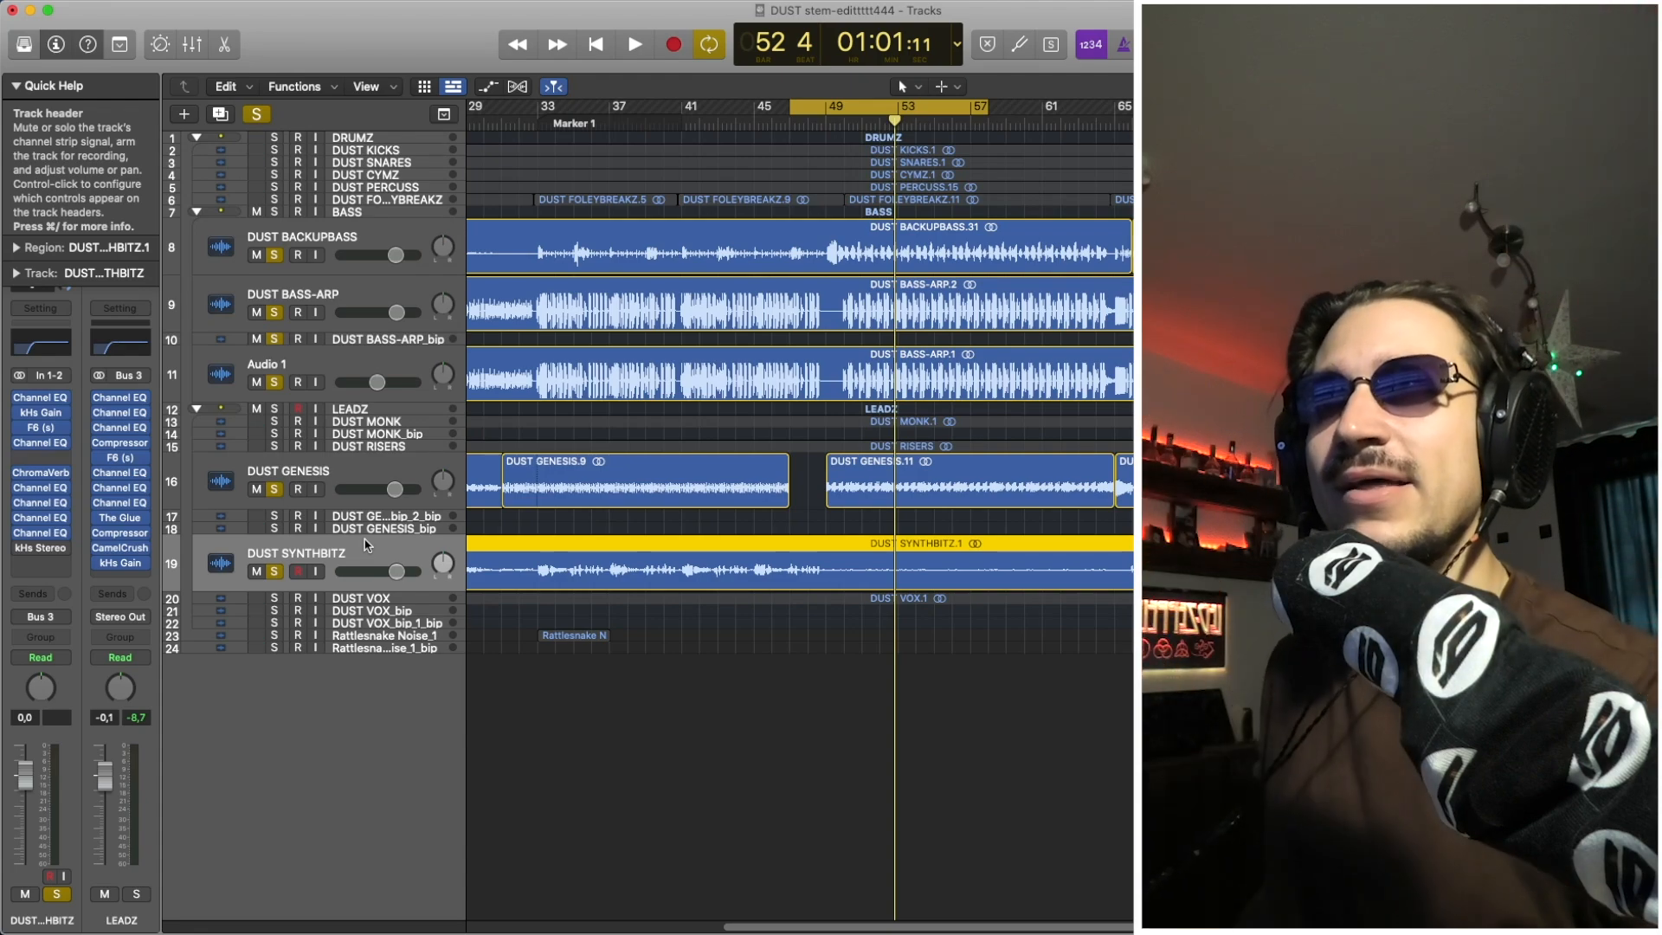
drag(274, 571, 274, 255)
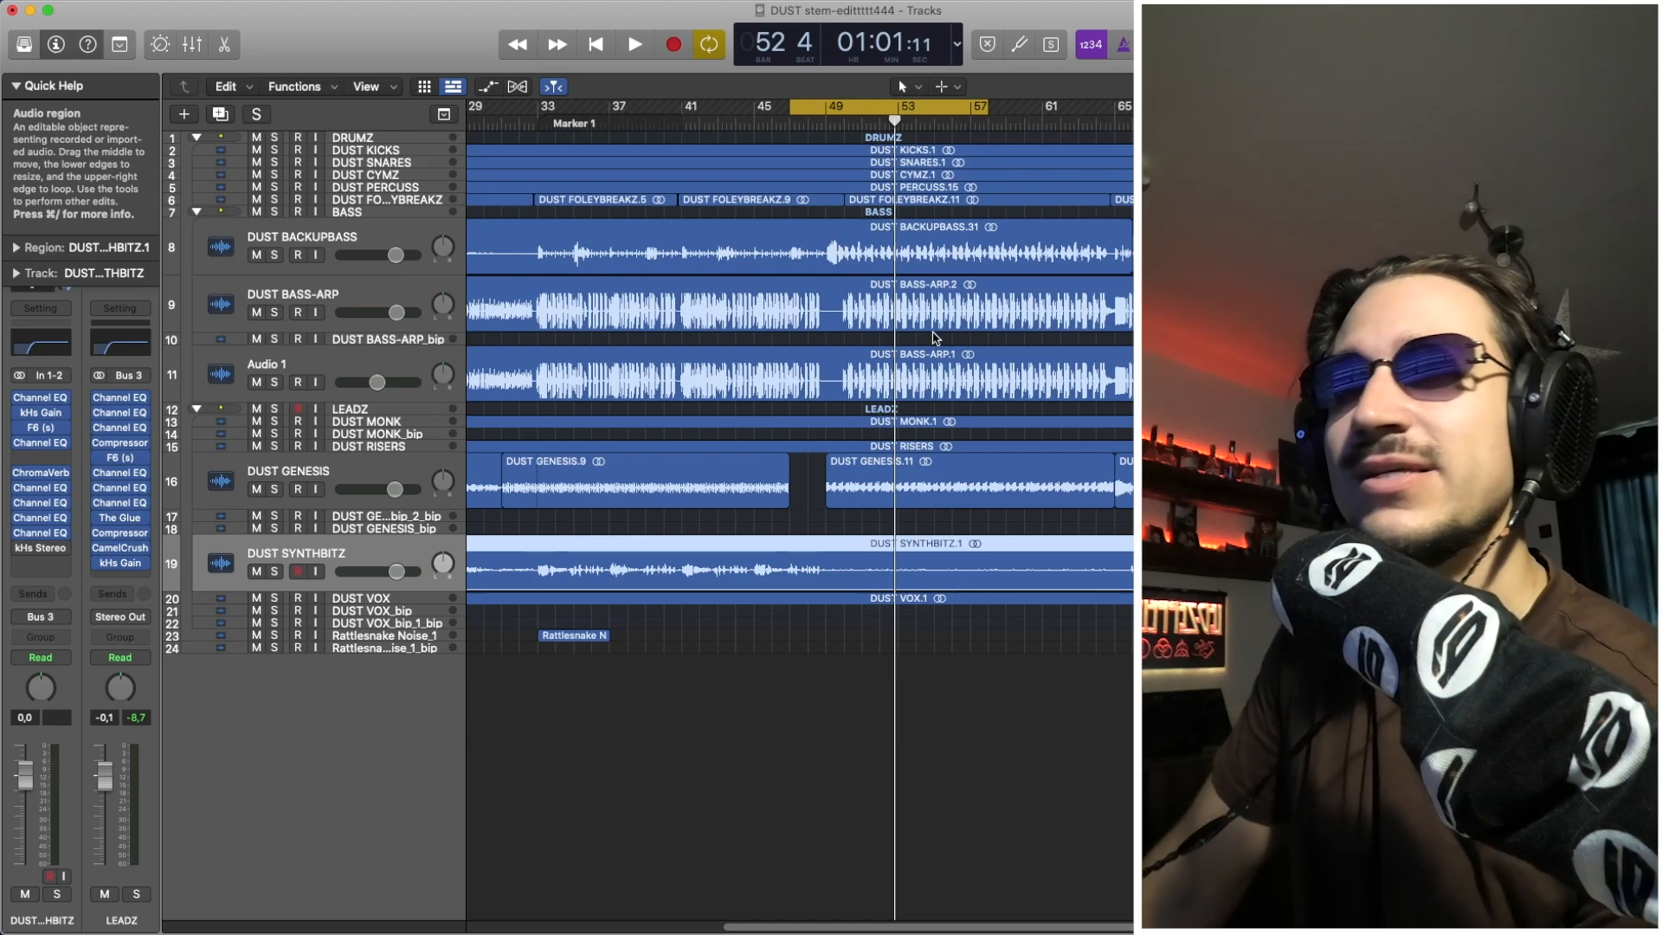
Collapse DUST SYNTHBITZ, DUST GENESIS, Audio 1, DUST BASS-ARP and DUST BACKUPBASS to the compact track height and turn cycle mode off
key(ctrl+z)
click(336, 471)
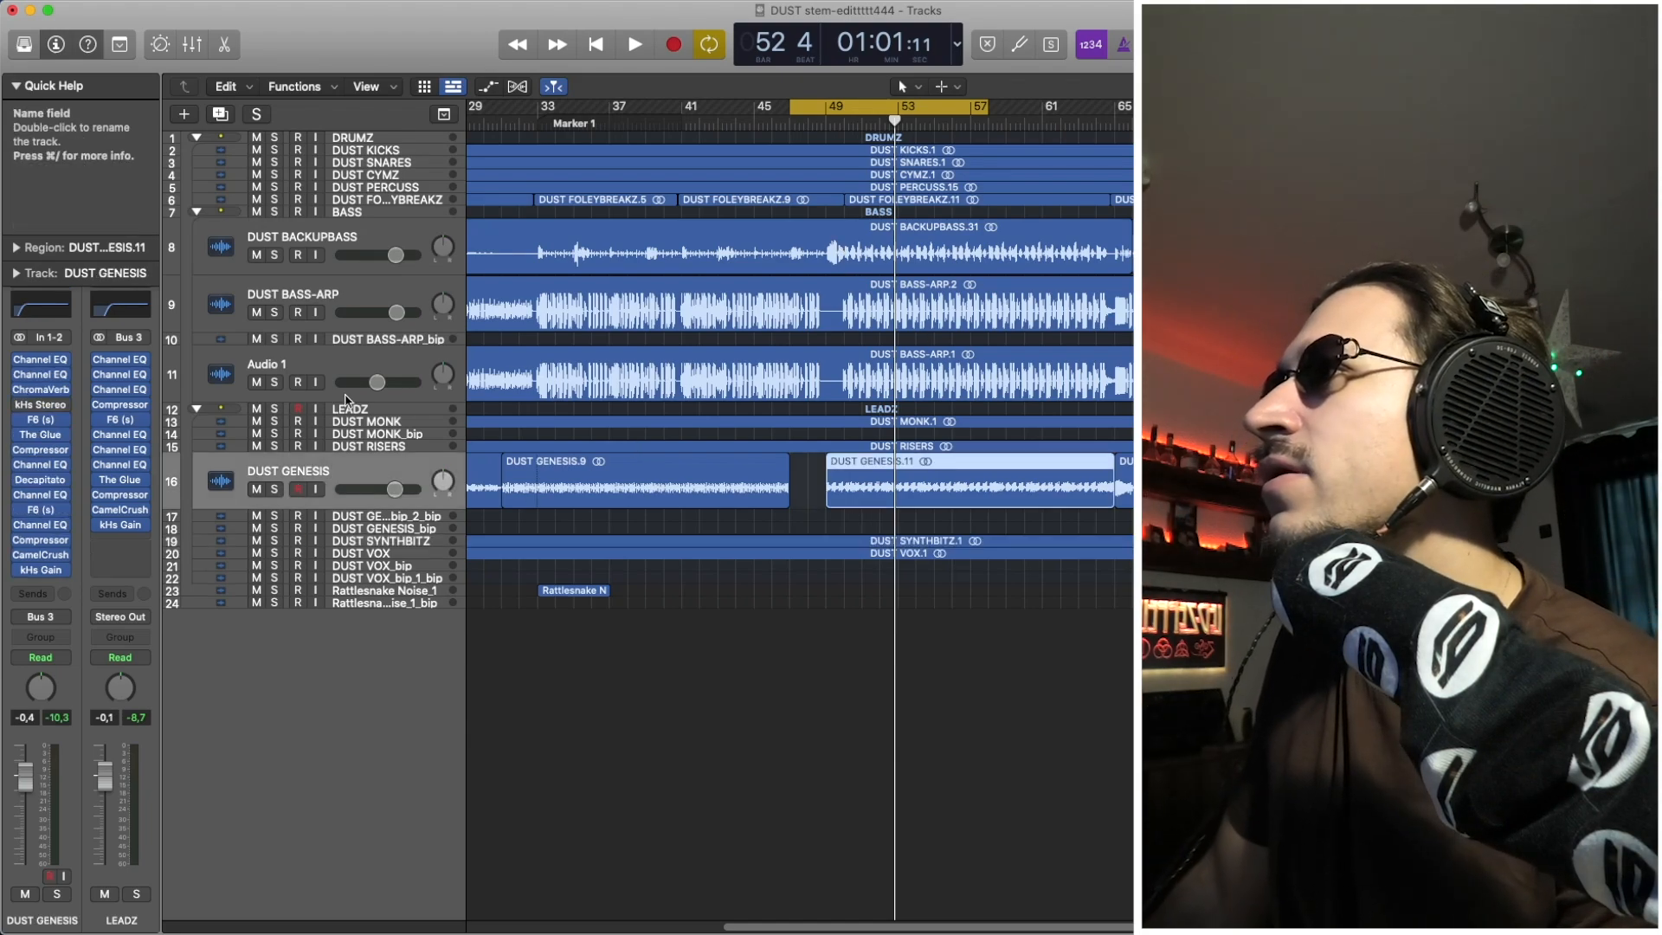
key(ctrl+z)
click(326, 361)
key(ctrl+z)
click(330, 301)
key(ctrl+z)
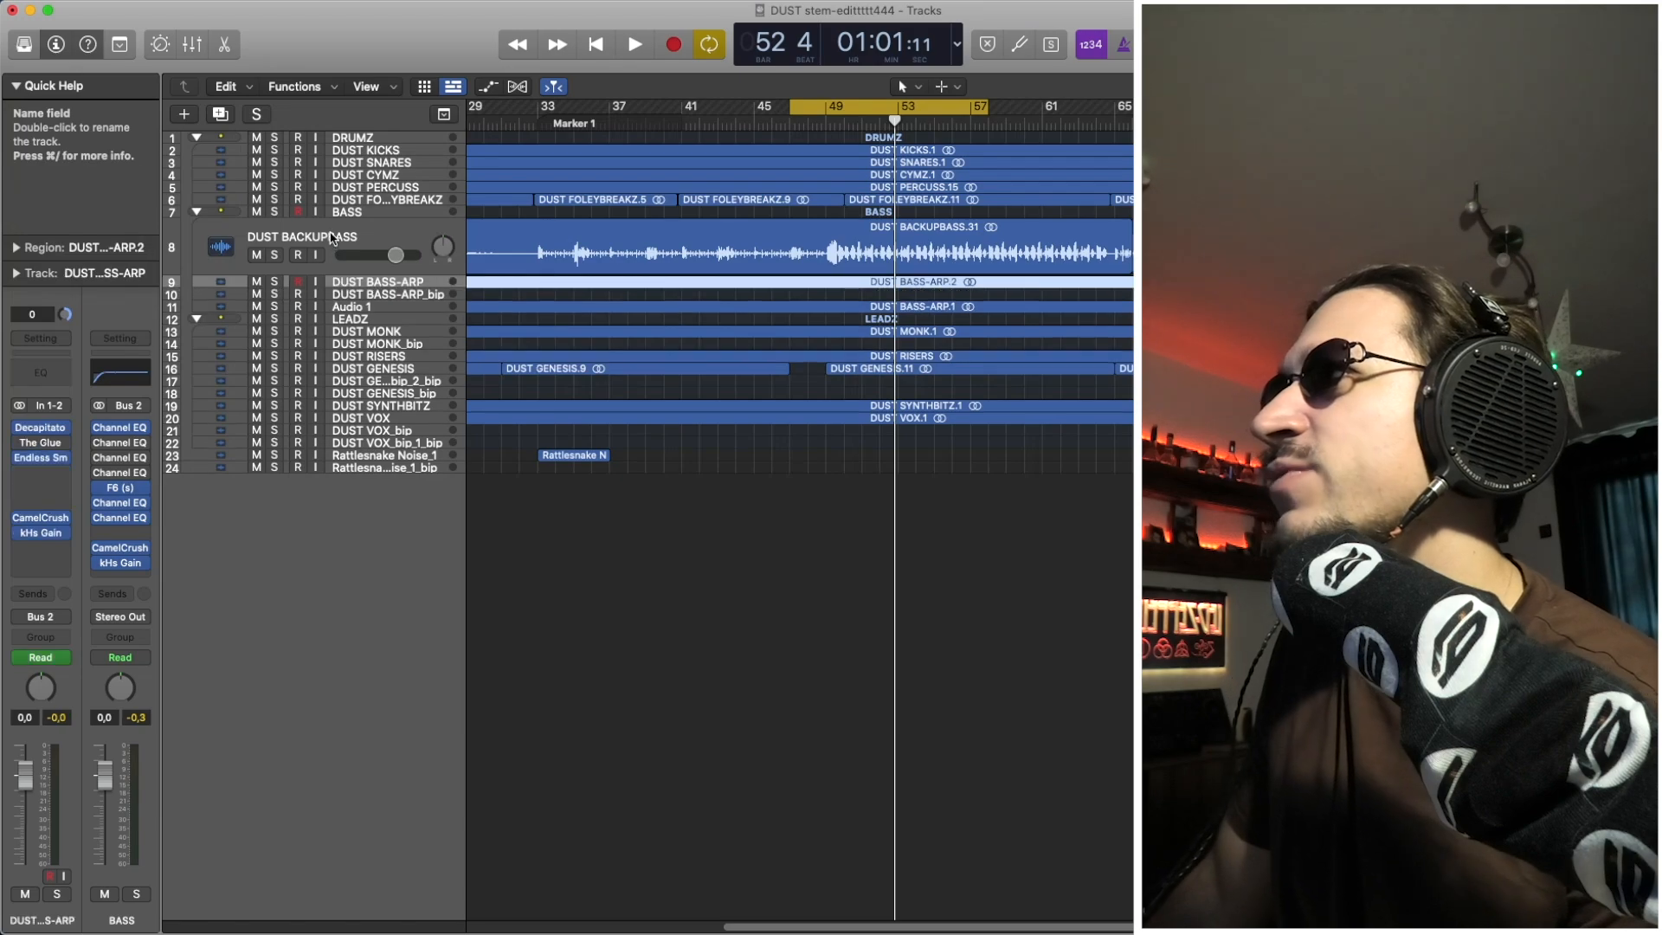
click(299, 236)
key(ctrl+z)
click(919, 113)
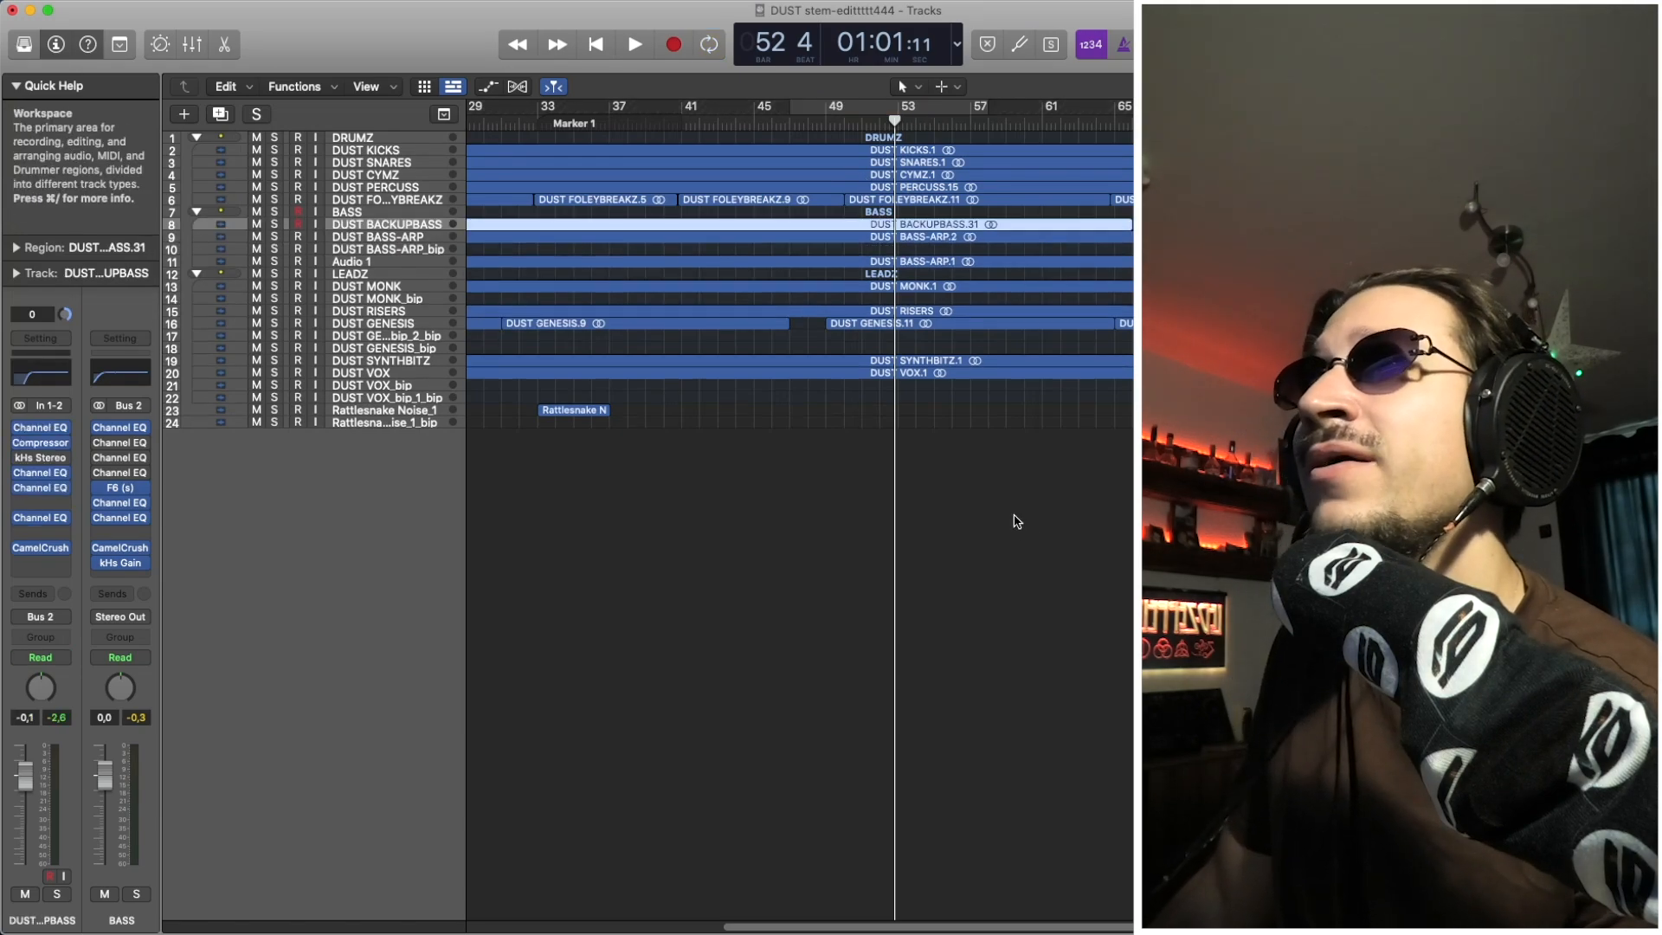
Fit the whole arrangement in view from bar 1 and enlarge all track rows vertically to examine the stem overview
scroll(1008, 509, right, 3)
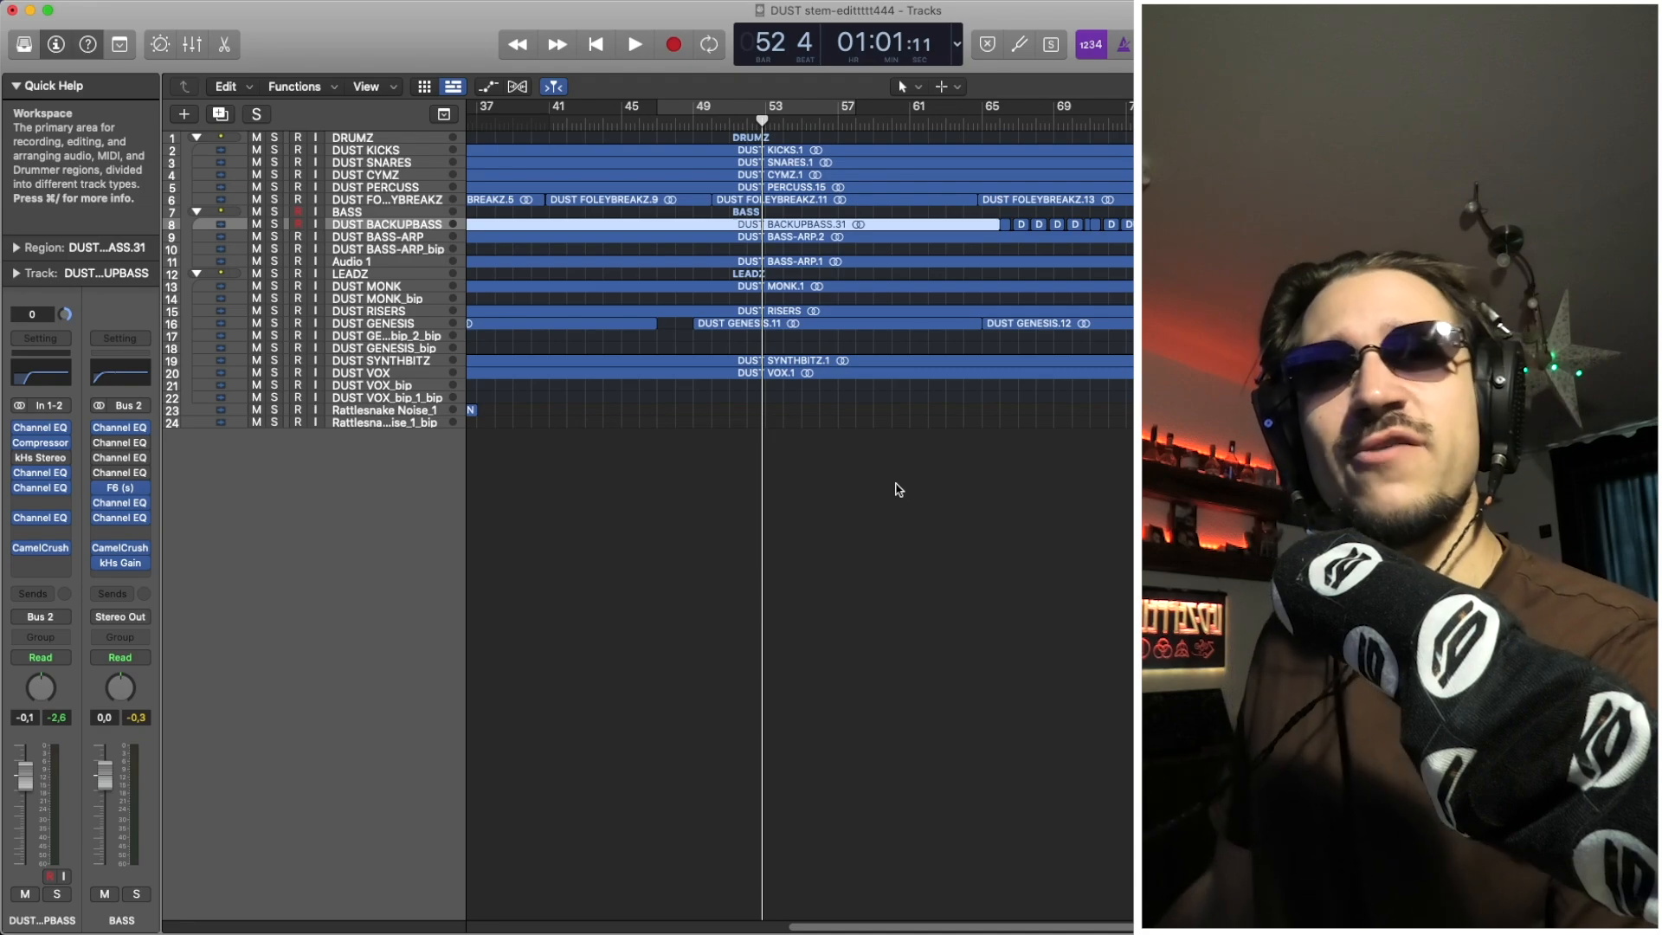
scroll(899, 478, right, 1)
scroll(899, 478, right, 1)
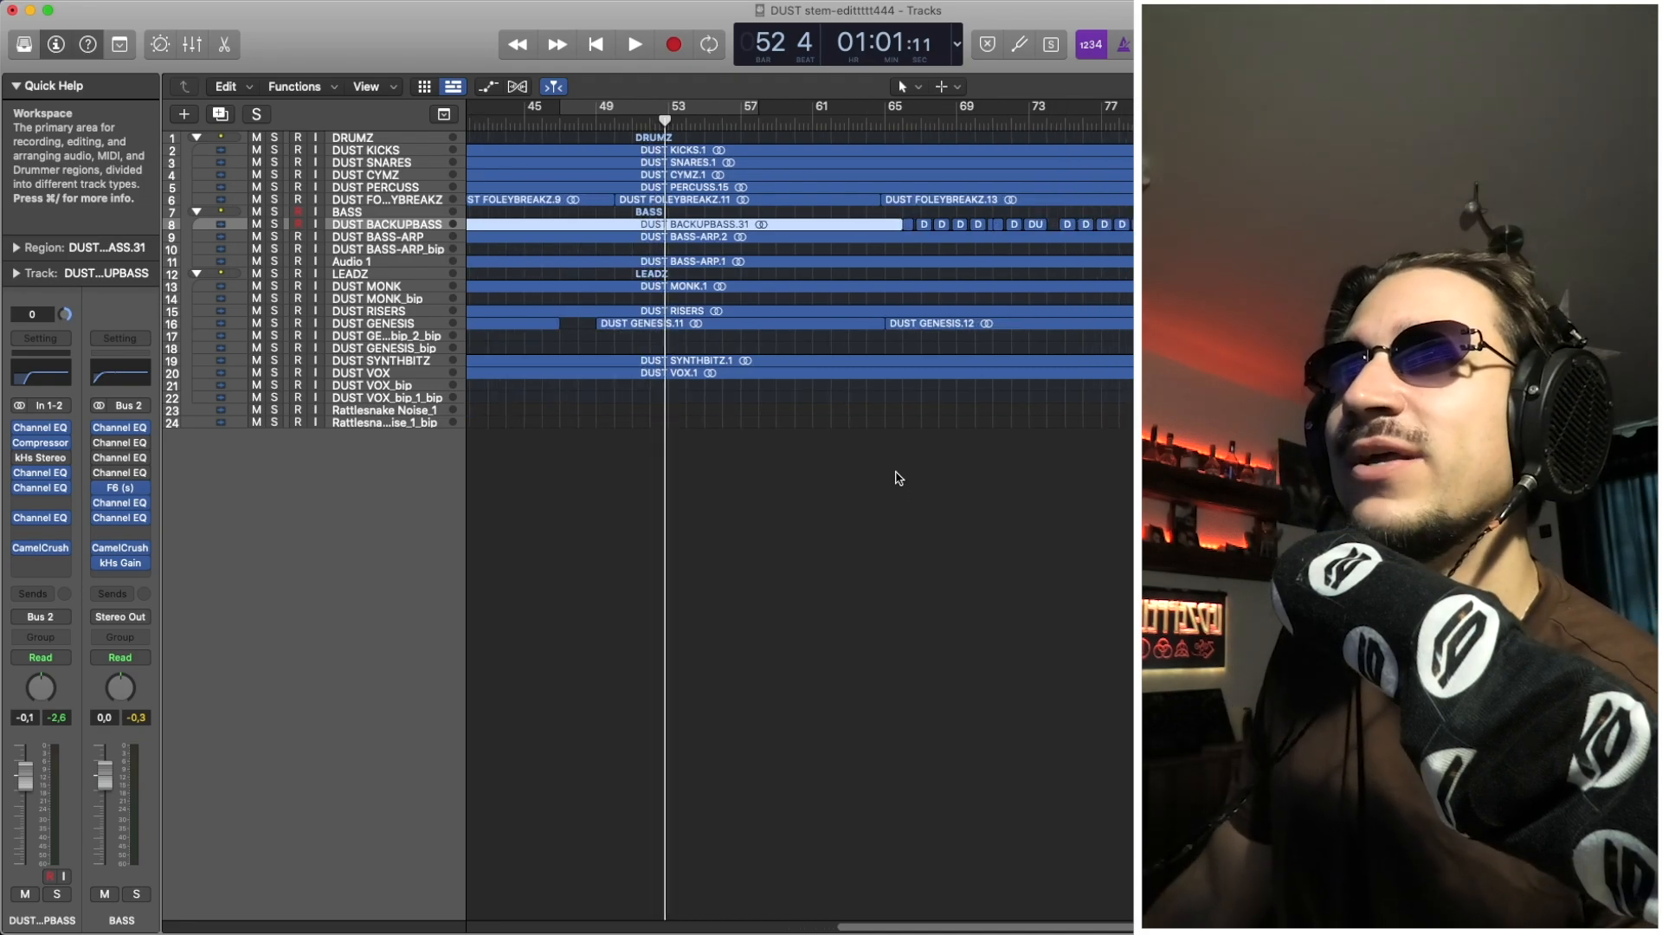
click(897, 475)
key(z)
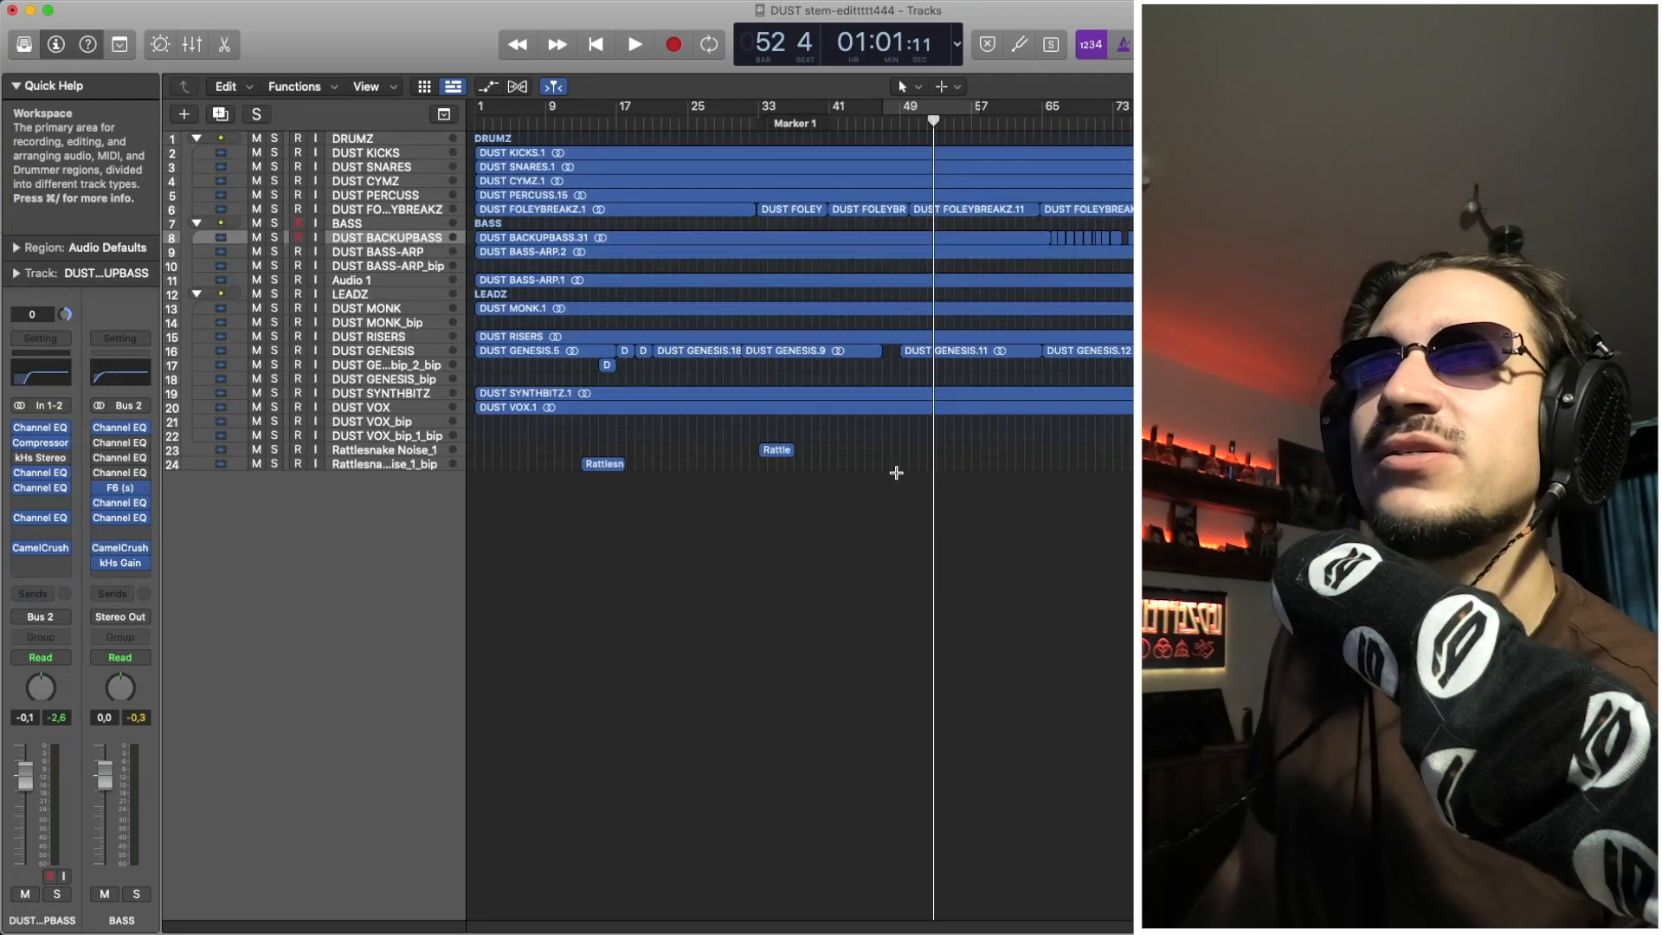
key(super+Down)
key(super+Down)
key(super+Down)
key(super+Down)
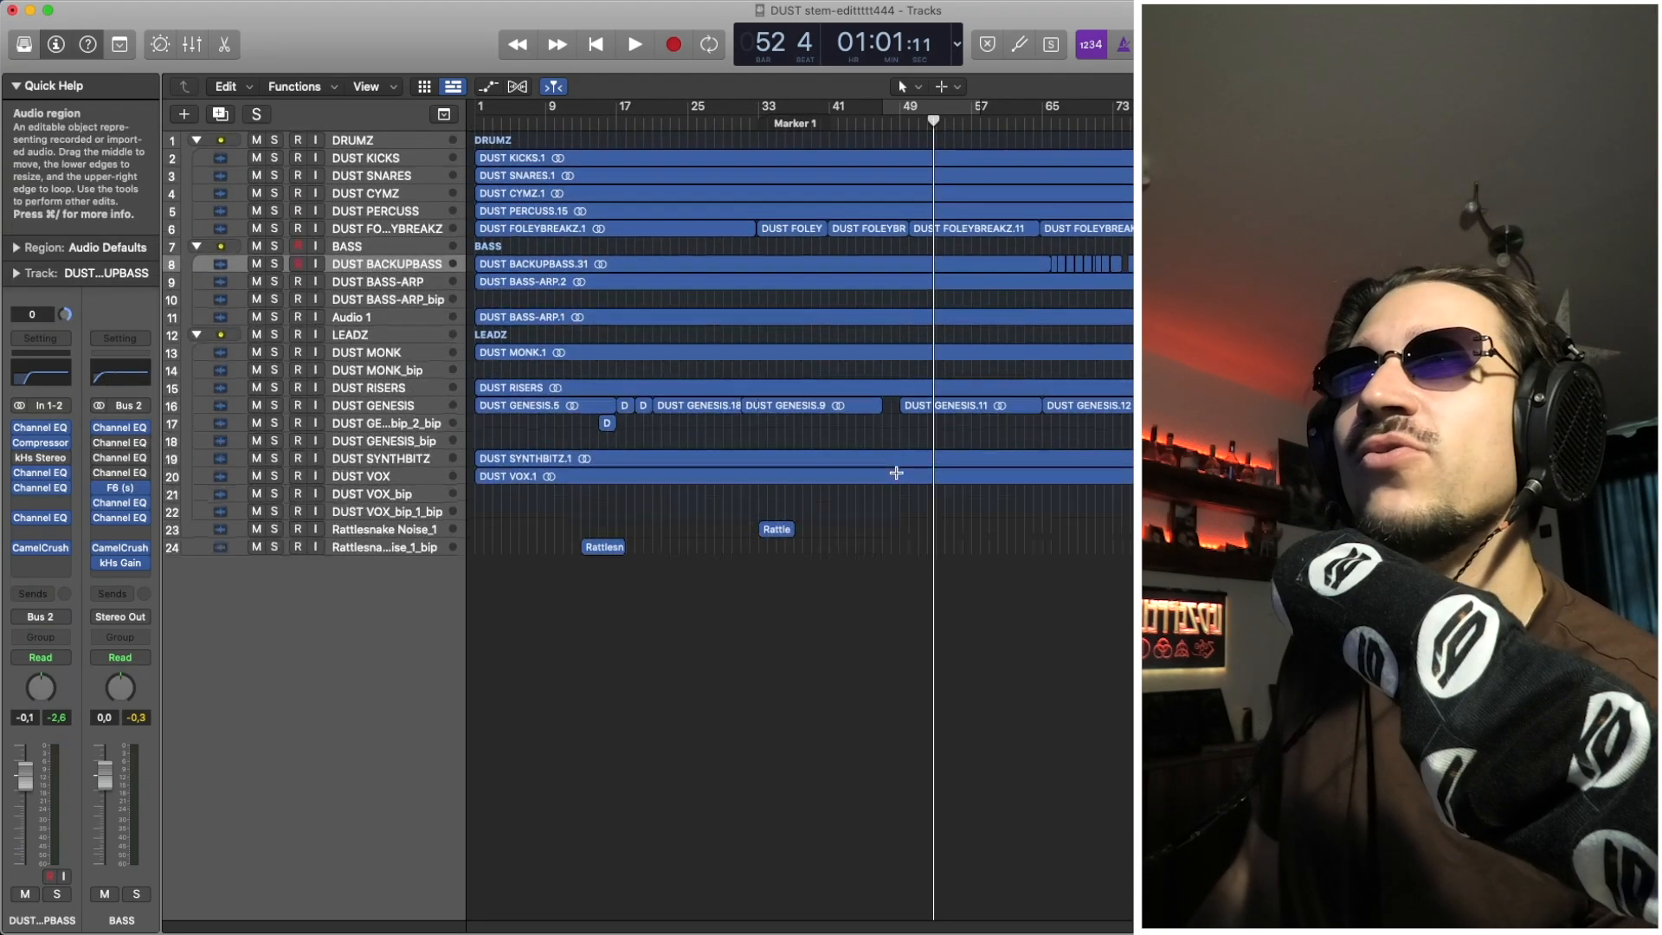
key(super+Down)
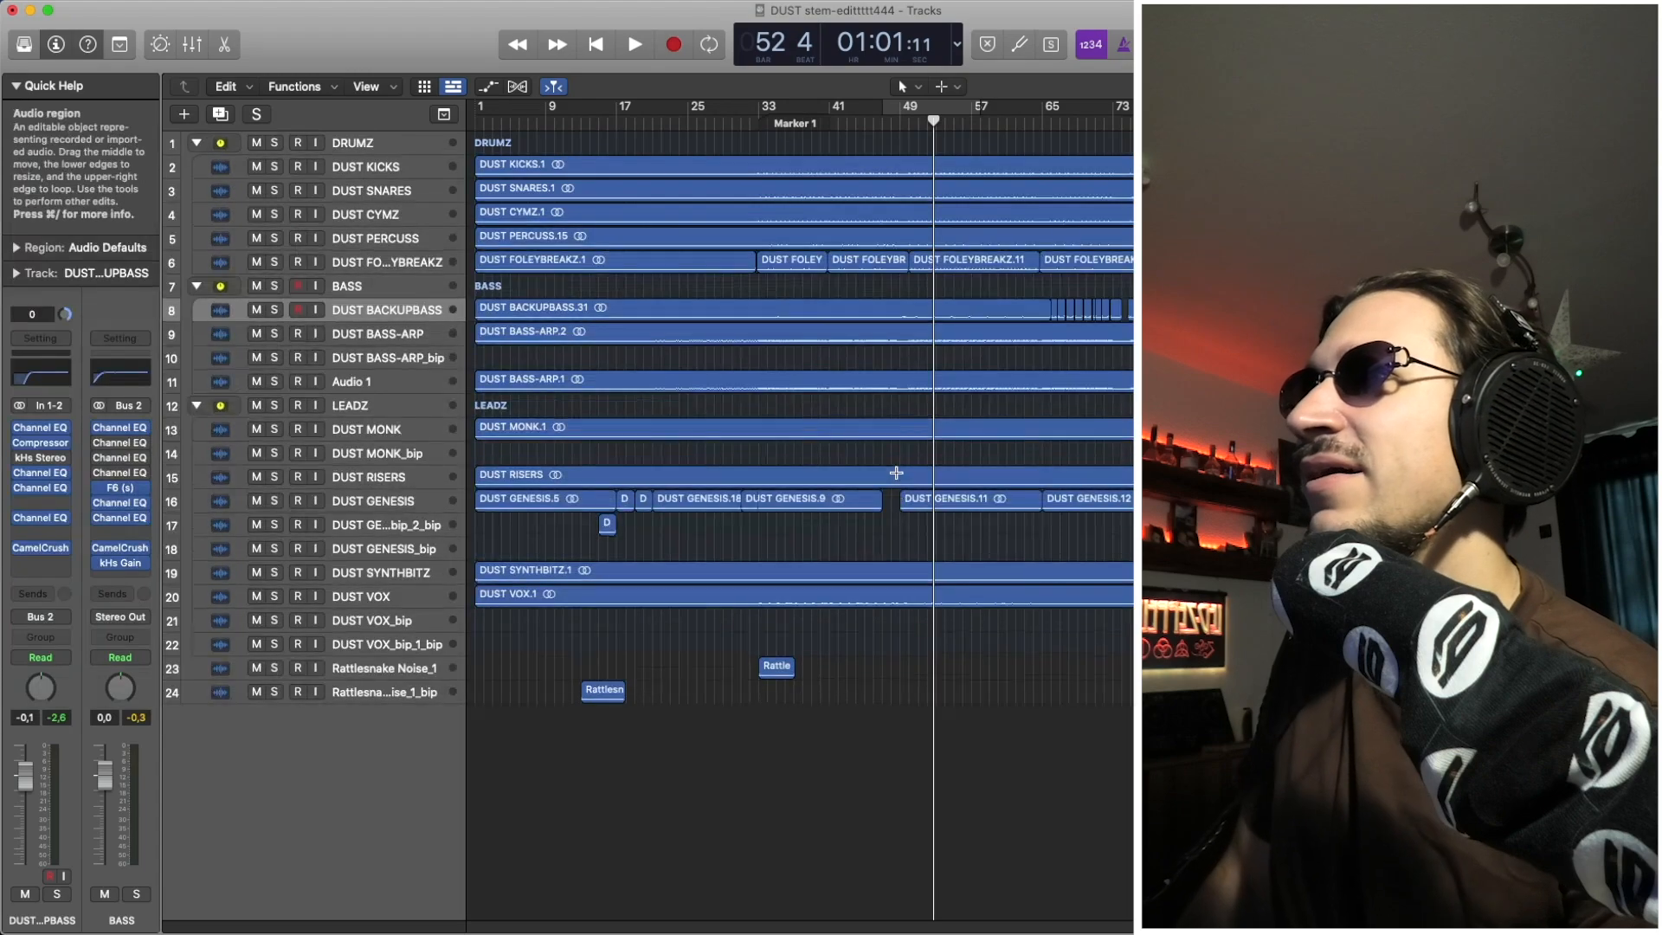